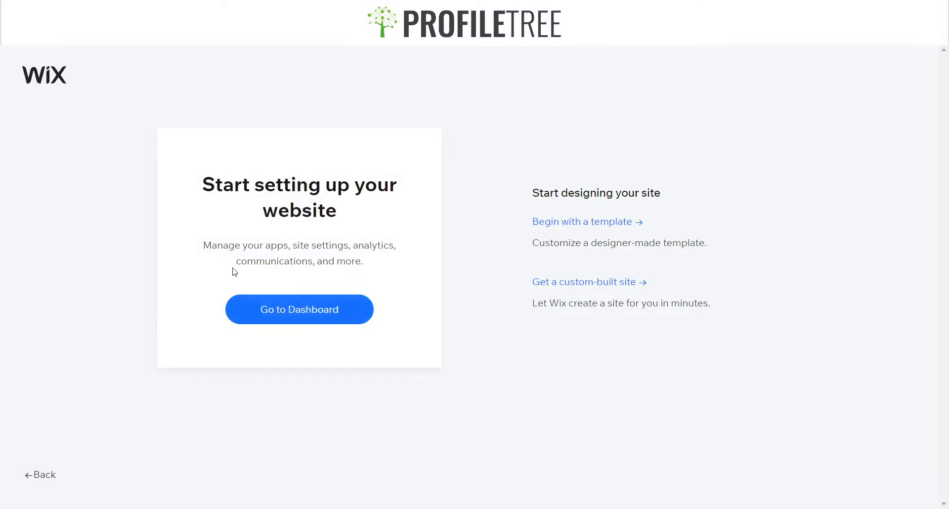
Step: Highlight lines on the 'Start setting up your website' page, including the custom-built sites line, while explaining
{"action": "left_click_drag", "start_coordinate": [199, 247], "coordinate": [399, 276]}
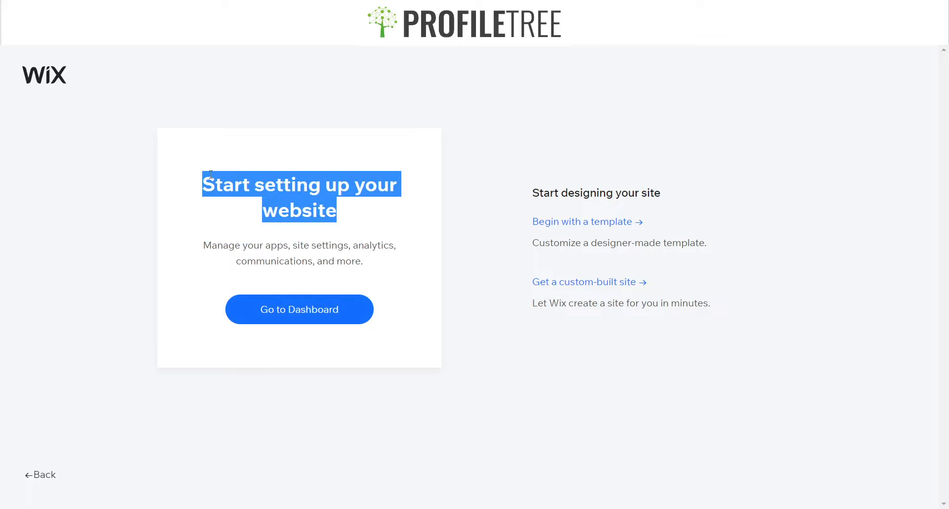
{"action": "left_click", "coordinate": [310, 200]}
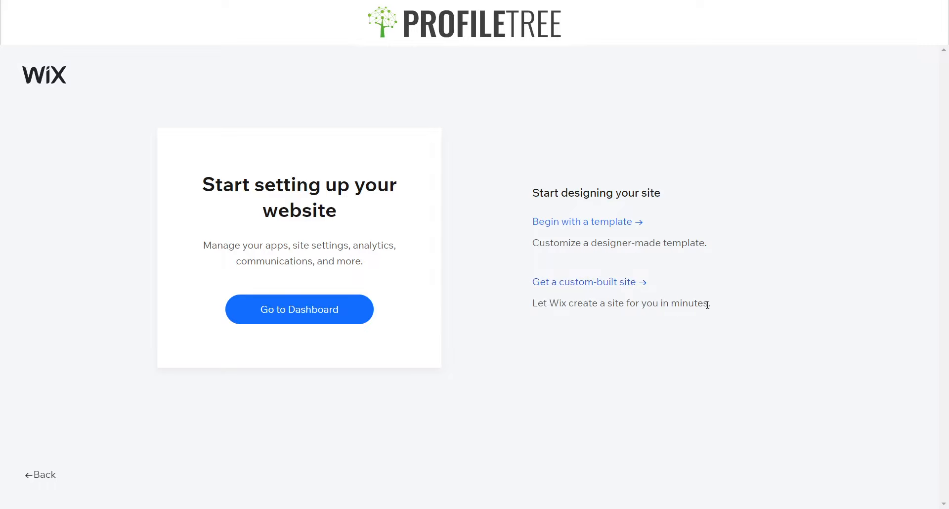
{"action": "left_click_drag", "start_coordinate": [708, 304], "coordinate": [534, 305]}
{"action": "left_click", "coordinate": [725, 317]}
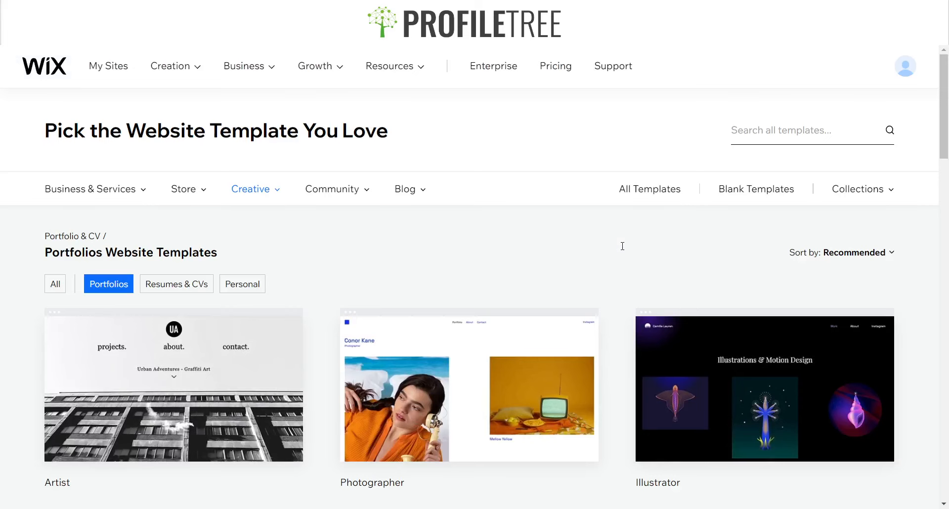
Step: Show Blank Templates and start editing the Start from Scratch template
{"action": "scroll", "coordinate": [505, 236], "scroll_direction": "down", "scroll_amount": 4}
{"action": "scroll", "coordinate": [504, 235], "scroll_direction": "up", "scroll_amount": 4}
{"action": "left_click", "coordinate": [737, 199]}
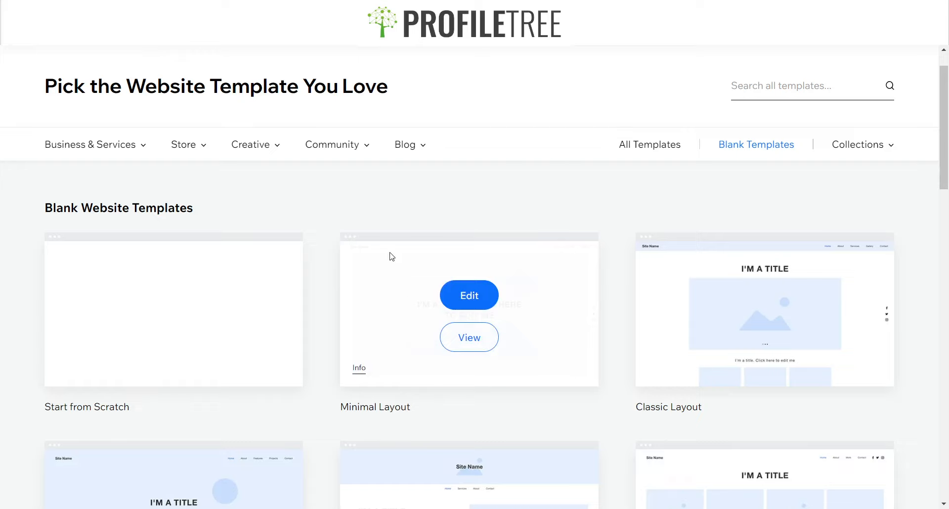
{"action": "scroll", "coordinate": [390, 255], "scroll_direction": "down", "scroll_amount": 5}
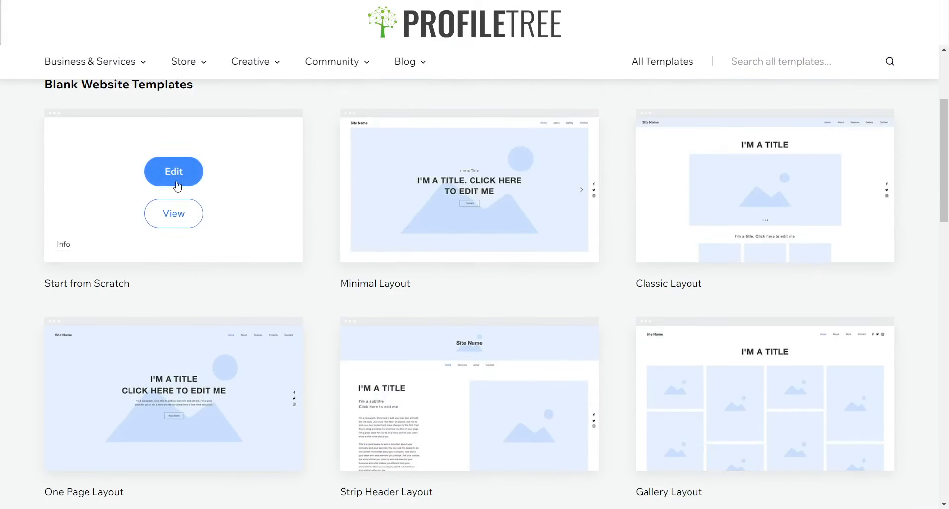
{"action": "left_click", "coordinate": [176, 184]}
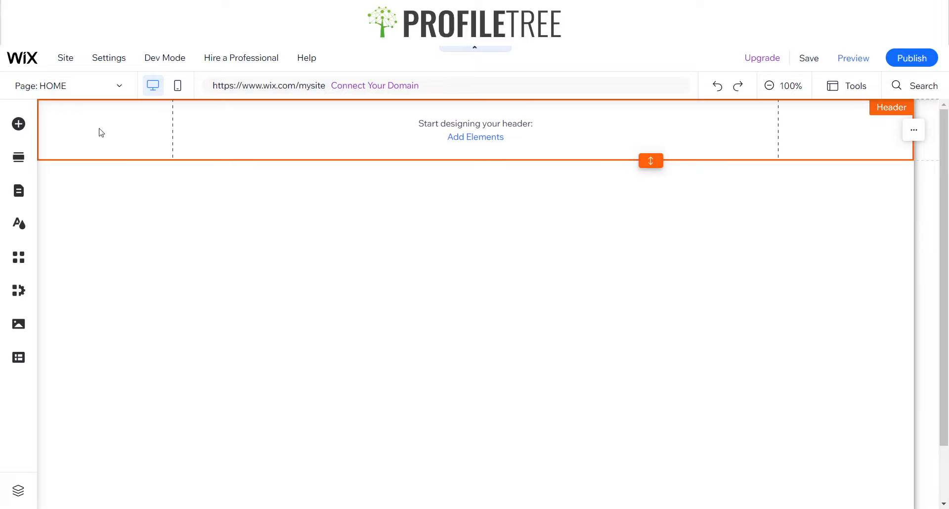
Step: Select the empty header, review the Finclvr name's text settings in the example, then open Add Elements
{"action": "left_click", "coordinate": [352, 138]}
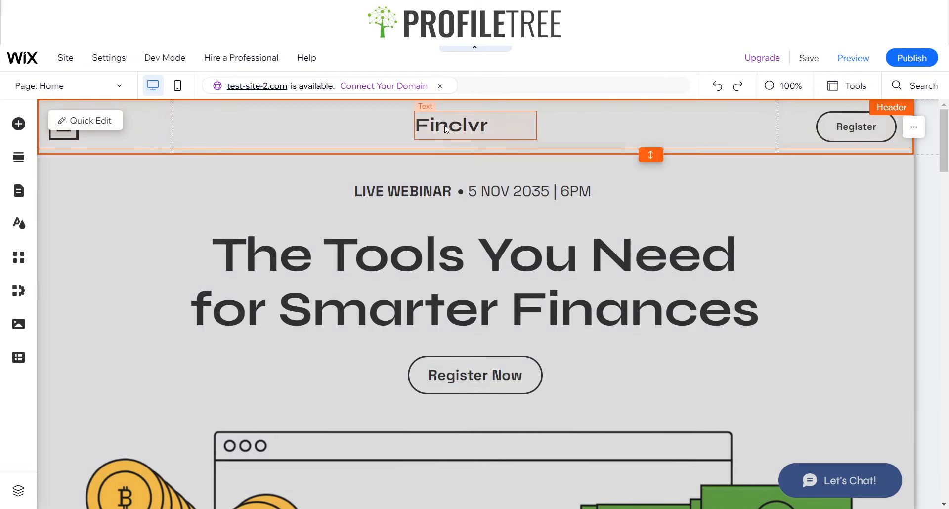
{"action": "left_click", "coordinate": [445, 126]}
{"action": "left_click", "coordinate": [458, 179]}
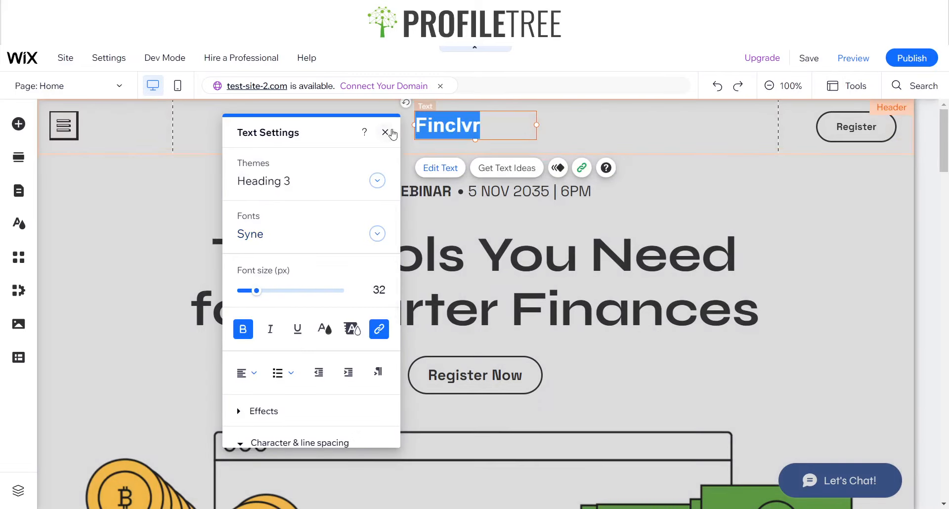
{"action": "left_click", "coordinate": [387, 132]}
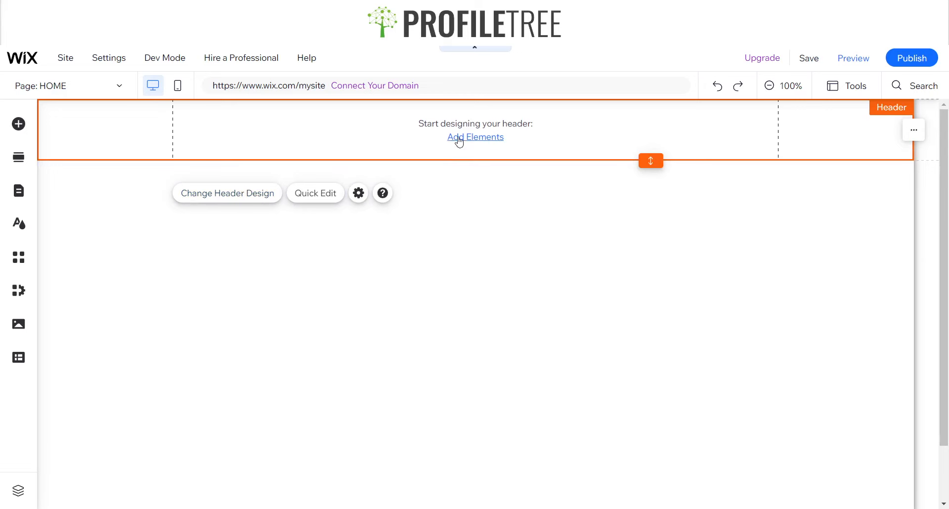
{"action": "left_click", "coordinate": [460, 142]}
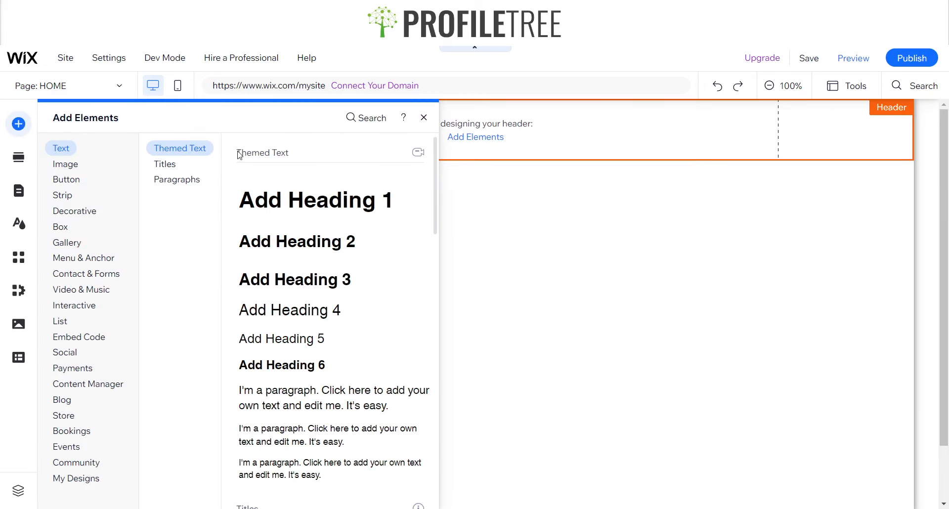
Step: Drag a white Classic strip into the header and shrink it to header height
{"action": "left_click", "coordinate": [60, 195]}
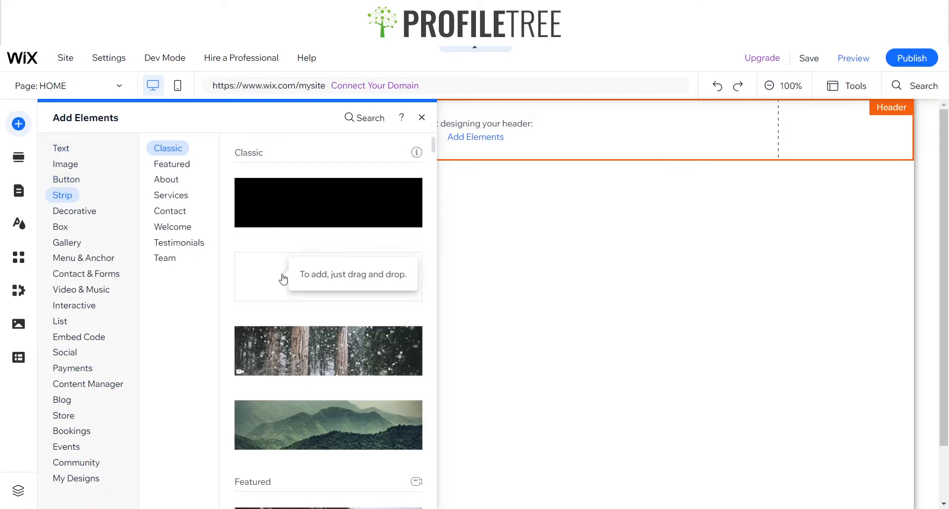
{"action": "left_click_drag", "start_coordinate": [283, 281], "coordinate": [296, 212]}
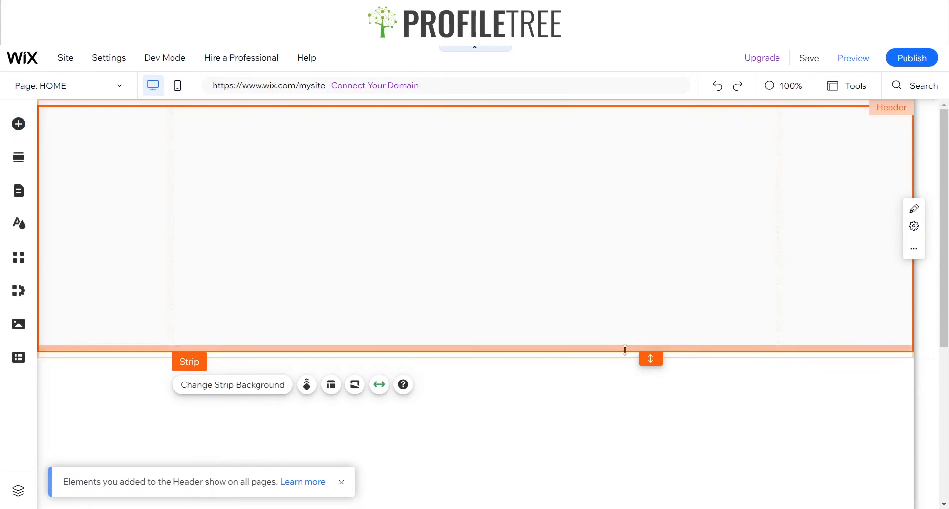
{"action": "left_click_drag", "start_coordinate": [625, 350], "coordinate": [600, 170]}
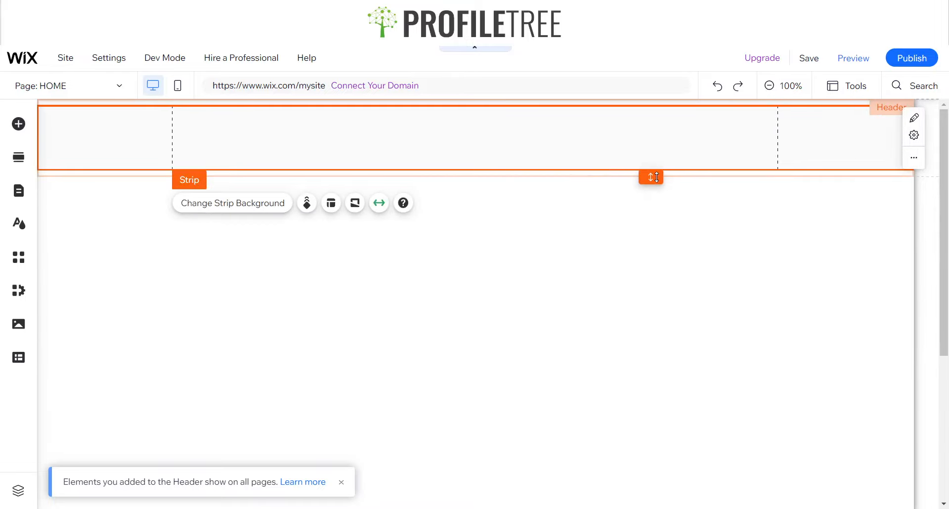
Step: Align the strip with the header top and snap the header's bottom to the strip
{"action": "left_click", "coordinate": [655, 177]}
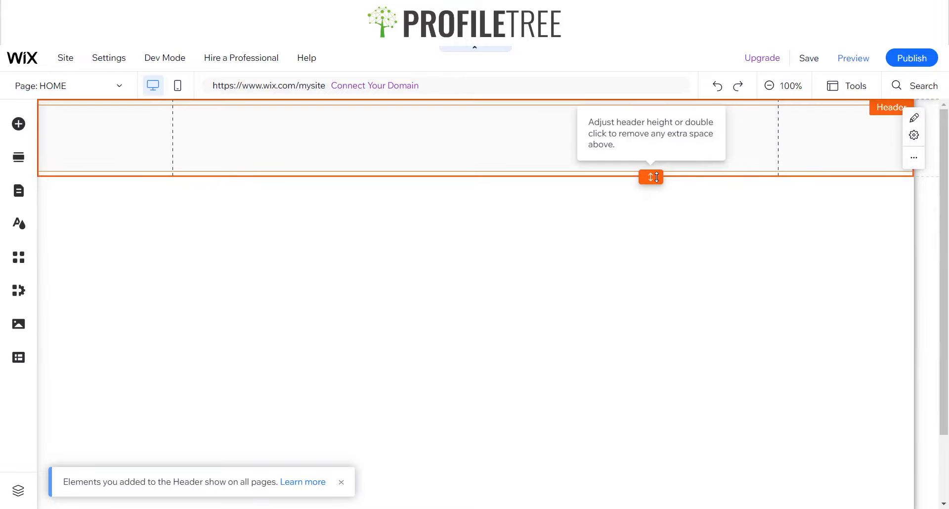
{"action": "left_click", "coordinate": [415, 151]}
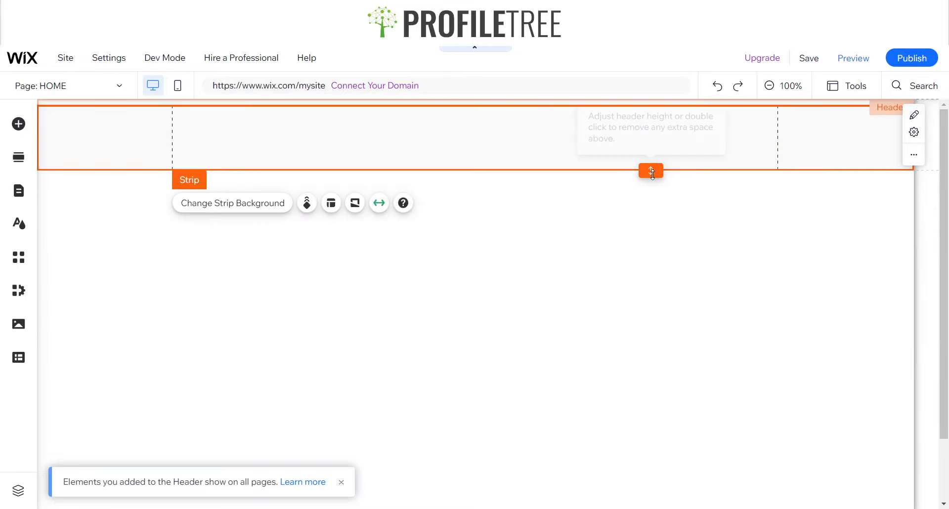
{"action": "left_click_drag", "start_coordinate": [560, 143], "coordinate": [559, 136]}
{"action": "mouse_move", "coordinate": [616, 163]}
{"action": "left_mouse_down"}
{"action": "mouse_move", "coordinate": [618, 185]}
{"action": "mouse_move", "coordinate": [617, 168]}
{"action": "left_mouse_up"}
{"action": "left_click", "coordinate": [661, 183]}
{"action": "double_click", "coordinate": [652, 175]}
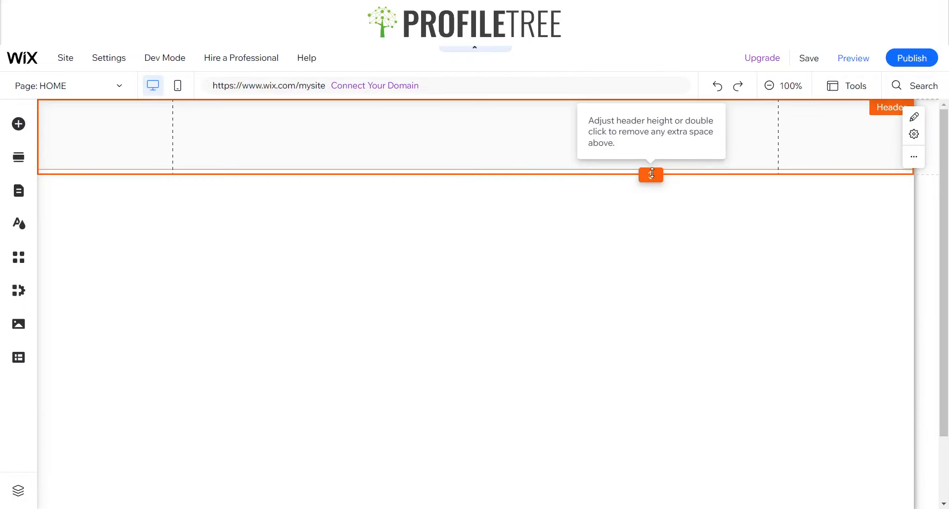
{"action": "left_click", "coordinate": [366, 121]}
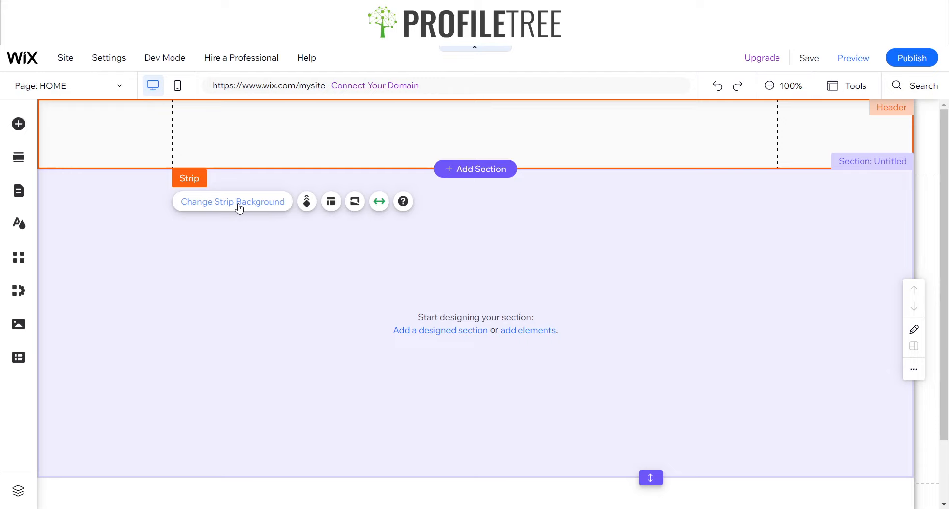
Step: Copy the #DCDCDC hex code from the Finclvr example header strip's background colour
{"action": "left_click", "coordinate": [240, 208]}
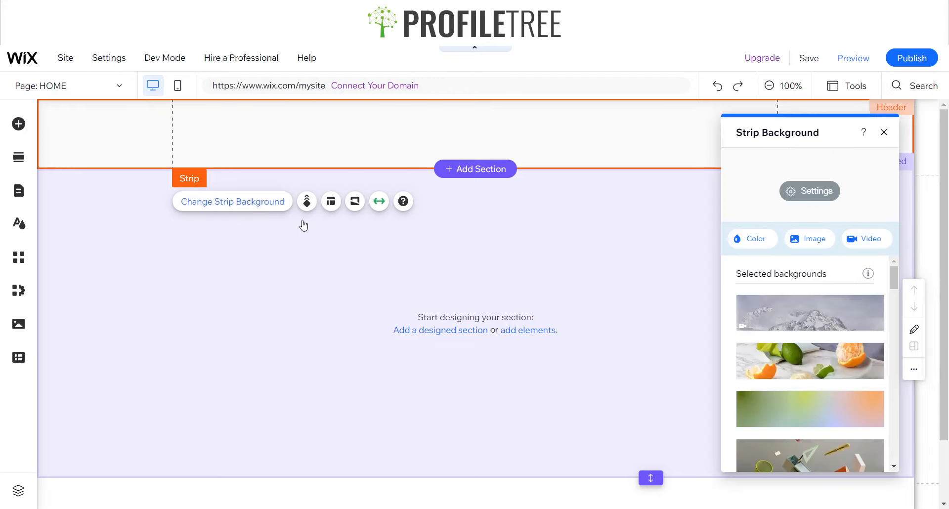
{"action": "left_click", "coordinate": [756, 240]}
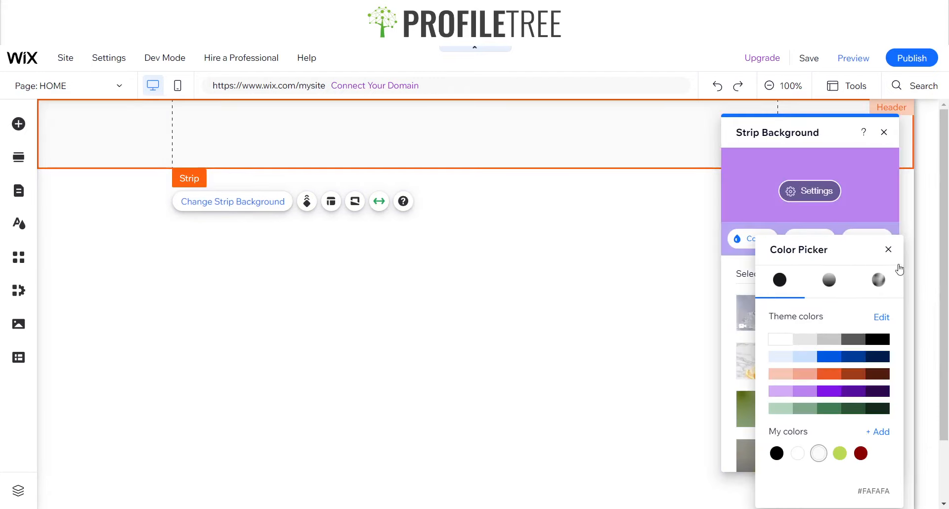
{"action": "left_click", "coordinate": [889, 249]}
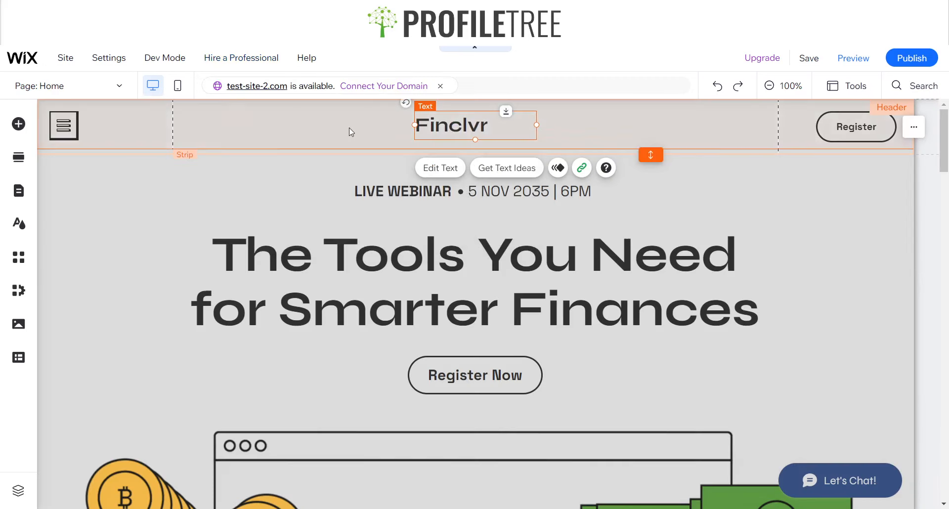
{"action": "left_click", "coordinate": [275, 140]}
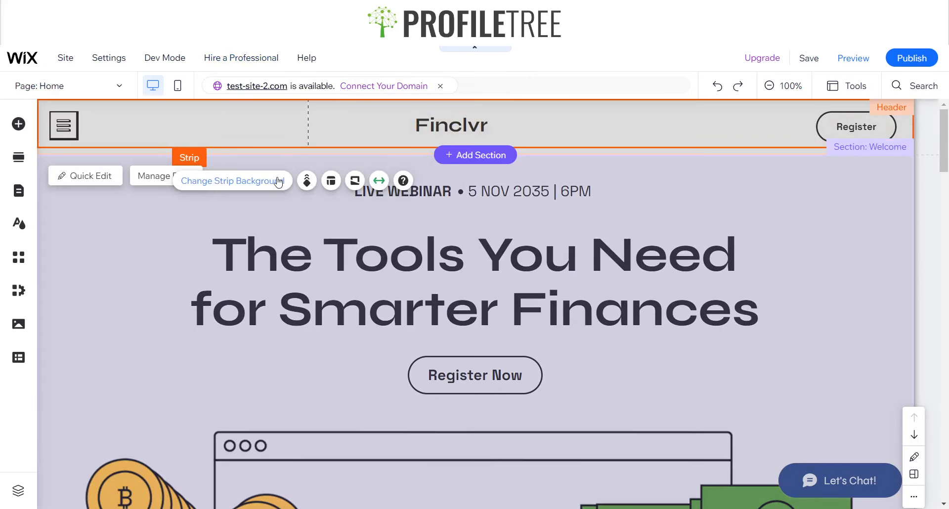
{"action": "left_click", "coordinate": [279, 180]}
{"action": "left_click", "coordinate": [751, 242]}
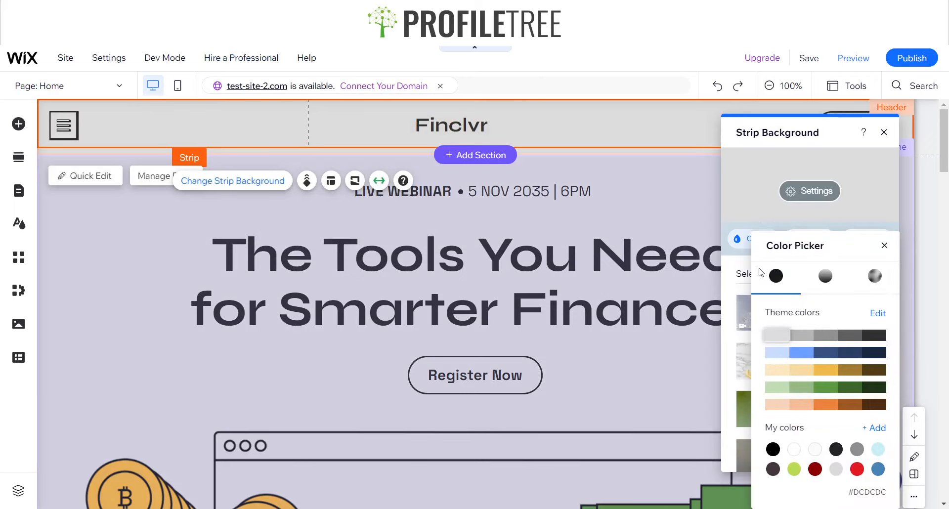
{"action": "left_click", "coordinate": [781, 337]}
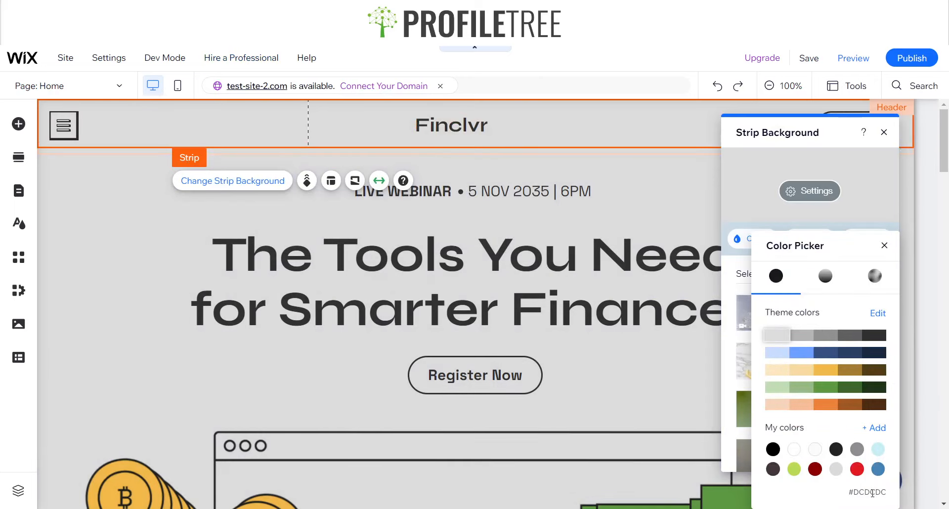
{"action": "left_click", "coordinate": [872, 493]}
{"action": "left_click", "coordinate": [873, 493]}
{"action": "left_click_drag", "start_coordinate": [889, 493], "coordinate": [857, 501]}
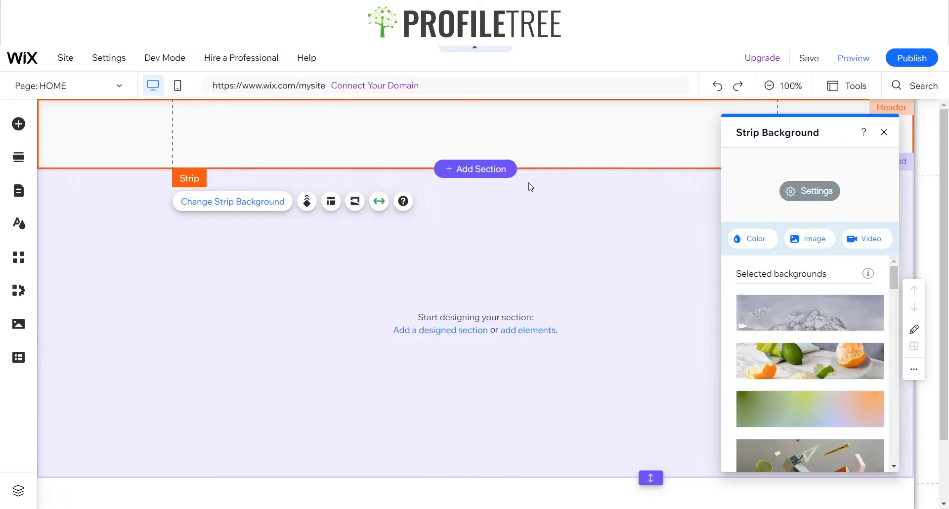
Step: Replace FAFAFA with custom colour #DCDCDC on the new header strip's background
{"action": "left_click", "coordinate": [752, 239]}
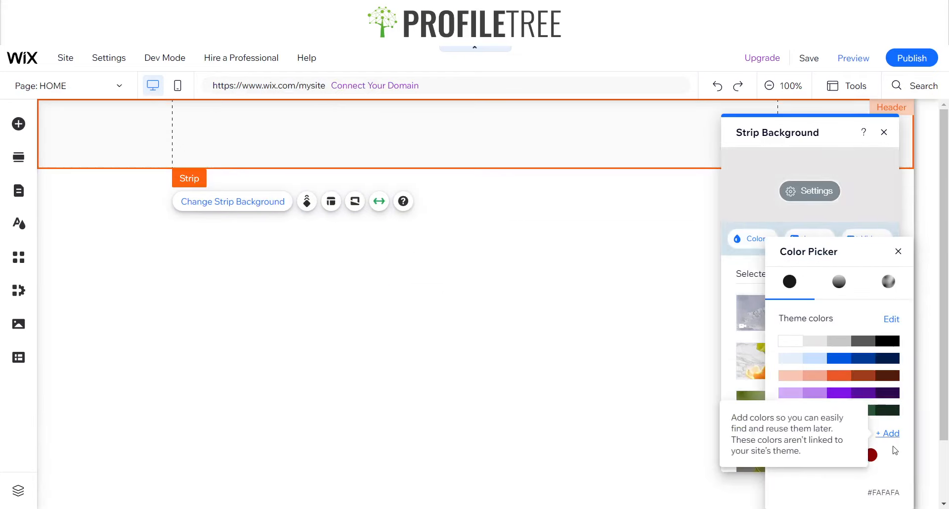
{"action": "left_click", "coordinate": [890, 434]}
{"action": "left_click", "coordinate": [844, 434]}
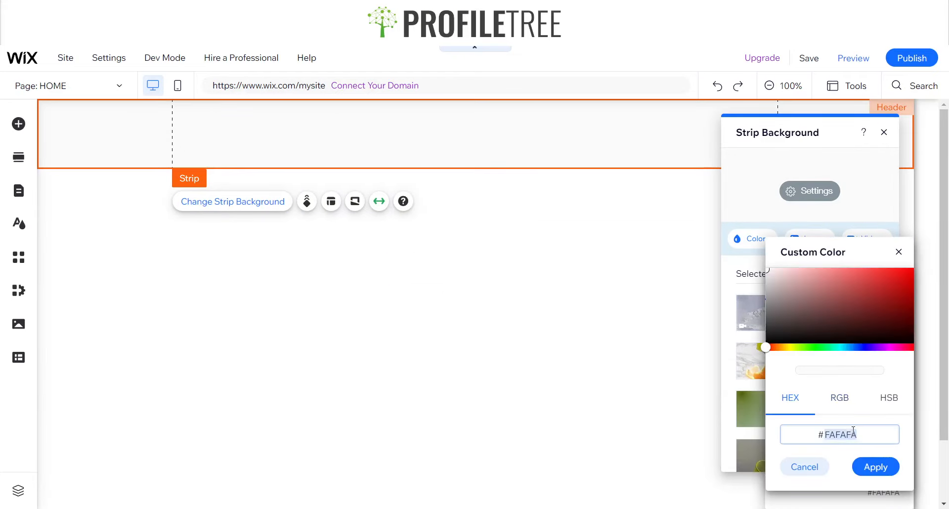
{"action": "key", "text": "BackSpace"}
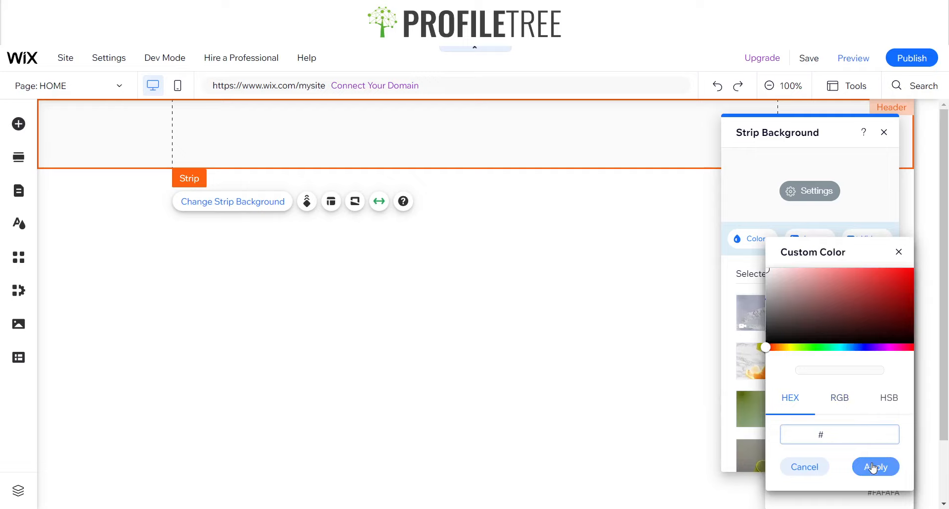
{"action": "left_click", "coordinate": [874, 468]}
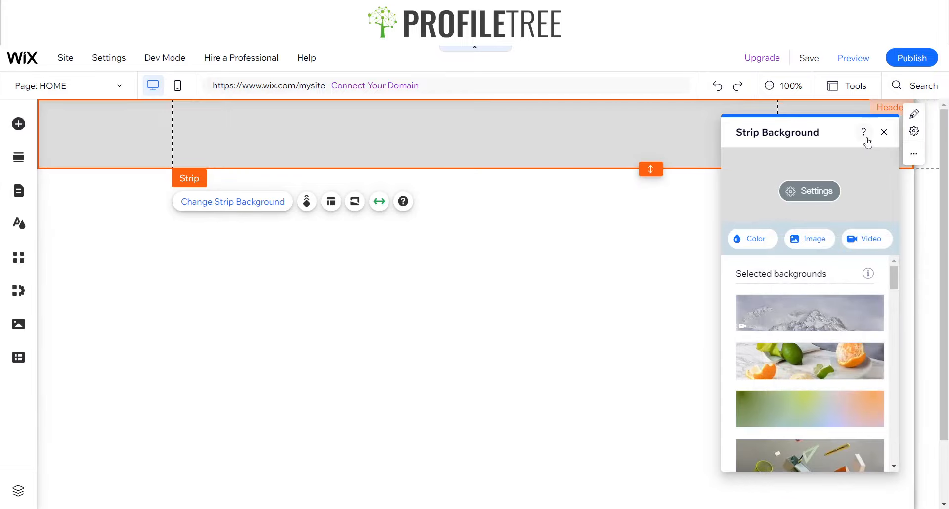
{"action": "left_click", "coordinate": [884, 132]}
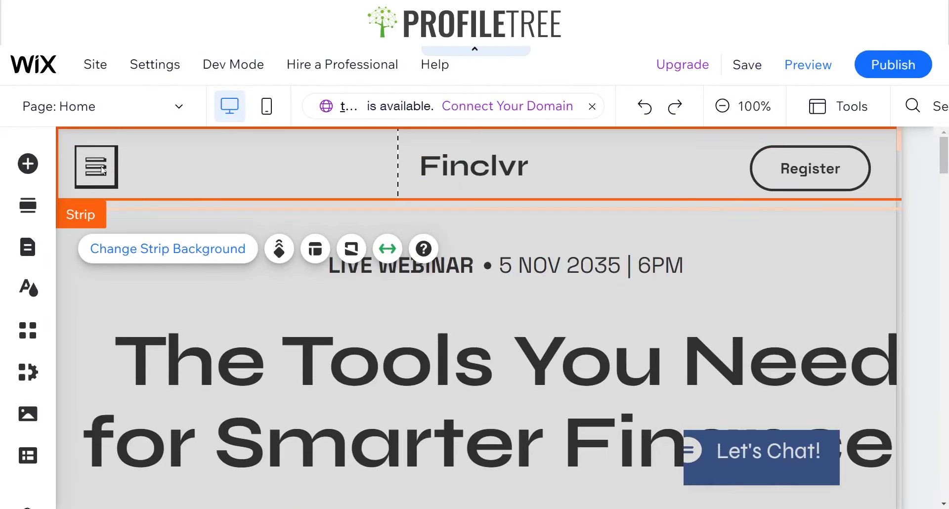
Step: Place a boxed triangle icon from Decorative shapes at the header's left, enlarged to 49×49
{"action": "scroll", "coordinate": [103, 170], "scroll_direction": "up", "scroll_amount": 2}
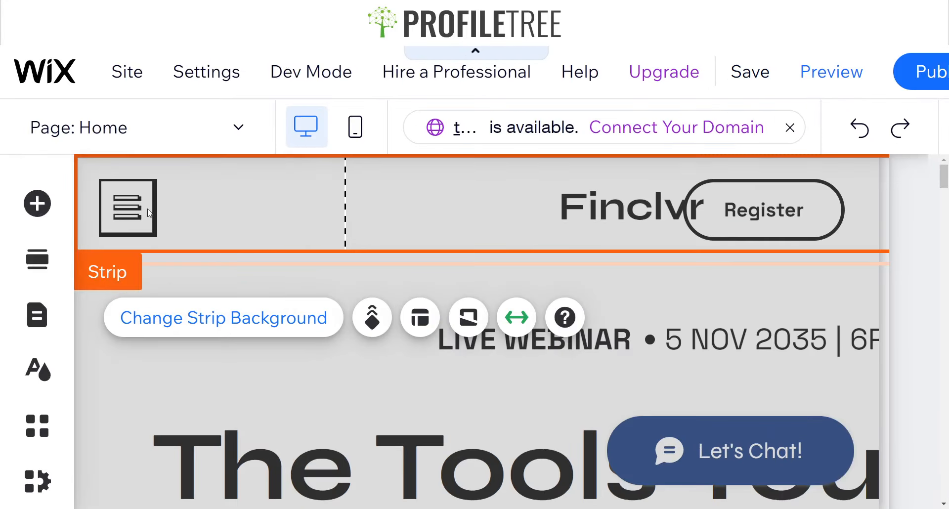
{"action": "scroll", "coordinate": [459, 253], "scroll_direction": "down", "scroll_amount": 2}
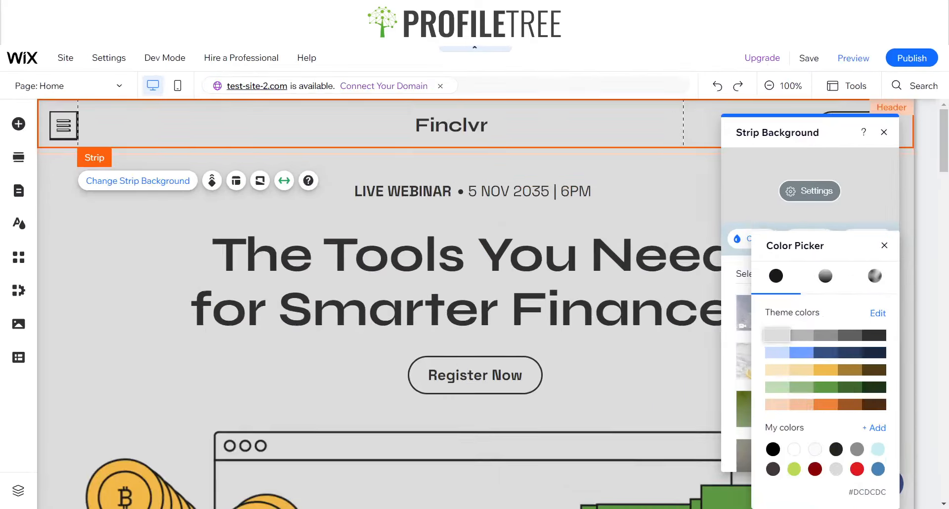
{"action": "key", "text": "ctrl+minus"}
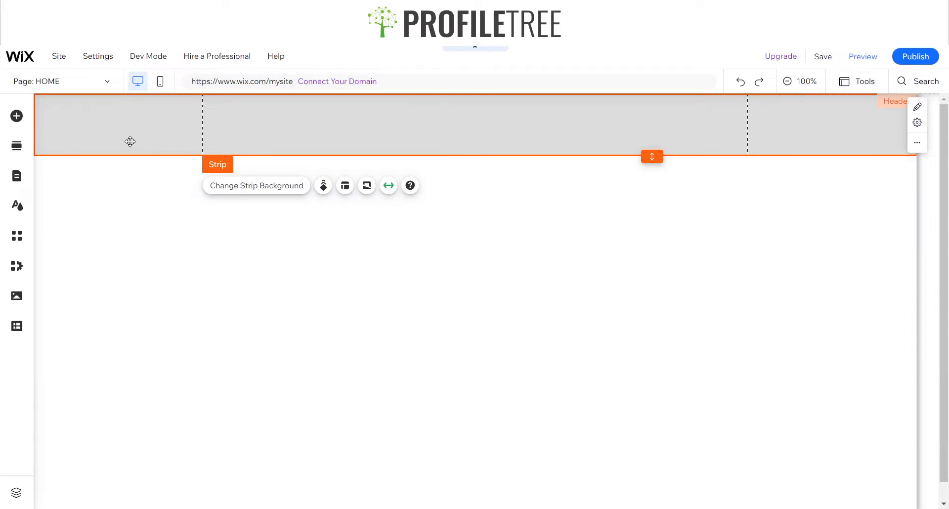
{"action": "left_click", "coordinate": [16, 115]}
{"action": "left_click", "coordinate": [54, 219]}
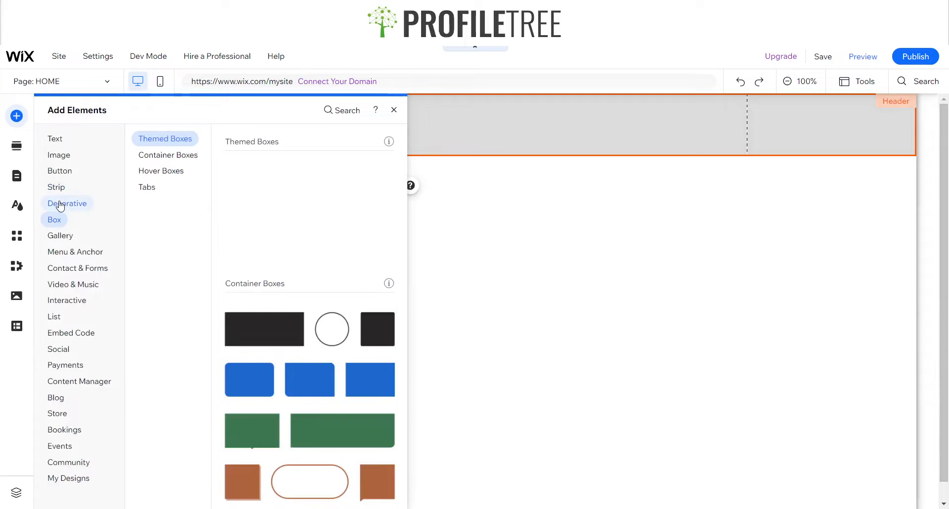
{"action": "left_click", "coordinate": [63, 204]}
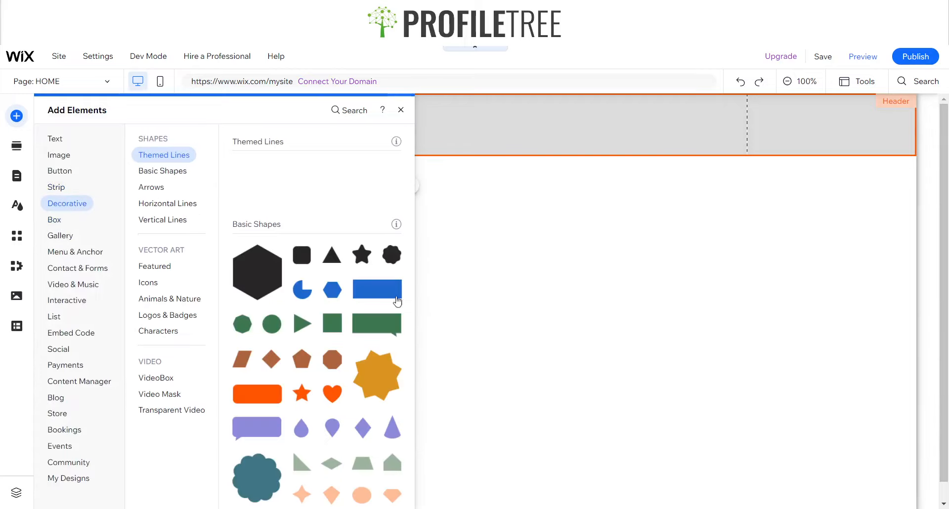
{"action": "scroll", "coordinate": [271, 341], "scroll_direction": "down", "scroll_amount": 5}
{"action": "scroll", "coordinate": [264, 356], "scroll_direction": "down", "scroll_amount": 4}
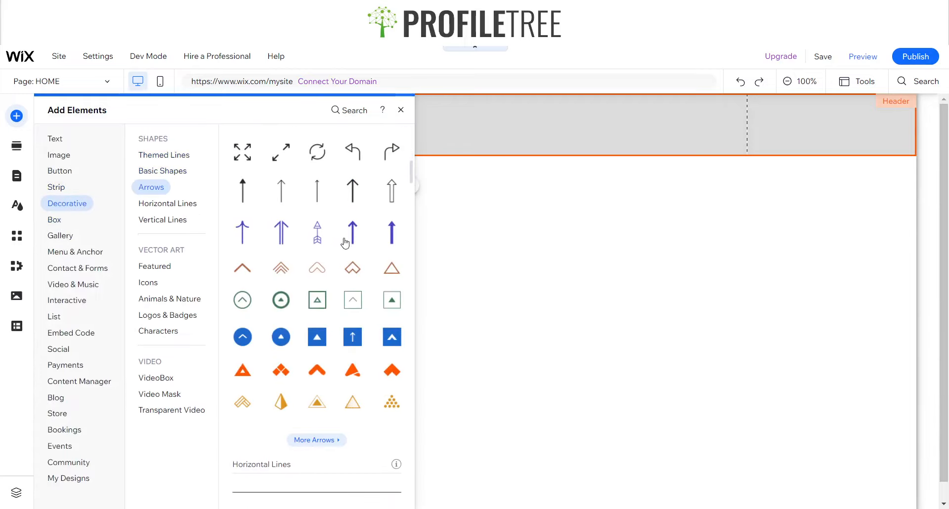
{"action": "scroll", "coordinate": [345, 241], "scroll_direction": "up", "scroll_amount": 1}
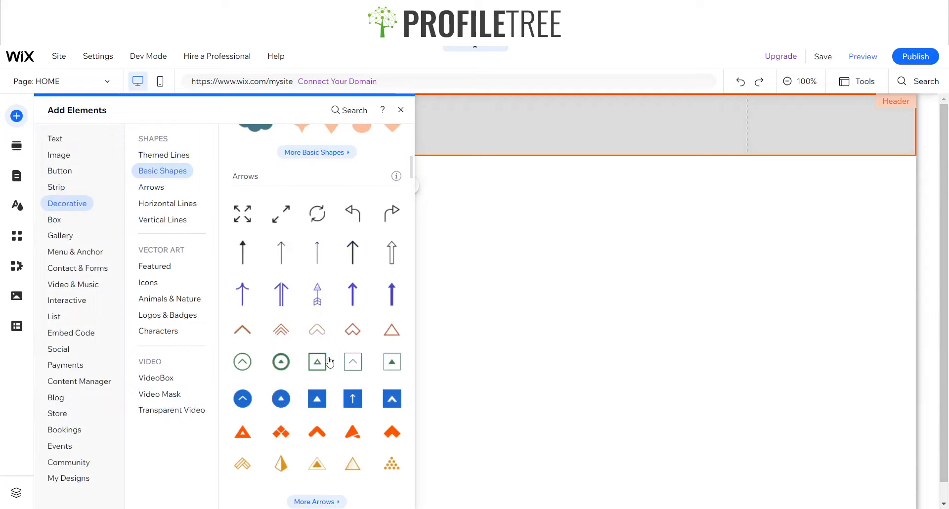
{"action": "left_click_drag", "start_coordinate": [482, 244], "coordinate": [109, 131]}
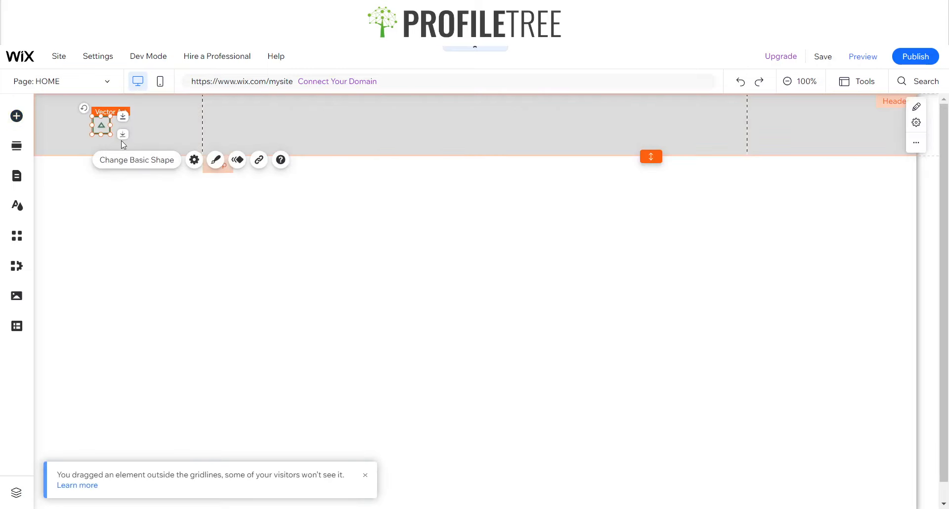
{"action": "mouse_move", "coordinate": [110, 131]}
{"action": "left_mouse_down"}
{"action": "mouse_move", "coordinate": [116, 139]}
{"action": "mouse_move", "coordinate": [95, 124]}
{"action": "left_mouse_up"}
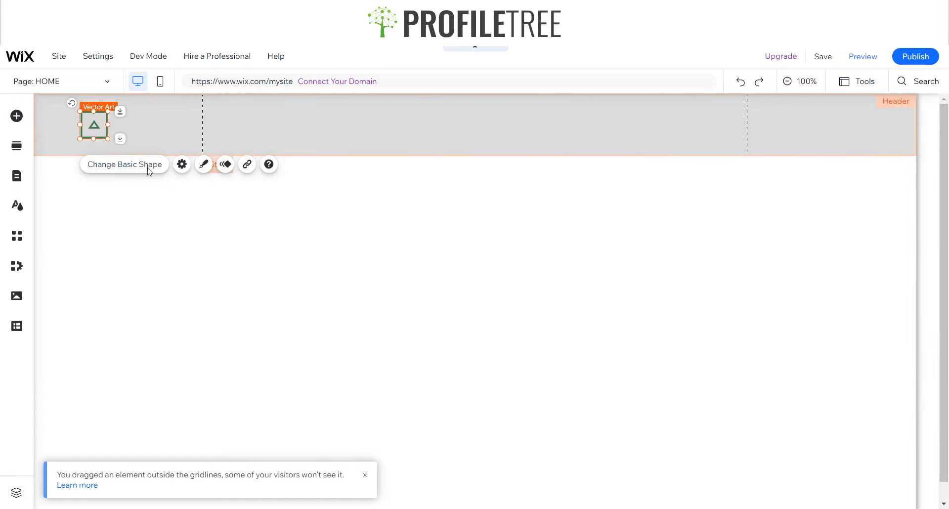
Step: Swap the header icon's artwork for the 3D Hamburger menu icon
{"action": "left_click", "coordinate": [114, 166]}
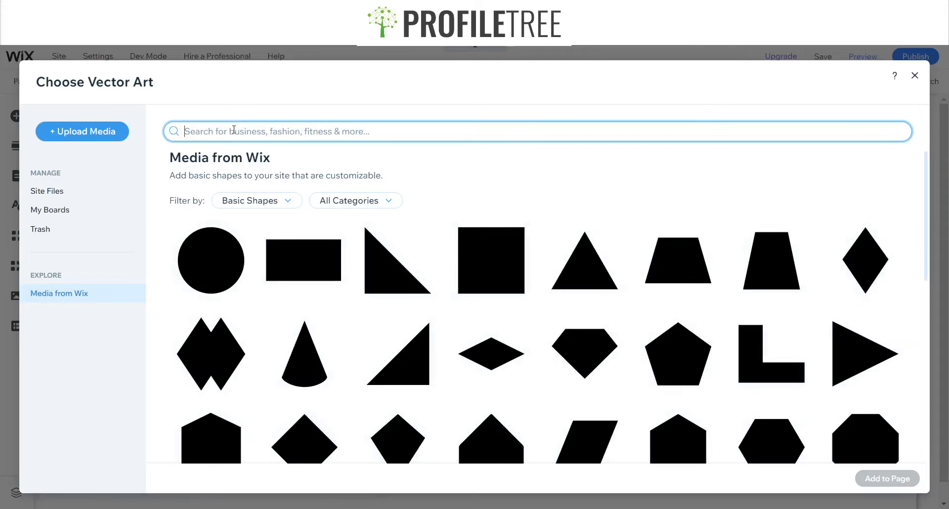
{"action": "type", "text": "Hamburger Menu"}
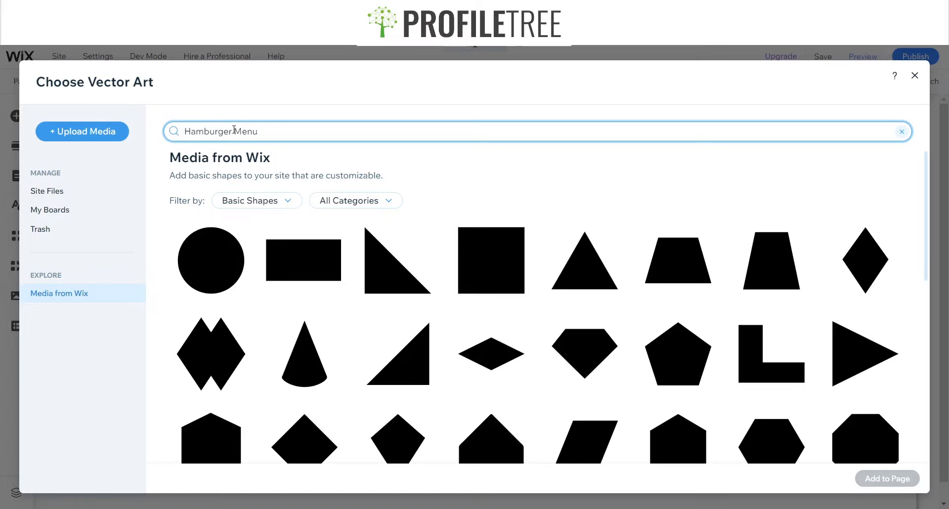
{"action": "key", "text": "Return"}
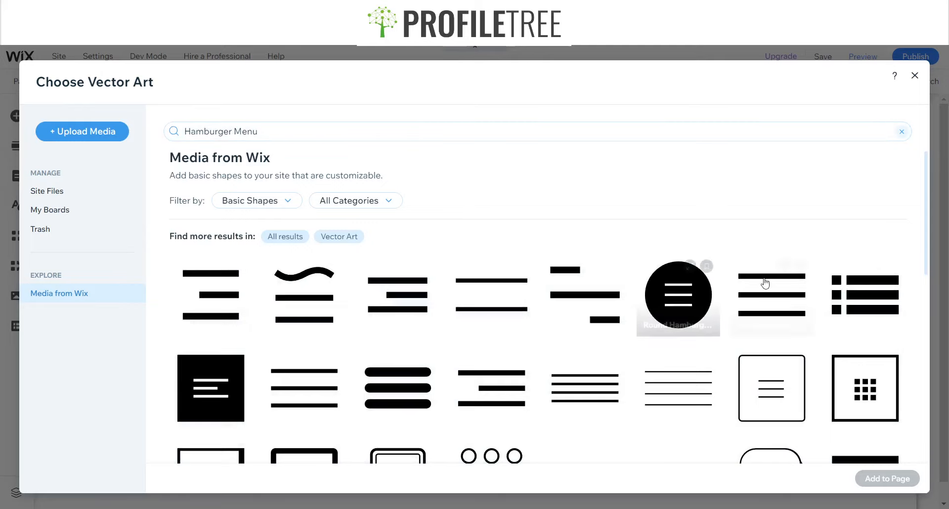
{"action": "scroll", "coordinate": [246, 317], "scroll_direction": "down", "scroll_amount": 2}
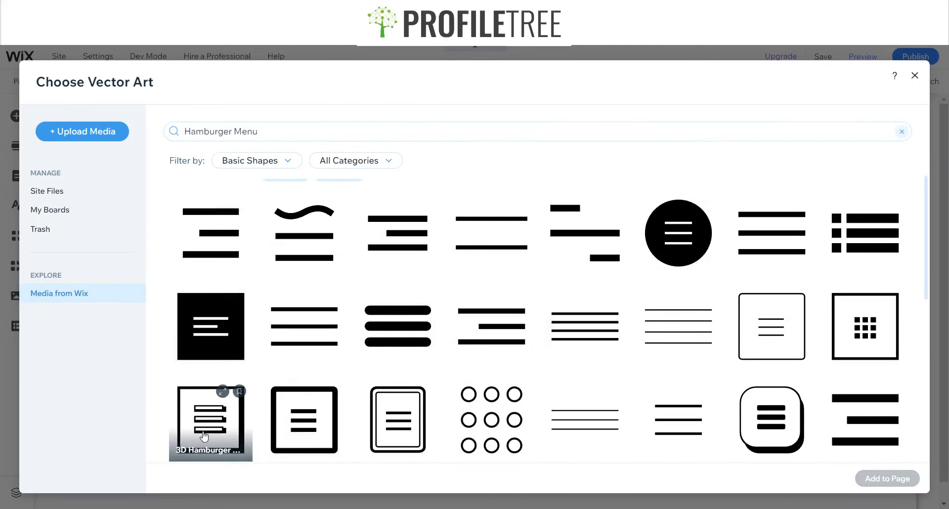
{"action": "left_click", "coordinate": [228, 403]}
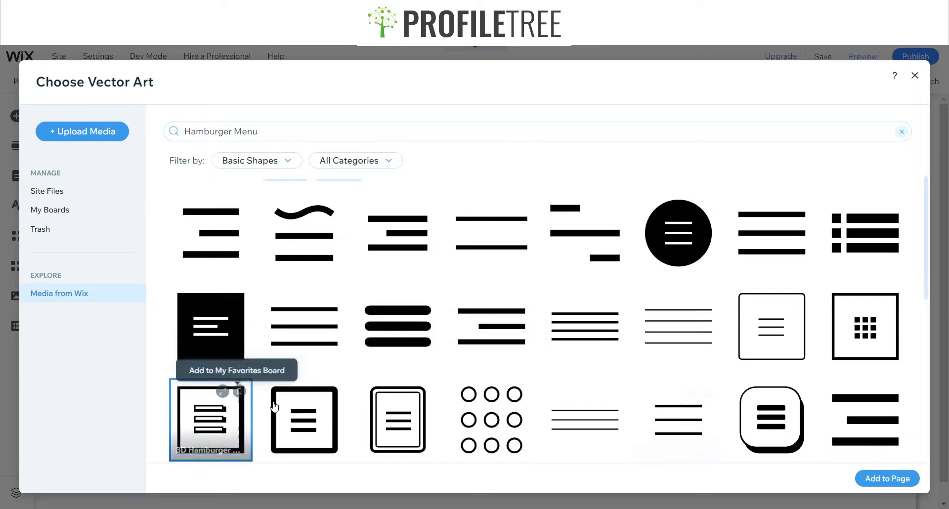
{"action": "left_click", "coordinate": [901, 479]}
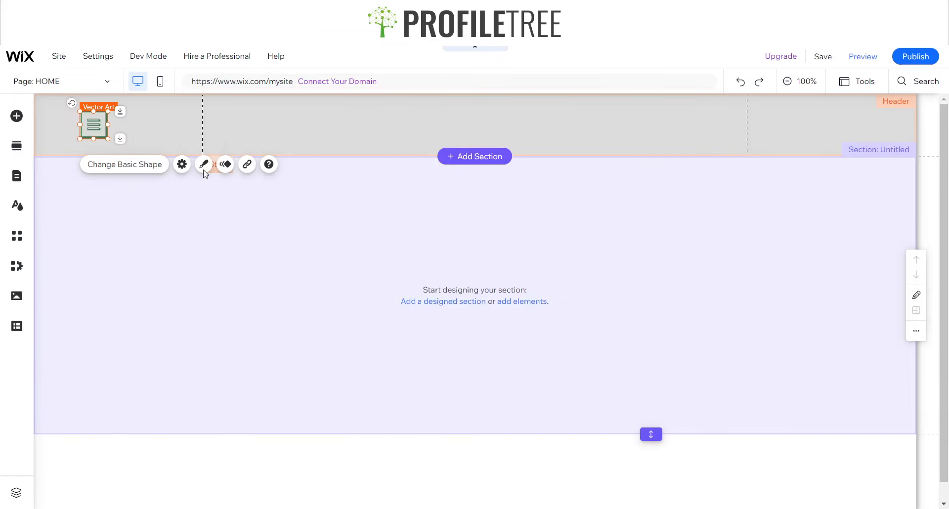
Step: Set the hamburger icon's fill colour to black
{"action": "left_click", "coordinate": [204, 165]}
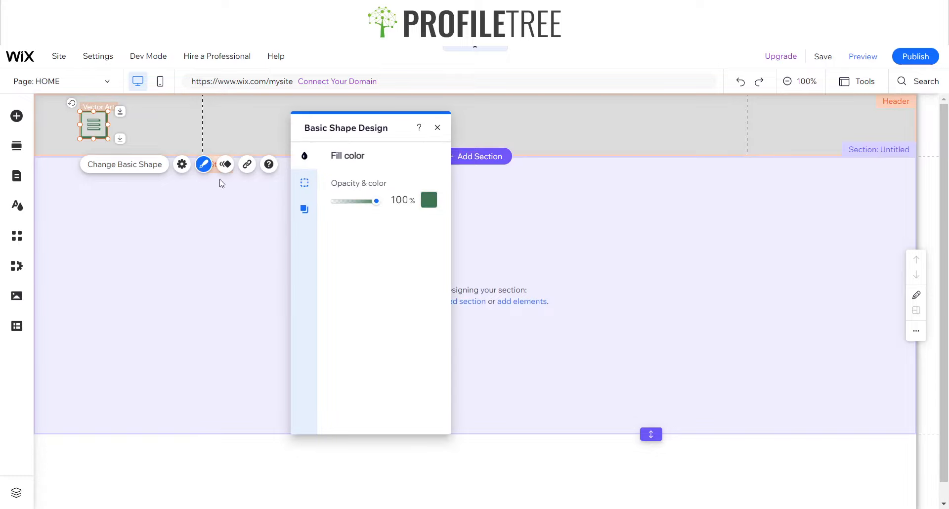
{"action": "left_click", "coordinate": [429, 200]}
{"action": "left_click", "coordinate": [394, 216]}
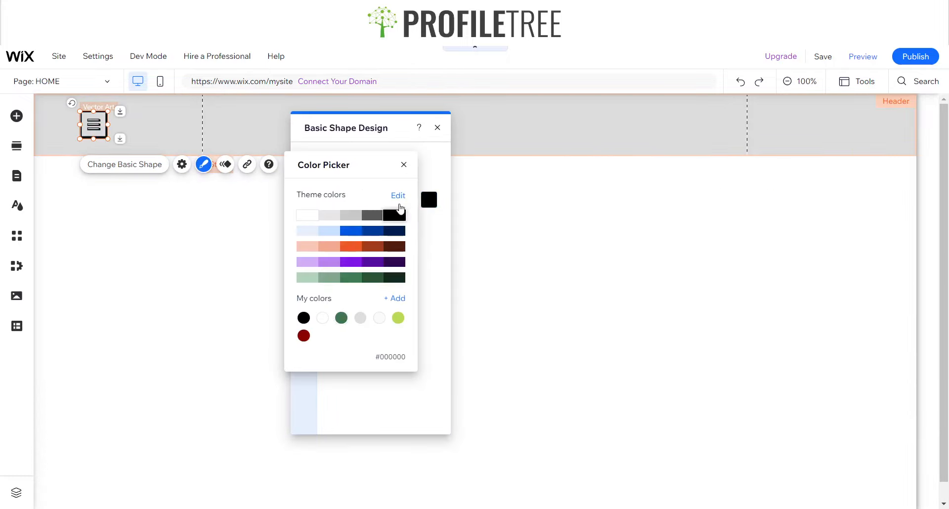
{"action": "left_click", "coordinate": [405, 165]}
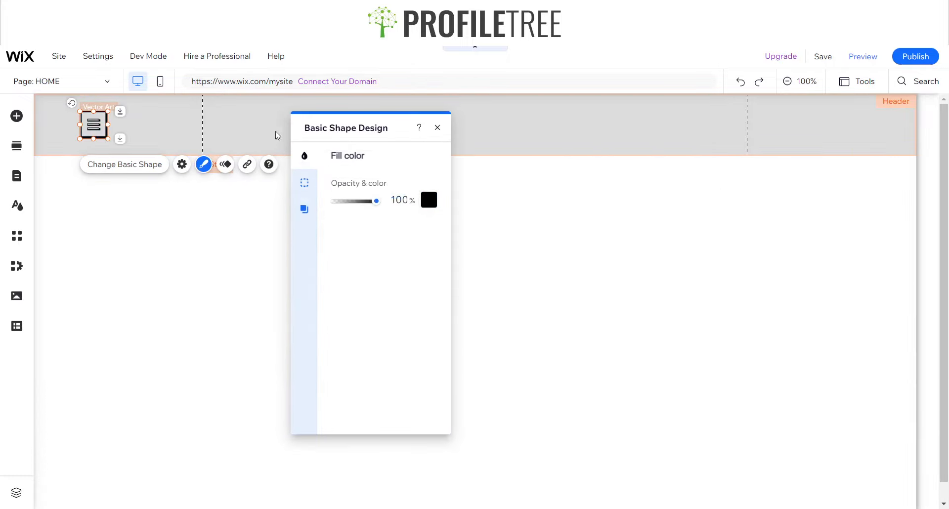
{"action": "left_click", "coordinate": [437, 127]}
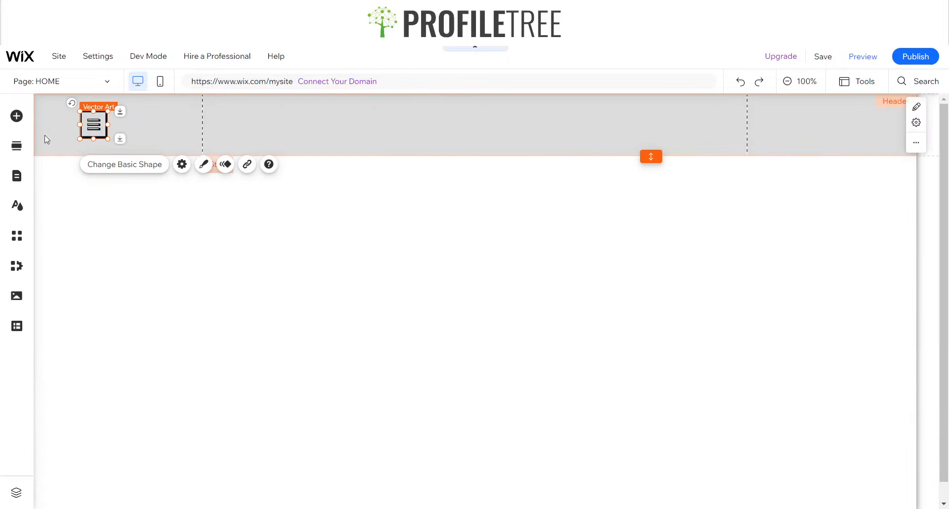
Step: Select the header strip and browse Add Elements through Image to the Text > Titles styles
{"action": "left_click", "coordinate": [470, 138]}
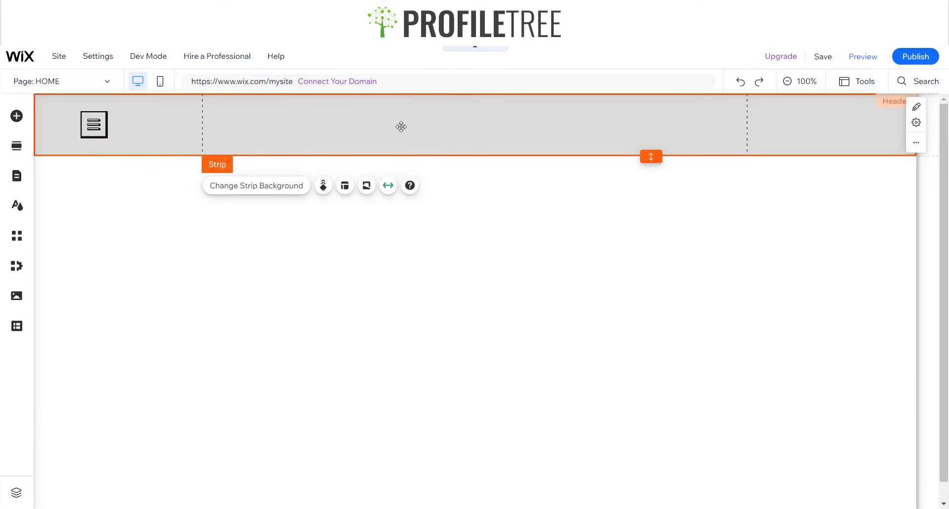
{"action": "left_click", "coordinate": [16, 115]}
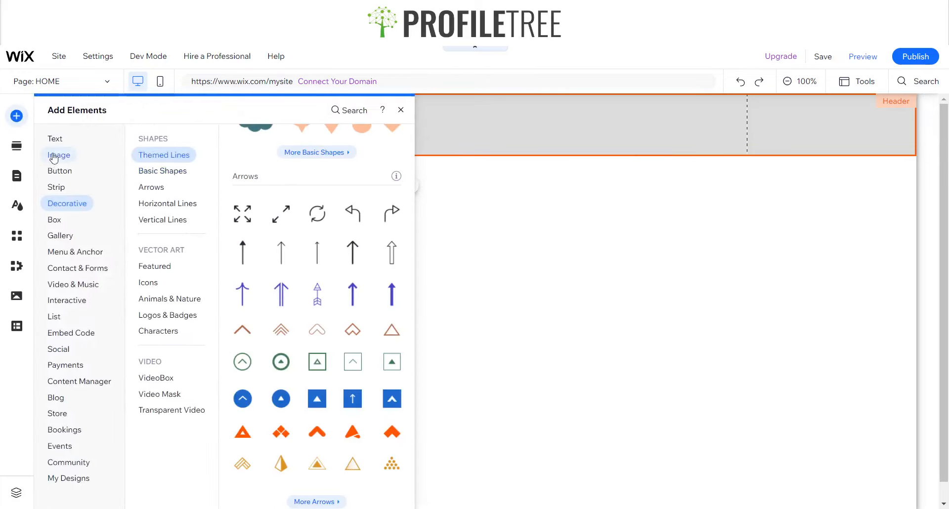
{"action": "left_click", "coordinate": [57, 155]}
{"action": "left_click", "coordinate": [190, 199]}
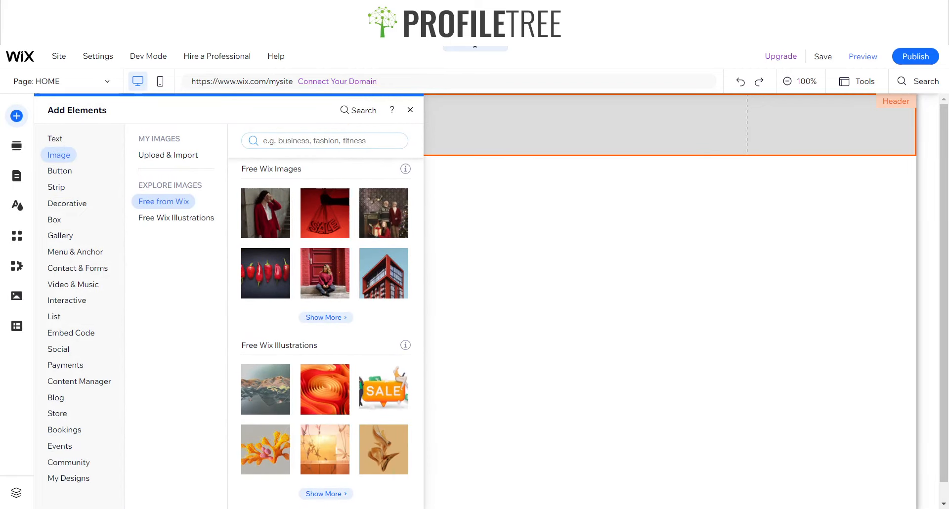
{"action": "left_click", "coordinate": [55, 139]}
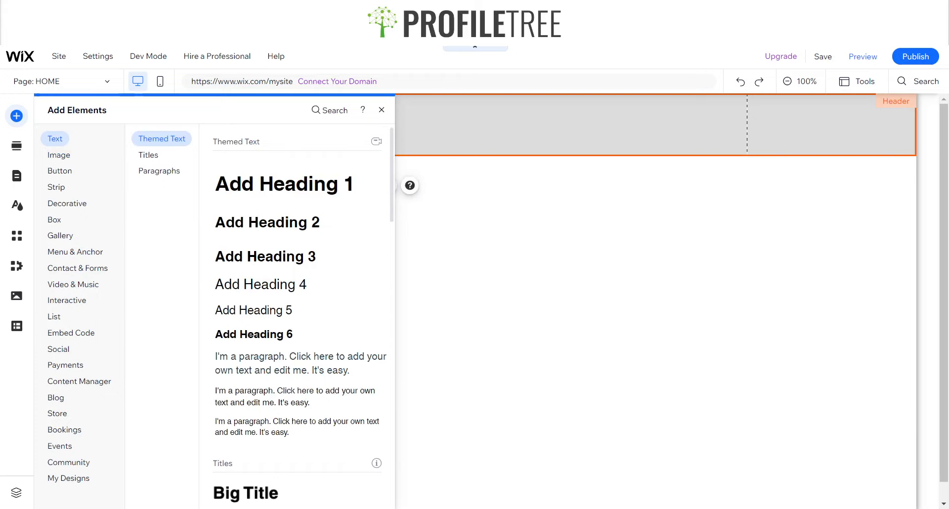
{"action": "left_click", "coordinate": [437, 212]}
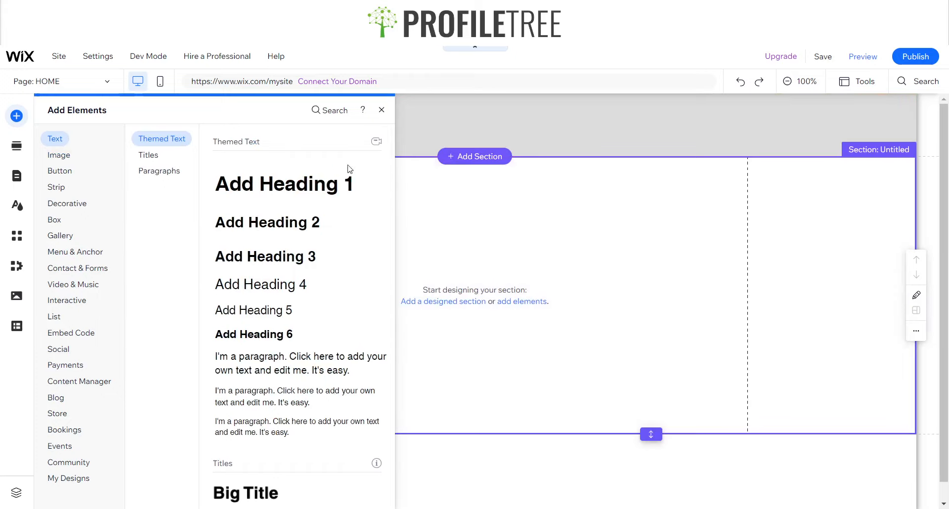
{"action": "left_click", "coordinate": [378, 112]}
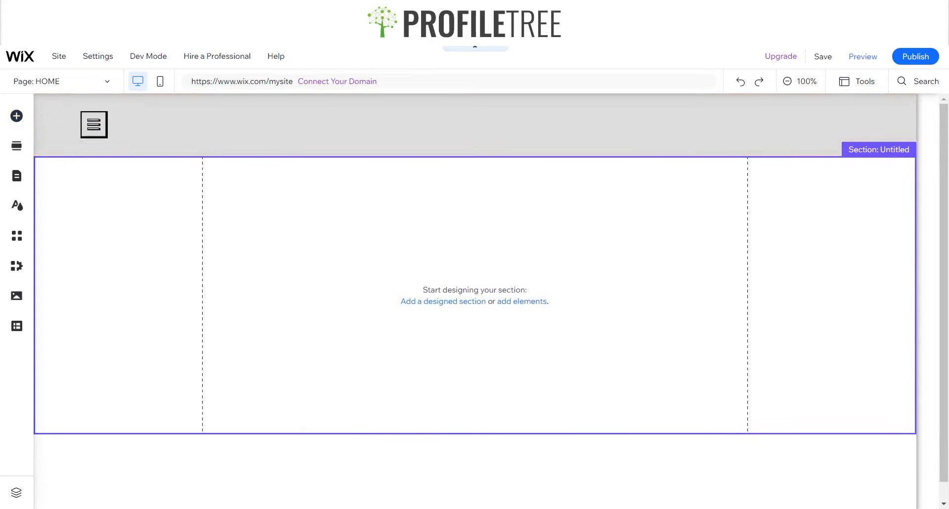
{"action": "left_click", "coordinate": [29, 124]}
{"action": "left_click", "coordinate": [61, 154]}
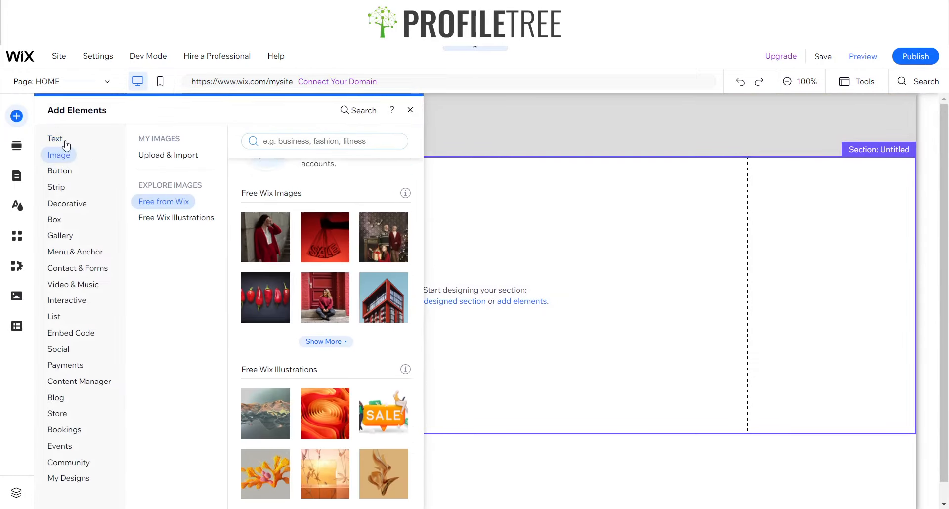
{"action": "left_click", "coordinate": [54, 138]}
{"action": "left_click", "coordinate": [151, 156]}
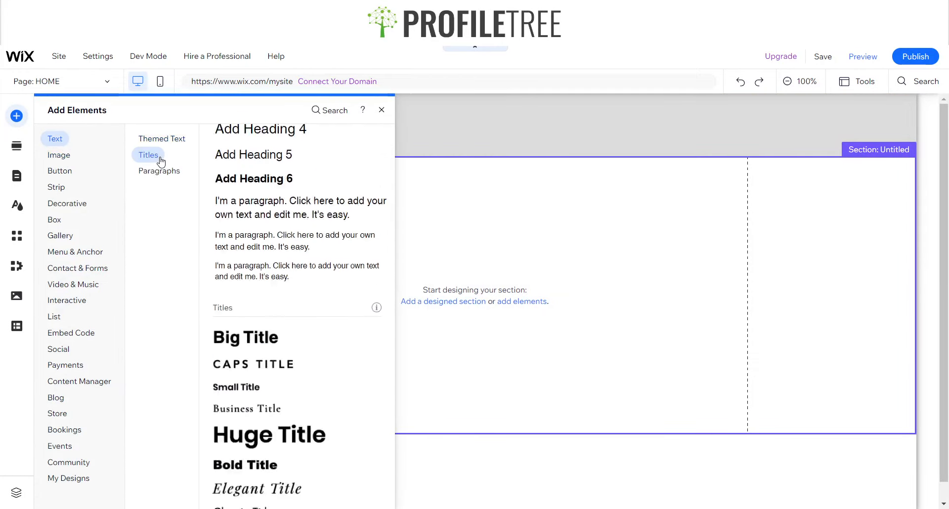
Step: Place a Big Title in the header's centre and change its wording to 'Finclvr'
{"action": "left_click_drag", "start_coordinate": [245, 185], "coordinate": [421, 127]}
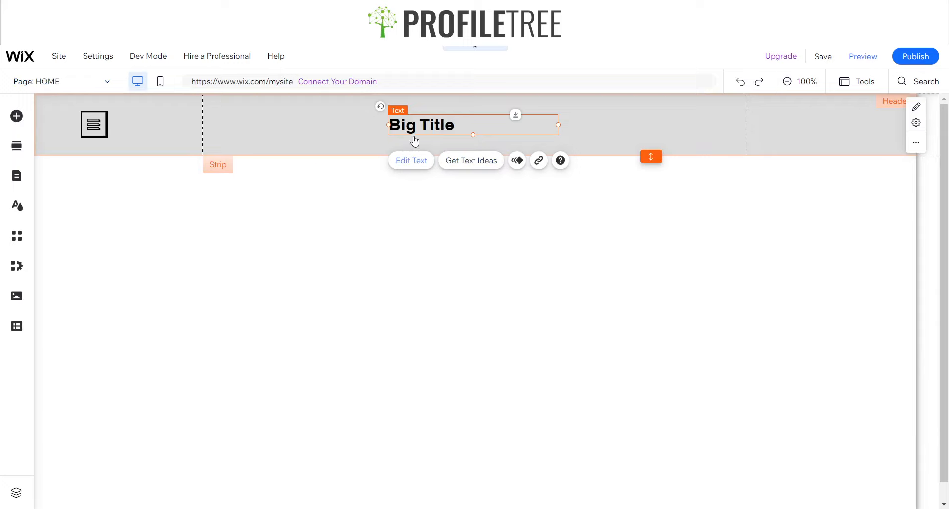
{"action": "double_click", "coordinate": [396, 138]}
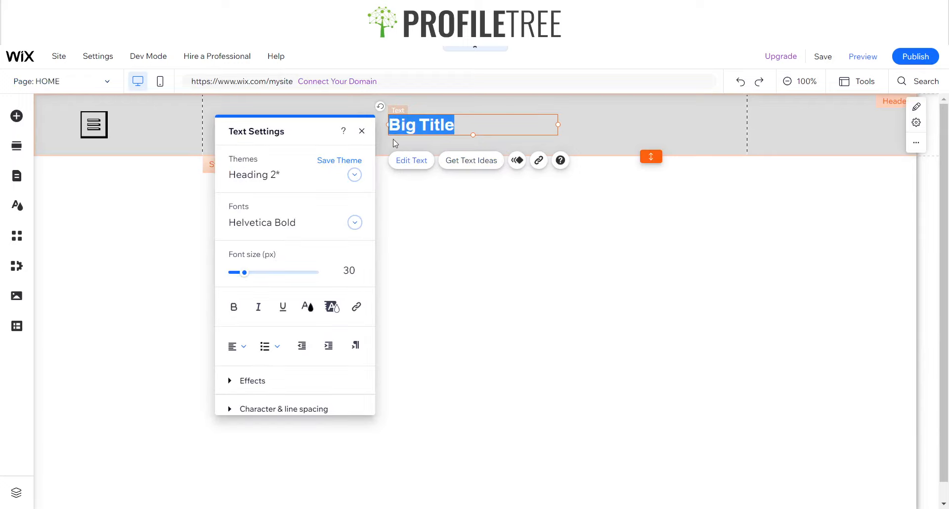
{"action": "type", "text": "Finclvr"}
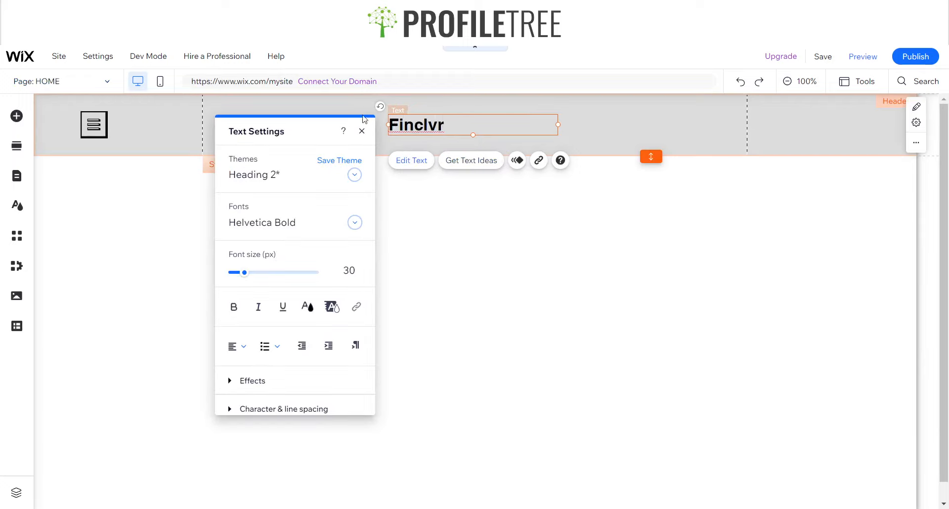
Step: Set the Finclvr heading's font to Syne
{"action": "key", "text": "ctrl+a"}
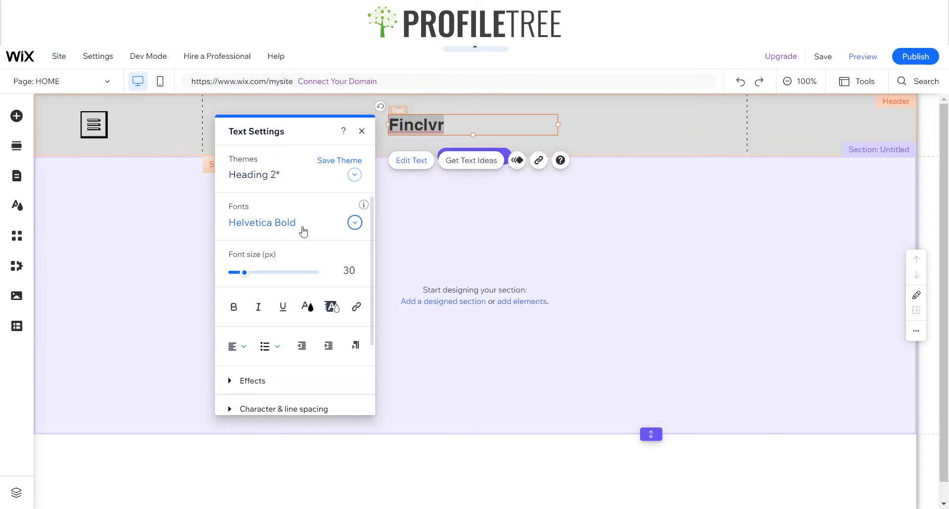
{"action": "left_click", "coordinate": [304, 223]}
{"action": "type", "text": "s"}
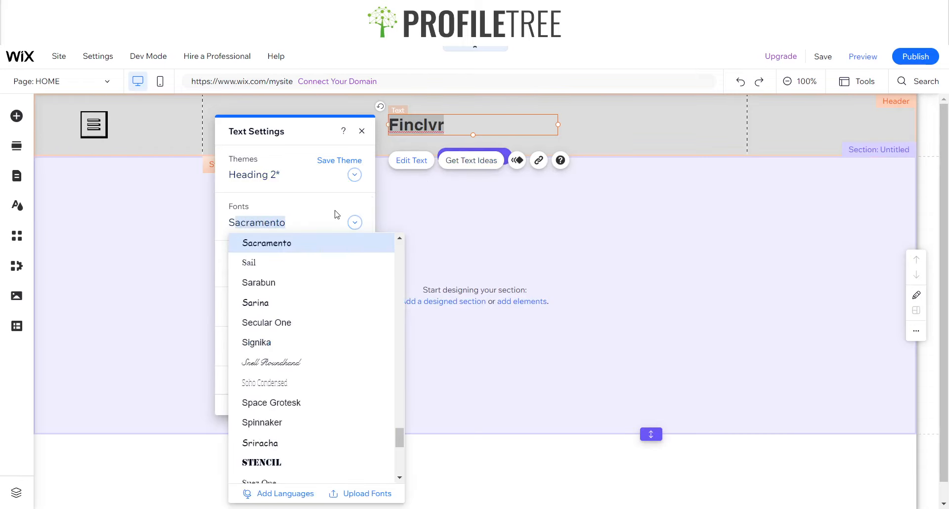
{"action": "type", "text": "yne"}
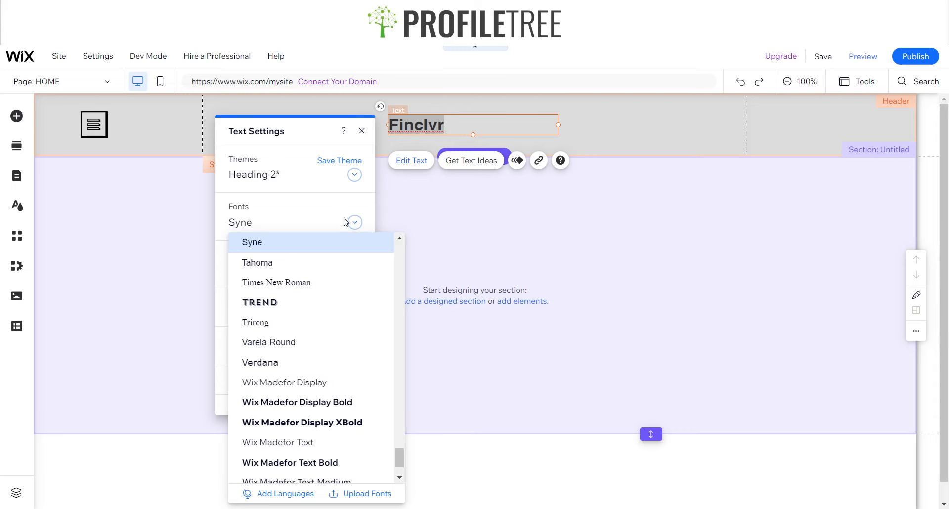
{"action": "key", "text": "Return"}
{"action": "left_click", "coordinate": [362, 131]}
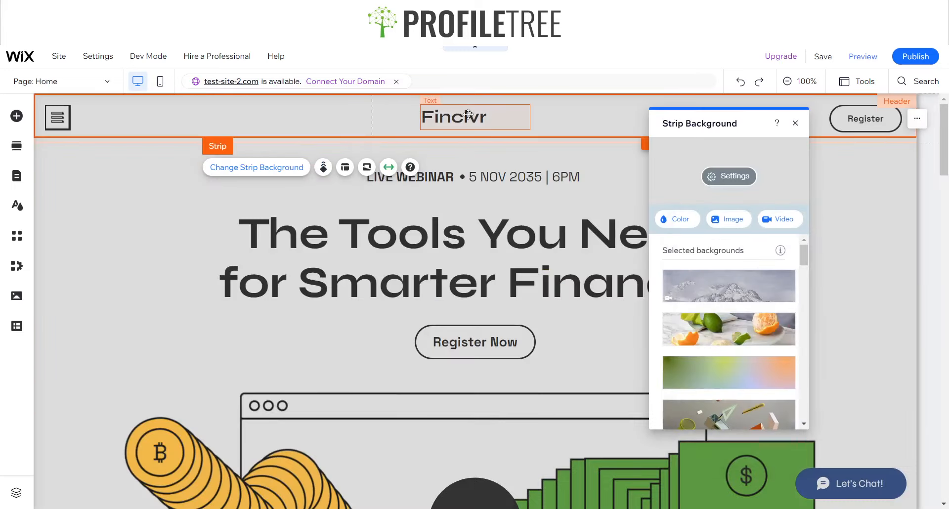
{"action": "left_click", "coordinate": [469, 115]}
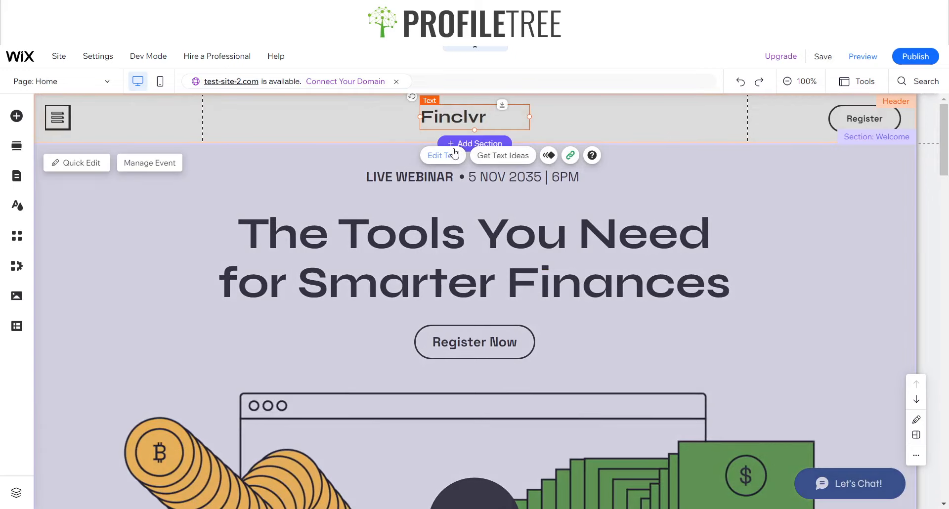
{"action": "left_click", "coordinate": [444, 155]}
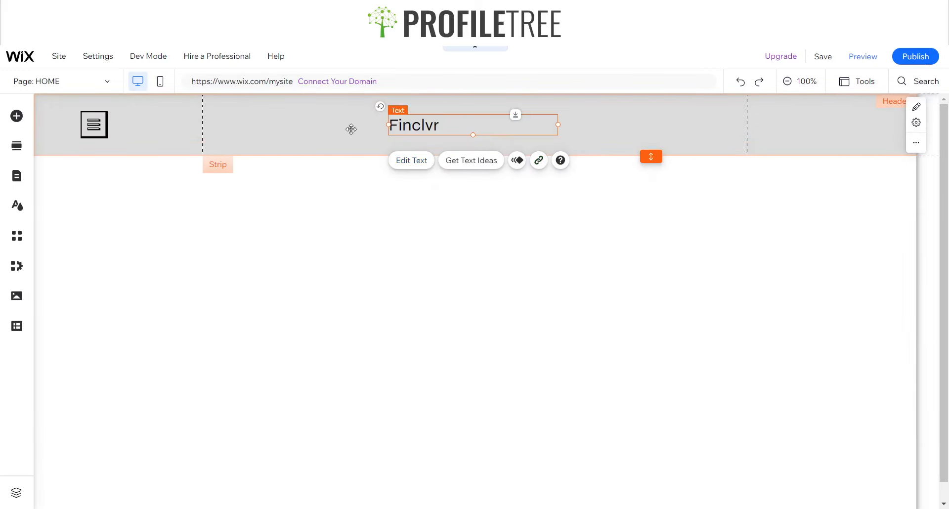
Step: Set the Finclvr heading to 32 px bold
{"action": "left_click", "coordinate": [411, 161]}
{"action": "left_click", "coordinate": [358, 272]}
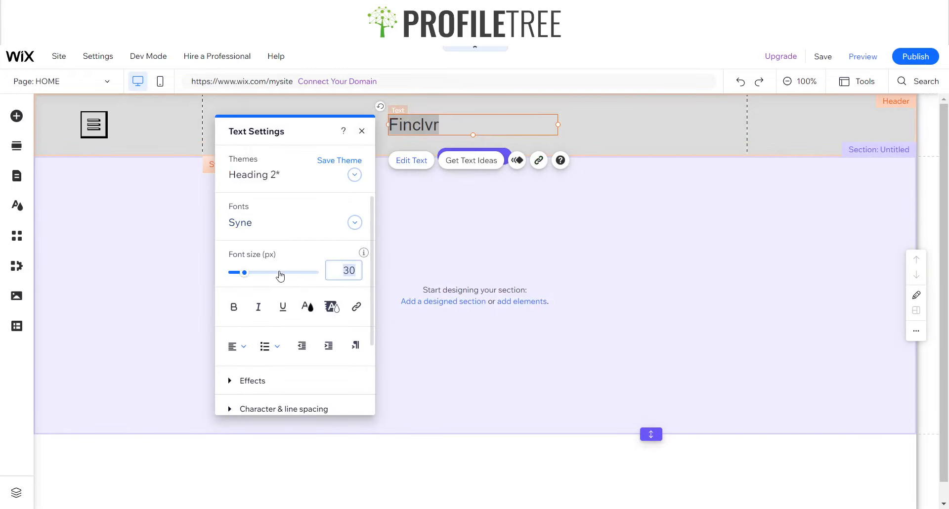
{"action": "type", "text": "32"}
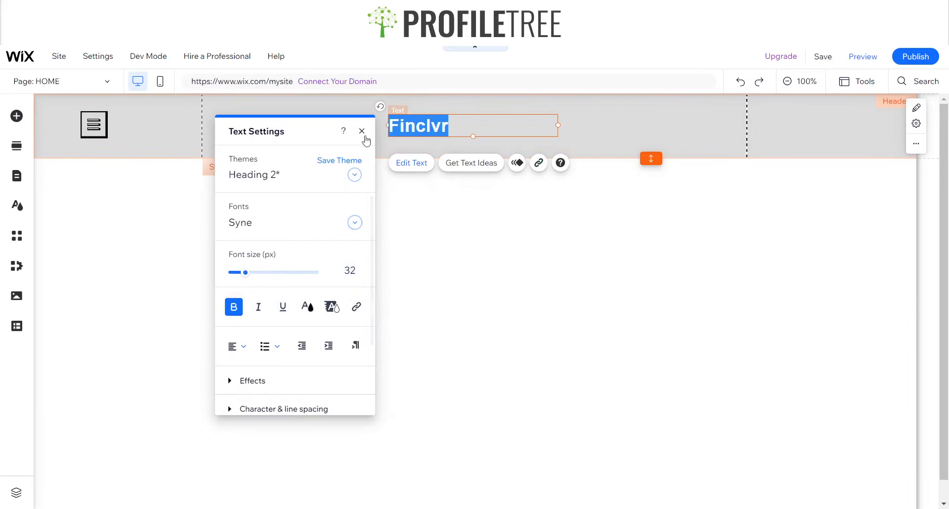
{"action": "left_click", "coordinate": [363, 133]}
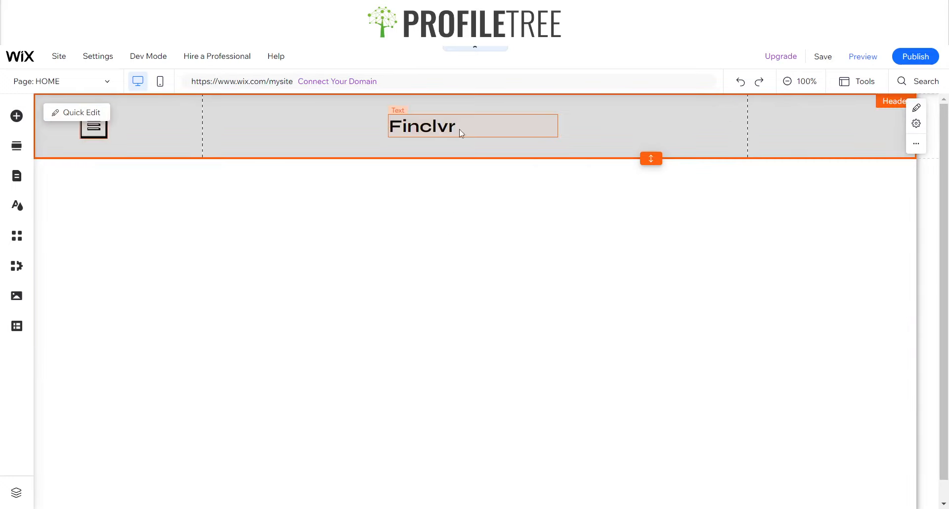
Step: Shrink the Finclvr text box to 139×40 and centre it in the header
{"action": "left_click", "coordinate": [547, 127]}
{"action": "left_click_drag", "start_coordinate": [558, 124], "coordinate": [457, 130]}
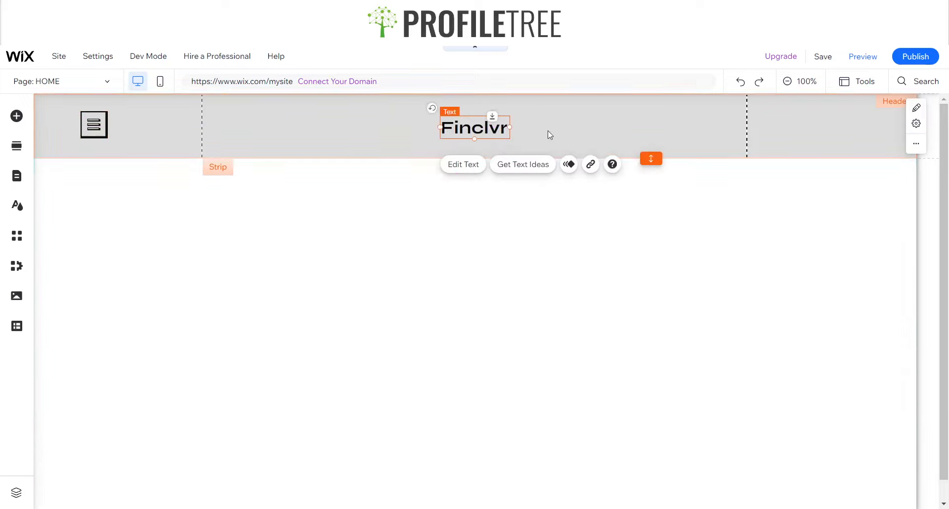
{"action": "left_click", "coordinate": [548, 131]}
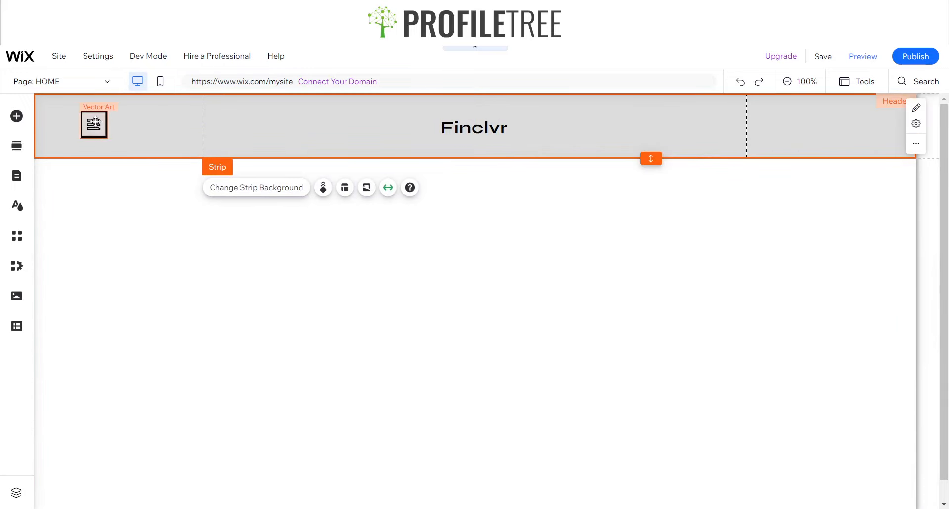
{"action": "left_click", "coordinate": [94, 123]}
{"action": "left_click", "coordinate": [486, 128]}
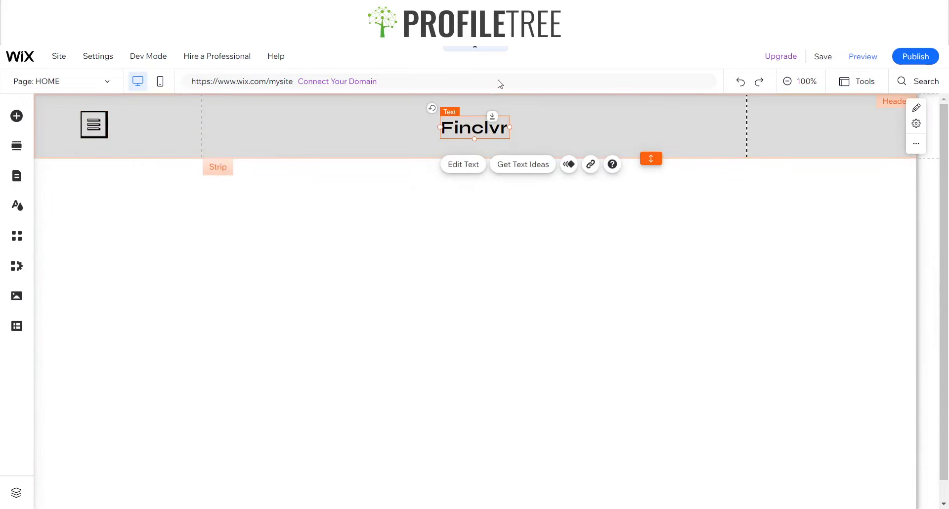
{"action": "left_click", "coordinate": [837, 124]}
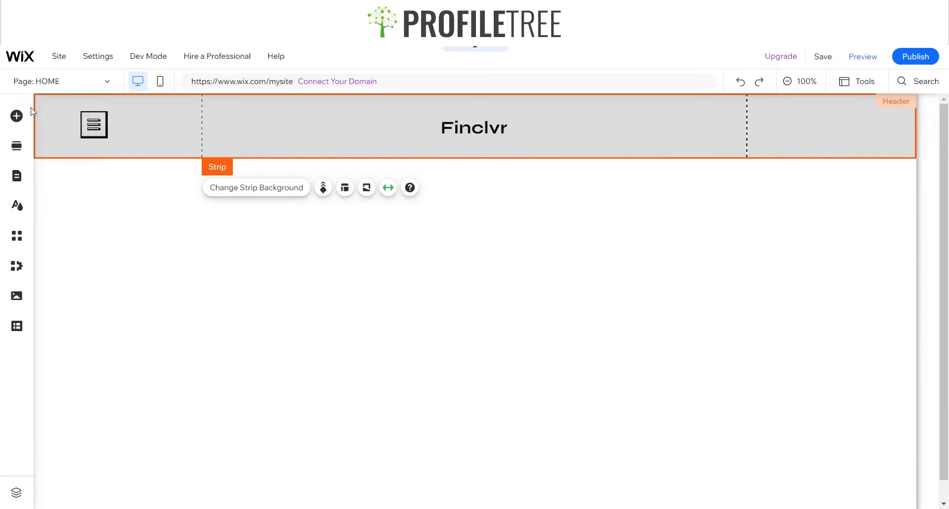
Step: Browse the Decorative and Video & Music elements, search 'Regis', then bring up the themed button designs
{"action": "left_click", "coordinate": [16, 115]}
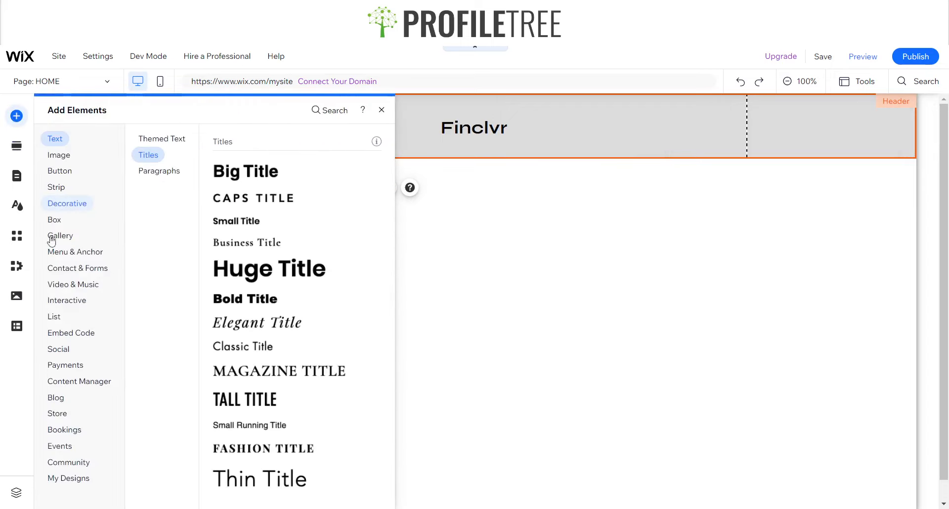
{"action": "left_click", "coordinate": [65, 203]}
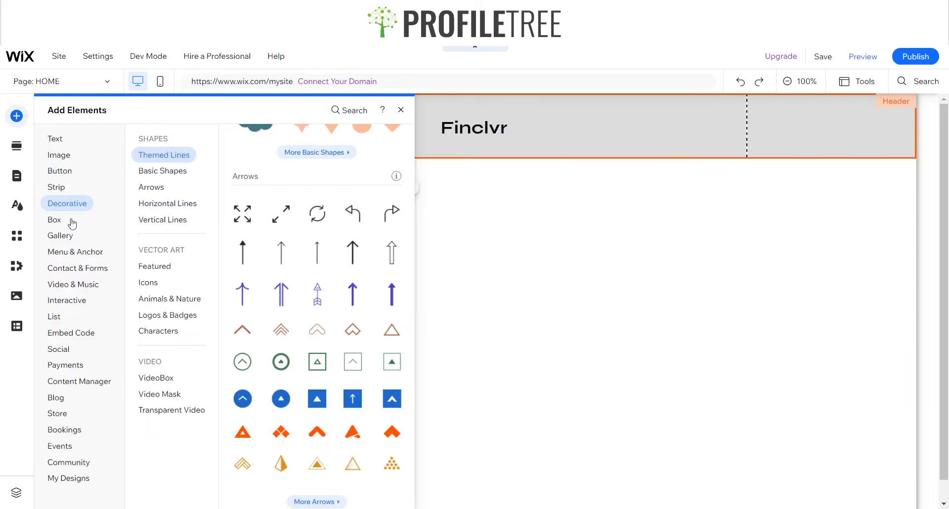
{"action": "left_click", "coordinate": [55, 285]}
{"action": "left_click", "coordinate": [344, 111]}
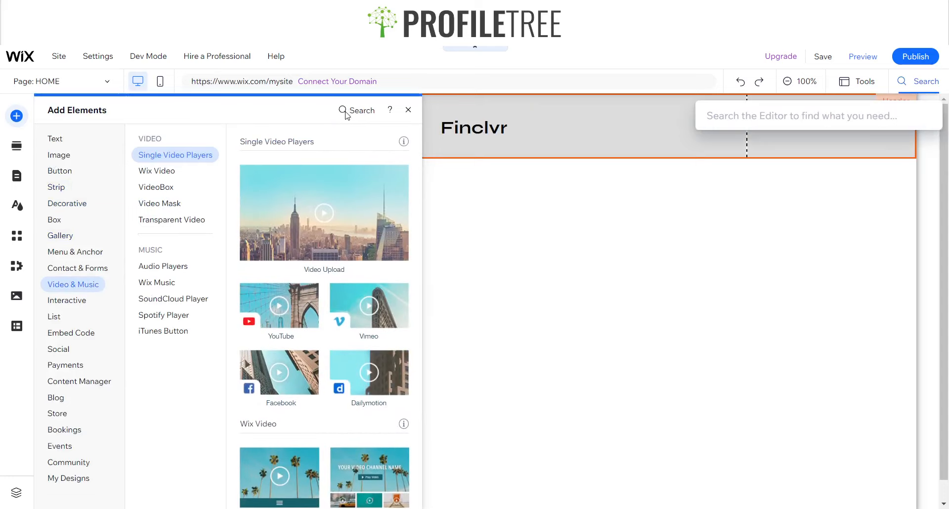
{"action": "type", "text": "Register"}
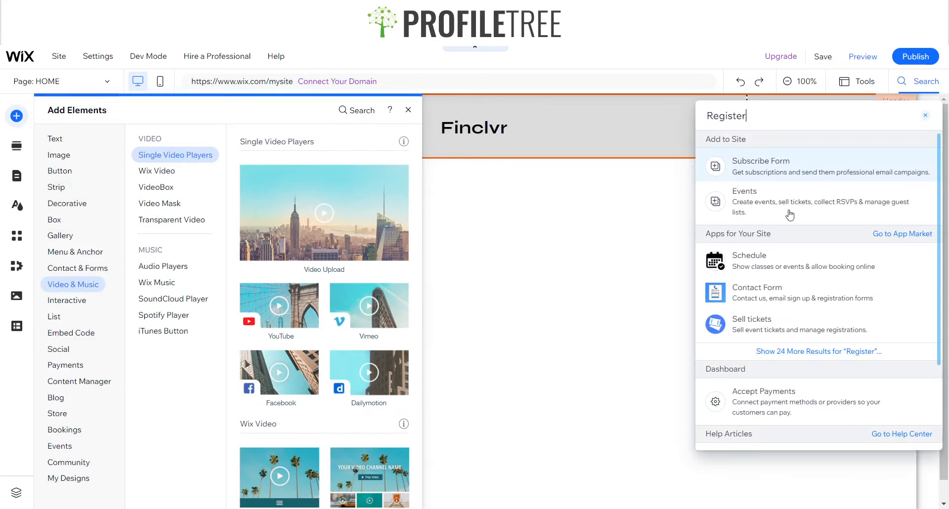
{"action": "mouse_move", "coordinate": [796, 171]}
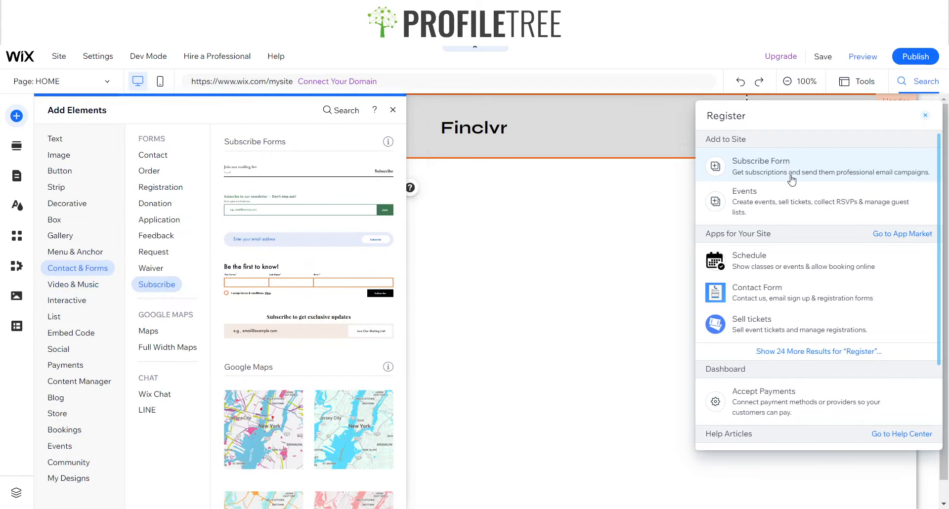
{"action": "left_click", "coordinate": [62, 176]}
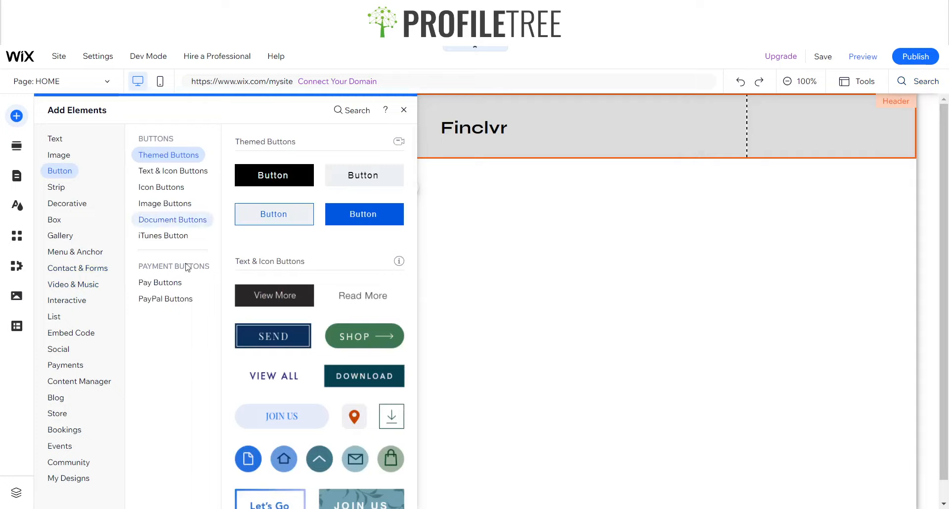
Step: Add the green SHOP button at the header's right and open its border design settings
{"action": "left_click_drag", "start_coordinate": [350, 335], "coordinate": [832, 126]}
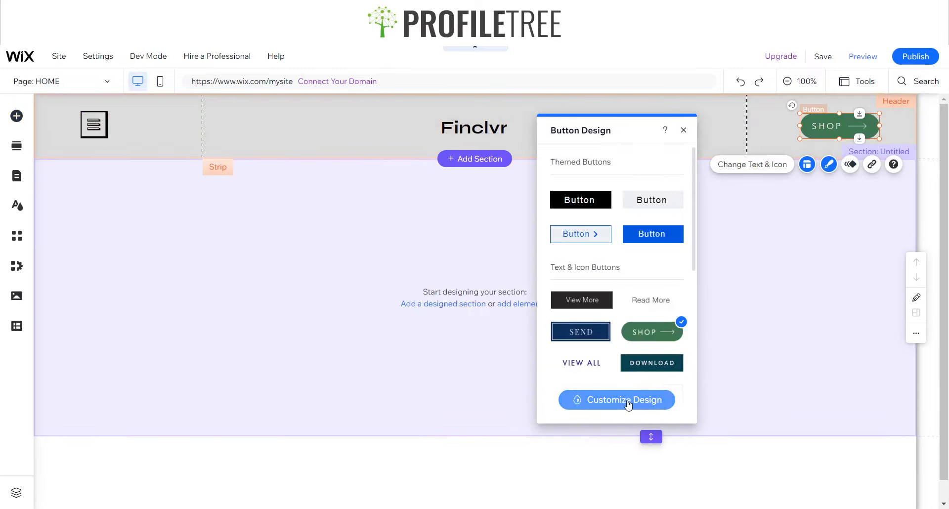
{"action": "left_click", "coordinate": [629, 400]}
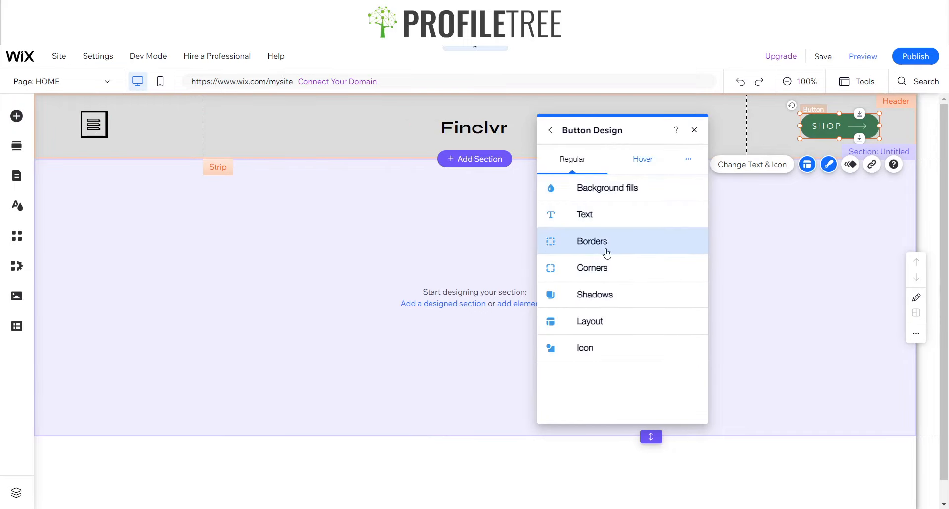
{"action": "left_click", "coordinate": [600, 248]}
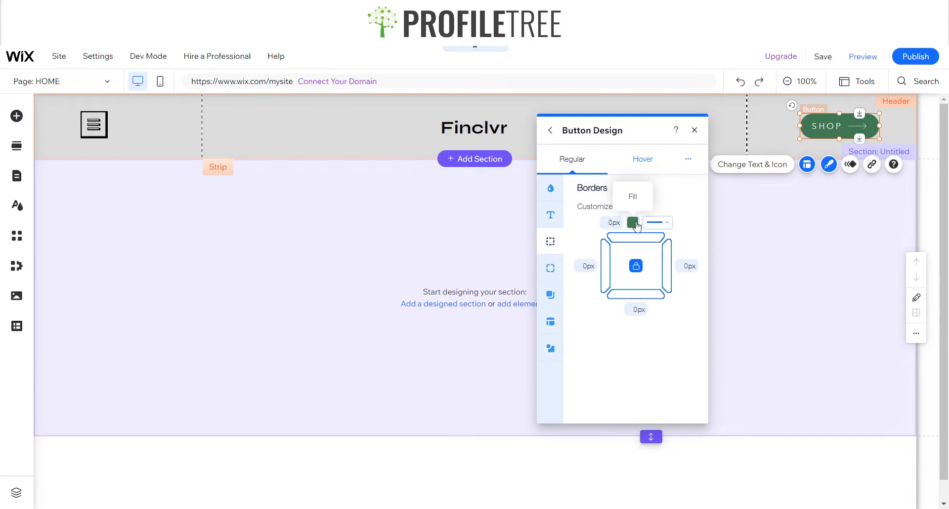
Step: Give the SHOP button a black border 3 px wide
{"action": "left_click", "coordinate": [614, 223]}
{"action": "type", "text": "1"}
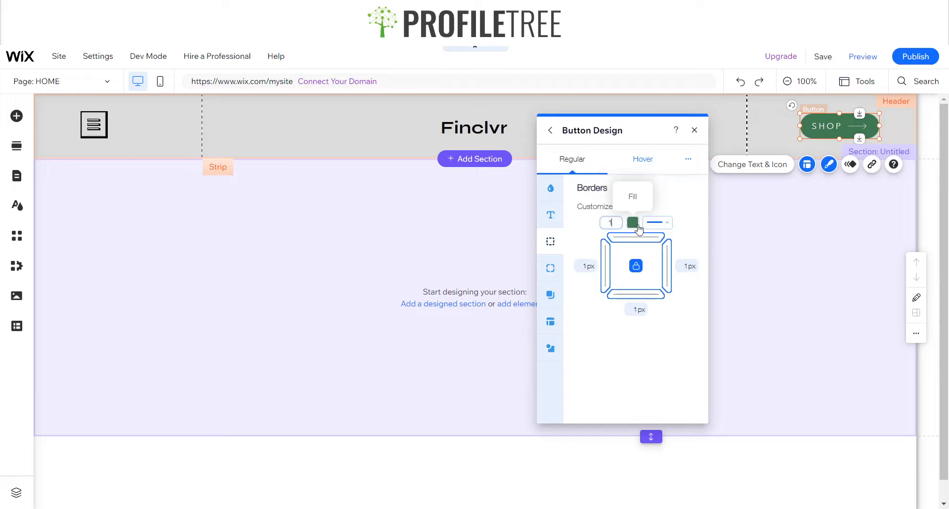
{"action": "left_click", "coordinate": [658, 222]}
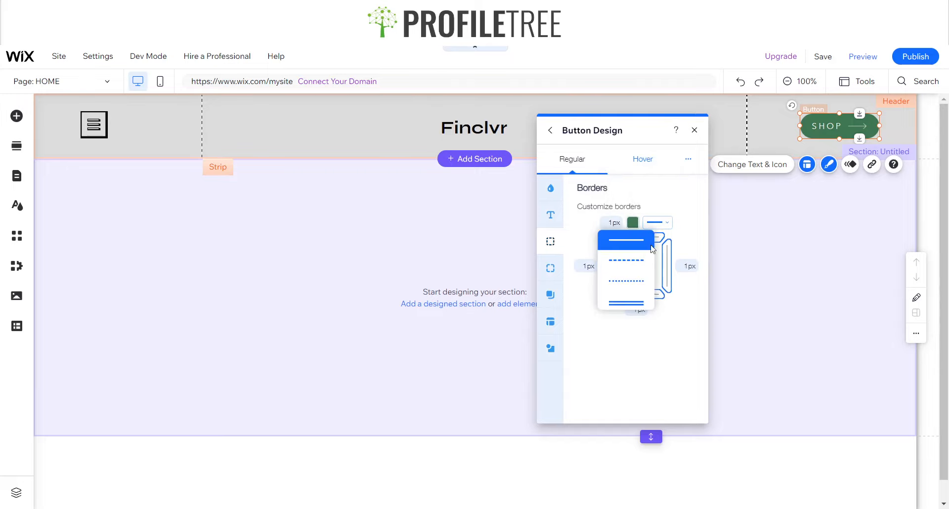
{"action": "left_click", "coordinate": [632, 223]}
{"action": "left_click", "coordinate": [584, 380]}
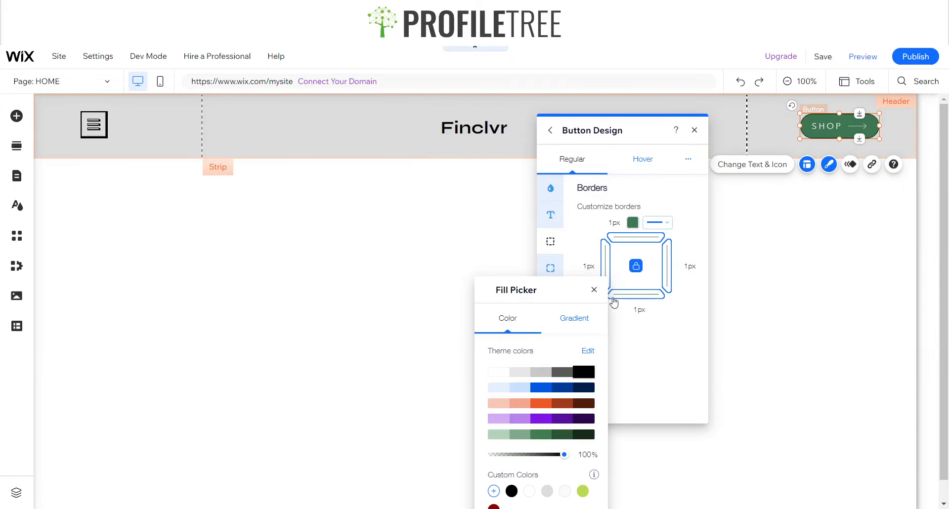
{"action": "left_click", "coordinate": [594, 290]}
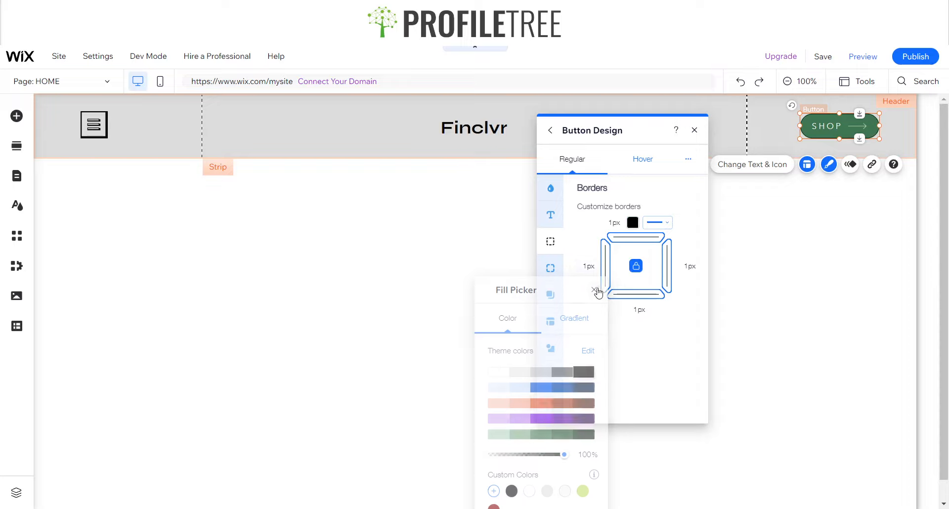
{"action": "left_click", "coordinate": [633, 223]}
{"action": "left_click", "coordinate": [613, 222]}
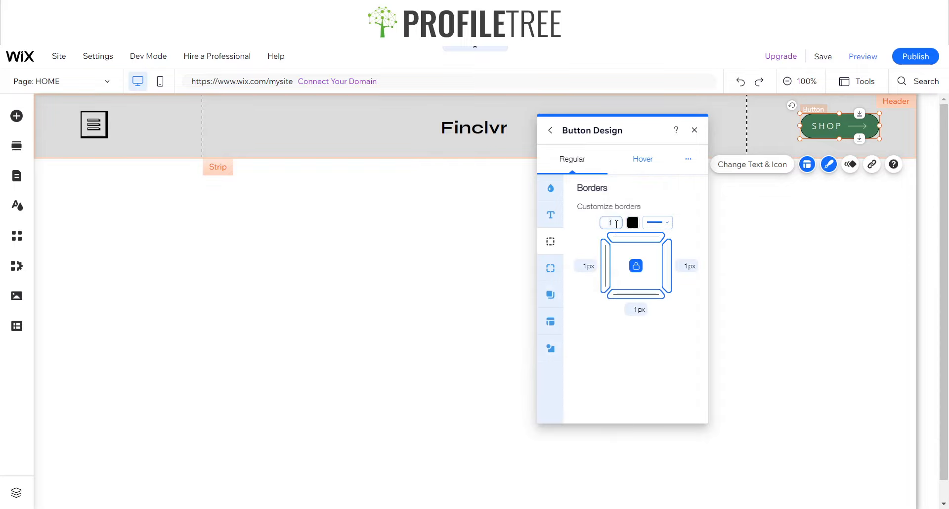
{"action": "type", "text": "5"}
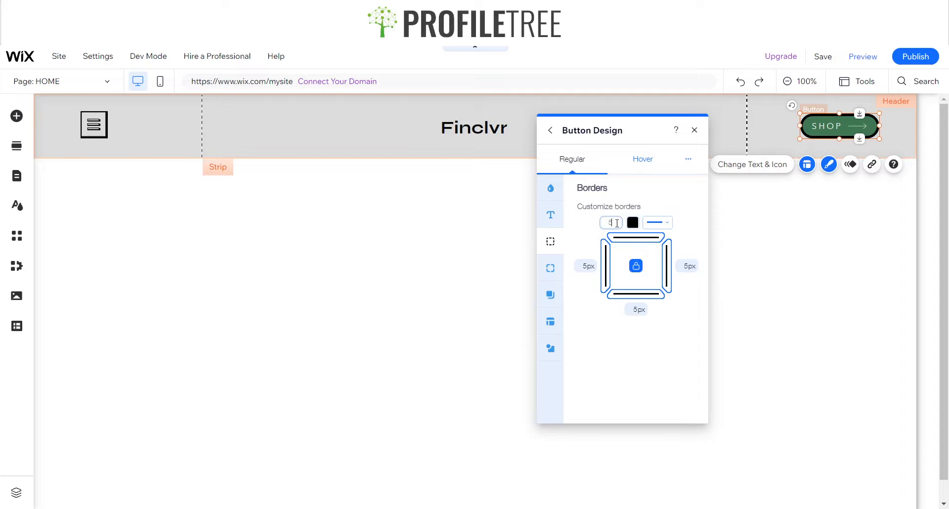
{"action": "type", "text": "2"}
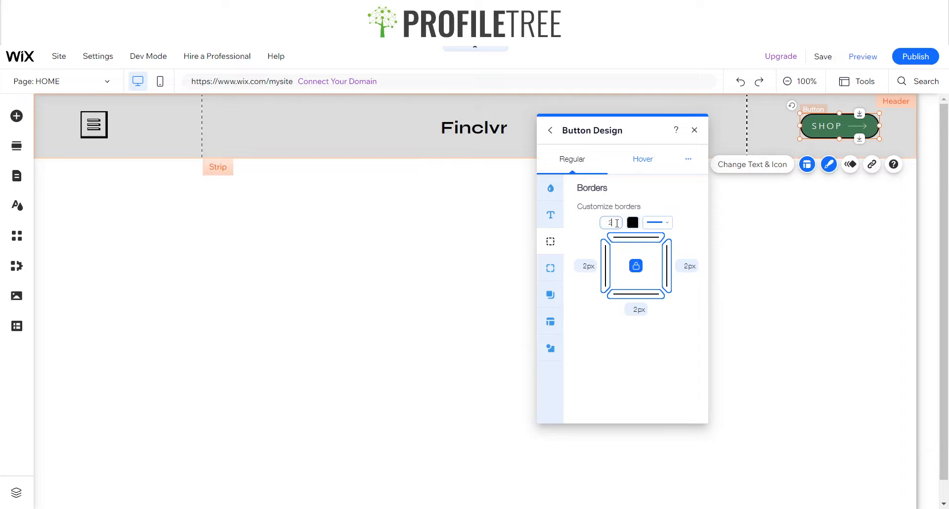
{"action": "key", "text": "BackSpace"}
{"action": "type", "text": "3"}
Step: Make the SHOP button's background white and fully transparent
{"action": "left_click", "coordinate": [549, 190]}
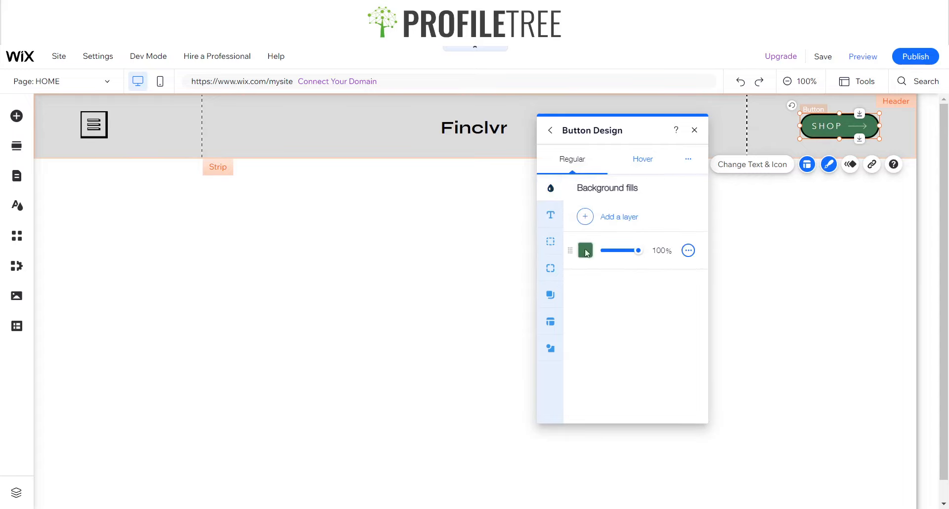
{"action": "left_click", "coordinate": [585, 251]}
{"action": "left_click", "coordinate": [505, 374]}
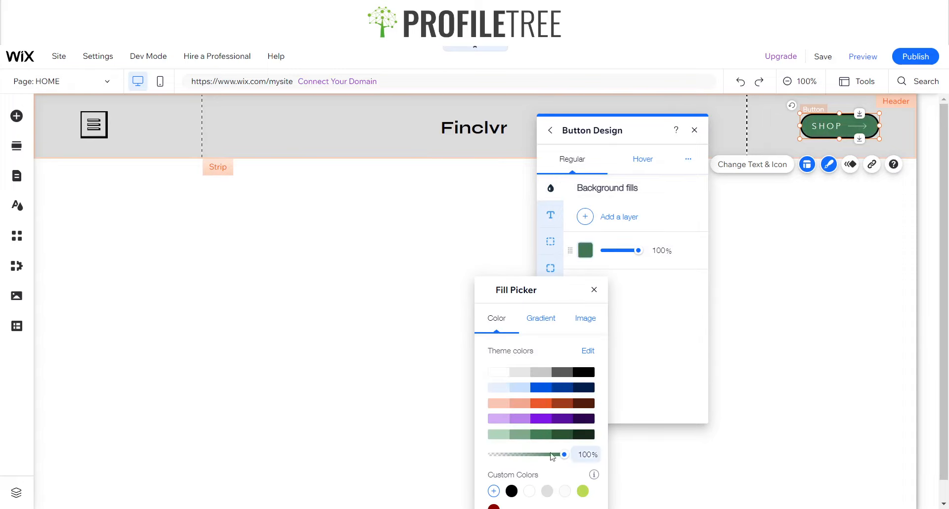
{"action": "left_click_drag", "start_coordinate": [565, 455], "coordinate": [454, 465]}
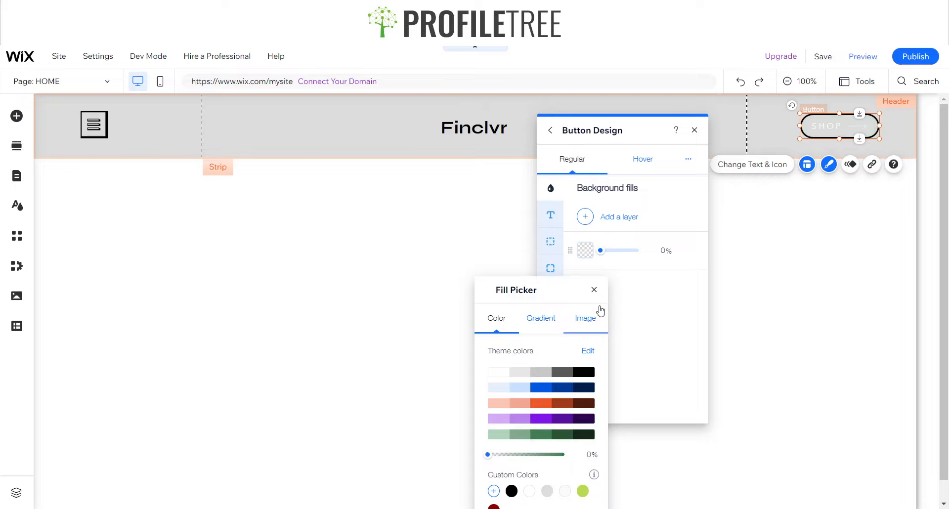
{"action": "left_click", "coordinate": [594, 290]}
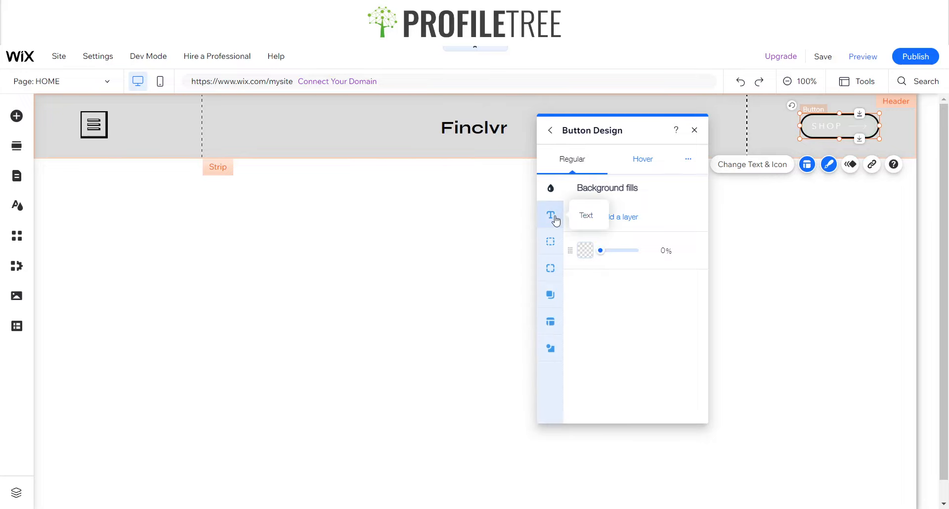
Step: Set the button label's font to Syne and make it bold
{"action": "left_click", "coordinate": [552, 216]}
{"action": "left_click", "coordinate": [612, 306]}
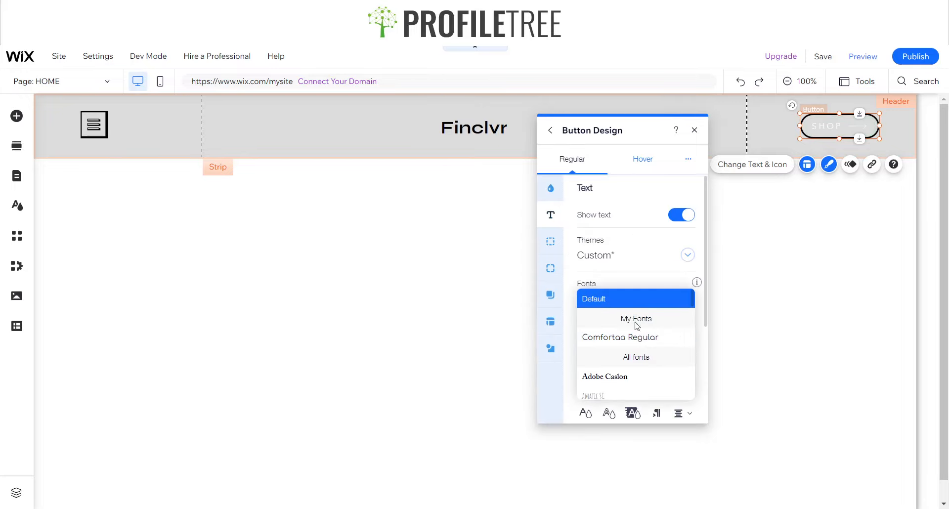
{"action": "scroll", "coordinate": [633, 319], "scroll_direction": "down", "scroll_amount": 15}
{"action": "scroll", "coordinate": [628, 311], "scroll_direction": "up", "scroll_amount": 10}
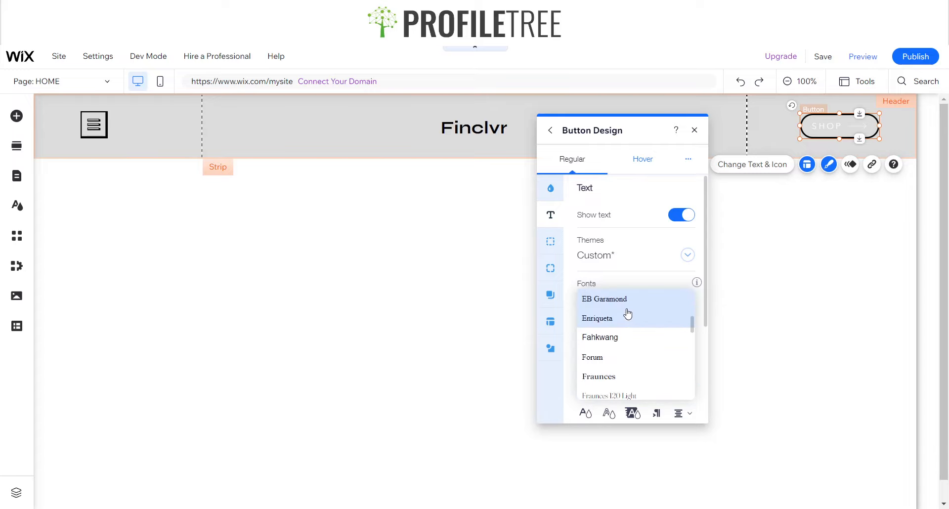
{"action": "scroll", "coordinate": [623, 322], "scroll_direction": "down", "scroll_amount": 10}
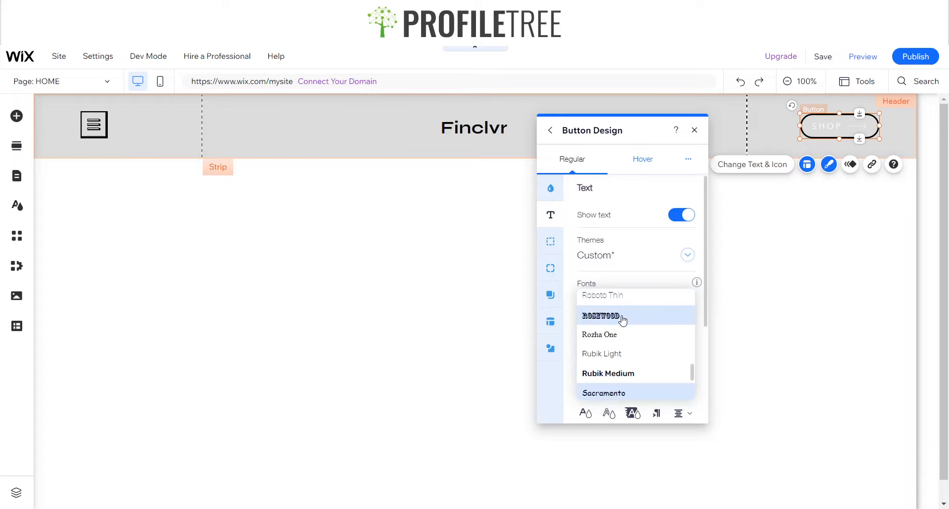
{"action": "scroll", "coordinate": [620, 326], "scroll_direction": "down", "scroll_amount": 10}
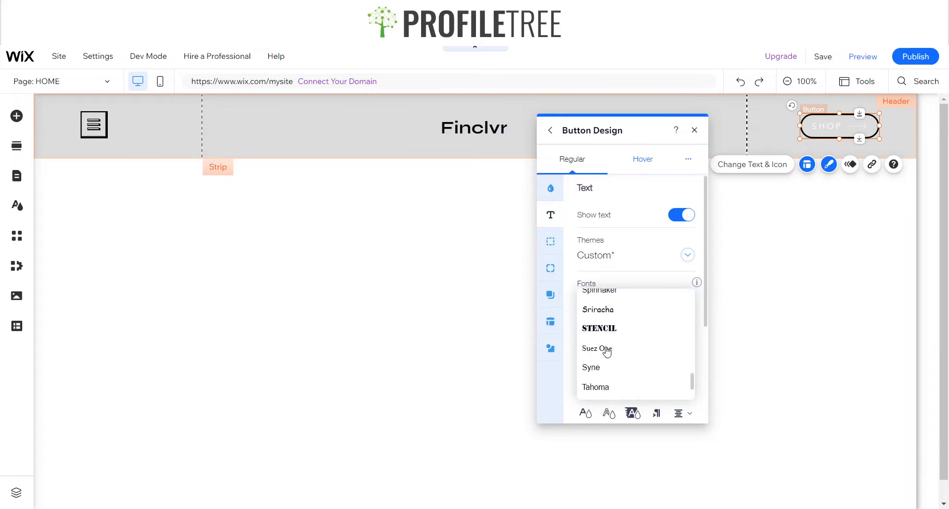
{"action": "scroll", "coordinate": [606, 349], "scroll_direction": "down", "scroll_amount": 2}
{"action": "left_click", "coordinate": [604, 341]}
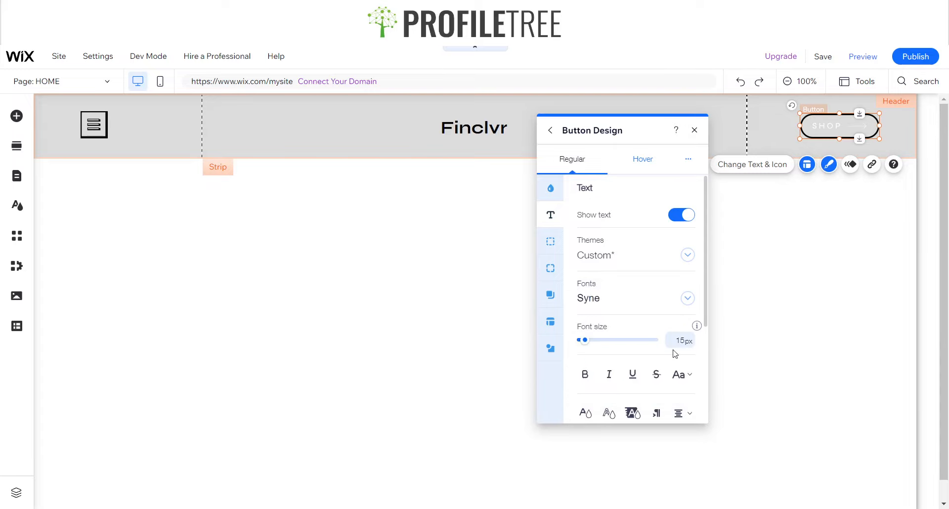
{"action": "left_click", "coordinate": [589, 377]}
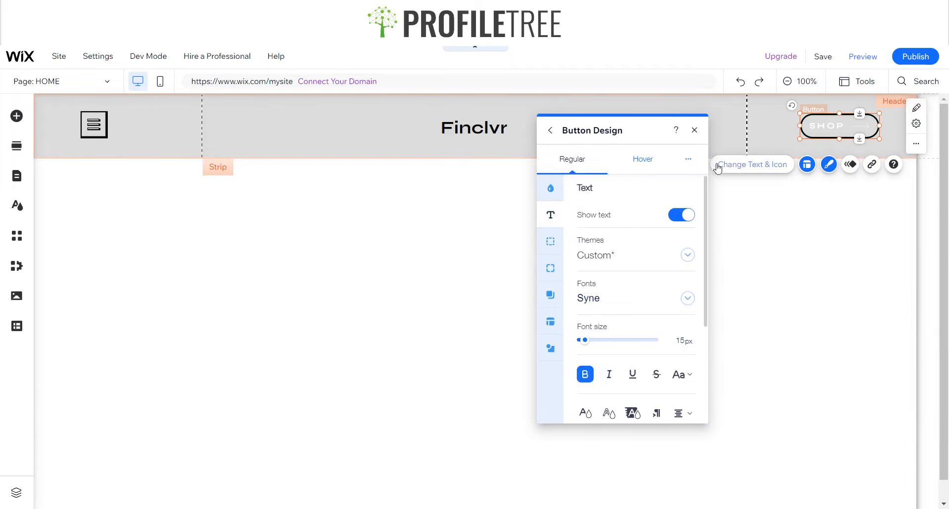
Step: Relabel the header button as Register, browsing the icon media library without changing the icon
{"action": "left_click", "coordinate": [737, 168]}
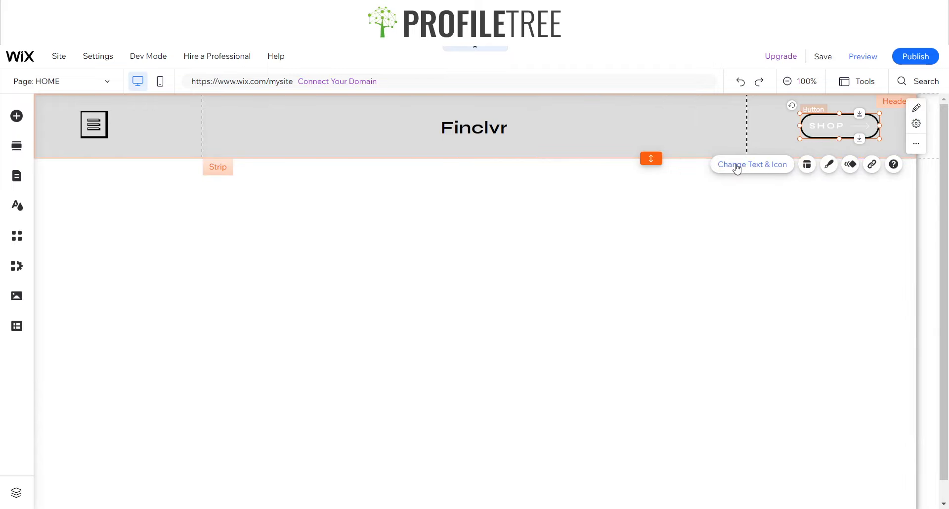
{"action": "type", "text": "R"}
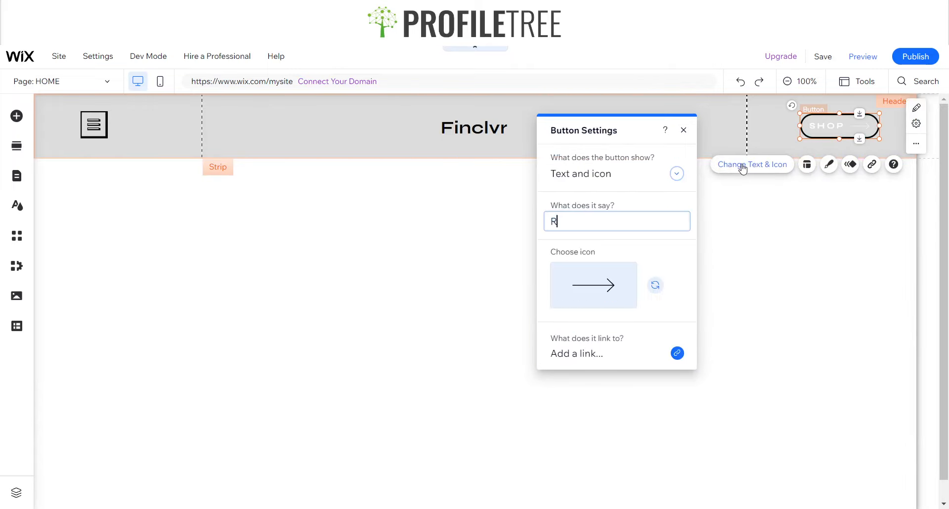
{"action": "type", "text": "egister Now"}
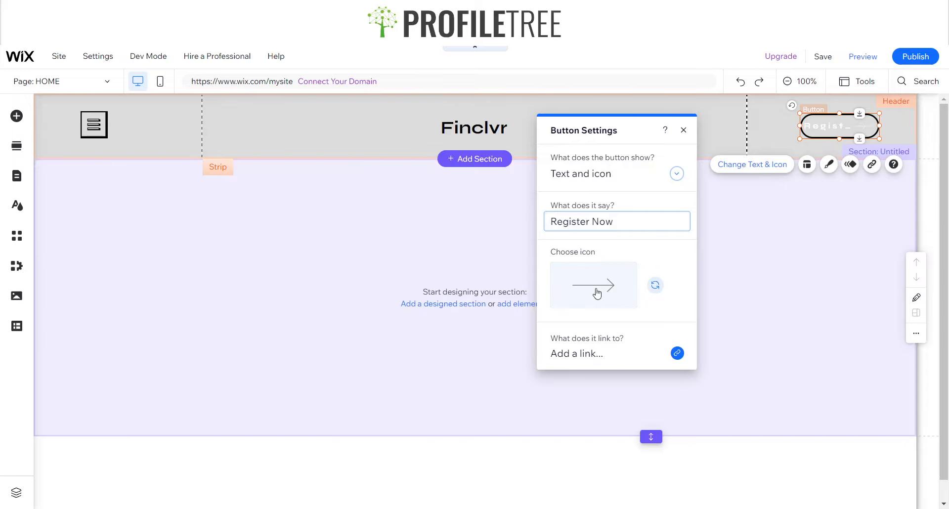
{"action": "left_click", "coordinate": [600, 293]}
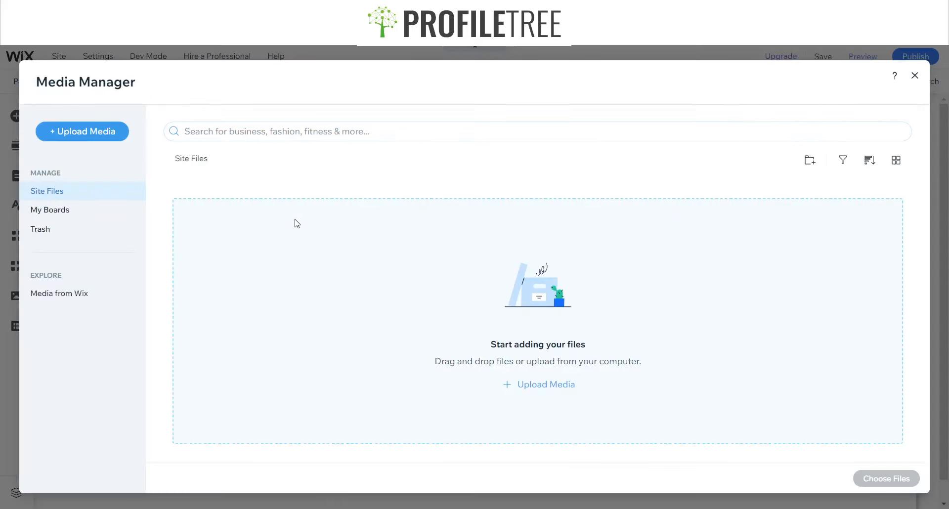
{"action": "left_click", "coordinate": [916, 77]}
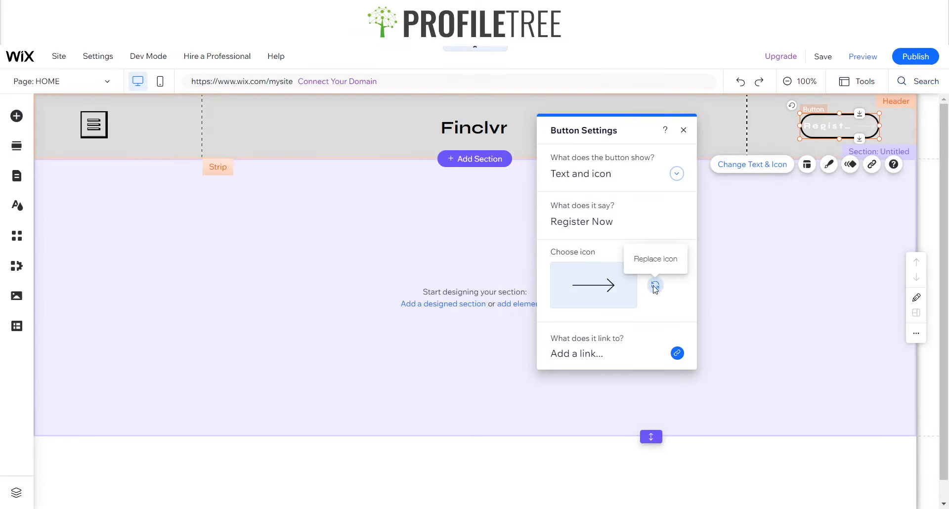
{"action": "left_click", "coordinate": [655, 287]}
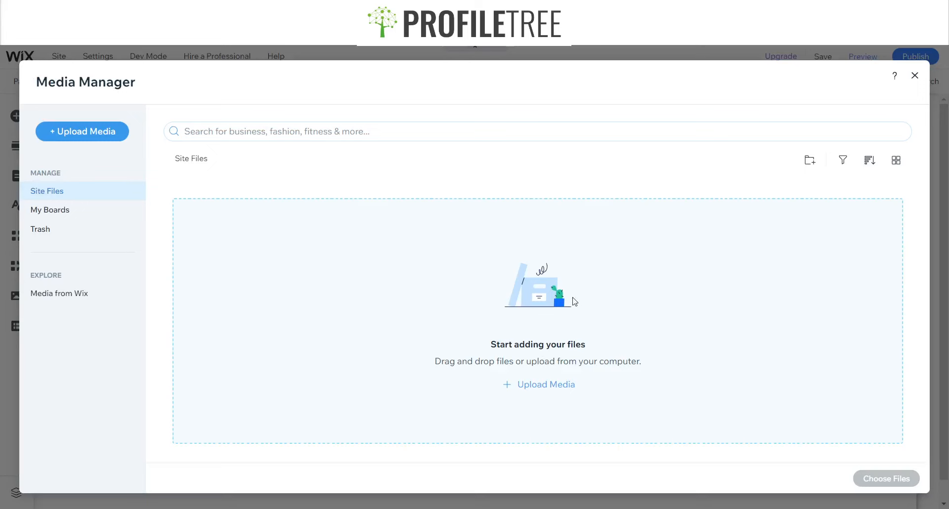
{"action": "left_click", "coordinate": [915, 76]}
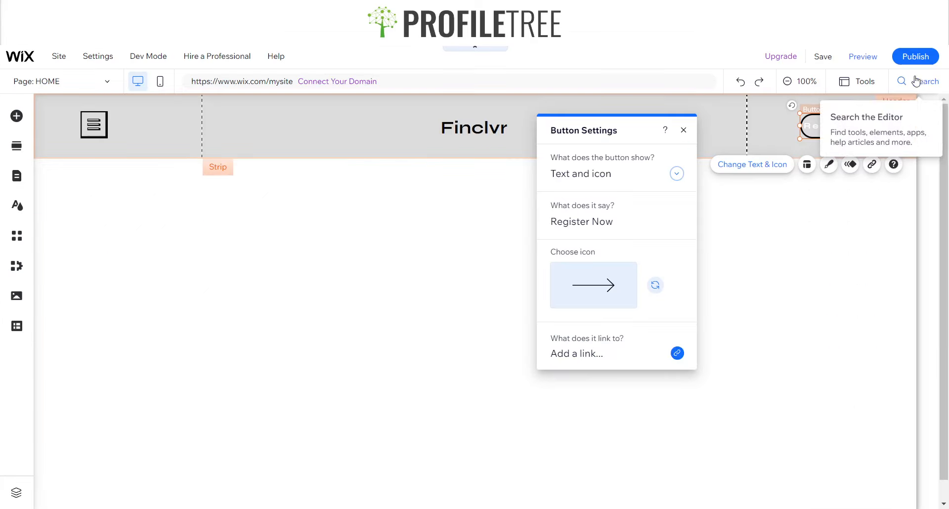
Step: Make the button show text only, dropping the arrow icon
{"action": "left_click", "coordinate": [622, 168]}
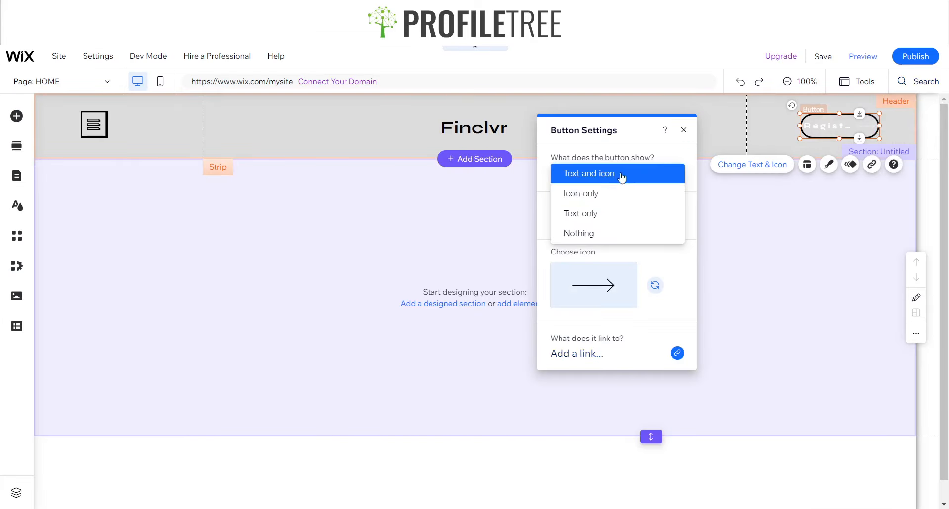
{"action": "left_click", "coordinate": [589, 211]}
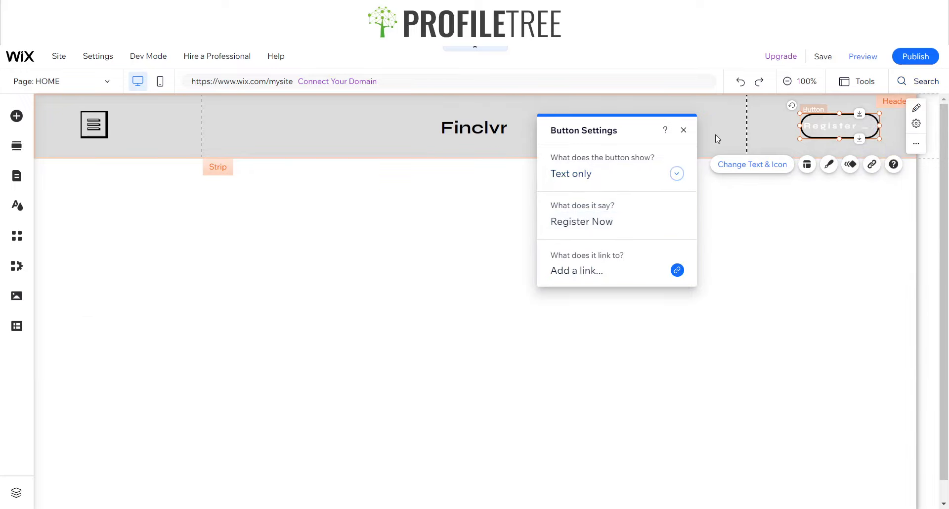
{"action": "left_click", "coordinate": [684, 130]}
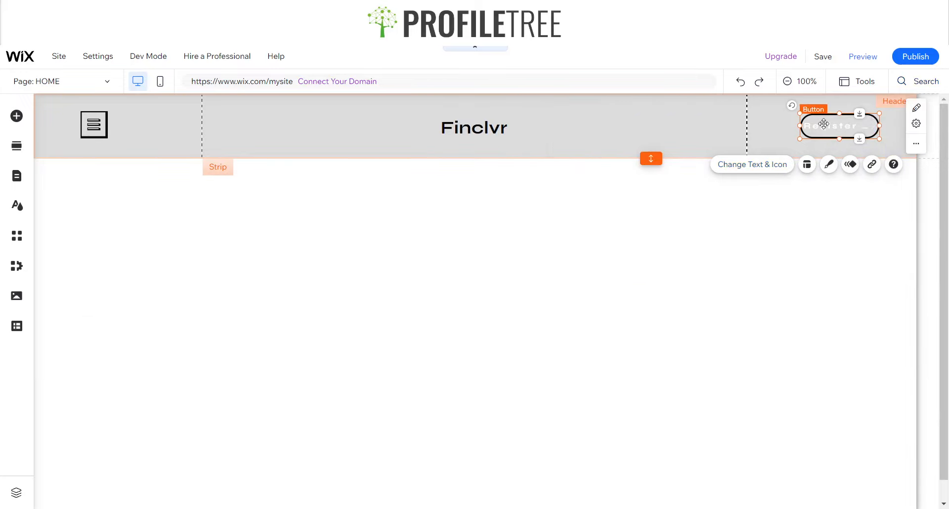
Step: Delete 'Now' so the label reads Register, and nudge the button slightly down
{"action": "left_click", "coordinate": [769, 164]}
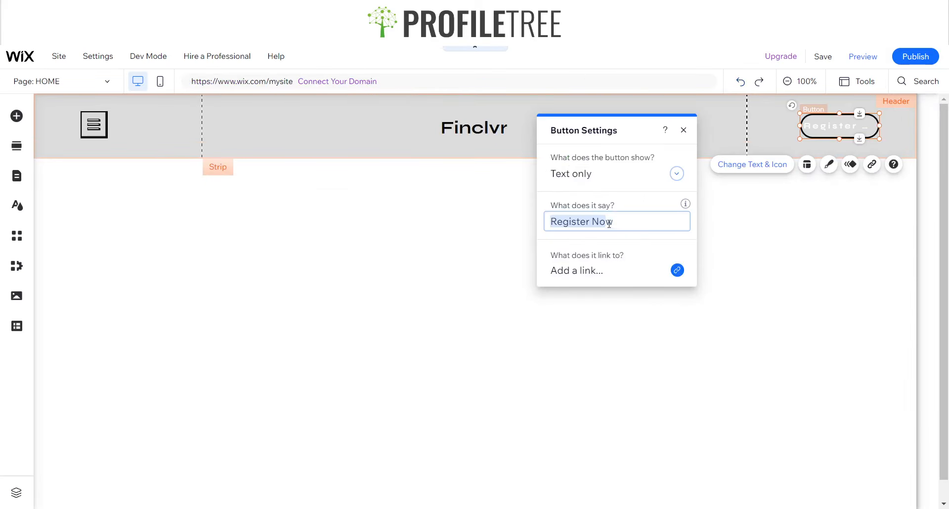
{"action": "left_click", "coordinate": [613, 222]}
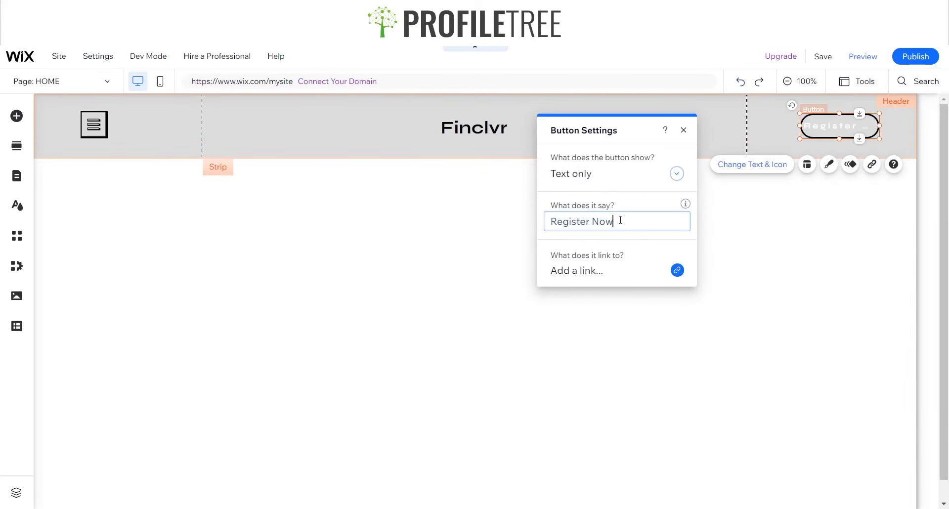
{"action": "left_click_drag", "start_coordinate": [613, 222], "coordinate": [593, 223]}
{"action": "key", "text": "BackSpace"}
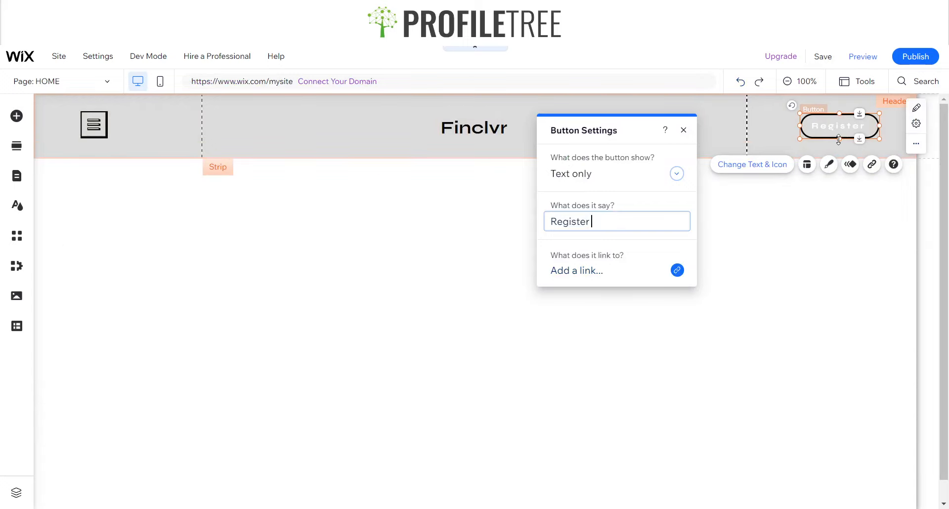
{"action": "left_click_drag", "start_coordinate": [839, 140], "coordinate": [837, 142]}
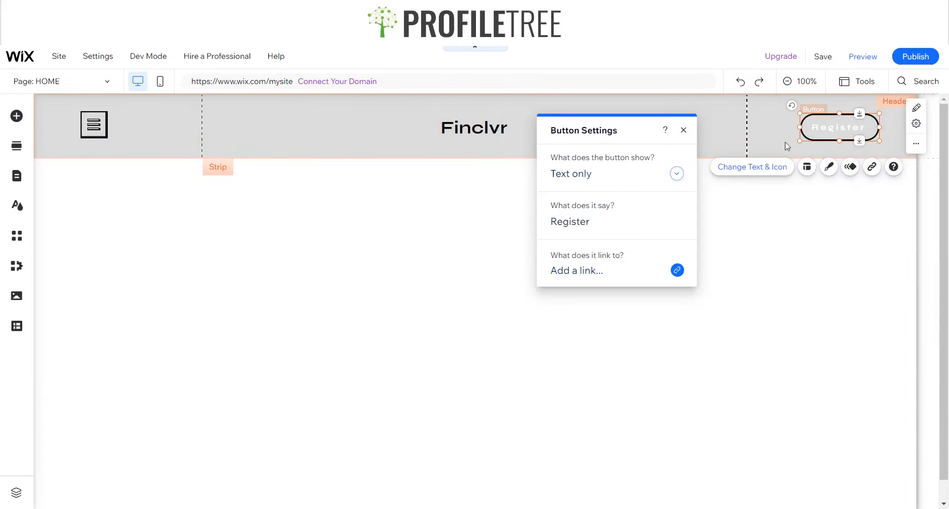
{"action": "left_click", "coordinate": [827, 167]}
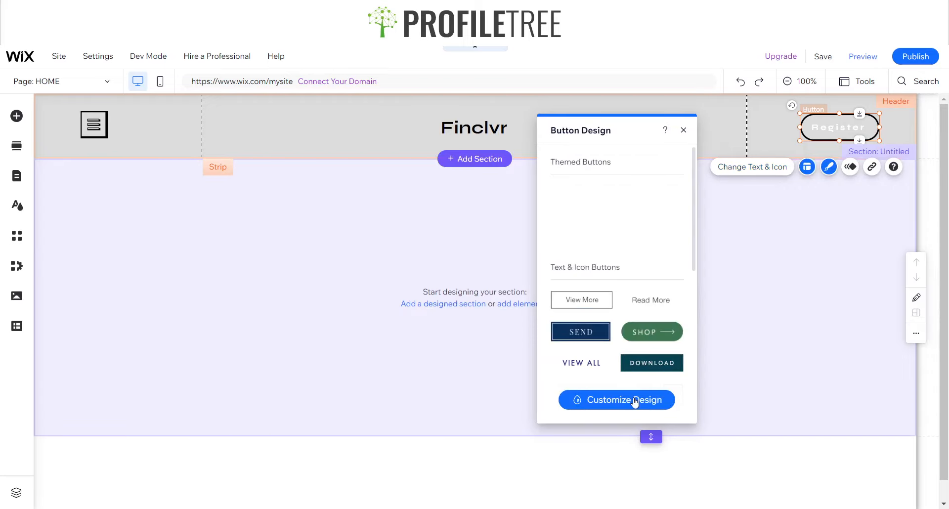
Step: Change the Register button's label colour to the black theme swatch
{"action": "left_click", "coordinate": [635, 403]}
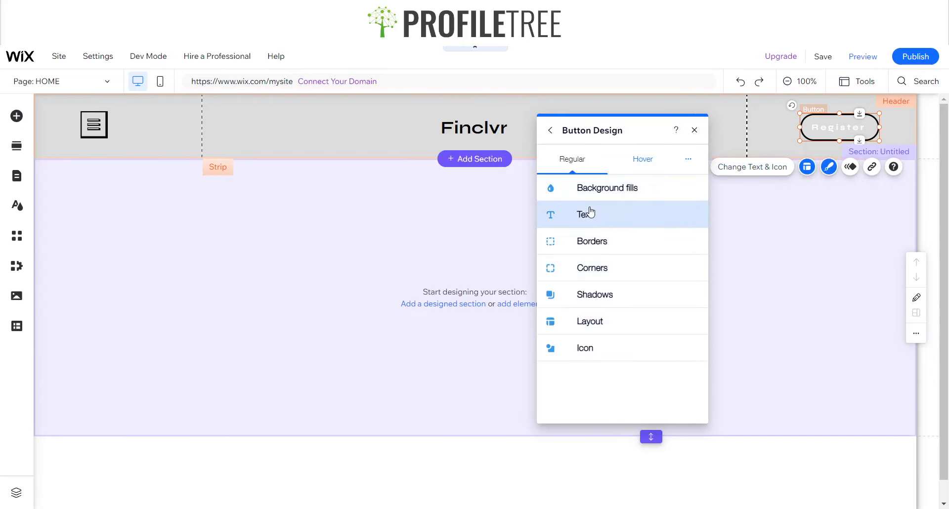
{"action": "left_click", "coordinate": [591, 212]}
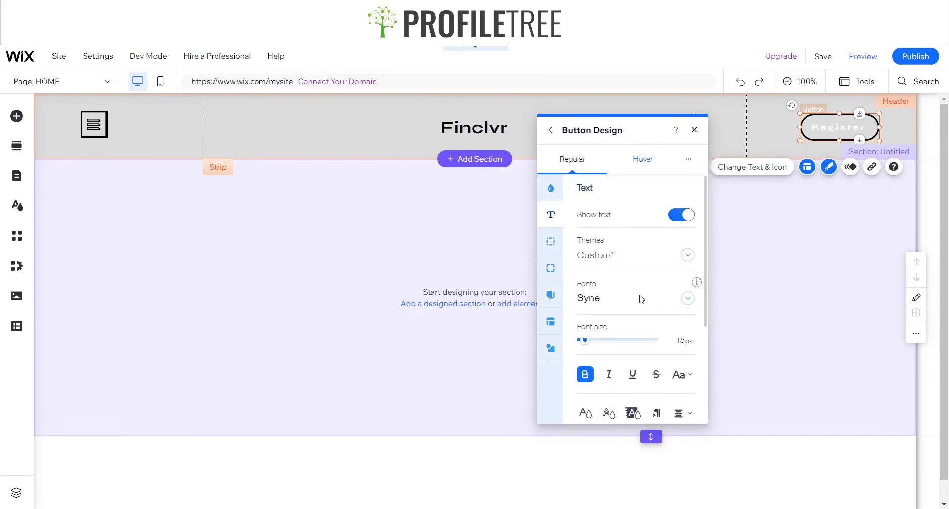
{"action": "left_click", "coordinate": [586, 417]}
{"action": "left_click", "coordinate": [584, 337]}
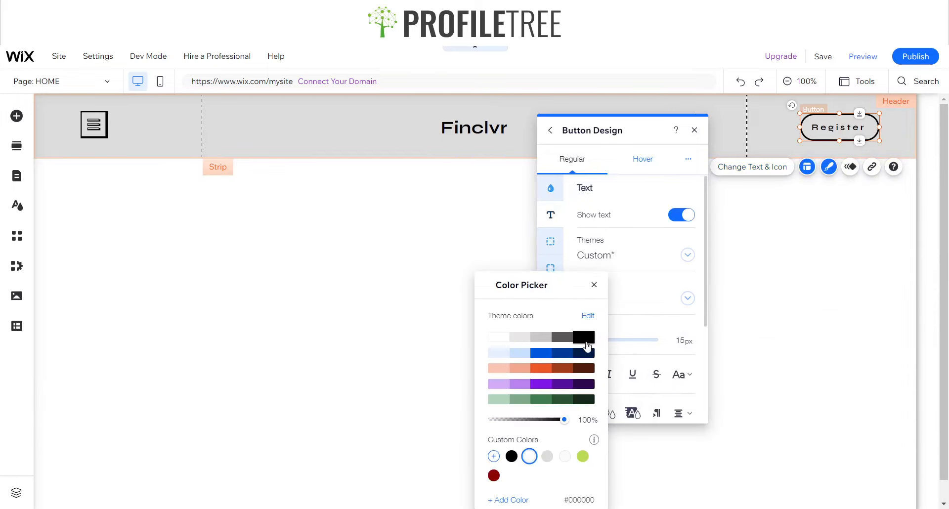
{"action": "left_click", "coordinate": [595, 285]}
{"action": "left_click", "coordinate": [695, 130]}
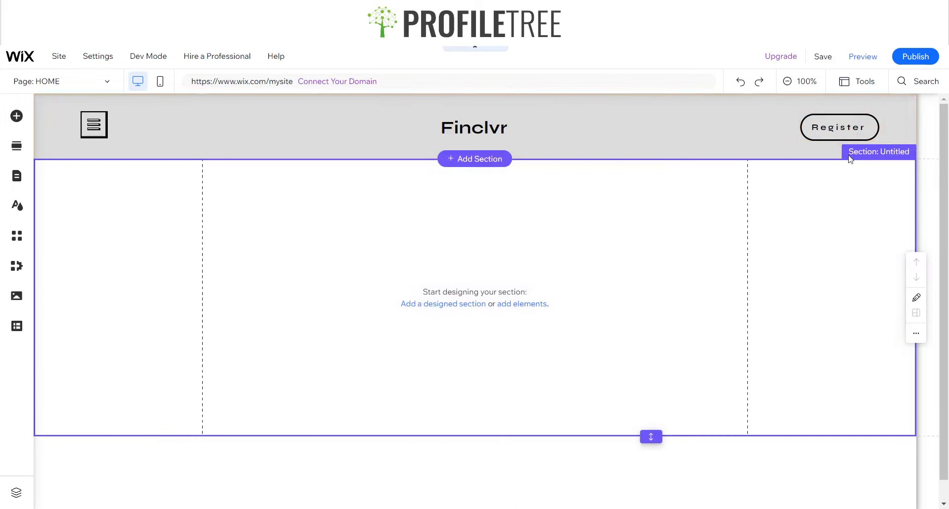
{"action": "left_click", "coordinate": [843, 135]}
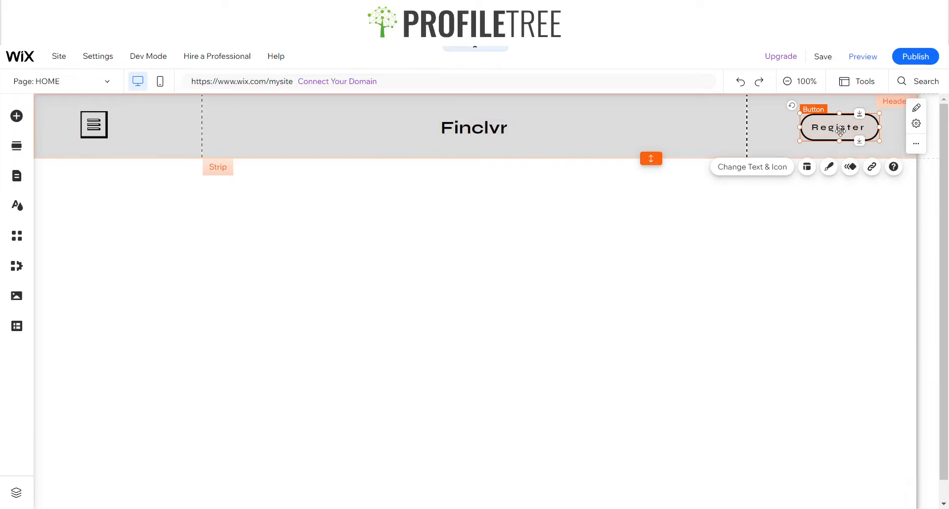
Step: Nudge the Register button up and shrink the header strip height to 109
{"action": "left_click_drag", "start_coordinate": [843, 135], "coordinate": [841, 127]}
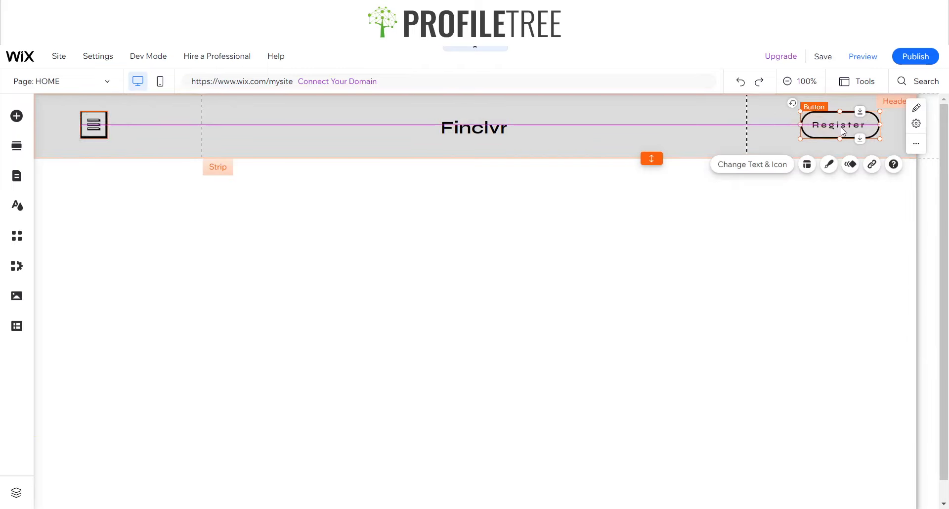
{"action": "left_click", "coordinate": [733, 233]}
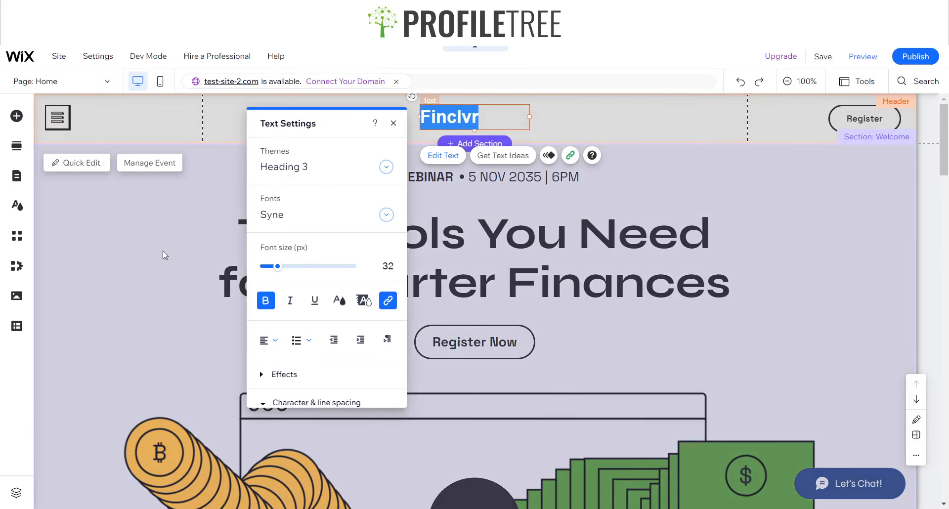
{"action": "left_click", "coordinate": [162, 250]}
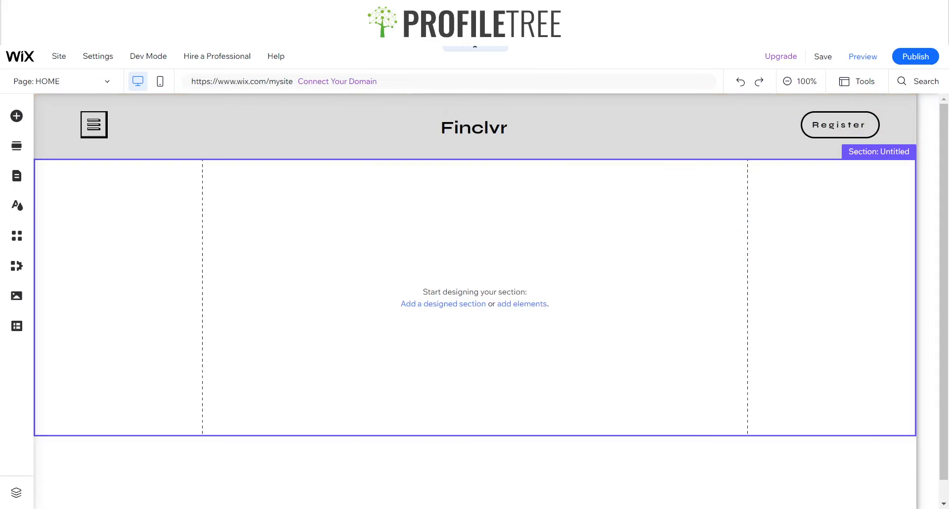
{"action": "left_click", "coordinate": [702, 139]}
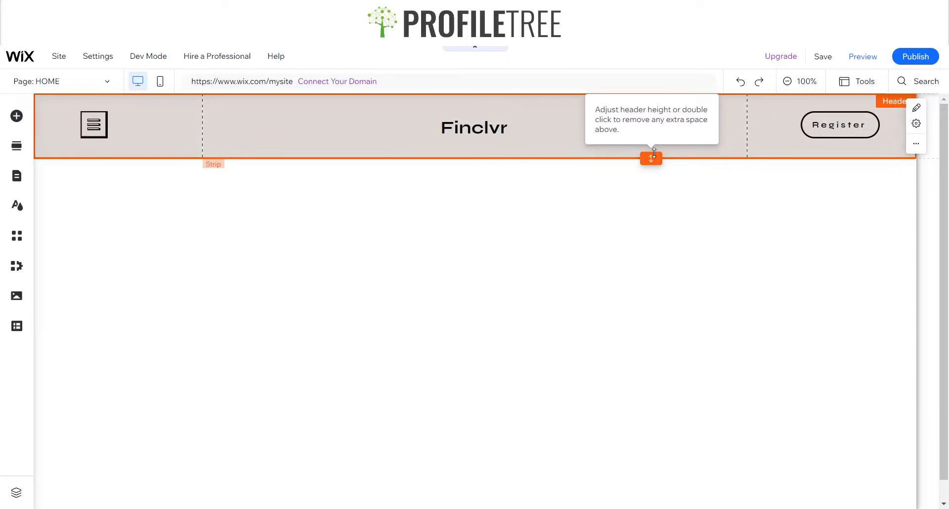
{"action": "left_click_drag", "start_coordinate": [655, 153], "coordinate": [620, 151]}
{"action": "left_click", "coordinate": [601, 149]}
Step: Shift the Finclvr text, Register button and menu icon slightly upward to line them up
{"action": "left_click", "coordinate": [618, 210]}
{"action": "left_click", "coordinate": [569, 143]}
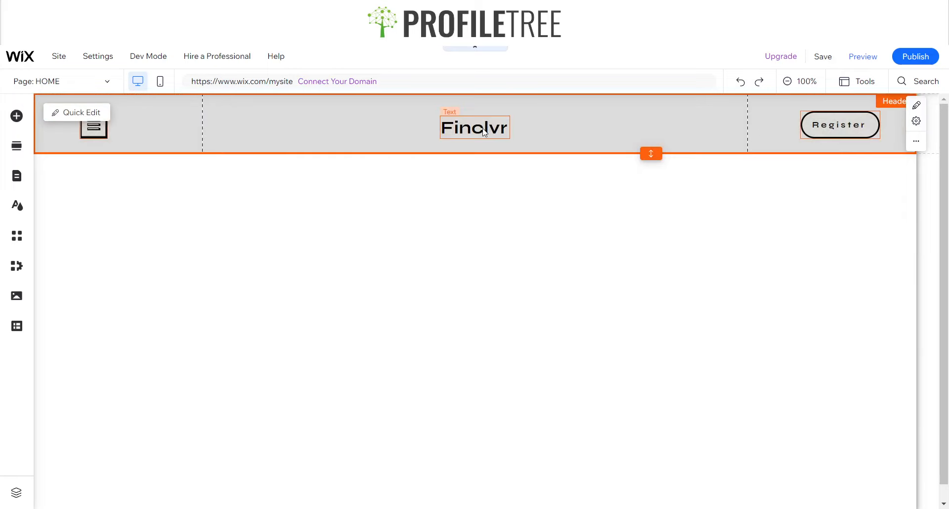
{"action": "left_click_drag", "start_coordinate": [485, 125], "coordinate": [483, 122]}
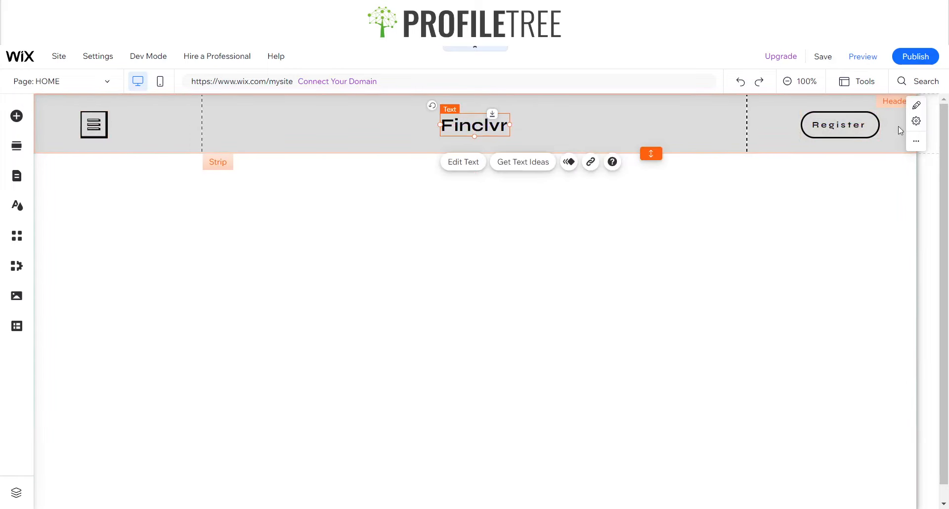
{"action": "left_click_drag", "start_coordinate": [850, 129], "coordinate": [850, 128]}
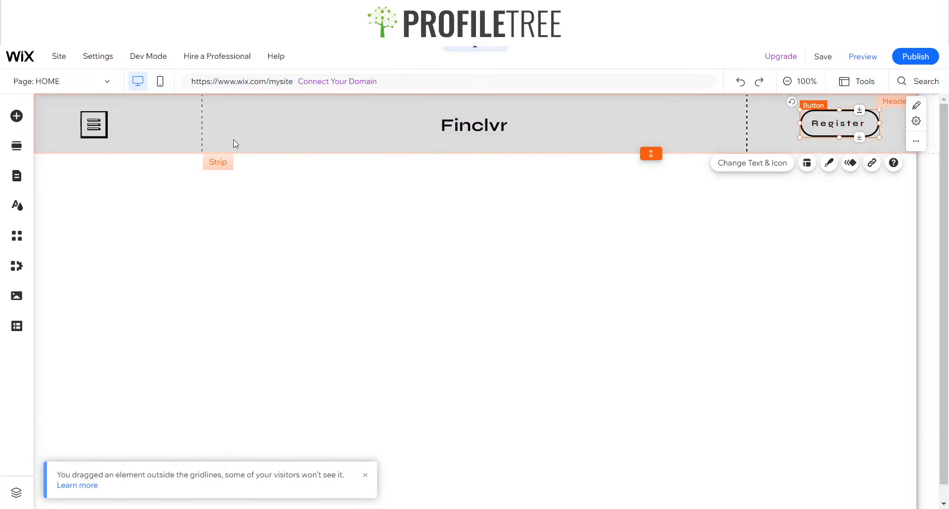
{"action": "left_click", "coordinate": [100, 131]}
{"action": "left_click_drag", "start_coordinate": [101, 131], "coordinate": [95, 124]}
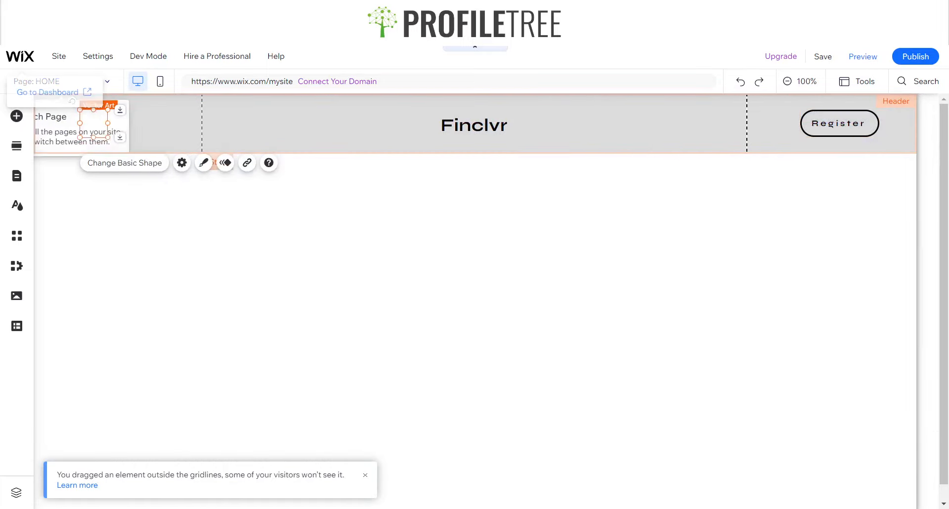
Step: Inspect the reference LIVE WEBINAR text's font settings, Space Grotesk at 24 px
{"action": "left_click", "coordinate": [445, 257]}
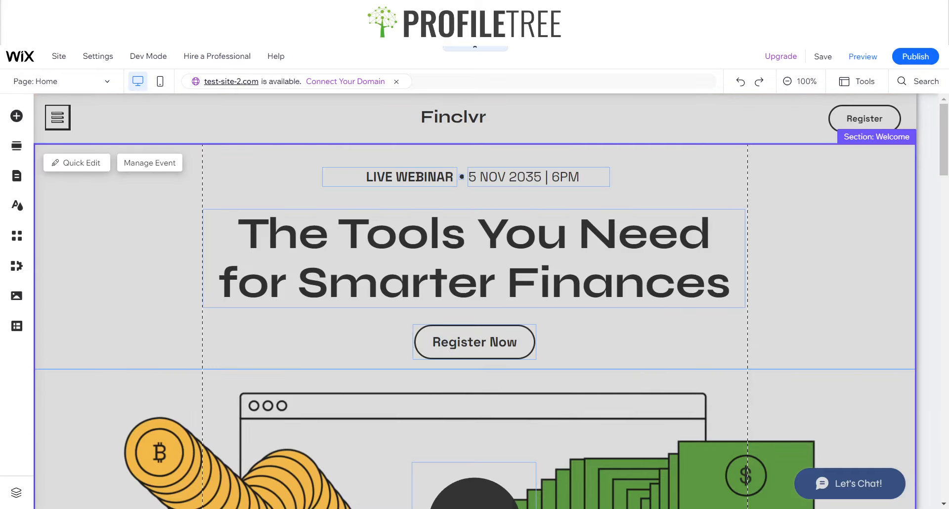
{"action": "left_click", "coordinate": [159, 246]}
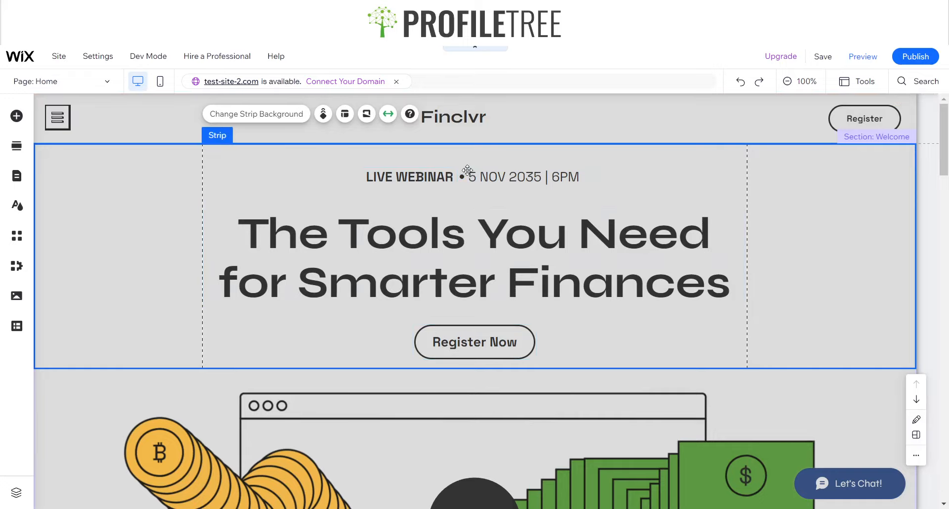
{"action": "left_click", "coordinate": [395, 184]}
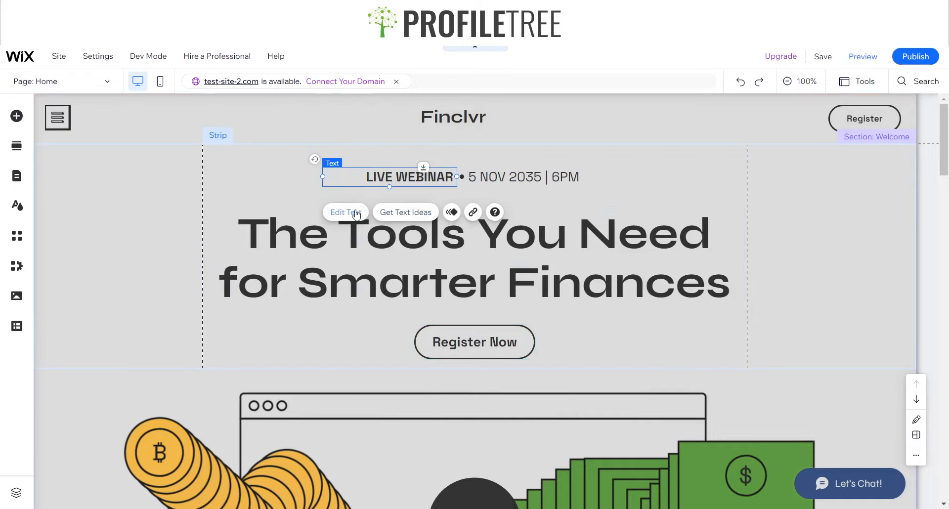
{"action": "left_click", "coordinate": [355, 213]}
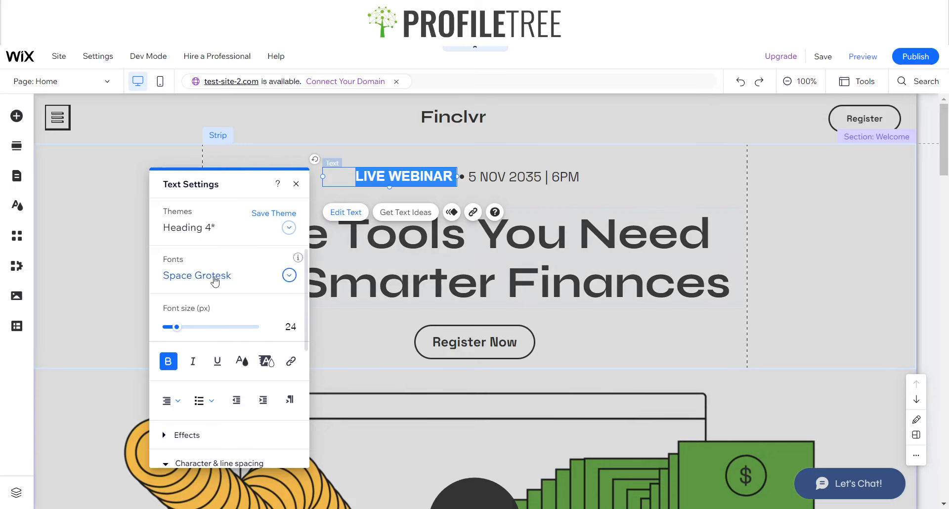
{"action": "left_click", "coordinate": [297, 185]}
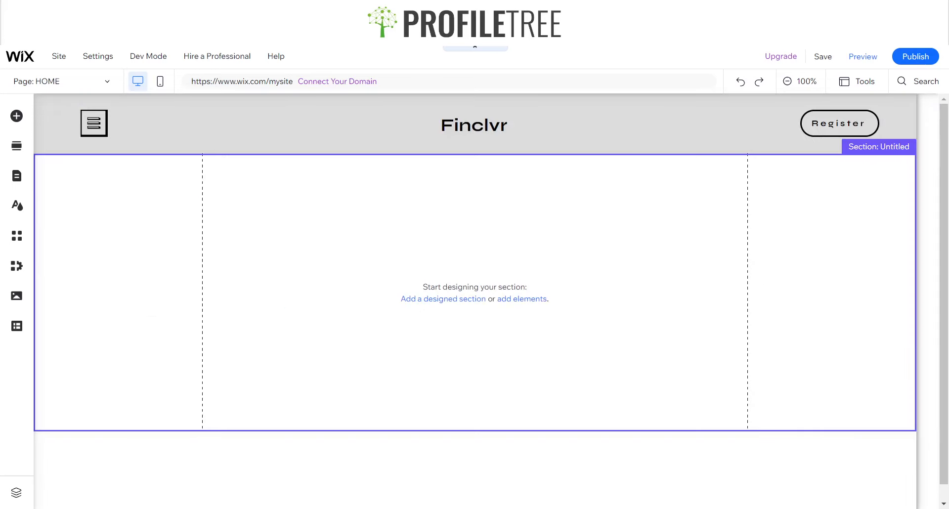
Step: Drop a black Classic strip into the empty section below the Finclvr header
{"action": "left_click", "coordinate": [392, 278]}
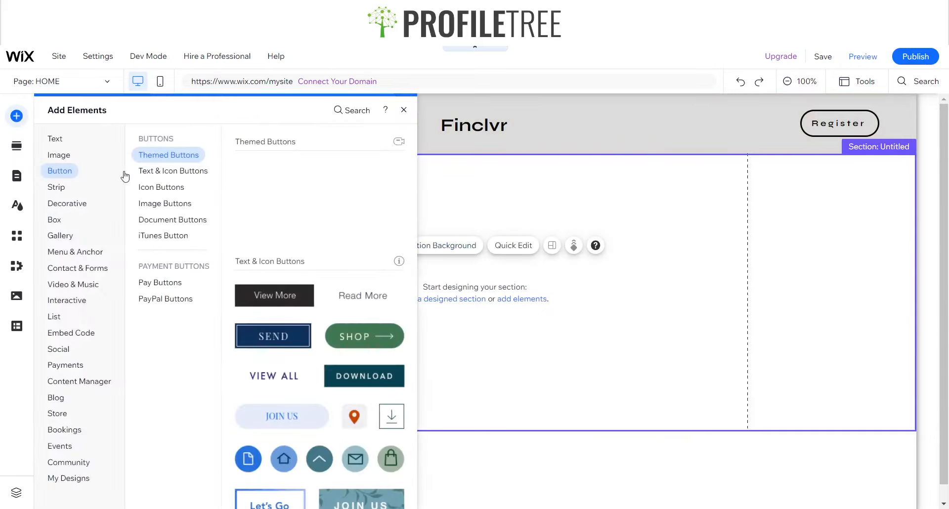
{"action": "left_click", "coordinate": [61, 144]}
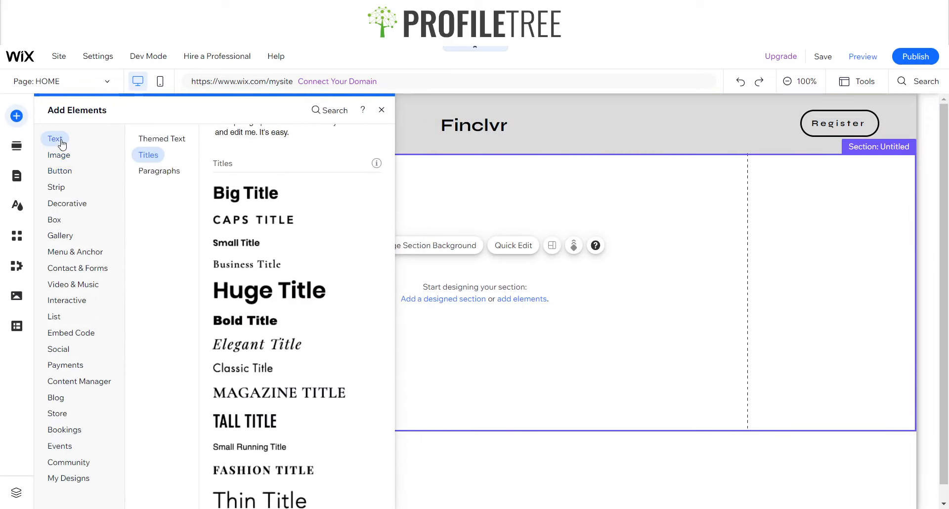
{"action": "left_click", "coordinate": [74, 202]}
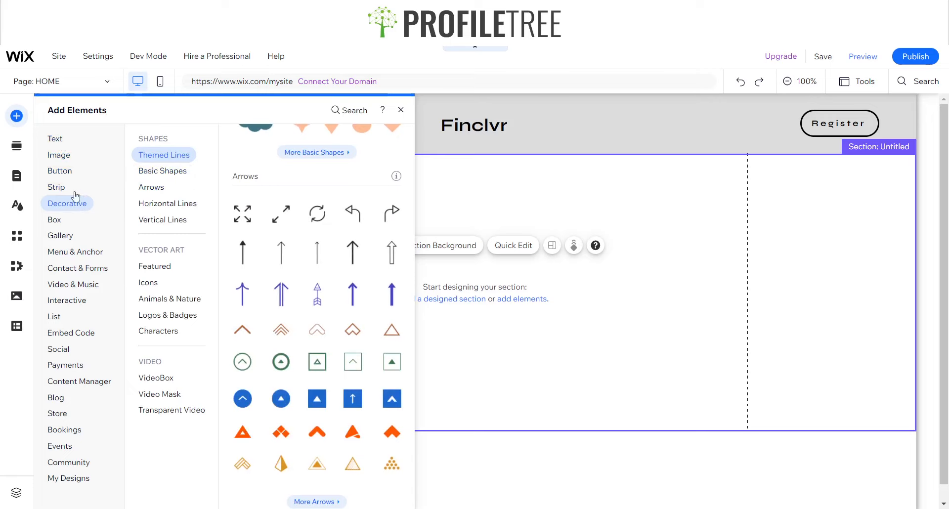
{"action": "left_click", "coordinate": [57, 187]}
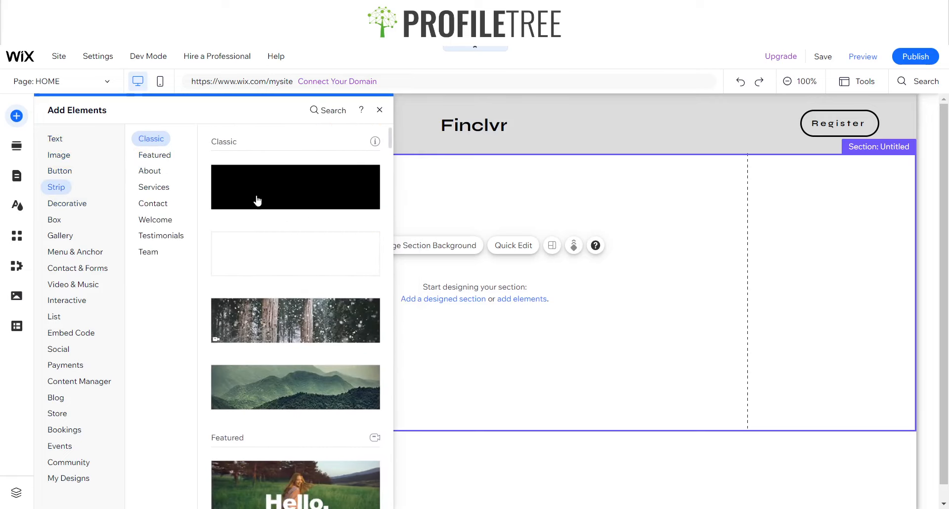
{"action": "left_click_drag", "start_coordinate": [329, 211], "coordinate": [583, 322]}
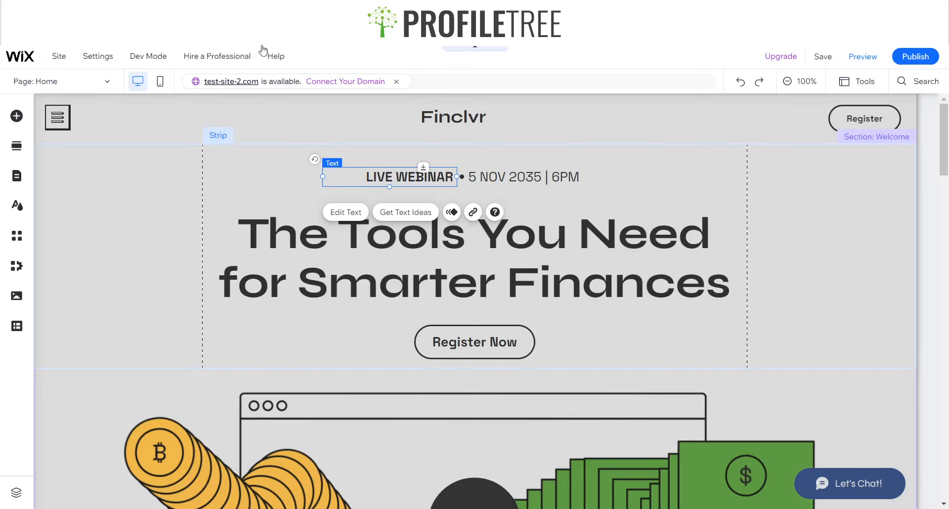
{"action": "left_click", "coordinate": [167, 218]}
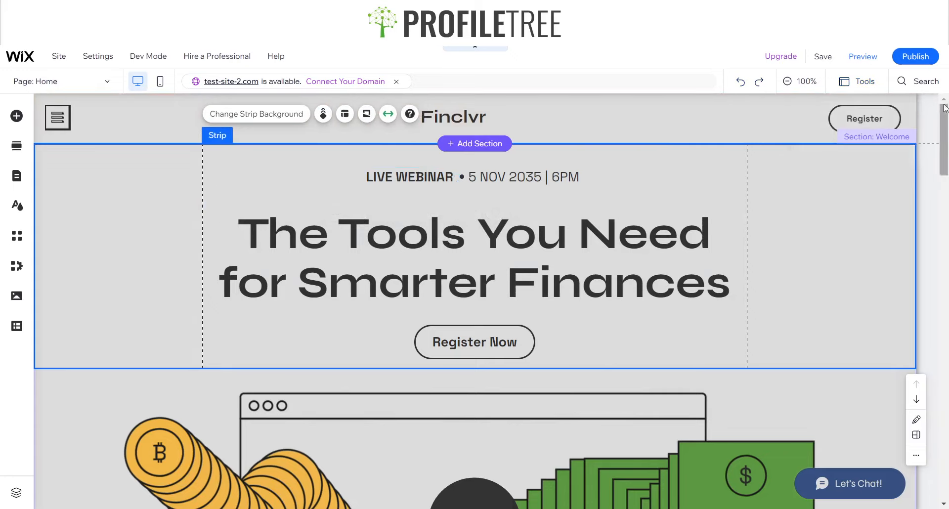
Step: Turn on the size and position toolbar and check the strip's height value
{"action": "left_click", "coordinate": [858, 88]}
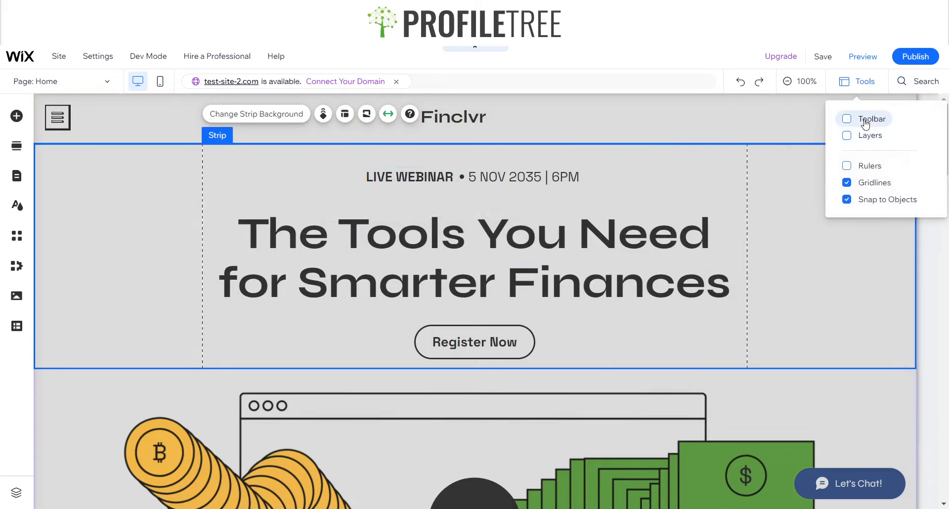
{"action": "left_click", "coordinate": [865, 121]}
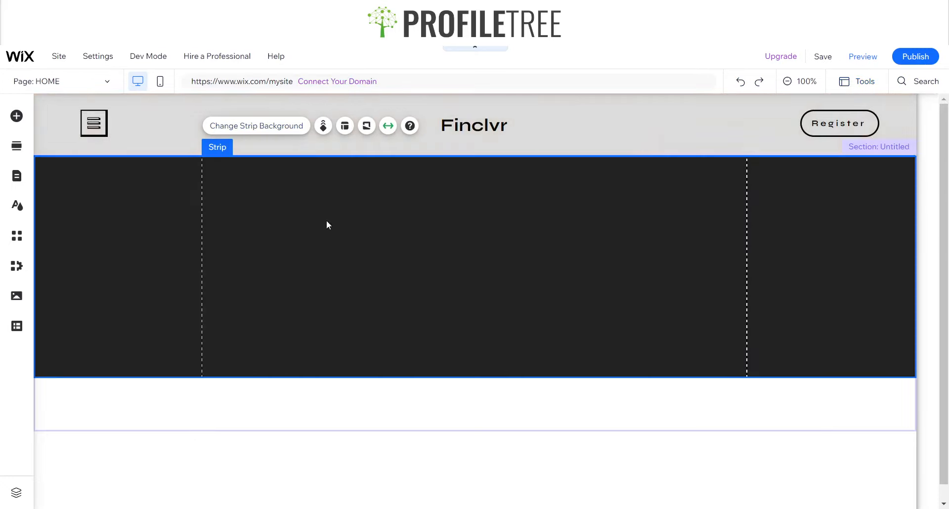
{"action": "left_click", "coordinate": [863, 87]}
{"action": "left_click", "coordinate": [863, 127]}
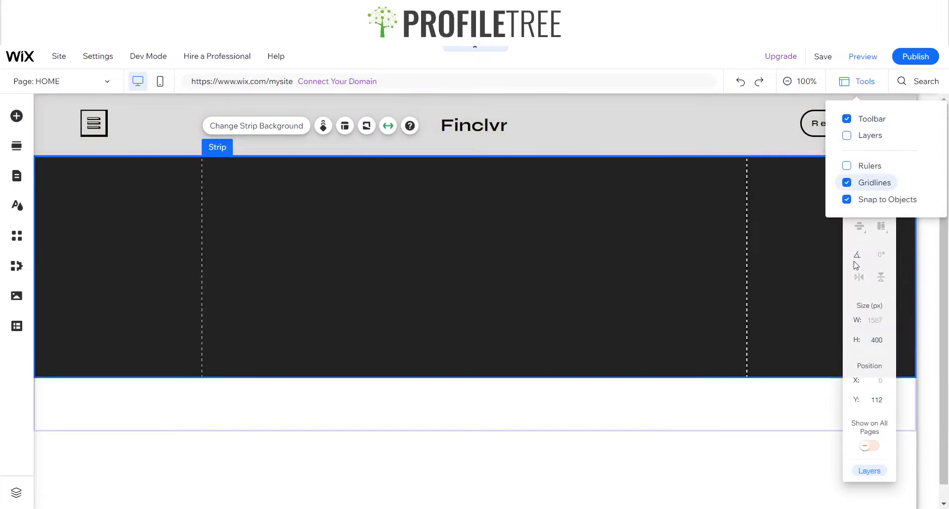
{"action": "left_click", "coordinate": [871, 341]}
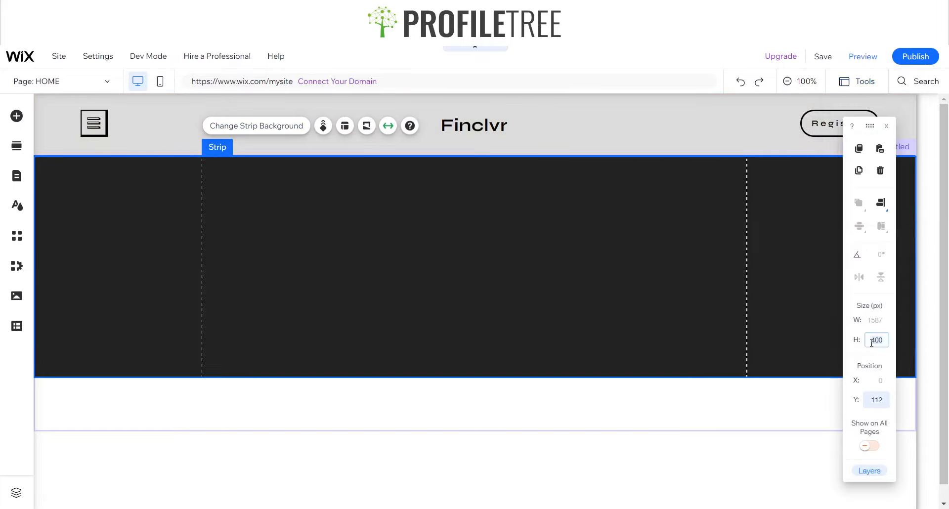
Step: Change the strip's background colour from black to light grey #DCDCDC
{"action": "left_click", "coordinate": [266, 131]}
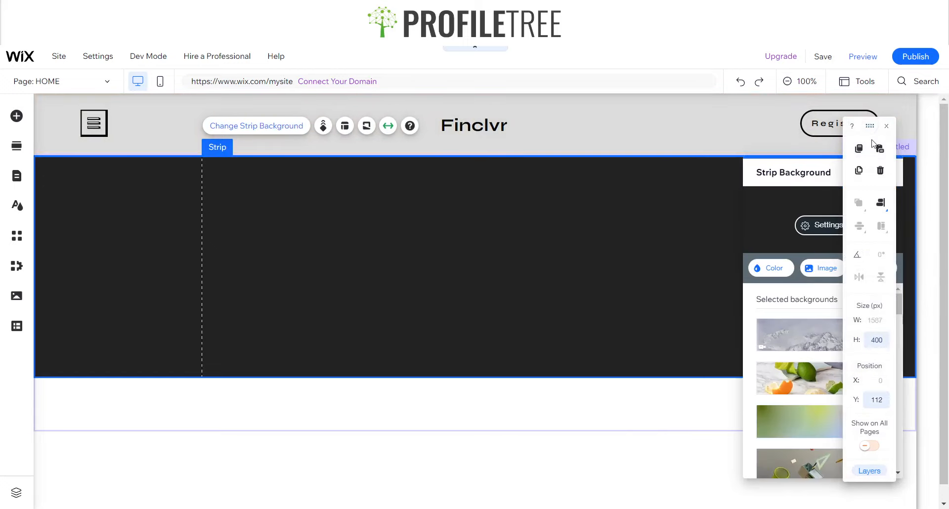
{"action": "left_click", "coordinate": [885, 128]}
{"action": "left_click_drag", "start_coordinate": [835, 173], "coordinate": [248, 139]}
{"action": "left_click", "coordinate": [184, 234]}
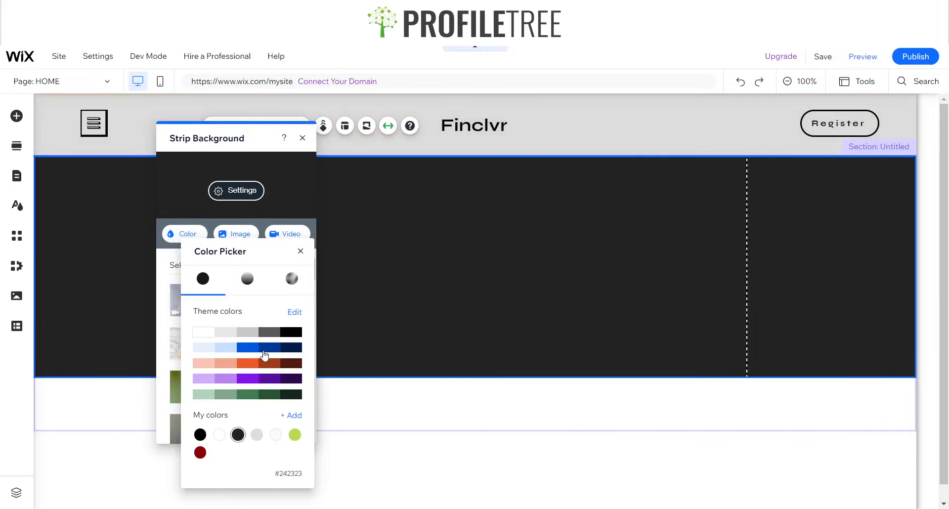
{"action": "left_click", "coordinate": [257, 435]}
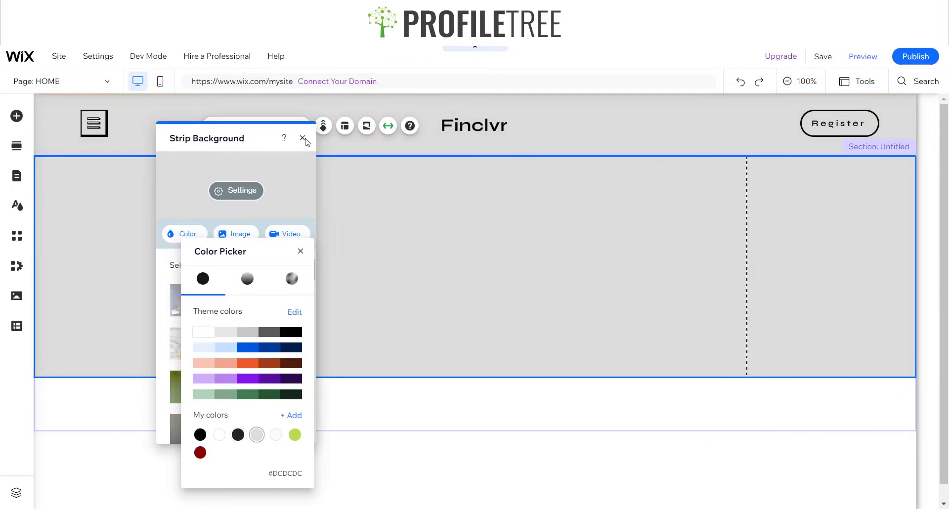
{"action": "left_click", "coordinate": [303, 138]}
{"action": "left_click", "coordinate": [302, 138]}
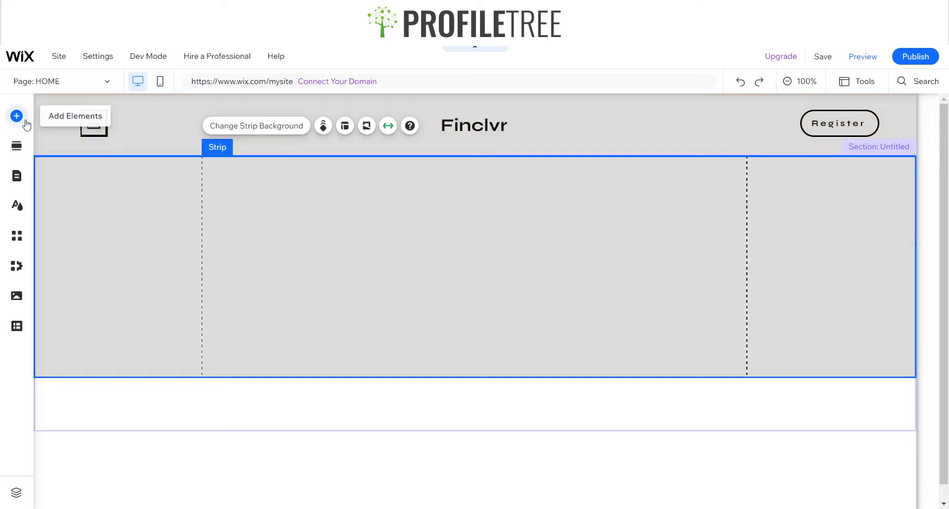
{"action": "left_click", "coordinate": [25, 122]}
Step: Place a Big Title at the grey strip's top centre, then check the reference LIVE WEBINAR and date fonts
{"action": "left_click", "coordinate": [56, 139]}
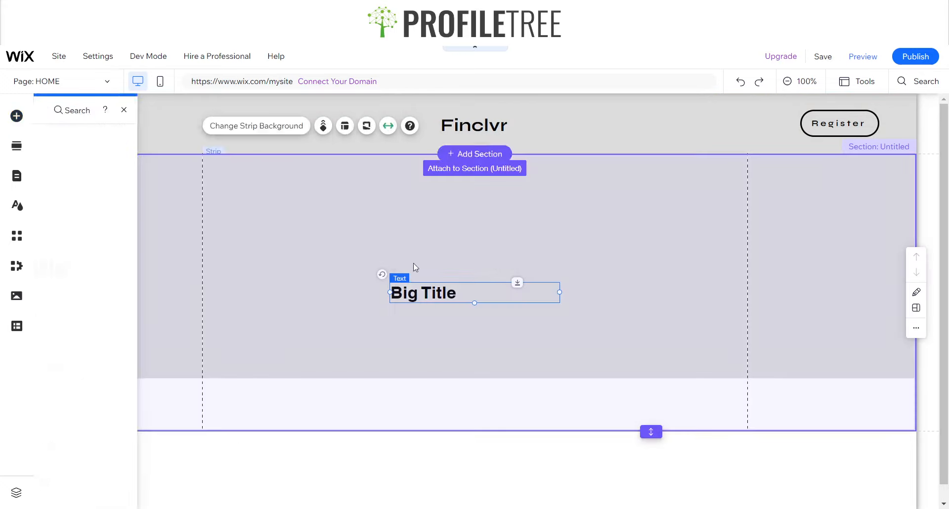
{"action": "left_click_drag", "start_coordinate": [428, 293], "coordinate": [374, 201]}
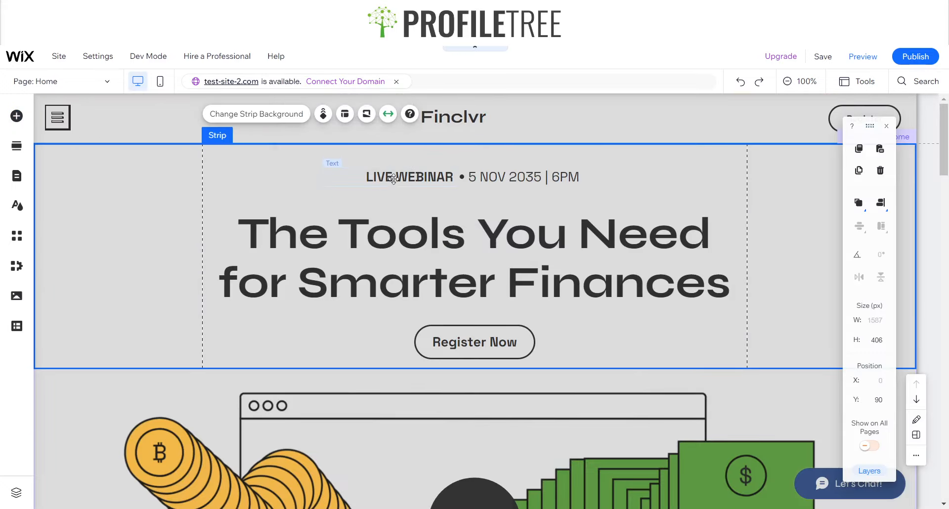
{"action": "left_click", "coordinate": [390, 178]}
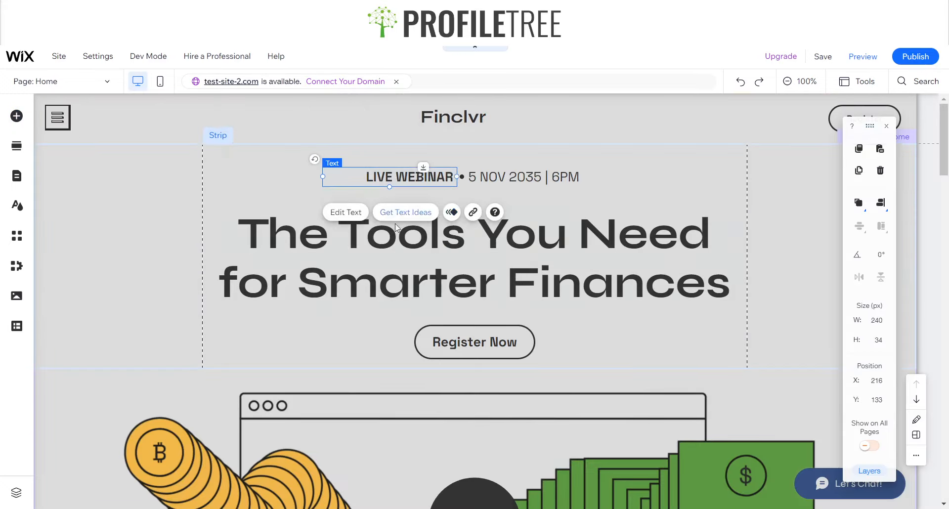
{"action": "left_click", "coordinate": [347, 213]}
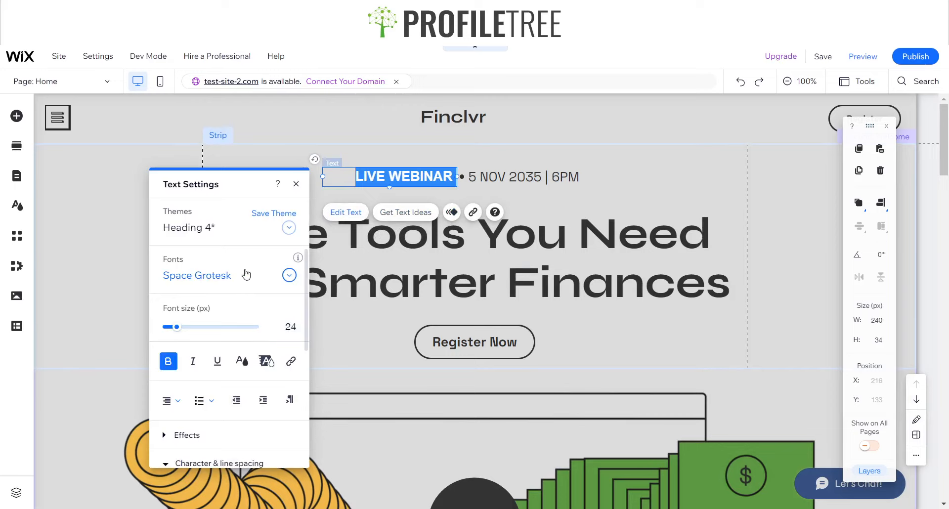
{"action": "left_click", "coordinate": [540, 181]}
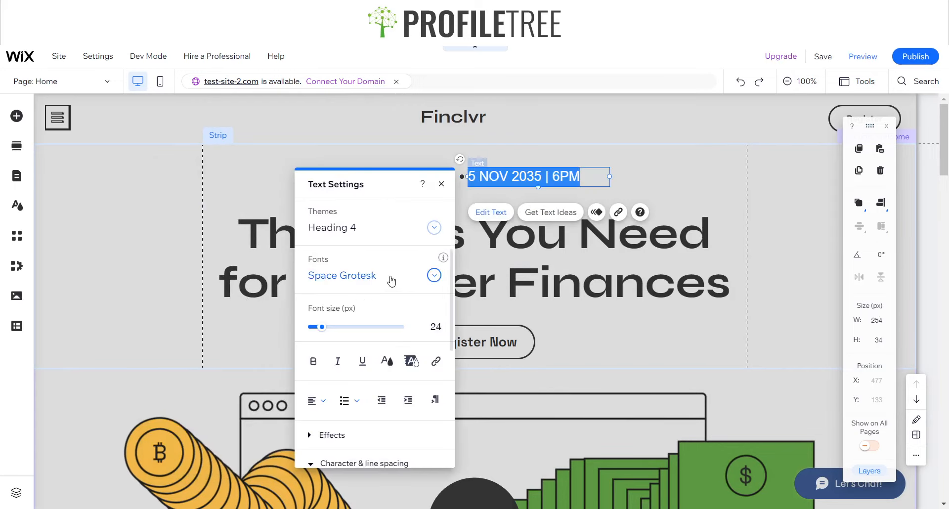
{"action": "left_click", "coordinate": [441, 185]}
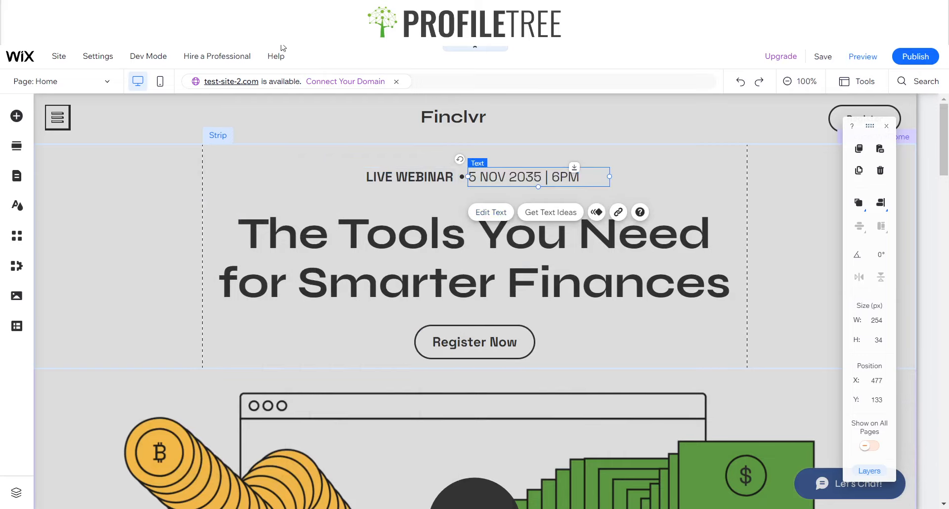
{"action": "mouse_move", "coordinate": [276, 54]}
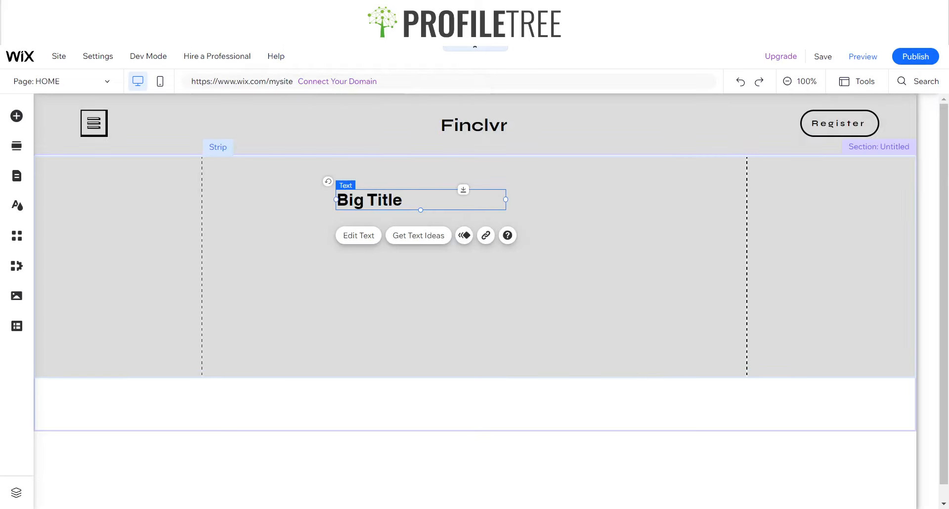
Step: Set the Big Title text to the Space Grotesk font at 24 px
{"action": "left_click", "coordinate": [366, 235]}
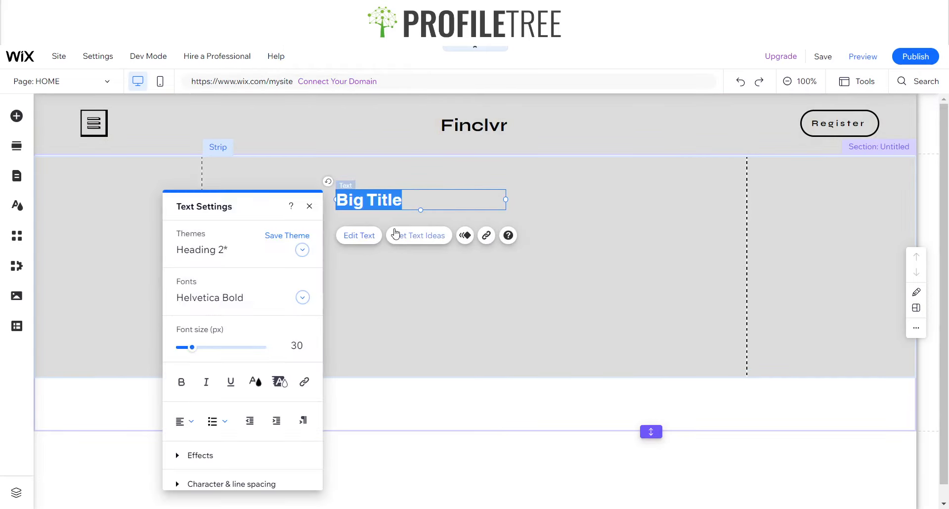
{"action": "left_click", "coordinate": [216, 300]}
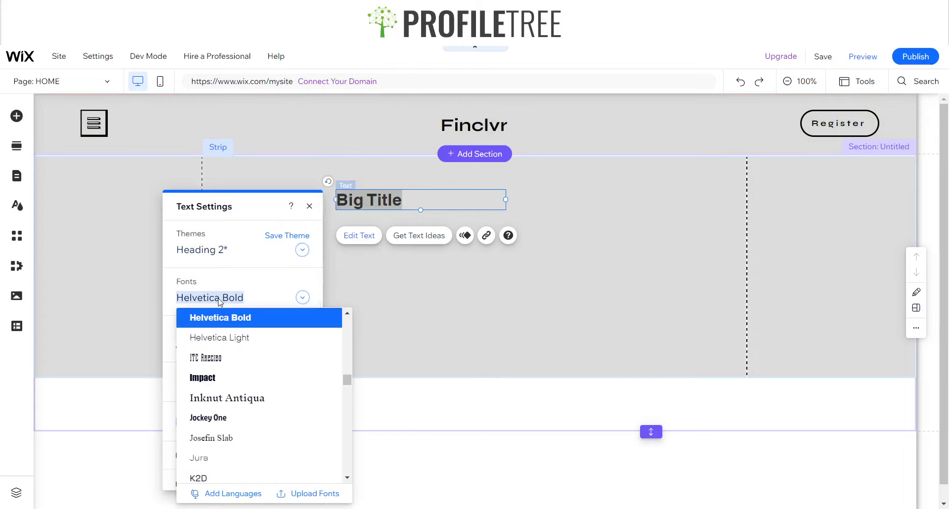
{"action": "type", "text": "sp"}
{"action": "left_click", "coordinate": [223, 319]}
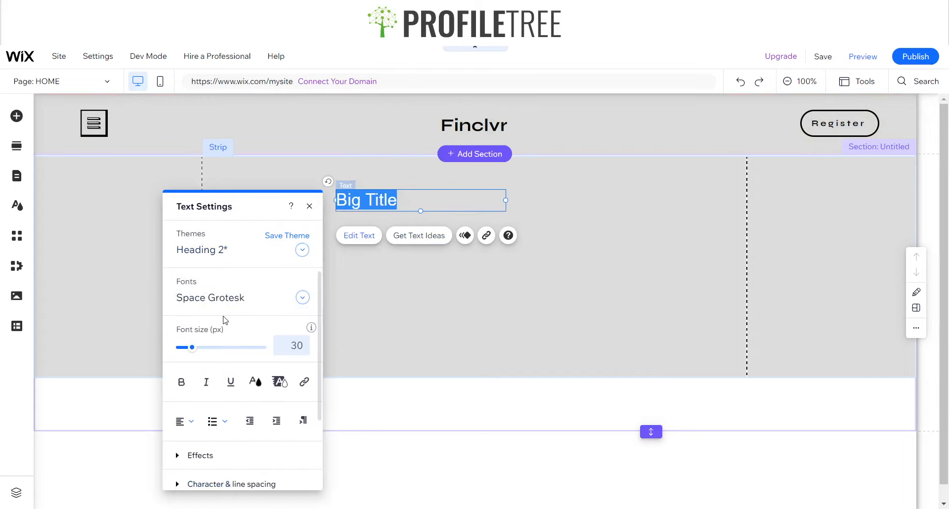
{"action": "left_click", "coordinate": [297, 347]}
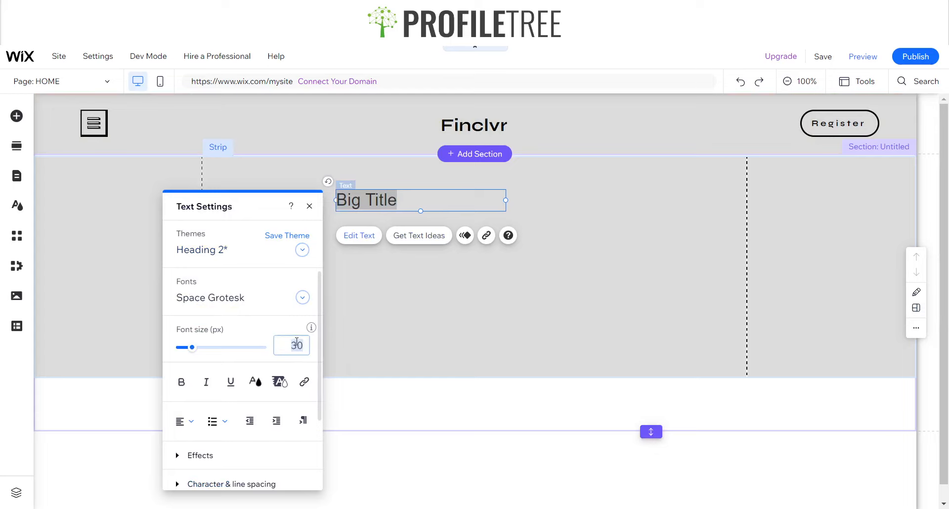
{"action": "type", "text": "24"}
{"action": "key", "text": "Return"}
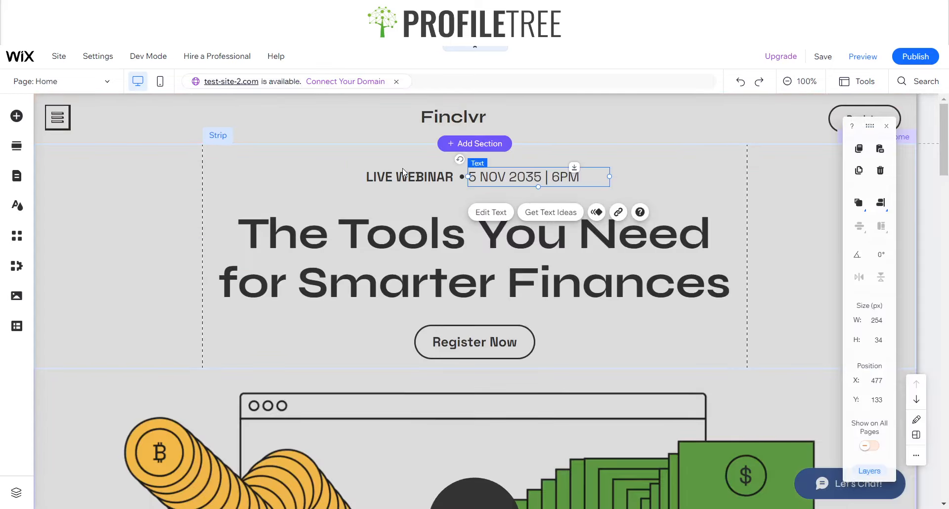
Step: Check the reference LIVE WEBINAR style, then correct the title wording to 'Live Webinar'
{"action": "left_click", "coordinate": [403, 173]}
{"action": "left_click", "coordinate": [360, 212]}
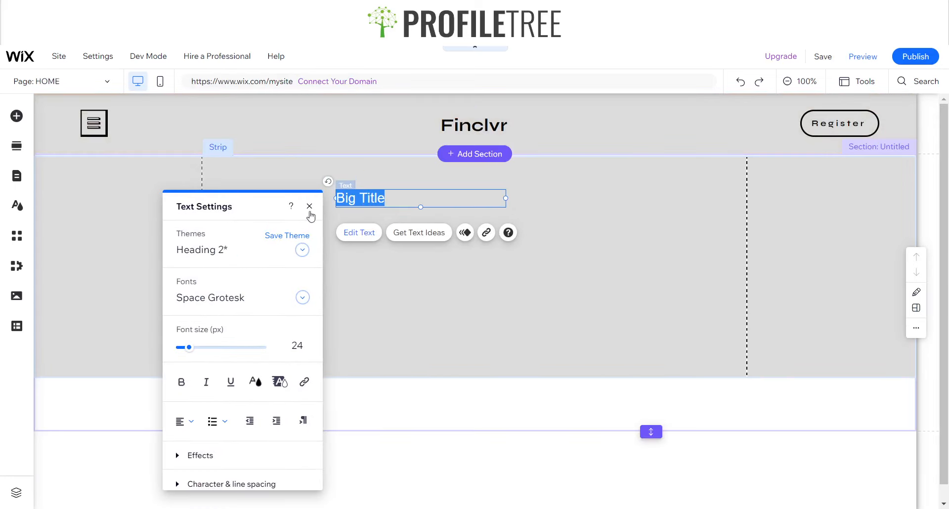
{"action": "left_click", "coordinate": [391, 278]}
{"action": "left_click", "coordinate": [386, 201]}
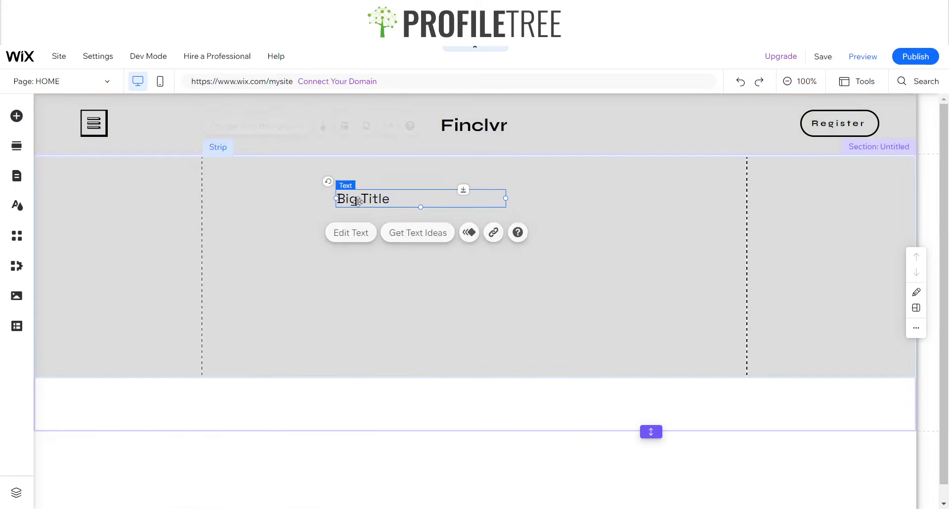
{"action": "left_click", "coordinate": [379, 238]}
{"action": "type", "text": "Live Webenar"}
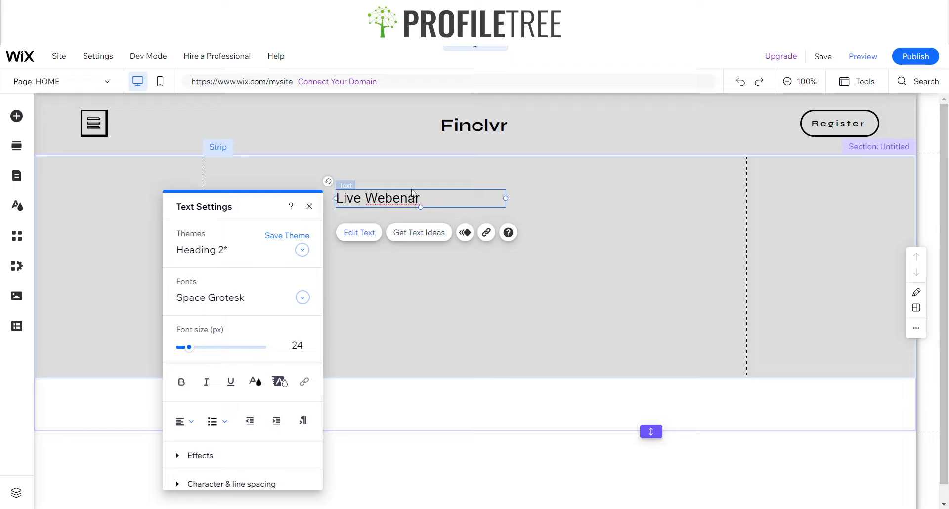
{"action": "double_click", "coordinate": [409, 204]}
{"action": "type", "text": "Webinar"}
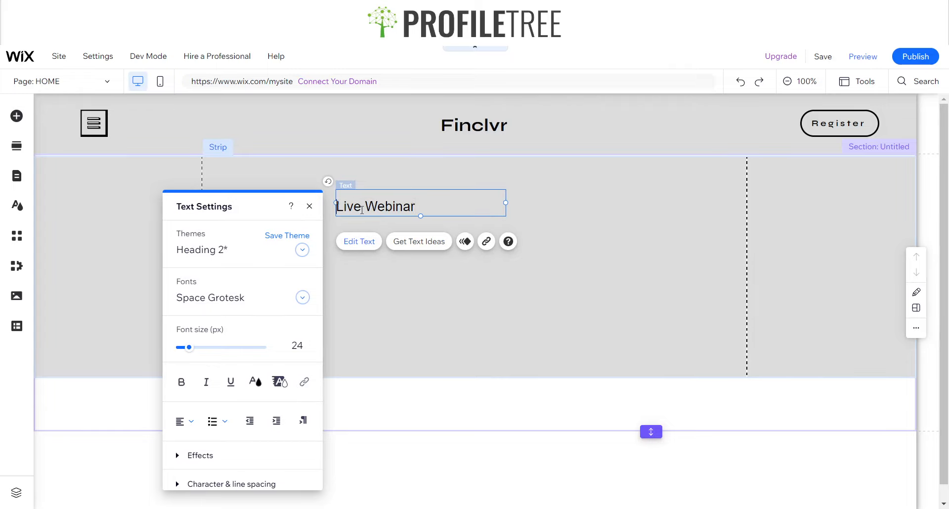
Step: Make the 'Live Webinar' wording bold
{"action": "left_click_drag", "start_coordinate": [438, 203], "coordinate": [324, 205]}
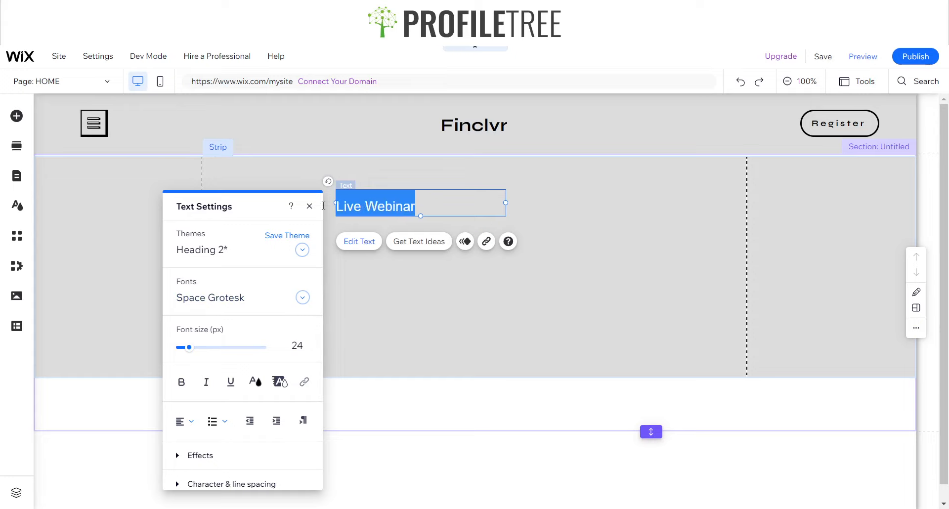
{"action": "left_click", "coordinate": [180, 384]}
{"action": "left_click", "coordinate": [377, 213]}
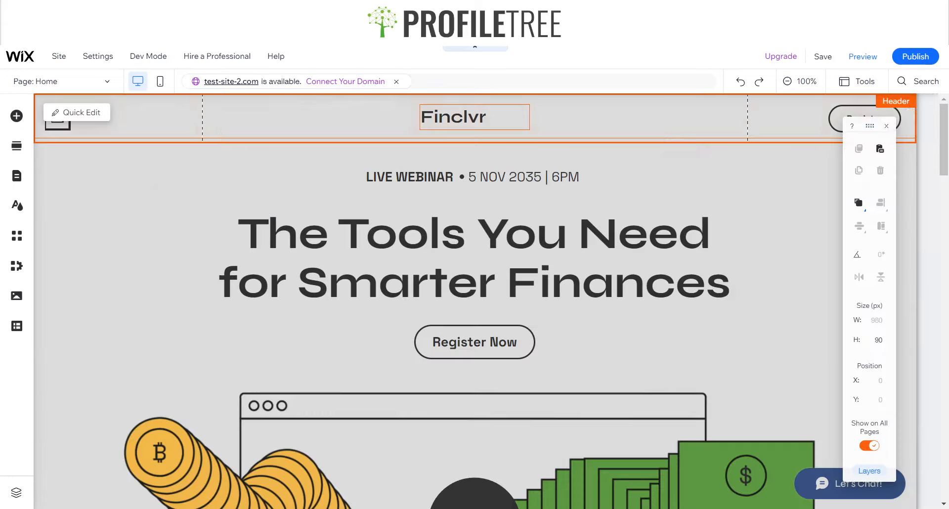
Step: Narrow the Live Webinar text box and shift it toward the centre of the strip
{"action": "left_click", "coordinate": [403, 180]}
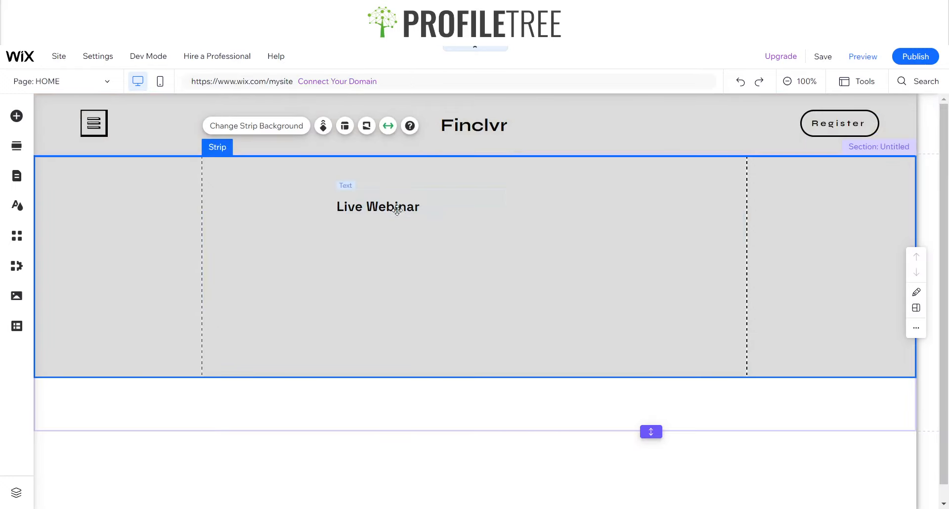
{"action": "left_click", "coordinate": [397, 210]}
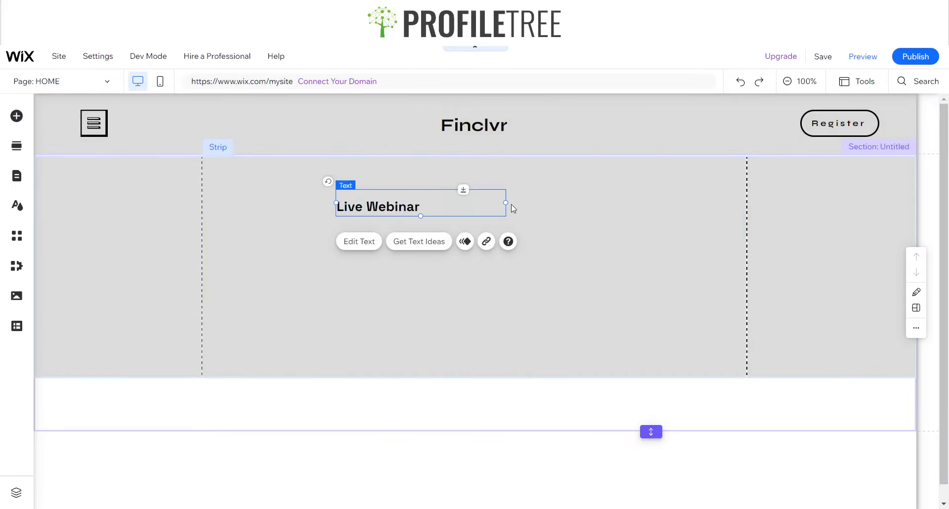
{"action": "left_click_drag", "start_coordinate": [506, 203], "coordinate": [398, 203]}
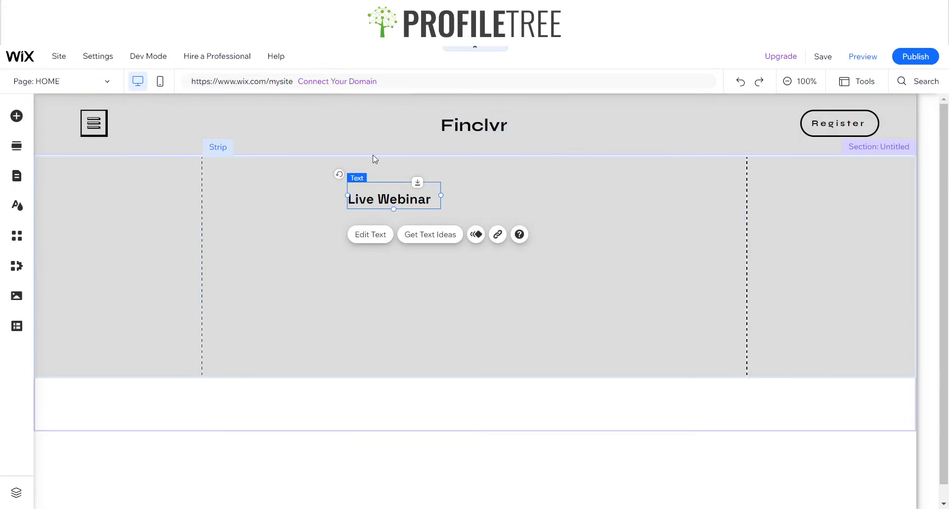
{"action": "left_click_drag", "start_coordinate": [404, 197], "coordinate": [430, 192]}
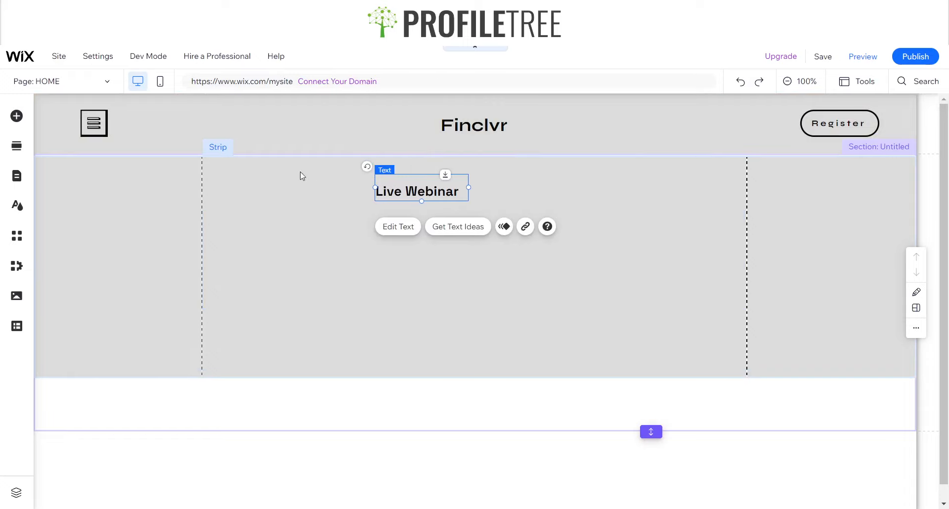
Step: Add a circle from Basic Shapes and place it right after Live Webinar
{"action": "left_click", "coordinate": [274, 223]}
{"action": "left_click", "coordinate": [17, 116]}
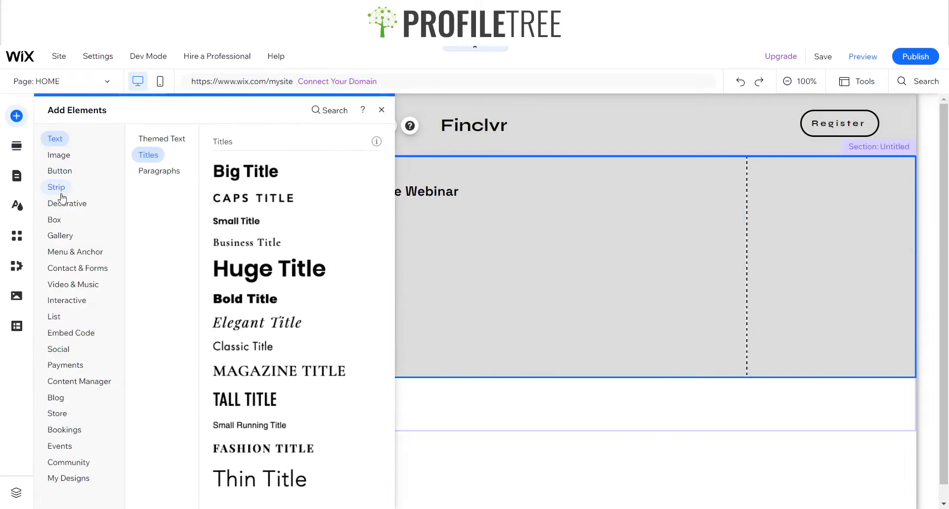
{"action": "mouse_move", "coordinate": [62, 188]}
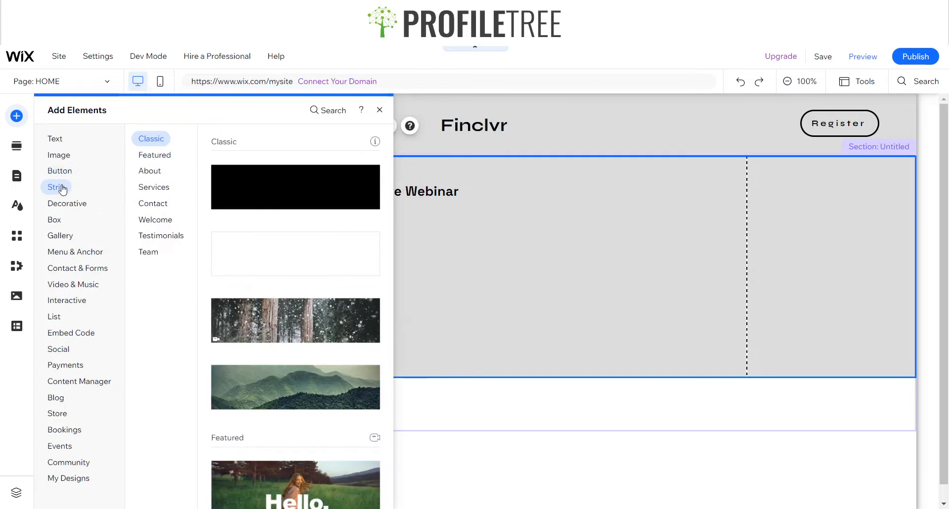
{"action": "mouse_move", "coordinate": [68, 208]}
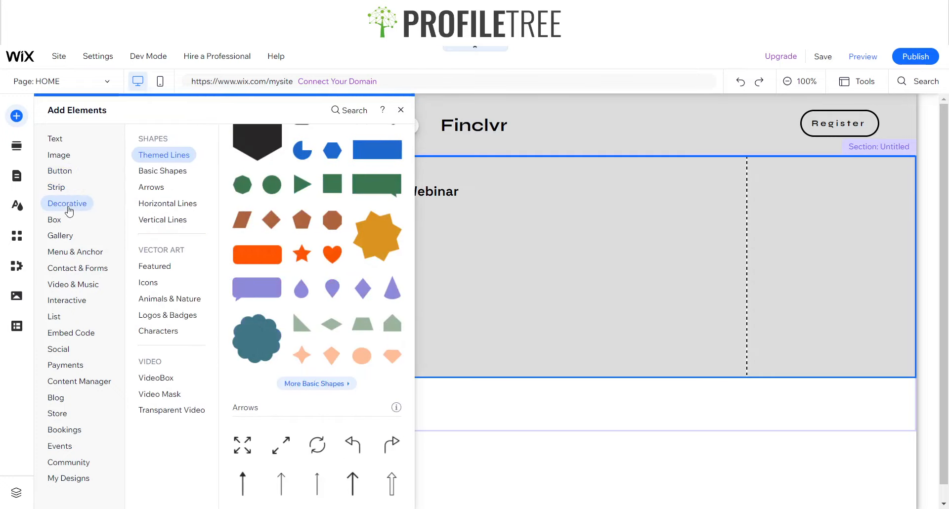
{"action": "scroll", "coordinate": [329, 186], "scroll_direction": "up", "scroll_amount": 5}
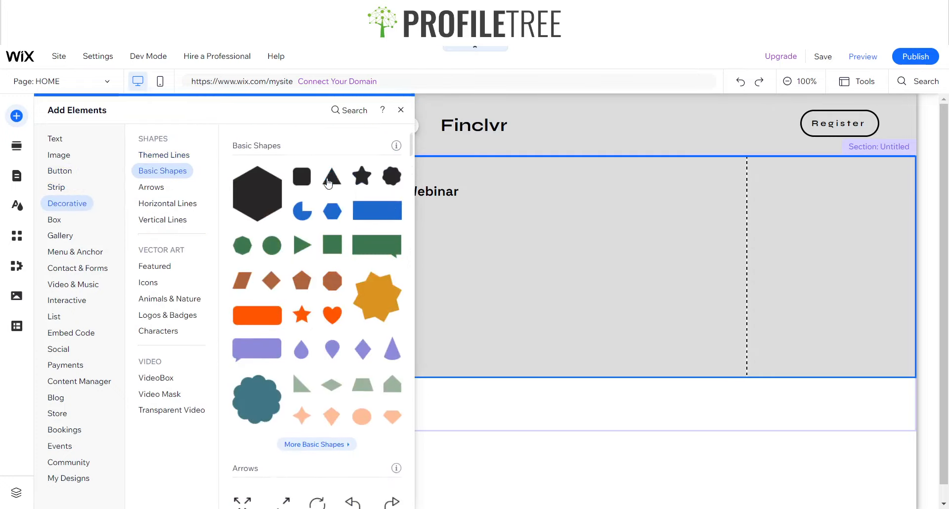
{"action": "left_click_drag", "start_coordinate": [270, 210], "coordinate": [466, 190]}
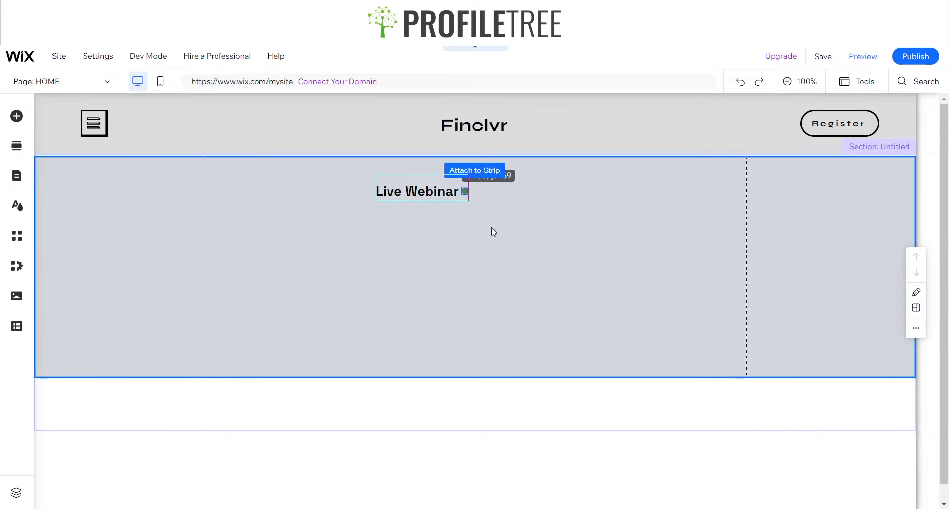
{"action": "left_click_drag", "start_coordinate": [492, 229], "coordinate": [463, 190]}
{"action": "key", "text": "Up"}
{"action": "key", "text": "Up"}
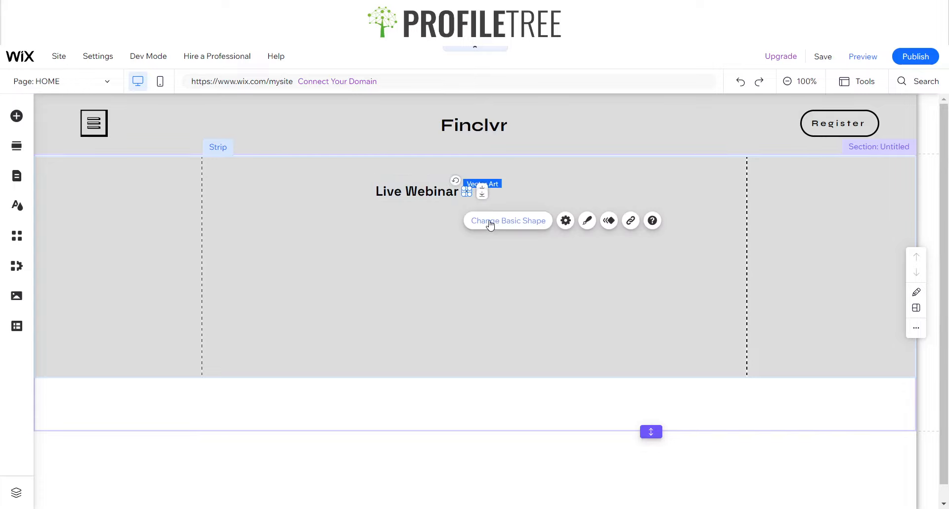
Step: Nudge the circle left and change its fill colour to black in Design
{"action": "key", "text": "Left"}
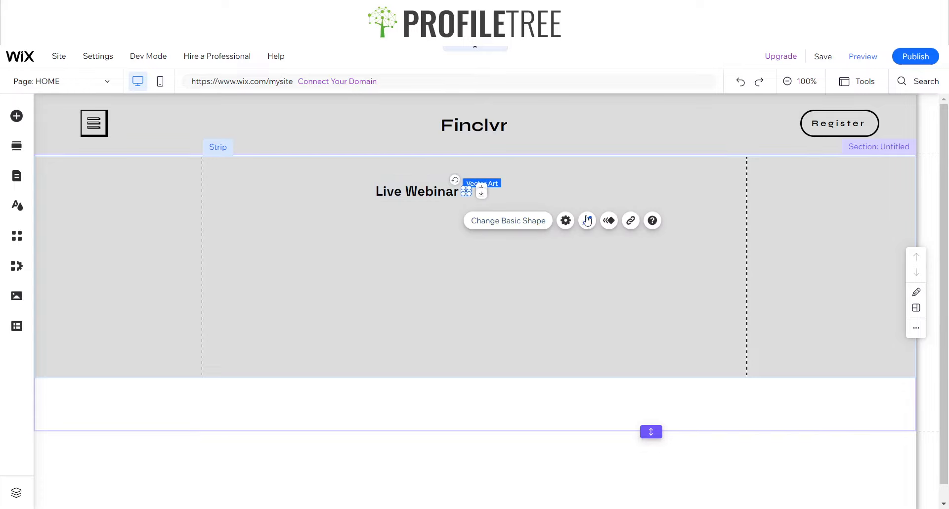
{"action": "left_click", "coordinate": [533, 229]}
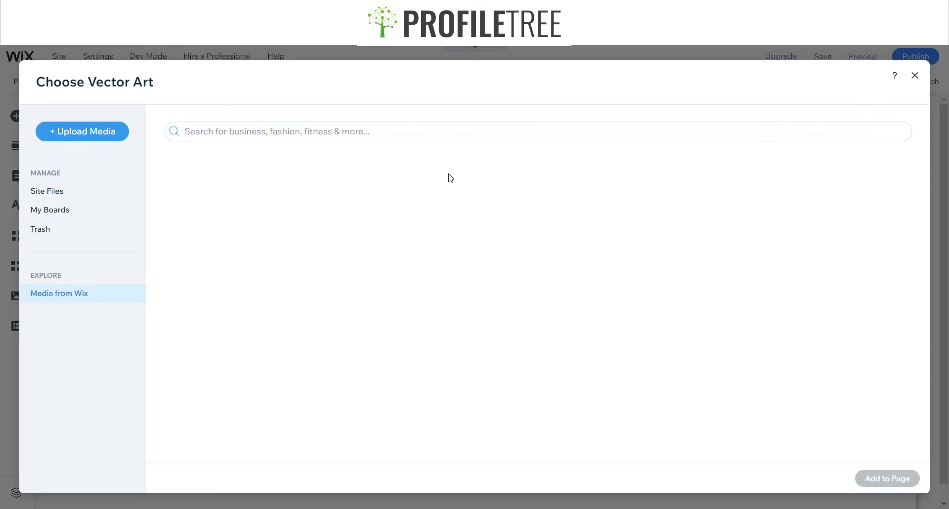
{"action": "left_click", "coordinate": [914, 78]}
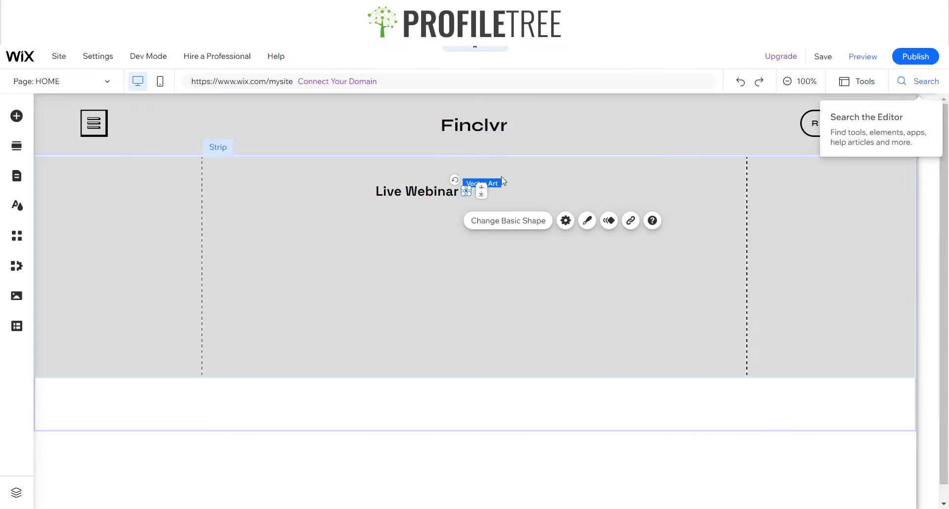
{"action": "left_click", "coordinate": [587, 219]}
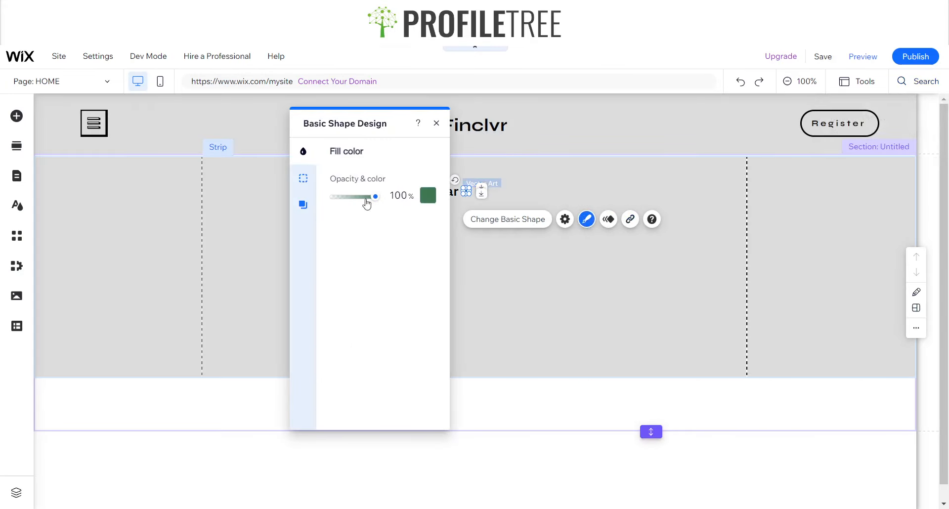
{"action": "left_click", "coordinate": [427, 195]}
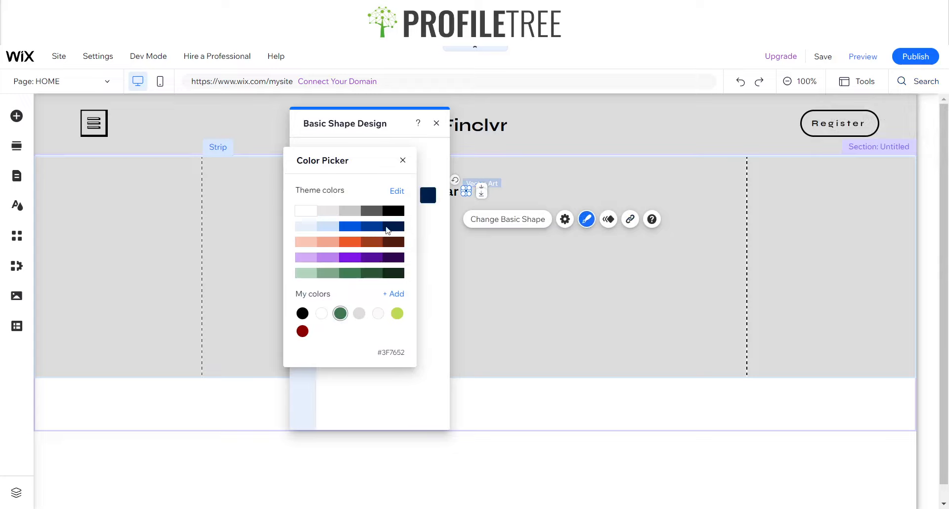
{"action": "left_click", "coordinate": [404, 158]}
{"action": "left_click", "coordinate": [467, 257]}
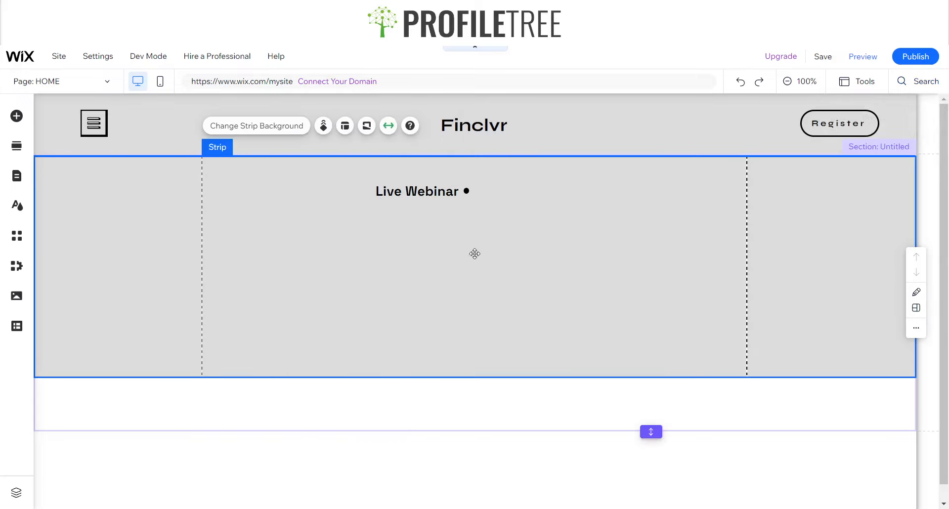
Step: Shift the black circle slightly right and down beside Live Webinar
{"action": "left_click", "coordinate": [467, 191]}
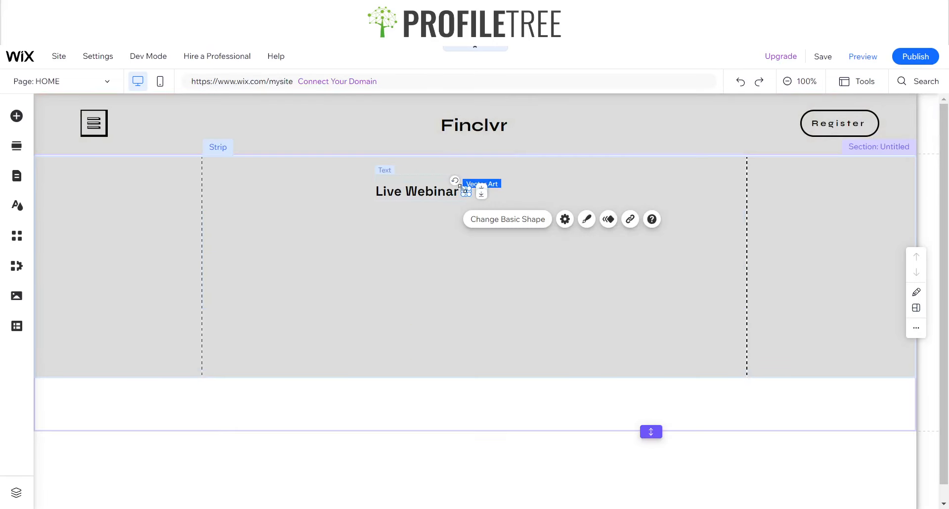
{"action": "left_click_drag", "start_coordinate": [465, 189], "coordinate": [466, 190]}
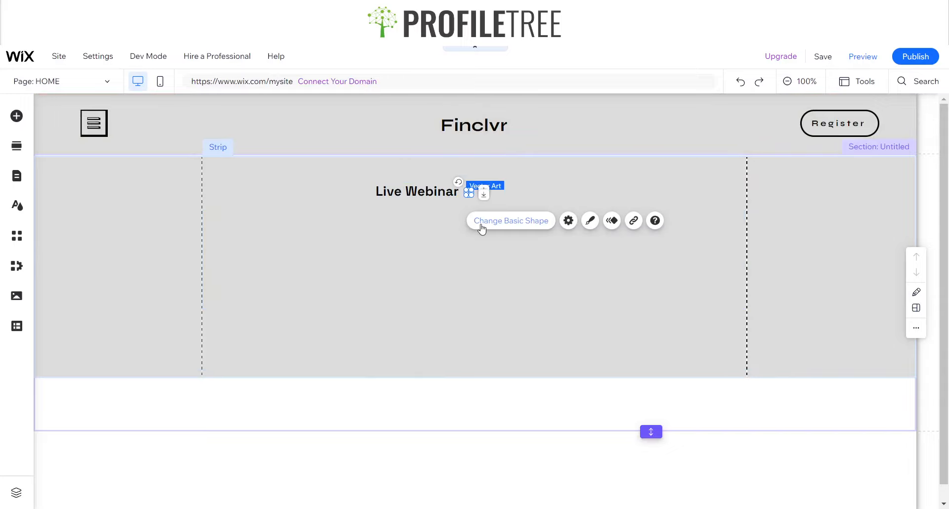
{"action": "left_click", "coordinate": [447, 244]}
{"action": "left_click", "coordinate": [423, 193]}
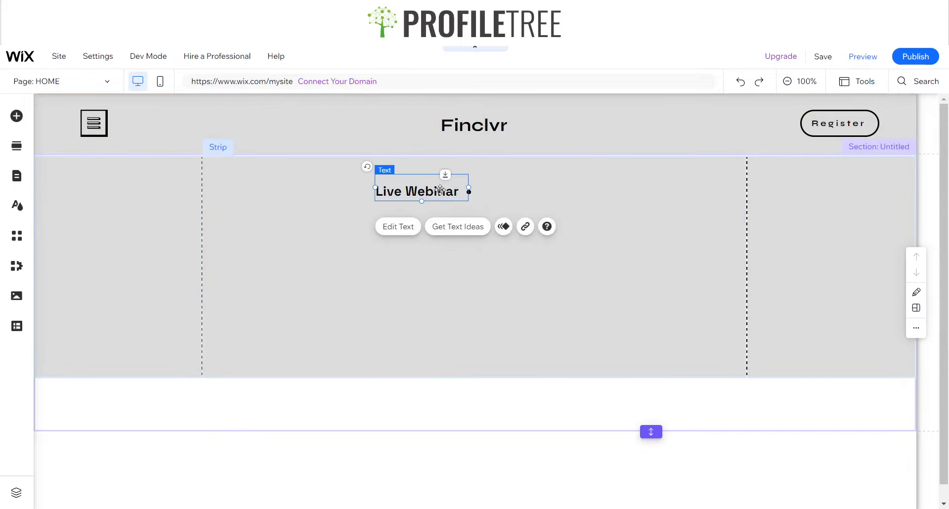
Step: Duplicate the Live Webinar text and place the copy to the right of the dot
{"action": "left_click", "coordinate": [460, 242]}
{"action": "key", "text": "ctrl+v"}
{"action": "left_click_drag", "start_coordinate": [425, 201], "coordinate": [519, 194]}
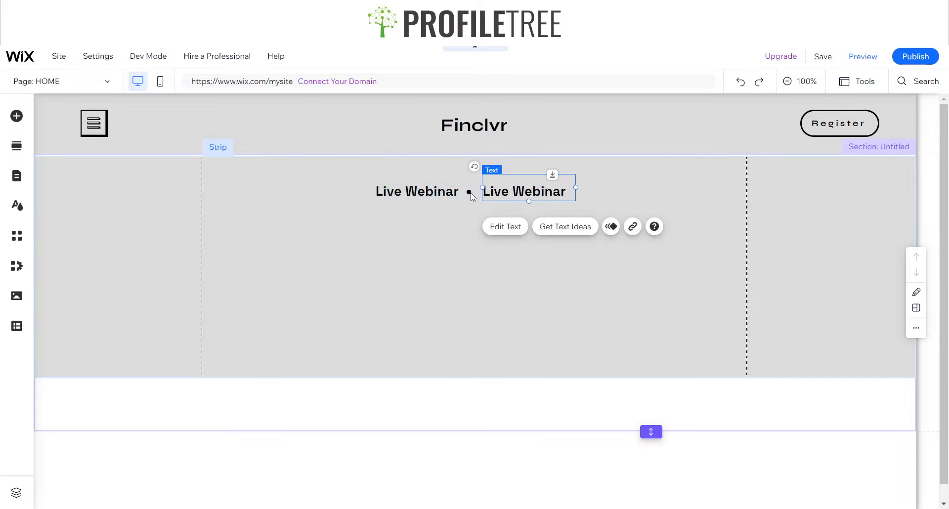
{"action": "left_click", "coordinate": [469, 192]}
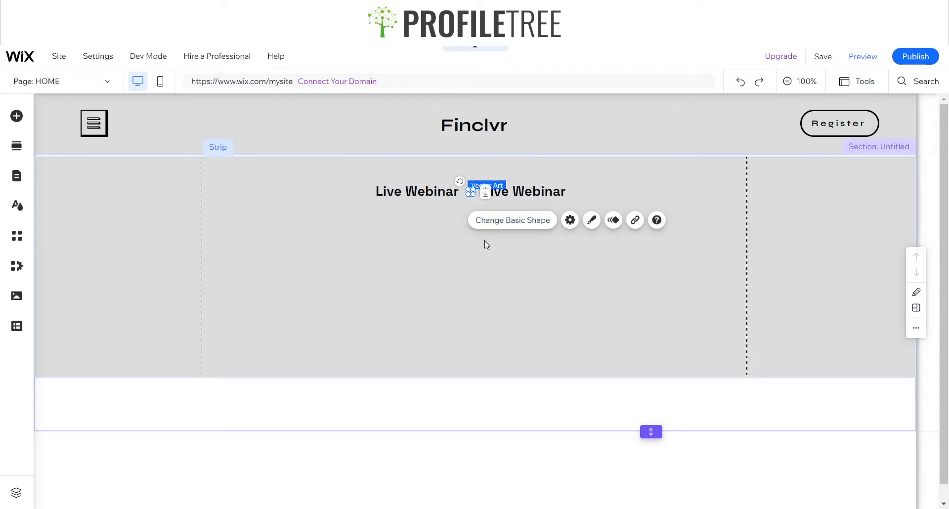
{"action": "left_click", "coordinate": [470, 249]}
Step: Change the copy's wording to '5 Nov 2023 | 6pm' and widen it to fit one line
{"action": "left_click", "coordinate": [518, 195]}
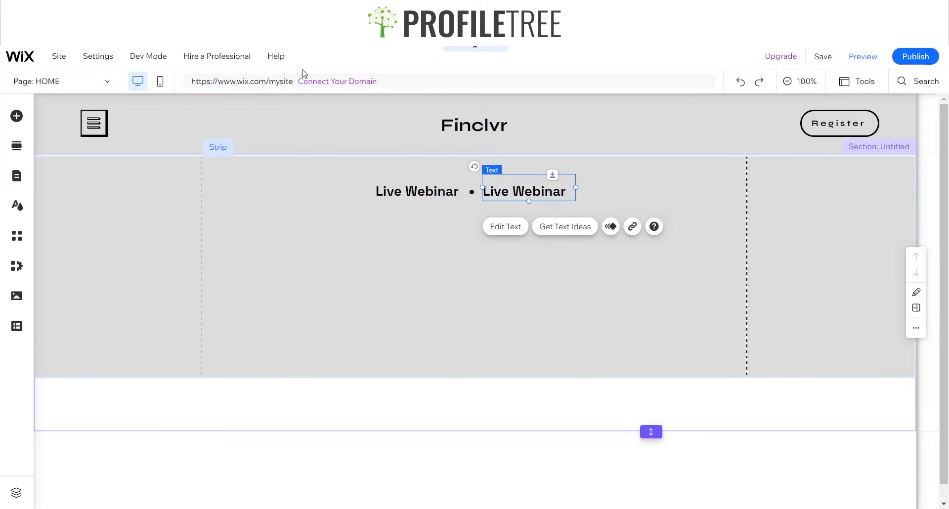
{"action": "left_click", "coordinate": [500, 227]}
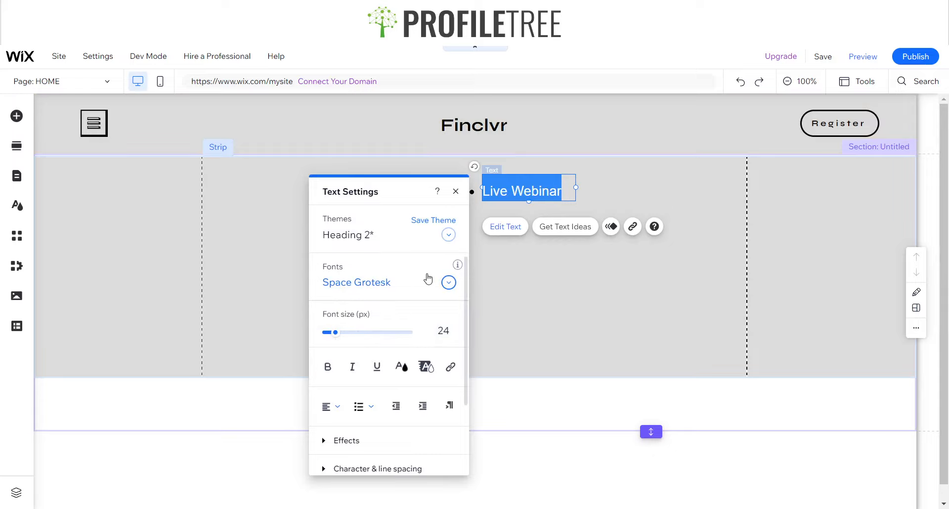
{"action": "key", "text": "BackSpace"}
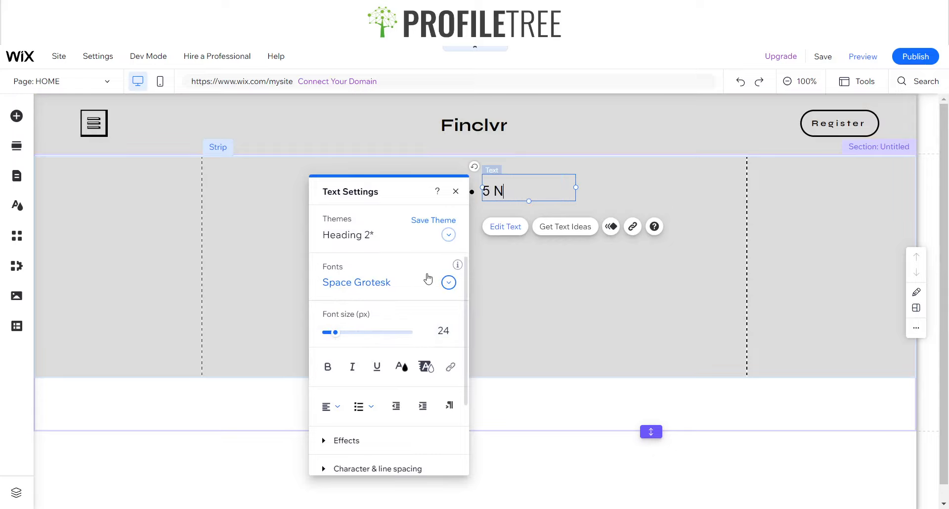
{"action": "type", "text": "5 November"}
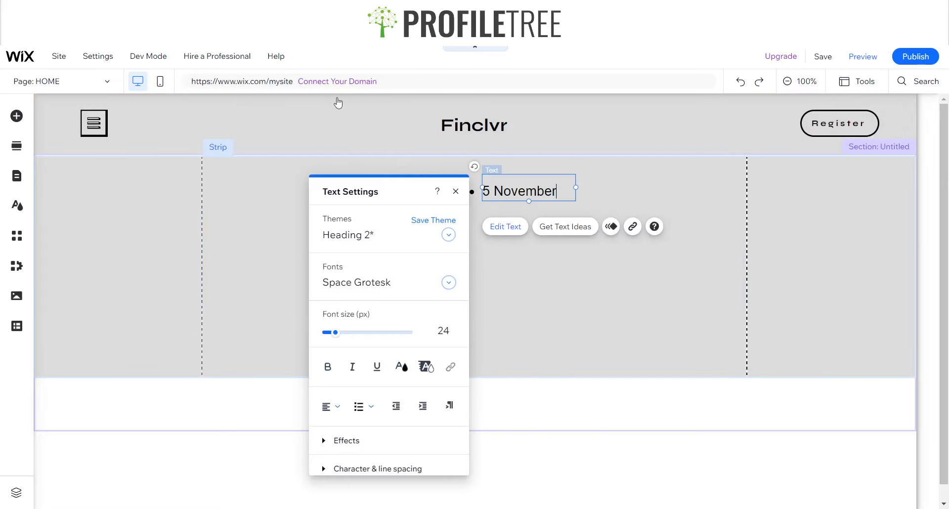
{"action": "key", "text": "BackSpace"}
{"action": "key", "text": "BackSpace"}
{"action": "key", "text": "BackSpace"}
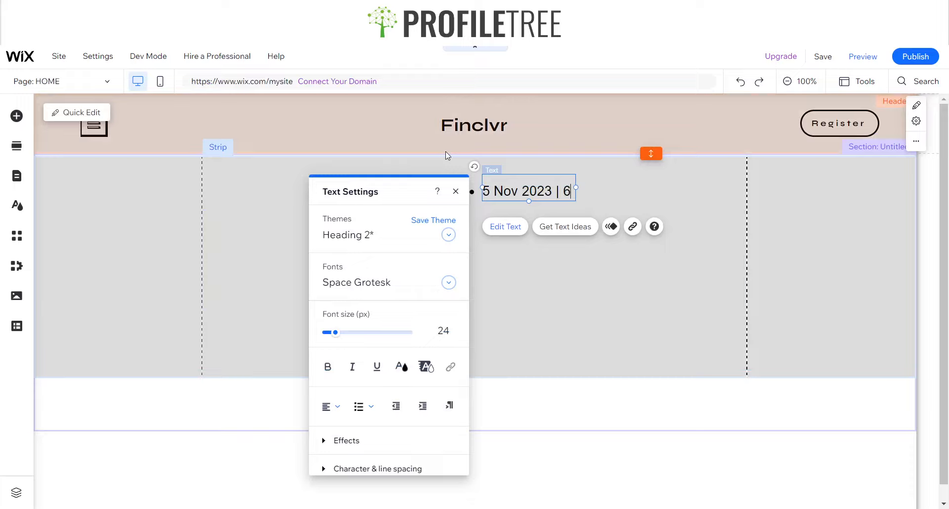
{"action": "type", "text": "6pm"}
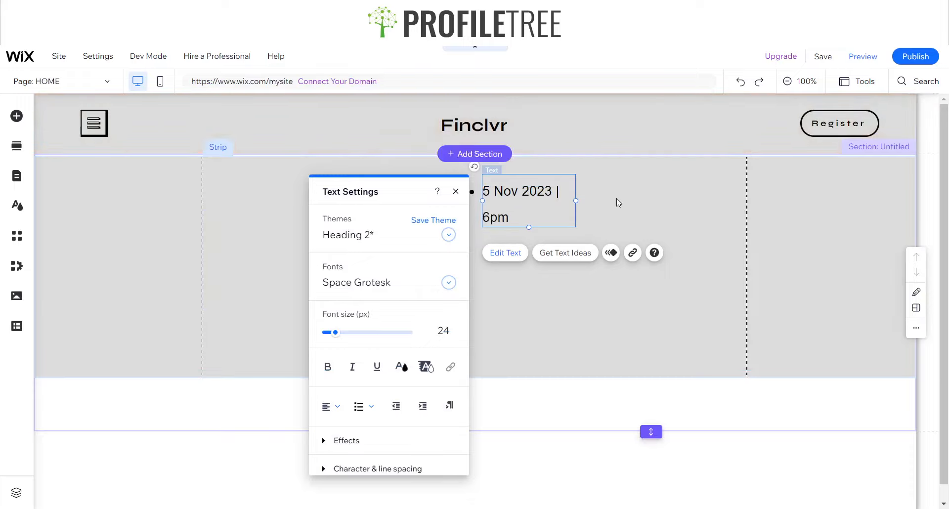
{"action": "left_click", "coordinate": [453, 192]}
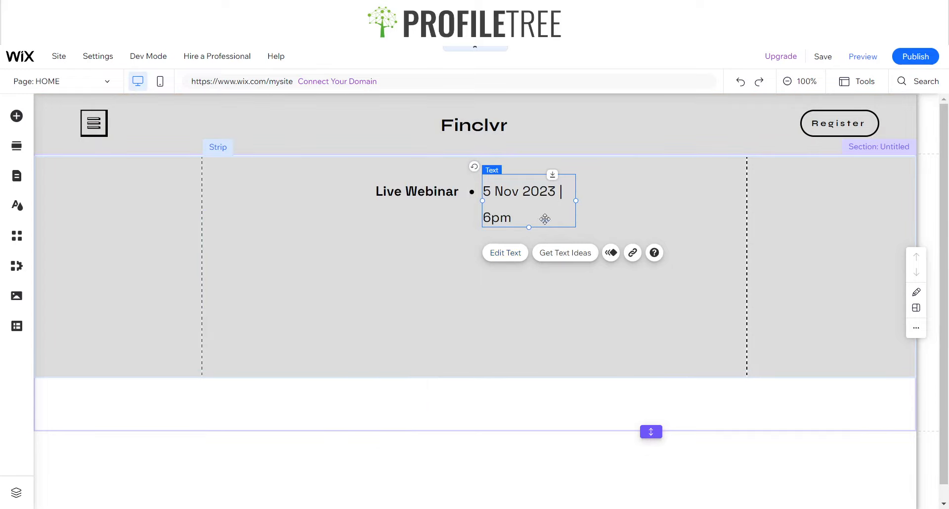
{"action": "mouse_move", "coordinate": [593, 200]}
{"action": "left_mouse_down"}
{"action": "mouse_move", "coordinate": [622, 197]}
{"action": "mouse_move", "coordinate": [603, 190]}
{"action": "left_mouse_up"}
{"action": "left_click", "coordinate": [589, 229]}
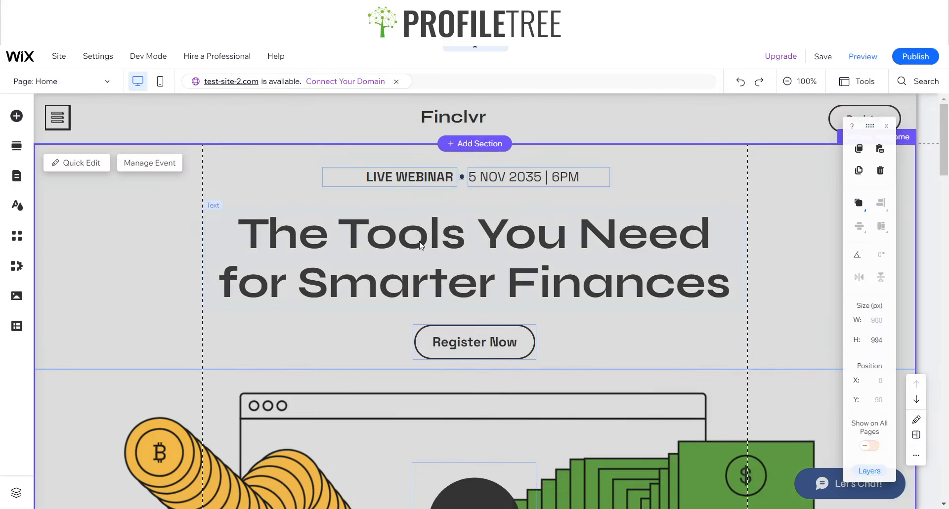
Step: Inspect the reference headline's text settings
{"action": "left_click", "coordinate": [362, 252]}
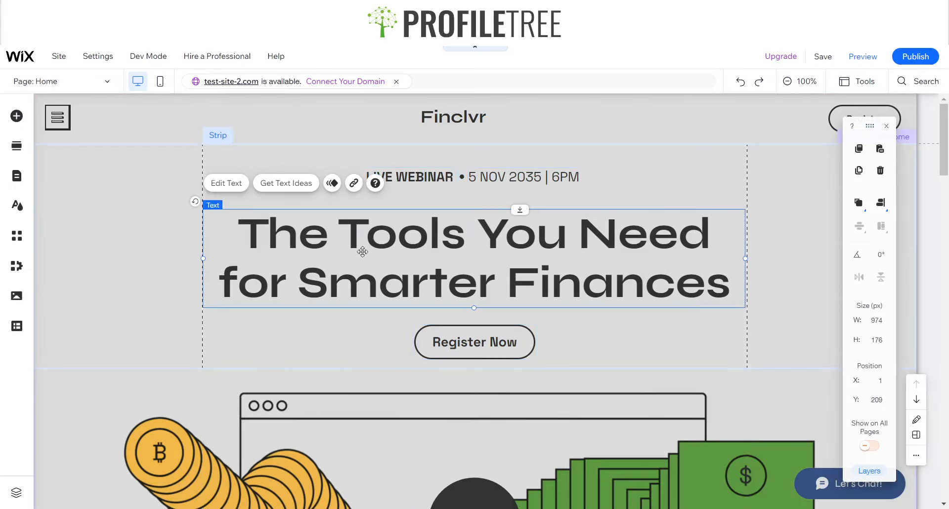
{"action": "double_click", "coordinate": [447, 227]}
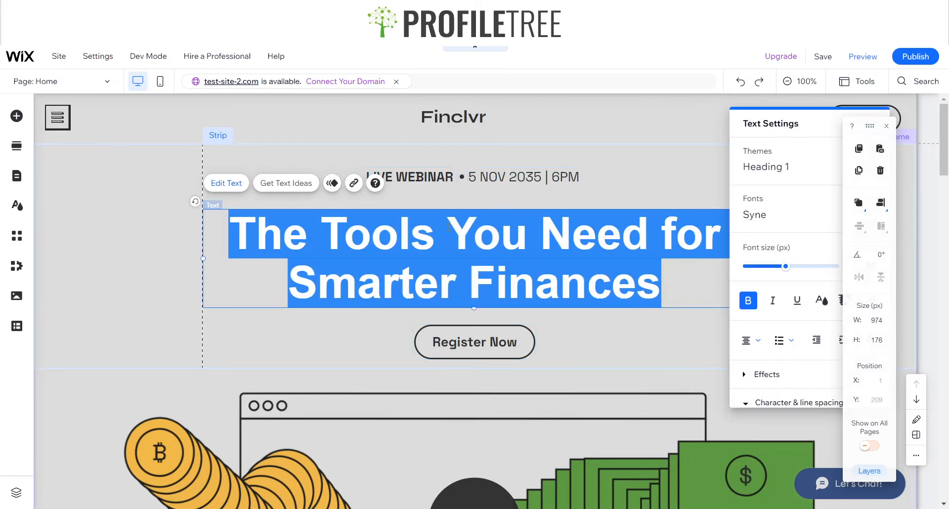
{"action": "left_click", "coordinate": [332, 133]}
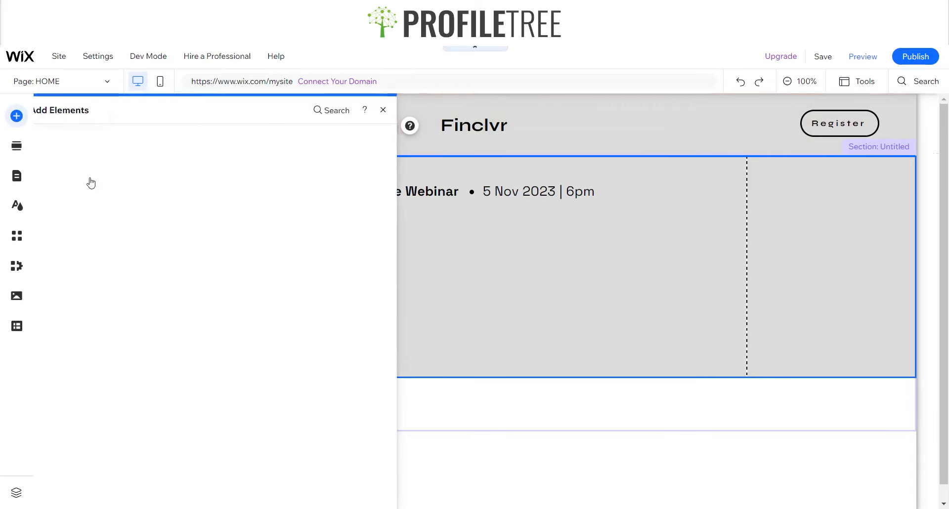
Step: Drag the Helvetica Light paragraph from Text > Paragraphs under the webinar line
{"action": "left_click", "coordinate": [53, 153]}
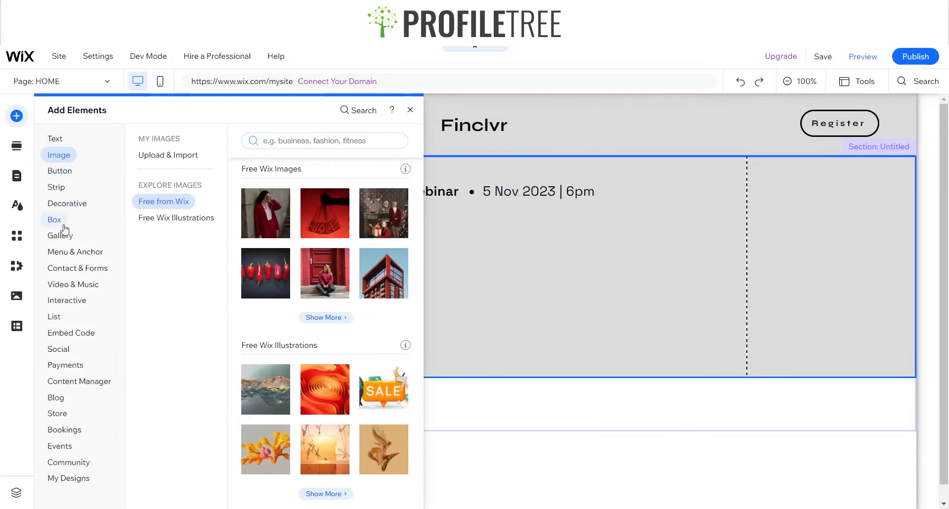
{"action": "left_click", "coordinate": [61, 141]}
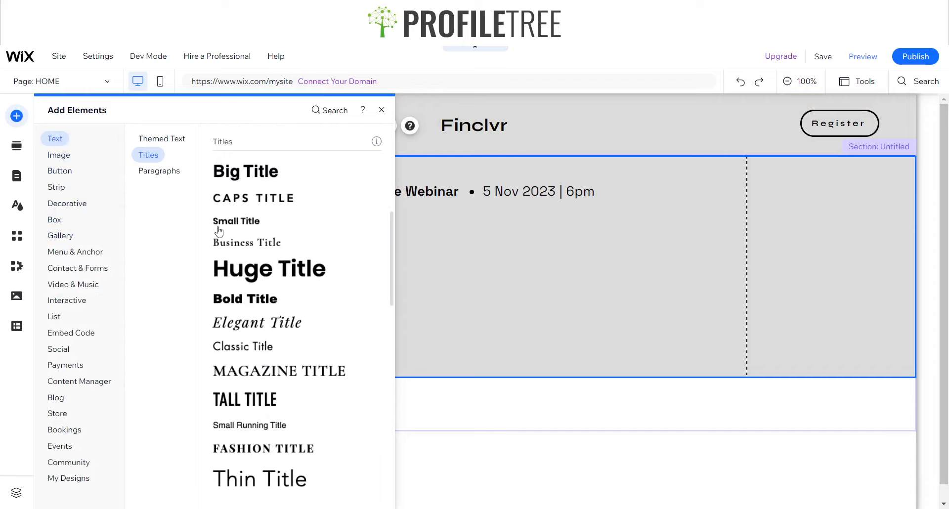
{"action": "left_click", "coordinate": [158, 172]}
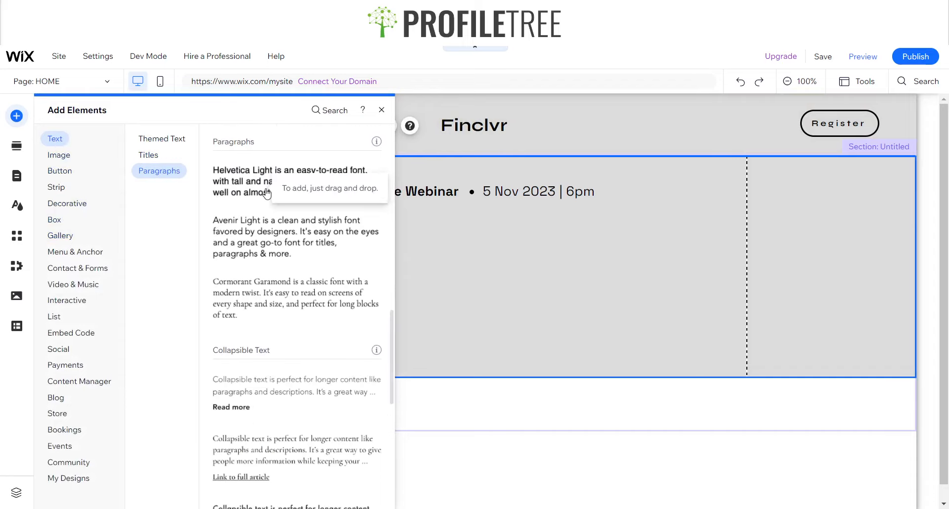
{"action": "left_click", "coordinate": [267, 194]}
{"action": "left_click_drag", "start_coordinate": [460, 298], "coordinate": [270, 243]}
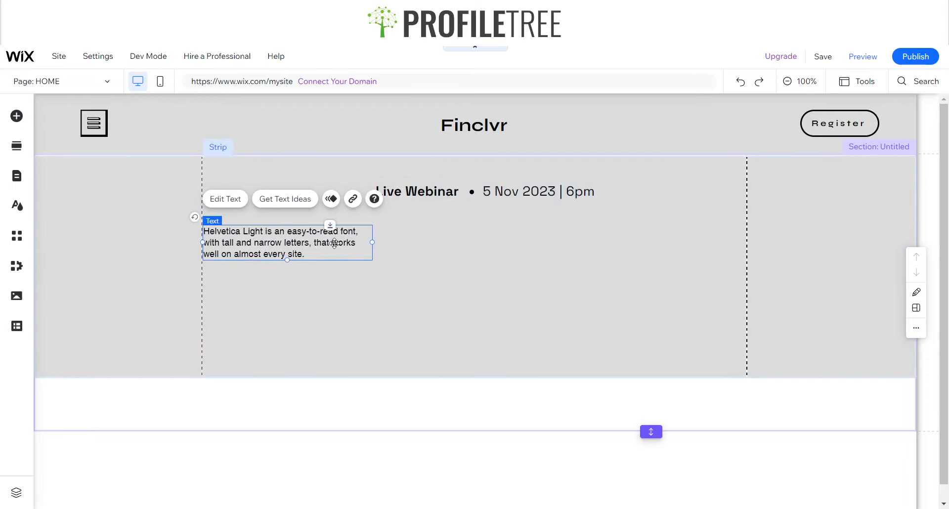
Step: Paste 'The Tools You Need for Smarter Finances' into the paragraph and check the reference font size
{"action": "left_click", "coordinate": [236, 199]}
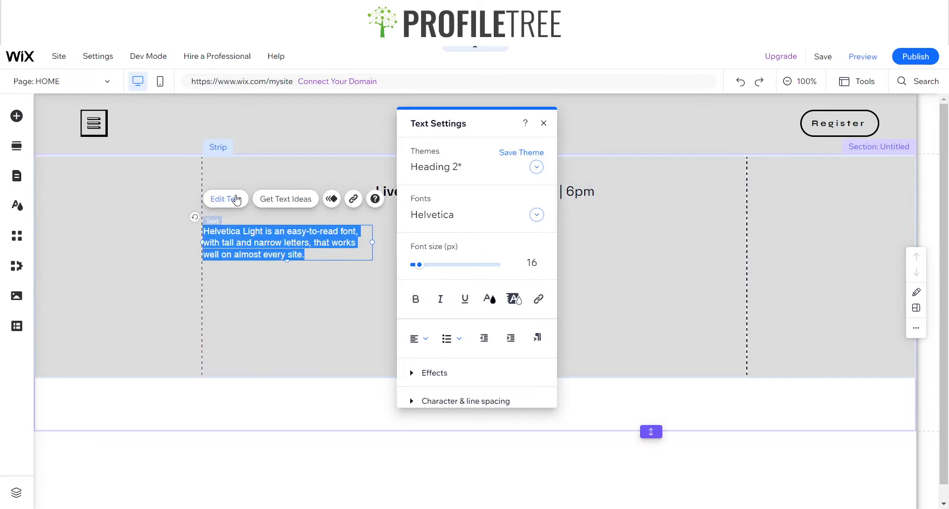
{"action": "type", "text": "The Tools You Need for Smarter Finances."}
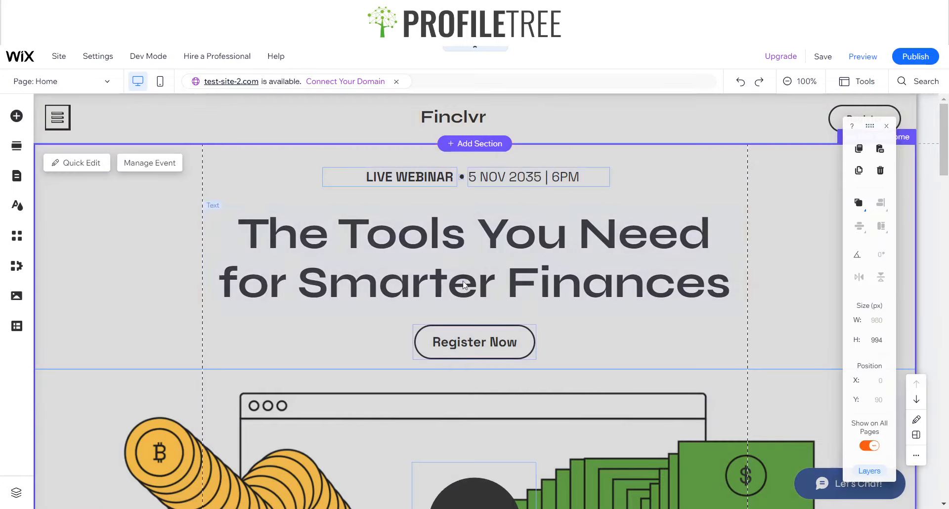
{"action": "left_click", "coordinate": [463, 282]}
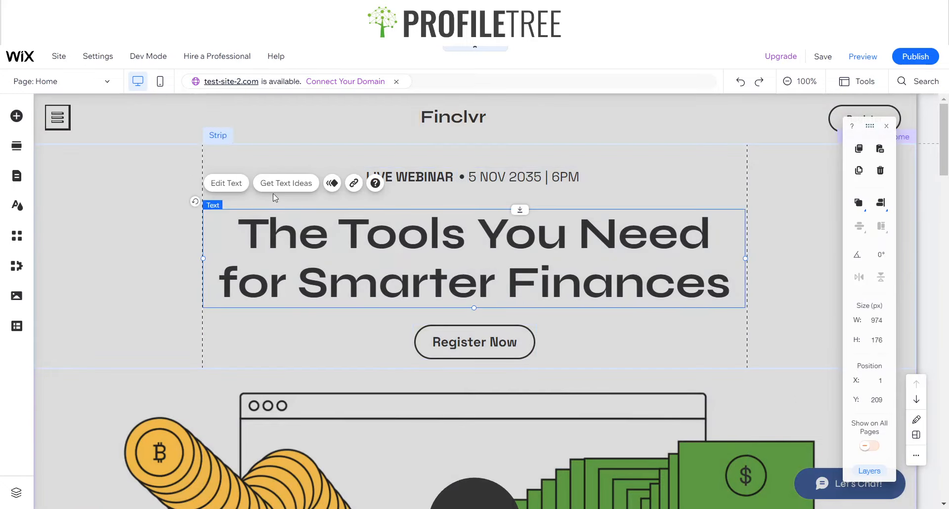
{"action": "left_click", "coordinate": [240, 186]}
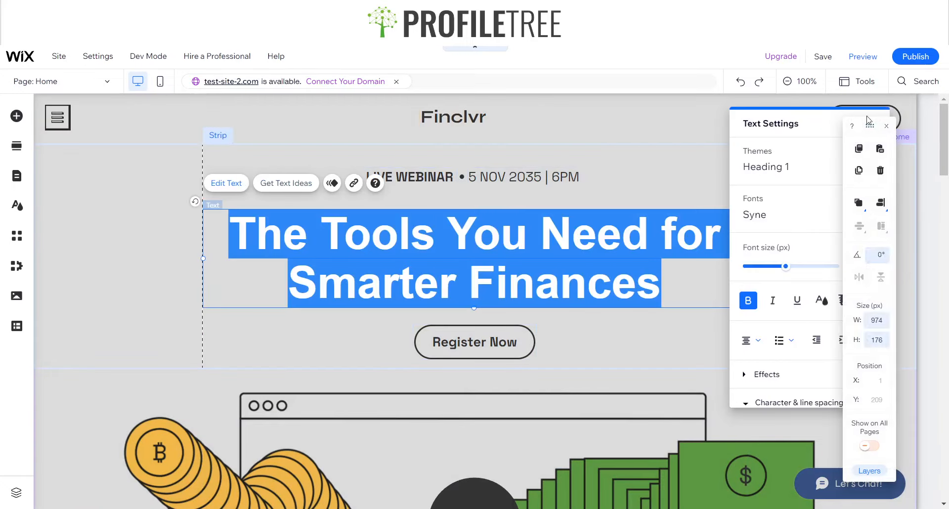
{"action": "left_click", "coordinate": [886, 127]}
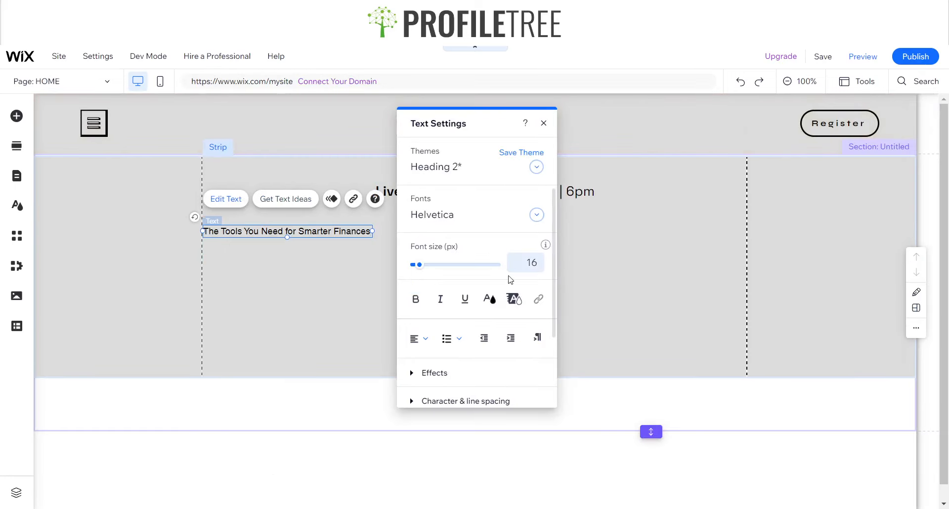
Step: Set the headline's font size to 80 px and make it bold
{"action": "left_click", "coordinate": [534, 267]}
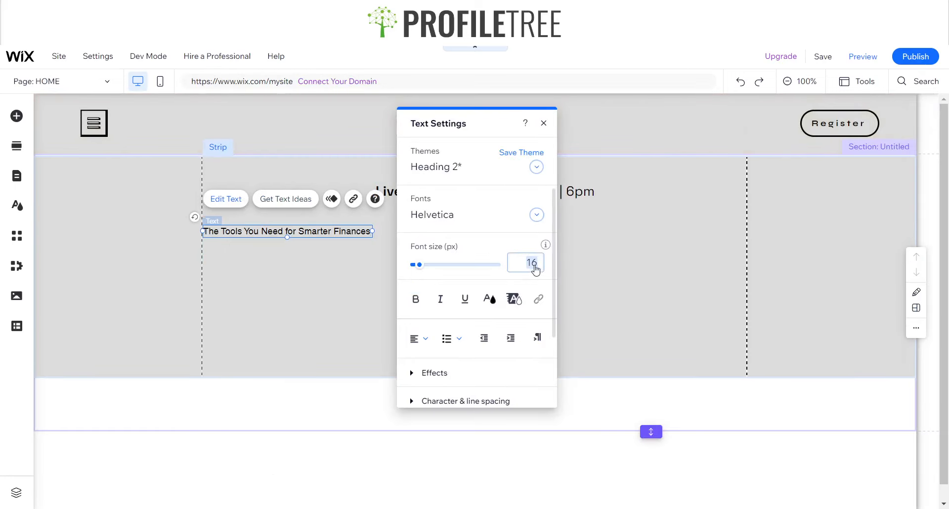
{"action": "key", "text": "Up"}
{"action": "type", "text": "80"}
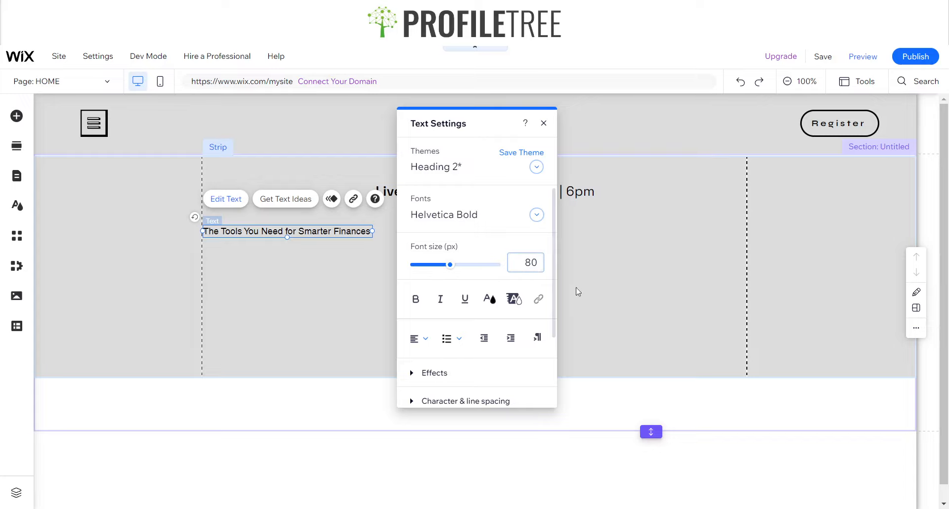
{"action": "left_click", "coordinate": [490, 269]}
{"action": "left_click", "coordinate": [319, 229]}
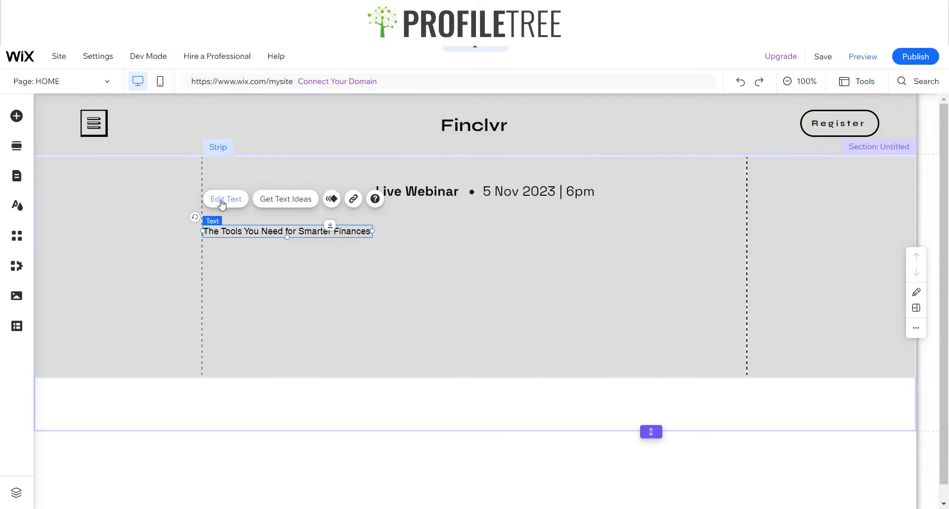
{"action": "left_click", "coordinate": [222, 201]}
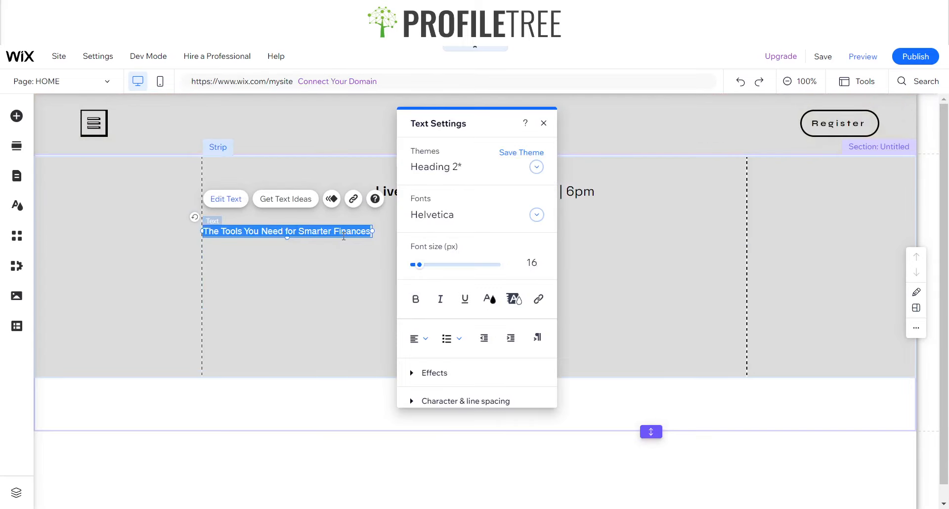
{"action": "left_click", "coordinate": [533, 263]}
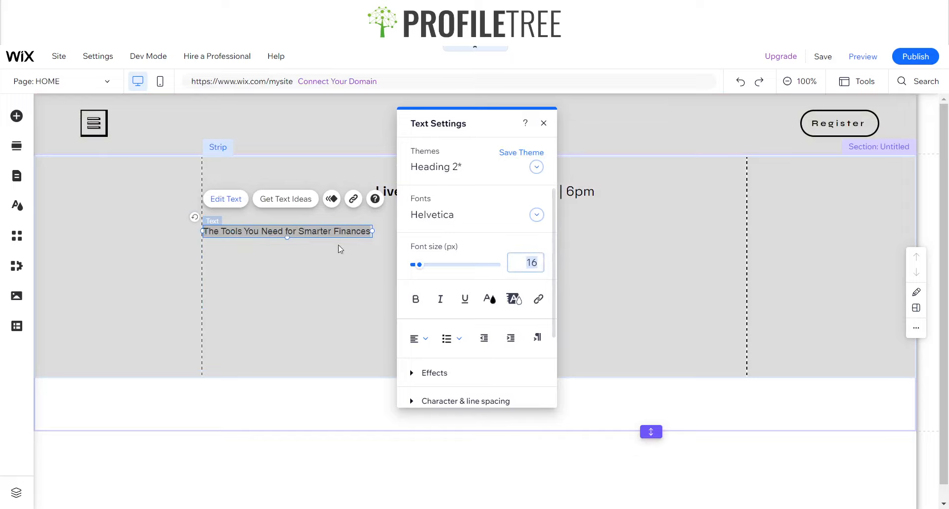
{"action": "type", "text": "80"}
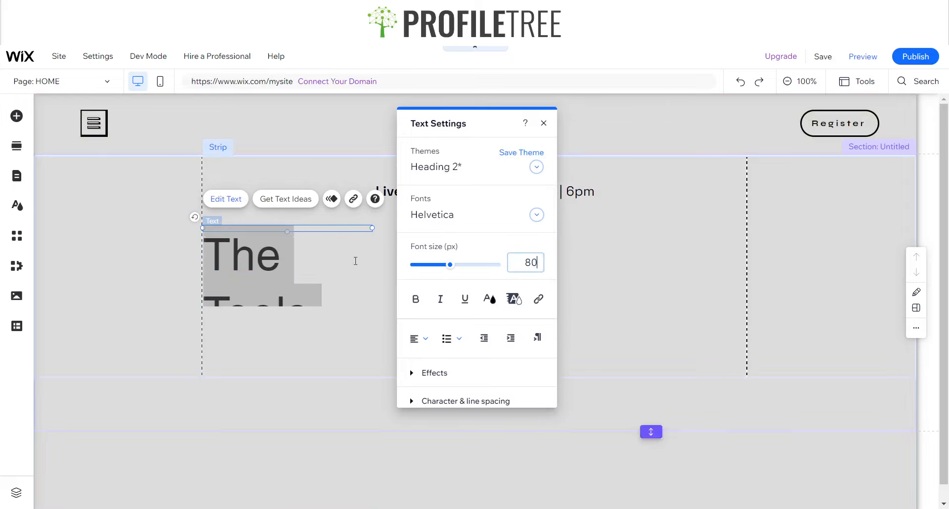
{"action": "left_click", "coordinate": [419, 302]}
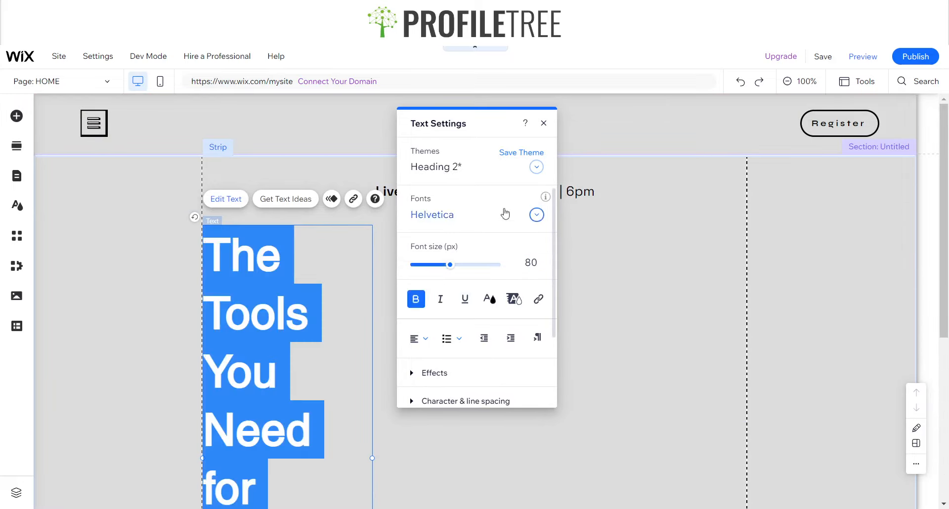
Step: Switch the headline font to Syne and widen the box across the hero
{"action": "left_click", "coordinate": [469, 215]}
{"action": "type", "text": "s"}
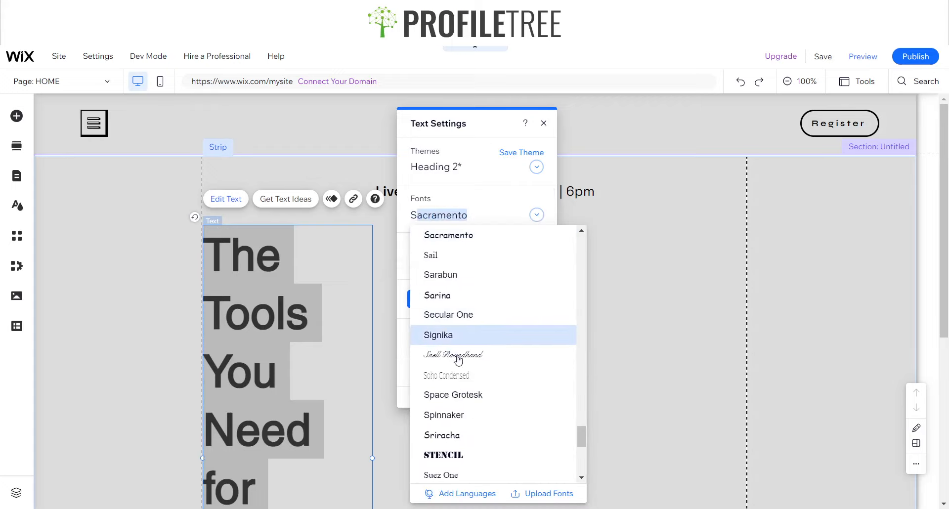
{"action": "scroll", "coordinate": [456, 395], "scroll_direction": "down", "scroll_amount": 3}
{"action": "left_click", "coordinate": [445, 371]}
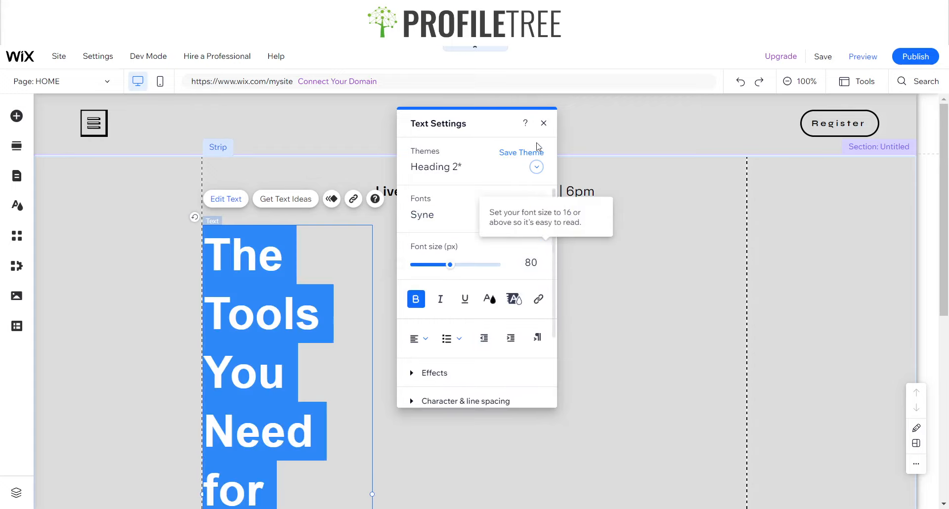
{"action": "left_click", "coordinate": [544, 123]}
{"action": "scroll", "coordinate": [391, 330], "scroll_direction": "down", "scroll_amount": 2}
{"action": "scroll", "coordinate": [391, 331], "scroll_direction": "down", "scroll_amount": 2}
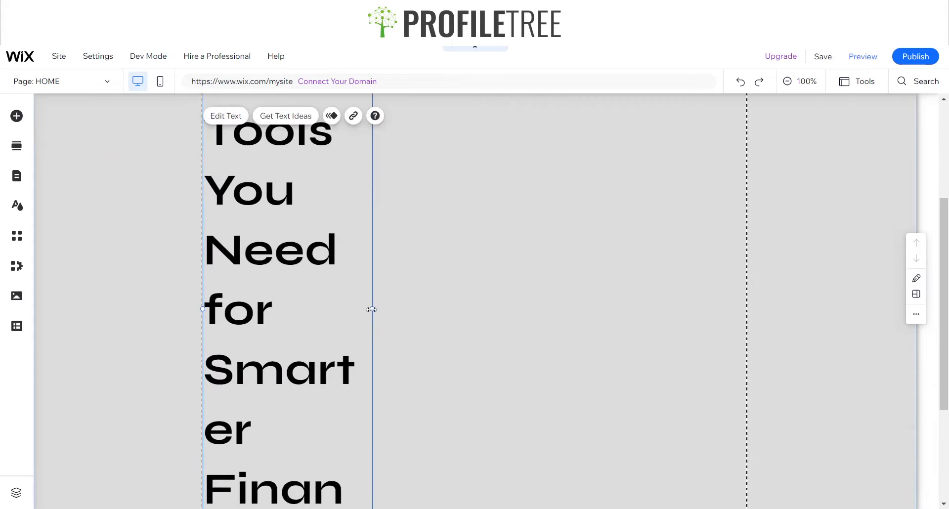
{"action": "left_click_drag", "start_coordinate": [370, 309], "coordinate": [747, 270]}
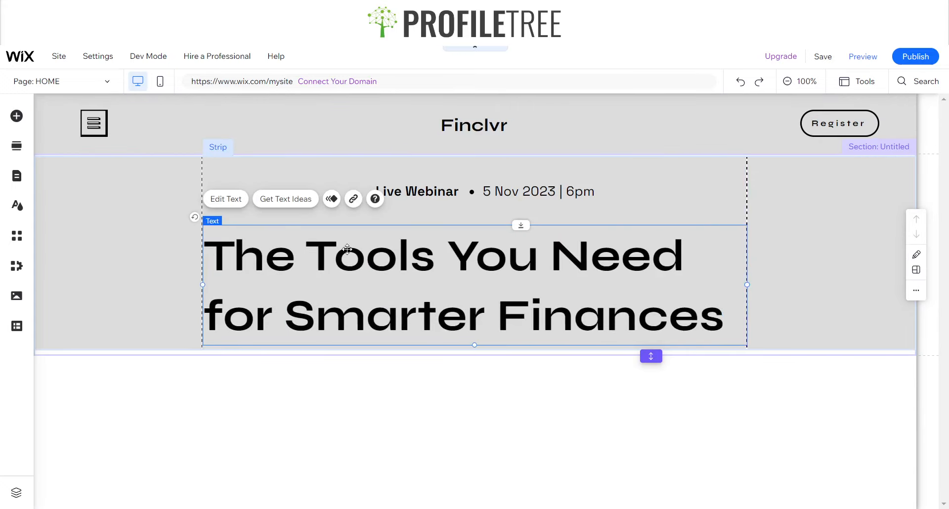
Step: Move the headline up below the webinar line, widen it further and center-align its text
{"action": "left_click_drag", "start_coordinate": [484, 280], "coordinate": [488, 278]}
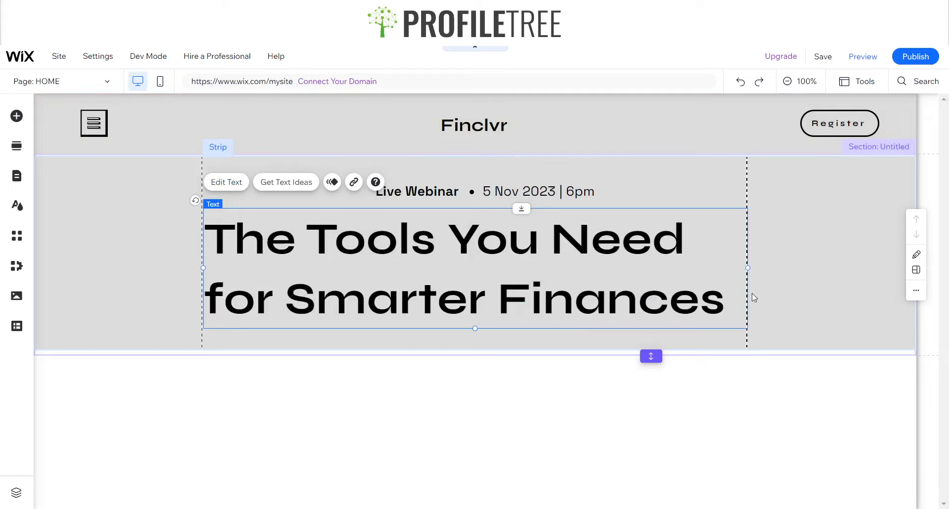
{"action": "mouse_move", "coordinate": [749, 269]}
{"action": "left_mouse_down"}
{"action": "mouse_move", "coordinate": [802, 266]}
{"action": "mouse_move", "coordinate": [749, 265]}
{"action": "left_mouse_up"}
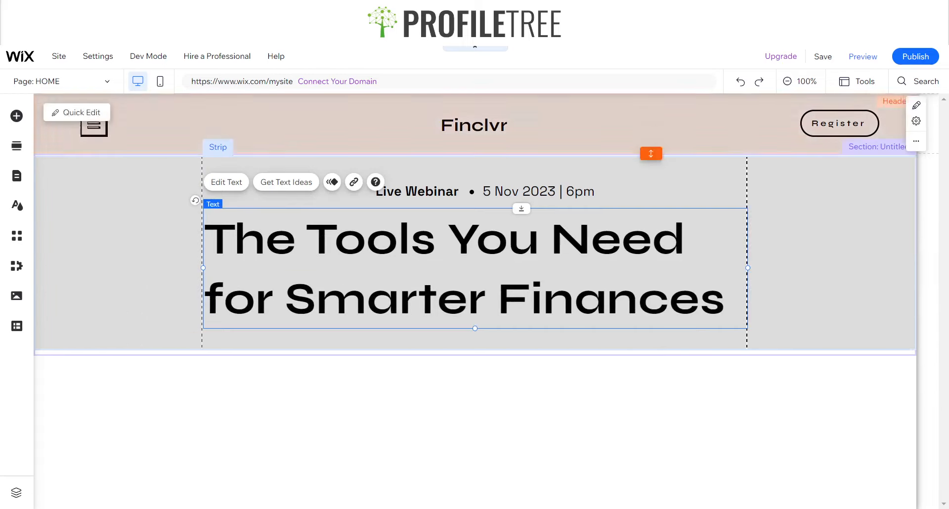
{"action": "double_click", "coordinate": [491, 295]}
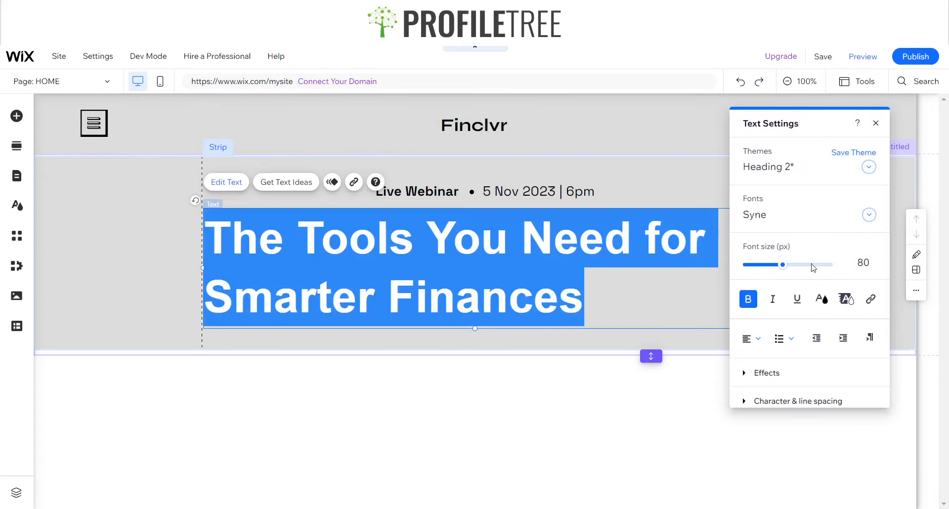
{"action": "left_click", "coordinate": [757, 340]}
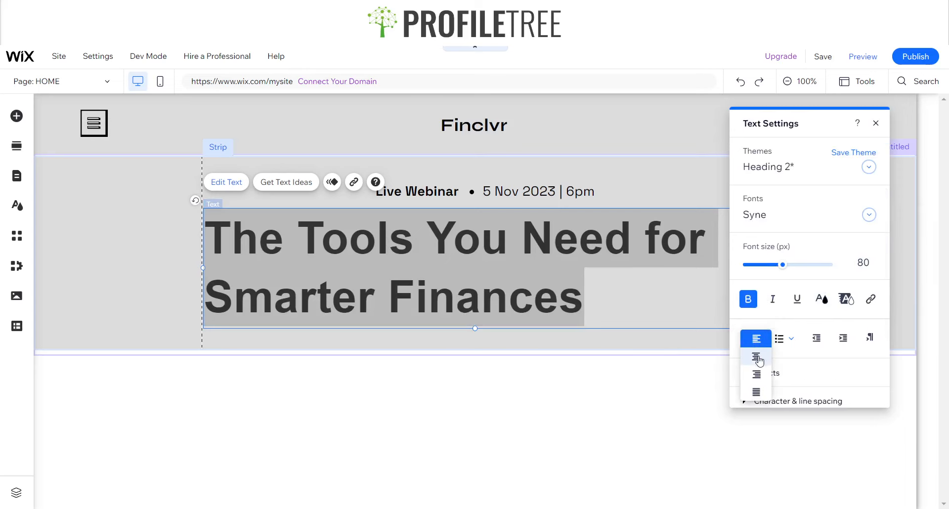
{"action": "left_click", "coordinate": [757, 356]}
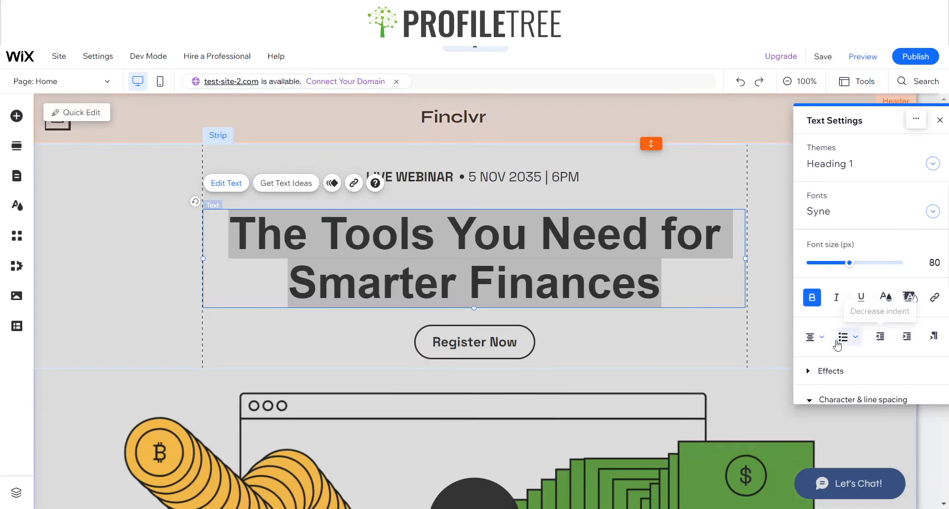
{"action": "left_click", "coordinate": [814, 337]}
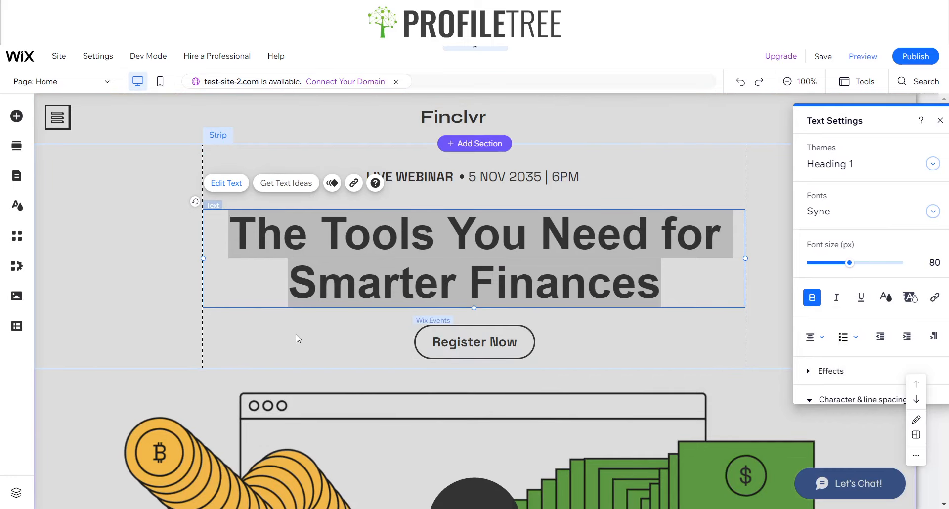
{"action": "left_click", "coordinate": [106, 304]}
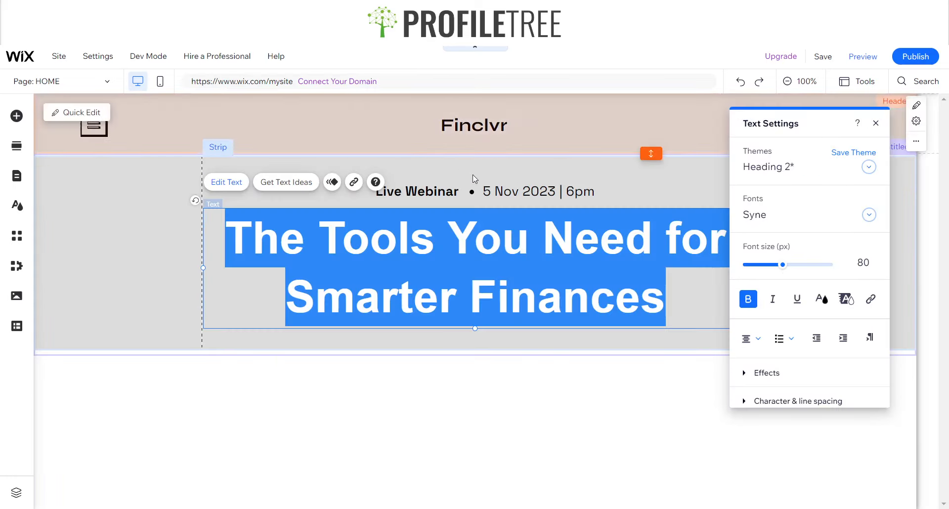
{"action": "left_click", "coordinate": [117, 289]}
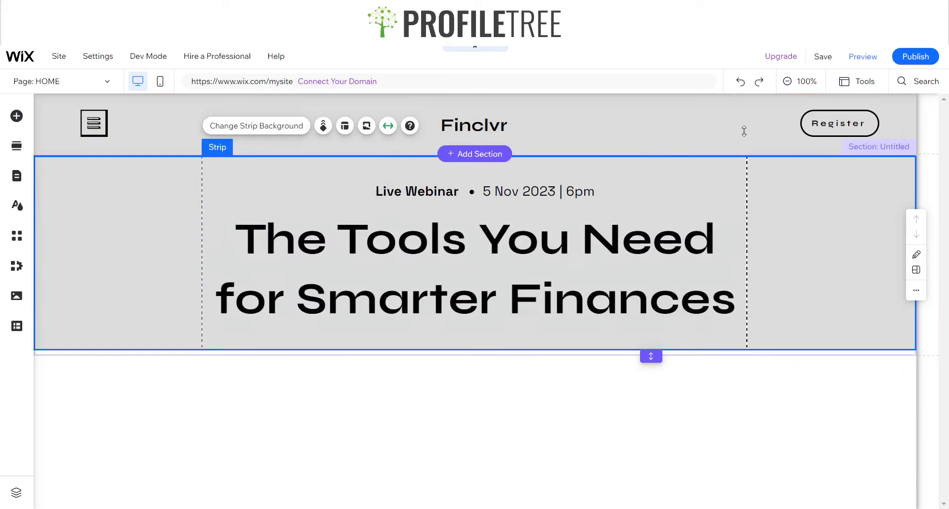
Step: Turn on the floating toolbar and set the hero strip's height to 406 px
{"action": "left_click", "coordinate": [856, 81]}
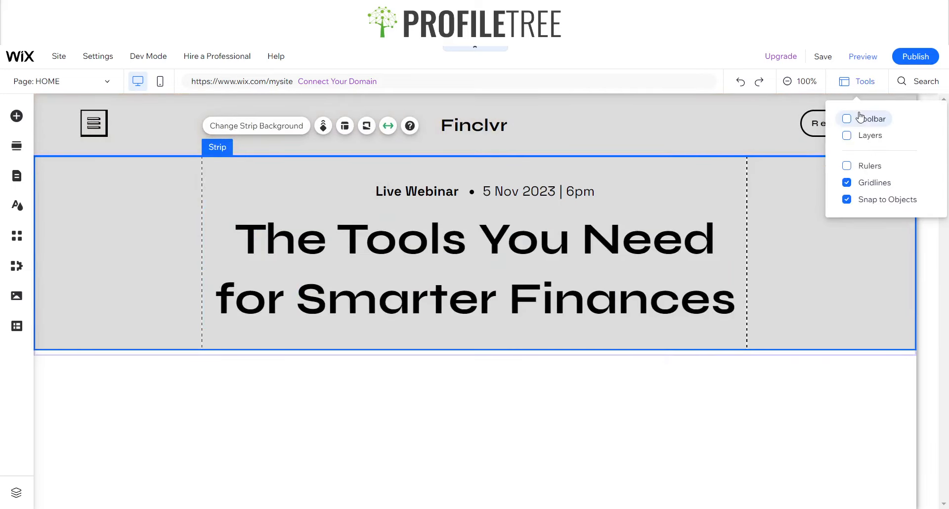
{"action": "left_click", "coordinate": [859, 119]}
{"action": "left_click", "coordinate": [876, 340]}
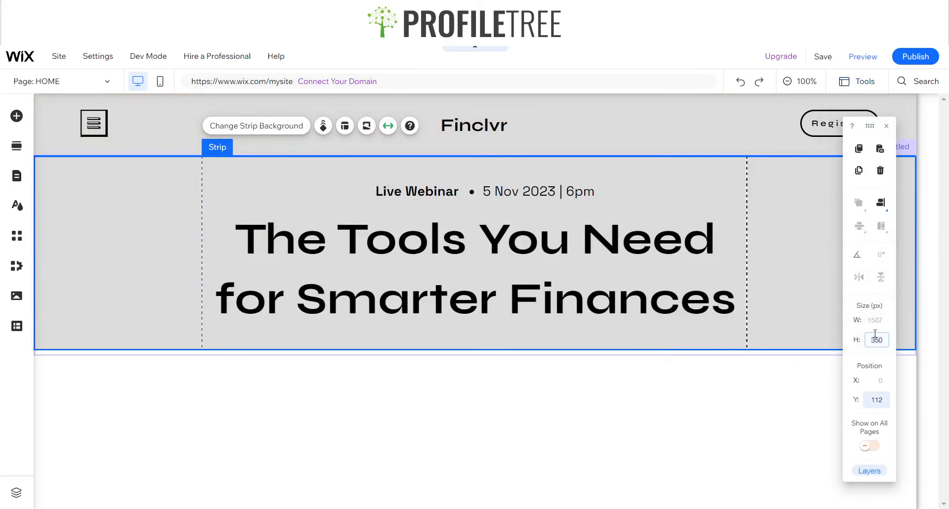
{"action": "key", "text": "Return"}
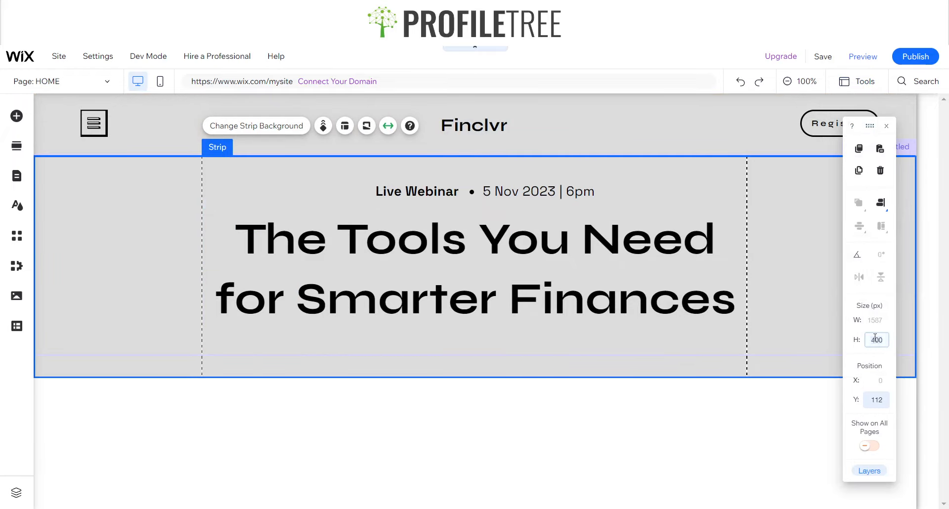
{"action": "key", "text": "Return"}
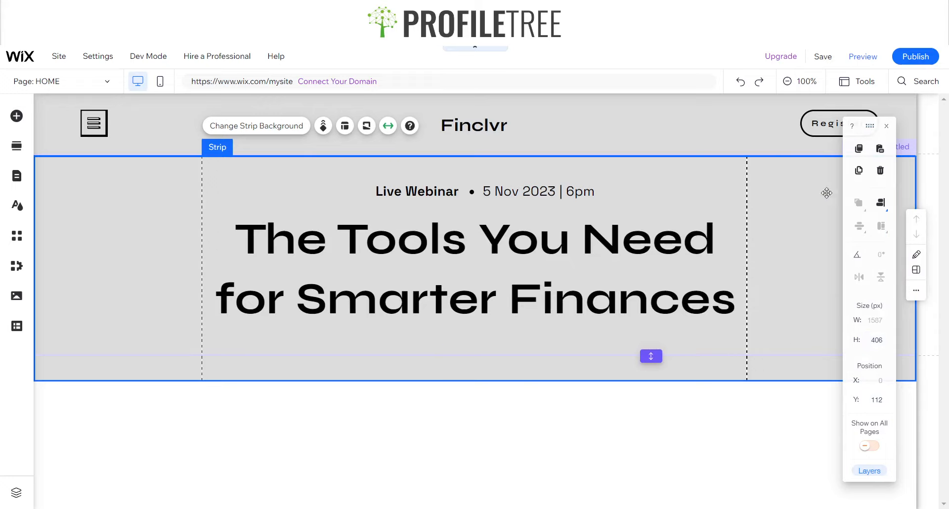
Step: Copy the header's Register button and paste it into the hero strip
{"action": "left_click", "coordinate": [810, 133]}
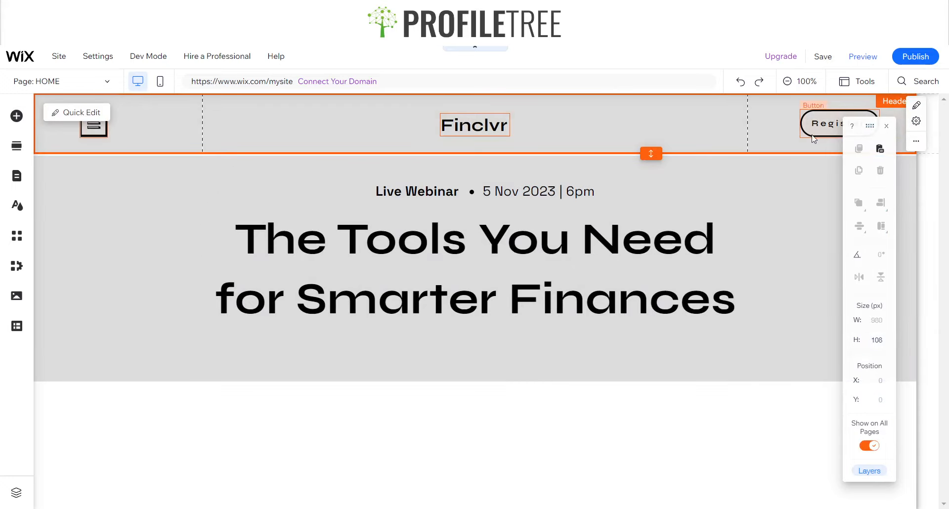
{"action": "left_click", "coordinate": [814, 140]}
{"action": "left_click", "coordinate": [474, 356]}
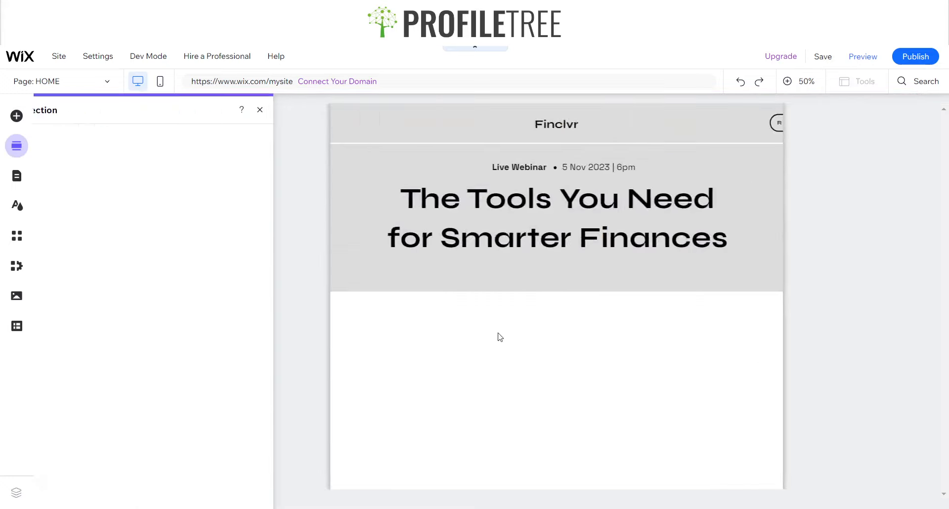
{"action": "left_click", "coordinate": [304, 110]}
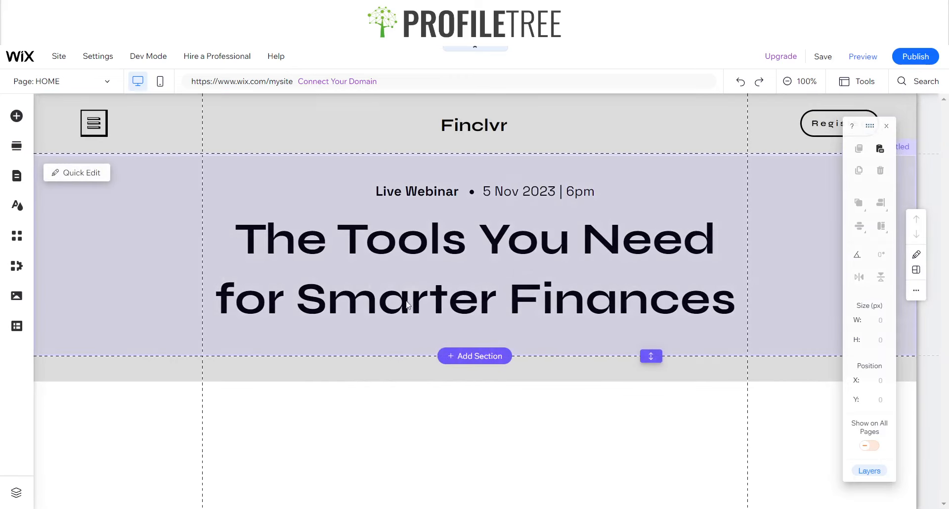
{"action": "left_click", "coordinate": [388, 340]}
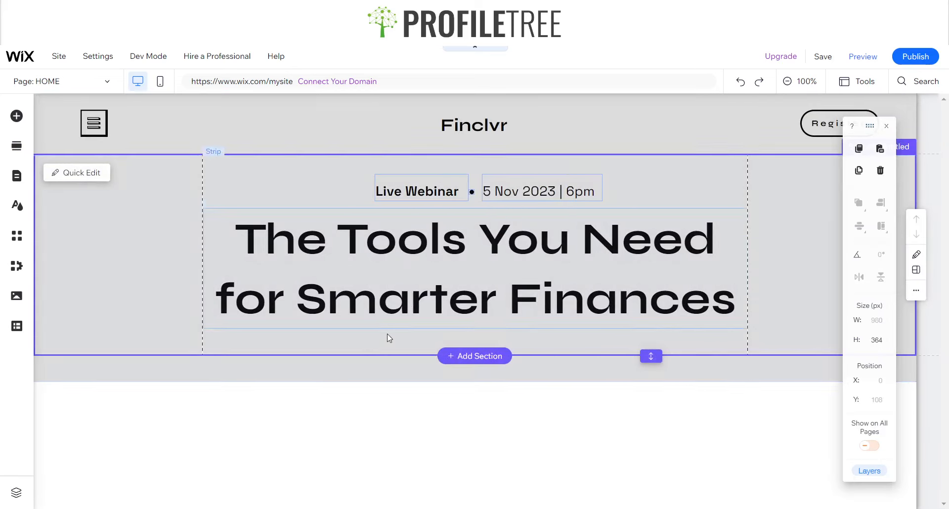
{"action": "key", "text": "ctrl+v"}
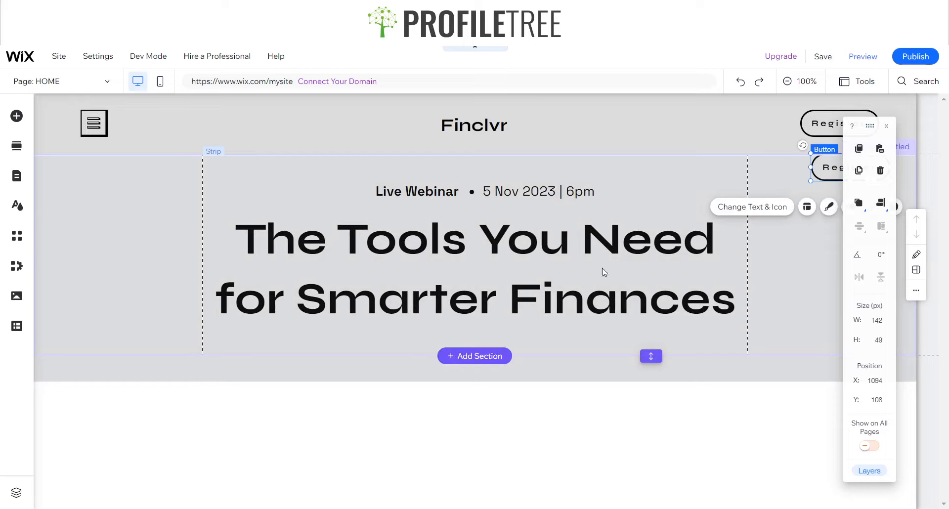
Step: Drag the pasted Register button under the headline, centred, and resize it to 195×64 px
{"action": "left_click_drag", "start_coordinate": [827, 166], "coordinate": [432, 343]}
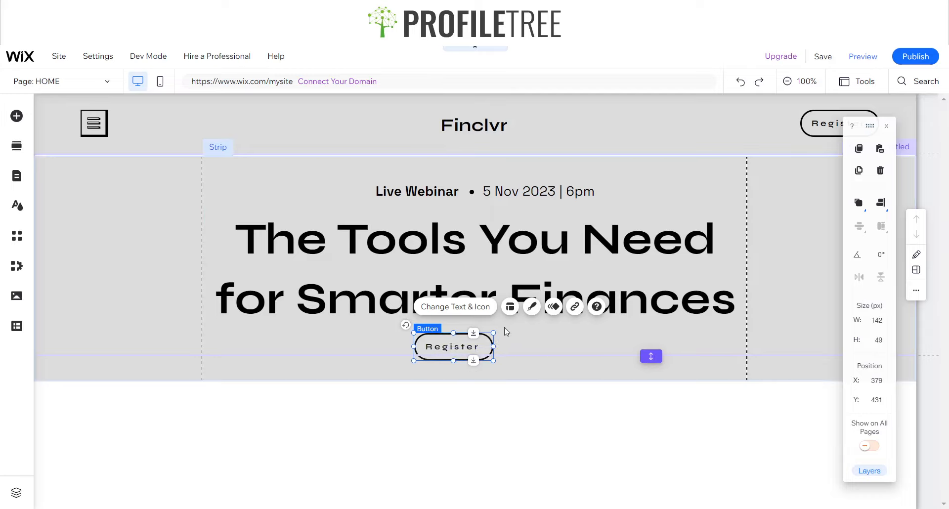
{"action": "left_click_drag", "start_coordinate": [493, 333], "coordinate": [524, 319]}
{"action": "left_click_drag", "start_coordinate": [466, 340], "coordinate": [467, 355]}
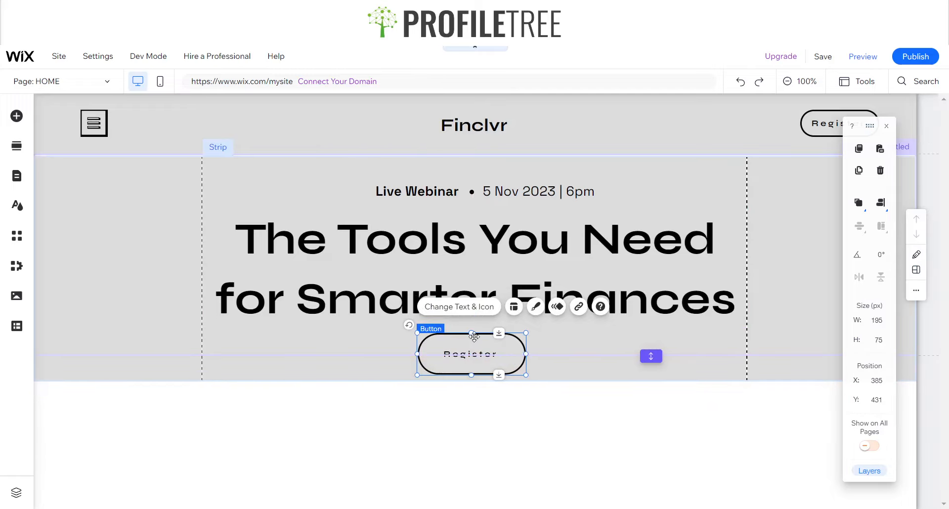
{"action": "left_click_drag", "start_coordinate": [473, 336], "coordinate": [481, 342]}
{"action": "left_click", "coordinate": [479, 308]}
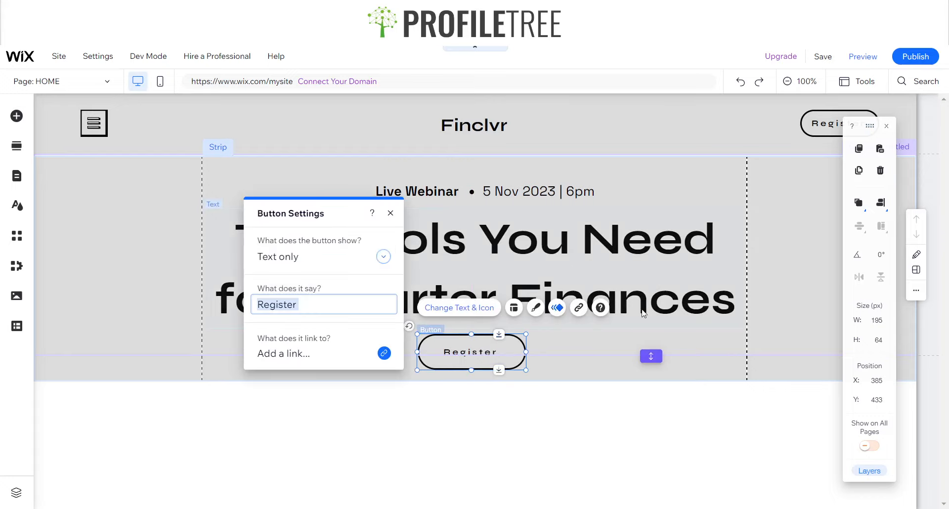
{"action": "left_click", "coordinate": [391, 213]}
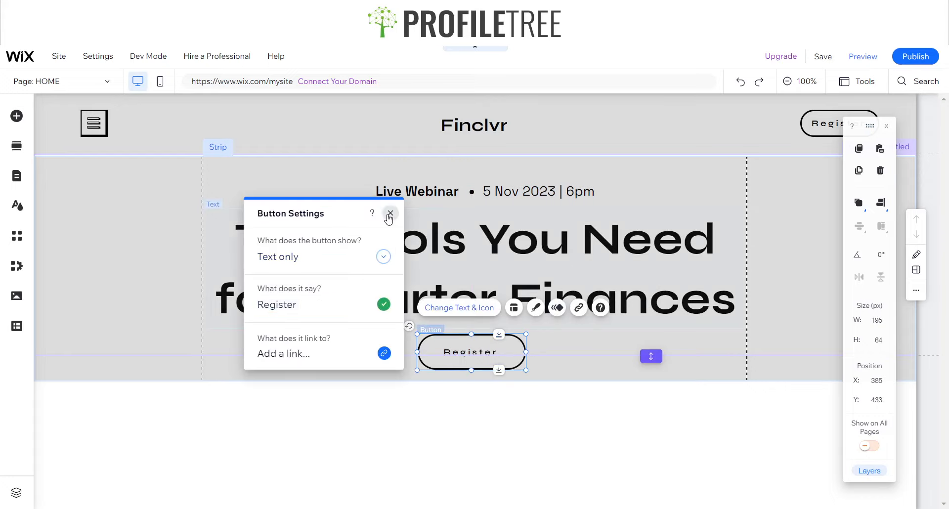
Step: In Customize Design, raise the Register button label's font size to 20 px
{"action": "left_click", "coordinate": [535, 308]}
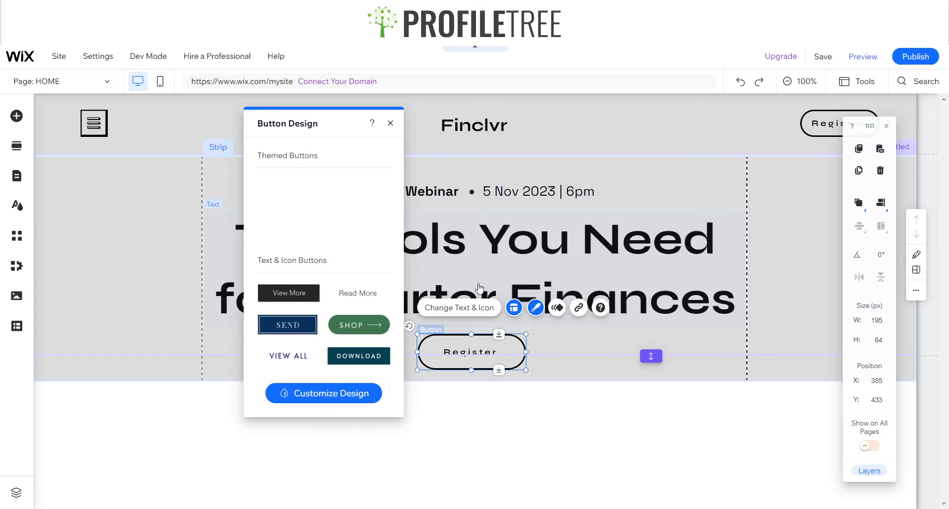
{"action": "left_click", "coordinate": [324, 393]}
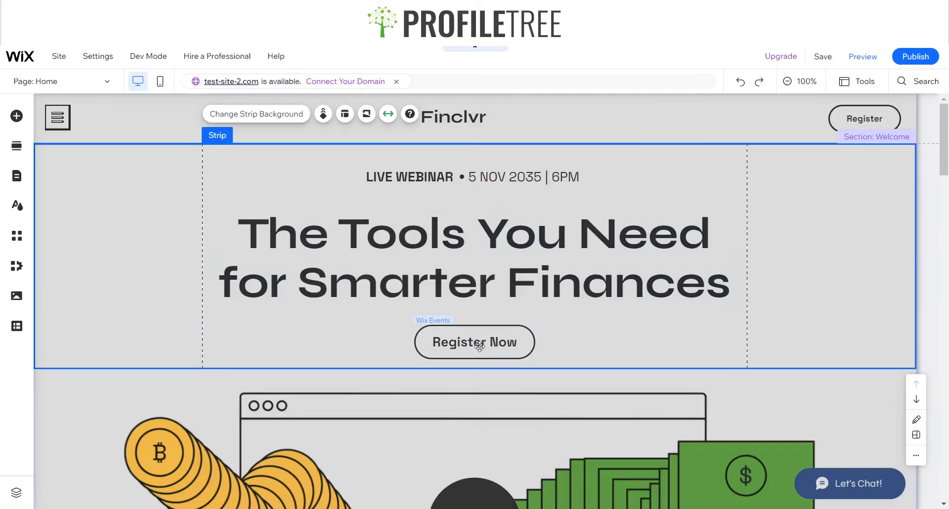
{"action": "left_click", "coordinate": [475, 343]}
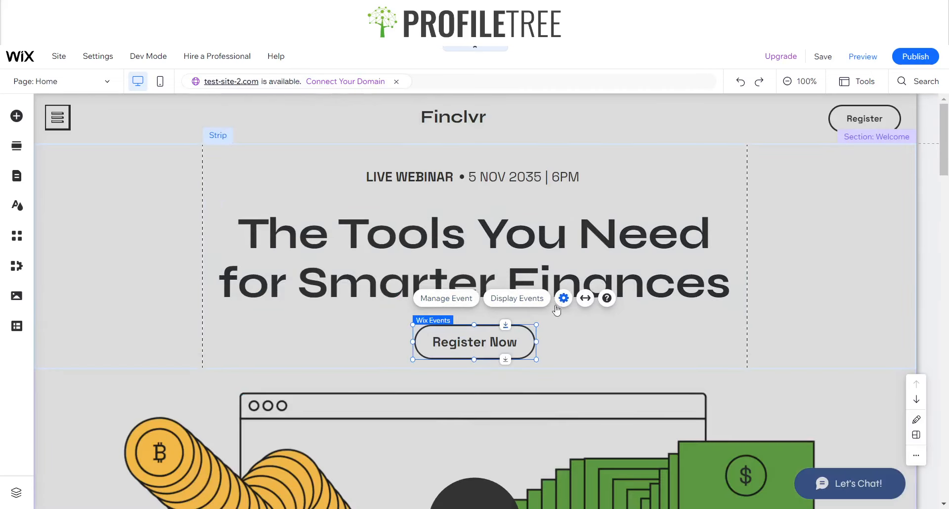
{"action": "double_click", "coordinate": [492, 342]}
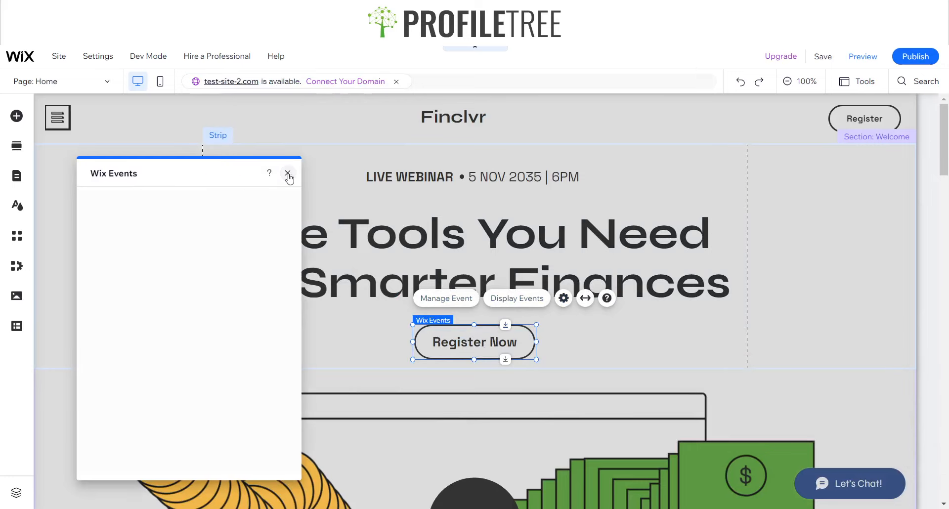
{"action": "left_click", "coordinate": [287, 173]}
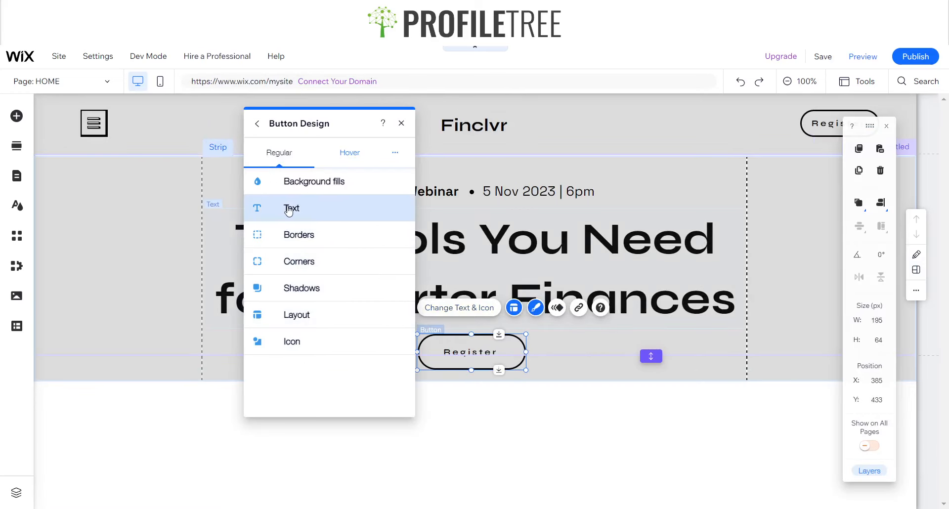
{"action": "left_click", "coordinate": [290, 208]}
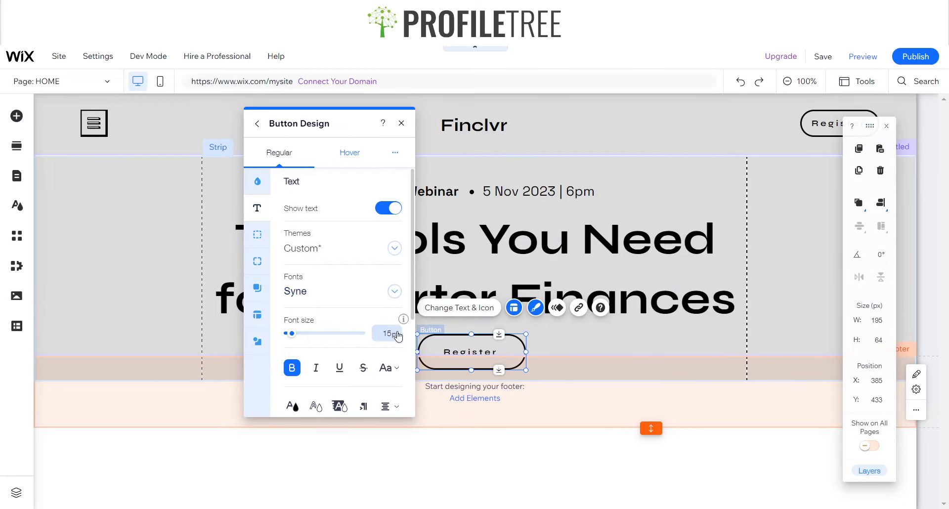
{"action": "key", "text": "BackSpace"}
{"action": "key", "text": "BackSpace"}
{"action": "type", "text": "20"}
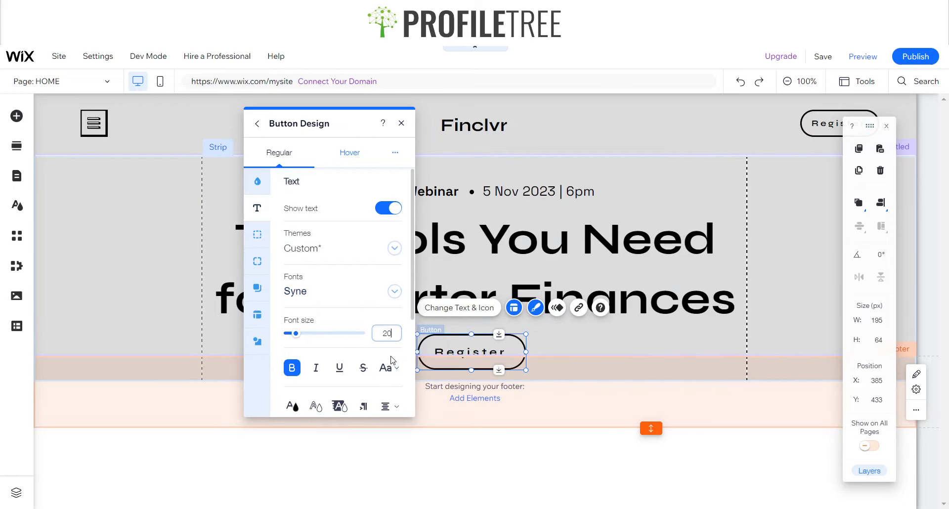
{"action": "left_click", "coordinate": [401, 123]}
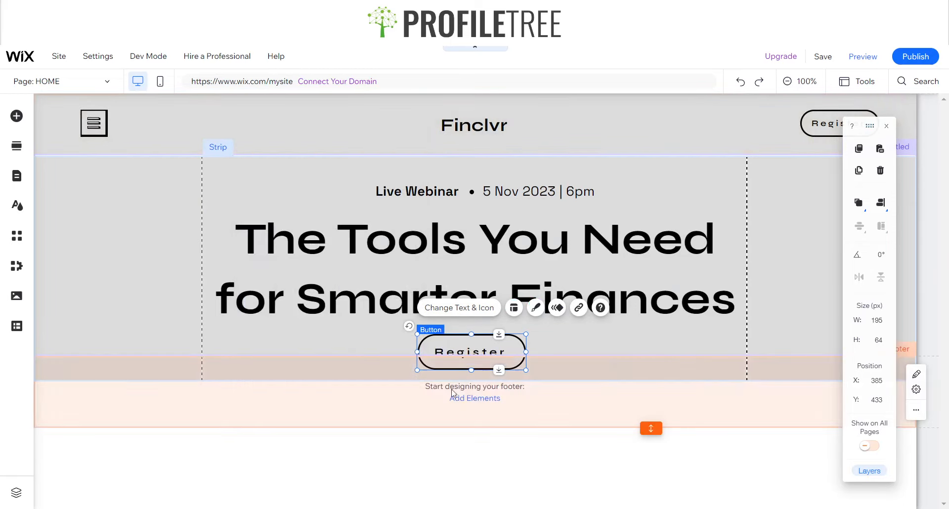
{"action": "left_click", "coordinate": [286, 370]}
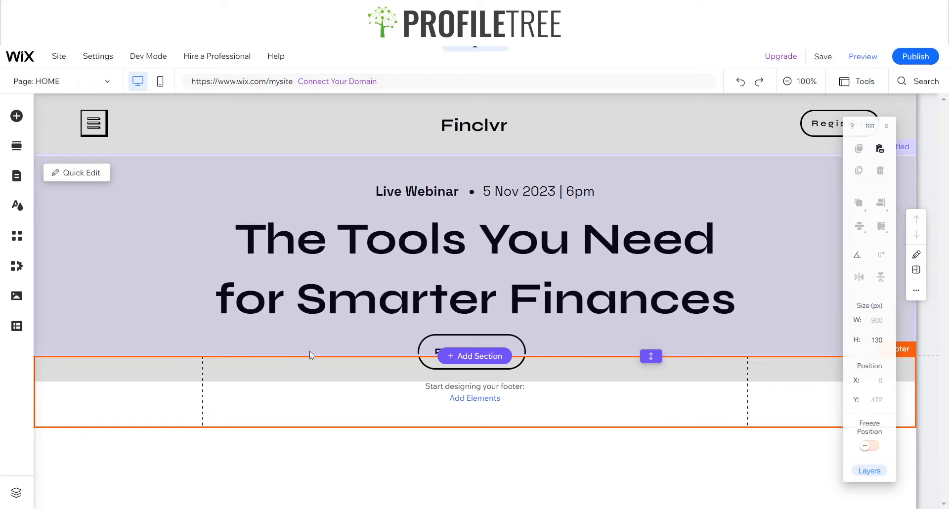
Step: Drag the hero section's bottom edge down so it contains the Register button
{"action": "left_click_drag", "start_coordinate": [651, 354], "coordinate": [657, 382]}
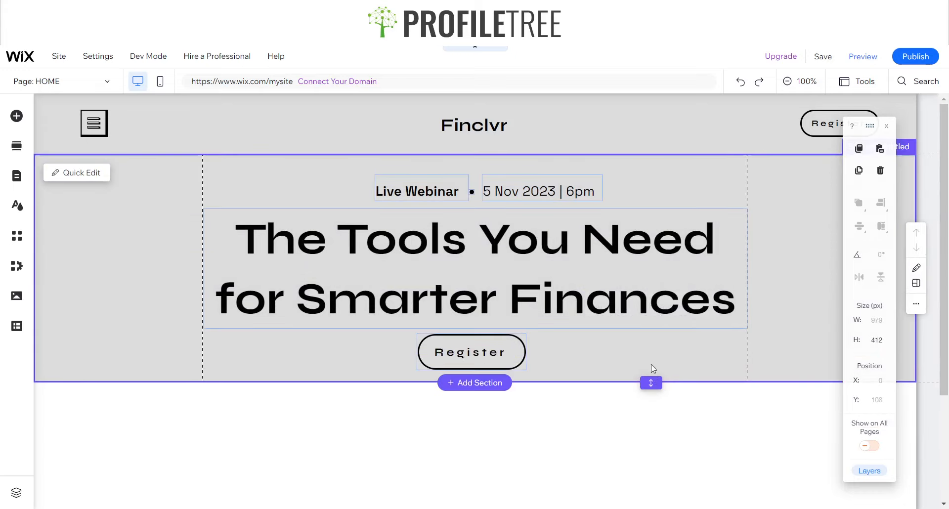
{"action": "left_click", "coordinate": [269, 420]}
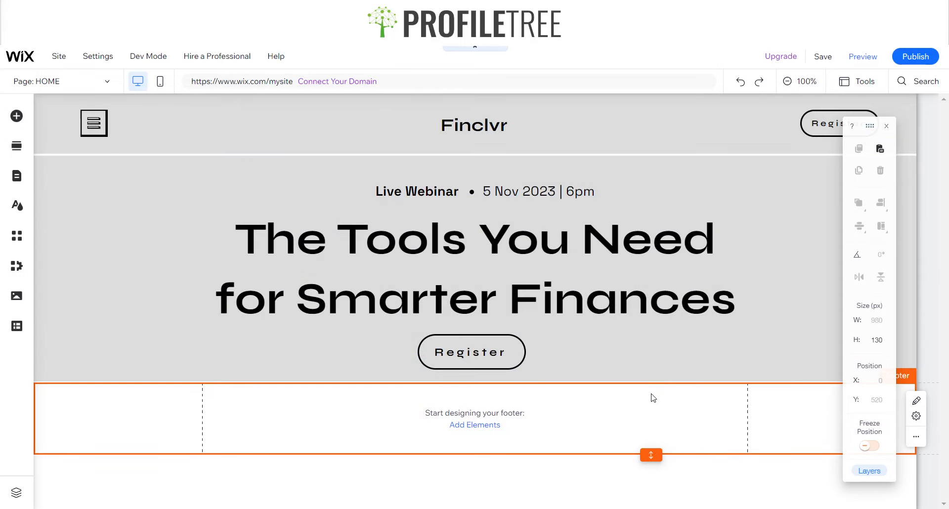
{"action": "left_click", "coordinate": [651, 381]}
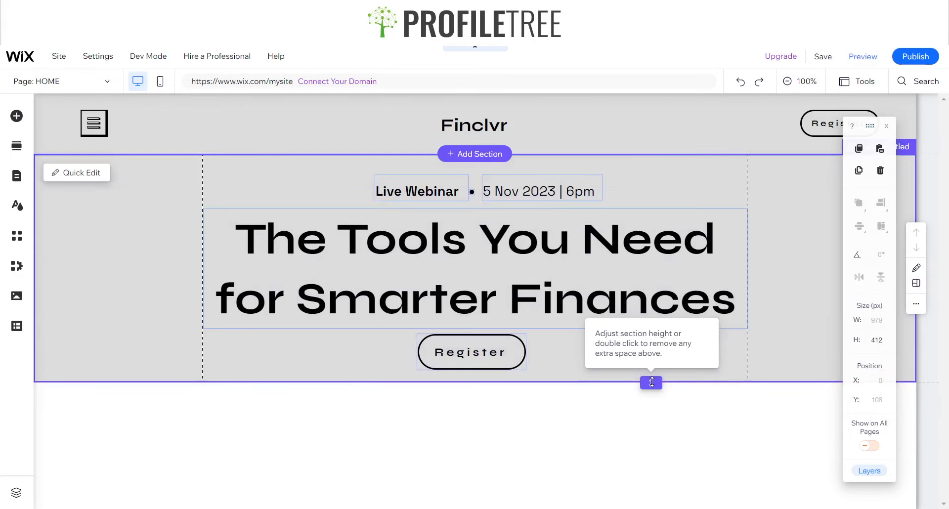
Step: Rename the hero section to 'Hero'
{"action": "left_click", "coordinate": [808, 282]}
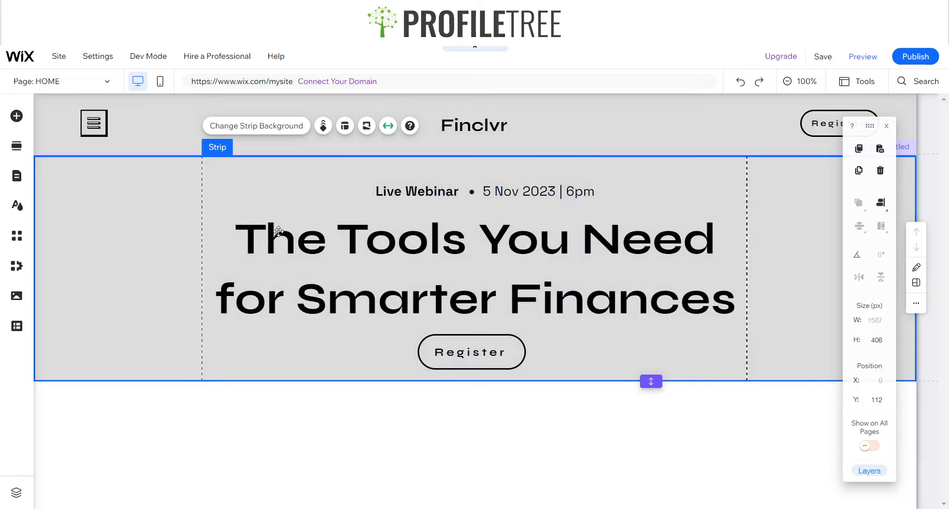
{"action": "left_click_drag", "start_coordinate": [870, 125], "coordinate": [863, 185]}
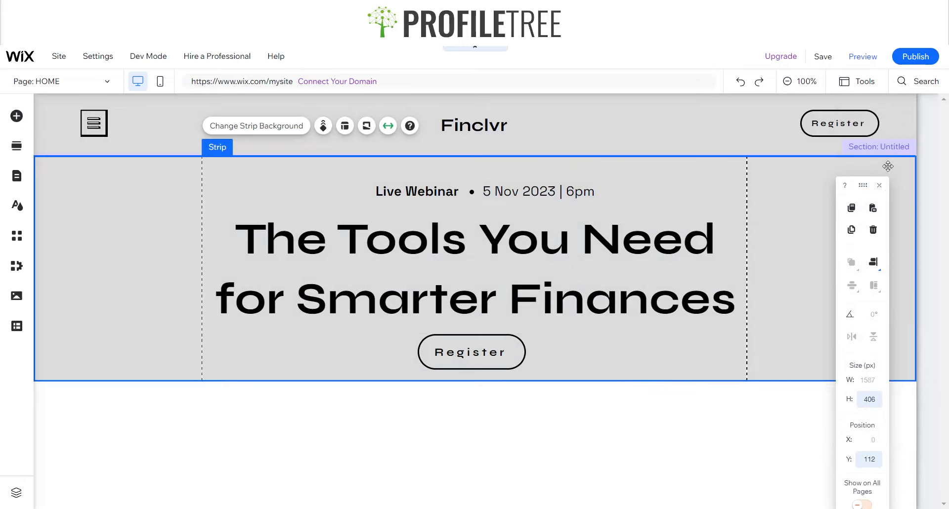
{"action": "left_click", "coordinate": [886, 146]}
{"action": "left_click", "coordinate": [908, 148]}
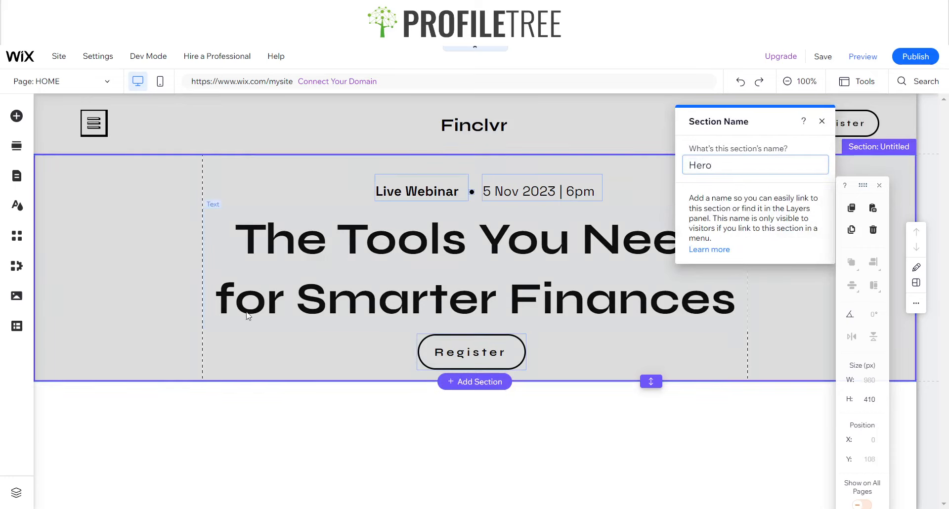
{"action": "left_click", "coordinate": [135, 314]}
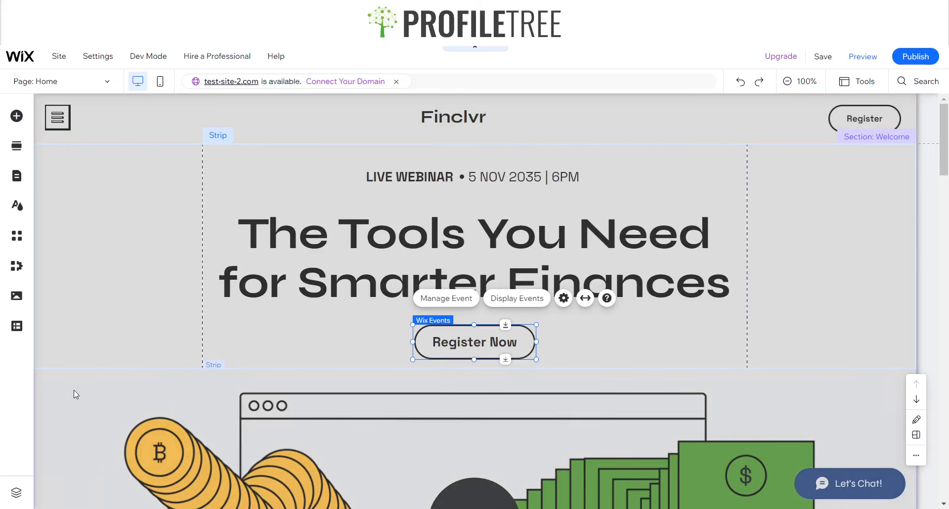
{"action": "left_click", "coordinate": [73, 390]}
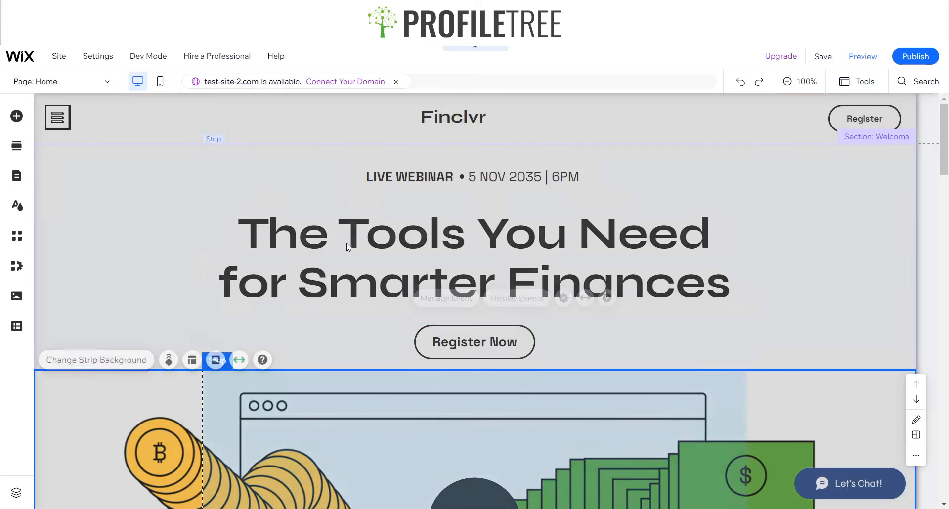
Step: Show the size and position toolbar to check the 406 px grey hero strip
{"action": "scroll", "coordinate": [349, 246], "scroll_direction": "down", "scroll_amount": 6}
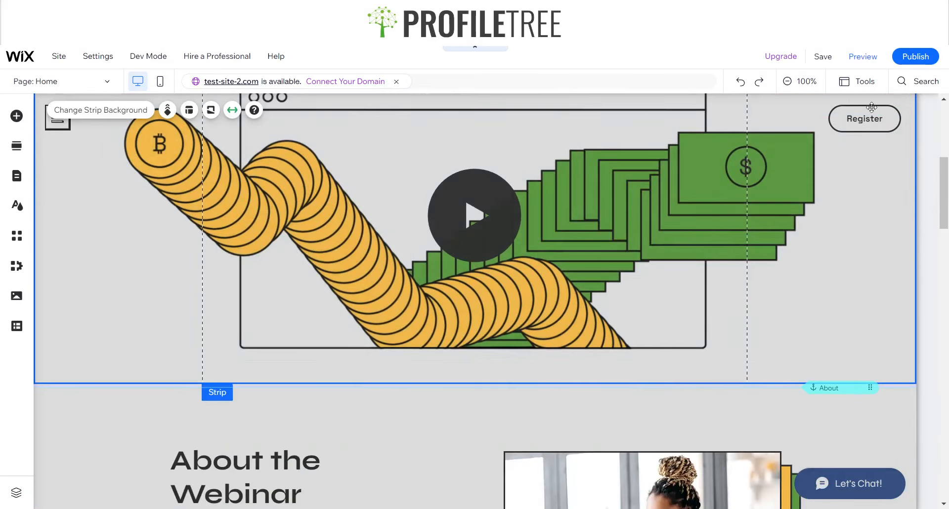
{"action": "scroll", "coordinate": [242, 244], "scroll_direction": "up", "scroll_amount": 4}
{"action": "scroll", "coordinate": [306, 234], "scroll_direction": "down", "scroll_amount": 4}
{"action": "scroll", "coordinate": [296, 247], "scroll_direction": "up", "scroll_amount": 3}
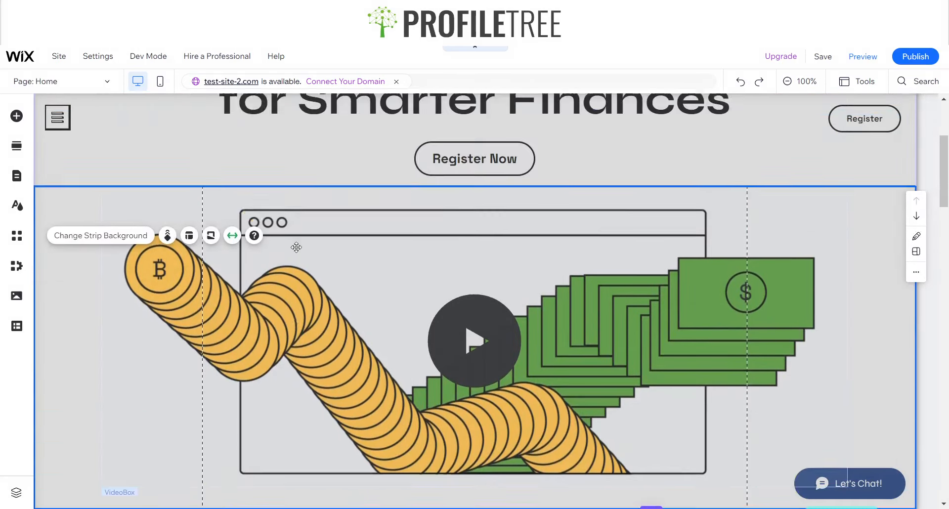
{"action": "scroll", "coordinate": [296, 247], "scroll_direction": "up", "scroll_amount": 1}
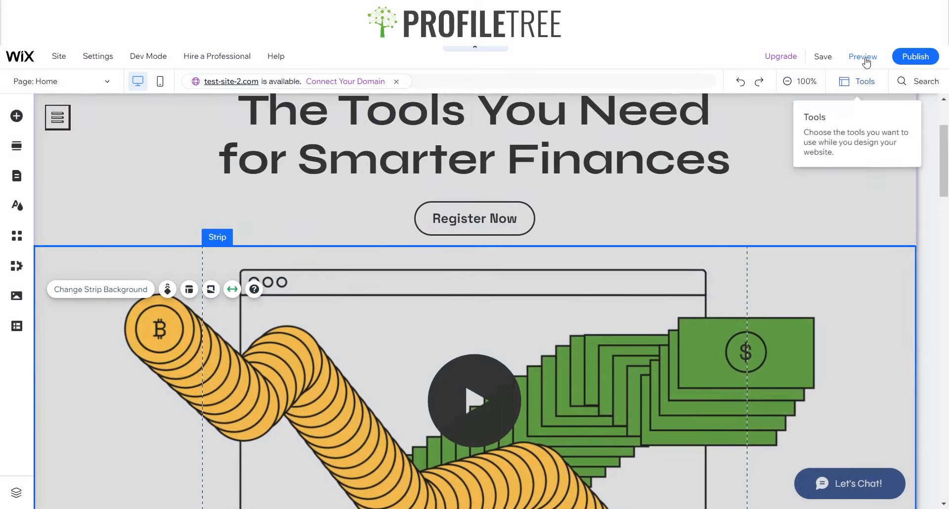
{"action": "left_click", "coordinate": [858, 82]}
{"action": "left_click", "coordinate": [847, 118]}
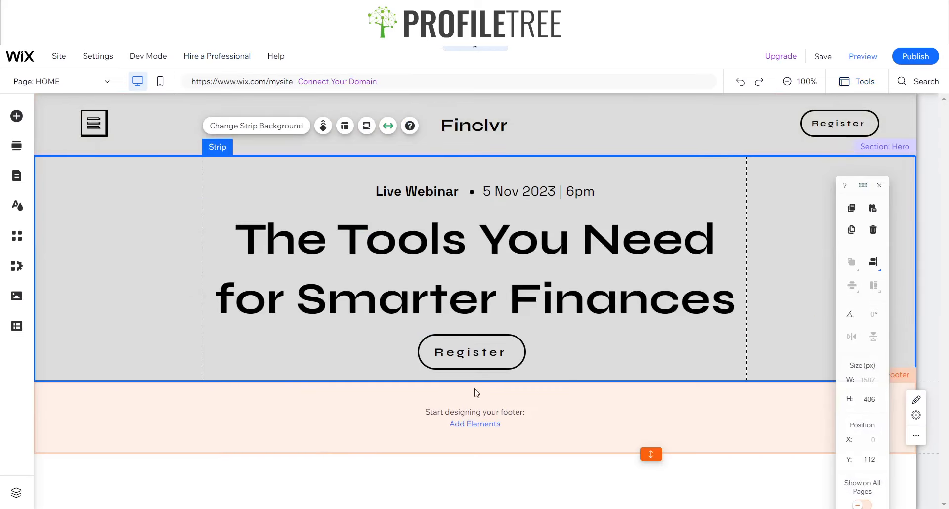
Step: Add a blank section below the hero
{"action": "left_click", "coordinate": [466, 384]}
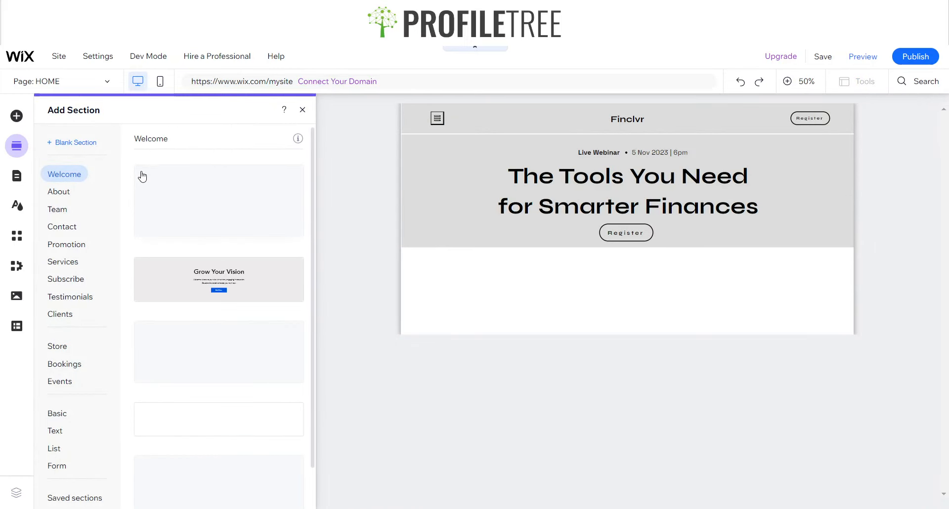
{"action": "left_click", "coordinate": [90, 145]}
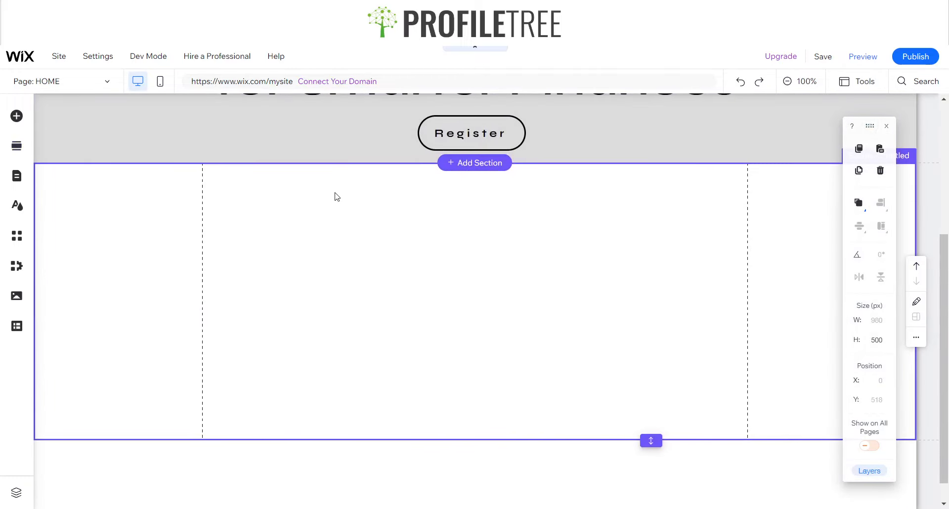
{"action": "scroll", "coordinate": [267, 192], "scroll_direction": "up", "scroll_amount": 3}
Step: Nudge the hero strip slightly upward, then select the new empty section
{"action": "left_click", "coordinate": [134, 171]}
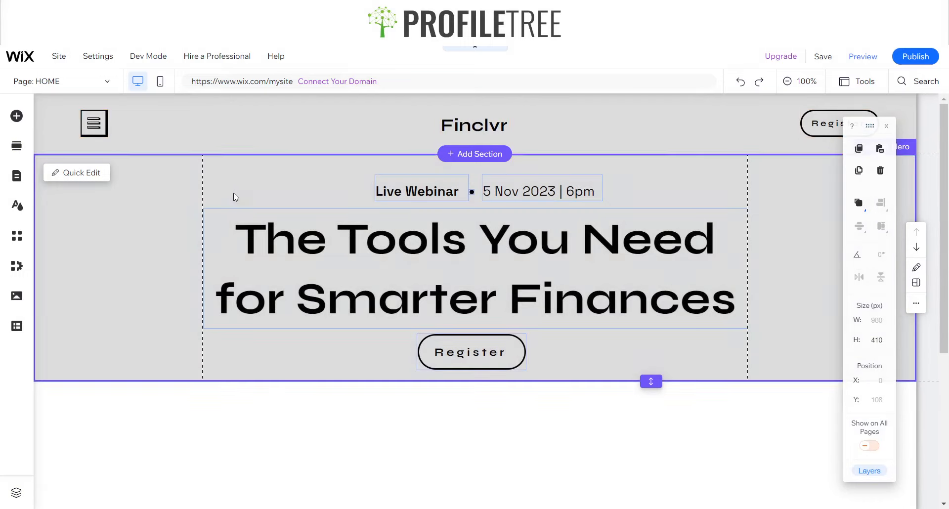
{"action": "left_click_drag", "start_coordinate": [149, 199], "coordinate": [150, 200]}
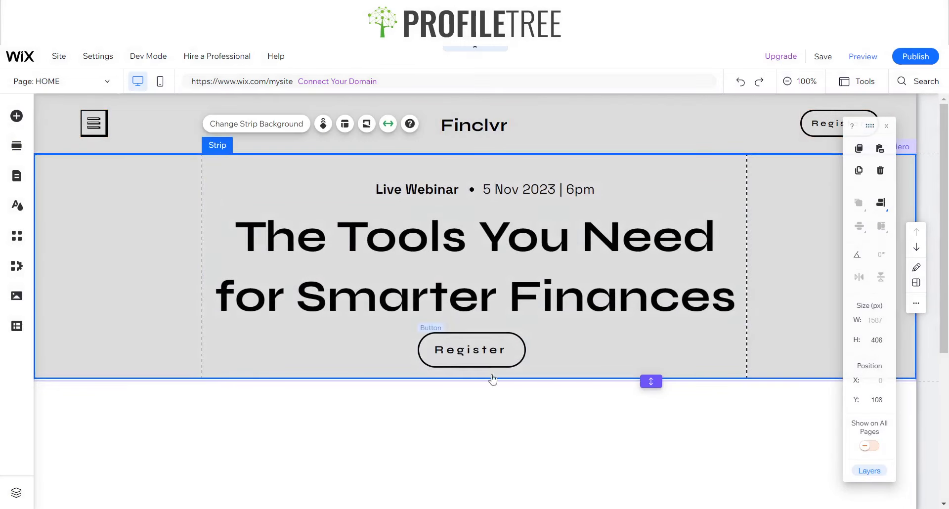
{"action": "left_click", "coordinate": [637, 379]}
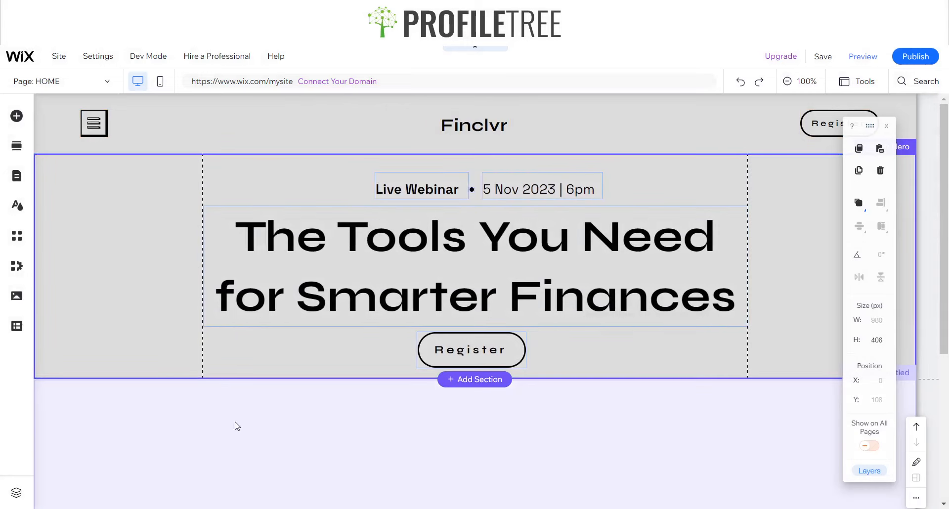
{"action": "left_click", "coordinate": [193, 404]}
Step: Add a classic black strip below the hero and set its height to 582 px
{"action": "left_click", "coordinate": [17, 116]}
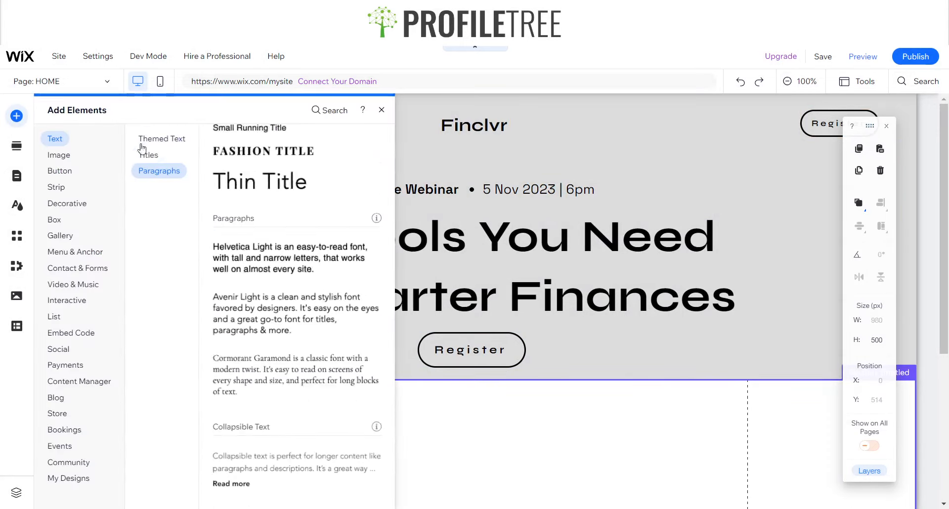
{"action": "left_click", "coordinate": [66, 189]}
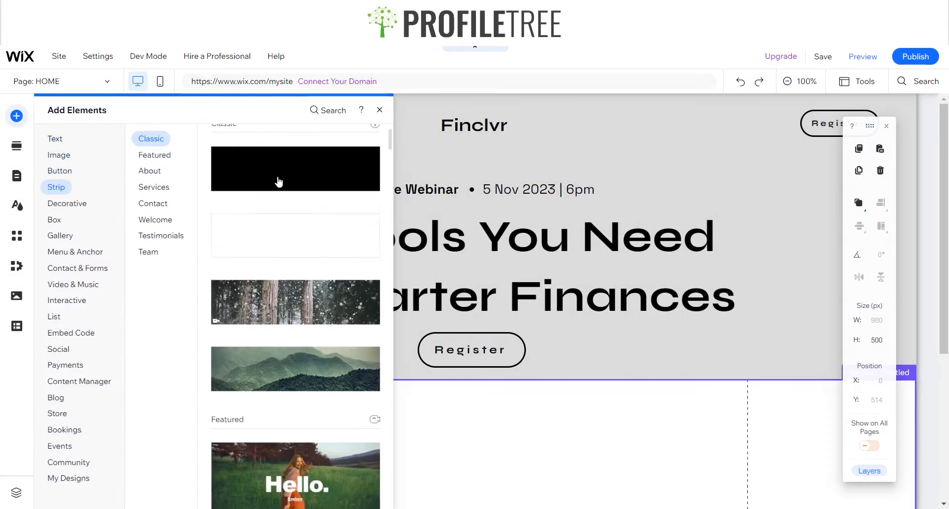
{"action": "left_click", "coordinate": [275, 180]}
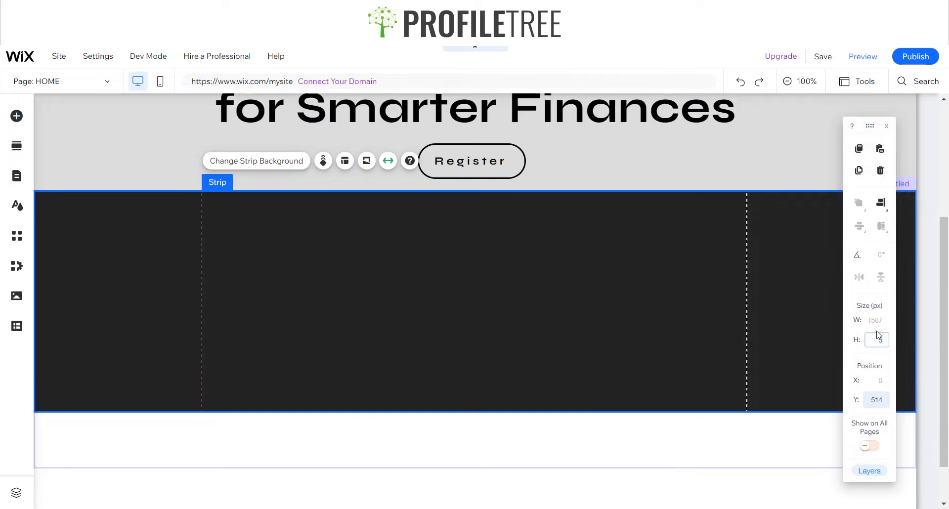
{"action": "key", "text": "Return"}
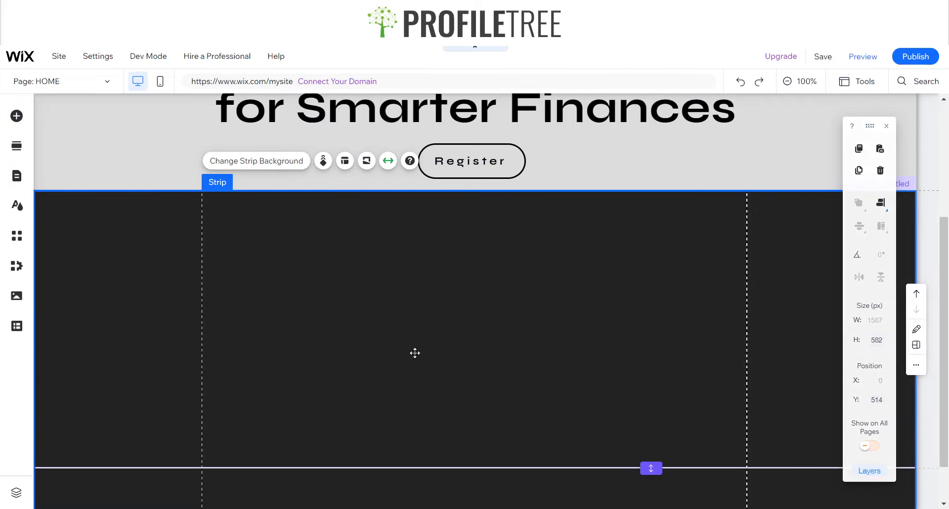
{"action": "key", "text": "ctrl+z"}
{"action": "left_click", "coordinate": [271, 455]}
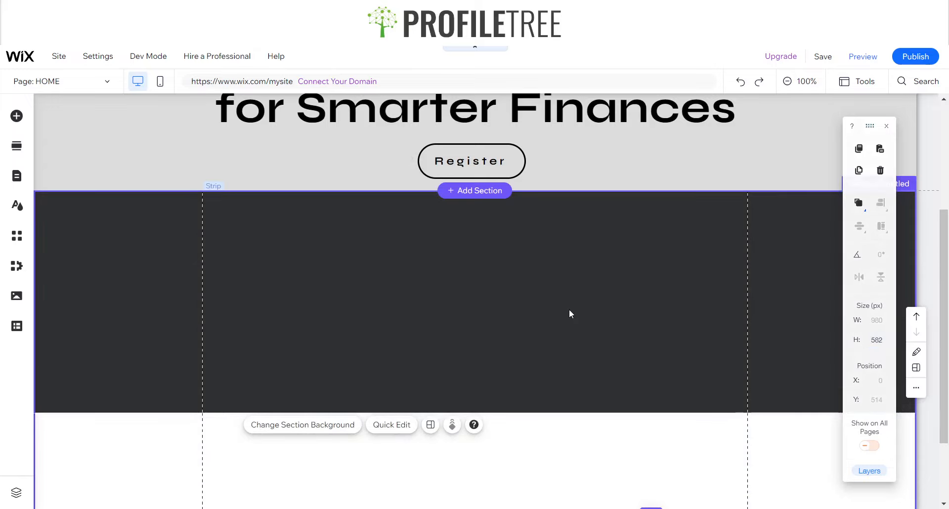
{"action": "left_click", "coordinate": [568, 309]}
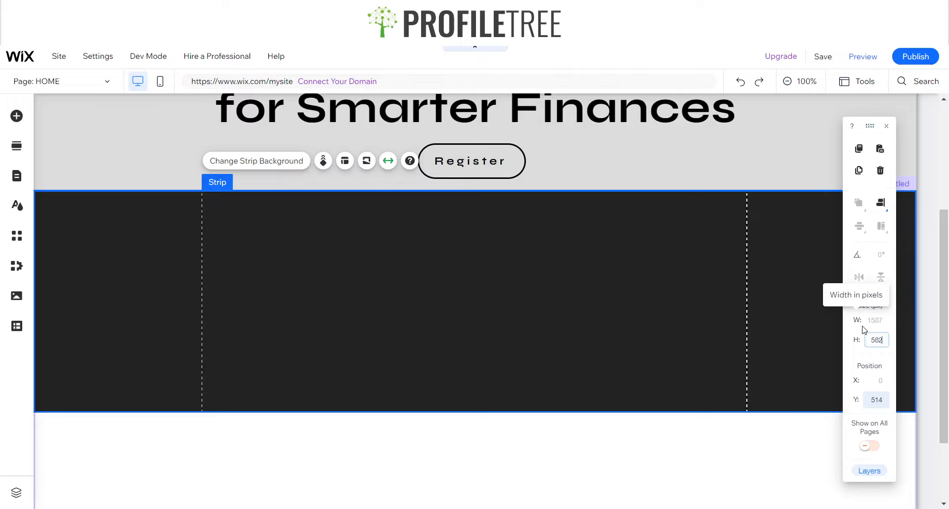
{"action": "key", "text": "Return"}
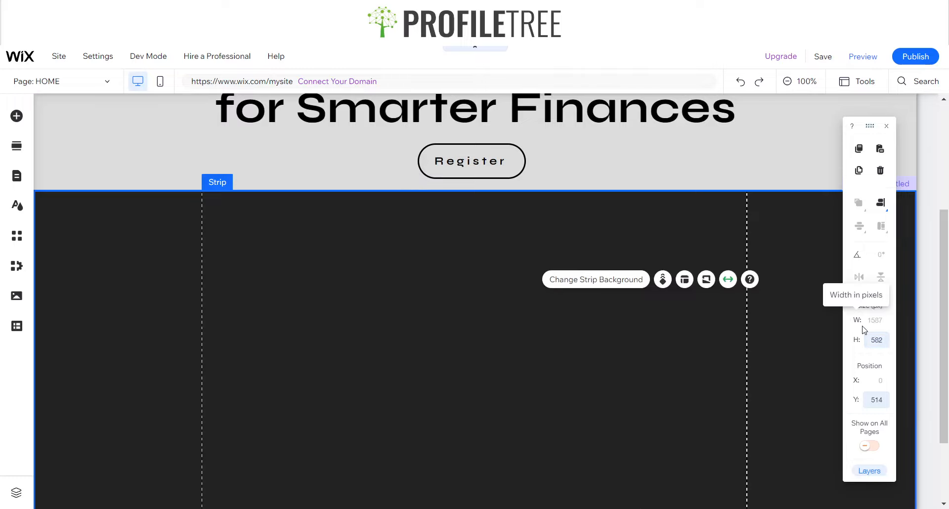
Step: Set the new strip's background colour to light grey #DCDCDC
{"action": "left_click", "coordinate": [578, 285]}
{"action": "left_click", "coordinate": [788, 291]}
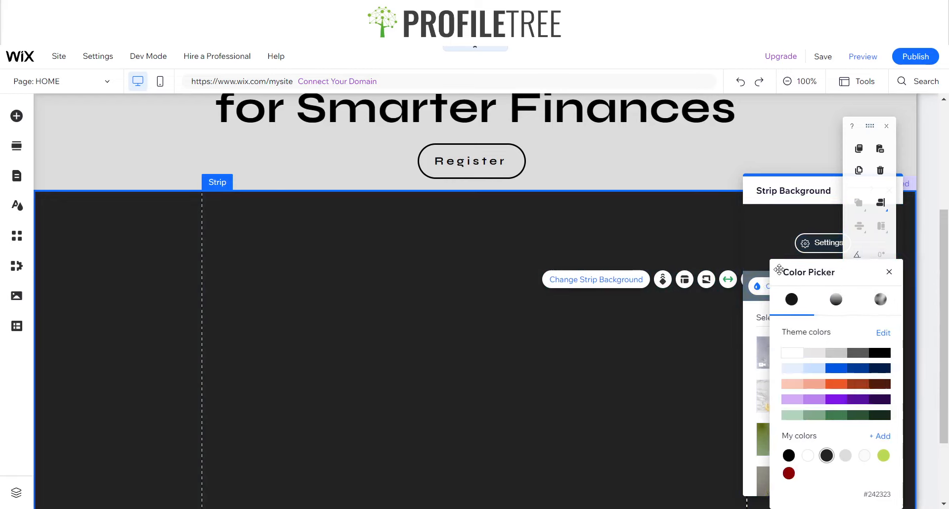
{"action": "left_click_drag", "start_coordinate": [786, 271], "coordinate": [376, 191]}
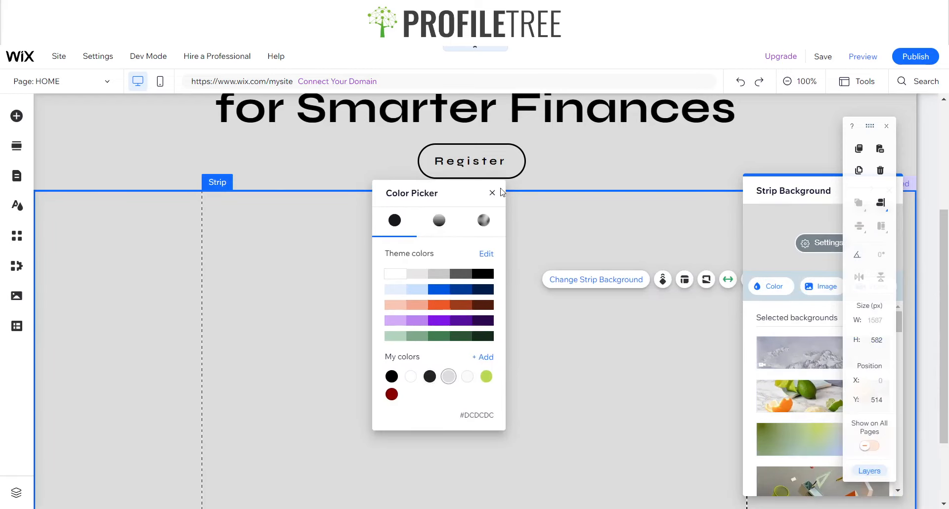
{"action": "left_click", "coordinate": [492, 192]}
{"action": "left_click_drag", "start_coordinate": [808, 187], "coordinate": [741, 128]}
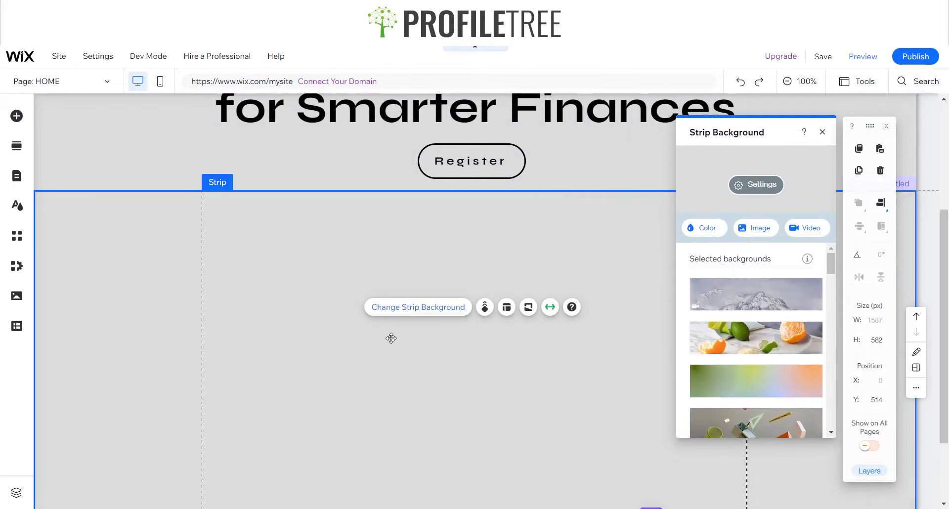
{"action": "left_click", "coordinate": [822, 132]}
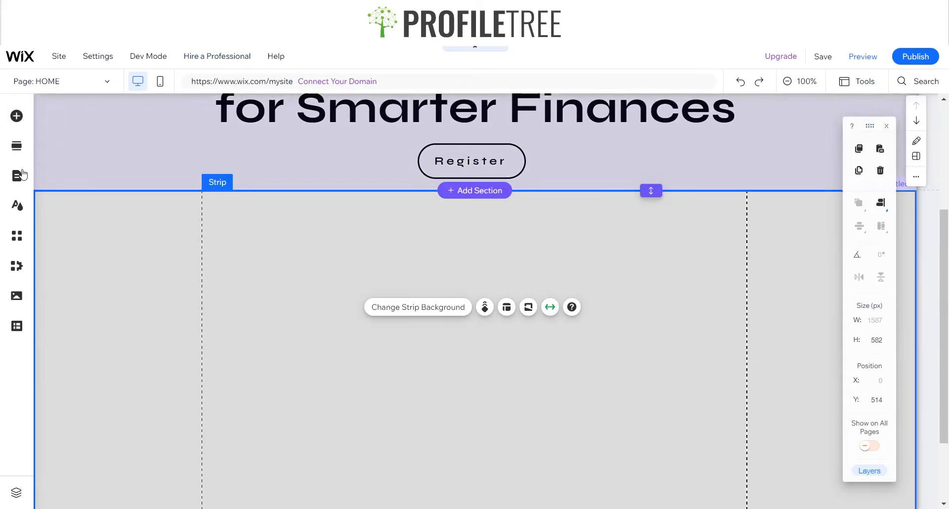
Step: Add a VideoBox from Video & Music and open its stock video library
{"action": "left_click", "coordinate": [16, 117]}
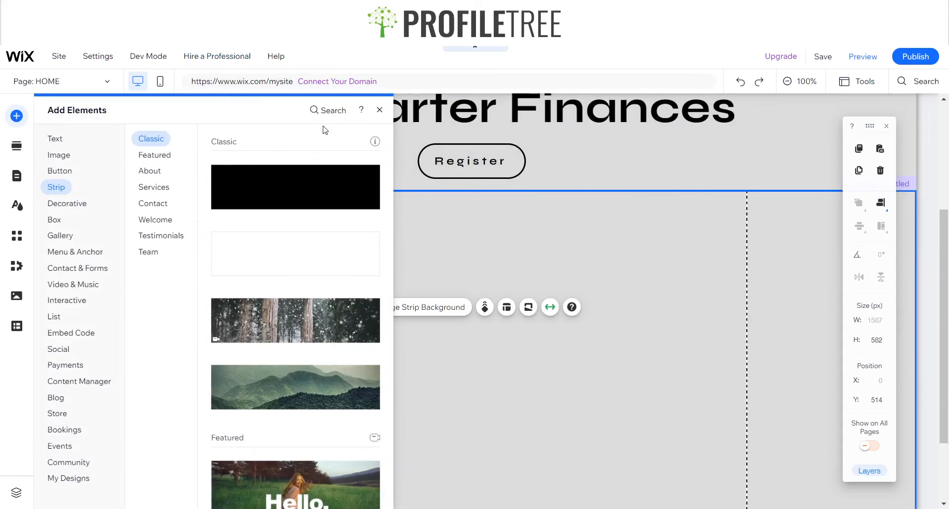
{"action": "left_click", "coordinate": [38, 221]}
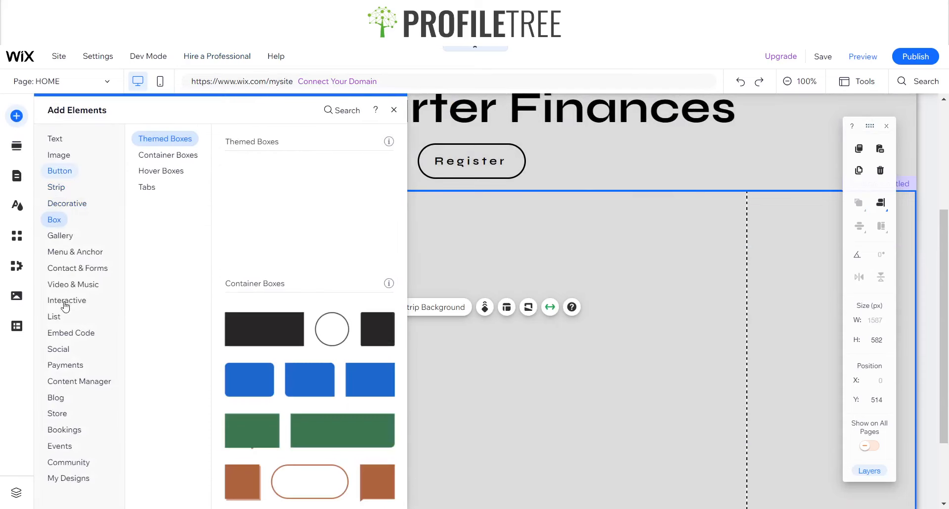
{"action": "left_click", "coordinate": [69, 293]}
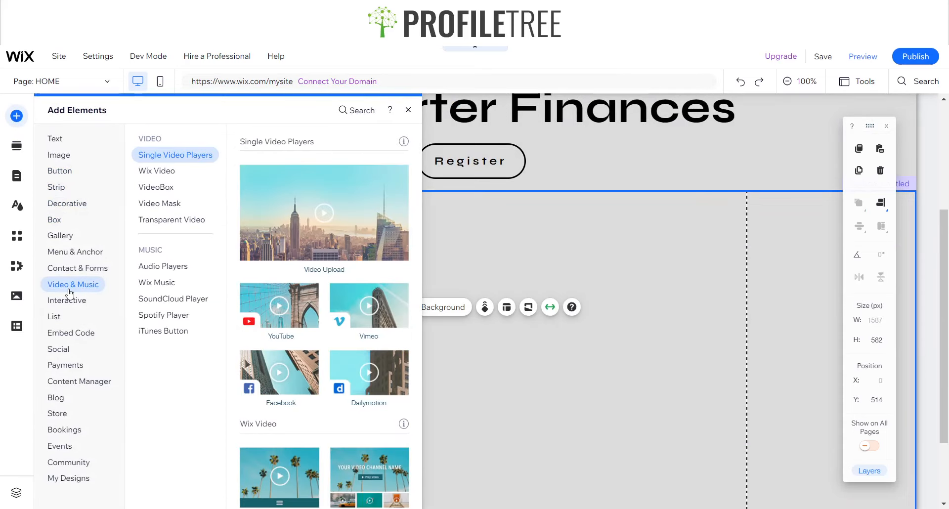
{"action": "left_click", "coordinate": [166, 171]}
{"action": "left_click", "coordinate": [166, 188]}
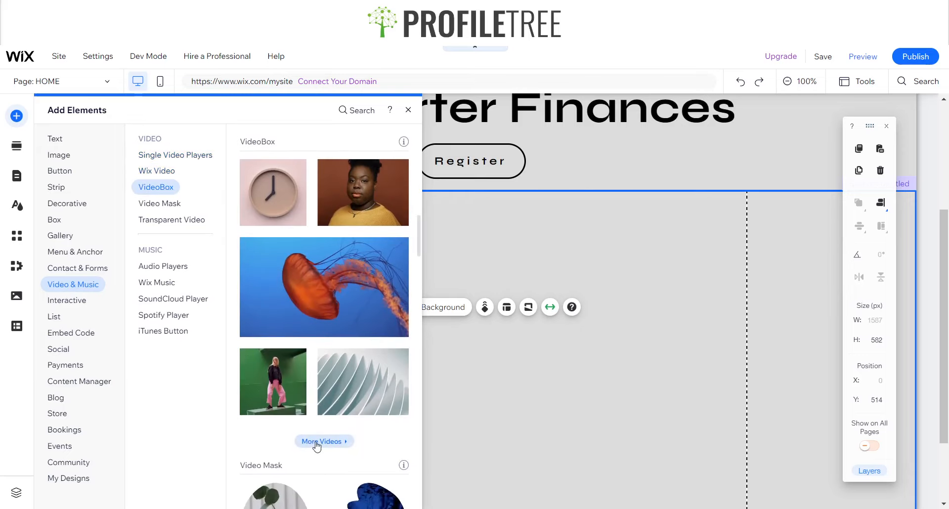
{"action": "left_click", "coordinate": [319, 443]}
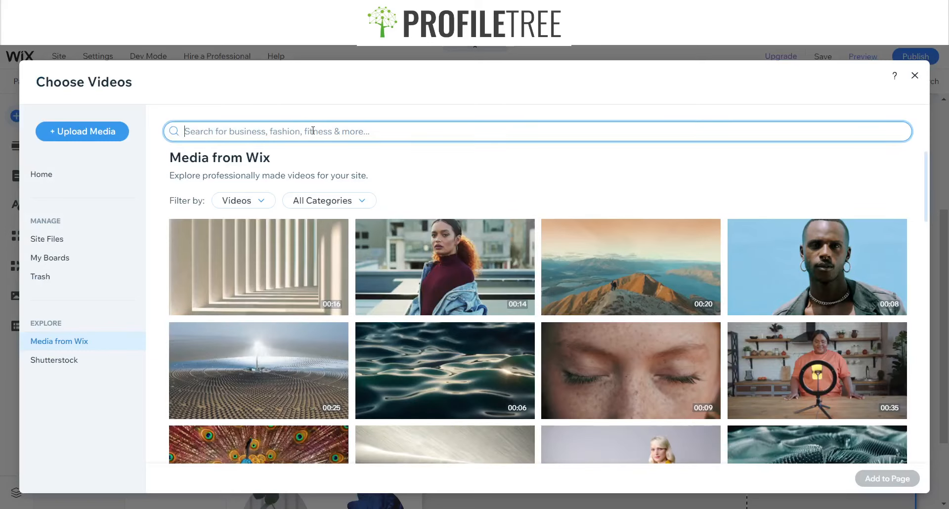
Step: Search the stock videos for 'Bitcoin' and select the Money clip
{"action": "type", "text": "Bitcoin"}
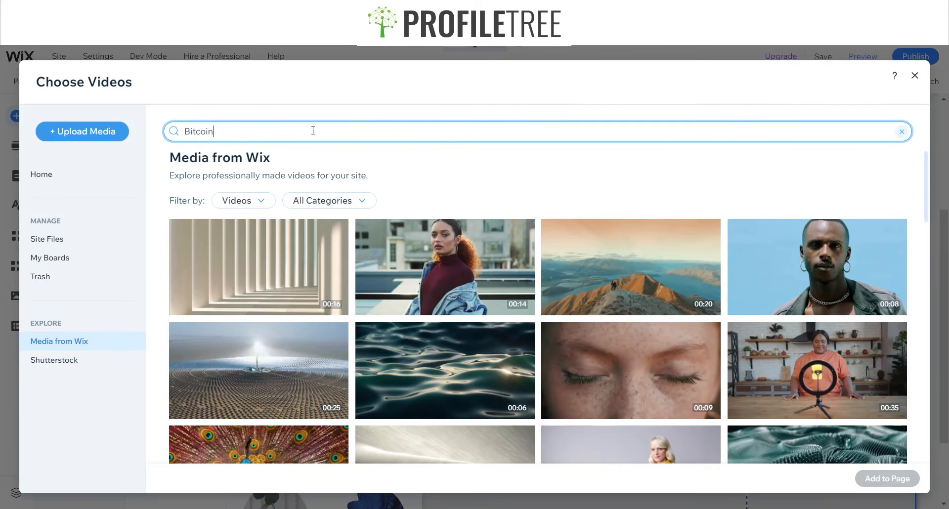
{"action": "key", "text": "Return"}
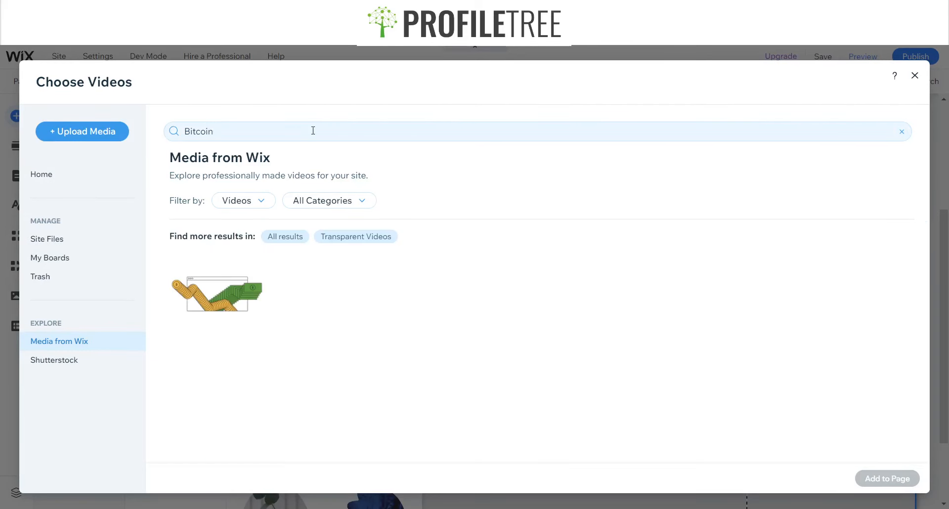
{"action": "mouse_move", "coordinate": [243, 295]}
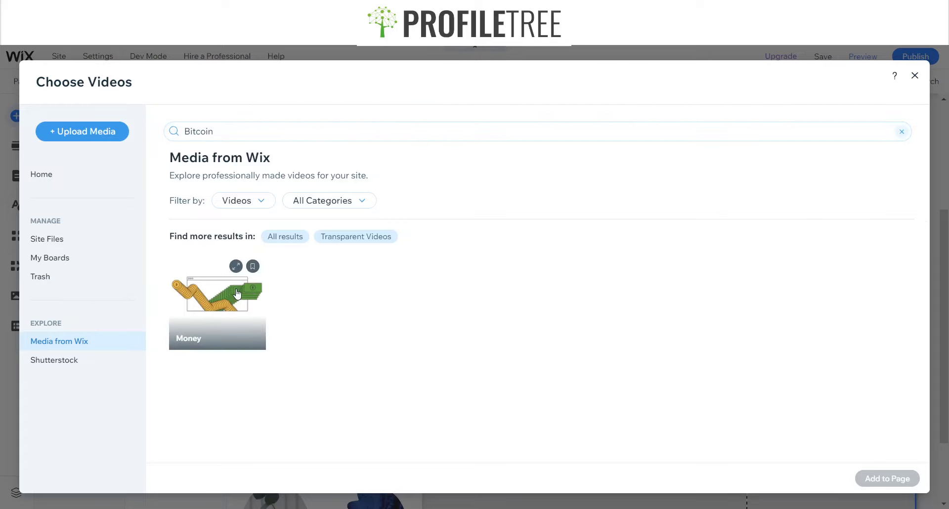
{"action": "left_click", "coordinate": [246, 303]}
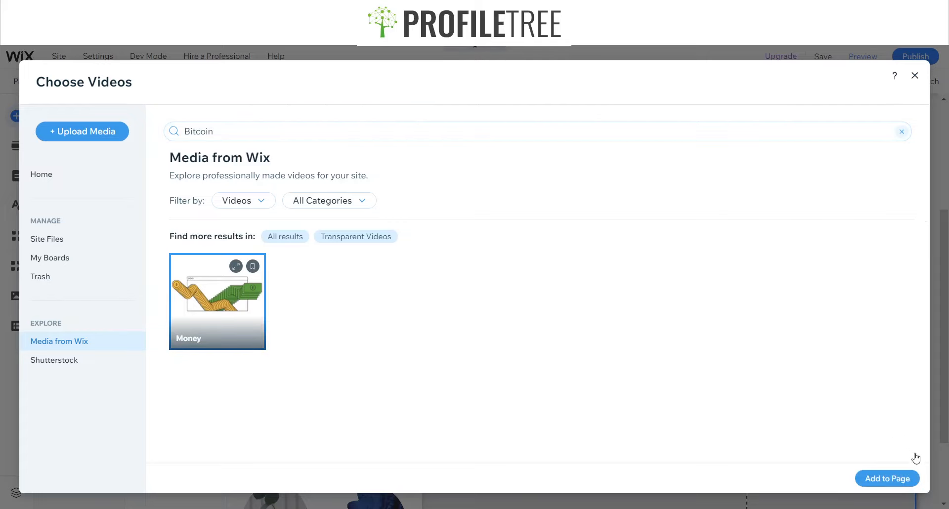
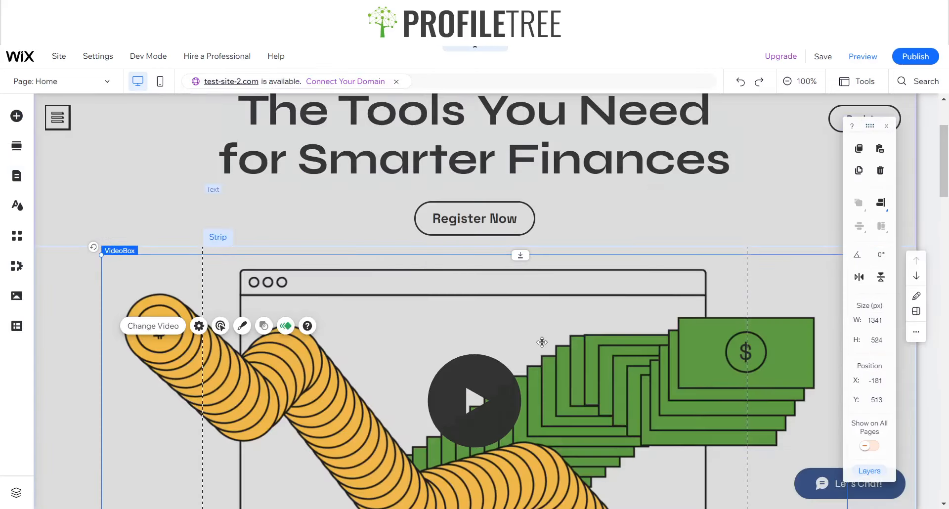
Step: Size the video box to 524 px high and 1341 px wide, and move it up-left in the strip
{"action": "left_click", "coordinate": [568, 348]}
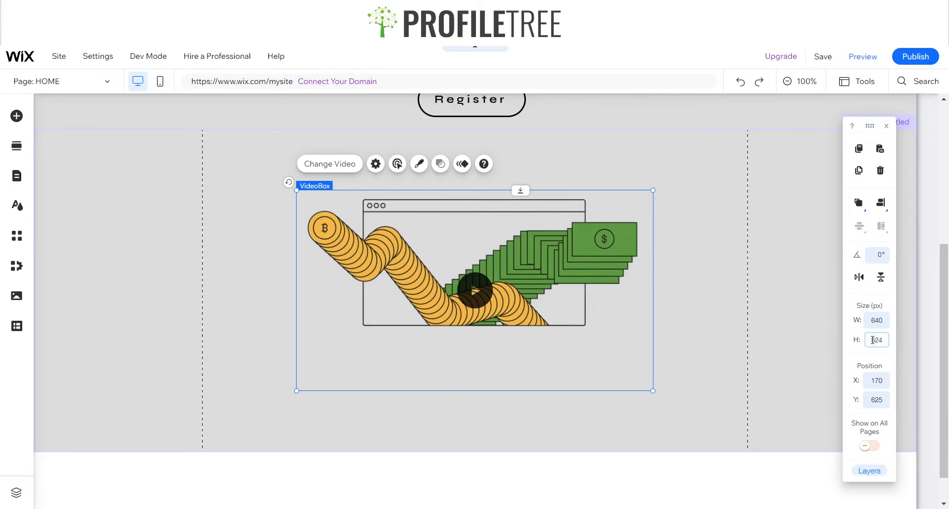
{"action": "key", "text": "Return"}
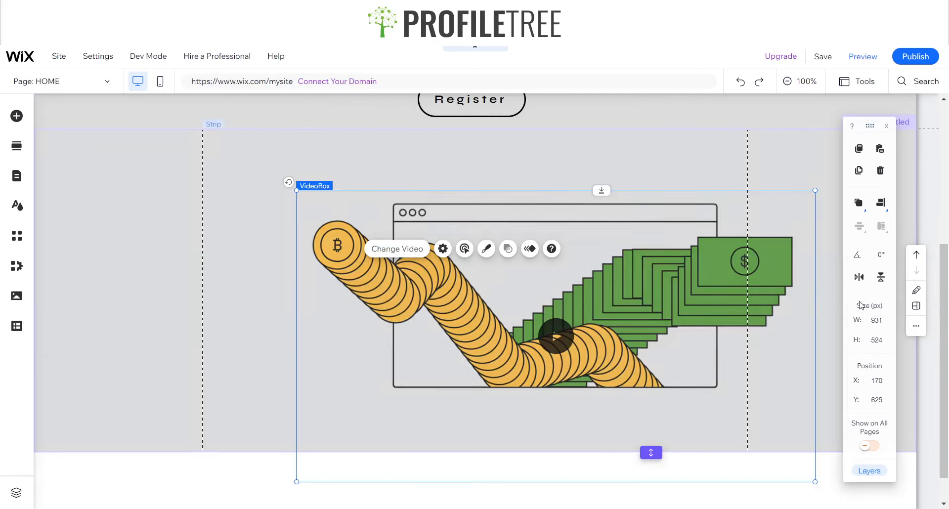
{"action": "left_click", "coordinate": [873, 320]}
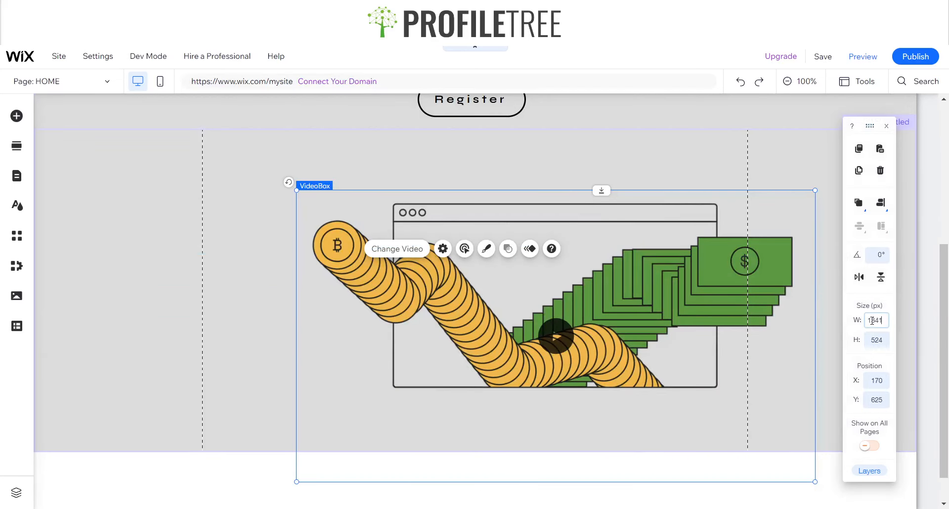
{"action": "type", "text": "1341"}
{"action": "key", "text": "Return"}
{"action": "left_click_drag", "start_coordinate": [626, 318], "coordinate": [451, 256]}
{"action": "left_click", "coordinate": [111, 273]}
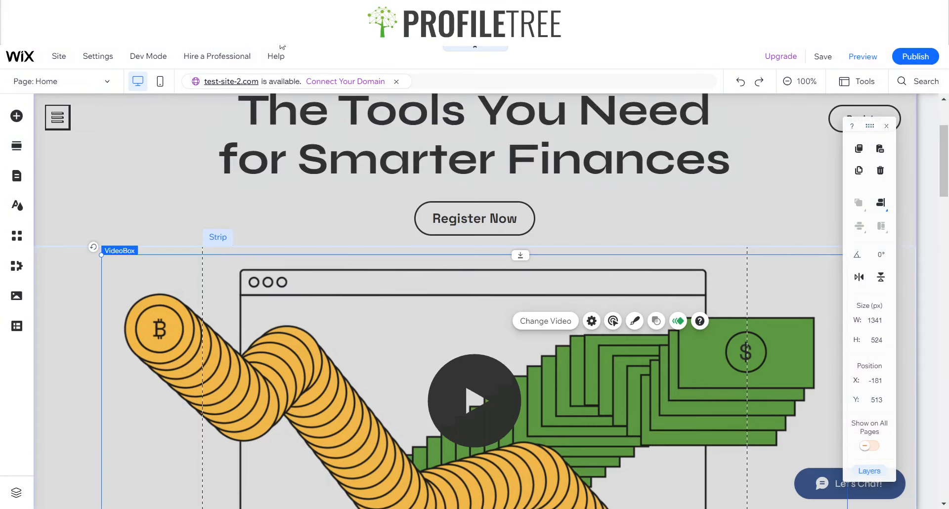
{"action": "scroll", "coordinate": [331, 256], "scroll_direction": "down", "scroll_amount": 4}
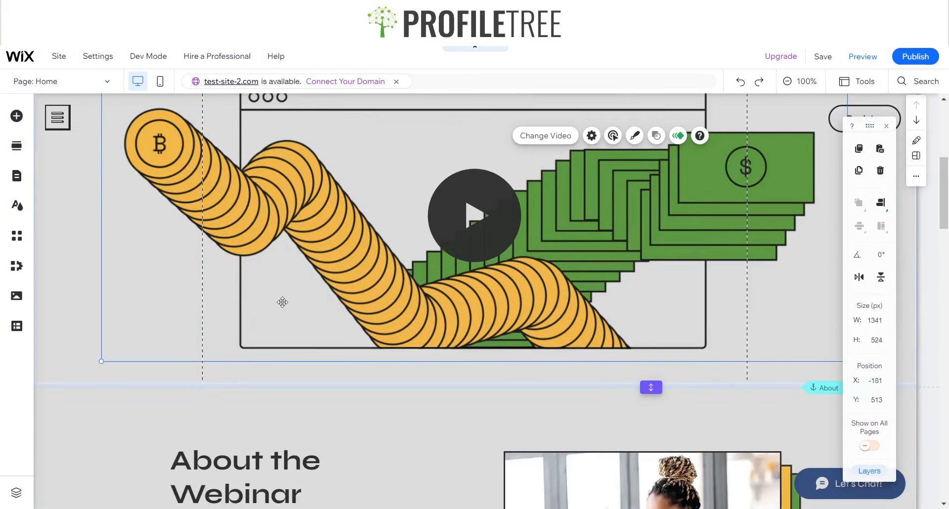
{"action": "left_click", "coordinate": [69, 322]}
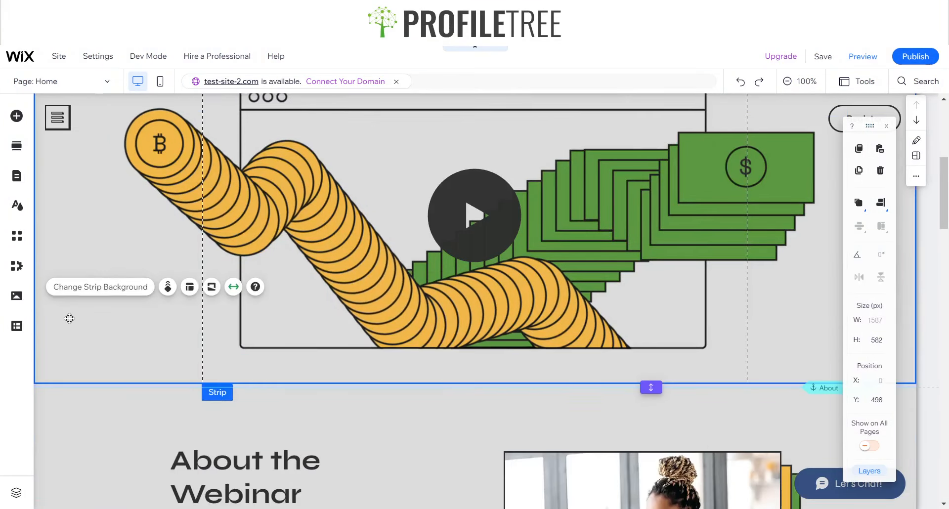
{"action": "left_click", "coordinate": [484, 324]}
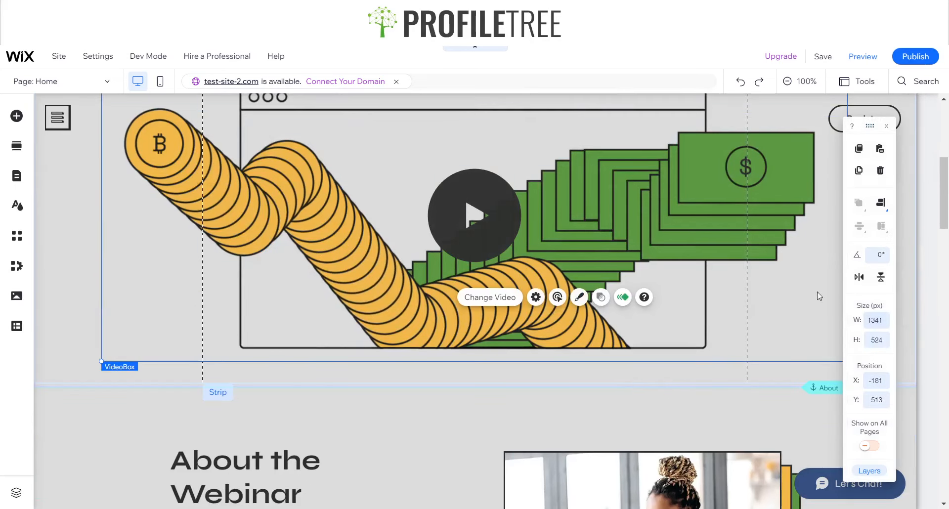
{"action": "scroll", "coordinate": [725, 267], "scroll_direction": "up", "scroll_amount": 5}
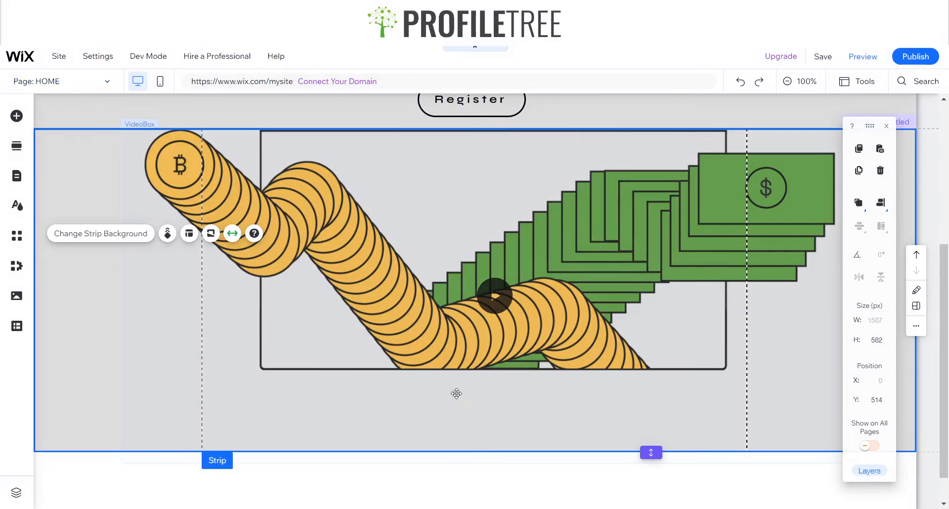
Step: Nudge the video left and down and set the strip height to 600 px
{"action": "left_click", "coordinate": [574, 424]}
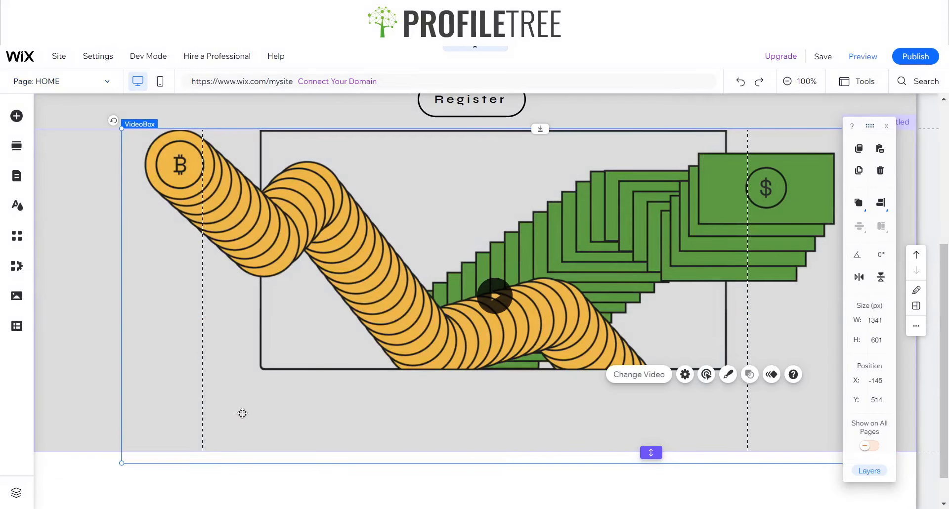
{"action": "left_click", "coordinate": [69, 396]}
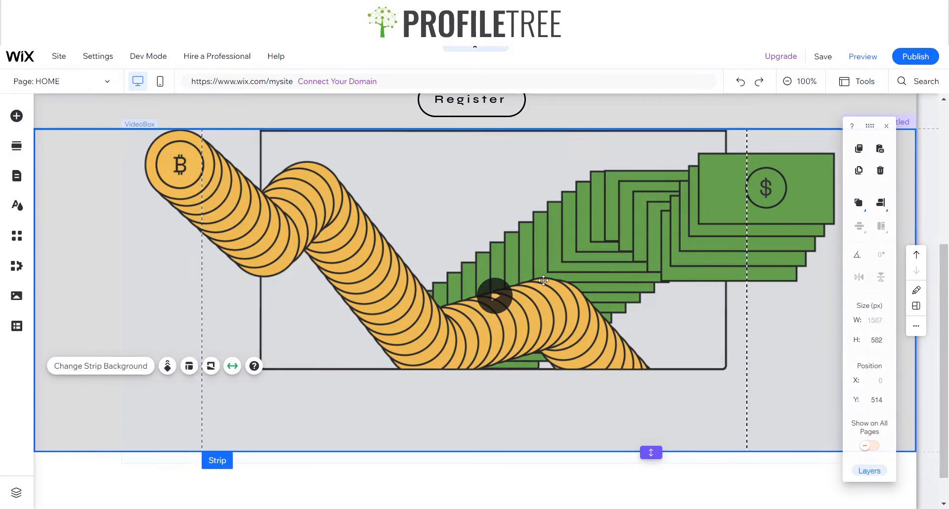
{"action": "mouse_move", "coordinate": [528, 289]}
{"action": "left_mouse_down"}
{"action": "mouse_move", "coordinate": [498, 290]}
{"action": "mouse_move", "coordinate": [519, 291]}
{"action": "left_mouse_up"}
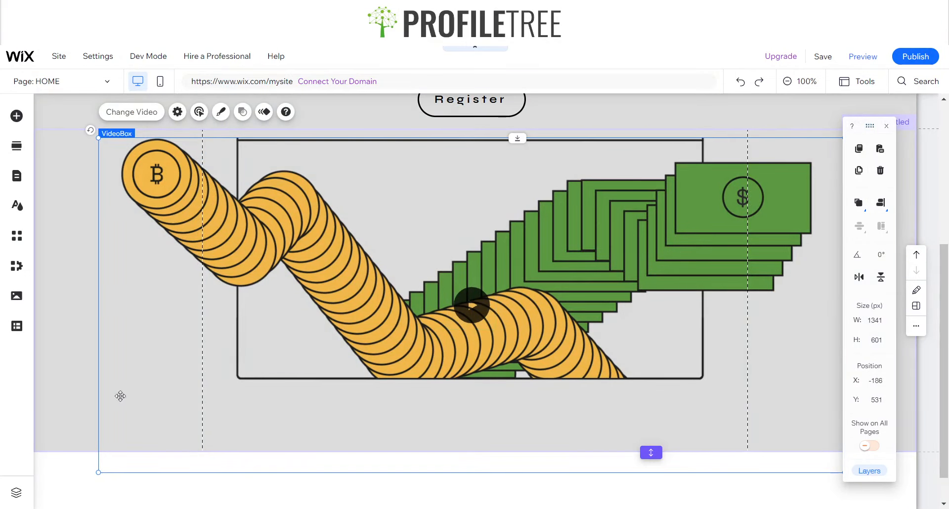
{"action": "left_click", "coordinate": [77, 390]}
{"action": "left_click", "coordinate": [883, 338]}
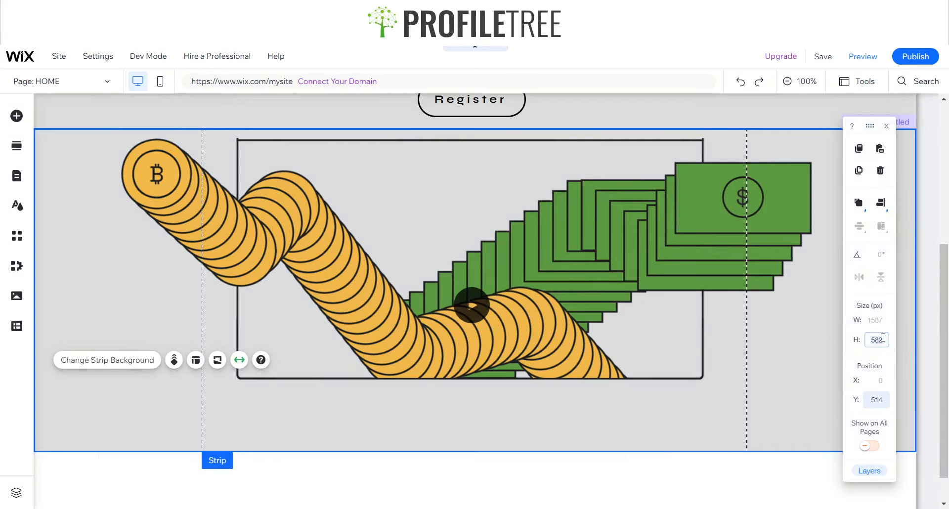
{"action": "type", "text": "600"}
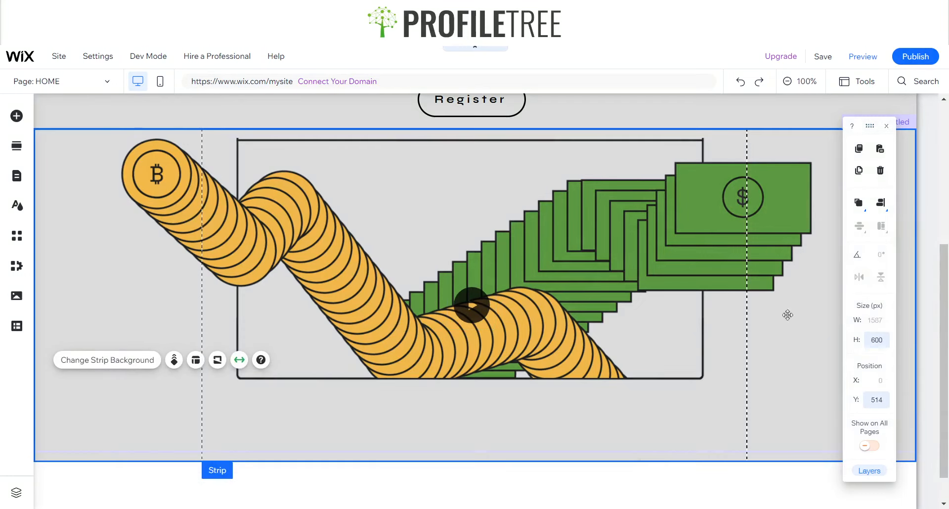
Step: Re-enter the video box's 524 px height and 1341 px width, undoing the last size change
{"action": "left_click", "coordinate": [203, 420]}
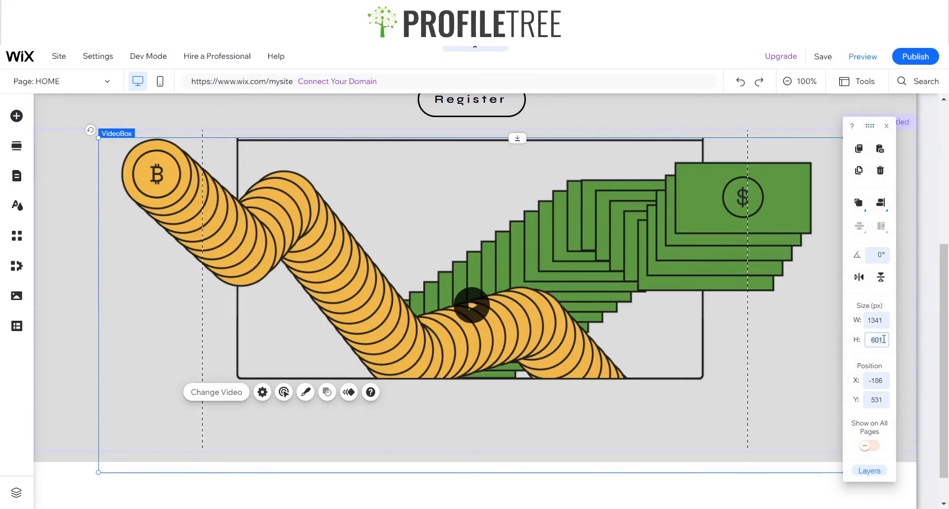
{"action": "left_click", "coordinate": [857, 363]}
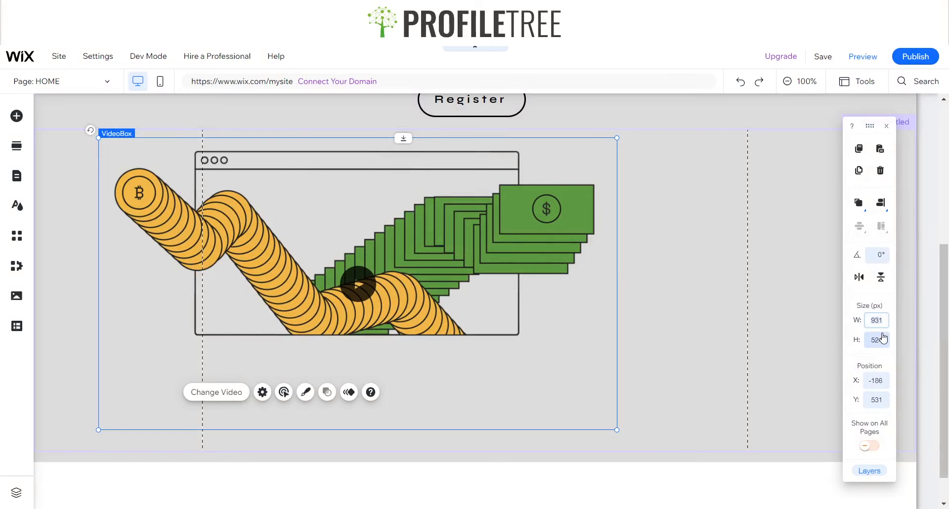
{"action": "key", "text": "Return"}
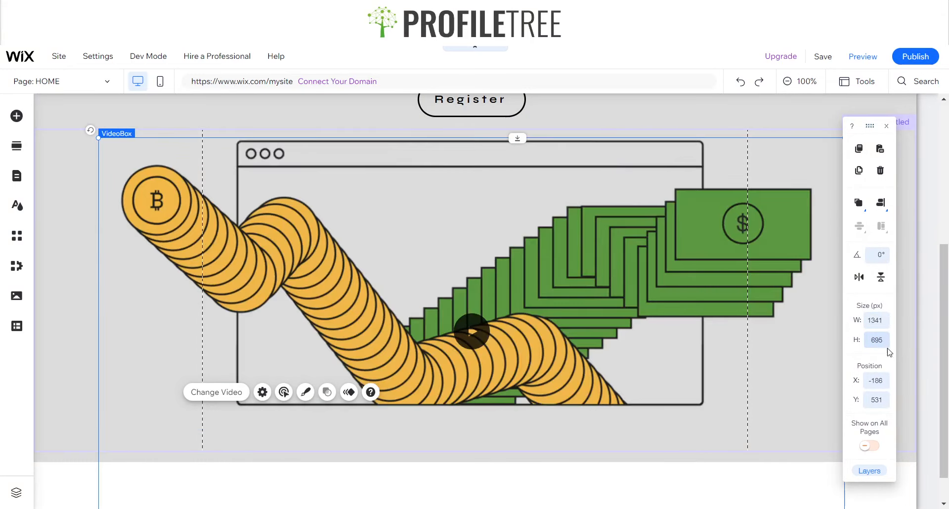
{"action": "left_click", "coordinate": [882, 341]}
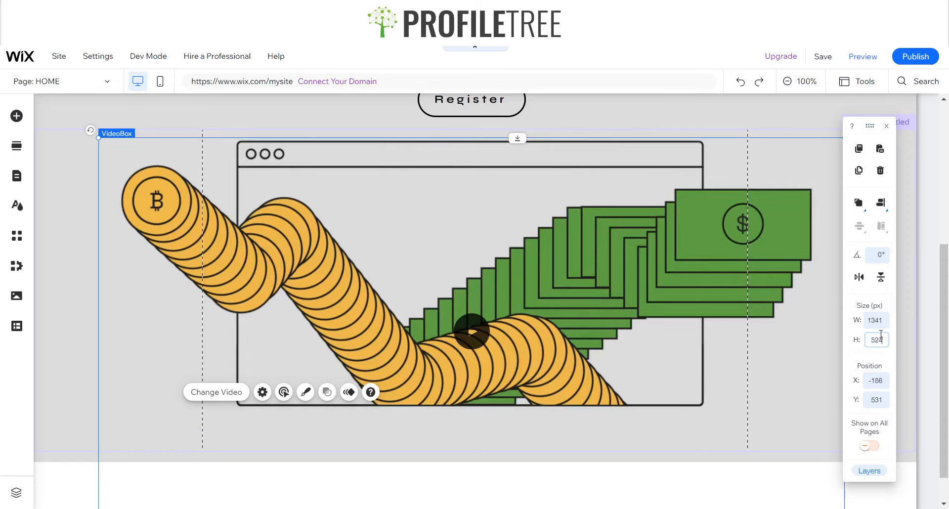
{"action": "key", "text": "Return"}
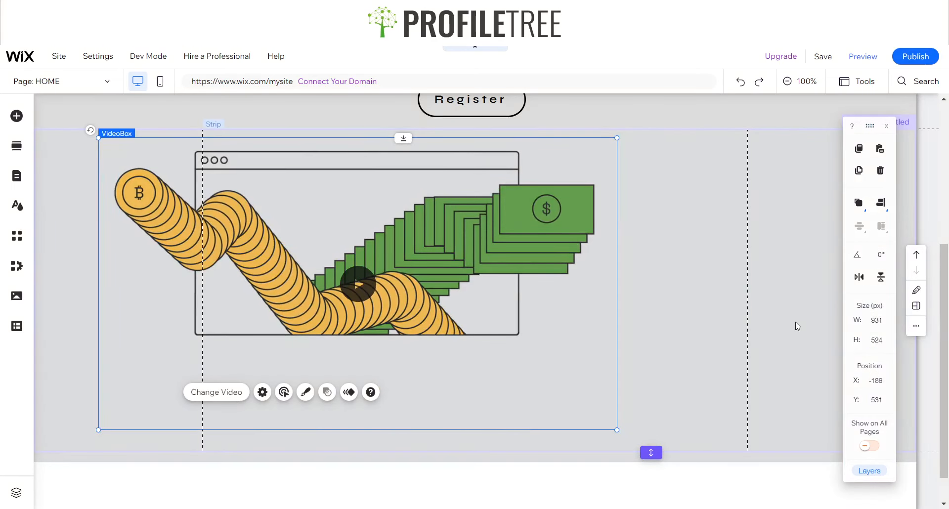
{"action": "key", "text": "ctrl+z"}
Step: Set the video box width to 1300 px, undoing a trial corner resize
{"action": "left_click", "coordinate": [880, 325]}
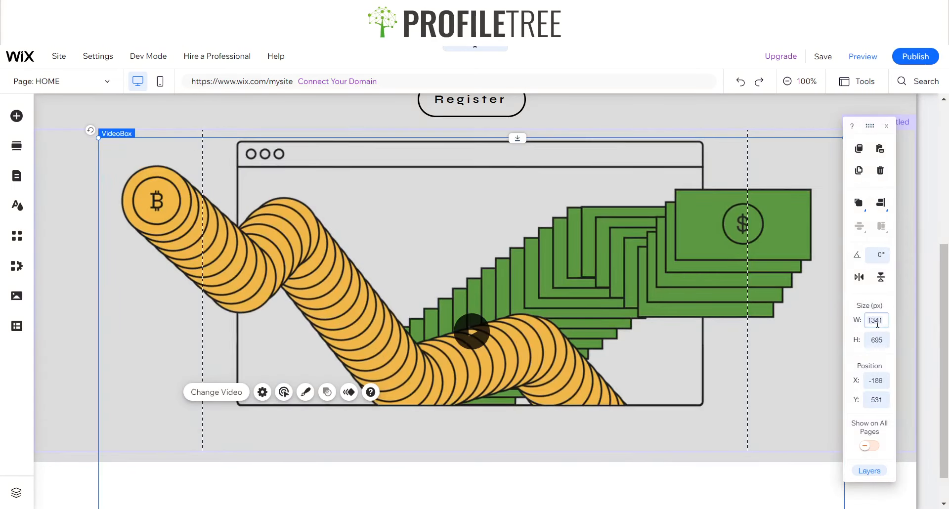
{"action": "type", "text": "1300"}
{"action": "key", "text": "Return"}
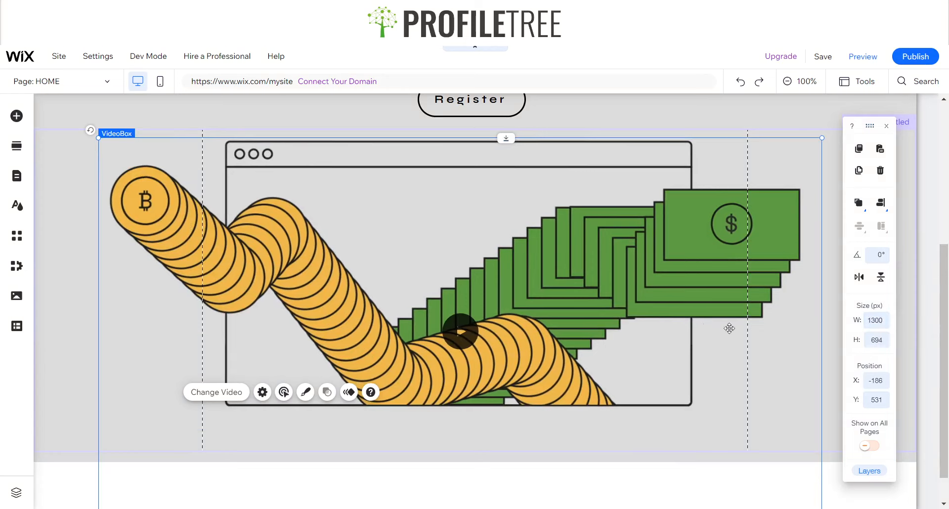
{"action": "scroll", "coordinate": [464, 415], "scroll_direction": "down", "scroll_amount": 1}
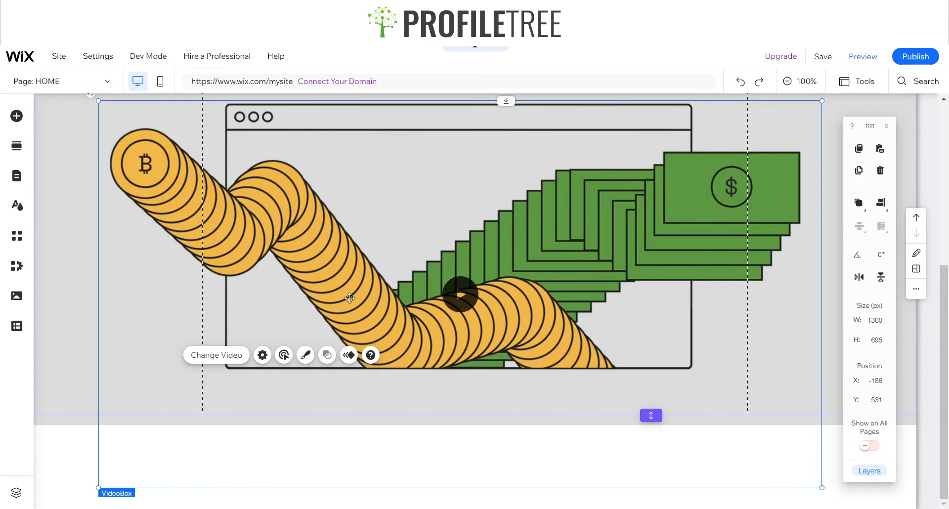
{"action": "scroll", "coordinate": [336, 301], "scroll_direction": "up", "scroll_amount": 2}
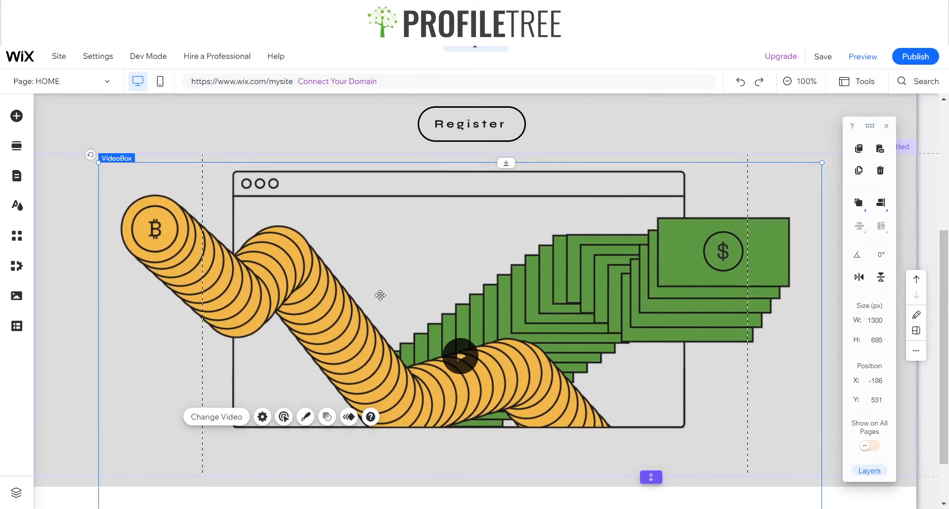
{"action": "scroll", "coordinate": [375, 293], "scroll_direction": "down", "scroll_amount": 2}
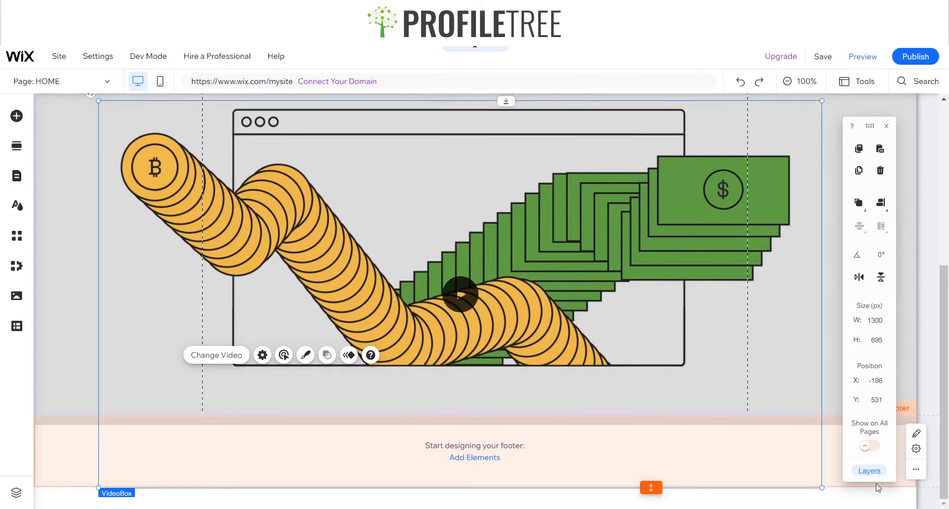
{"action": "left_click_drag", "start_coordinate": [823, 488], "coordinate": [824, 452]}
{"action": "key", "text": "ctrl+z"}
{"action": "scroll", "coordinate": [553, 234], "scroll_direction": "up", "scroll_amount": 2}
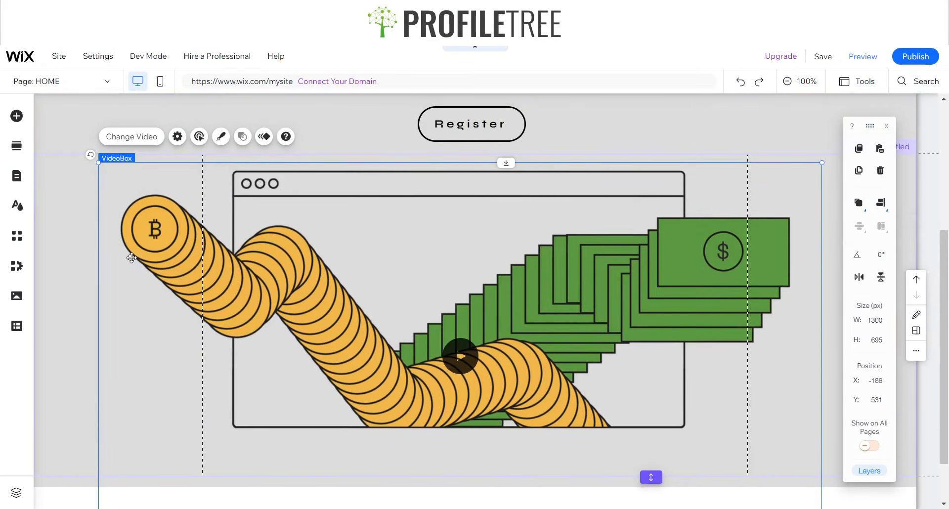
Step: Shift the video box slightly to the right within the strip
{"action": "left_click", "coordinate": [53, 236]}
{"action": "left_click", "coordinate": [428, 267]}
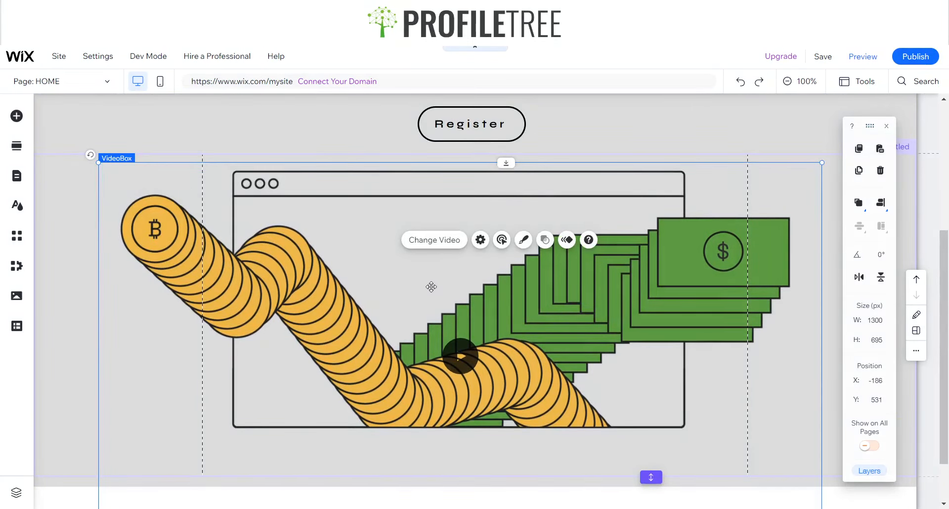
{"action": "mouse_move", "coordinate": [431, 287]}
{"action": "left_mouse_down"}
{"action": "mouse_move", "coordinate": [431, 299]}
{"action": "mouse_move", "coordinate": [445, 296]}
{"action": "left_mouse_up"}
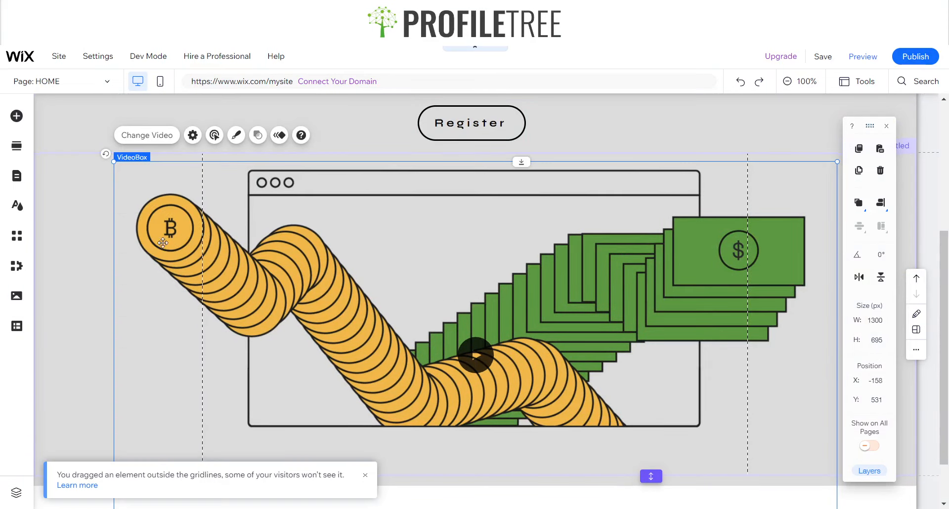
Step: Set the strip holding the video to 700 px tall
{"action": "scroll", "coordinate": [163, 243], "scroll_direction": "down", "scroll_amount": 1}
{"action": "left_click", "coordinate": [82, 253]}
{"action": "left_click", "coordinate": [874, 341]}
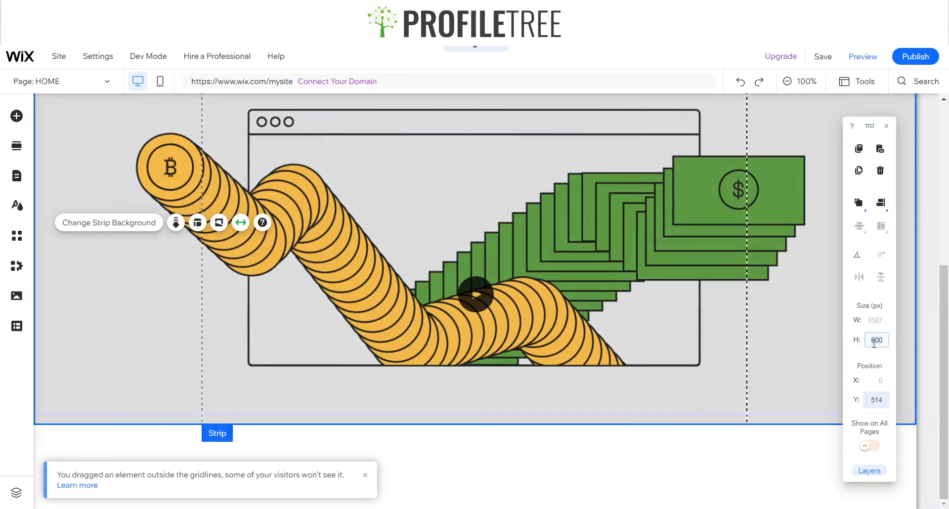
{"action": "type", "text": "70"}
{"action": "key", "text": "Return"}
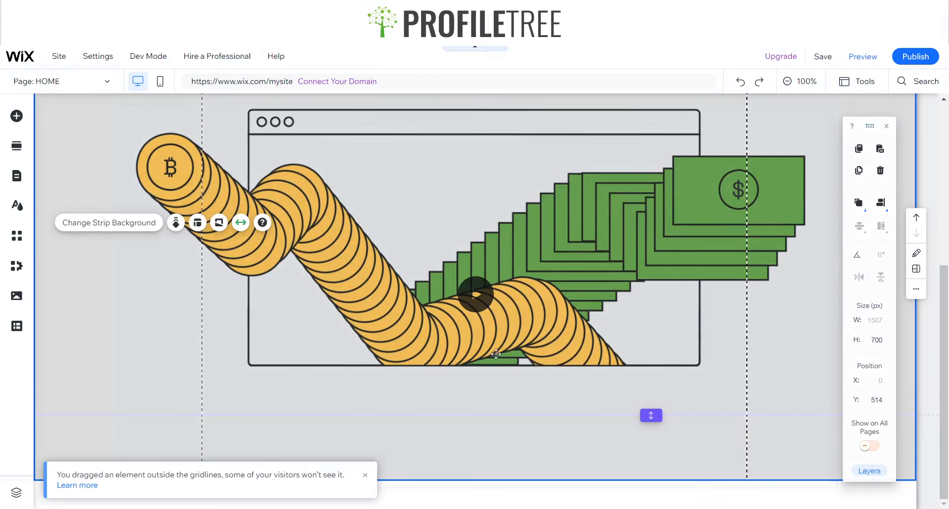
Step: Change the strip's height to 710 px and check how far it extends
{"action": "left_click", "coordinate": [171, 388]}
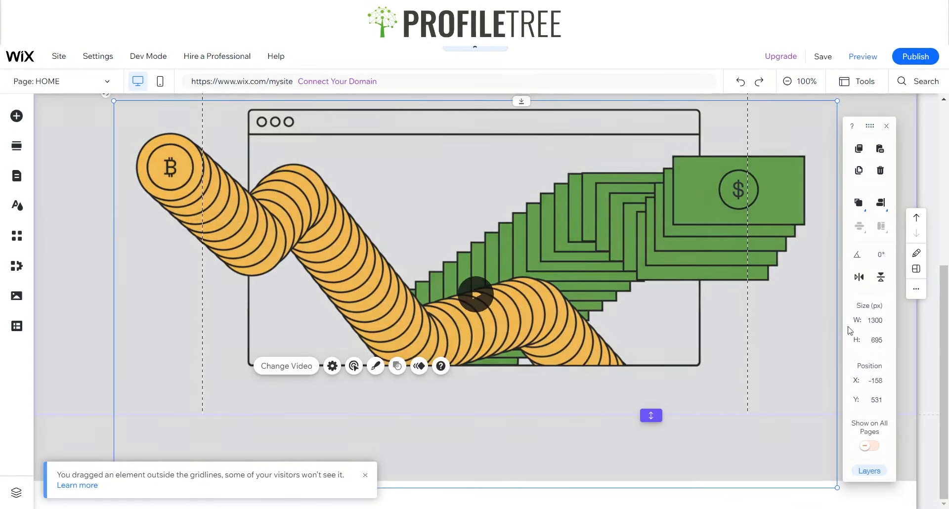
{"action": "left_click", "coordinate": [415, 314]}
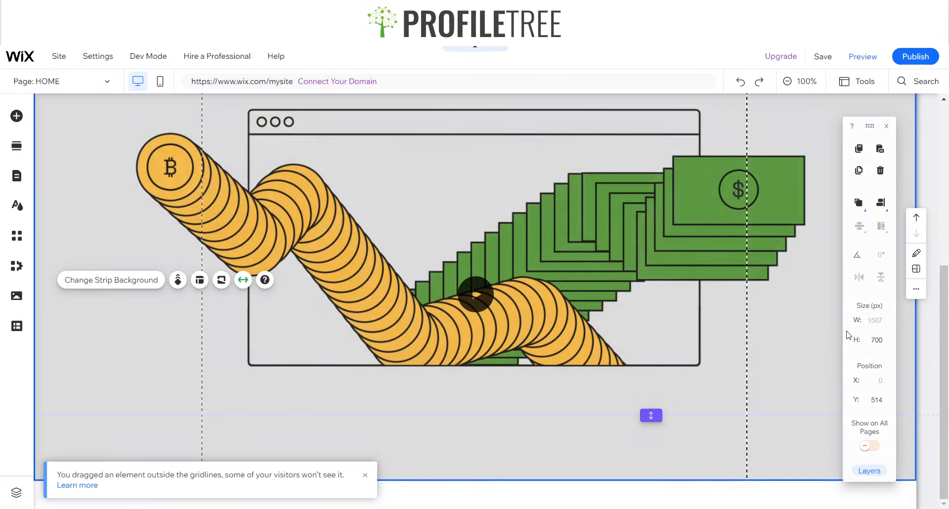
{"action": "left_click", "coordinate": [886, 343]}
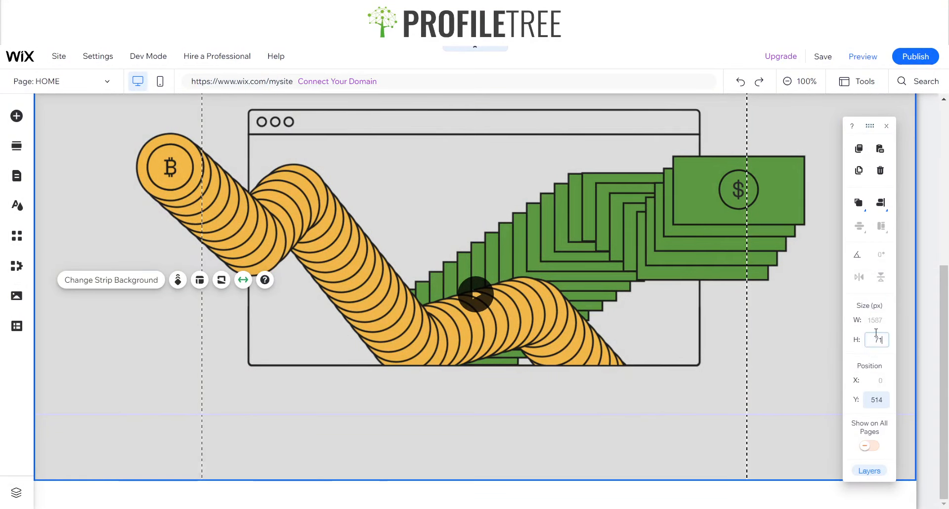
{"action": "type", "text": "710"}
{"action": "key", "text": "Return"}
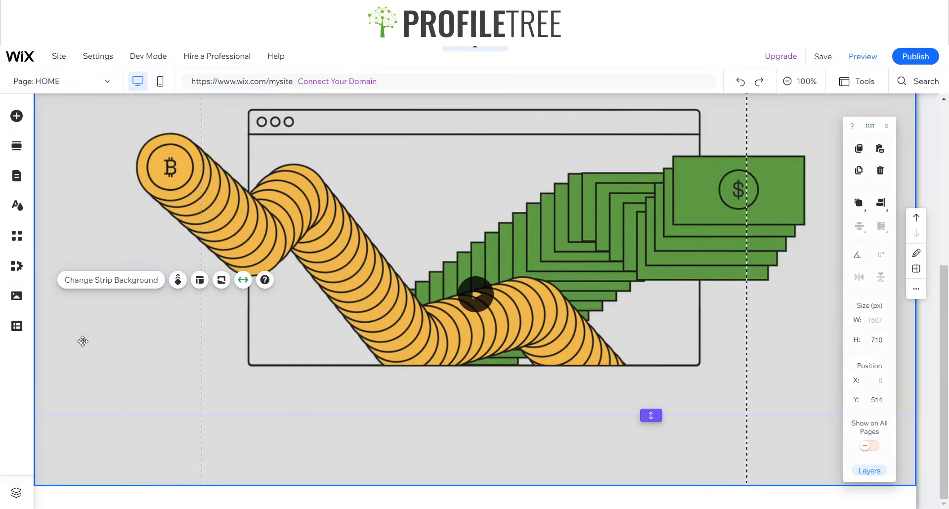
{"action": "scroll", "coordinate": [484, 252], "scroll_direction": "up", "scroll_amount": 3}
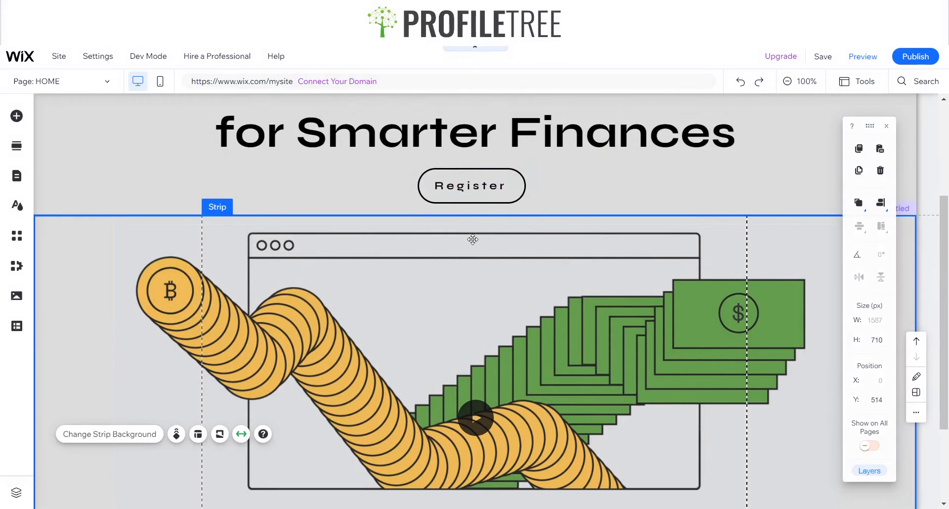
{"action": "scroll", "coordinate": [473, 241], "scroll_direction": "down", "scroll_amount": 2}
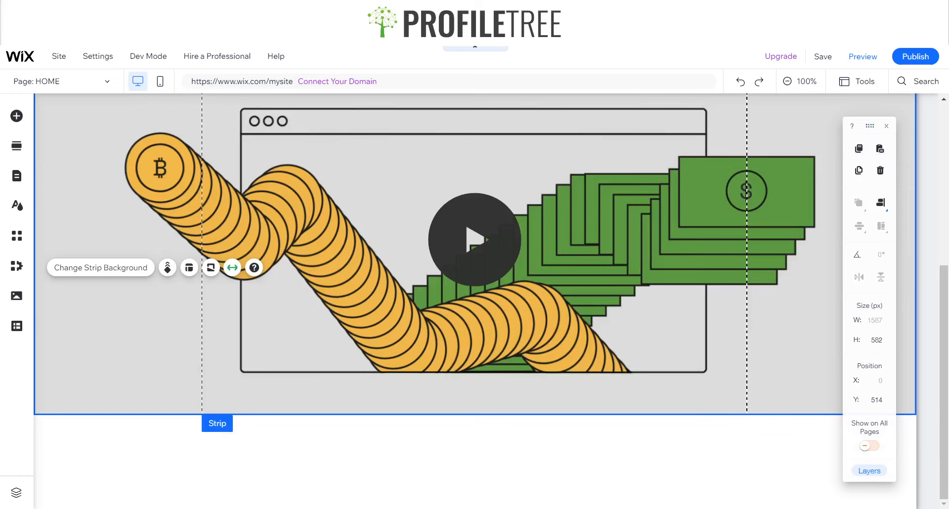
{"action": "scroll", "coordinate": [652, 414], "scroll_direction": "up", "scroll_amount": 2}
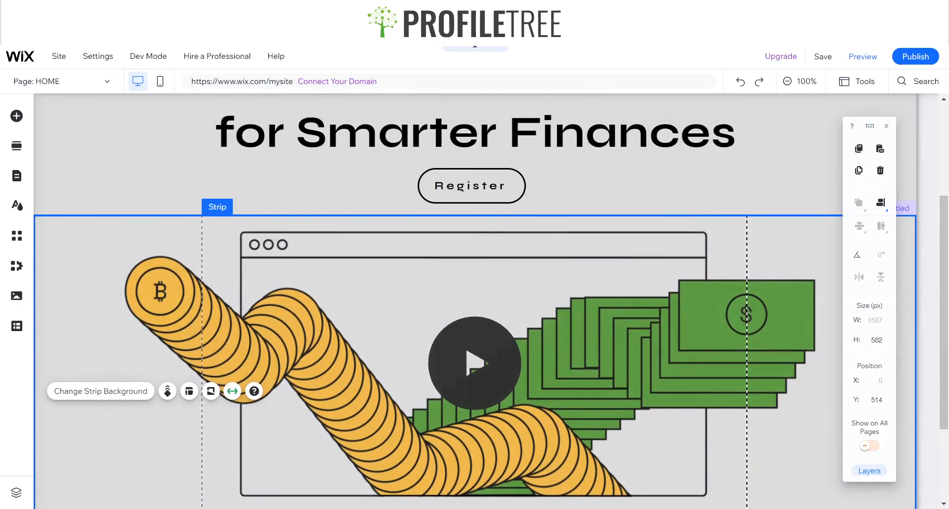
{"action": "left_click", "coordinate": [861, 57]}
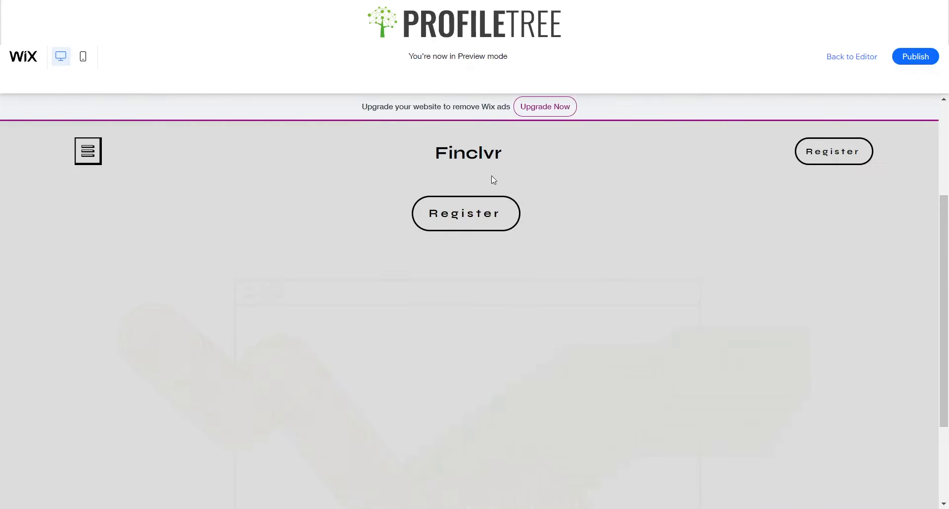
{"action": "scroll", "coordinate": [411, 231], "scroll_direction": "down", "scroll_amount": 2}
{"action": "scroll", "coordinate": [411, 222], "scroll_direction": "up", "scroll_amount": 5}
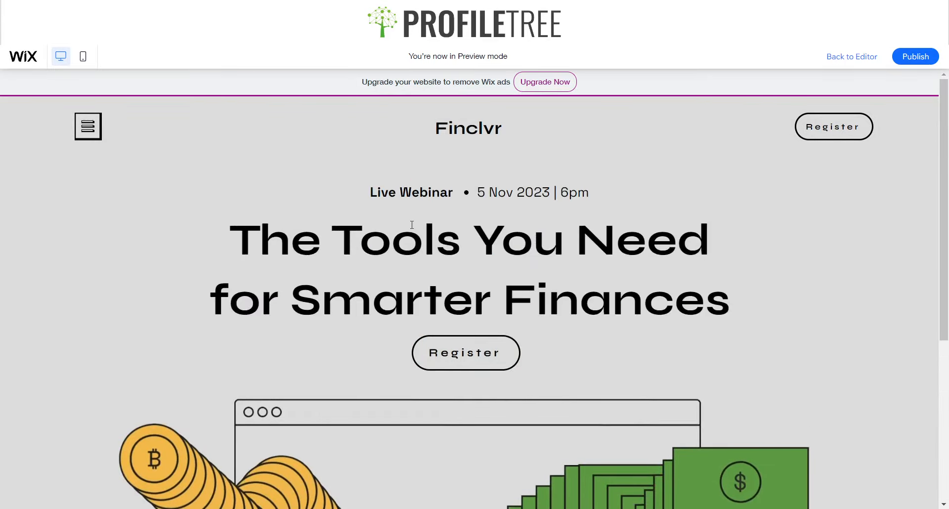
{"action": "scroll", "coordinate": [415, 228], "scroll_direction": "down", "scroll_amount": 4}
{"action": "scroll", "coordinate": [420, 229], "scroll_direction": "up", "scroll_amount": 4}
{"action": "scroll", "coordinate": [415, 227], "scroll_direction": "down", "scroll_amount": 5}
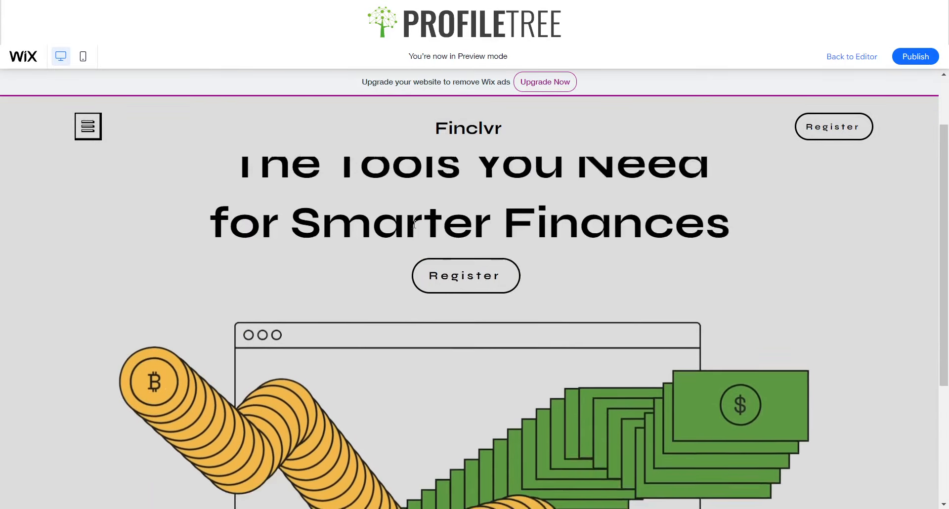
{"action": "scroll", "coordinate": [413, 227], "scroll_direction": "up", "scroll_amount": 5}
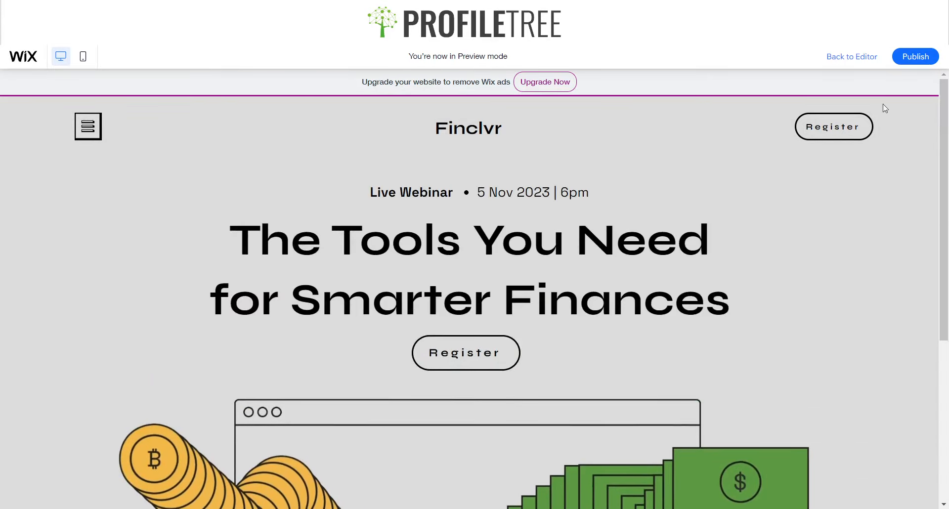
{"action": "left_click", "coordinate": [853, 57]}
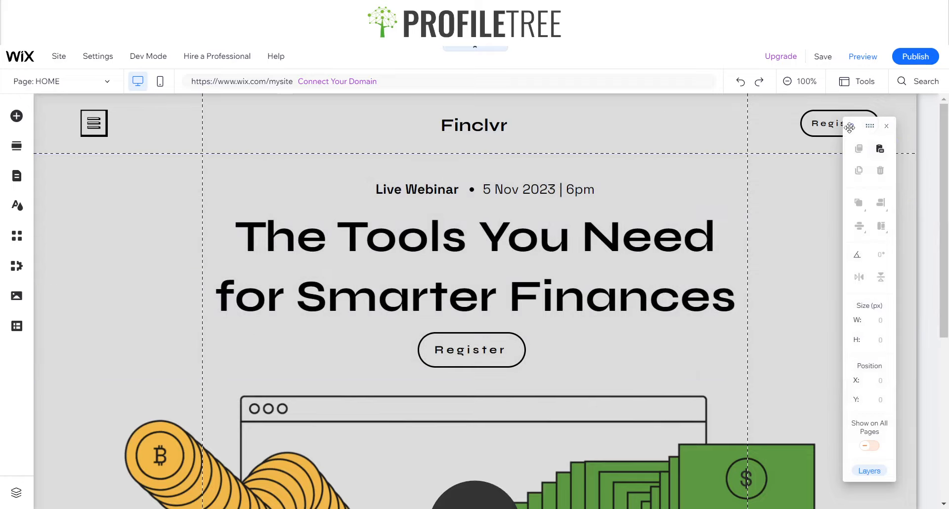
Step: Close the floating size and position panel and select the header menu icon
{"action": "left_click_drag", "start_coordinate": [877, 125], "coordinate": [869, 144]}
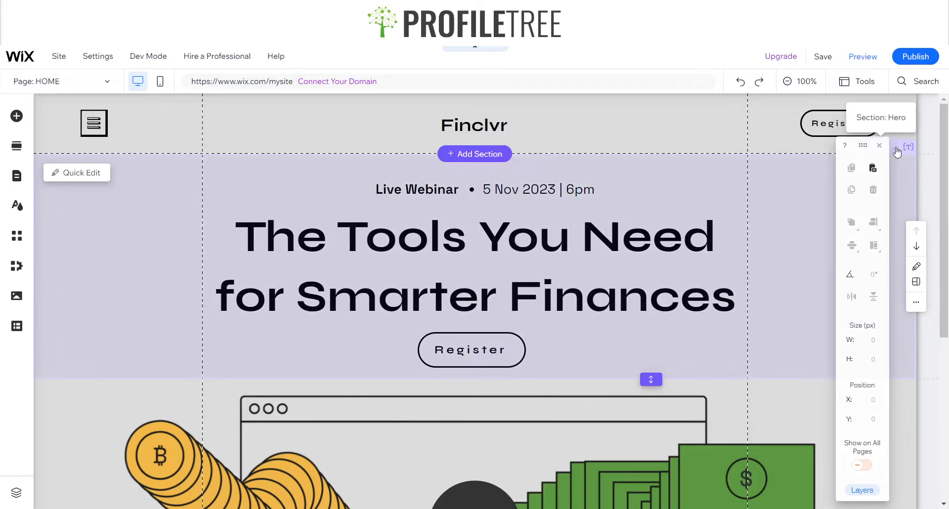
{"action": "left_click", "coordinate": [879, 146]}
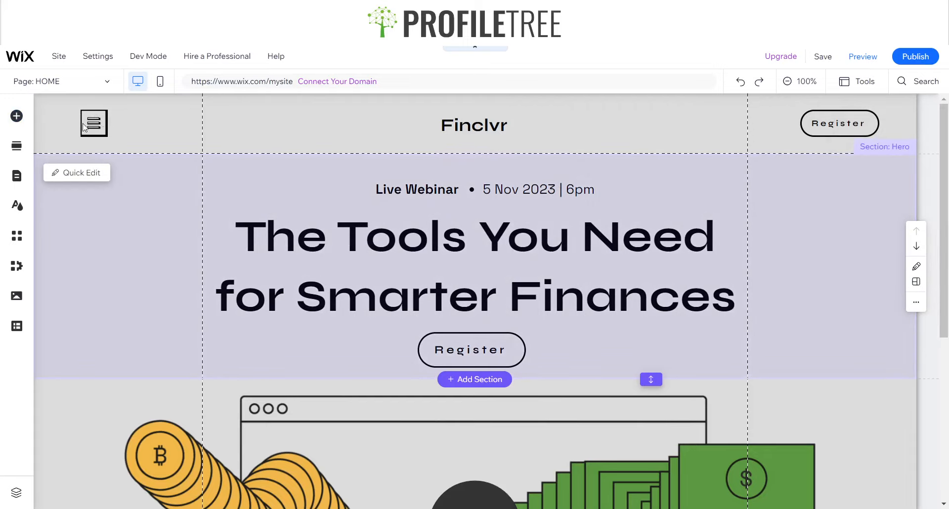
{"action": "left_click", "coordinate": [90, 123]}
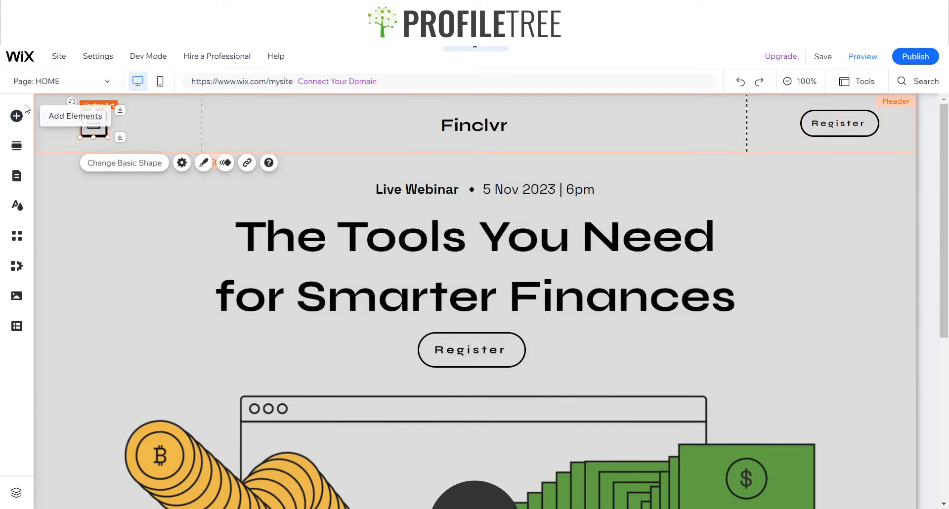
Step: Show the Interactive lightbox designs, Welcome and Subscribe, in Add Elements
{"action": "left_click", "coordinate": [20, 127]}
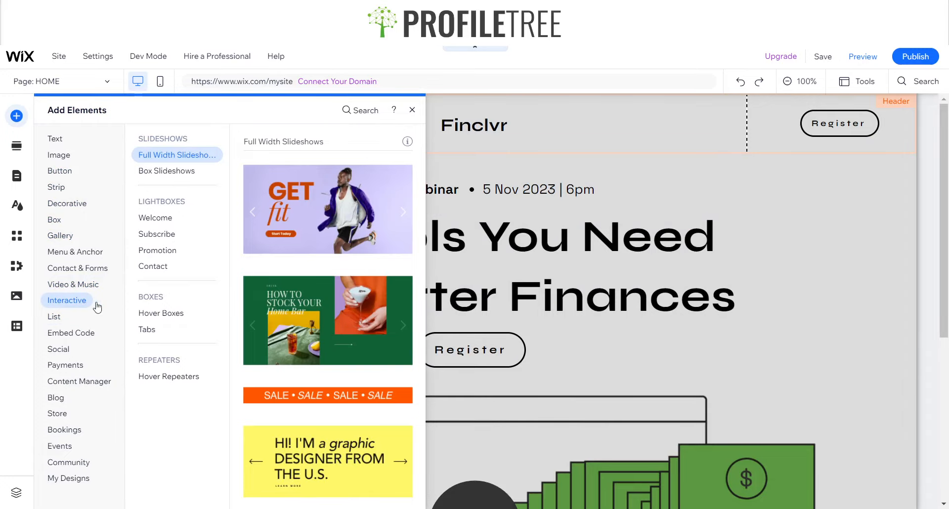
{"action": "left_click", "coordinate": [155, 218]}
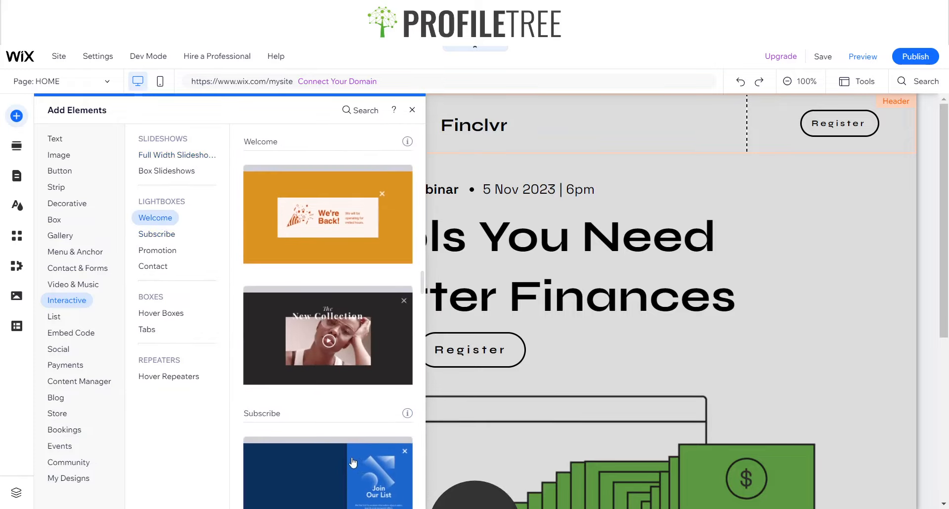
Step: Add the Subscribe lightbox and delete its image, Join Our List heading, paragraph and email form
{"action": "left_click", "coordinate": [349, 463]}
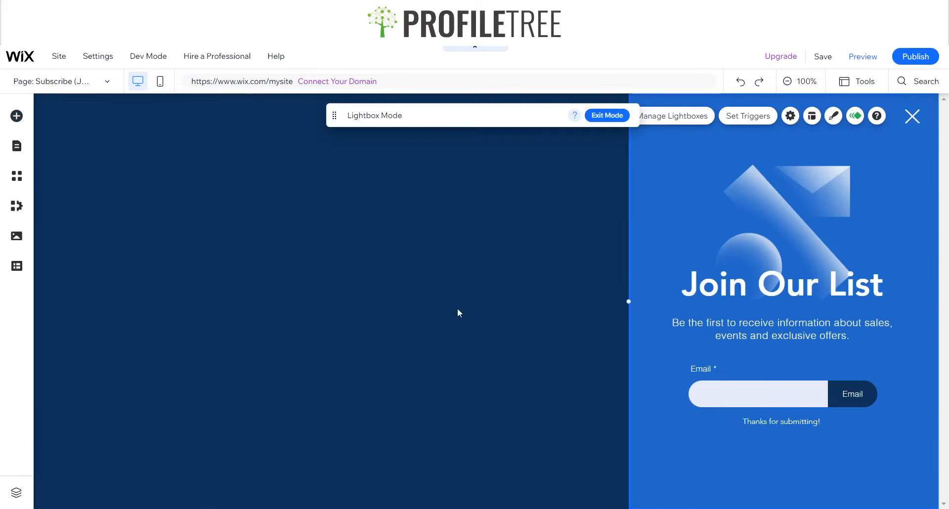
{"action": "left_click", "coordinate": [811, 212]}
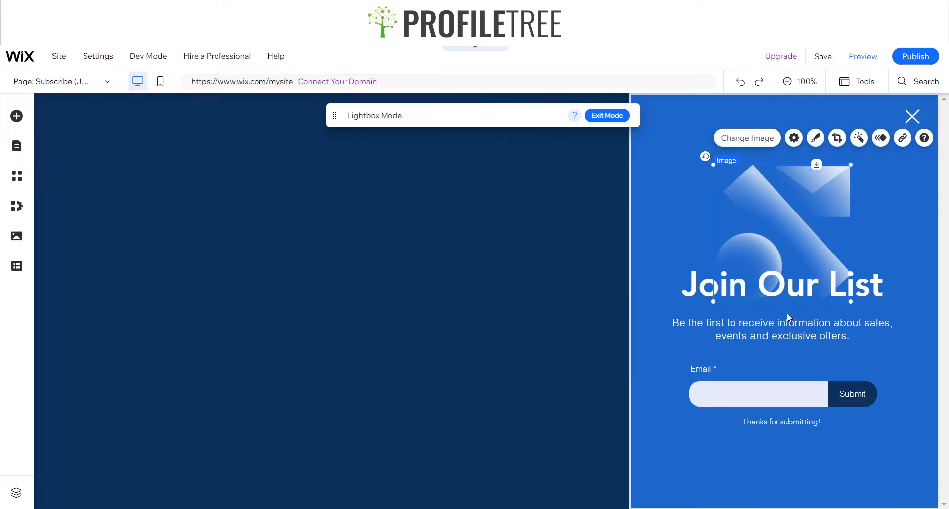
{"action": "left_click", "coordinate": [789, 295]}
{"action": "key", "text": "Delete"}
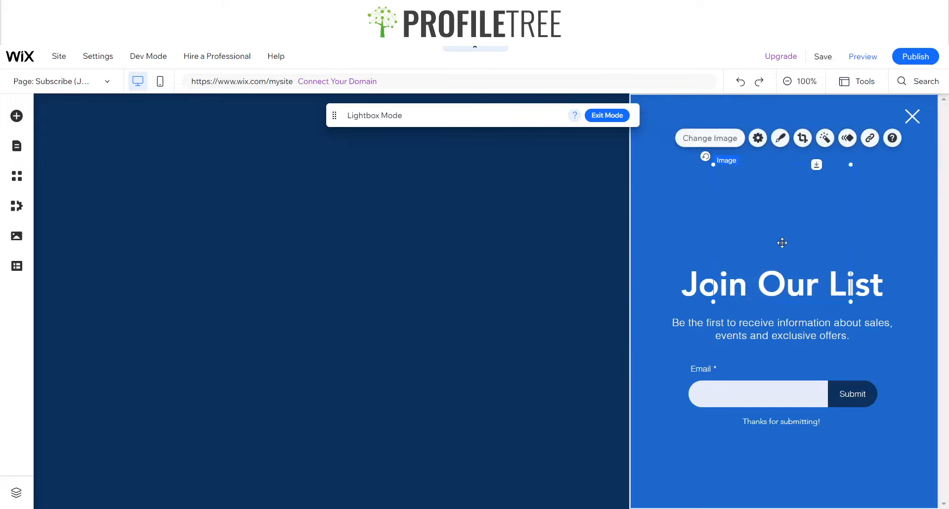
{"action": "left_click", "coordinate": [783, 285]}
{"action": "key", "text": "Delete"}
{"action": "left_click", "coordinate": [777, 333]}
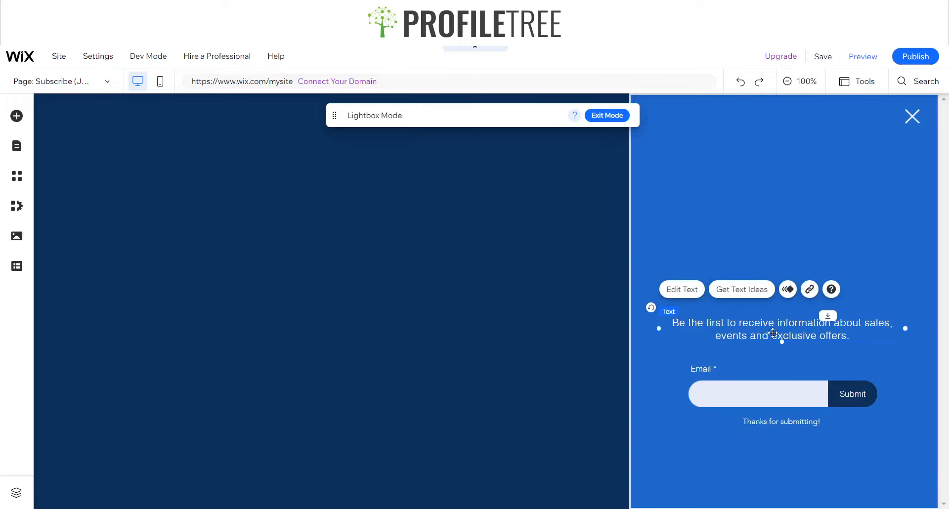
{"action": "key", "text": "Delete"}
{"action": "left_click", "coordinate": [770, 389]}
{"action": "key", "text": "Delete"}
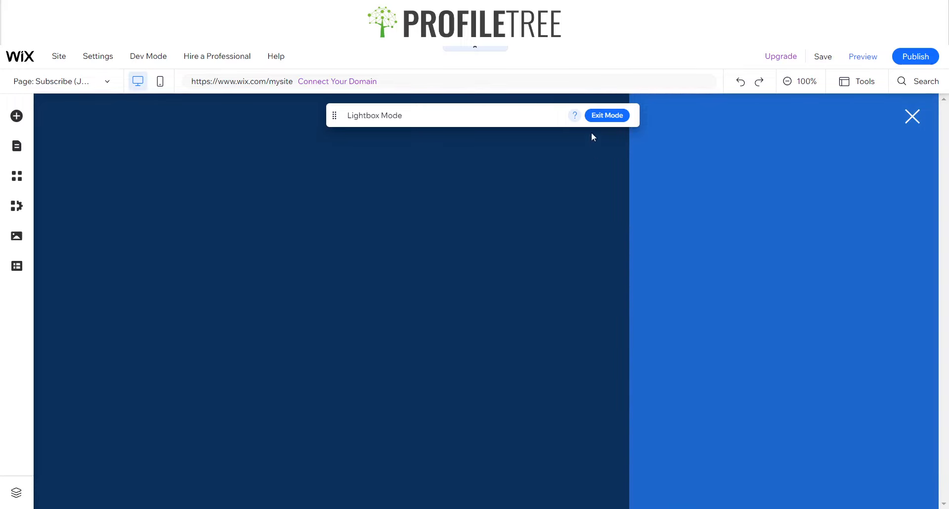
{"action": "left_click", "coordinate": [583, 220]}
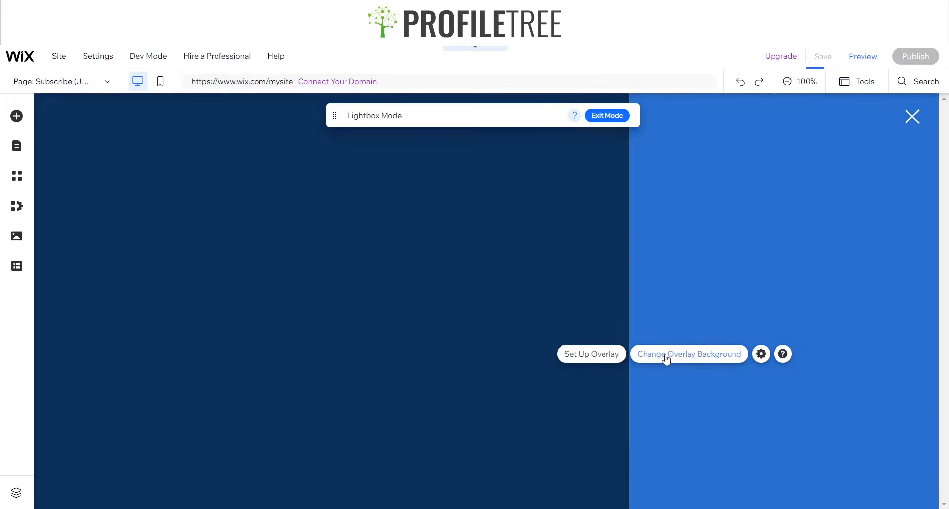
Step: Bring up the lightbox overlay's background settings
{"action": "left_click", "coordinate": [658, 359]}
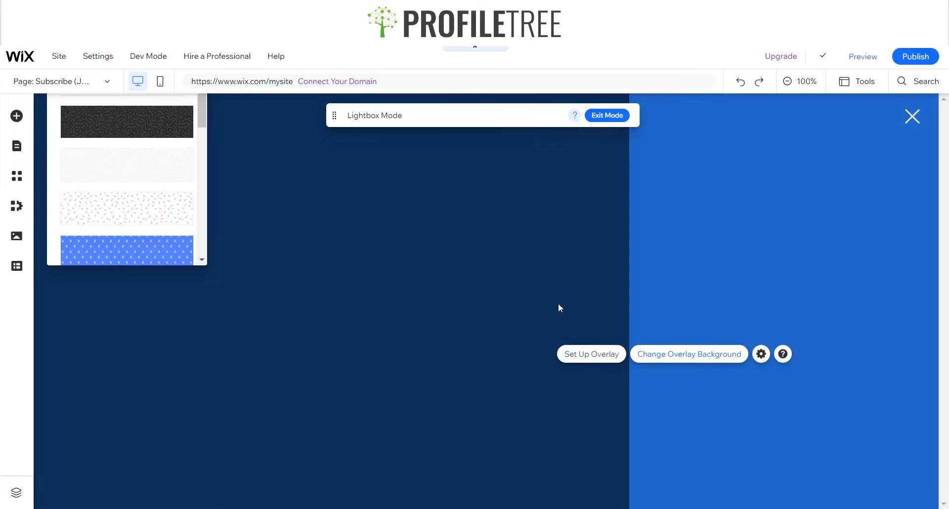
{"action": "left_click", "coordinate": [305, 122]}
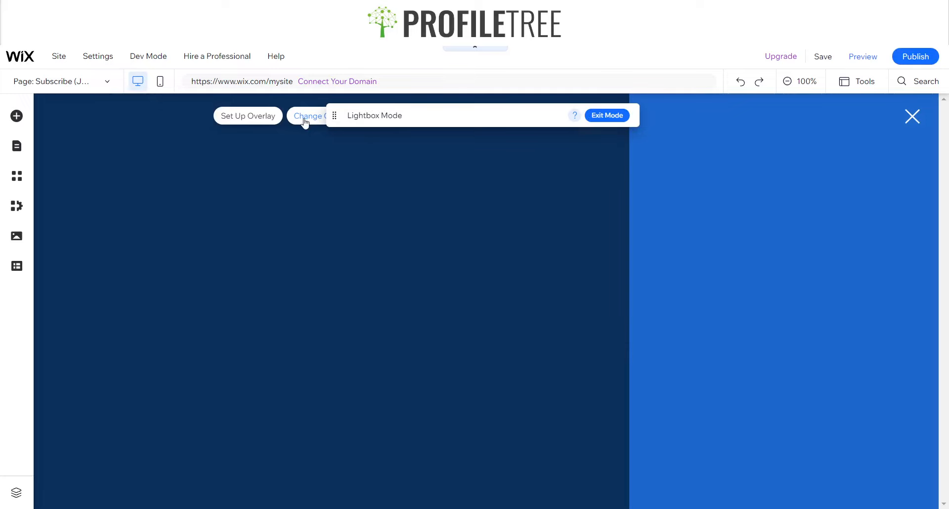
{"action": "left_click", "coordinate": [307, 124]}
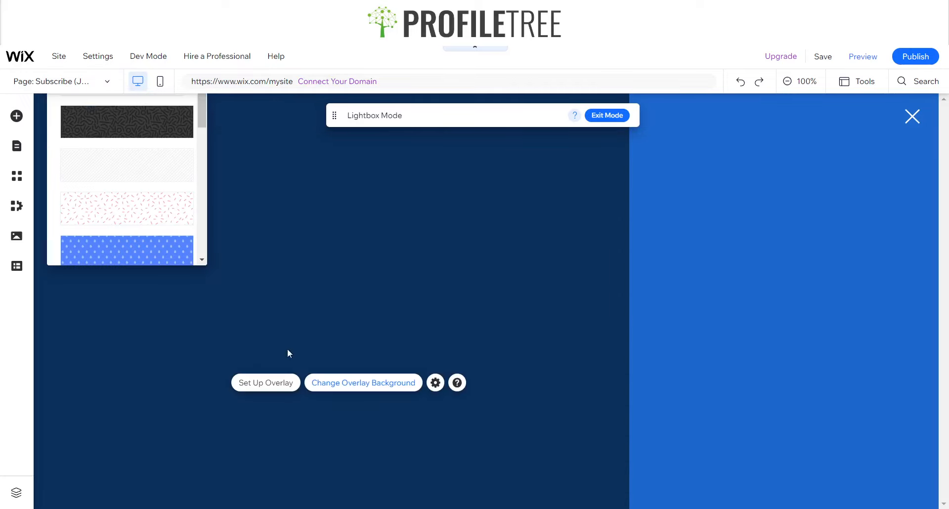
{"action": "left_click", "coordinate": [280, 383]}
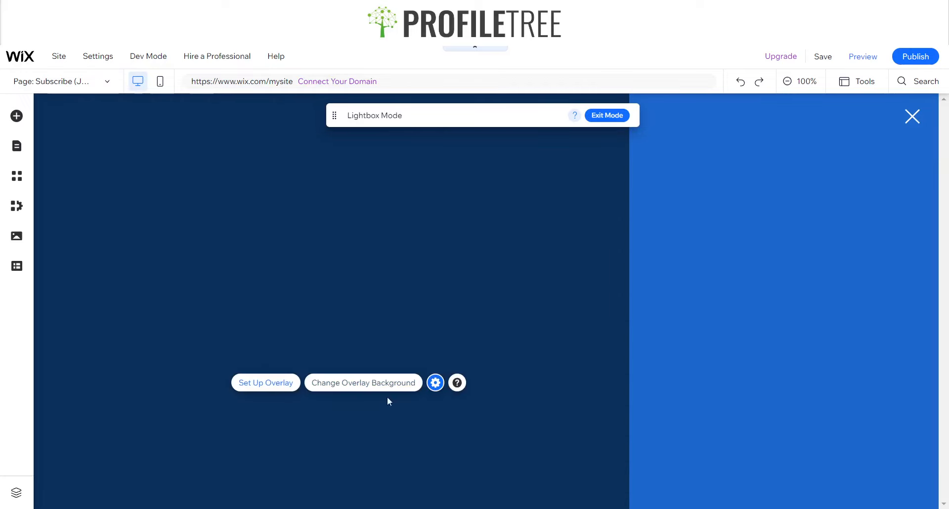
{"action": "right_click", "coordinate": [440, 259]}
{"action": "left_click", "coordinate": [465, 287]}
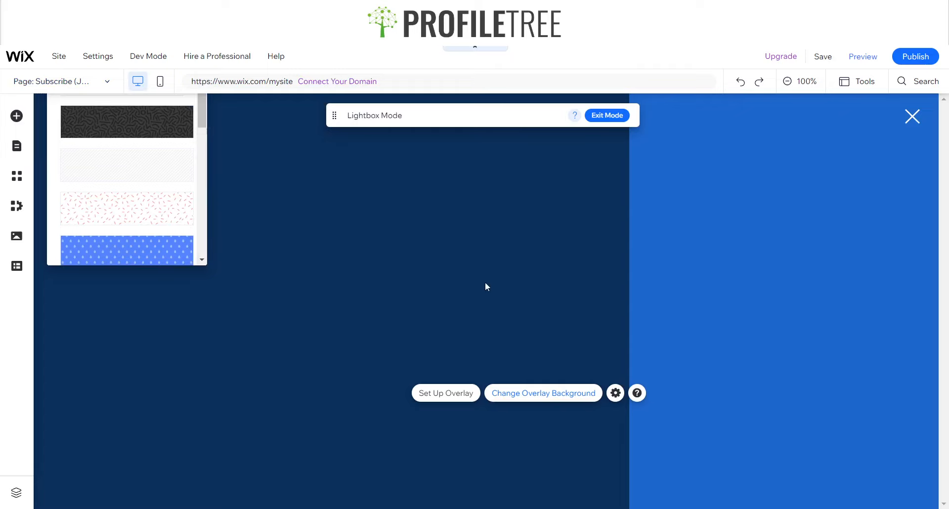
{"action": "left_click", "coordinate": [653, 277]}
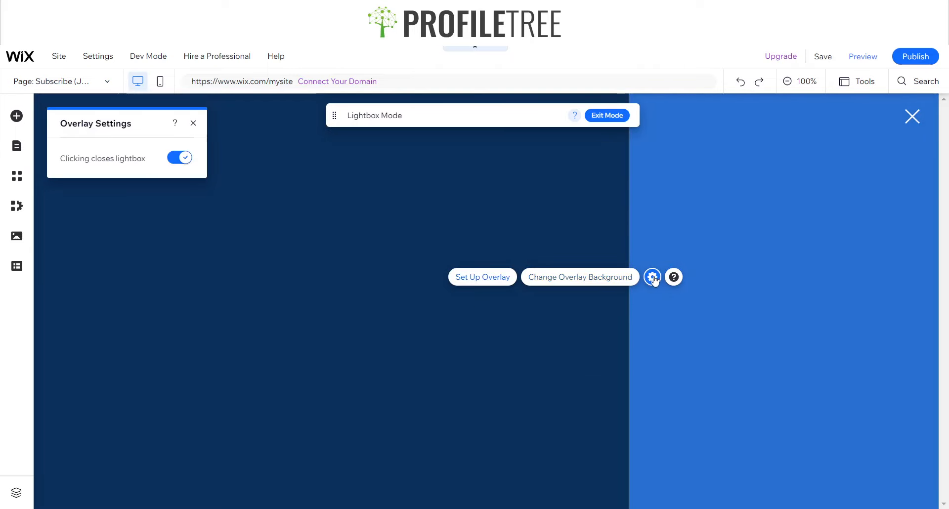
{"action": "left_click_drag", "start_coordinate": [124, 132], "coordinate": [220, 320]}
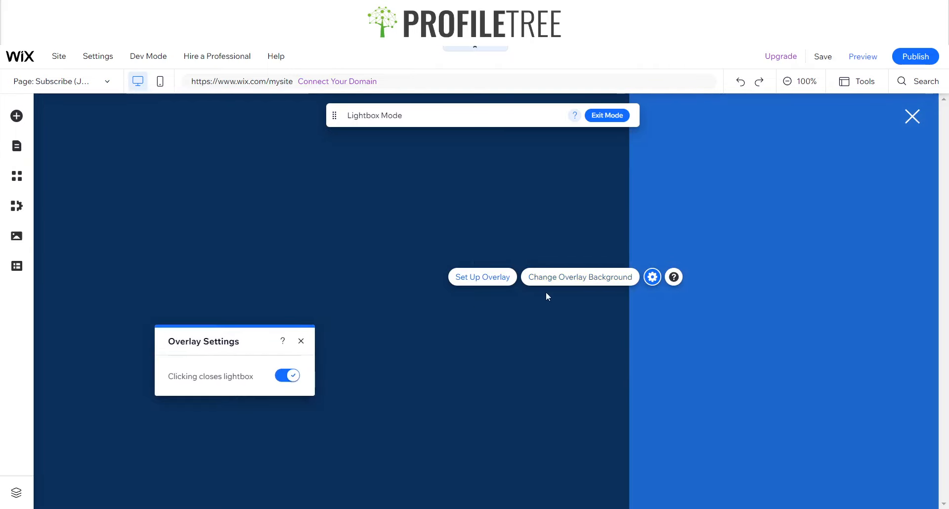
{"action": "left_click", "coordinate": [567, 280]}
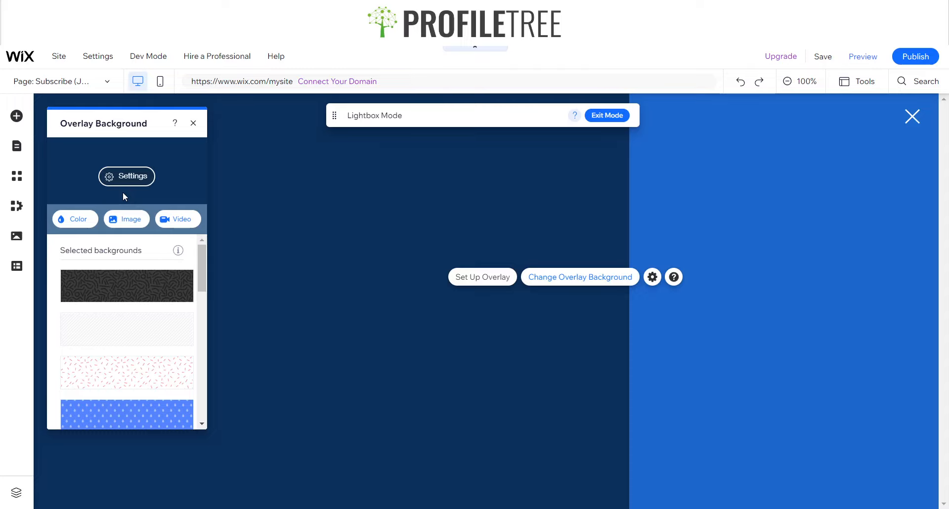
Step: Set the overlay background to plain white at 0% opacity
{"action": "left_click", "coordinate": [77, 219]}
{"action": "left_click", "coordinate": [99, 285]}
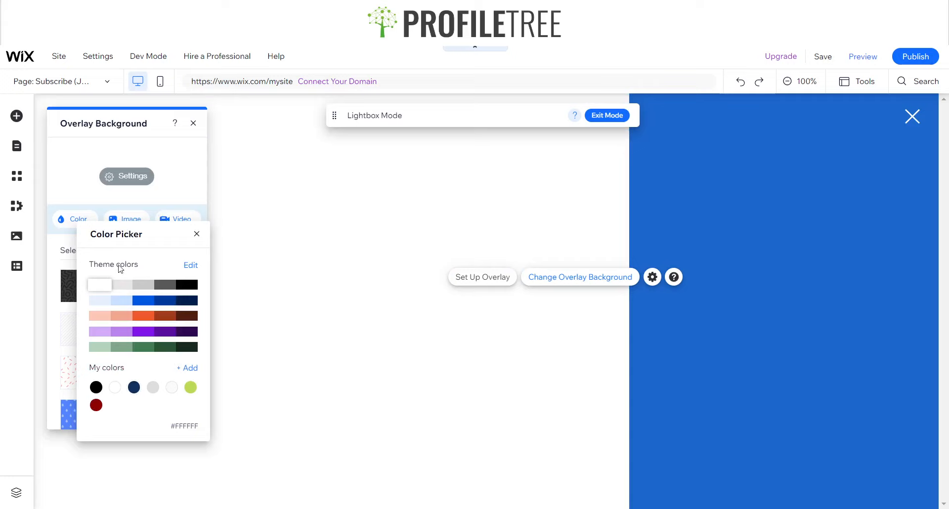
{"action": "left_click", "coordinate": [194, 231]}
{"action": "left_click", "coordinate": [127, 176]}
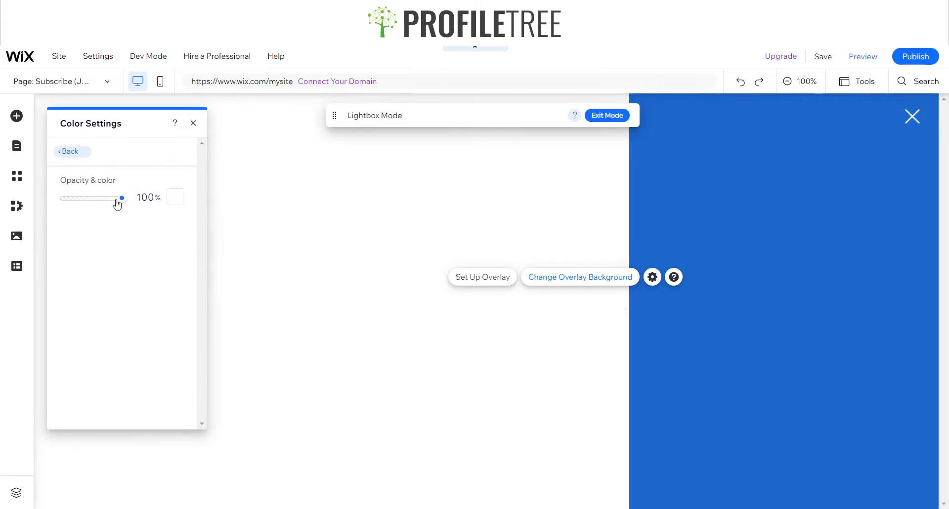
{"action": "left_click_drag", "start_coordinate": [117, 202], "coordinate": [62, 198]}
{"action": "left_click", "coordinate": [194, 123]}
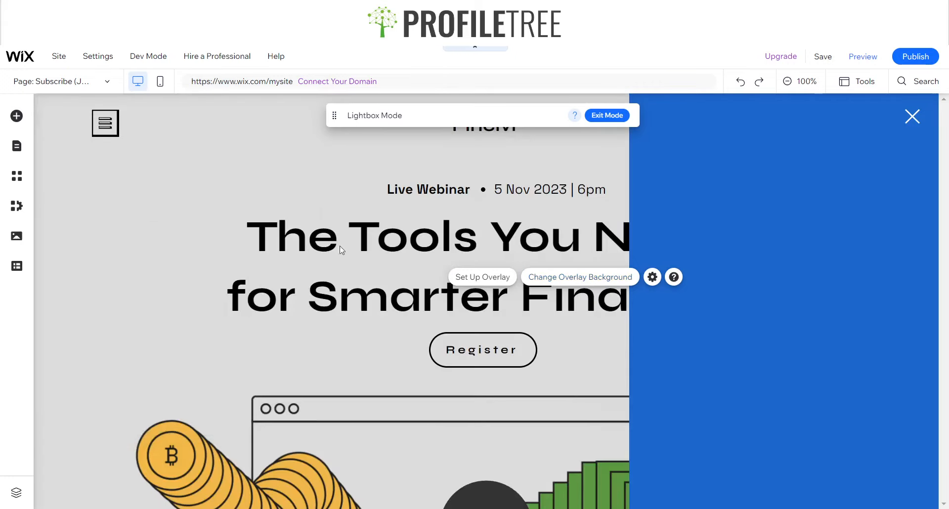
Step: Dock the lightbox on the left side and move its close X to the top-left corner
{"action": "left_click", "coordinate": [698, 225]}
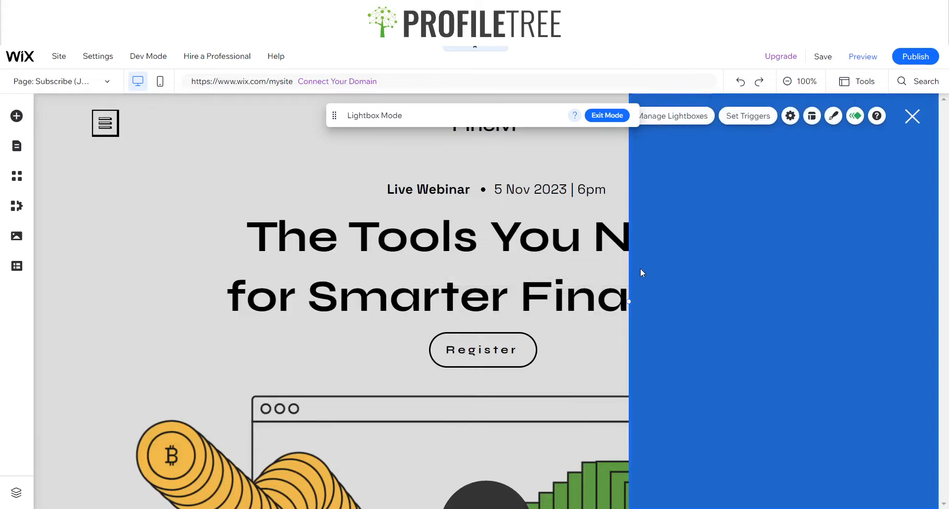
{"action": "left_click", "coordinate": [812, 115]}
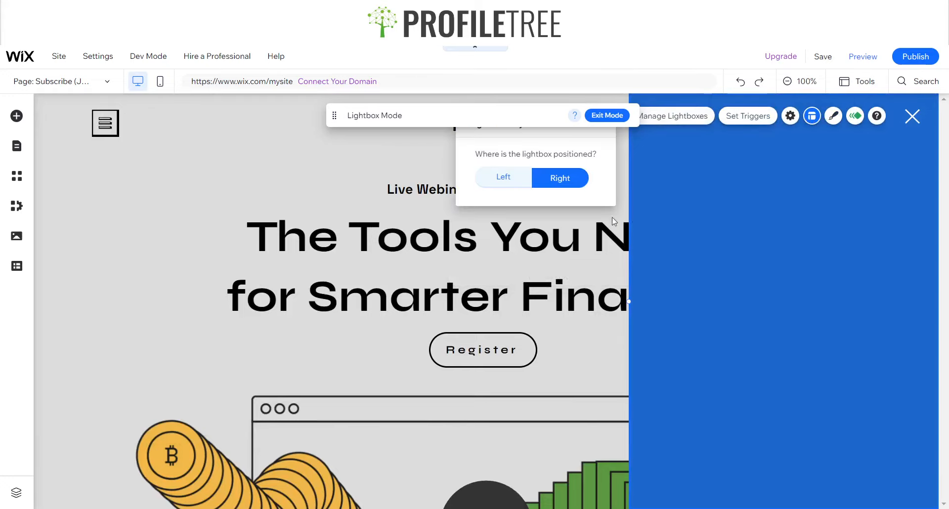
{"action": "left_click", "coordinate": [526, 183]}
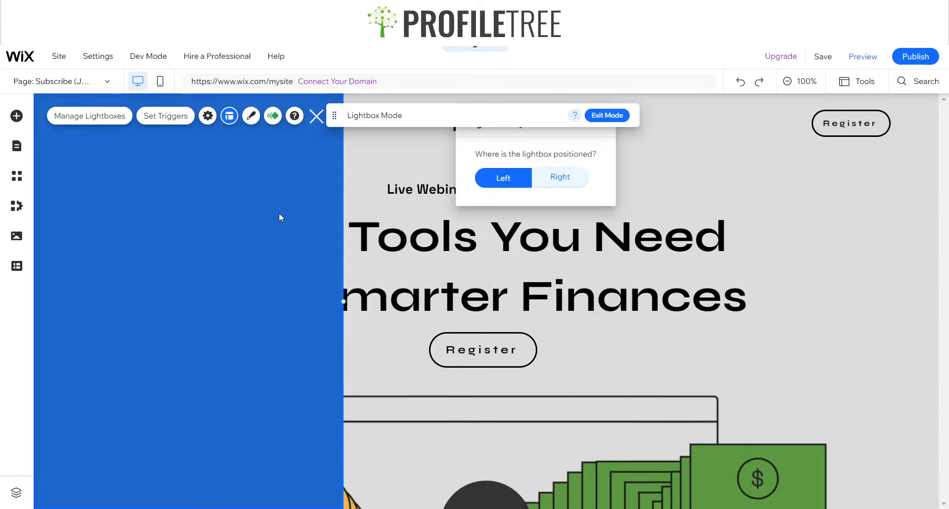
{"action": "left_click", "coordinate": [316, 116]}
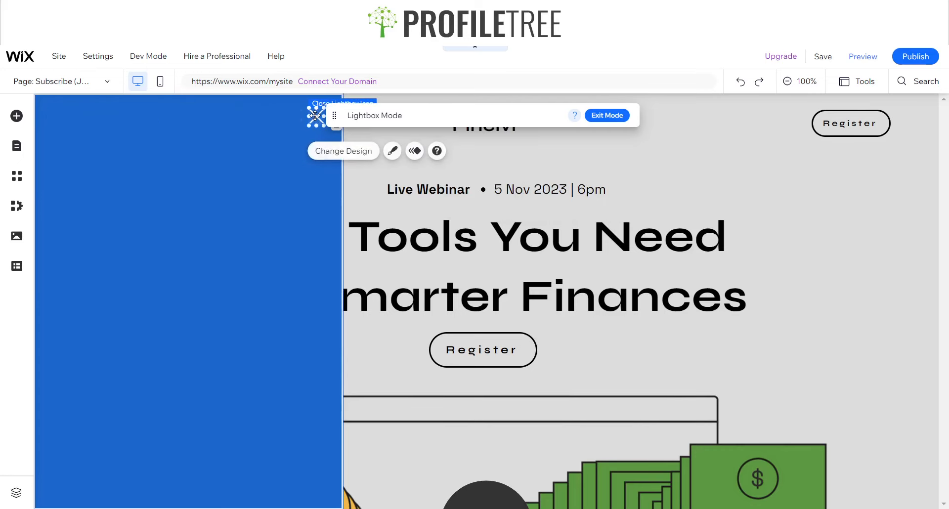
{"action": "mouse_move", "coordinate": [316, 116]}
{"action": "left_mouse_down"}
{"action": "mouse_move", "coordinate": [52, 116]}
{"action": "mouse_move", "coordinate": [80, 137]}
{"action": "mouse_move", "coordinate": [66, 122]}
{"action": "left_mouse_up"}
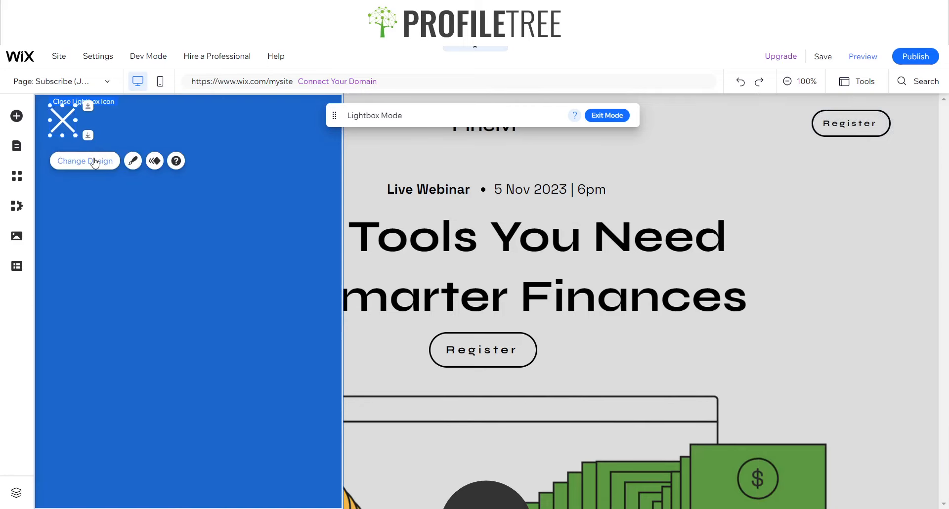
Step: Switch the lightbox close X to the outlined crossed icon design from row 5
{"action": "left_click", "coordinate": [95, 163]}
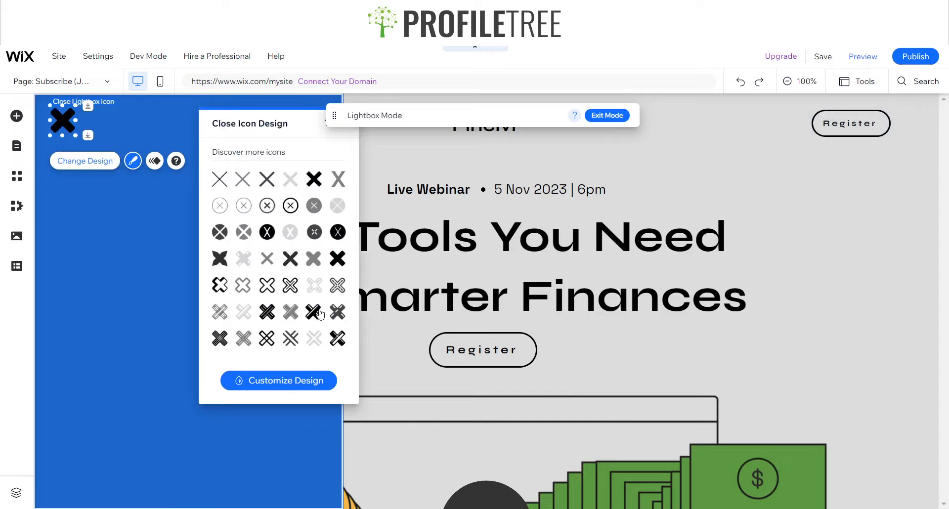
{"action": "left_click", "coordinate": [289, 292]}
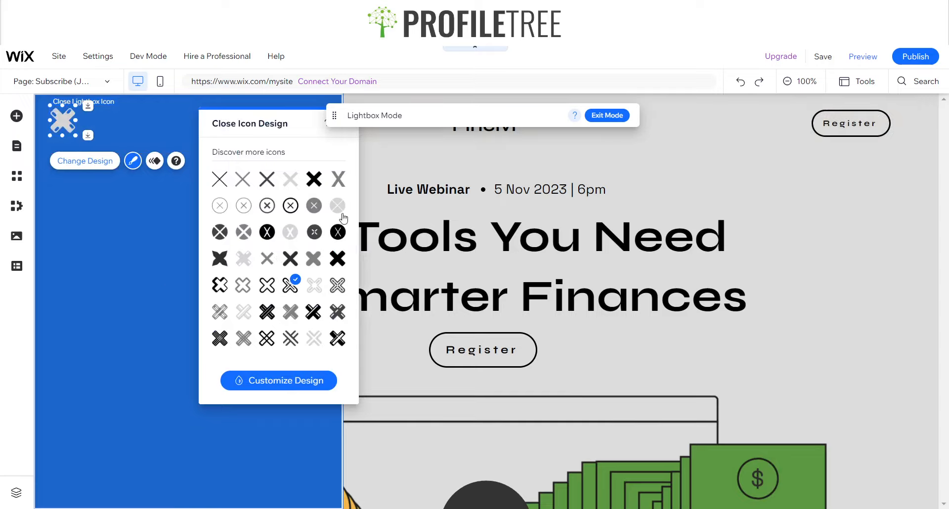
{"action": "left_click_drag", "start_coordinate": [294, 121], "coordinate": [270, 154]}
{"action": "left_click", "coordinate": [320, 154]}
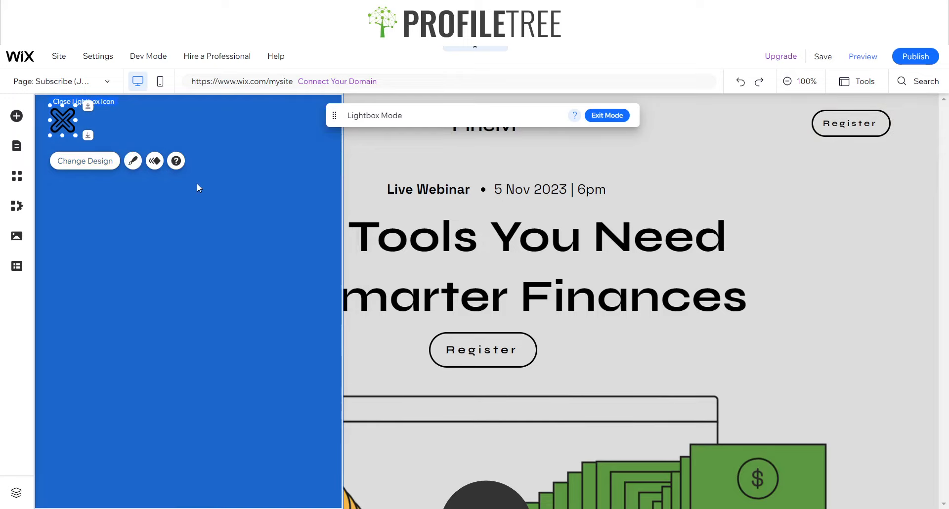
{"action": "left_click", "coordinate": [197, 183]}
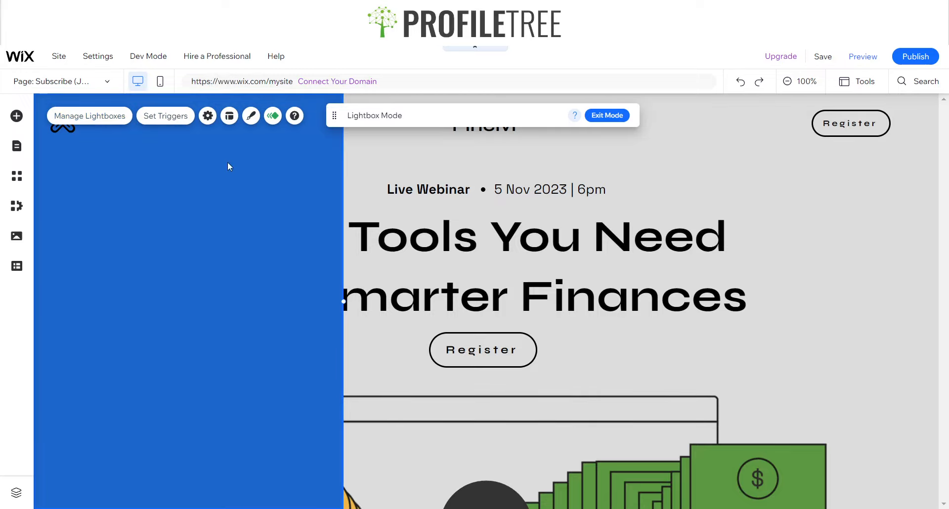
Step: Replace the lightbox's blue background with the custom green colour #109850
{"action": "left_click", "coordinate": [251, 115]}
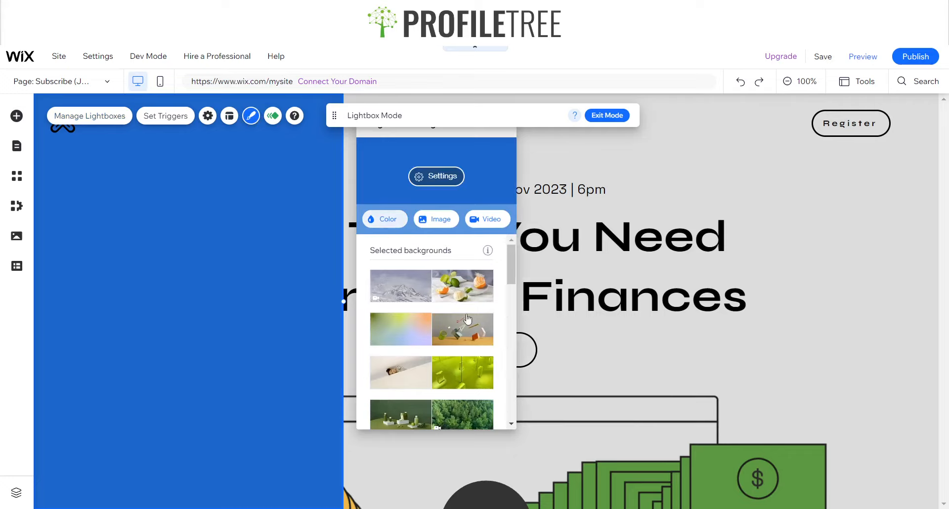
{"action": "left_click", "coordinate": [387, 220]}
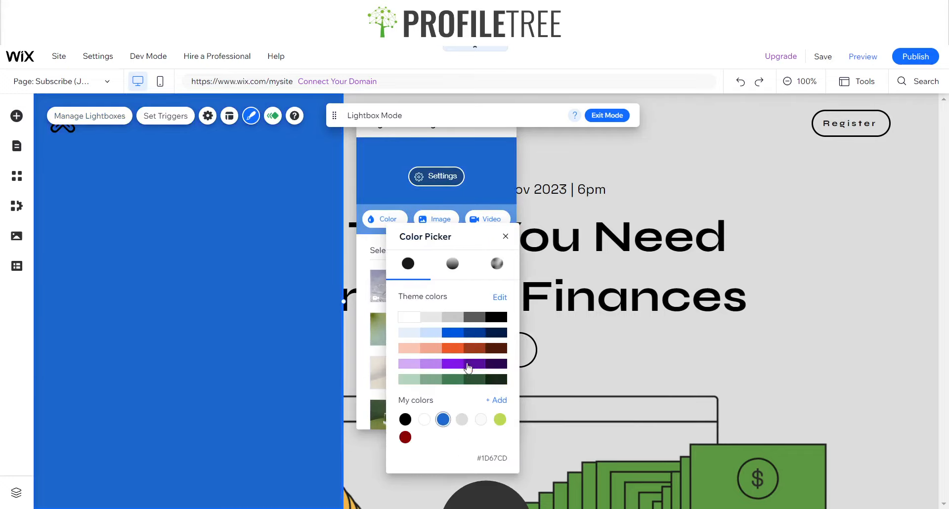
{"action": "left_click", "coordinate": [456, 384]}
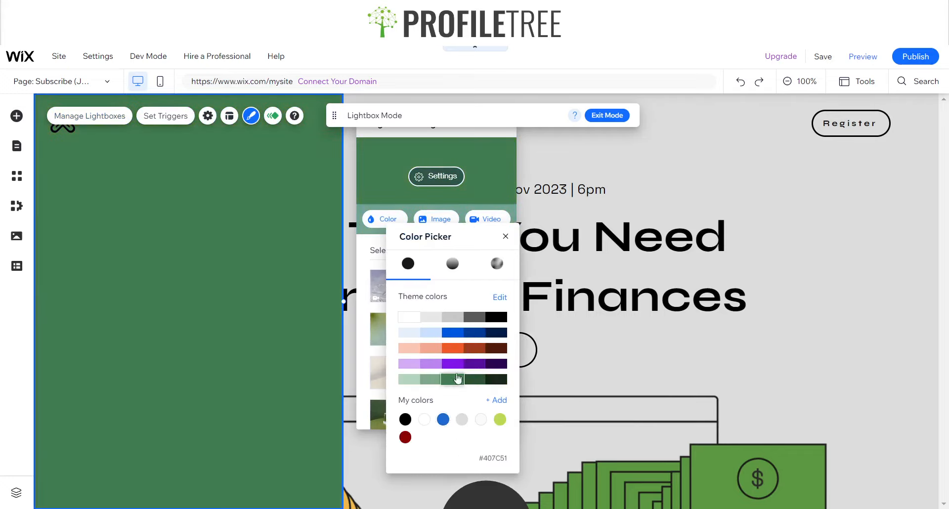
{"action": "left_click", "coordinate": [497, 400]}
{"action": "mouse_move", "coordinate": [590, 297]}
{"action": "left_mouse_down"}
{"action": "mouse_move", "coordinate": [580, 262]}
{"action": "mouse_move", "coordinate": [578, 273]}
{"action": "mouse_move", "coordinate": [596, 269]}
{"action": "mouse_move", "coordinate": [592, 290]}
{"action": "mouse_move", "coordinate": [601, 296]}
{"action": "mouse_move", "coordinate": [639, 278]}
{"action": "left_mouse_up"}
{"action": "left_click", "coordinate": [574, 322]}
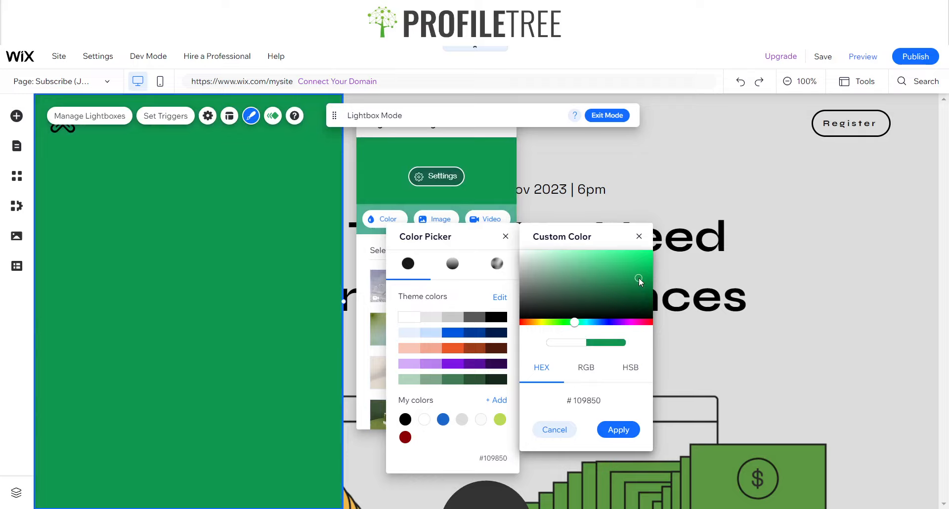
{"action": "left_click", "coordinate": [639, 236]}
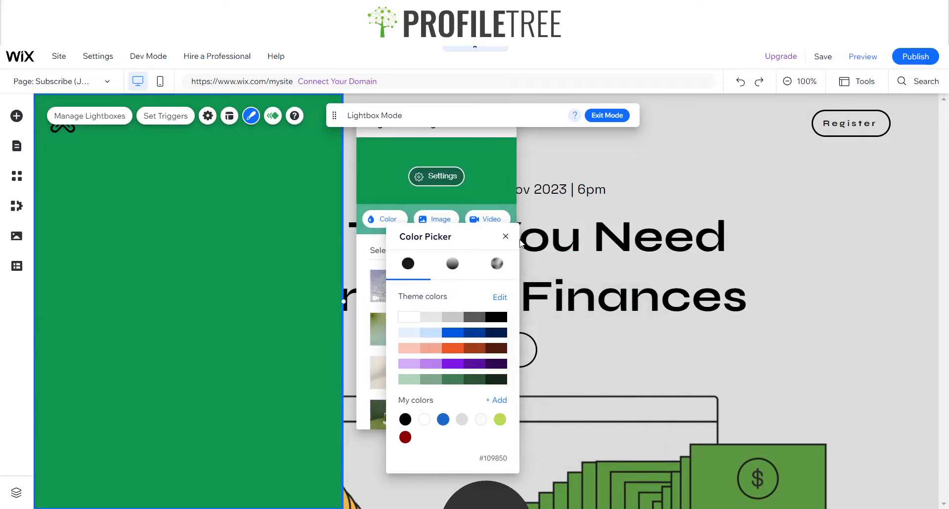
{"action": "left_click", "coordinate": [506, 237]}
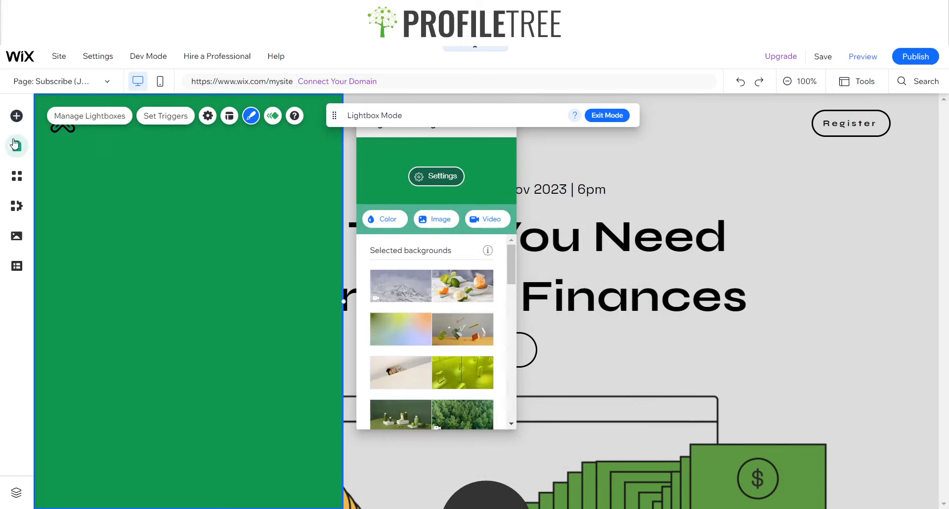
Step: Add an Avenir Light sample paragraph from the Text elements
{"action": "left_click", "coordinate": [17, 124]}
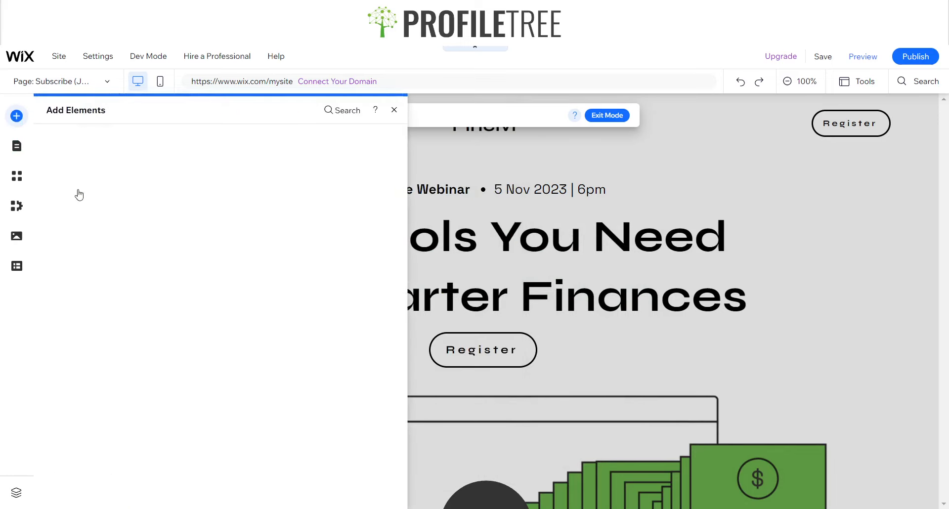
{"action": "left_click", "coordinate": [63, 155]}
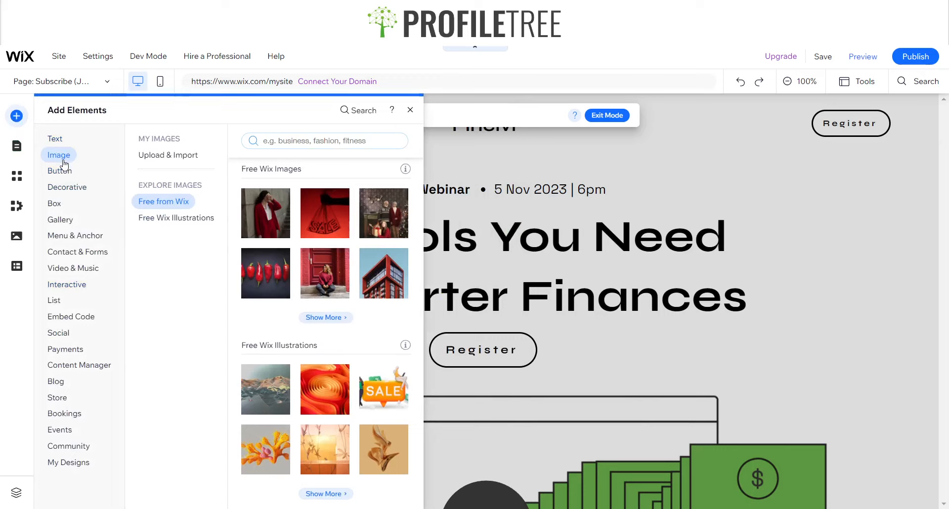
{"action": "left_click", "coordinate": [61, 144]}
{"action": "left_click", "coordinate": [156, 173]}
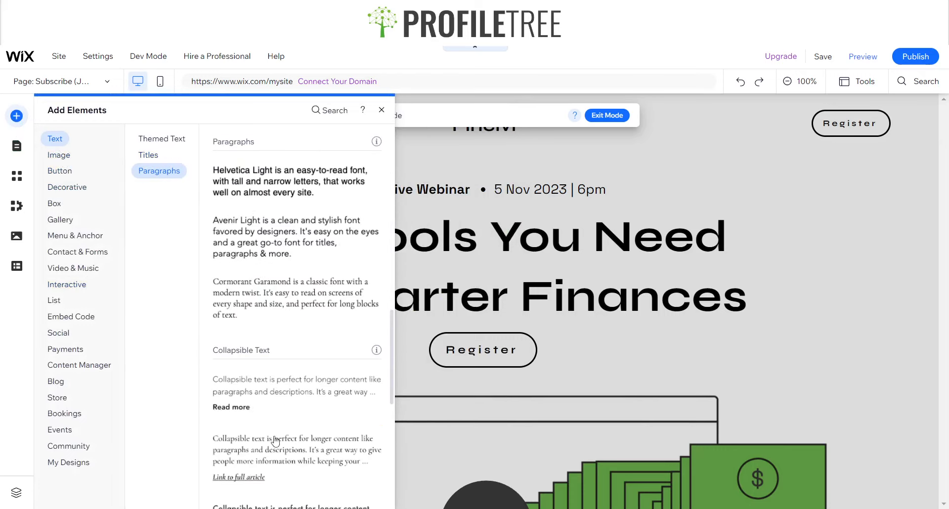
{"action": "left_click", "coordinate": [223, 245]}
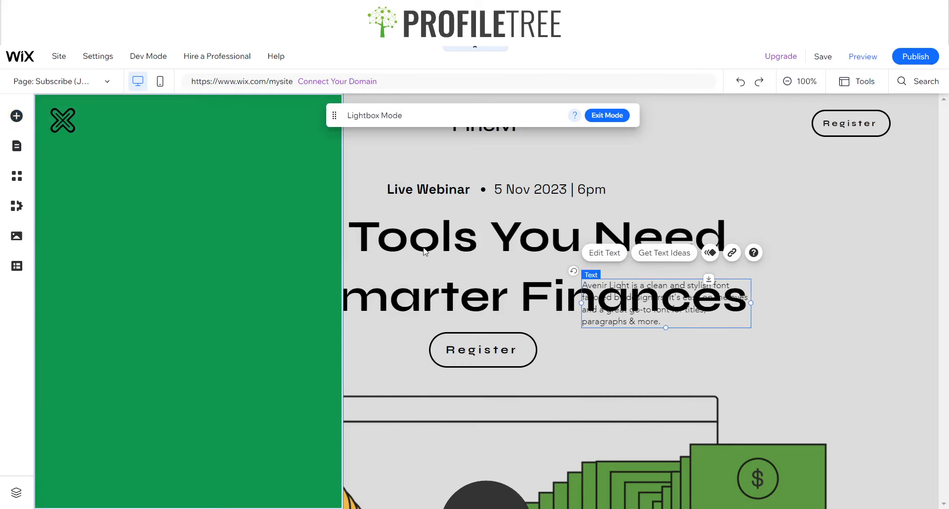
Step: Place the paragraph under the close X, then widen it and stretch it tall down the lightbox
{"action": "left_click_drag", "start_coordinate": [652, 294], "coordinate": [165, 184]}
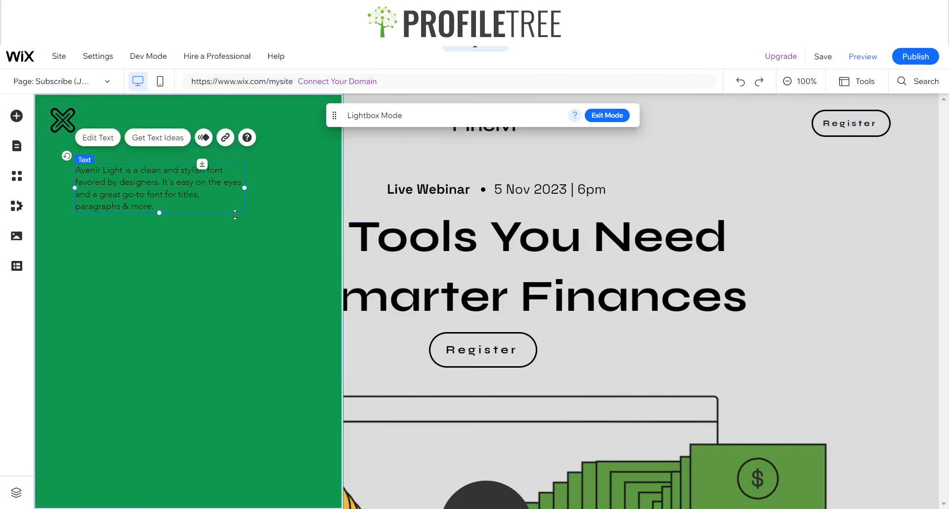
{"action": "left_click_drag", "start_coordinate": [261, 186], "coordinate": [307, 183]}
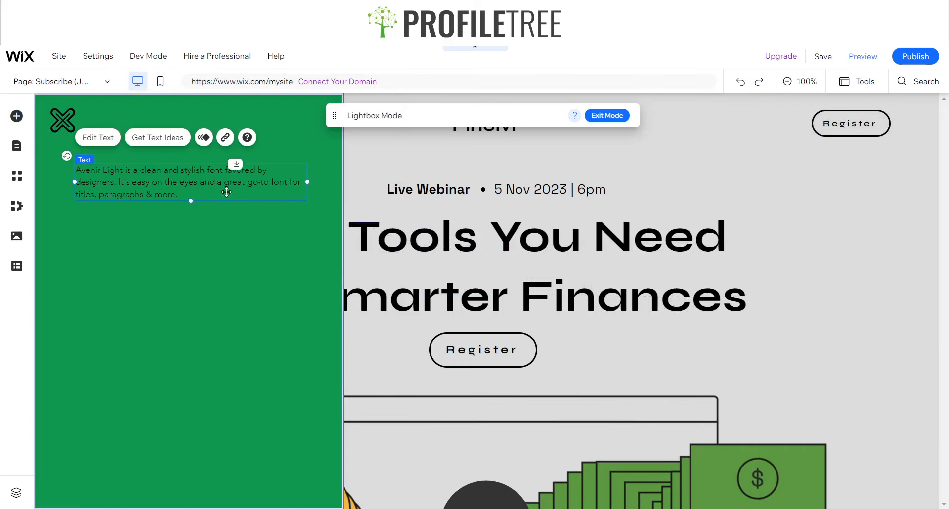
{"action": "left_click_drag", "start_coordinate": [191, 202], "coordinate": [214, 458]}
{"action": "left_click", "coordinate": [100, 138]}
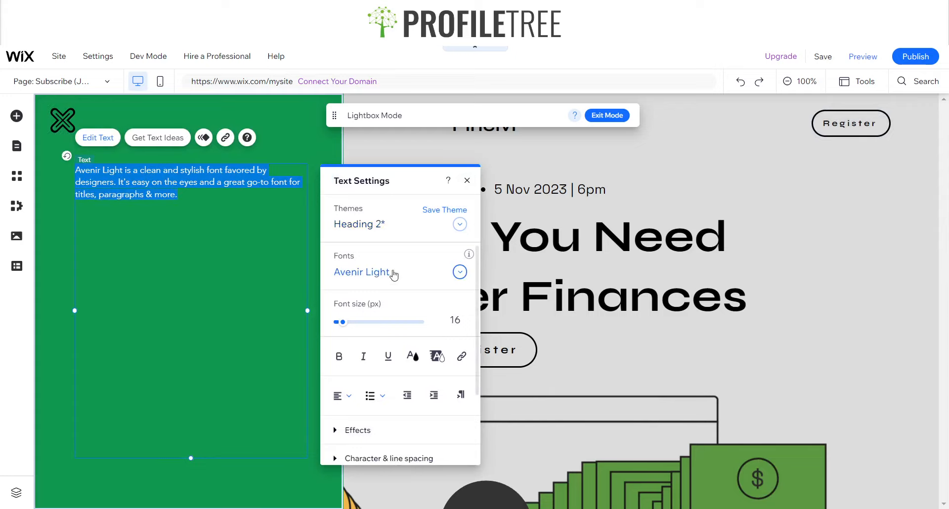
Step: Change the paragraph font to Syne
{"action": "left_click", "coordinate": [373, 279]}
{"action": "type", "text": "Sacramento"}
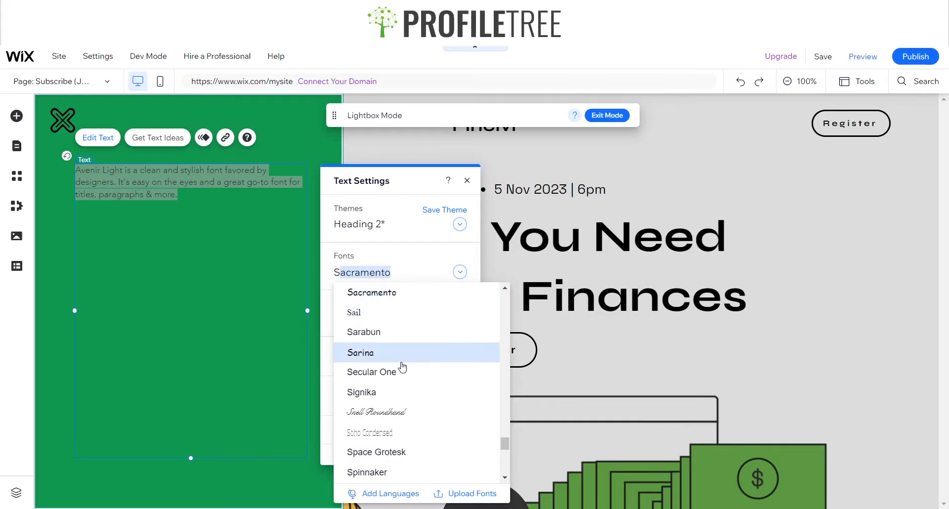
{"action": "scroll", "coordinate": [399, 361], "scroll_direction": "down", "scroll_amount": 3}
{"action": "scroll", "coordinate": [391, 341], "scroll_direction": "up", "scroll_amount": 3}
{"action": "scroll", "coordinate": [375, 331], "scroll_direction": "down", "scroll_amount": 5}
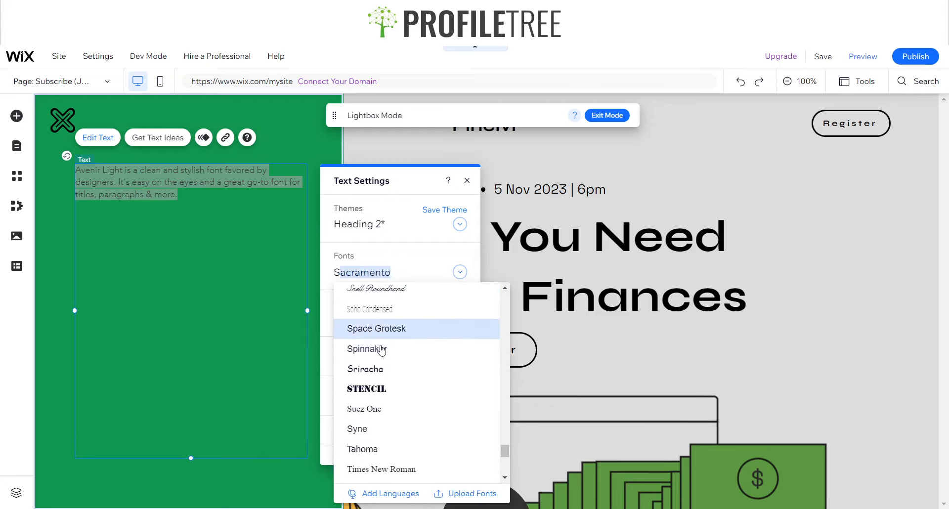
{"action": "left_click", "coordinate": [363, 372]}
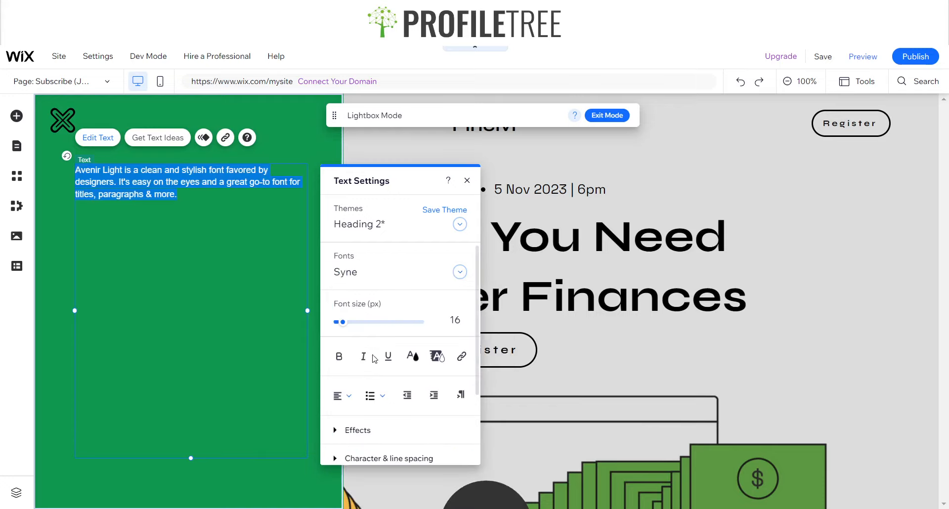
Step: Set the paragraph font size to 20, then to 25 px
{"action": "left_click", "coordinate": [457, 321]}
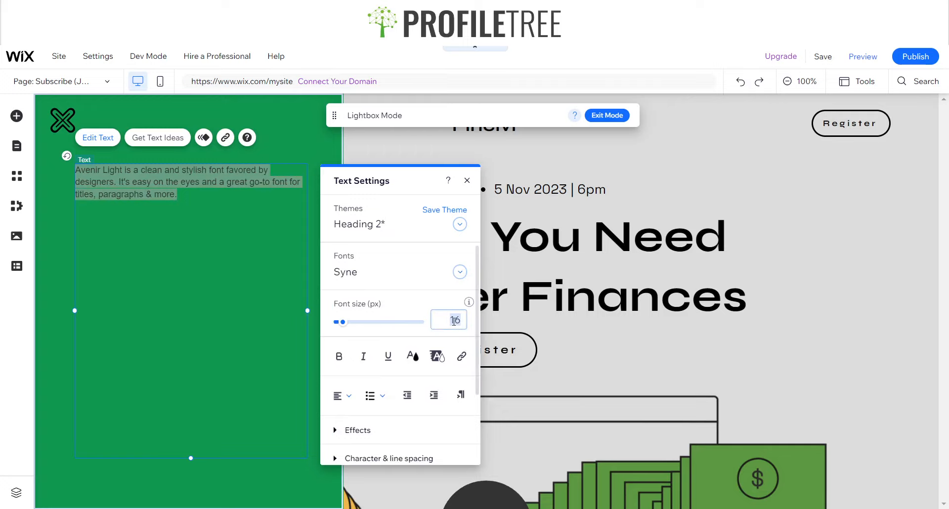
{"action": "type", "text": "20"}
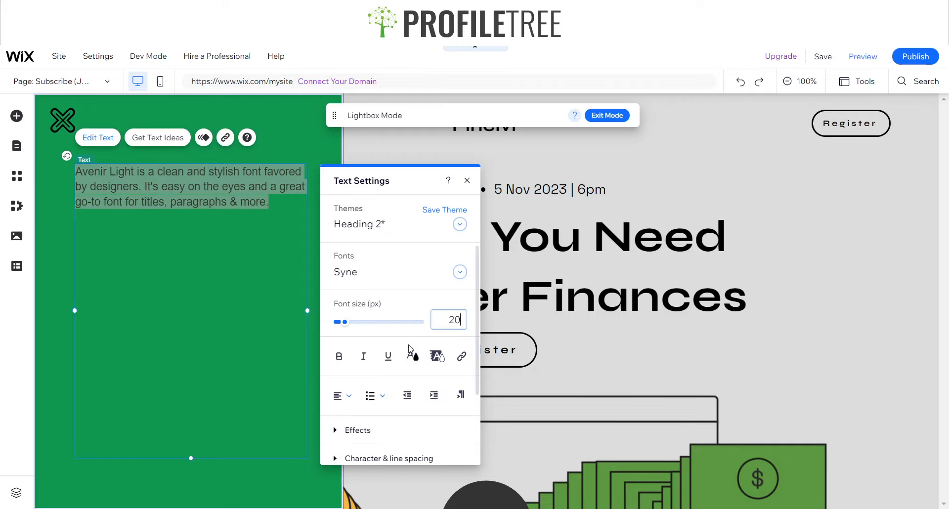
{"action": "key", "text": "Return"}
{"action": "left_click", "coordinate": [448, 320]}
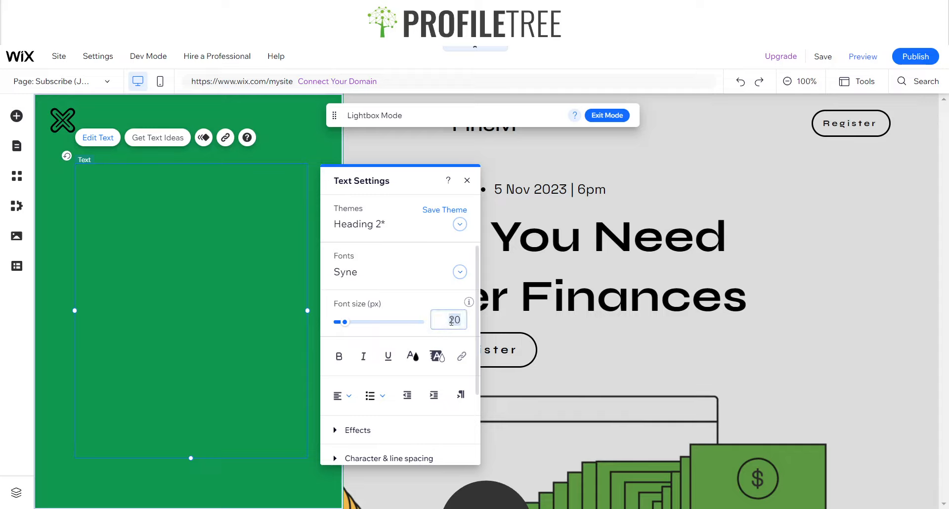
{"action": "type", "text": "30"}
{"action": "double_click", "coordinate": [449, 322]}
{"action": "type", "text": "25"}
{"action": "key", "text": "Return"}
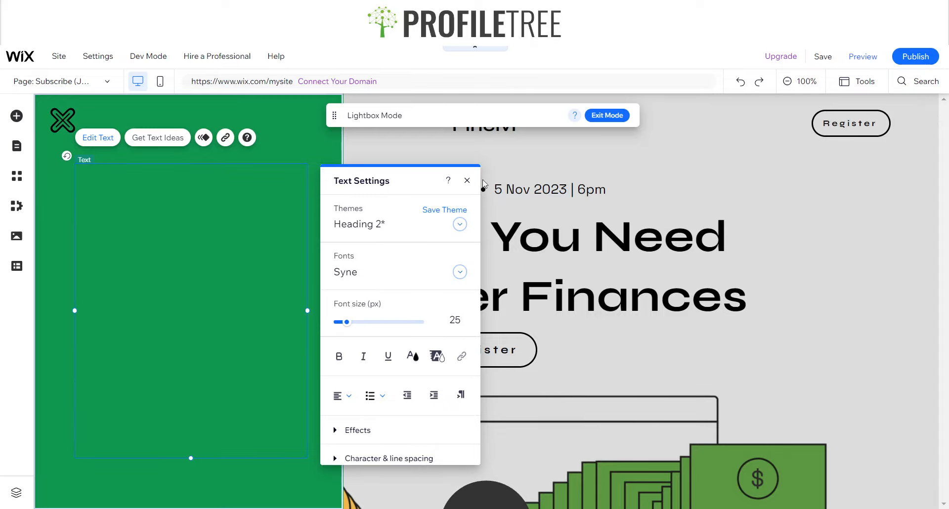
Step: Close the text settings and undo to bring back the sample paragraph text
{"action": "left_click", "coordinate": [466, 182]}
{"action": "double_click", "coordinate": [218, 227]}
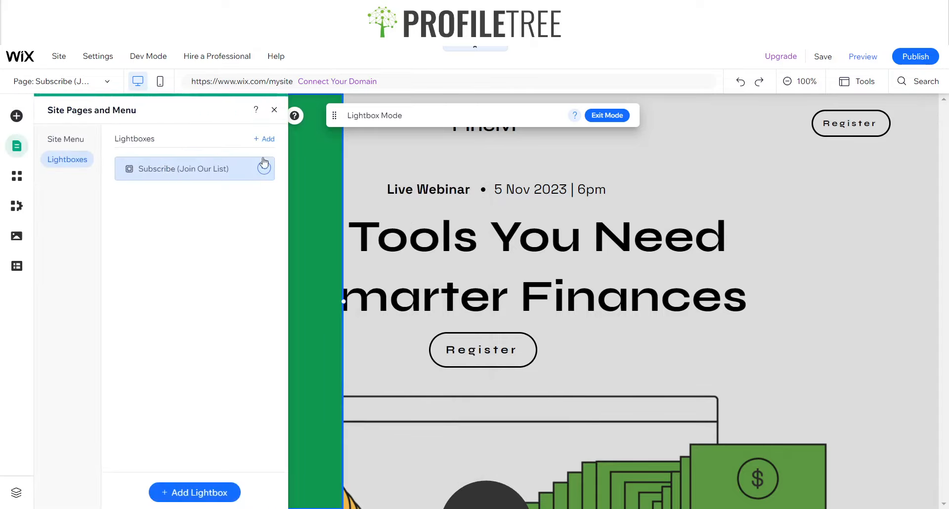
{"action": "left_click", "coordinate": [274, 109]}
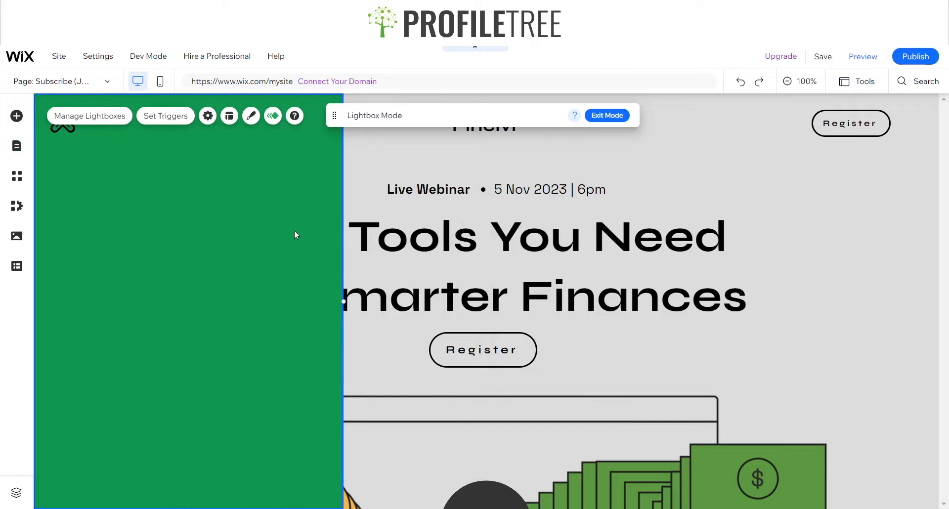
{"action": "key", "text": "ctrl+z"}
{"action": "key", "text": "ctrl+z"}
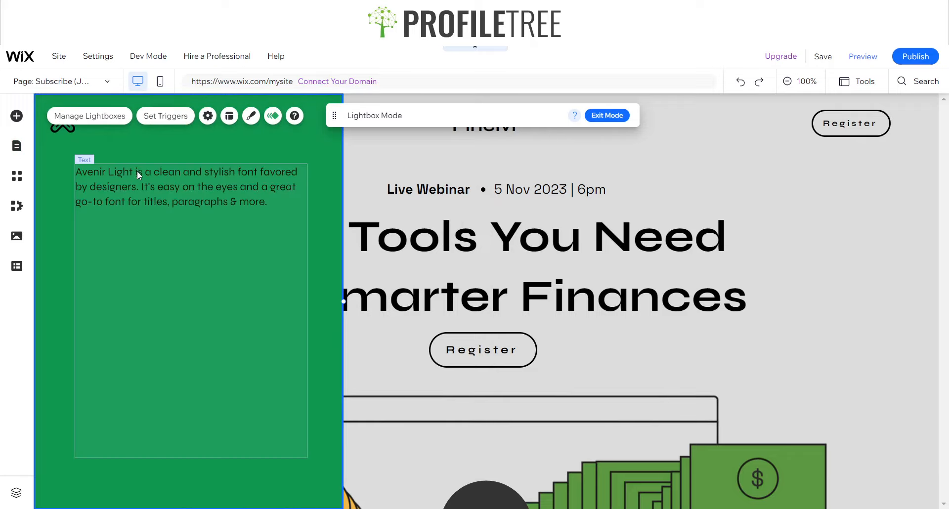
Step: Replace the text box content with the first menu entries, Contact and About
{"action": "left_click", "coordinate": [179, 213]}
{"action": "double_click", "coordinate": [179, 213]}
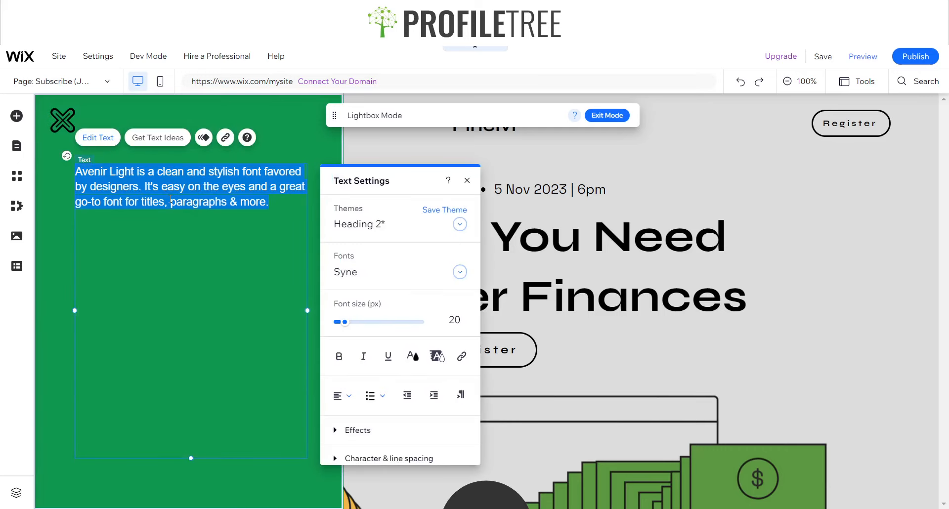
{"action": "type", "text": "Contact P"}
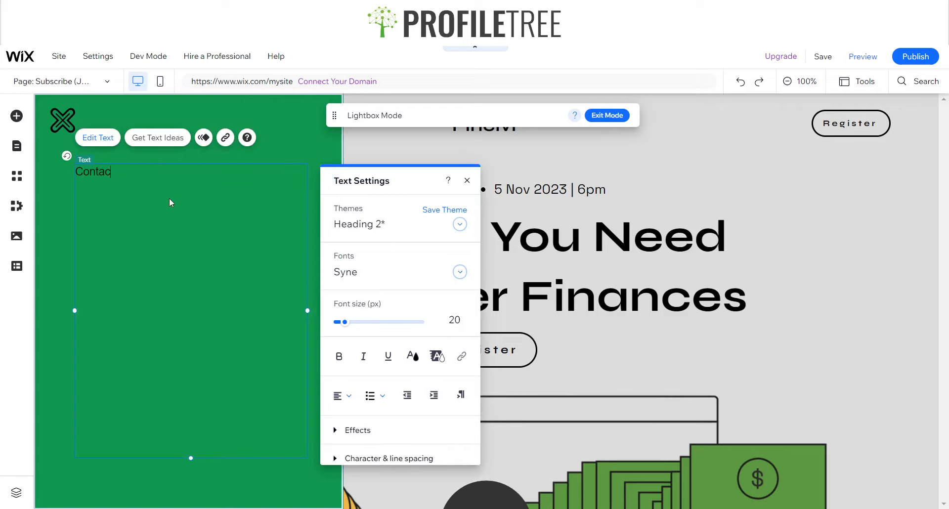
{"action": "key", "text": "BackSpace"}
{"action": "key", "text": "Return"}
{"action": "type", "text": "Abo"}
{"action": "type", "text": "it"}
{"action": "key", "text": "BackSpace"}
{"action": "key", "text": "BackSpace"}
{"action": "type", "text": "ut"}
{"action": "key", "text": "Return"}
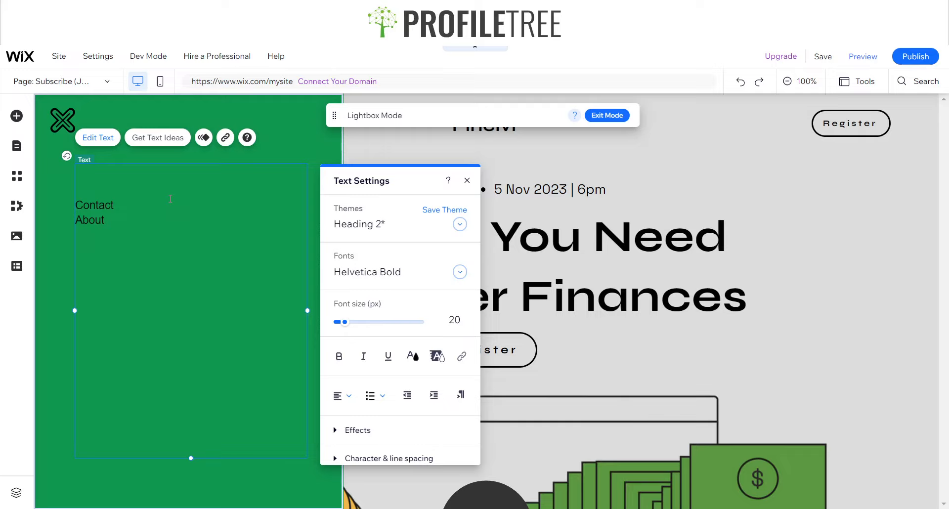
{"action": "key", "text": "BackSpace"}
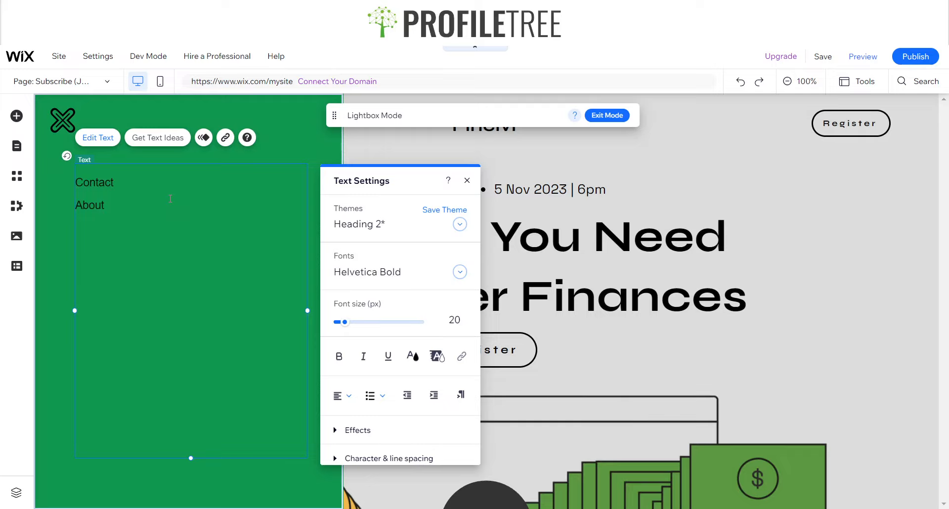
{"action": "type", "text": "na"}
{"action": "key", "text": "BackSpace"}
{"action": "key", "text": "BackSpace"}
{"action": "key", "text": "BackSpace"}
{"action": "key", "text": "BackSpace"}
Step: Retype the whole list as Finance, Explore, About and Contact on separate lines
{"action": "key", "text": "ctrl+a"}
{"action": "type", "text": "Find"}
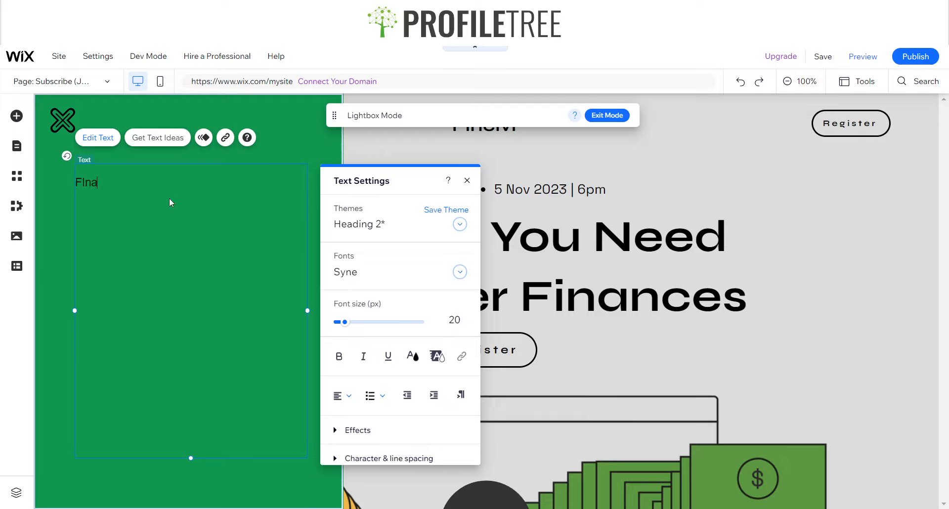
{"action": "key", "text": "BackSpace"}
{"action": "key", "text": "BackSpace"}
{"action": "key", "text": "BackSpace"}
{"action": "type", "text": "ind"}
{"action": "key", "text": "BackSpace"}
{"action": "key", "text": "BackSpace"}
{"action": "type", "text": "nance"}
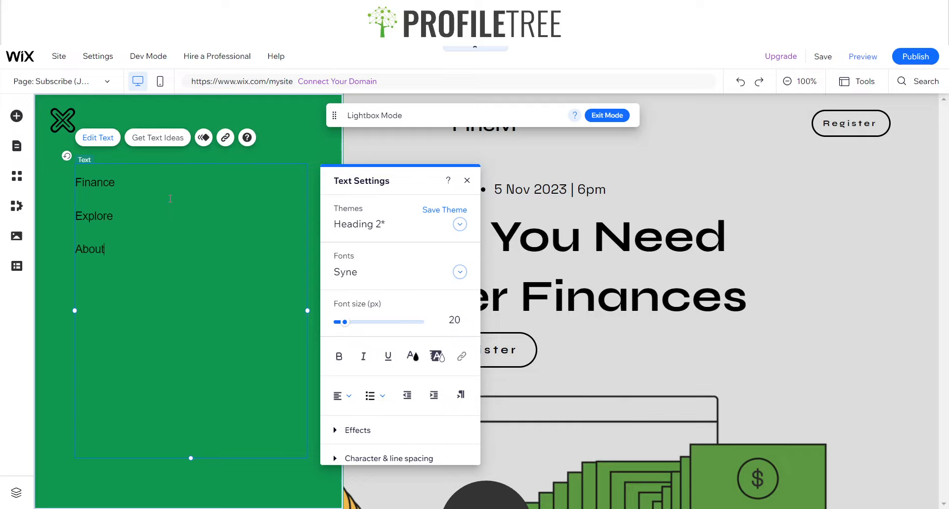
{"action": "key", "text": "Return"}
{"action": "type", "text": "Contact"}
Step: Make all four menu lines bold at 25 px
{"action": "left_click_drag", "start_coordinate": [121, 288], "coordinate": [81, 184]}
{"action": "left_click", "coordinate": [196, 314]}
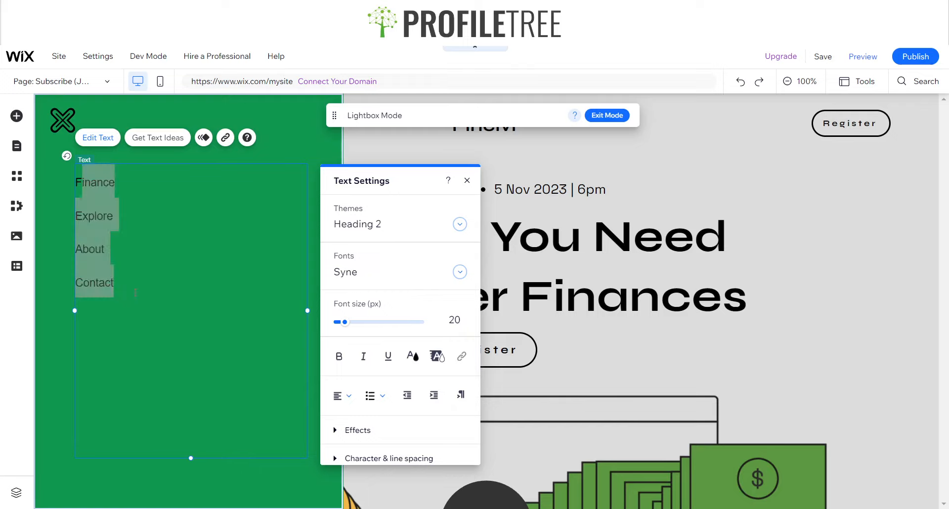
{"action": "left_click_drag", "start_coordinate": [136, 292], "coordinate": [75, 178]}
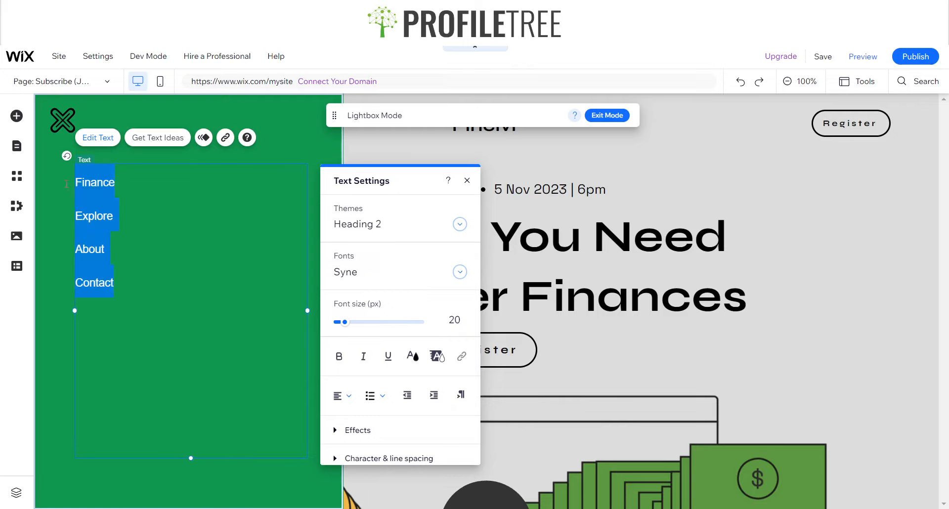
{"action": "left_click", "coordinate": [339, 356]}
{"action": "left_click", "coordinate": [447, 319]}
{"action": "type", "text": "2"}
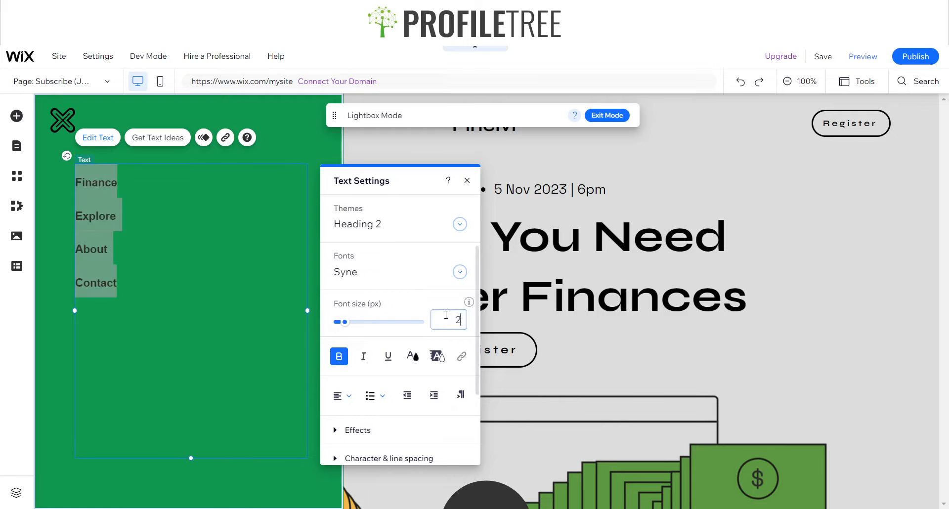
{"action": "type", "text": "5"}
{"action": "key", "text": "Return"}
Step: Set custom line spacing to 2, then narrow the text box and move it right
{"action": "scroll", "coordinate": [375, 367], "scroll_direction": "down", "scroll_amount": 1}
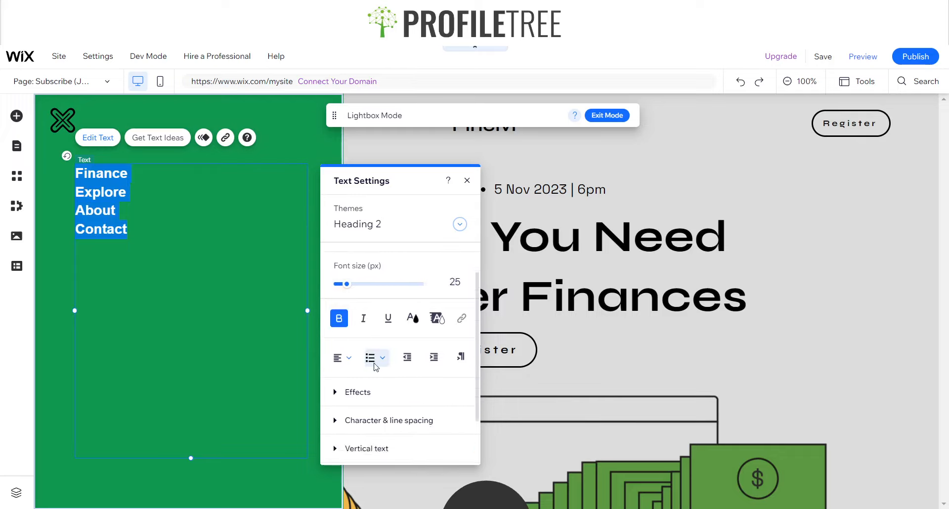
{"action": "scroll", "coordinate": [375, 367], "scroll_direction": "down", "scroll_amount": 1}
{"action": "left_click", "coordinate": [376, 365]}
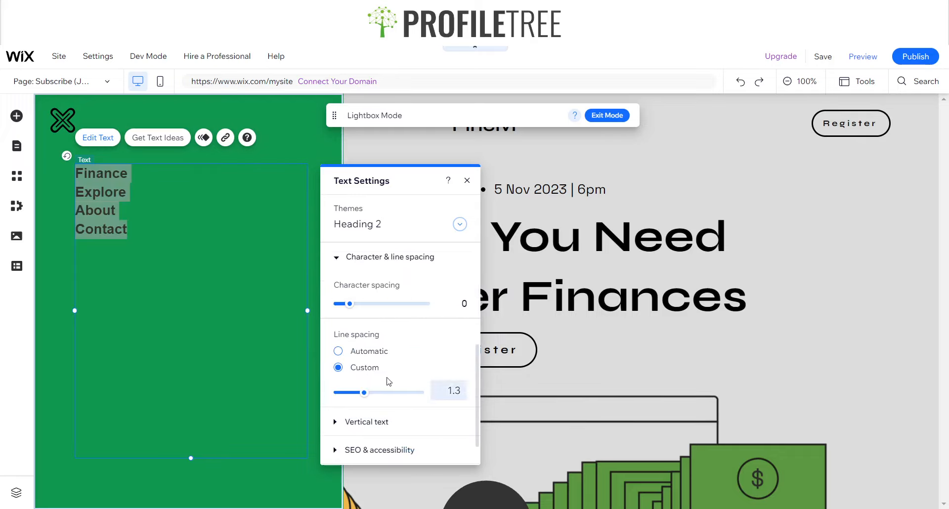
{"action": "left_click", "coordinate": [448, 393]}
{"action": "type", "text": "2"}
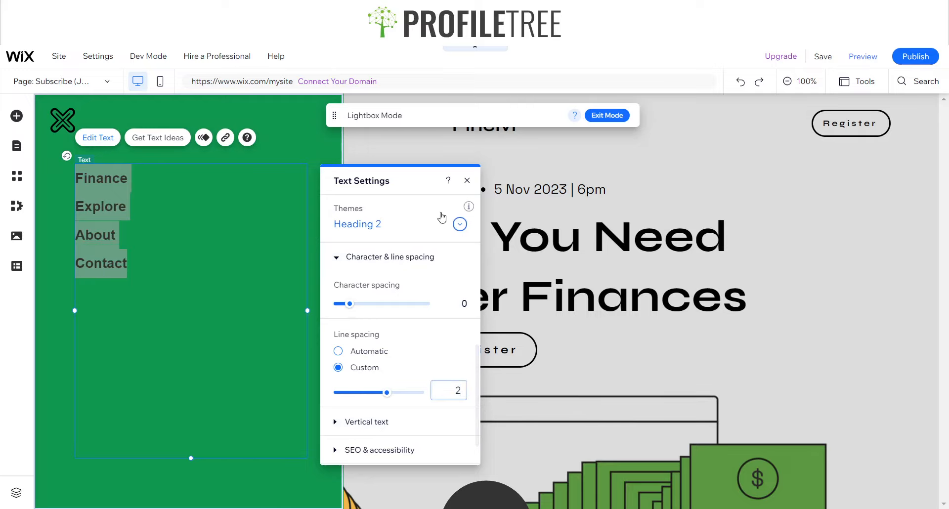
{"action": "left_click", "coordinate": [467, 181]}
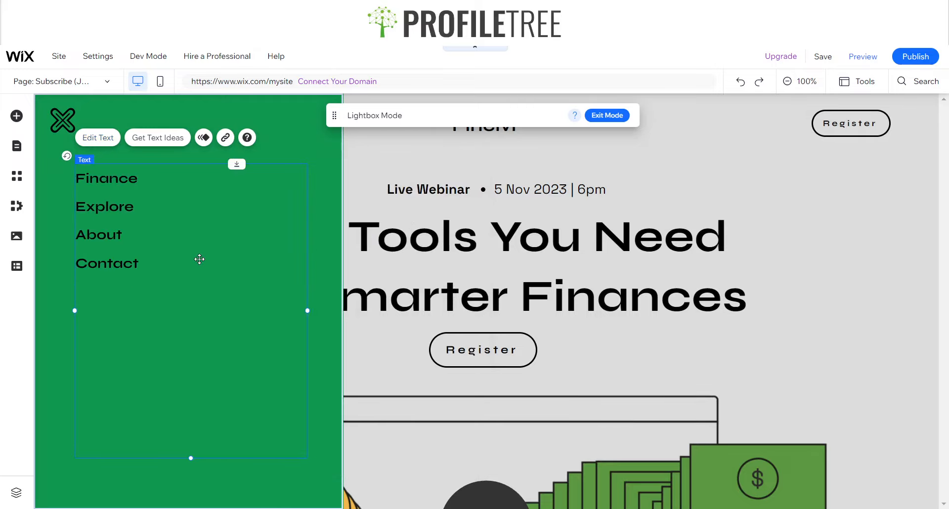
{"action": "left_click_drag", "start_coordinate": [308, 310], "coordinate": [205, 301]}
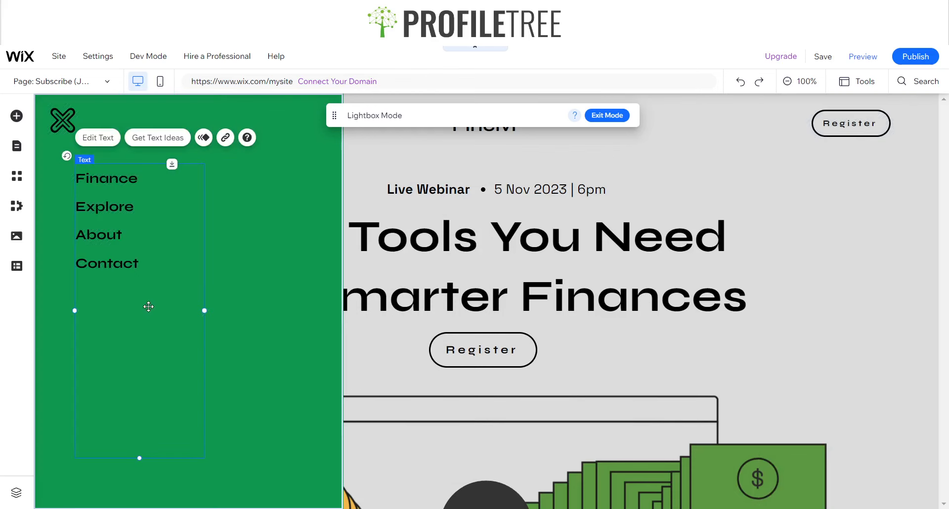
{"action": "left_click_drag", "start_coordinate": [148, 308], "coordinate": [191, 308]}
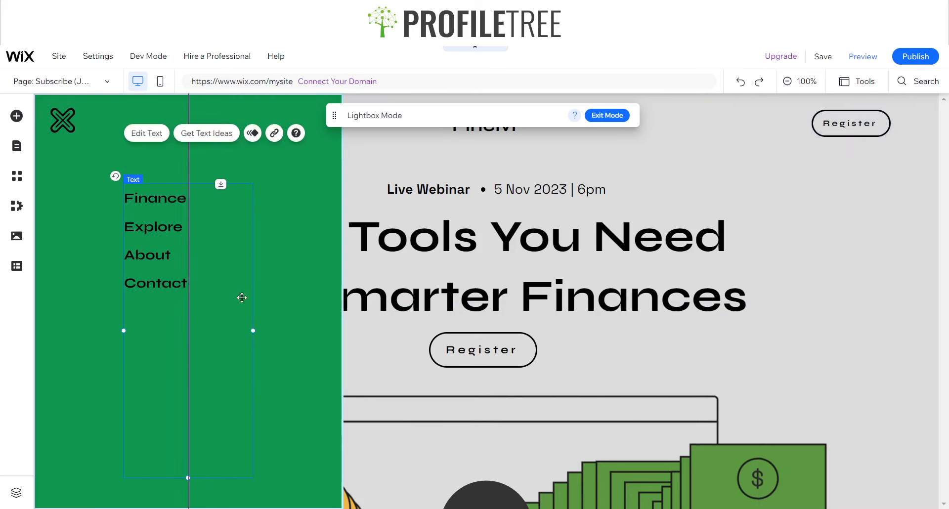
Step: Reselect the menu lines in the text box, then close the text settings
{"action": "left_click", "coordinate": [174, 298]}
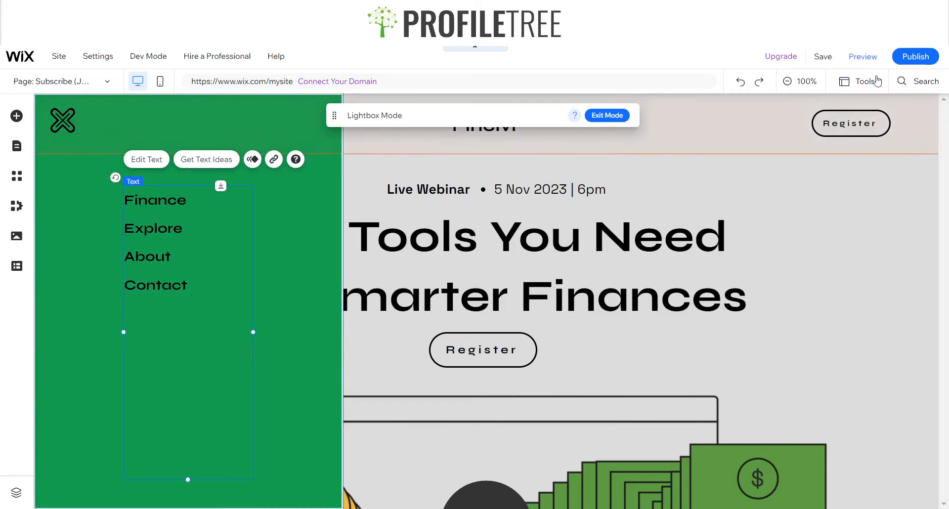
{"action": "double_click", "coordinate": [198, 204]}
{"action": "left_click_drag", "start_coordinate": [187, 287], "coordinate": [133, 200]}
{"action": "left_click", "coordinate": [197, 225]}
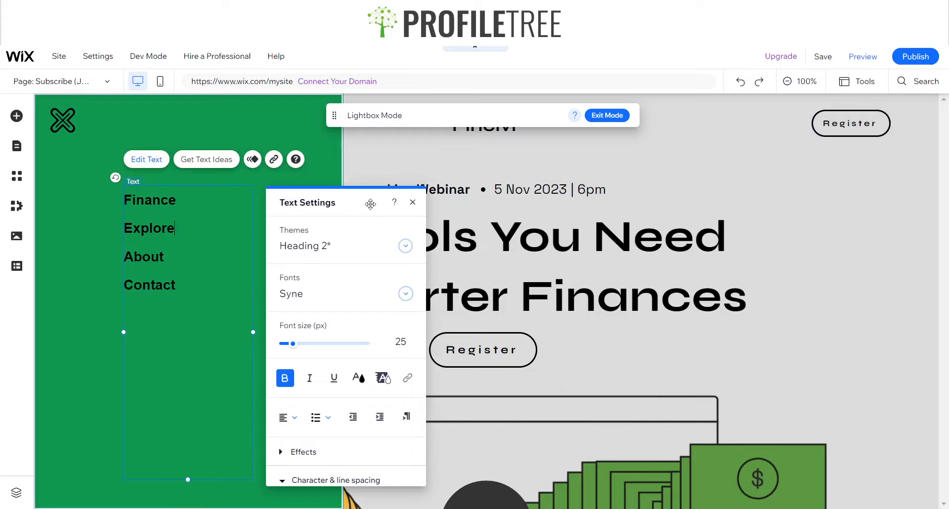
{"action": "left_click", "coordinate": [413, 202]}
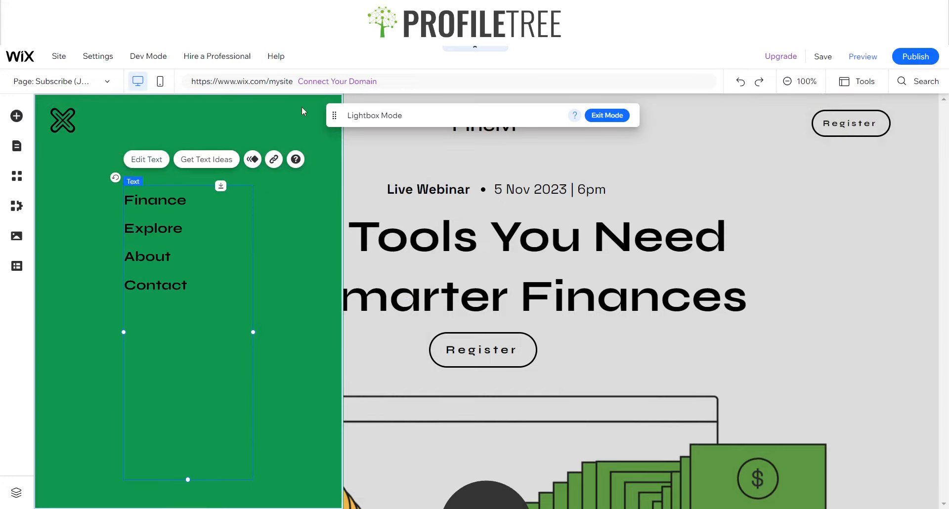
Step: Exit the lightbox to the HOME page and open Manage Pages
{"action": "left_click", "coordinate": [599, 119]}
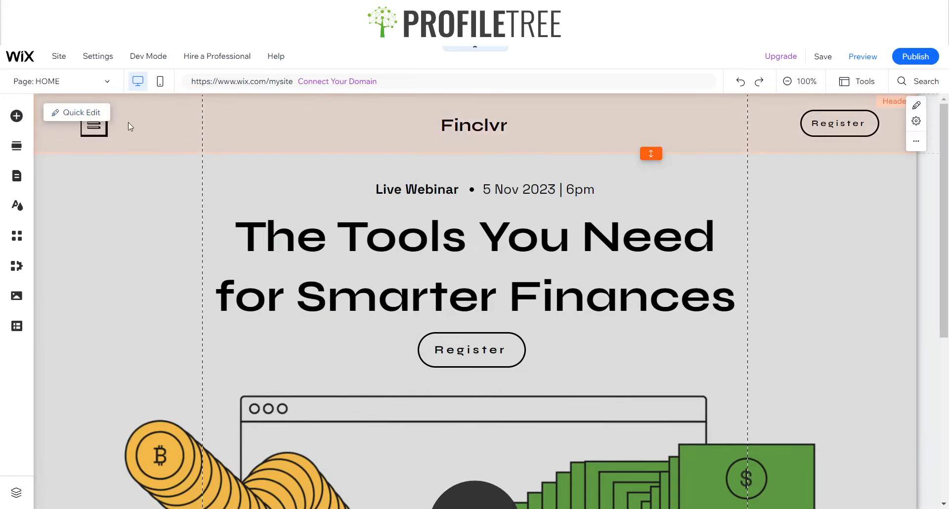
{"action": "left_click", "coordinate": [66, 88]}
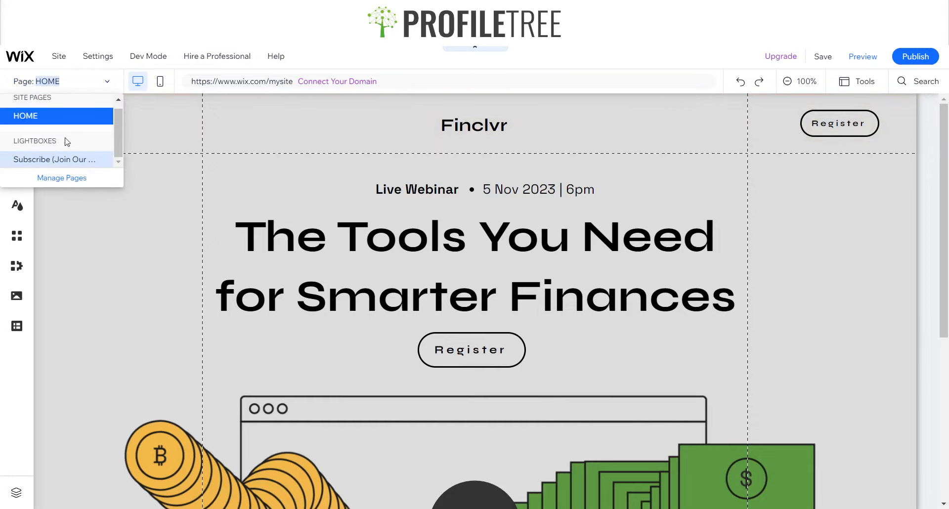
{"action": "left_click", "coordinate": [61, 179]}
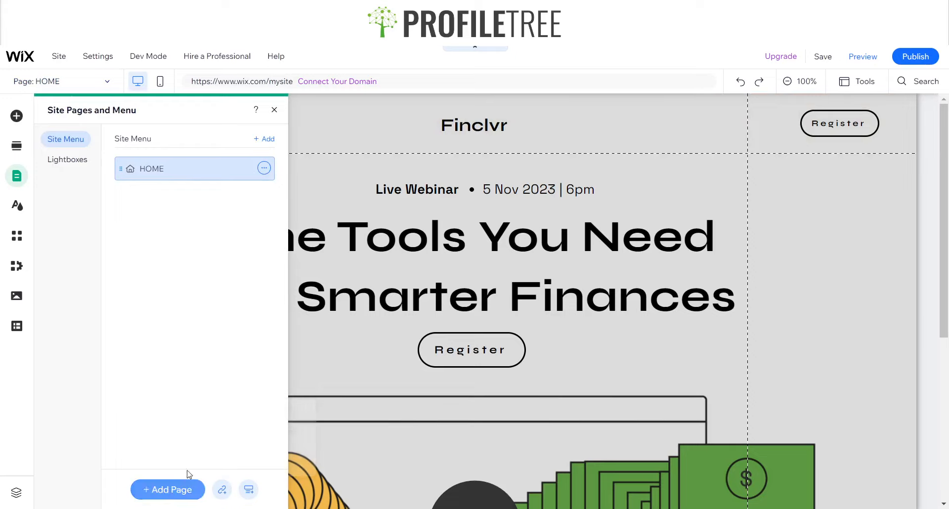
Step: Add a blank page named Finances
{"action": "left_click", "coordinate": [151, 488]}
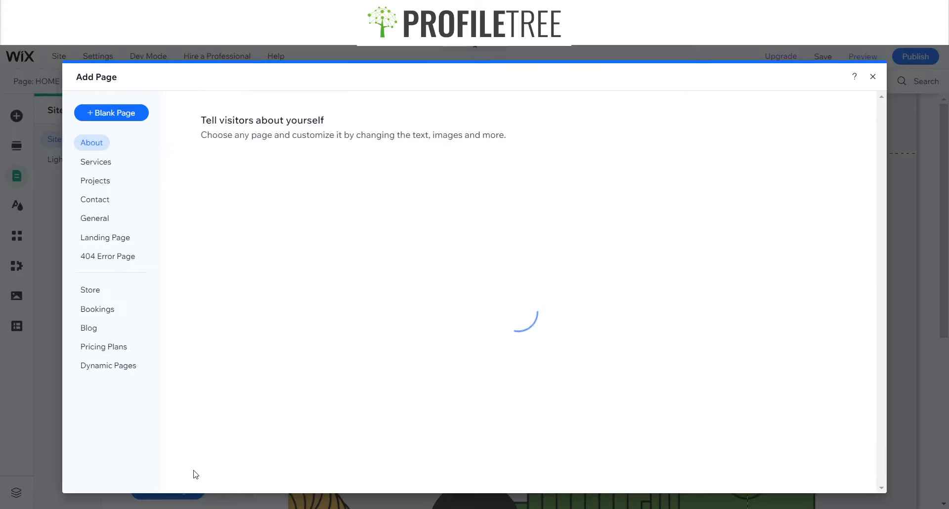
{"action": "left_click", "coordinate": [99, 112]}
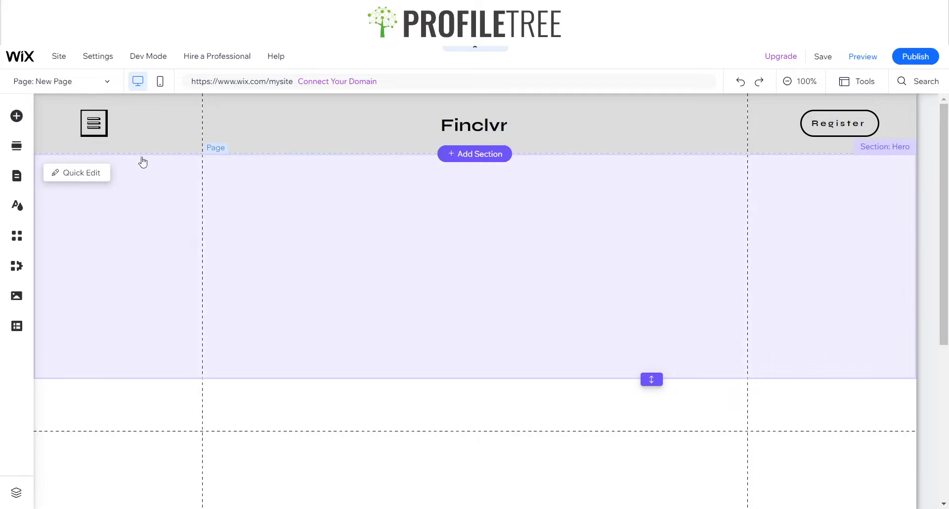
{"action": "type", "text": "Fia"}
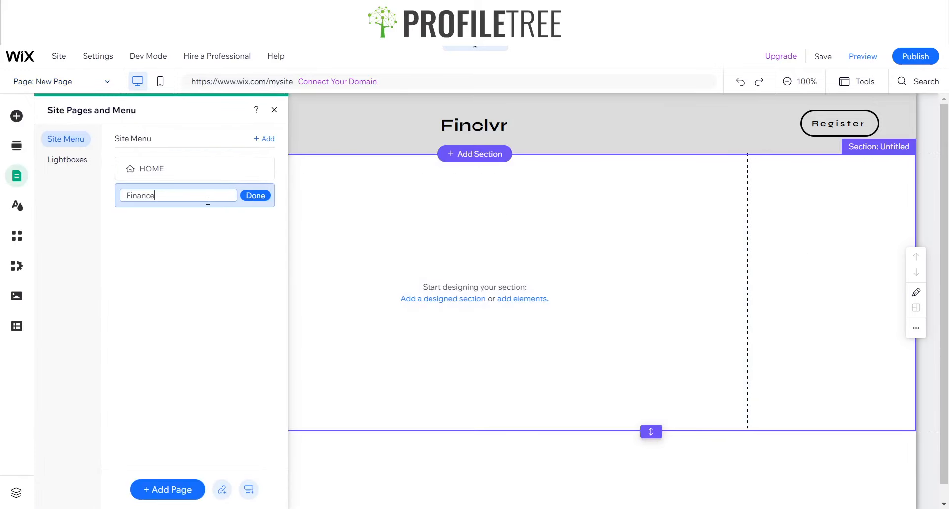
{"action": "left_click", "coordinate": [249, 196]}
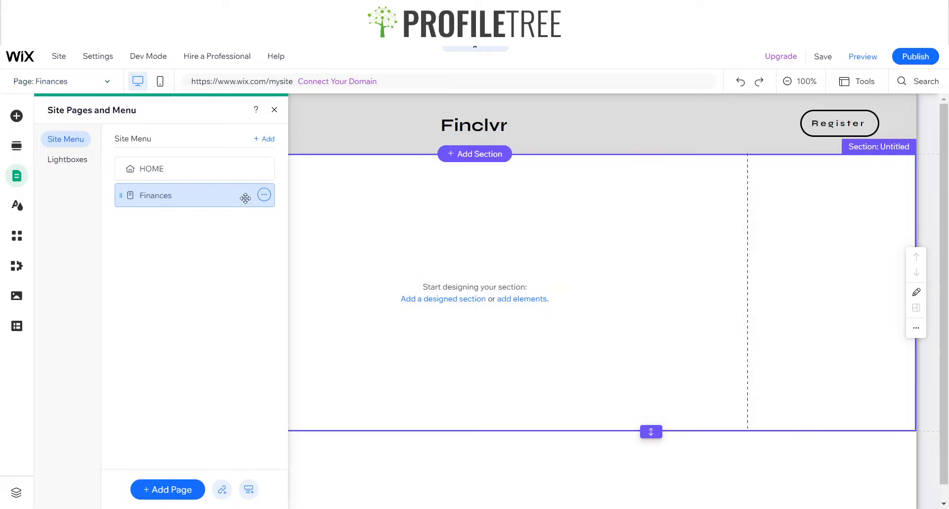
Step: Add an About page from the Profile template
{"action": "left_click", "coordinate": [166, 488]}
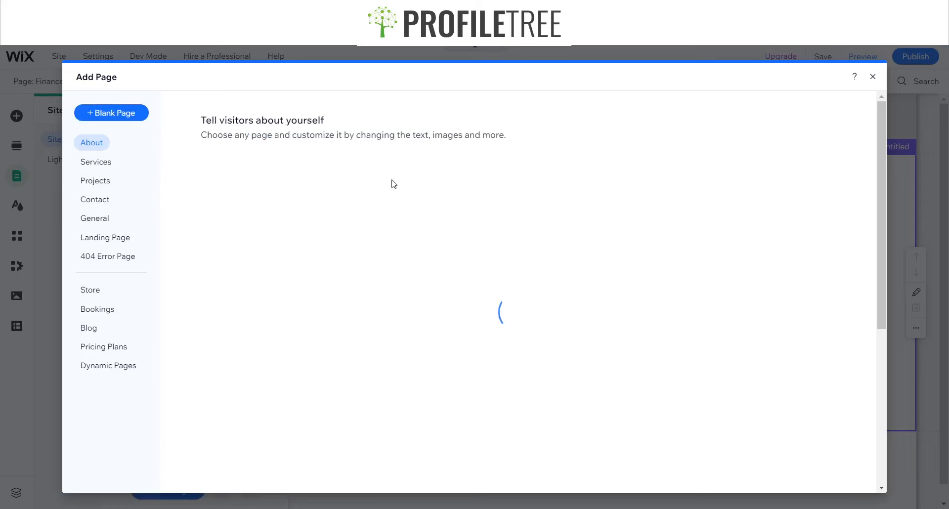
{"action": "mouse_move", "coordinate": [611, 200]}
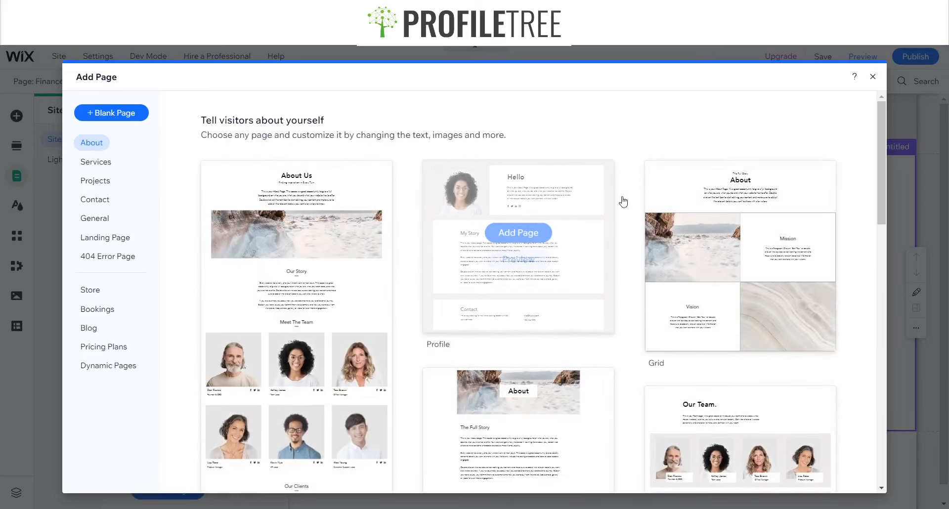
{"action": "mouse_move", "coordinate": [340, 241]}
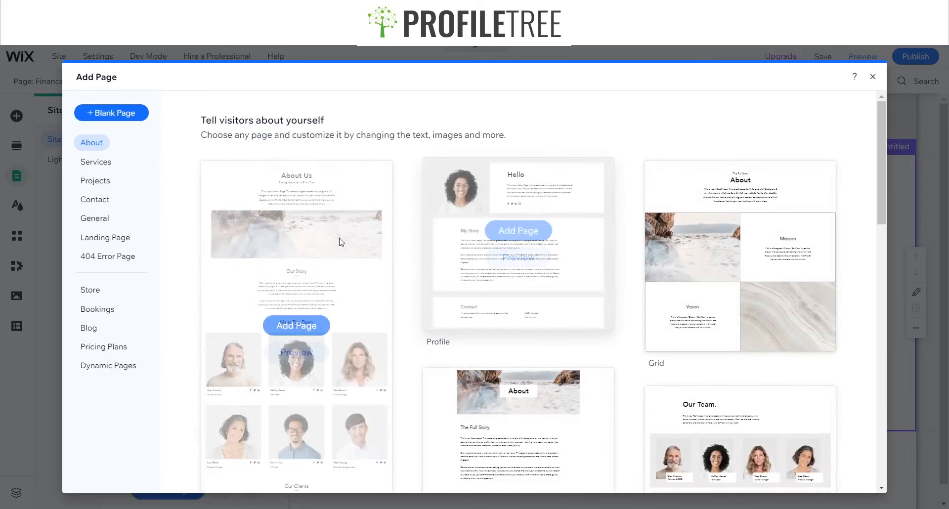
{"action": "left_click", "coordinate": [487, 197]}
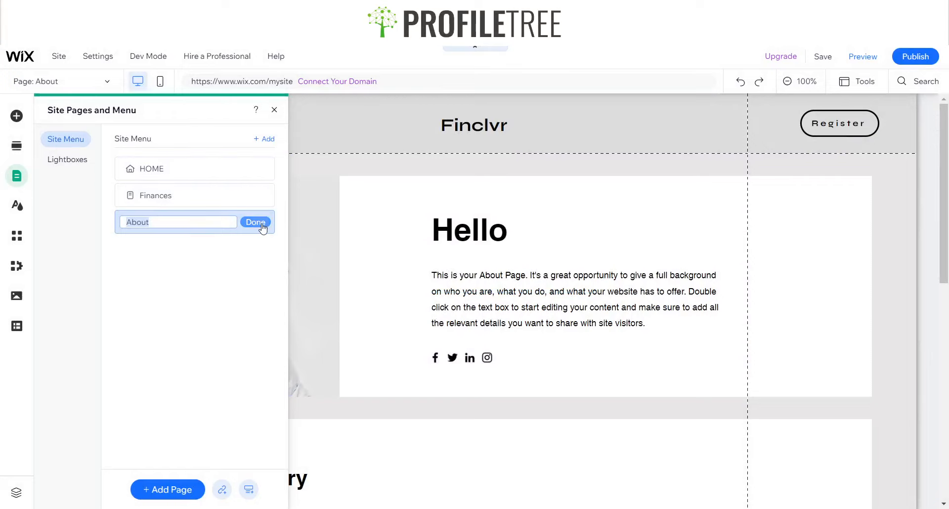
{"action": "left_click", "coordinate": [256, 227]}
Step: Duplicate the Finances page and name the copy Explore
{"action": "left_click", "coordinate": [262, 198]}
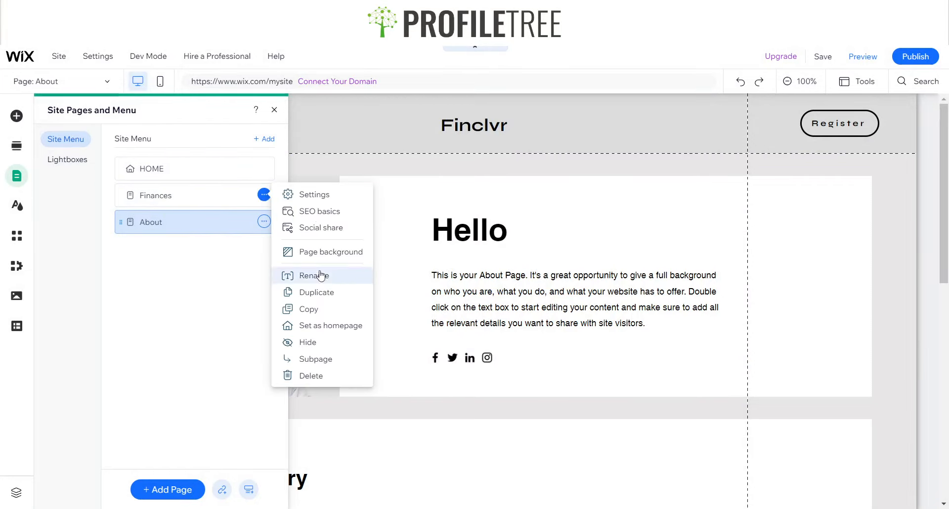
{"action": "left_click", "coordinate": [316, 293]}
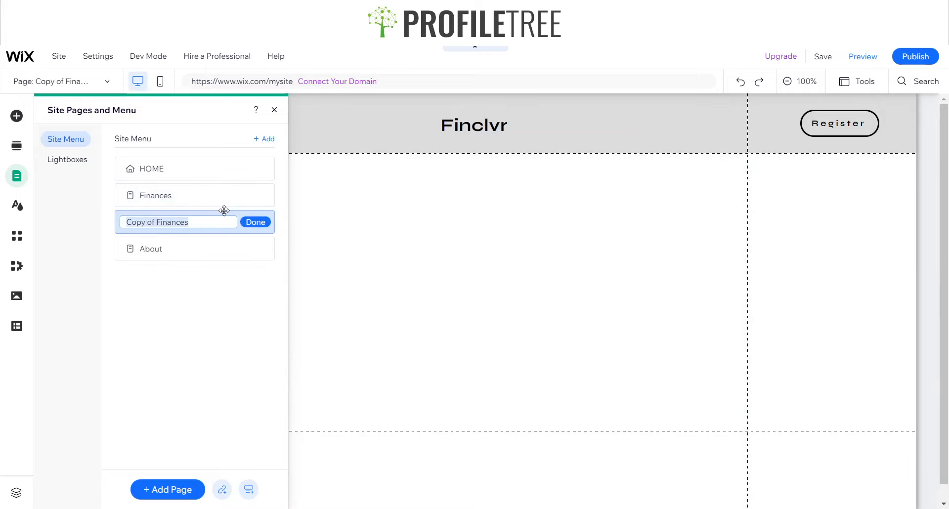
{"action": "type", "text": "Explore"}
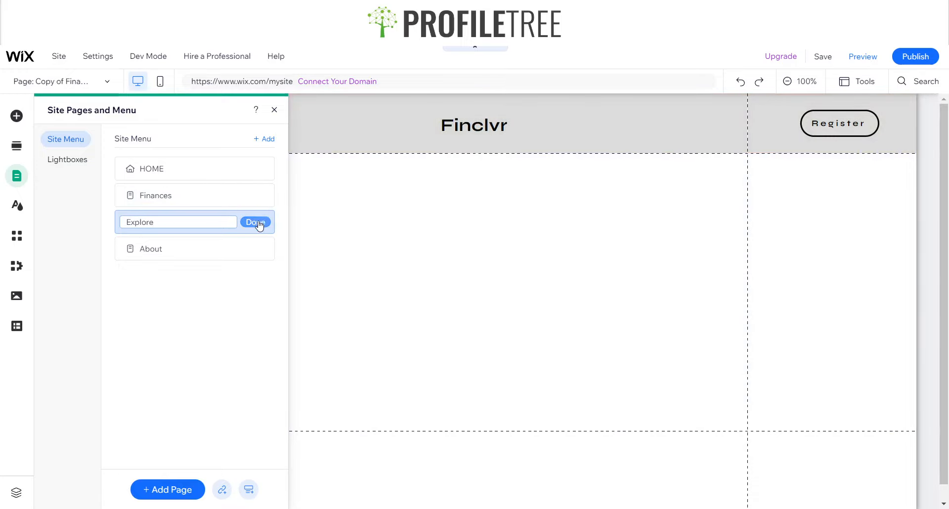
{"action": "left_click", "coordinate": [260, 224]}
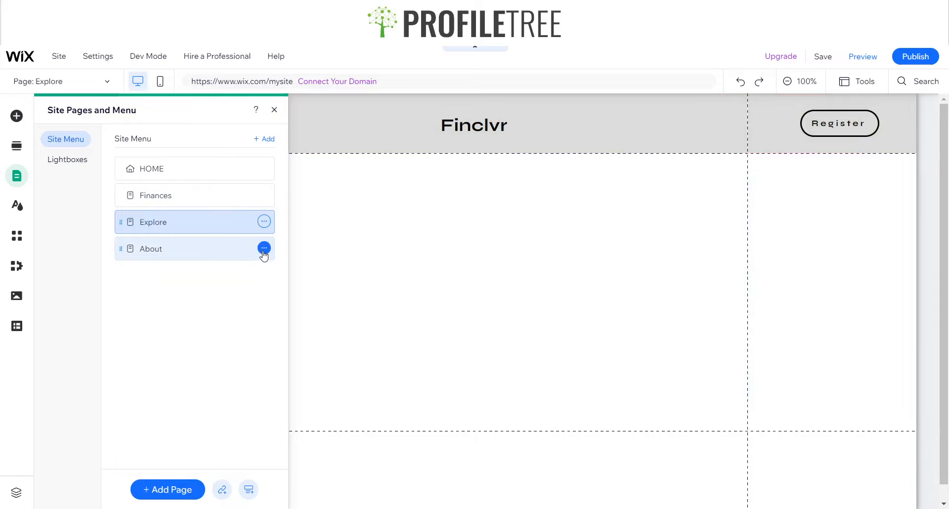
{"action": "left_click", "coordinate": [264, 248]}
{"action": "left_click", "coordinate": [234, 287]}
Step: Add a Contact page from the Basic contact template and close the Site Pages and Menu panel
{"action": "left_click", "coordinate": [171, 492]}
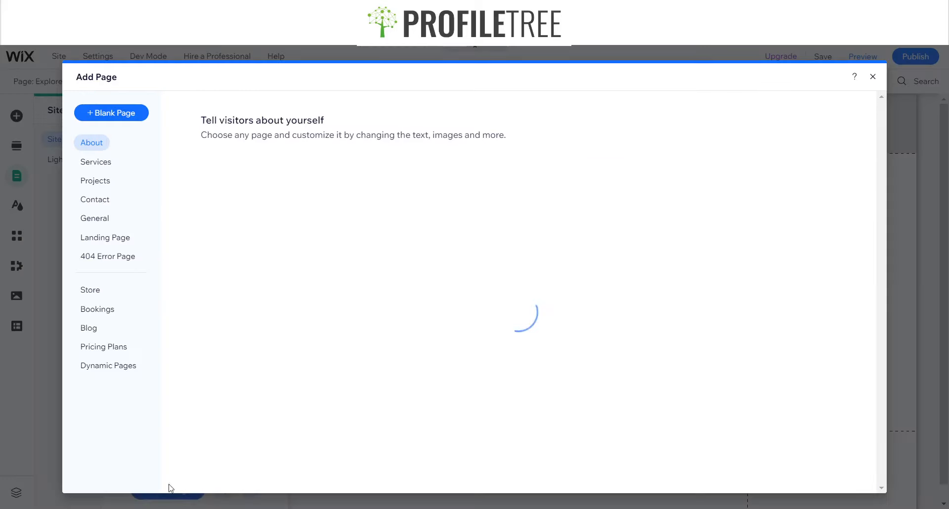
{"action": "left_click", "coordinate": [92, 204]}
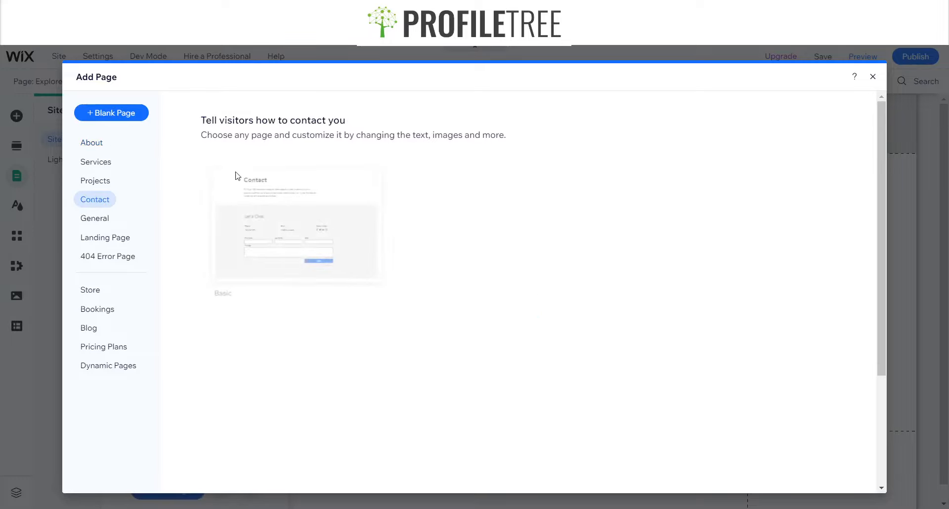
{"action": "mouse_move", "coordinate": [356, 186]}
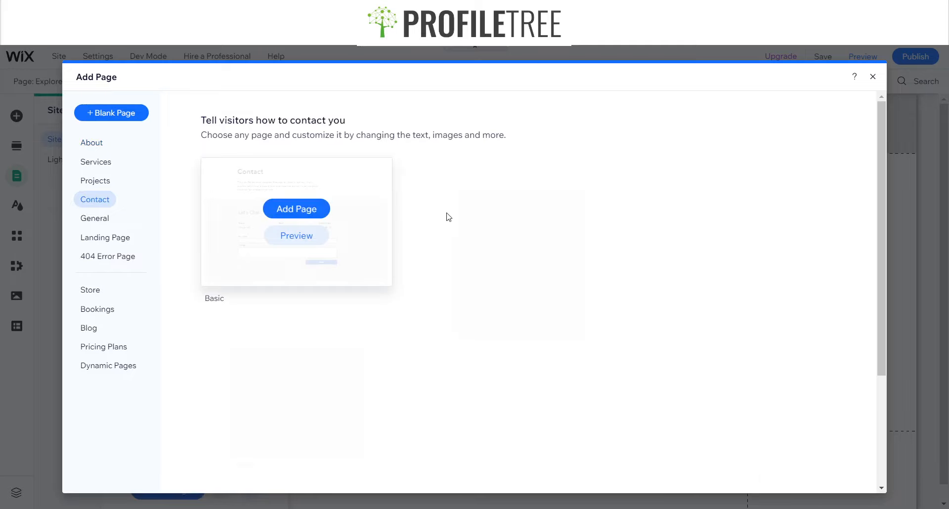
{"action": "left_click", "coordinate": [465, 251]}
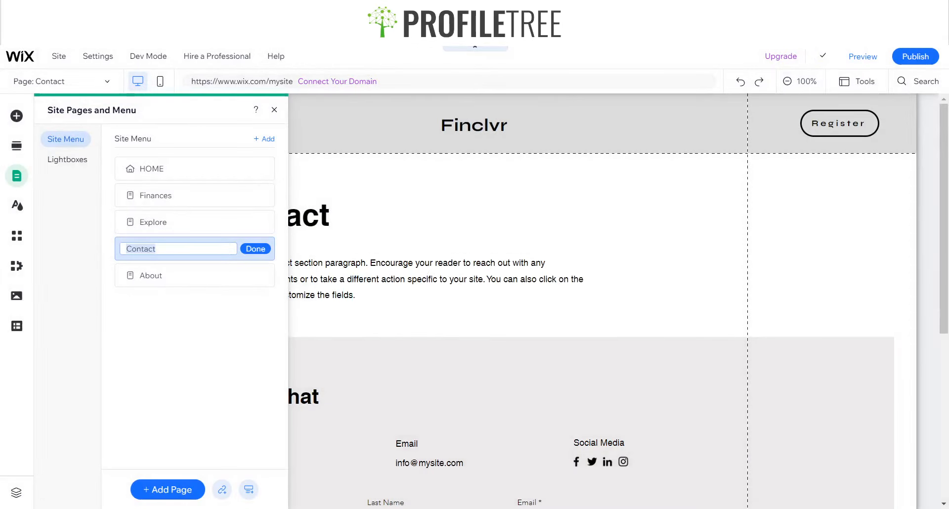
{"action": "key", "text": "Return"}
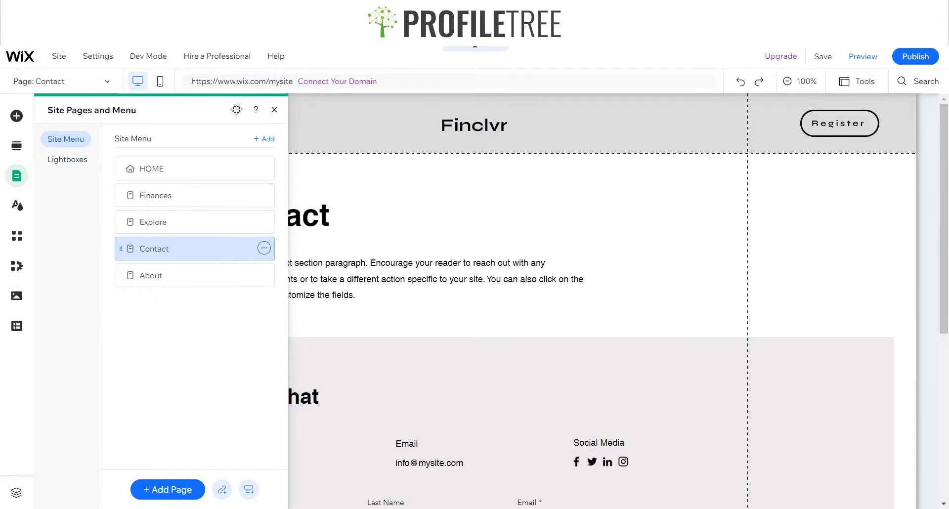
{"action": "left_click", "coordinate": [274, 110]}
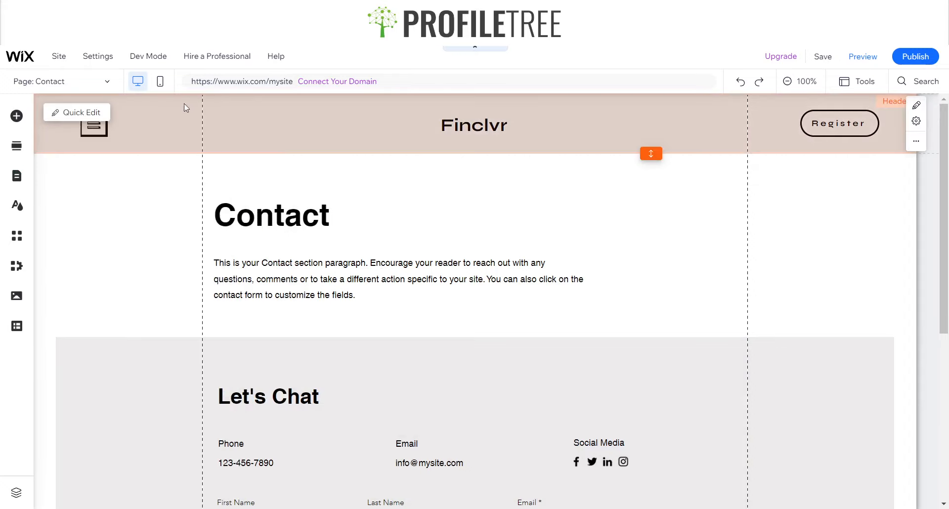
Step: Switch to HOME and link the Finclvr header text to HOME (This page)
{"action": "left_click", "coordinate": [75, 81]}
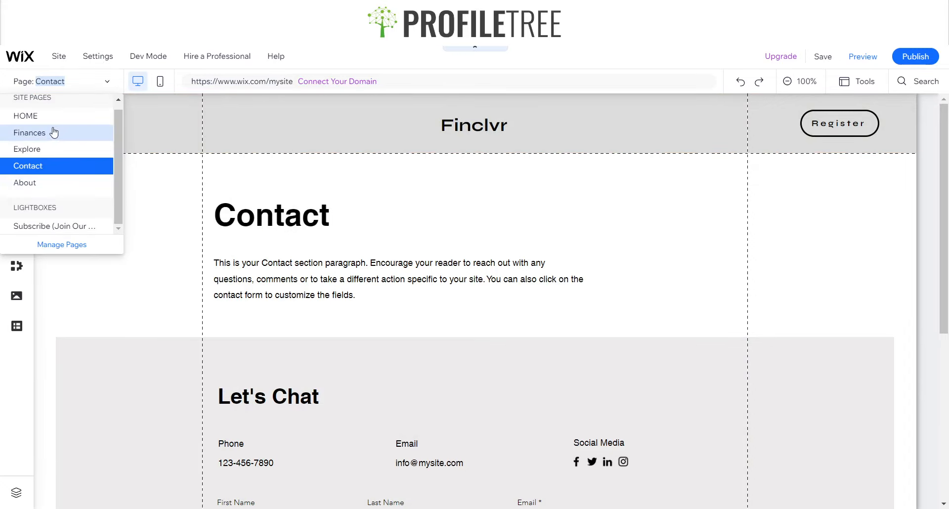
{"action": "left_click", "coordinate": [51, 117]}
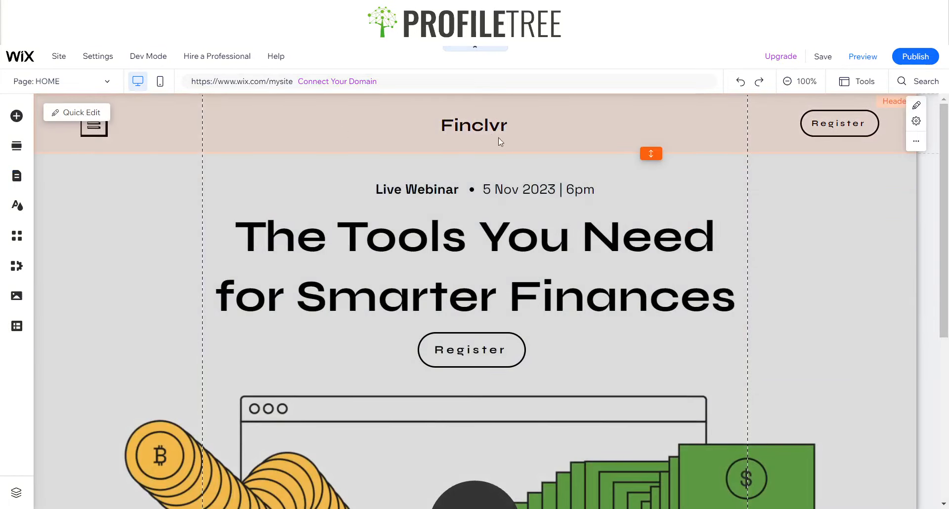
{"action": "left_click", "coordinate": [464, 122]}
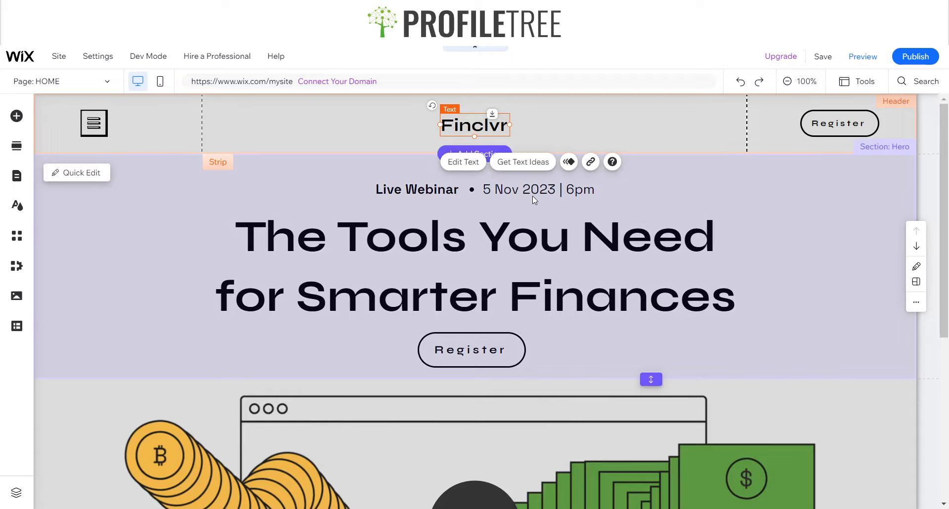
{"action": "left_click", "coordinate": [592, 163]}
{"action": "left_click", "coordinate": [514, 223]}
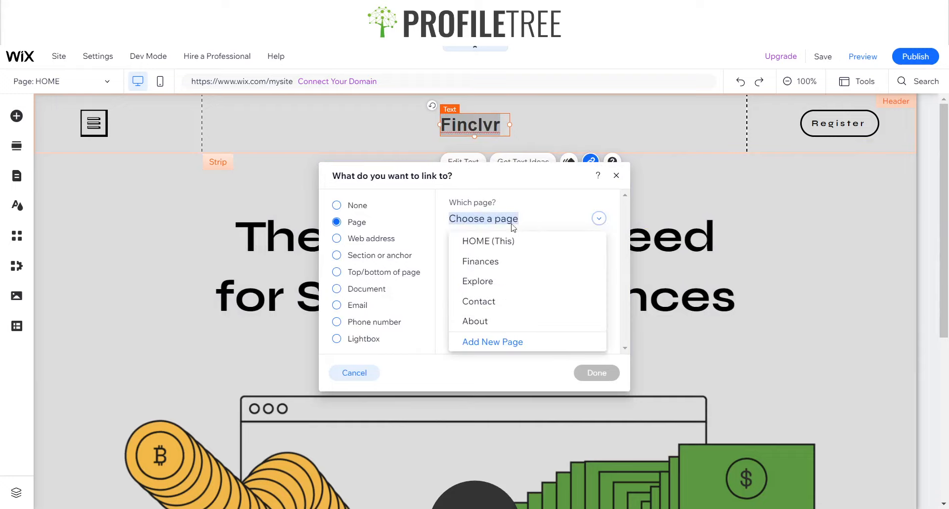
{"action": "left_click", "coordinate": [470, 244]}
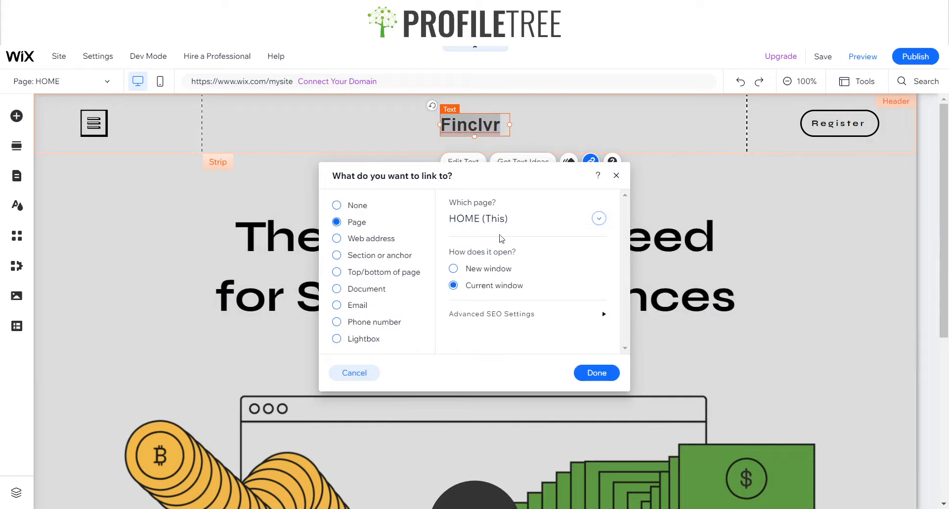
{"action": "left_click", "coordinate": [596, 375]}
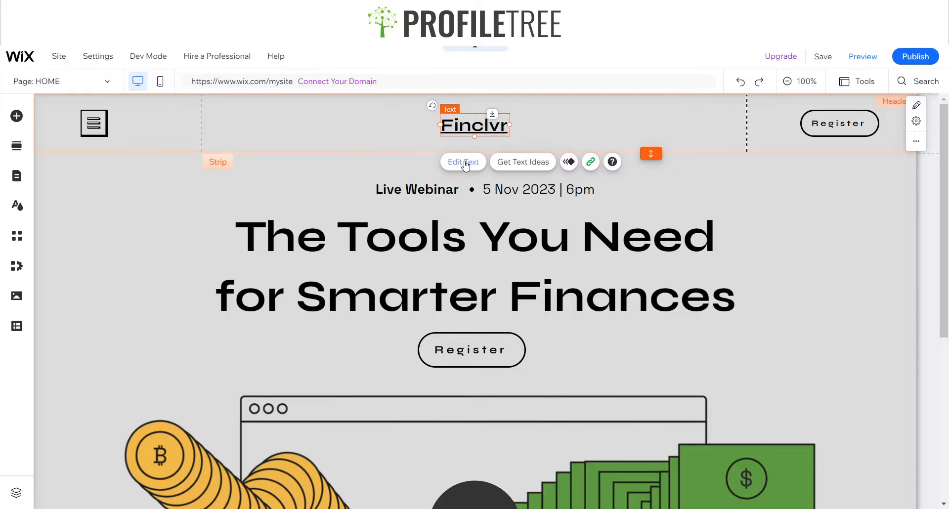
Step: Set the header's scroll behaviour to Scrolls with site
{"action": "left_click", "coordinate": [465, 163]}
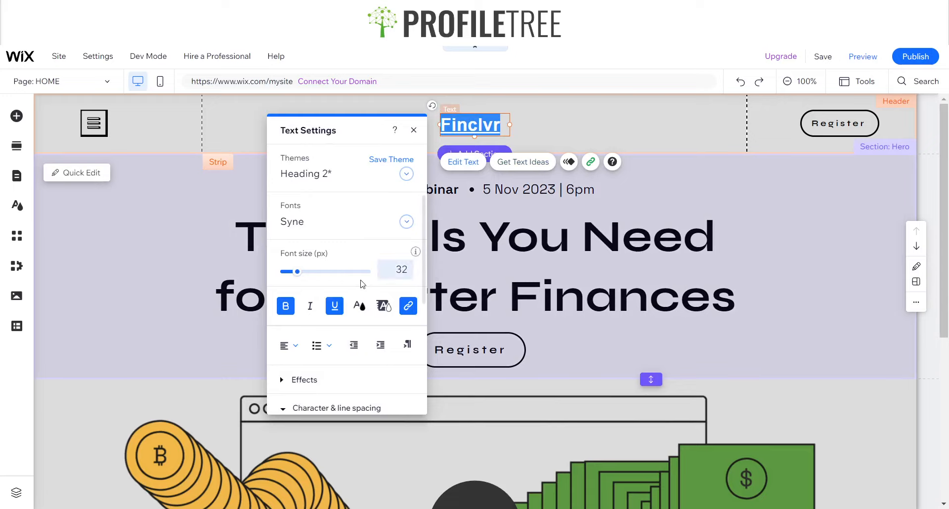
{"action": "left_click", "coordinate": [414, 130]}
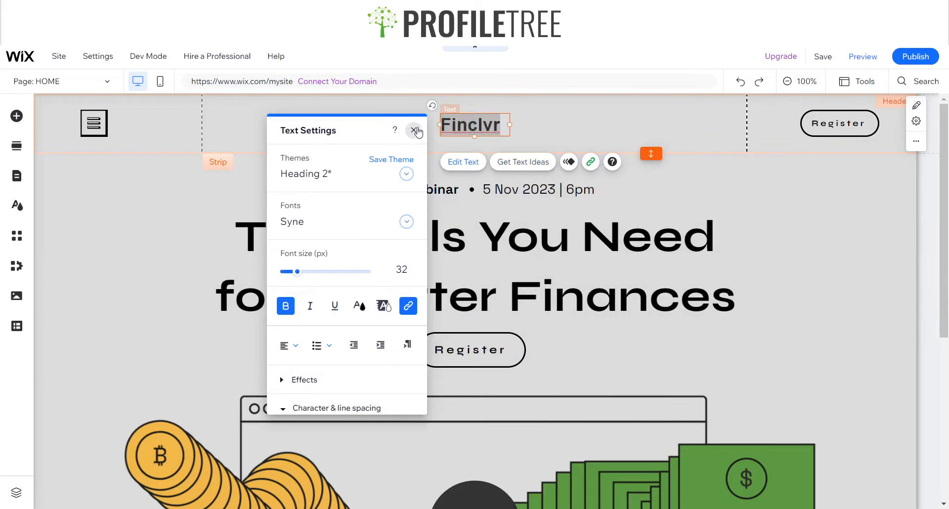
{"action": "left_click", "coordinate": [357, 128]}
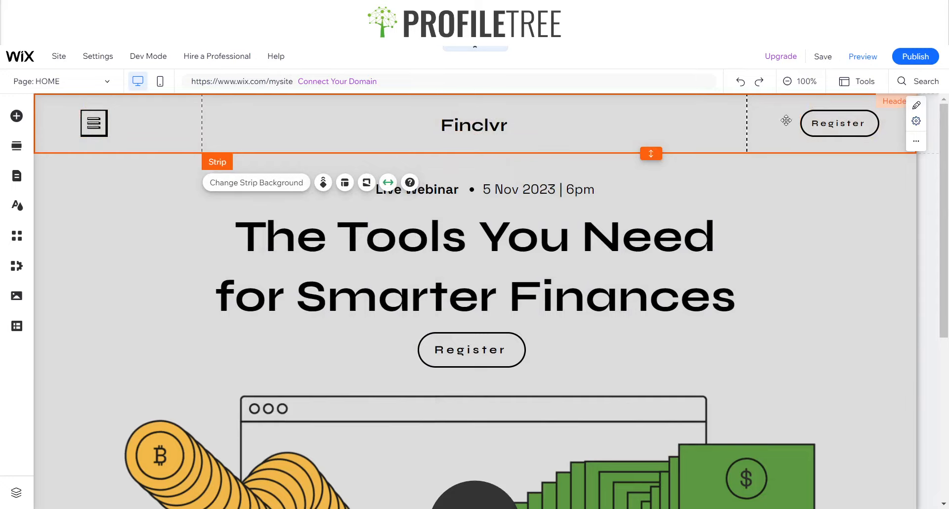
{"action": "left_click", "coordinate": [917, 142]}
{"action": "left_click", "coordinate": [814, 159]}
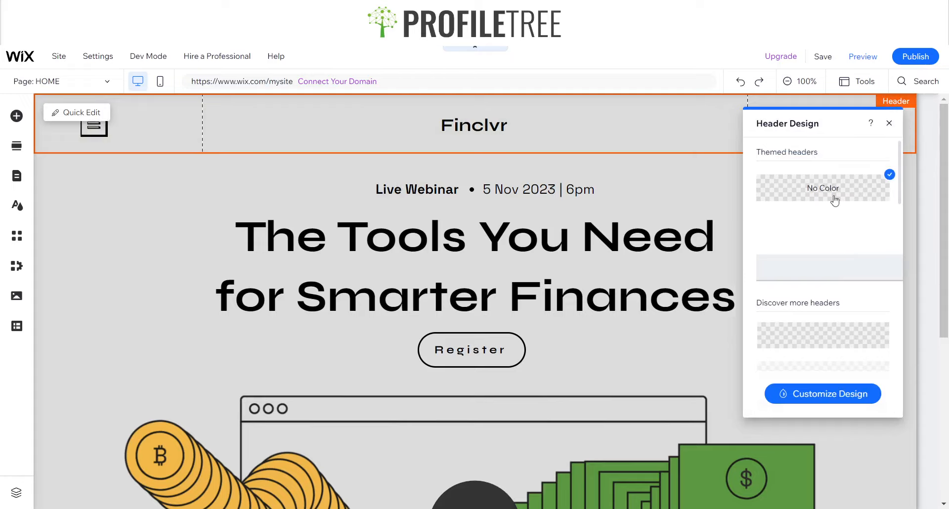
{"action": "left_click", "coordinate": [890, 123]}
{"action": "left_click", "coordinate": [919, 141]}
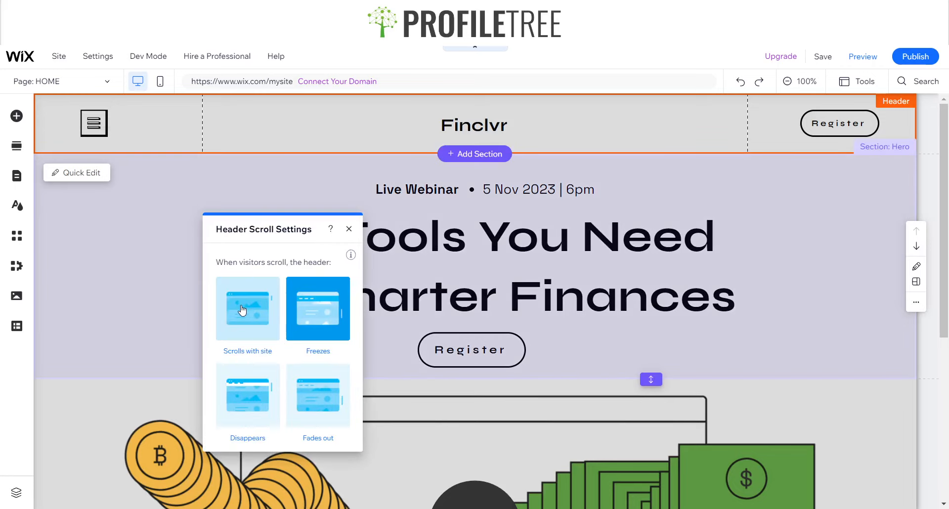
{"action": "left_click", "coordinate": [242, 336]}
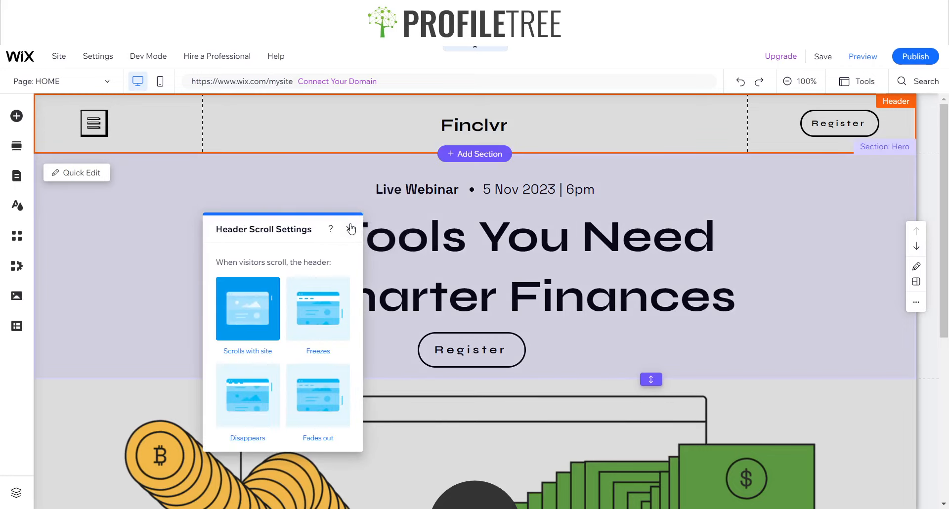
{"action": "left_click", "coordinate": [349, 229]}
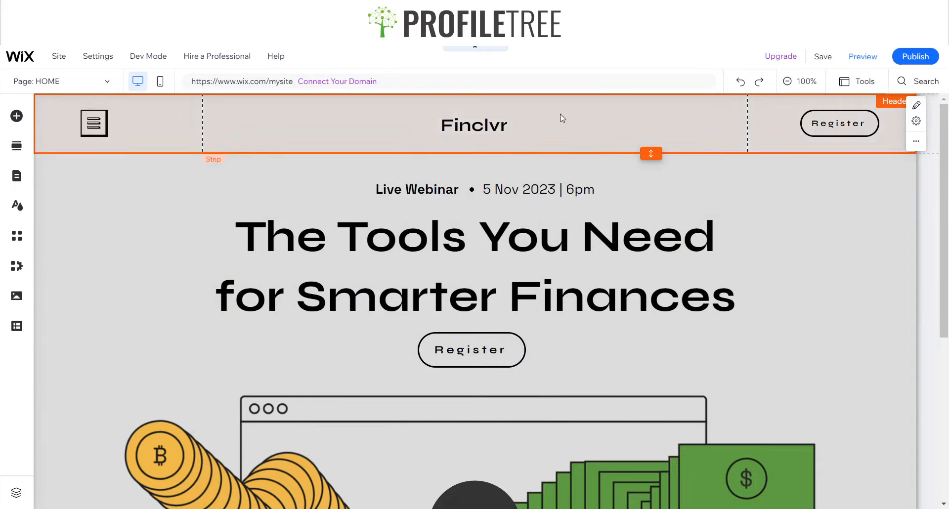
Step: Preview the site, then open and close the green side menu
{"action": "left_click", "coordinate": [872, 58]}
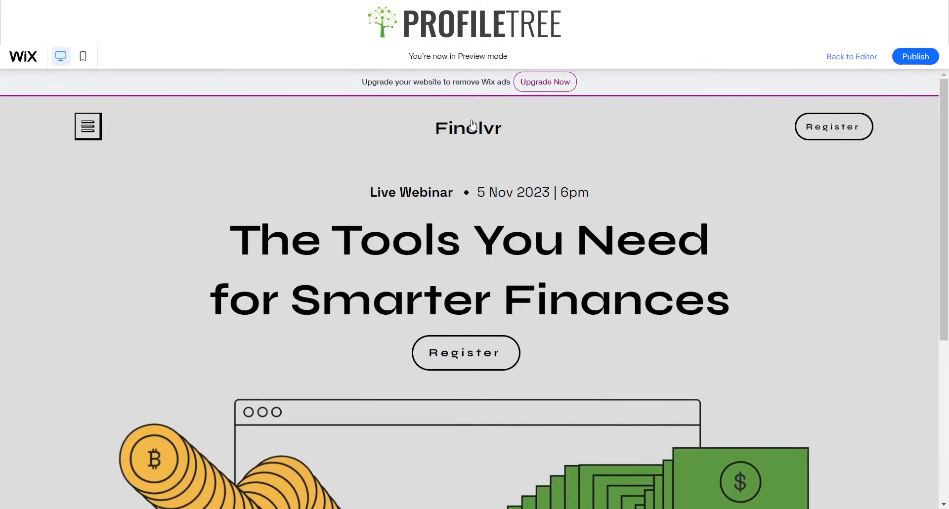
{"action": "left_click", "coordinate": [88, 126]}
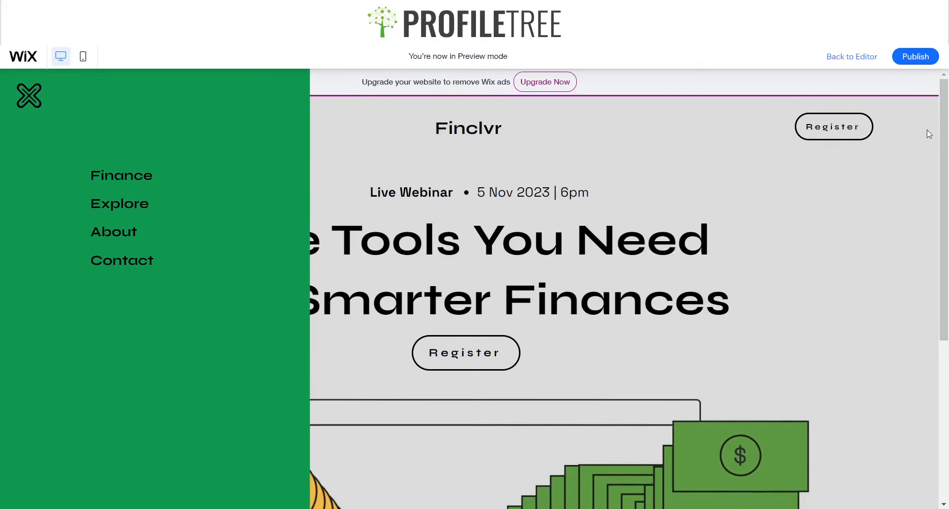
{"action": "left_click", "coordinate": [50, 100]}
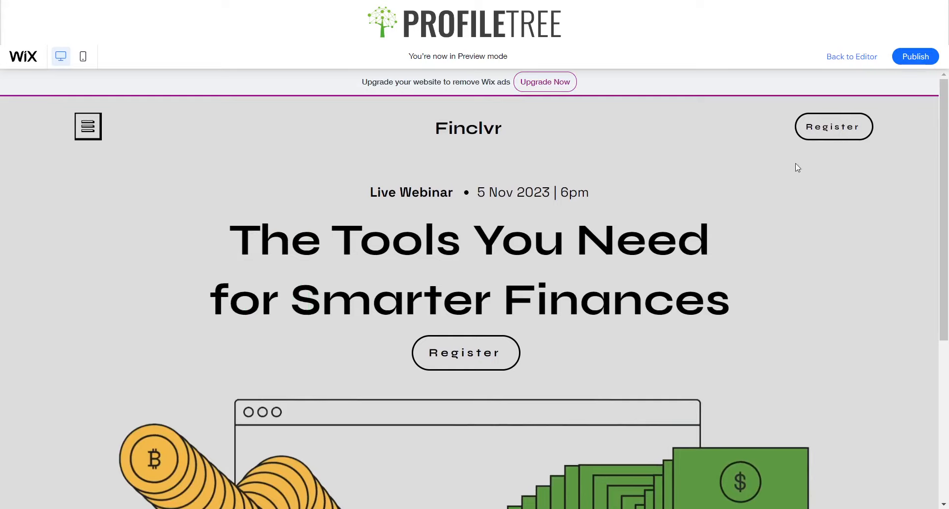
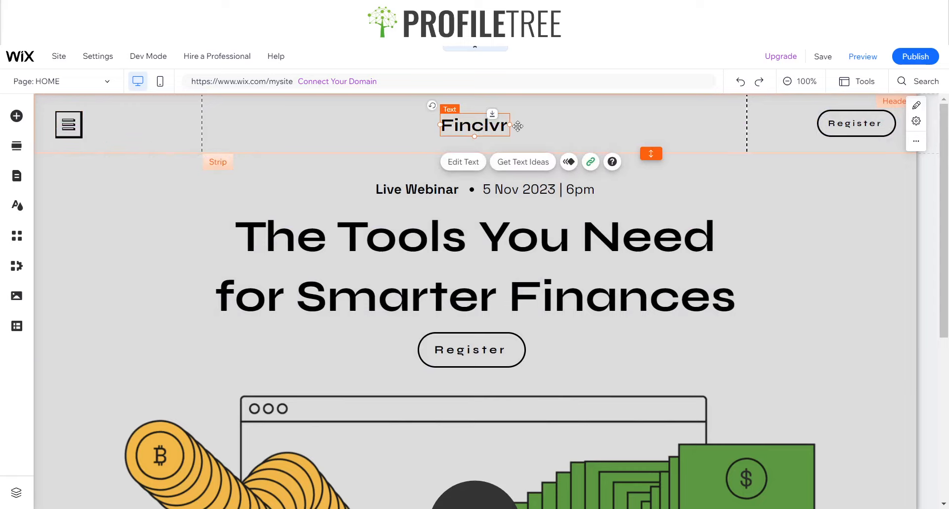
Step: Set the Finclvr header's Header Scroll Settings to 'Scrolls with site', then select the menu icon
{"action": "left_click", "coordinate": [685, 121]}
{"action": "left_click", "coordinate": [916, 142]}
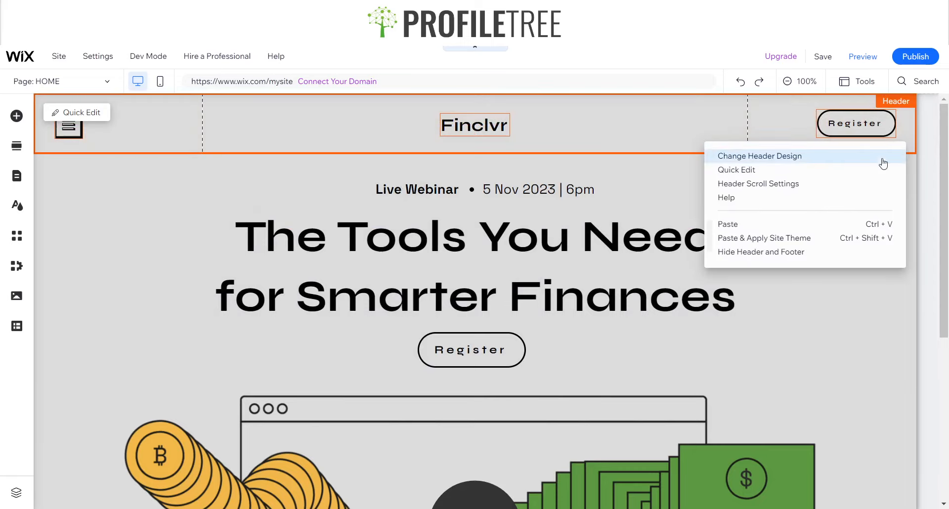
{"action": "left_click", "coordinate": [800, 156]}
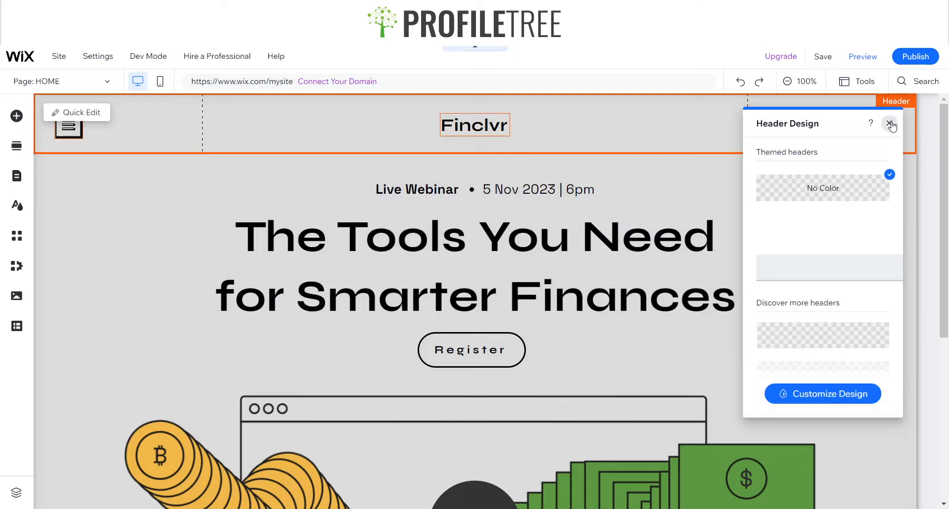
{"action": "left_click", "coordinate": [889, 123]}
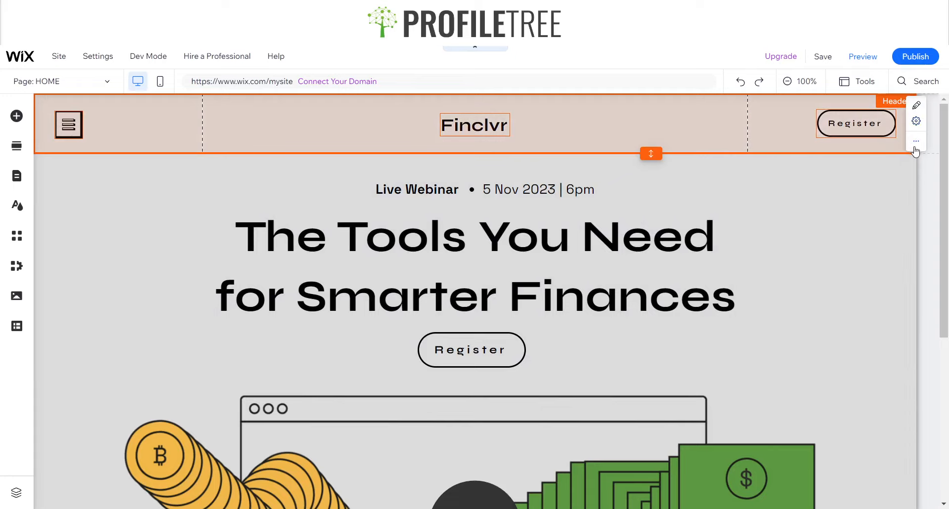
{"action": "left_click", "coordinate": [917, 143]}
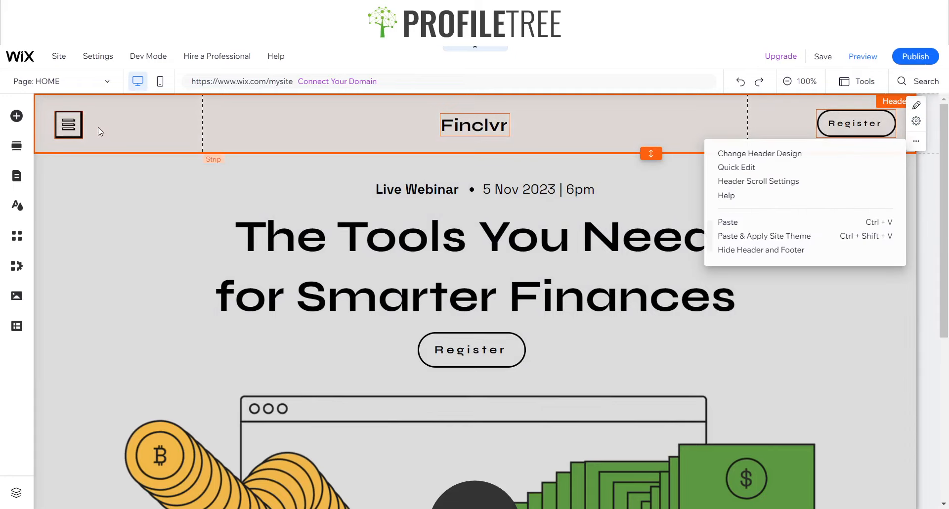
{"action": "left_click", "coordinate": [758, 181]}
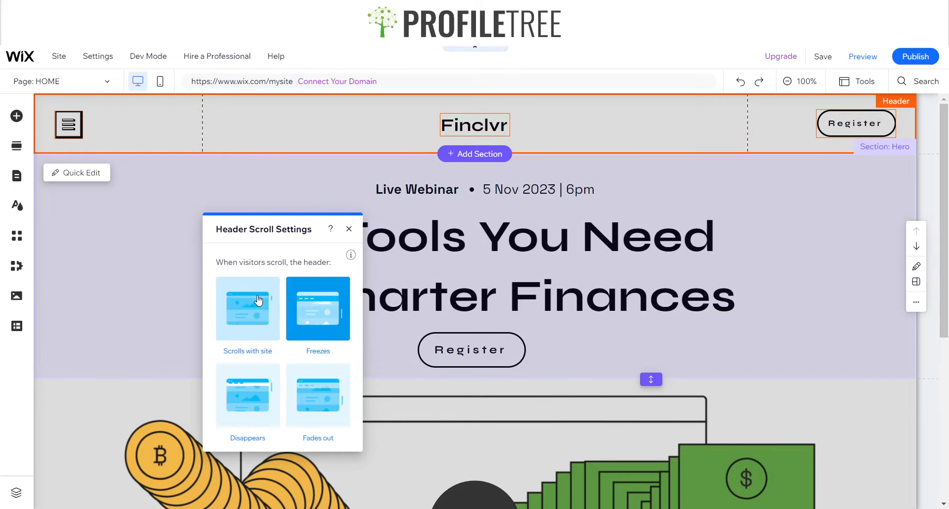
{"action": "left_click", "coordinate": [272, 310]}
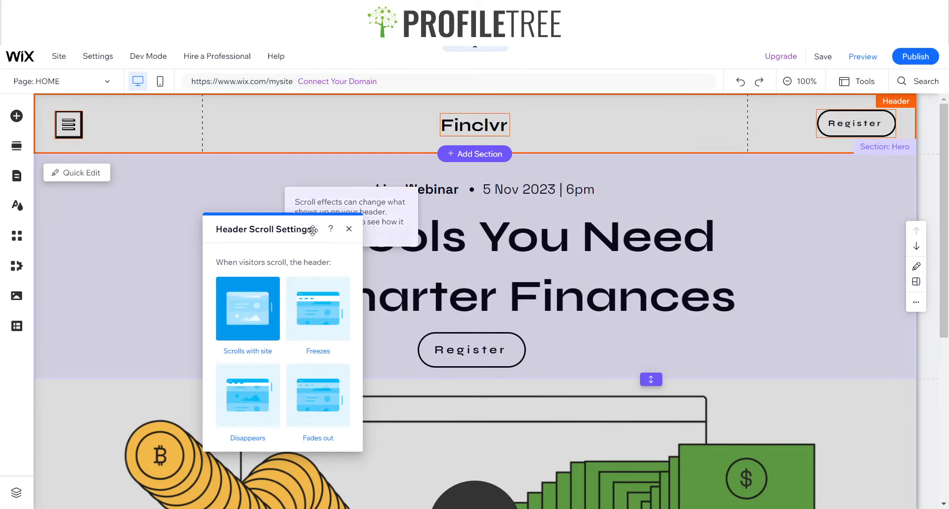
{"action": "left_click", "coordinate": [349, 229]}
{"action": "left_click", "coordinate": [198, 144]}
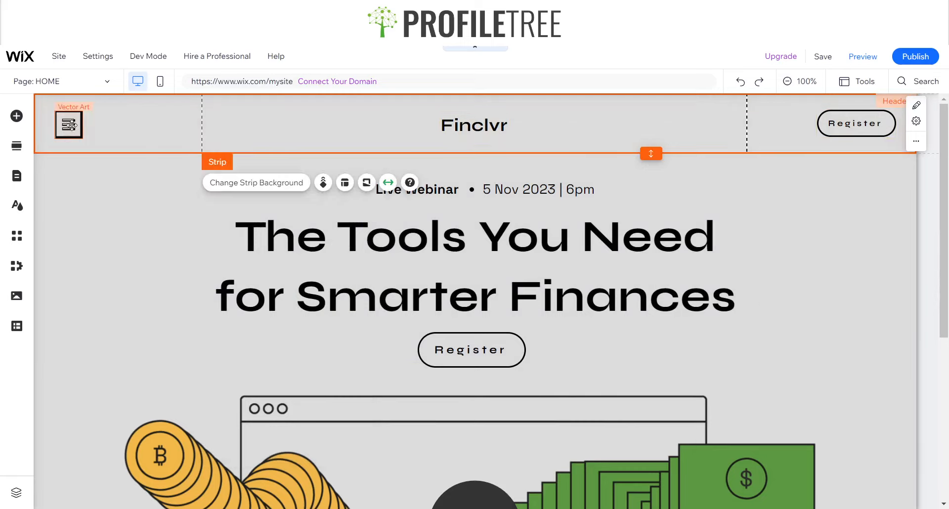
{"action": "left_click", "coordinate": [69, 124]}
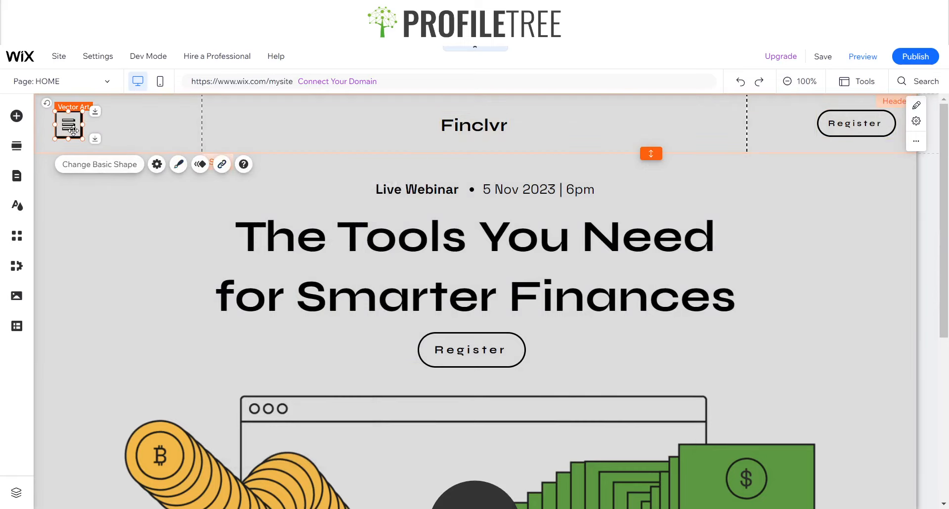
Step: Pin the hamburger menu icon to the screen at the top-left position
{"action": "right_click", "coordinate": [74, 131]}
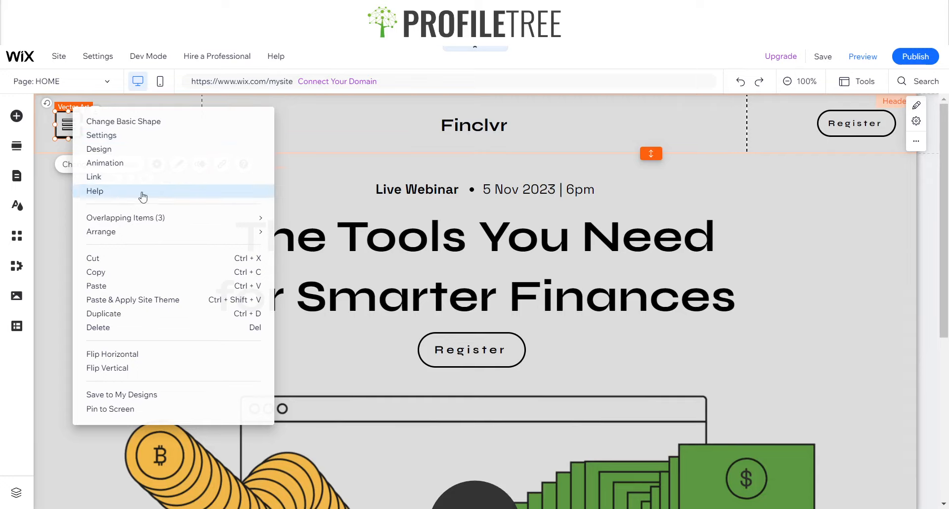
{"action": "left_click", "coordinate": [126, 410]}
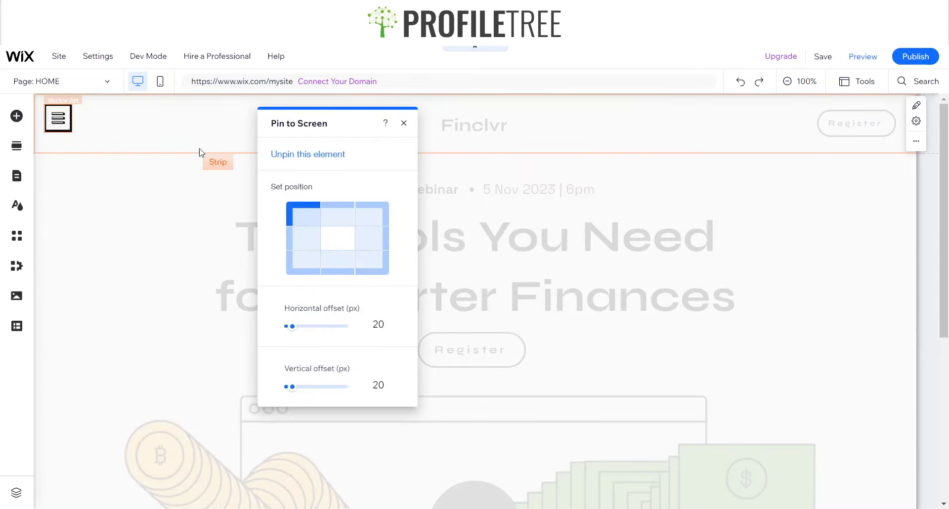
{"action": "left_click", "coordinate": [365, 221]}
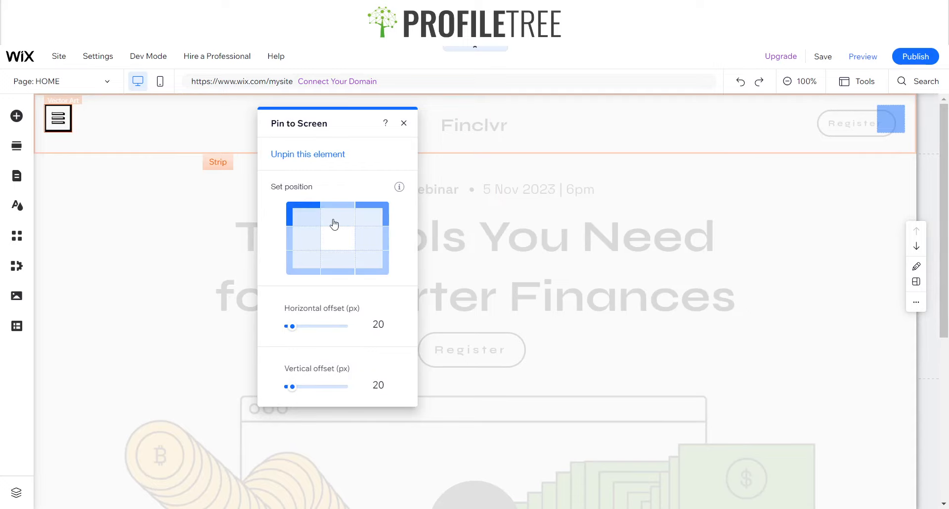
{"action": "left_click", "coordinate": [318, 221]}
{"action": "left_click", "coordinate": [313, 223]}
{"action": "left_click", "coordinate": [314, 237]}
{"action": "left_click", "coordinate": [313, 263]}
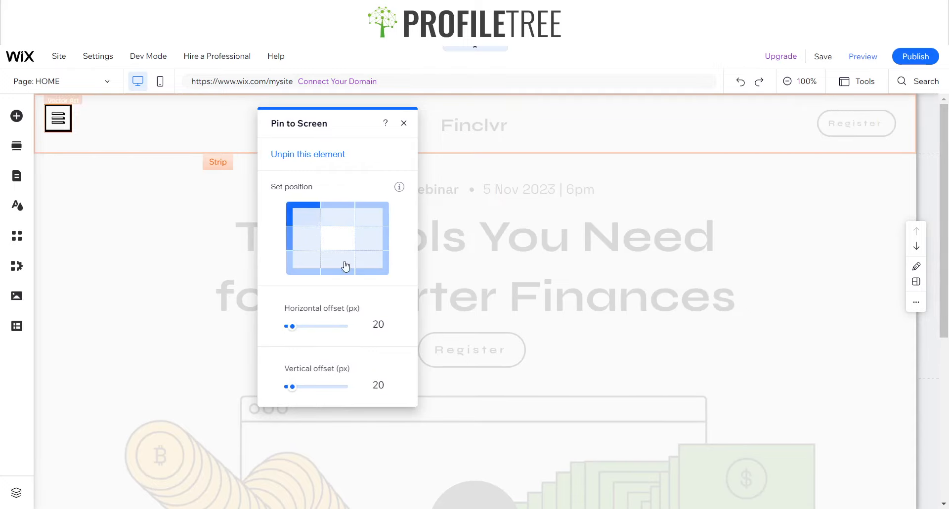
{"action": "left_click", "coordinate": [370, 261]}
{"action": "left_click", "coordinate": [372, 239]}
{"action": "left_click", "coordinate": [370, 221]}
{"action": "left_click", "coordinate": [308, 217]}
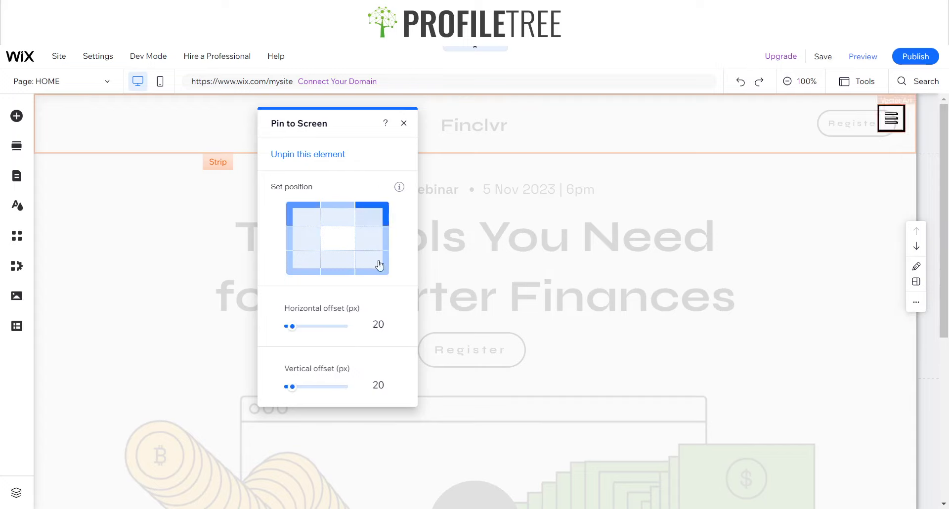
{"action": "left_click", "coordinate": [404, 123]}
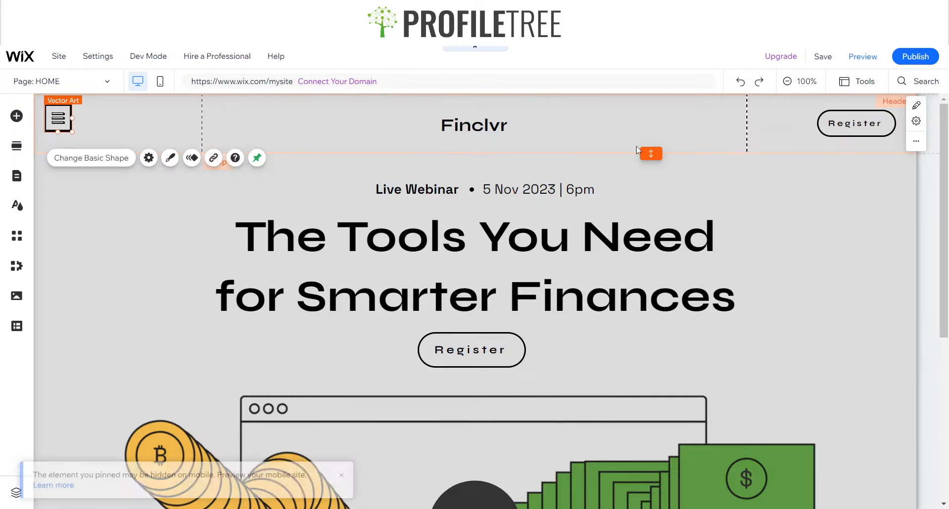
Step: Pin the header Register button to the screen's top-right
{"action": "left_click", "coordinate": [836, 131]}
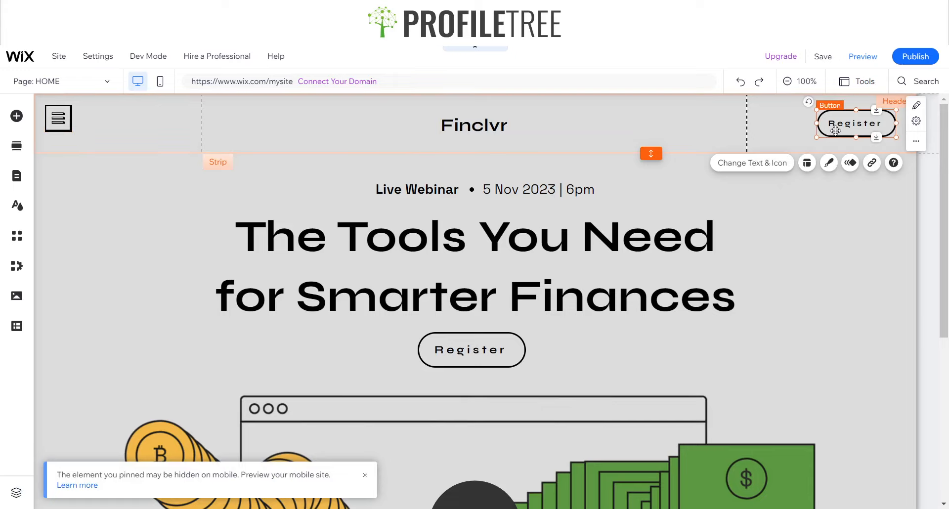
{"action": "right_click", "coordinate": [831, 116]}
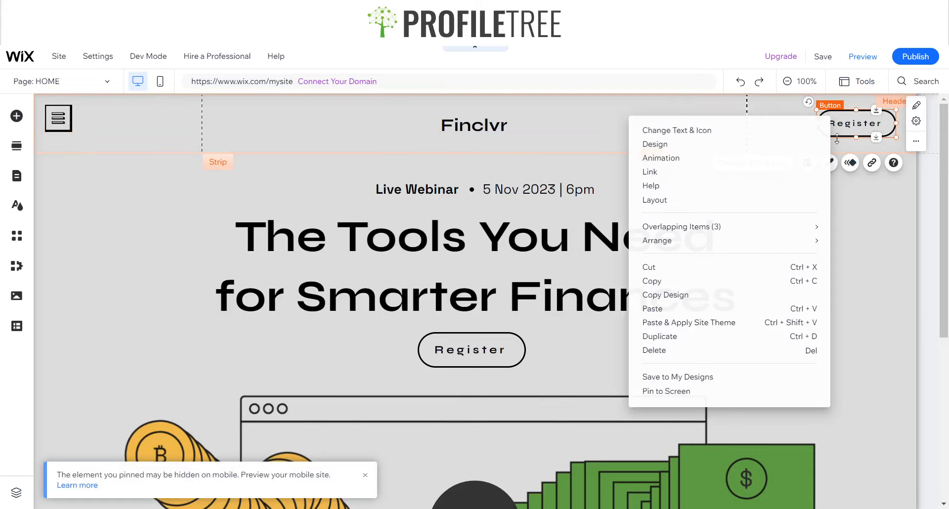
{"action": "left_click", "coordinate": [703, 392]}
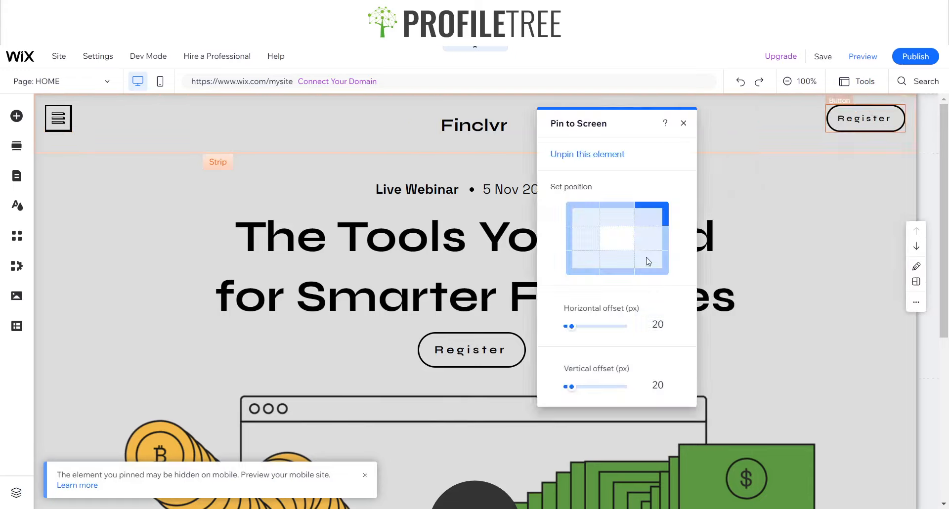
{"action": "left_click", "coordinate": [679, 125]}
Step: Preview the site and scroll to confirm both pinned elements stay put, then return to editing
{"action": "left_click", "coordinate": [863, 57]}
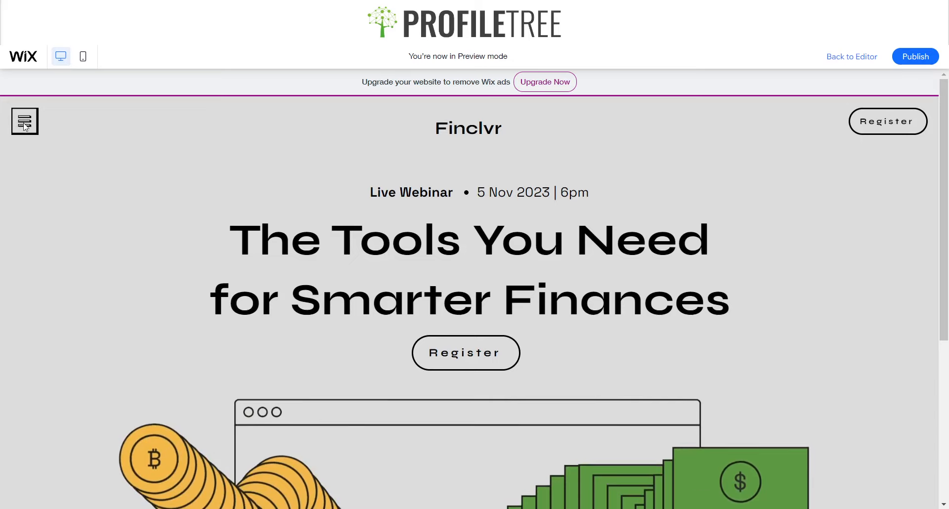
{"action": "scroll", "coordinate": [346, 192], "scroll_direction": "down", "scroll_amount": 5}
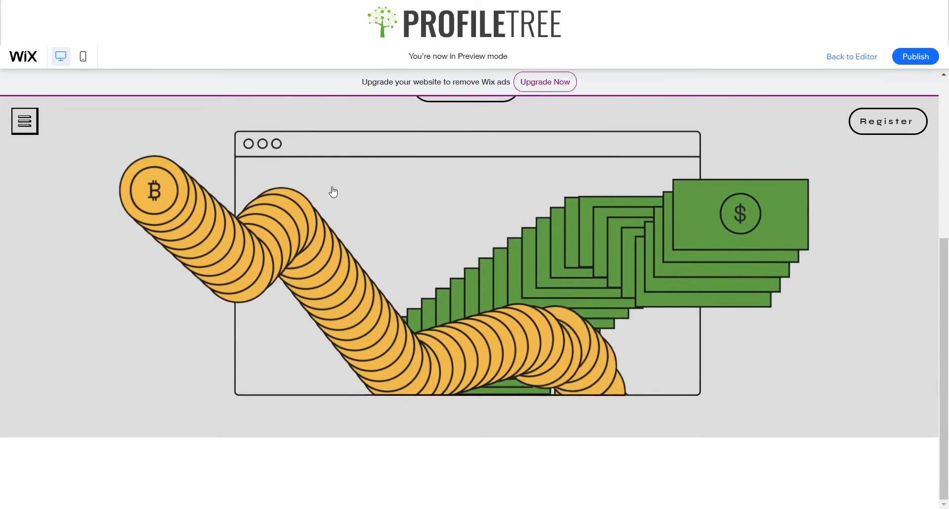
{"action": "scroll", "coordinate": [307, 200], "scroll_direction": "up", "scroll_amount": 5}
{"action": "scroll", "coordinate": [307, 200], "scroll_direction": "down", "scroll_amount": 4}
{"action": "scroll", "coordinate": [307, 196], "scroll_direction": "up", "scroll_amount": 4}
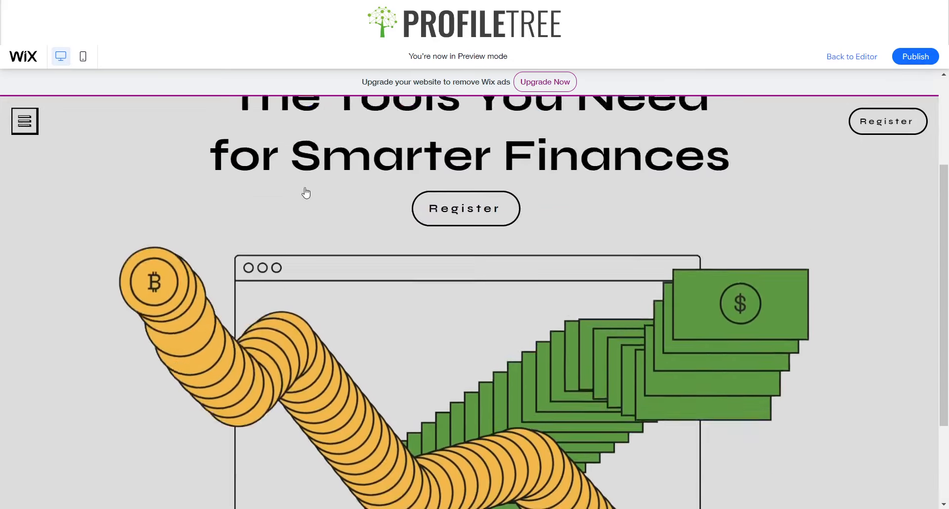
{"action": "scroll", "coordinate": [307, 191], "scroll_direction": "down", "scroll_amount": 4}
{"action": "scroll", "coordinate": [307, 191], "scroll_direction": "up", "scroll_amount": 5}
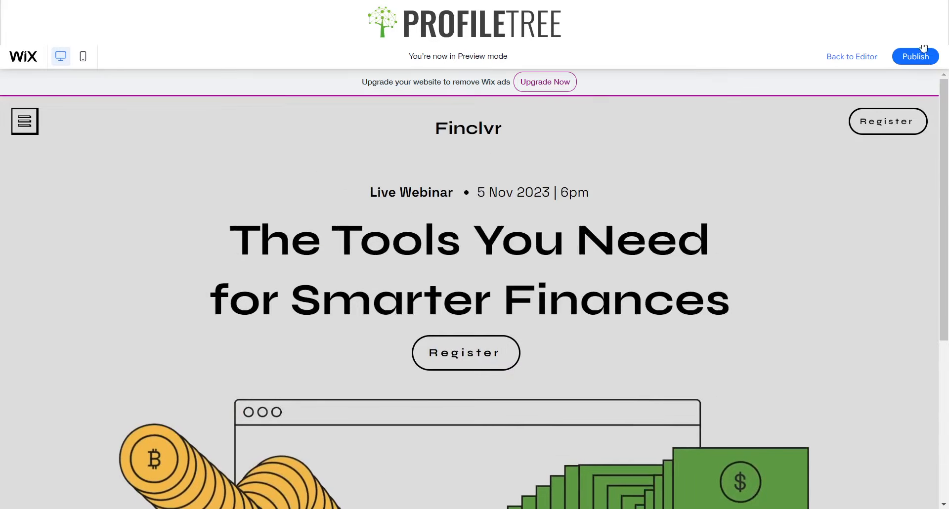
{"action": "left_click", "coordinate": [857, 57]}
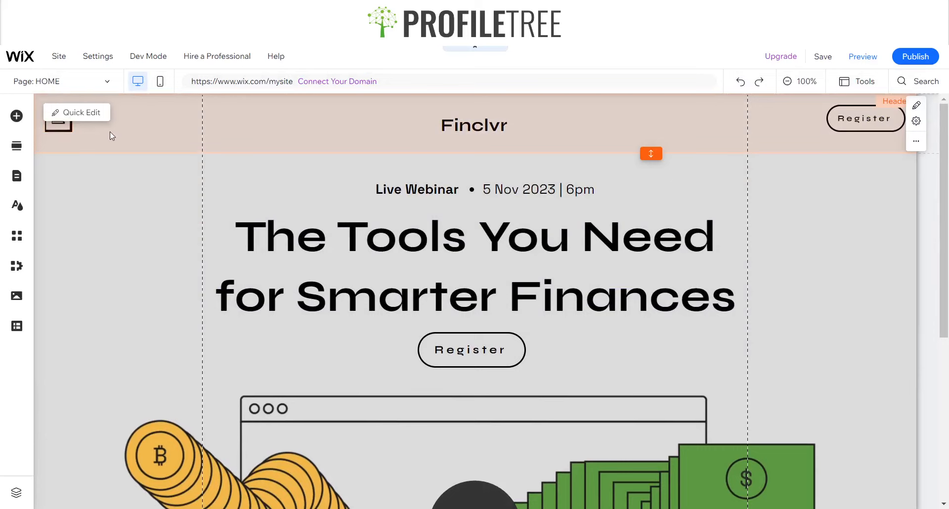
Step: Link the hamburger menu icon to the Subscribe (Join Our List) lightbox
{"action": "left_click", "coordinate": [59, 125]}
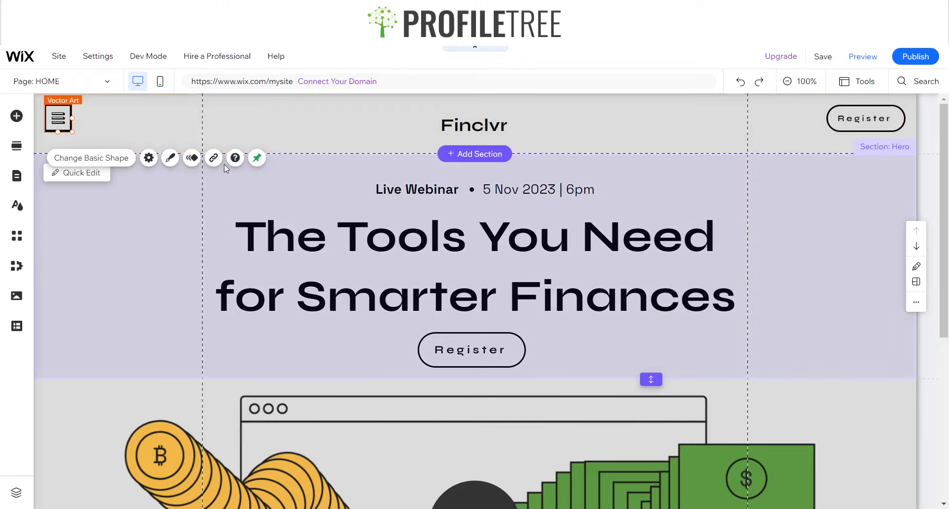
{"action": "left_click", "coordinate": [214, 158]}
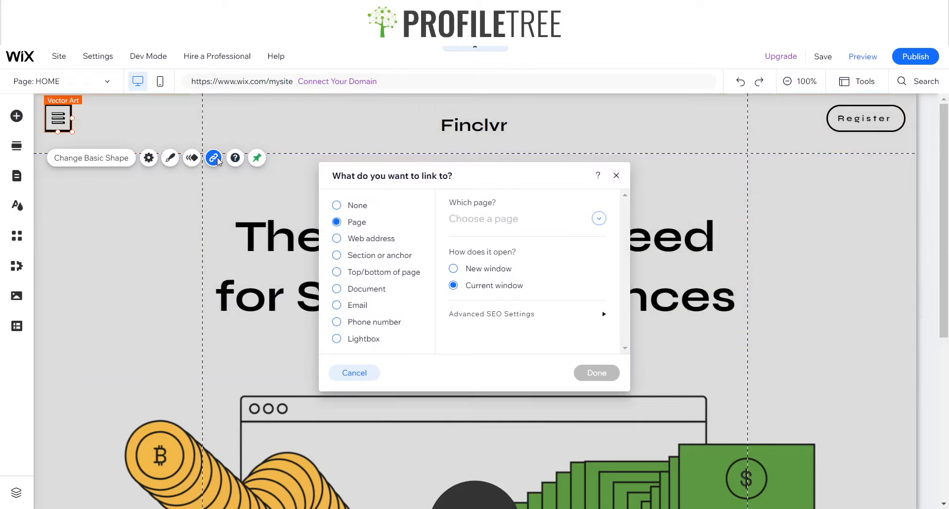
{"action": "left_click", "coordinate": [351, 338]}
{"action": "left_click", "coordinate": [535, 230]}
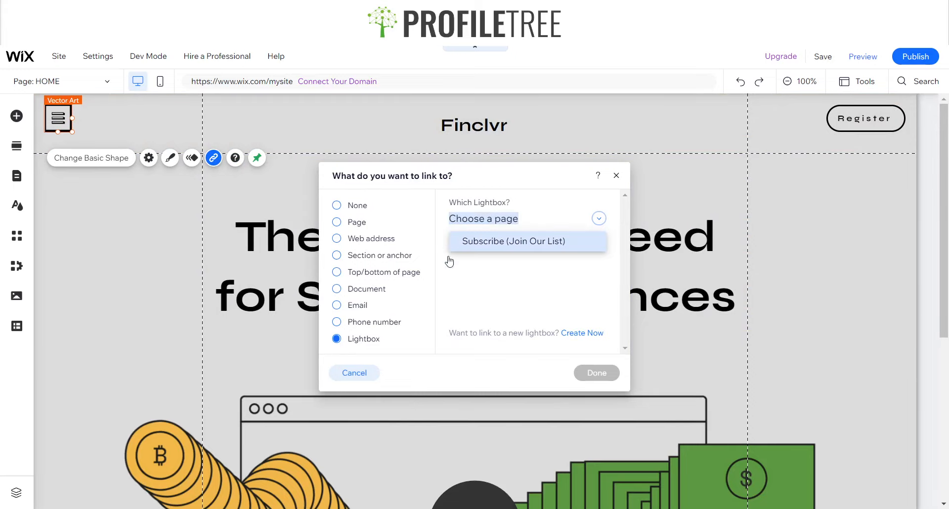
{"action": "left_click", "coordinate": [494, 242]}
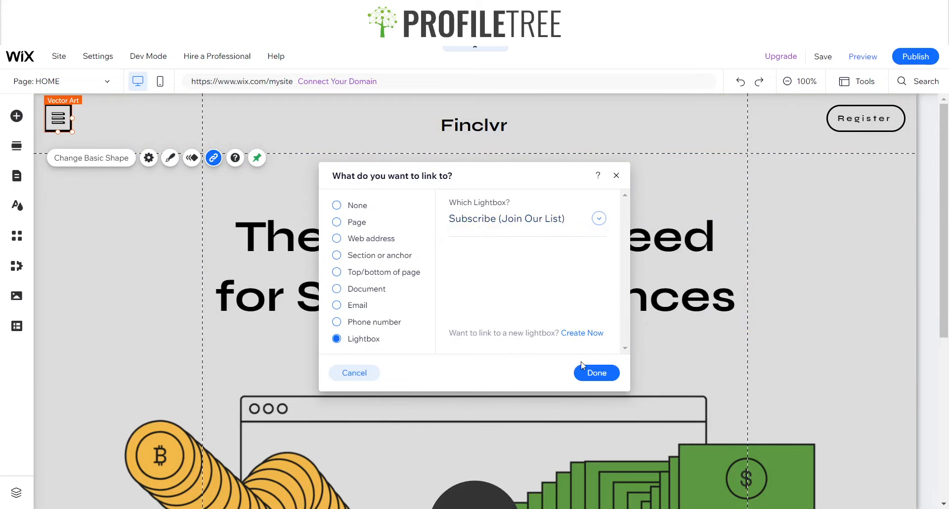
{"action": "left_click", "coordinate": [593, 373]}
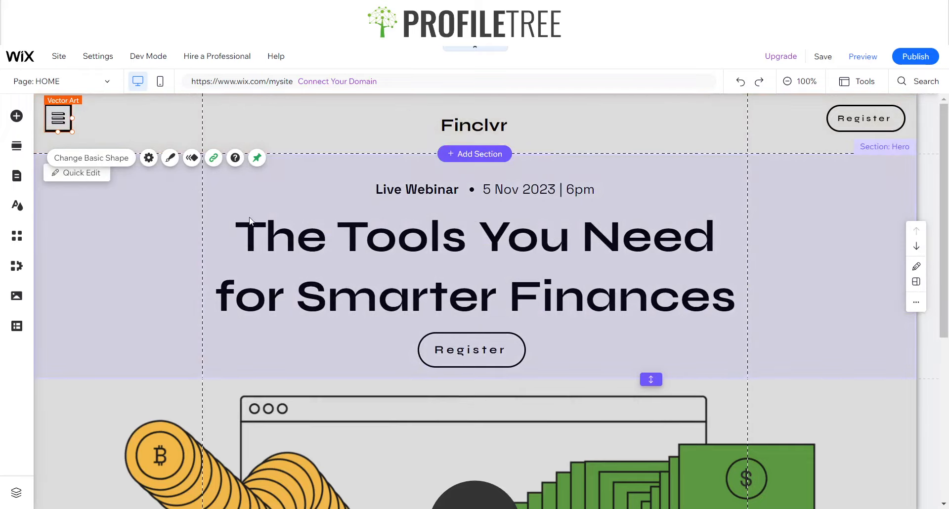
Step: Open the Subscribe (Join Our List) lightbox from the site pages list
{"action": "left_click", "coordinate": [59, 82]}
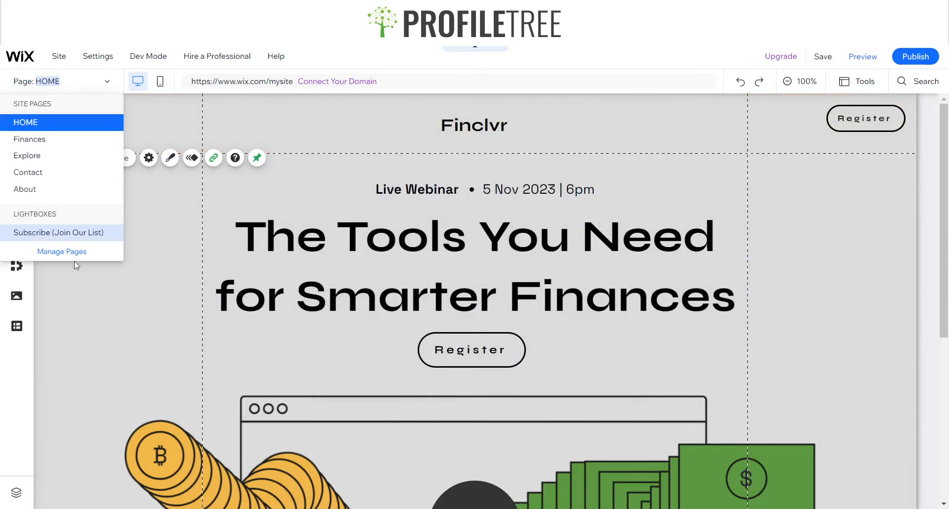
{"action": "left_click", "coordinate": [61, 233]}
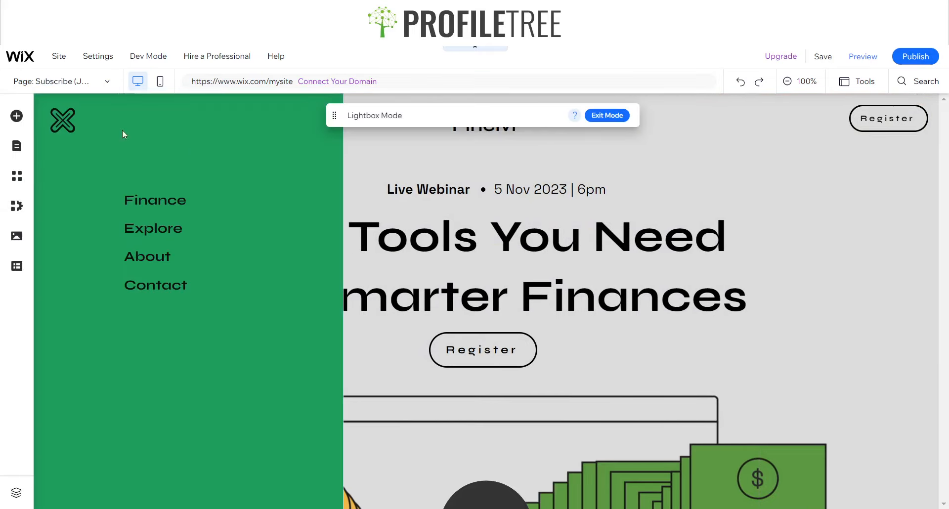
{"action": "left_click", "coordinate": [54, 81]}
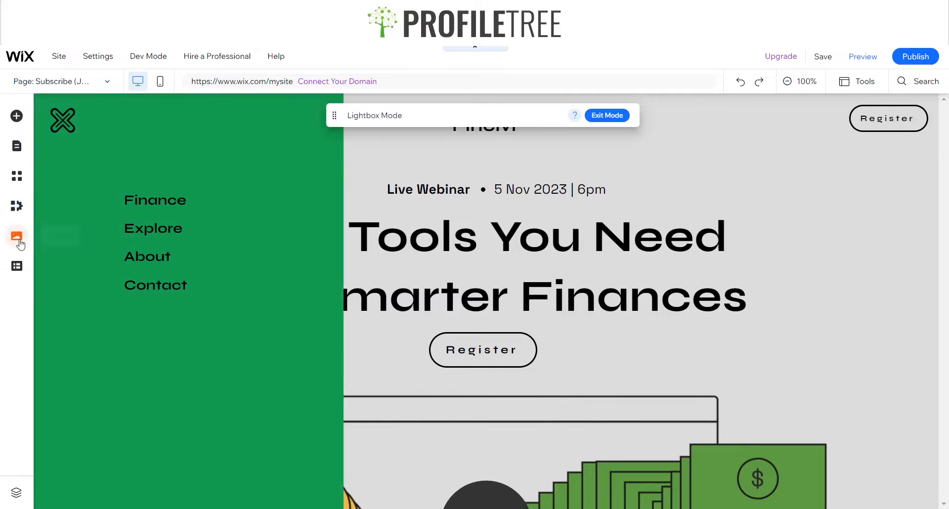
{"action": "mouse_move", "coordinate": [56, 83]}
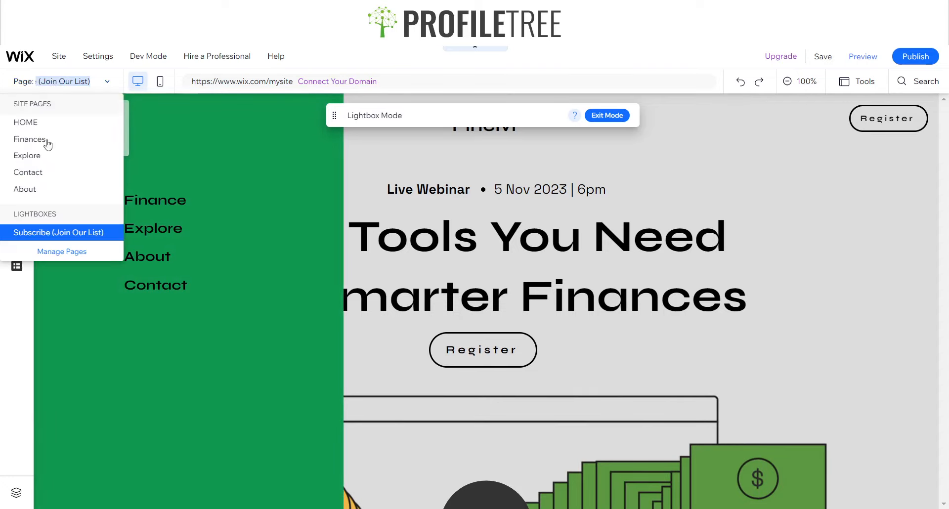
{"action": "left_click", "coordinate": [58, 256]}
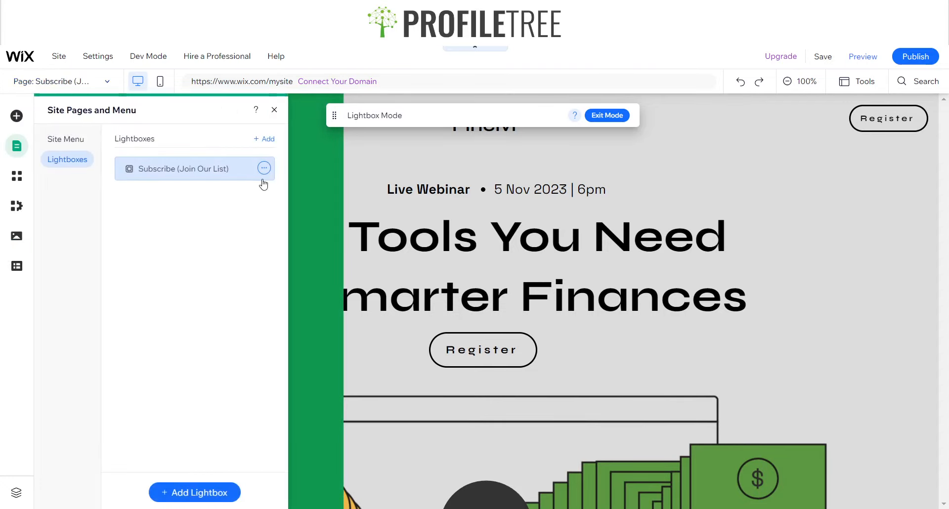
Step: Rename the lightbox to 'Menu item' and select the green lightbox on the canvas
{"action": "left_click", "coordinate": [264, 169]}
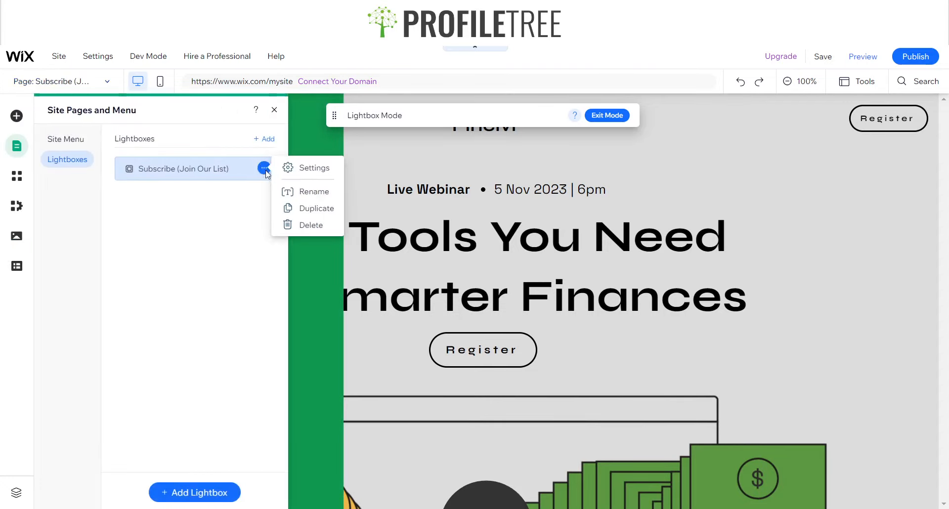
{"action": "left_click", "coordinate": [305, 192]}
{"action": "type", "text": "Menu "}
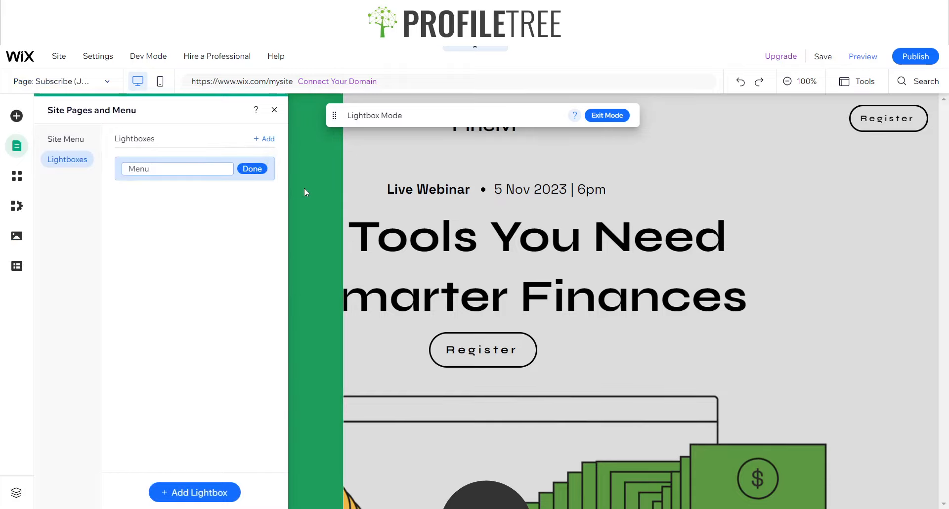
{"action": "type", "text": "item"}
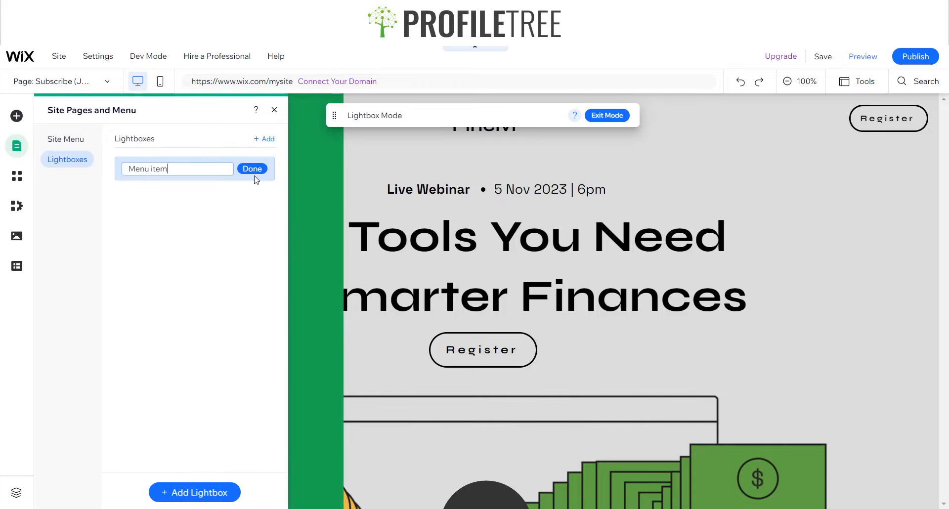
{"action": "left_click", "coordinate": [253, 171]}
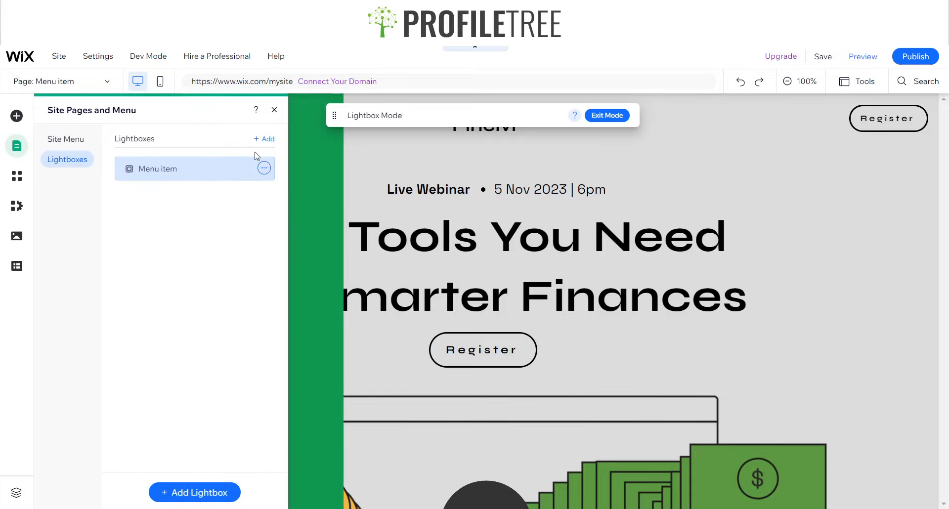
{"action": "left_click", "coordinate": [275, 110]}
{"action": "left_click", "coordinate": [271, 279]}
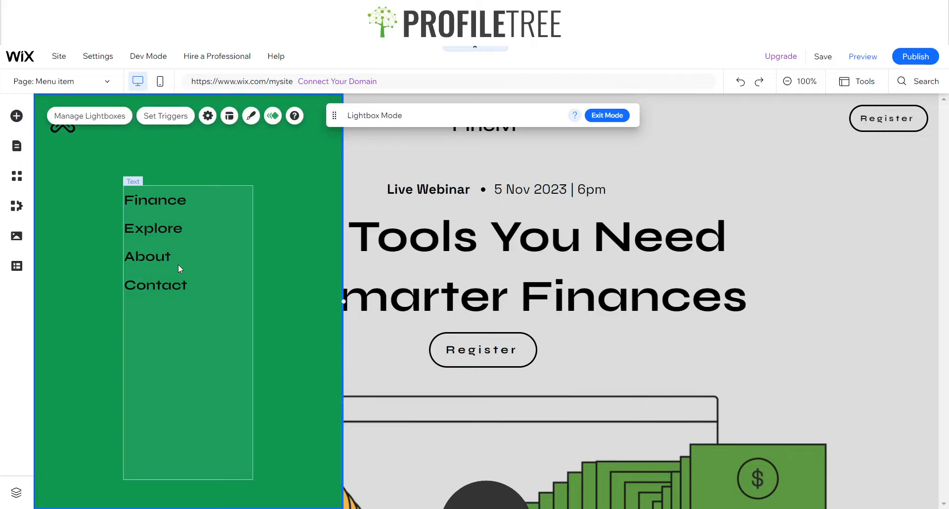
Step: Link the menu words Finance and Explore to the Finances and Explore pages
{"action": "left_click", "coordinate": [195, 229]}
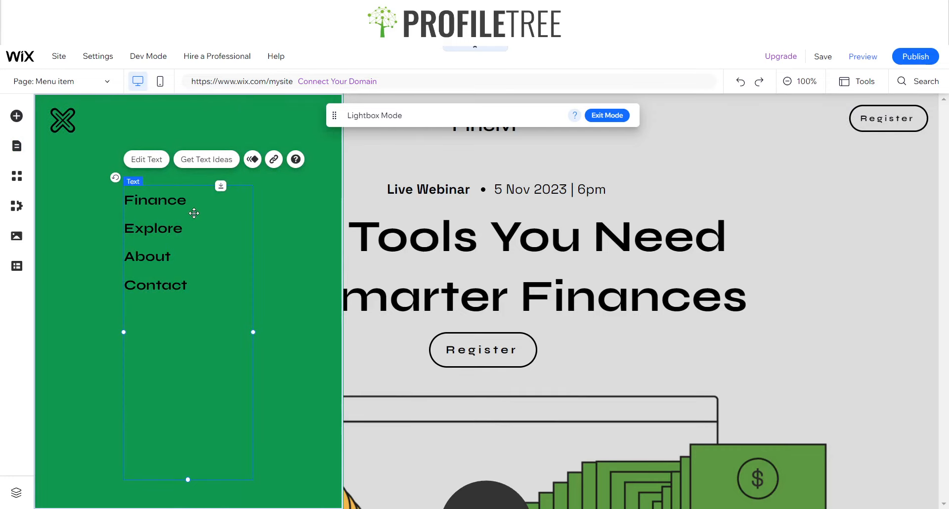
{"action": "double_click", "coordinate": [194, 213]}
{"action": "left_click_drag", "start_coordinate": [177, 200], "coordinate": [124, 200]}
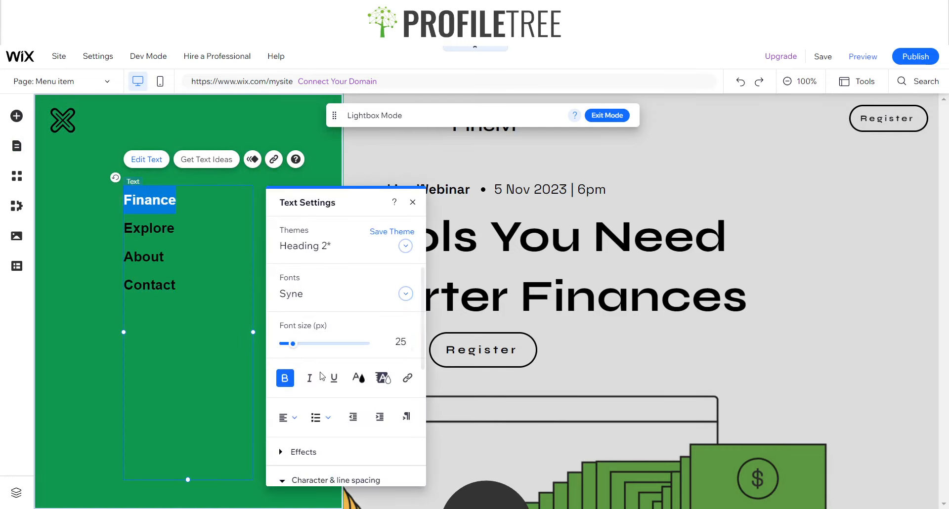
{"action": "left_click", "coordinate": [407, 378]}
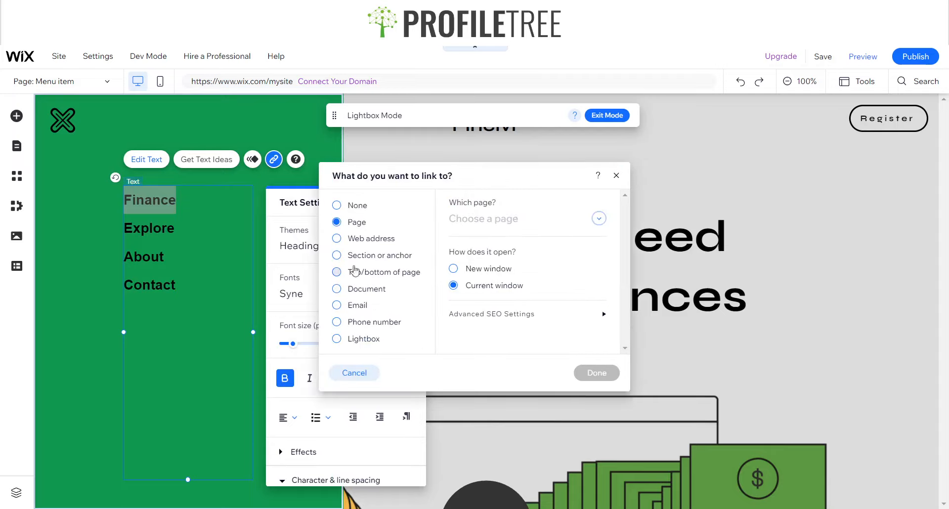
{"action": "left_click", "coordinate": [505, 218]}
{"action": "left_click", "coordinate": [504, 261]}
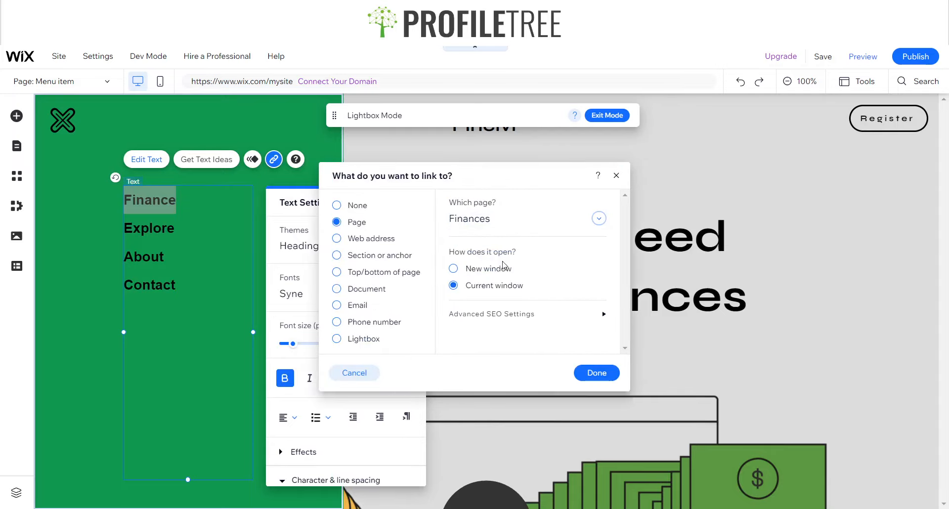
{"action": "left_click", "coordinate": [579, 373]}
{"action": "left_click_drag", "start_coordinate": [176, 228], "coordinate": [118, 225]}
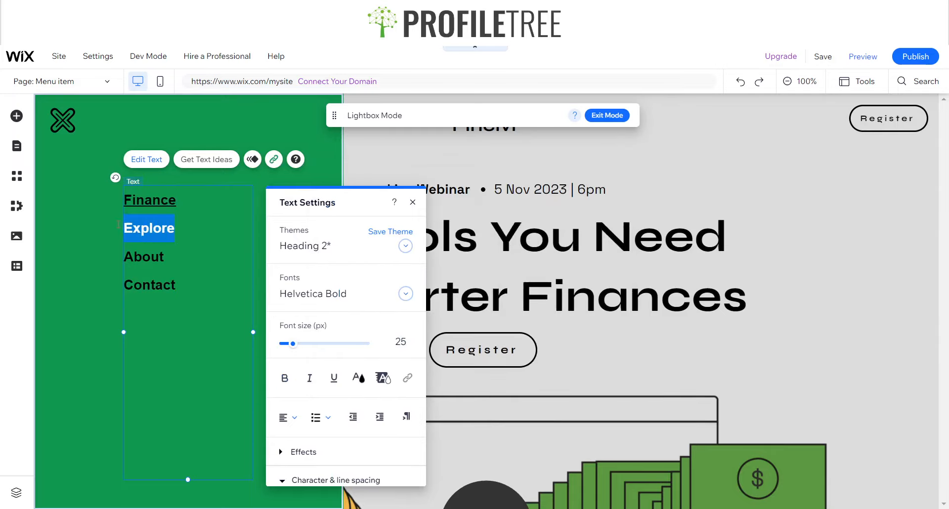
{"action": "left_click", "coordinate": [407, 378]}
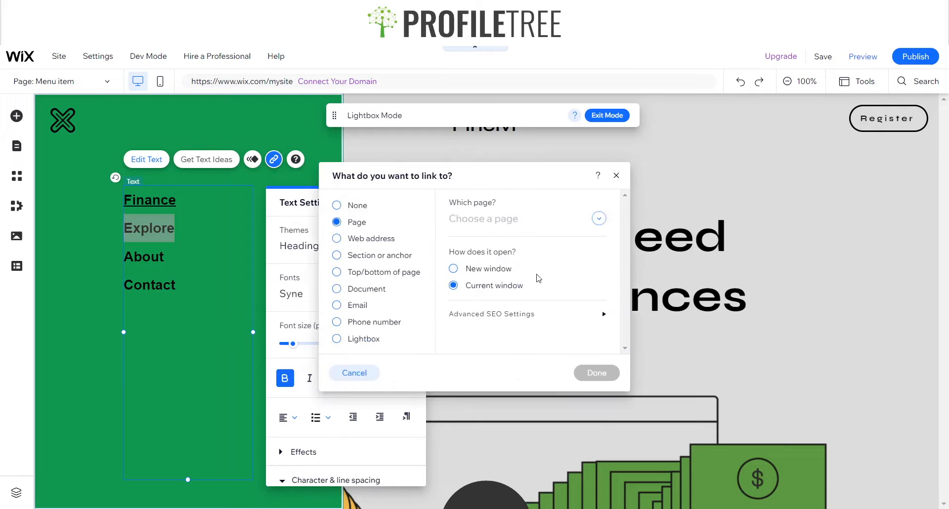
{"action": "left_click", "coordinate": [525, 229]}
{"action": "left_click", "coordinate": [505, 278]}
{"action": "left_click", "coordinate": [588, 374]}
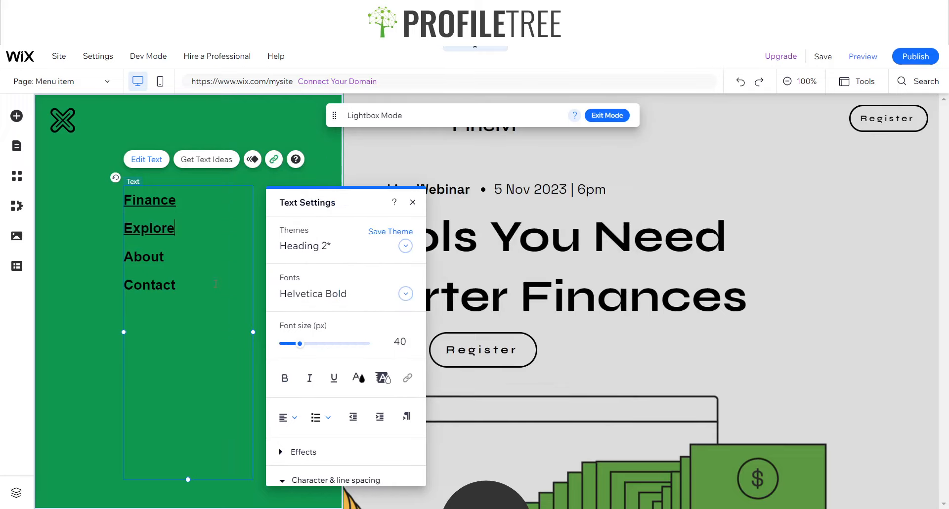
Step: Link the menu words About and Contact to the About and Contact pages
{"action": "left_click_drag", "start_coordinate": [176, 256], "coordinate": [119, 256]}
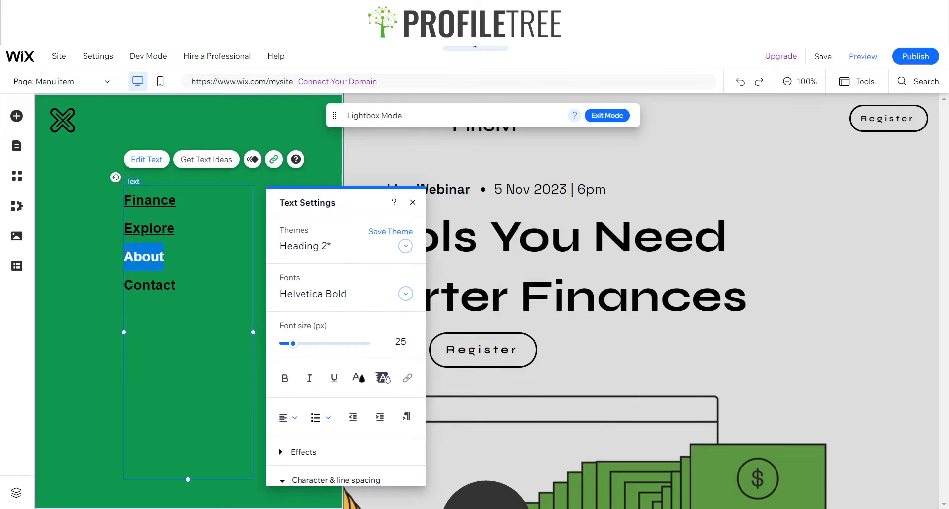
{"action": "left_click", "coordinate": [408, 378]}
{"action": "left_click", "coordinate": [475, 223]}
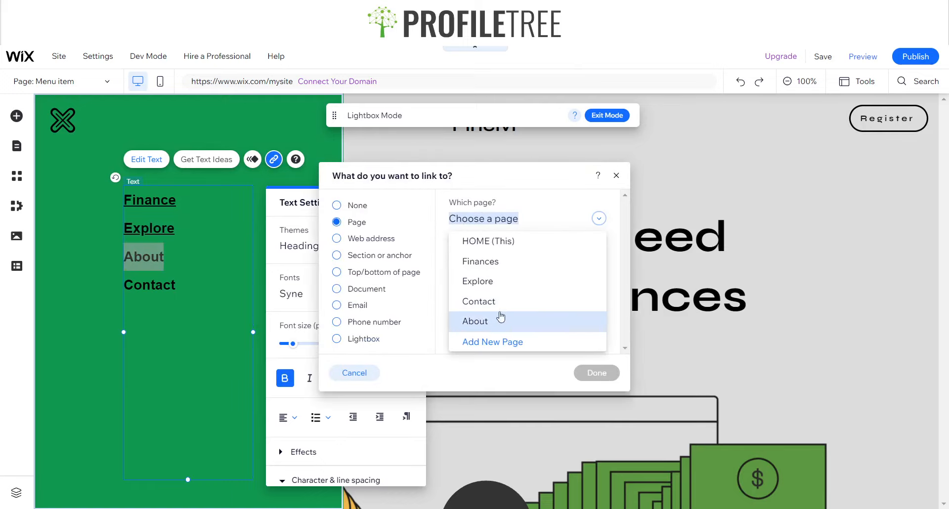
{"action": "left_click", "coordinate": [488, 321]}
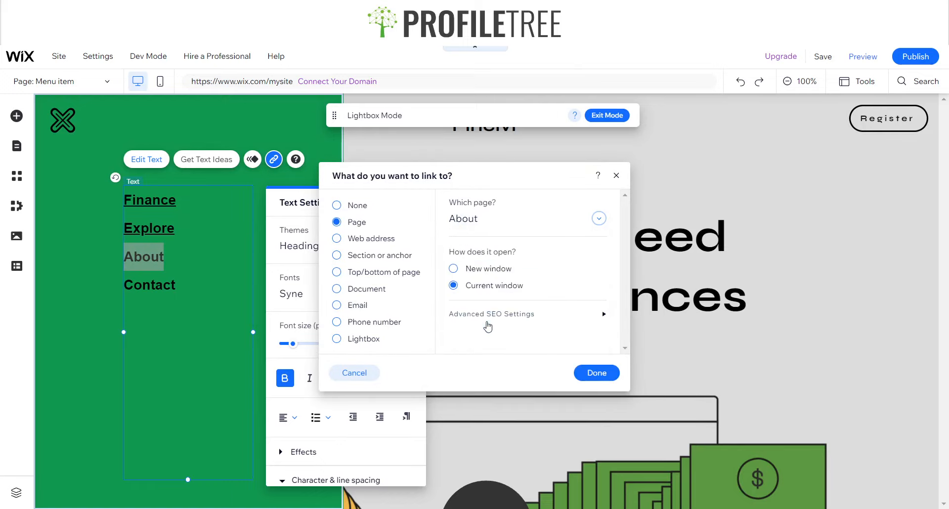
{"action": "left_click", "coordinate": [591, 373]}
{"action": "left_click_drag", "start_coordinate": [193, 284], "coordinate": [121, 285]}
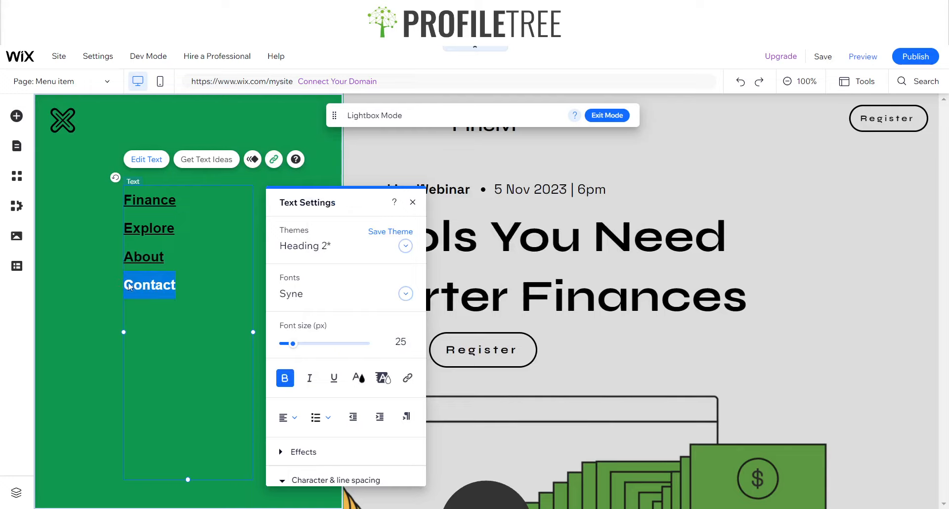
{"action": "left_click", "coordinate": [408, 378]}
{"action": "left_click", "coordinate": [501, 232]}
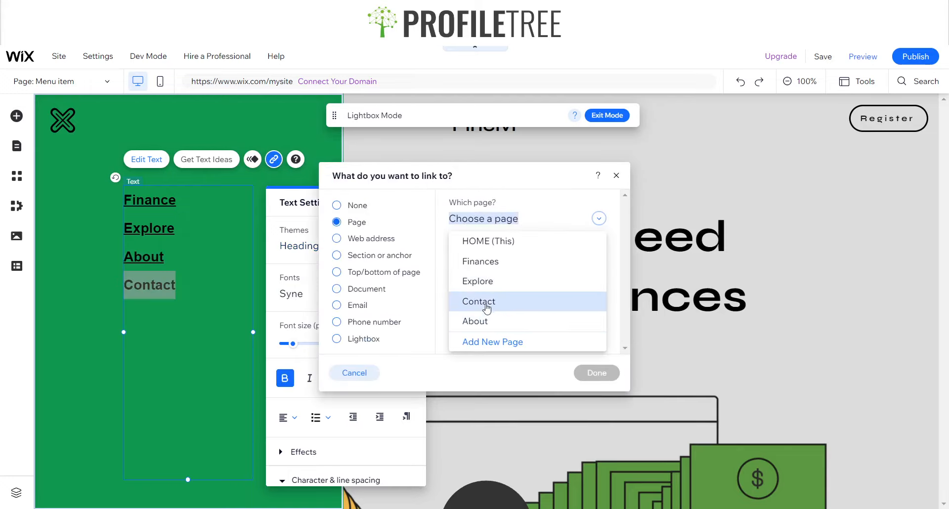
{"action": "left_click", "coordinate": [484, 300]}
{"action": "key", "text": "Return"}
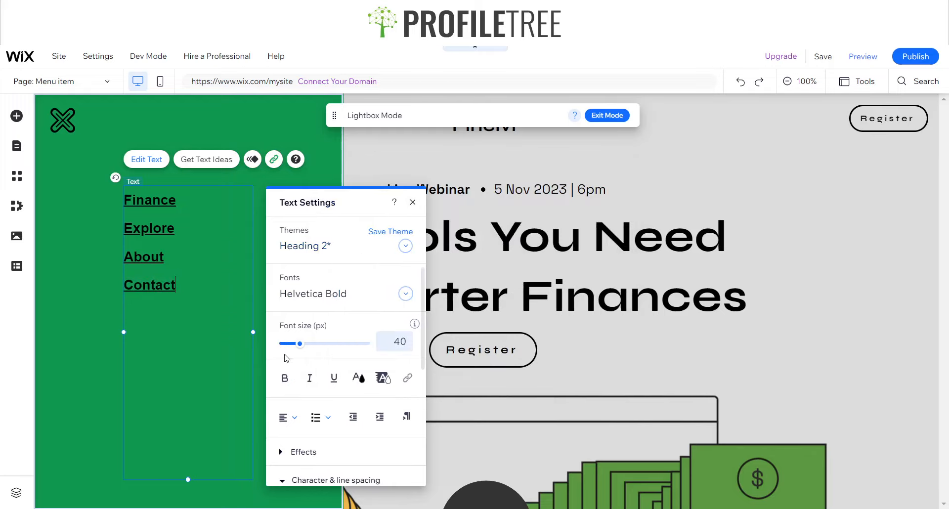
Step: Remove the underline from all four menu lines
{"action": "double_click", "coordinate": [196, 288]}
{"action": "left_click_drag", "start_coordinate": [195, 288], "coordinate": [125, 197]}
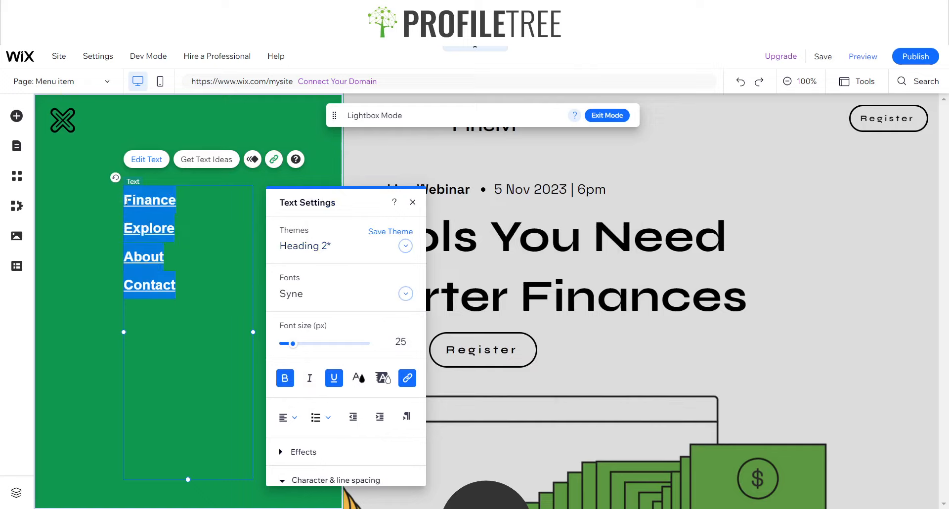
{"action": "left_click", "coordinate": [334, 378]}
{"action": "left_click", "coordinate": [413, 202]}
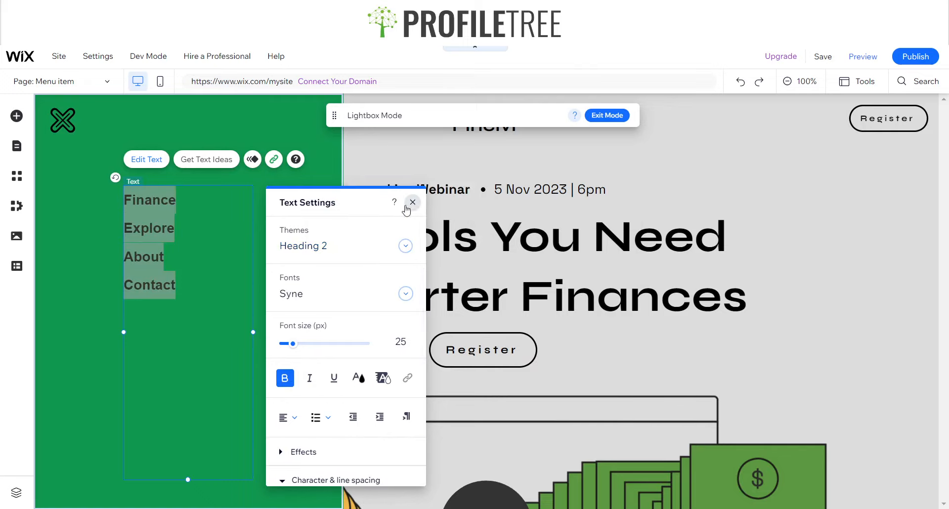
Step: Give the menu lightbox a Slide-in entrance coming from the left
{"action": "left_click", "coordinate": [37, 267]}
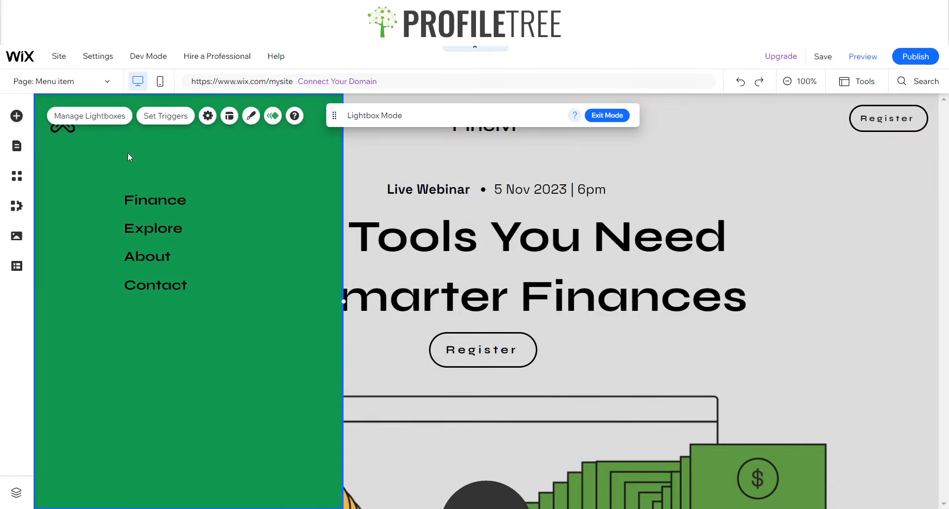
{"action": "left_click", "coordinate": [273, 117]}
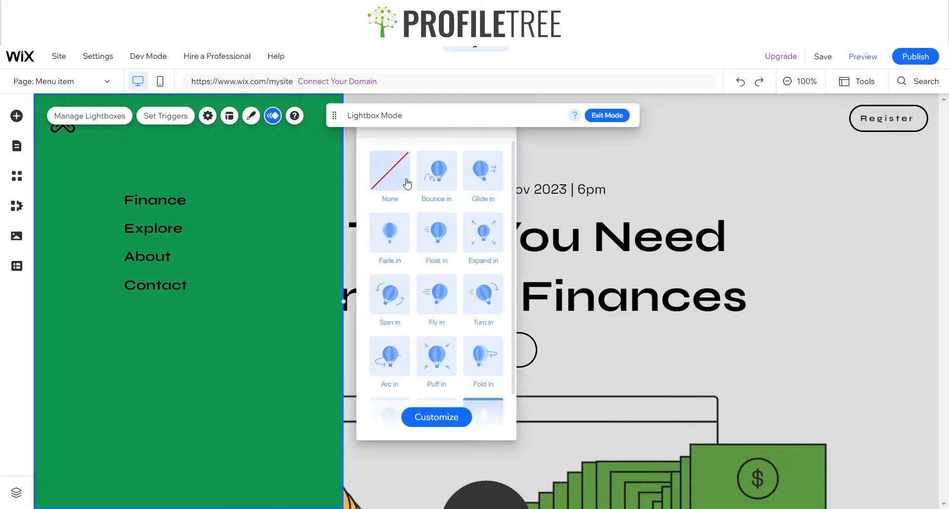
{"action": "scroll", "coordinate": [465, 325], "scroll_direction": "down", "scroll_amount": 1}
{"action": "left_click", "coordinate": [487, 377]}
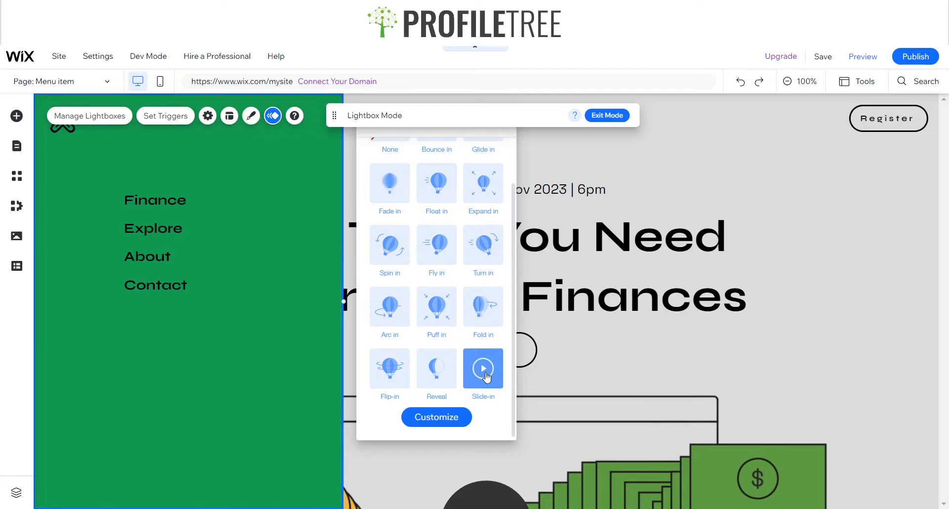
{"action": "left_click", "coordinate": [436, 417]}
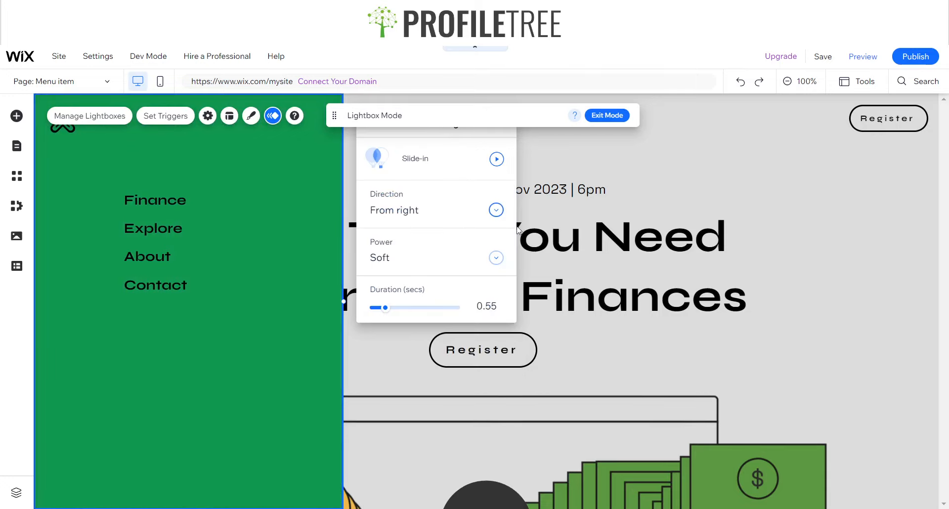
{"action": "left_click", "coordinate": [455, 212]}
{"action": "left_click", "coordinate": [406, 253]}
{"action": "left_click_drag", "start_coordinate": [511, 113], "coordinate": [724, 104]}
{"action": "left_click", "coordinate": [499, 159]}
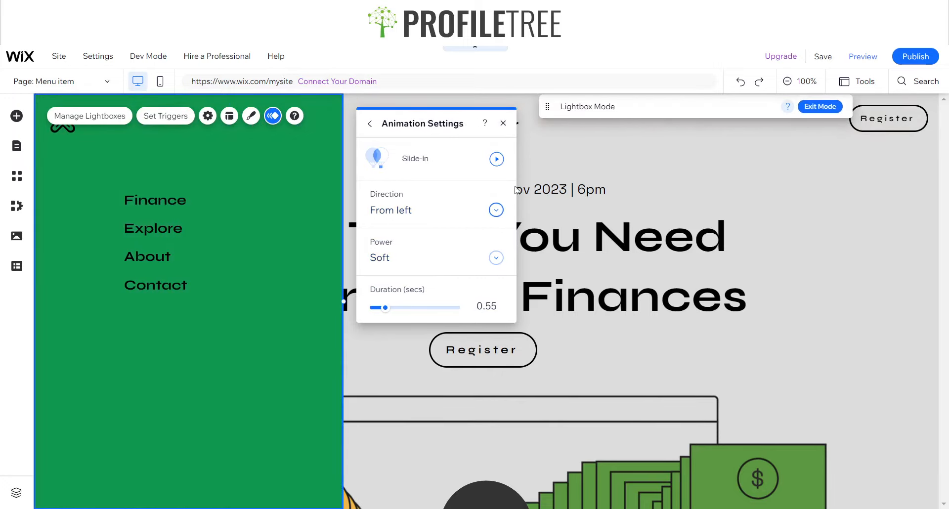
Step: Compare Medium and Hard slide-in strengths, keeping Hard
{"action": "left_click", "coordinate": [476, 267]}
{"action": "left_click", "coordinate": [438, 278]}
{"action": "left_click", "coordinate": [498, 159]}
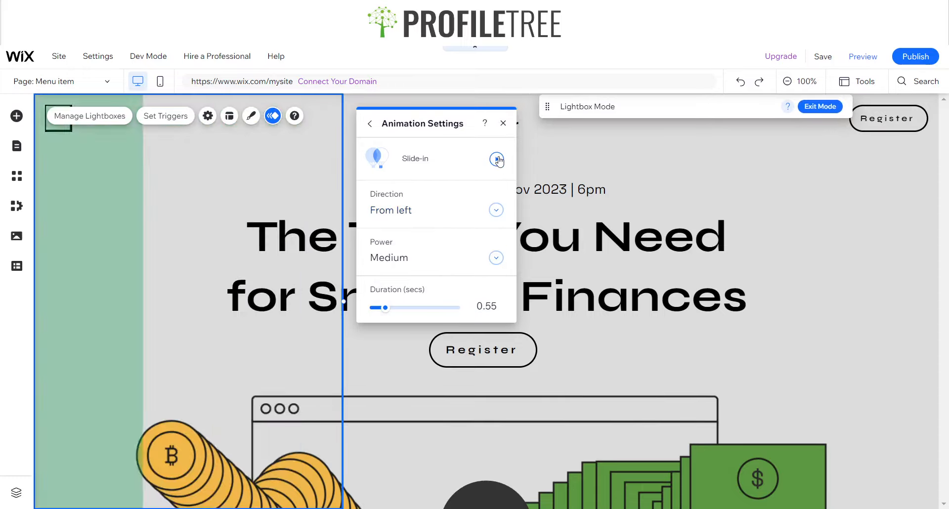
{"action": "left_click", "coordinate": [478, 258]}
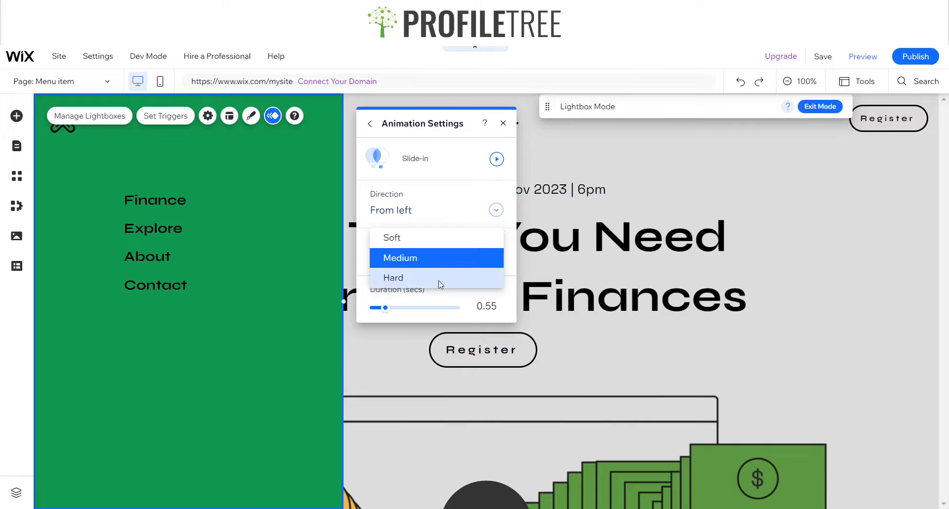
{"action": "left_click", "coordinate": [438, 278]}
{"action": "left_click", "coordinate": [498, 160]}
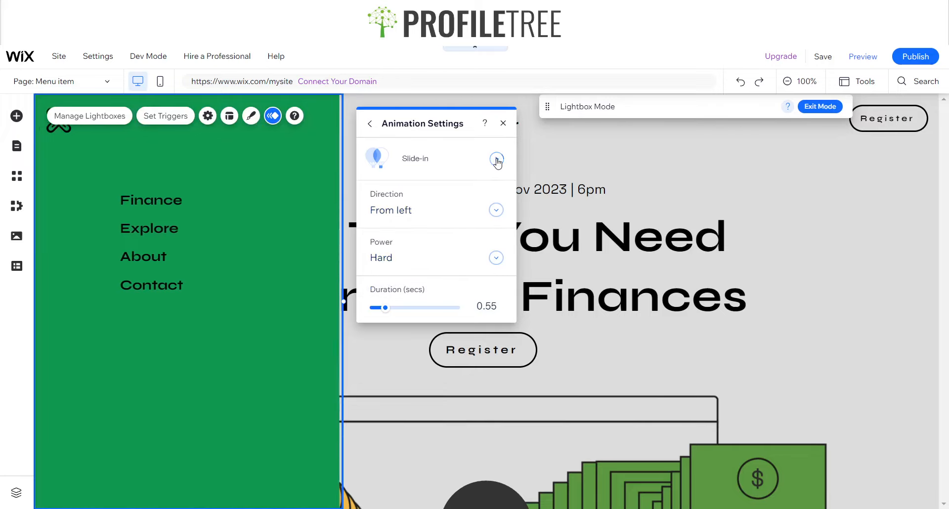
{"action": "left_click", "coordinate": [462, 257]}
{"action": "left_click", "coordinate": [448, 188]}
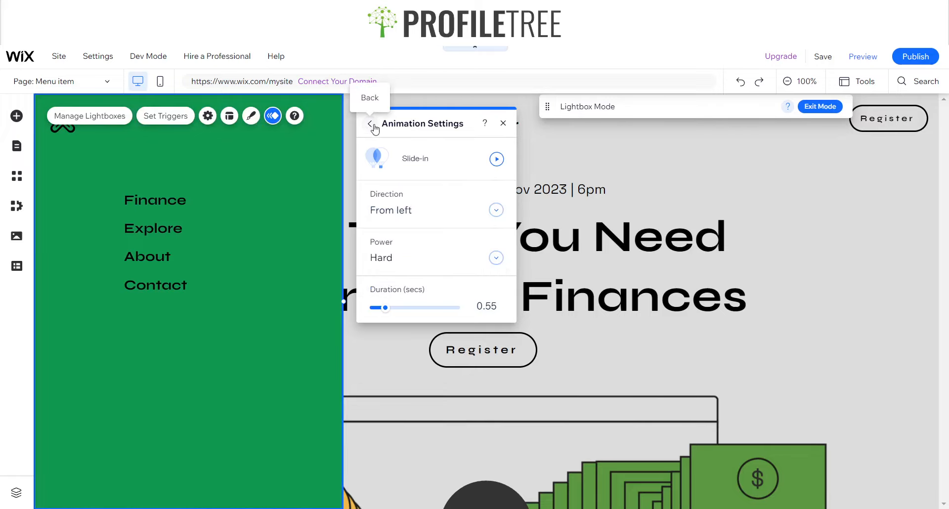
Step: Switch the entrance to Float in from the left and preview it
{"action": "left_click", "coordinate": [371, 123]}
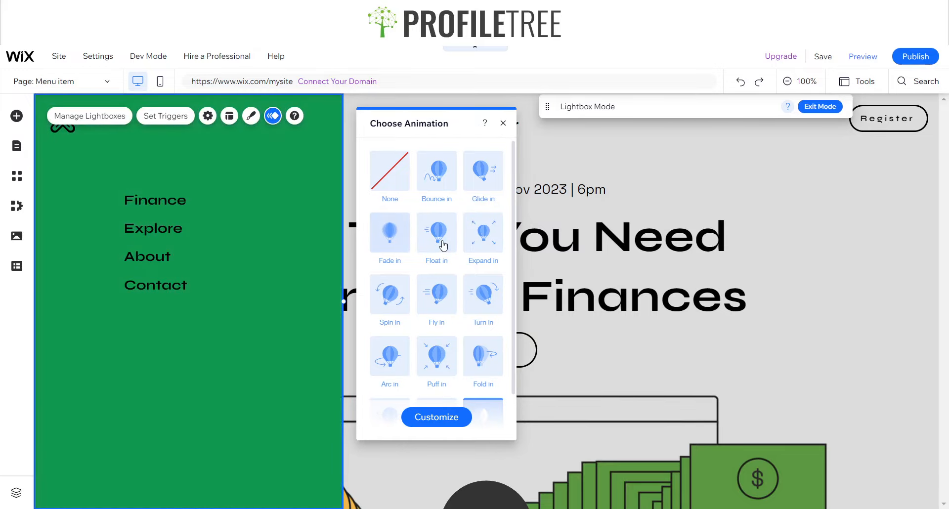
{"action": "left_click", "coordinate": [444, 245]}
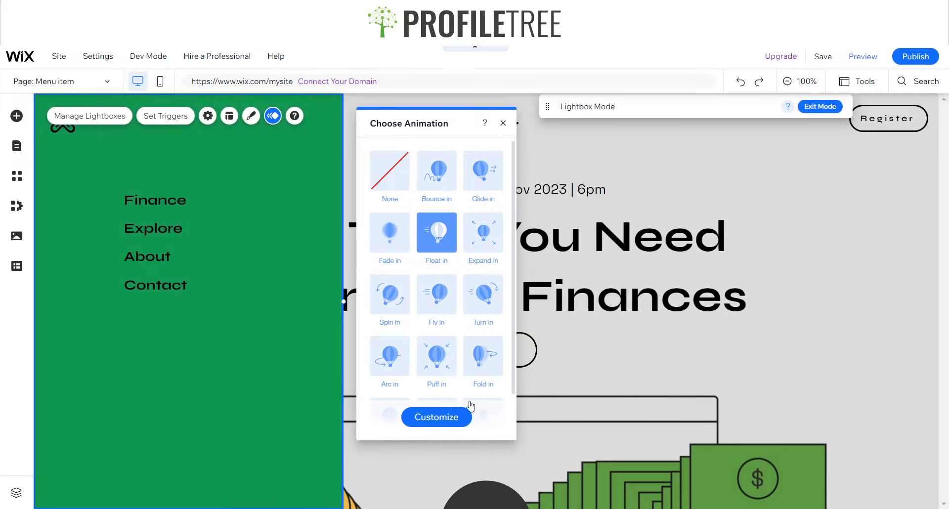
{"action": "left_click", "coordinate": [451, 415]}
{"action": "left_click", "coordinate": [427, 210]}
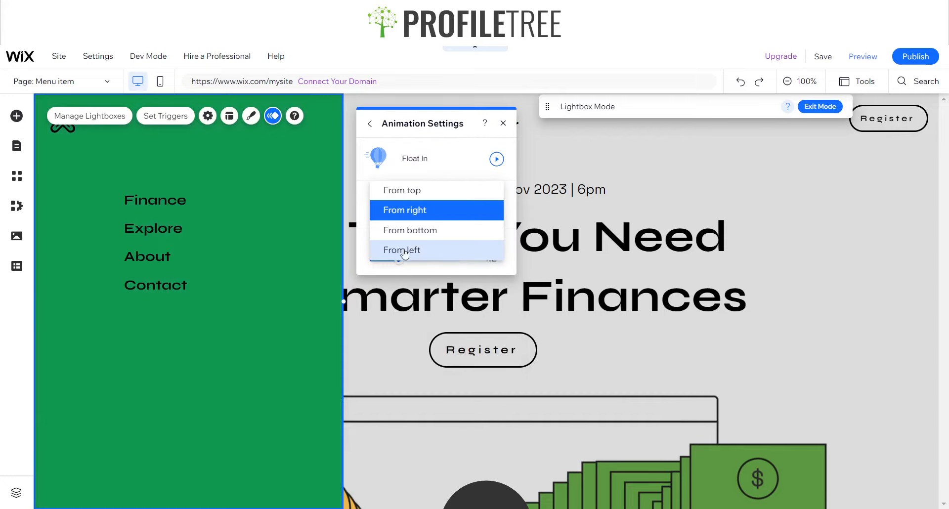
{"action": "left_click", "coordinate": [405, 251]}
{"action": "left_click", "coordinate": [497, 159]}
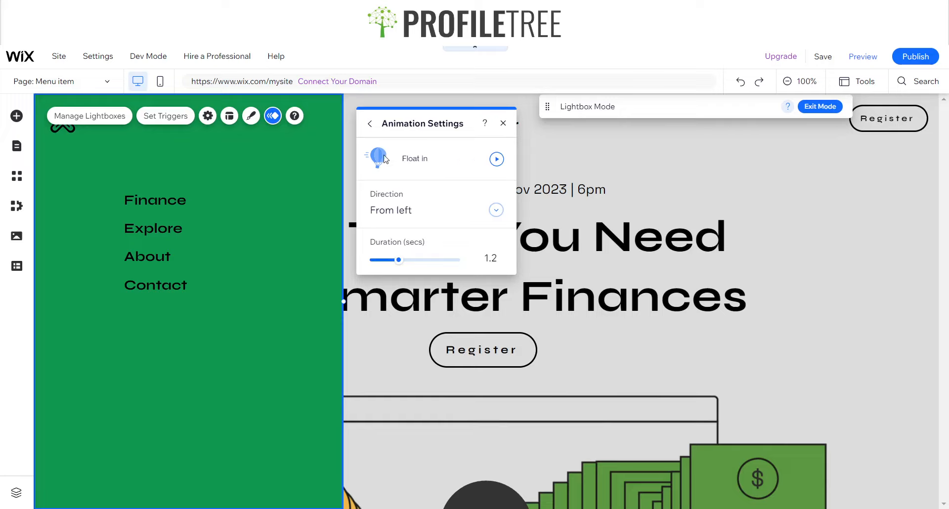
Step: Switch the entrance to Glide in at 270°, 150 px distance, 1.2 seconds
{"action": "left_click", "coordinate": [370, 124]}
{"action": "left_click", "coordinate": [483, 170]}
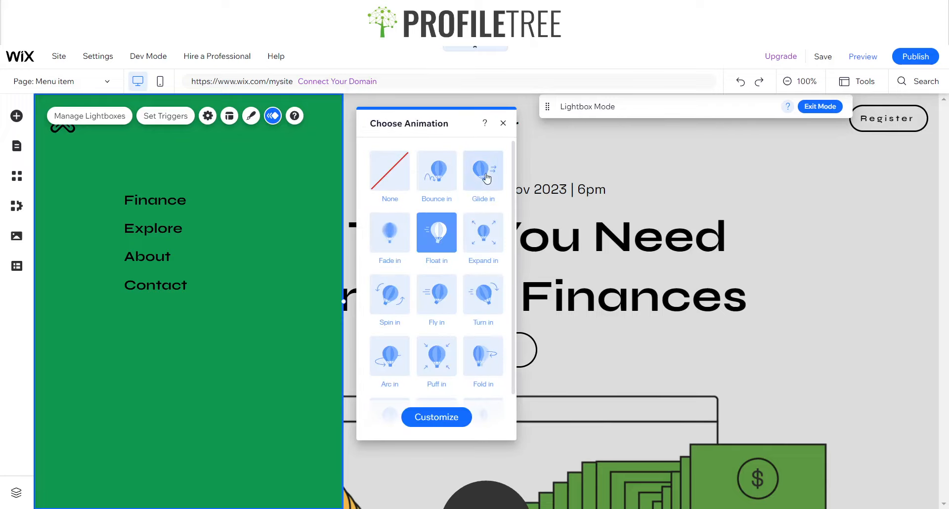
{"action": "left_click", "coordinate": [451, 411]}
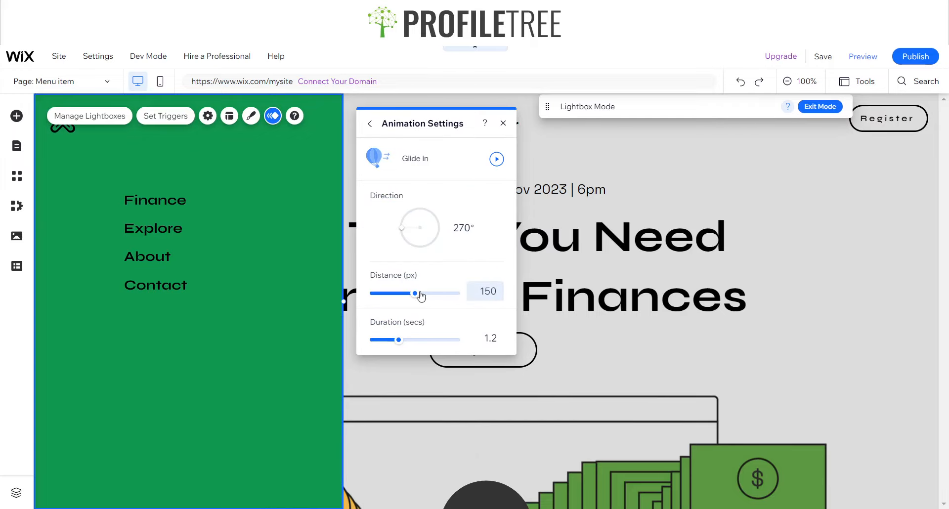
{"action": "left_click", "coordinate": [504, 125]}
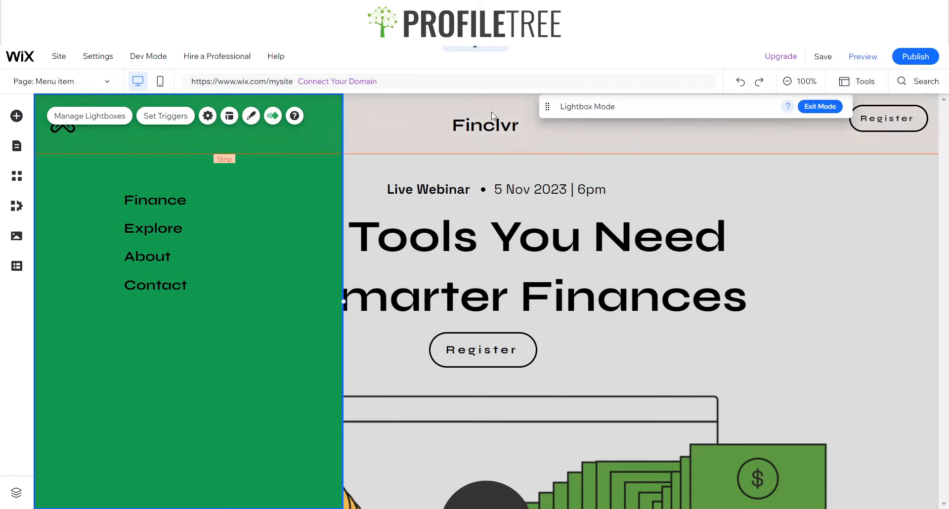
Step: Exit lightbox mode, preview the site, and go to the About page via the menu
{"action": "left_click", "coordinate": [820, 106]}
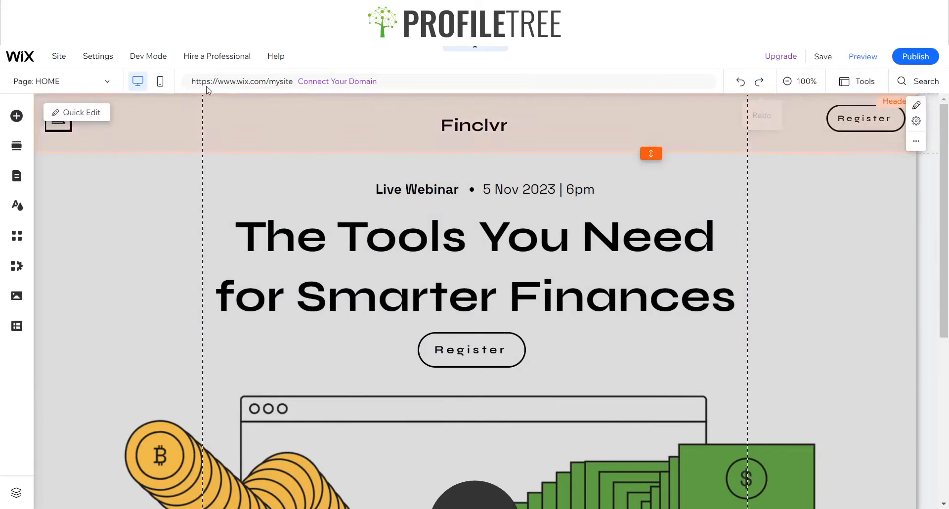
{"action": "left_click", "coordinate": [863, 57]}
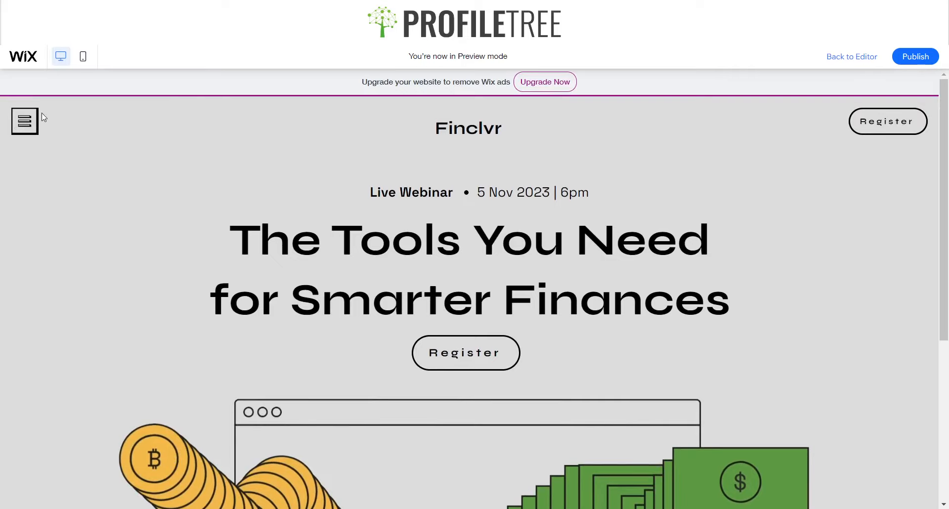
{"action": "left_click", "coordinate": [30, 122]}
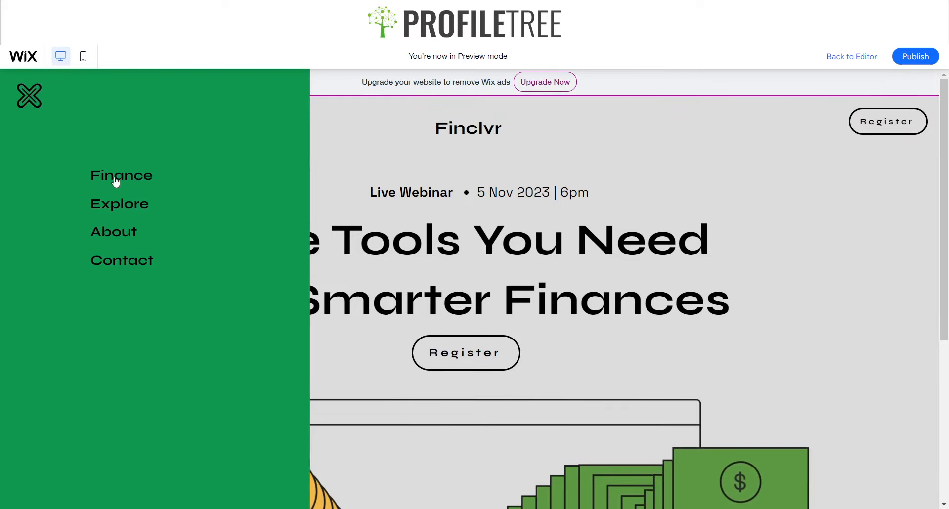
{"action": "left_click", "coordinate": [119, 230]}
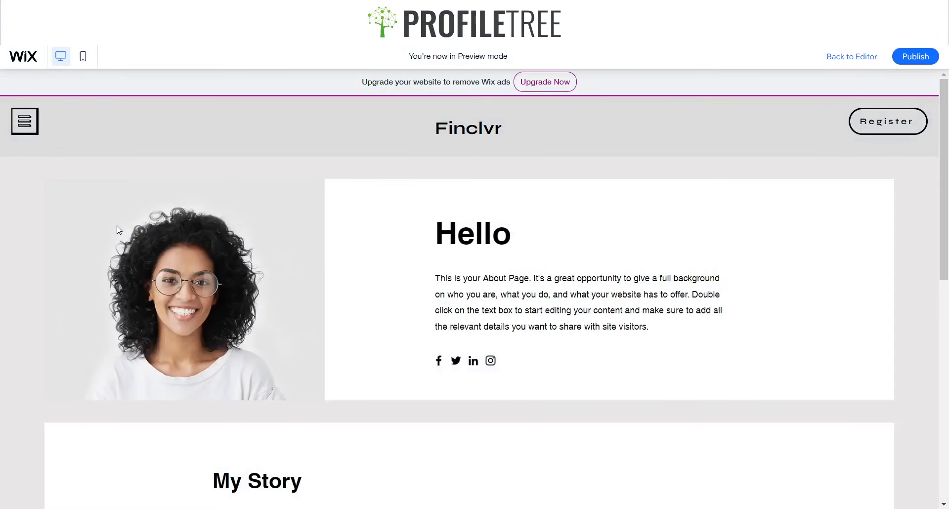
{"action": "scroll", "coordinate": [458, 238], "scroll_direction": "down", "scroll_amount": 3}
{"action": "scroll", "coordinate": [466, 292], "scroll_direction": "up", "scroll_amount": 3}
Step: Reopen the navigation menu and scroll the page up and down to test it
{"action": "left_click", "coordinate": [24, 119]}
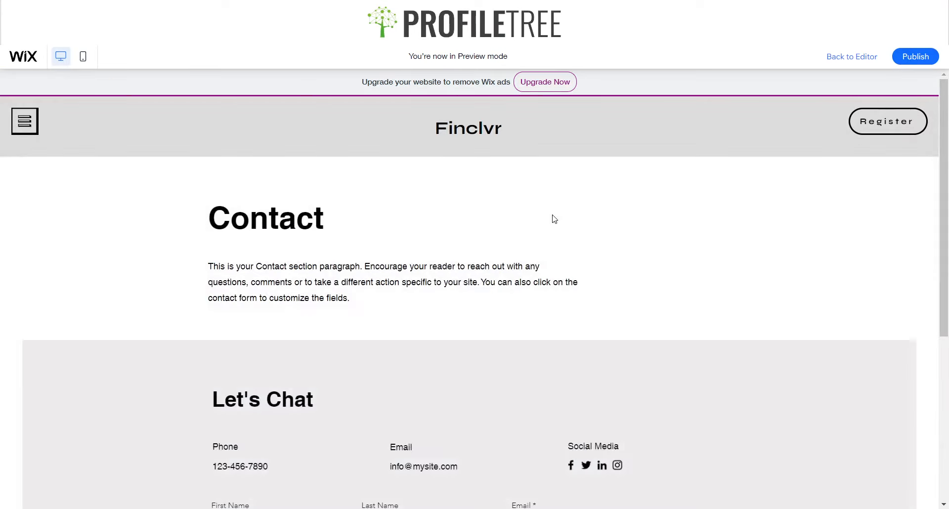
{"action": "scroll", "coordinate": [423, 203], "scroll_direction": "down", "scroll_amount": 2}
{"action": "scroll", "coordinate": [420, 202], "scroll_direction": "up", "scroll_amount": 2}
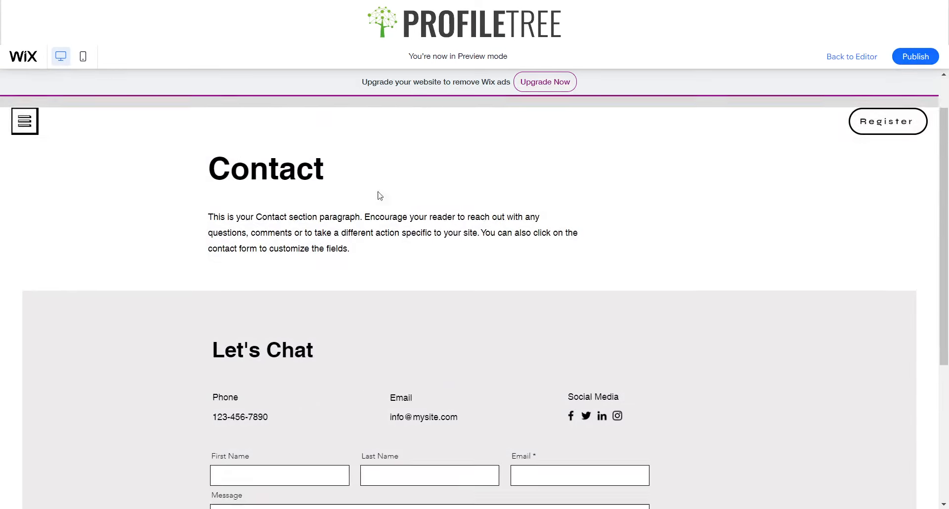
{"action": "scroll", "coordinate": [303, 174], "scroll_direction": "down", "scroll_amount": 1}
{"action": "scroll", "coordinate": [320, 164], "scroll_direction": "up", "scroll_amount": 1}
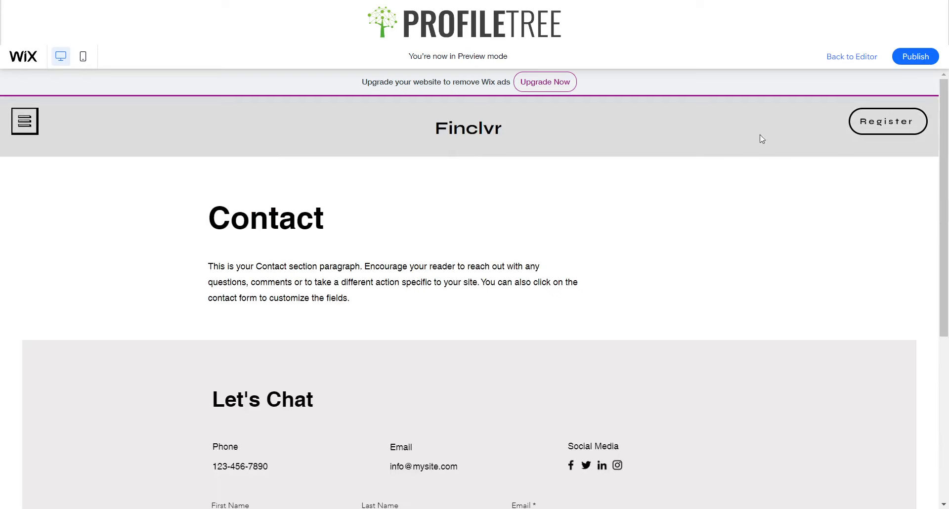
{"action": "scroll", "coordinate": [450, 153], "scroll_direction": "down", "scroll_amount": 5}
{"action": "scroll", "coordinate": [148, 127], "scroll_direction": "up", "scroll_amount": 5}
{"action": "scroll", "coordinate": [512, 212], "scroll_direction": "down", "scroll_amount": 1}
{"action": "scroll", "coordinate": [513, 211], "scroll_direction": "down", "scroll_amount": 5}
{"action": "scroll", "coordinate": [515, 208], "scroll_direction": "up", "scroll_amount": 5}
{"action": "scroll", "coordinate": [511, 210], "scroll_direction": "down", "scroll_amount": 5}
{"action": "scroll", "coordinate": [505, 205], "scroll_direction": "up", "scroll_amount": 5}
{"action": "scroll", "coordinate": [502, 203], "scroll_direction": "down", "scroll_amount": 3}
{"action": "scroll", "coordinate": [502, 204], "scroll_direction": "up", "scroll_amount": 4}
{"action": "scroll", "coordinate": [494, 148], "scroll_direction": "down", "scroll_amount": 5}
{"action": "scroll", "coordinate": [430, 145], "scroll_direction": "up", "scroll_amount": 6}
Step: Close the navigation menu and return to the home page
{"action": "left_click", "coordinate": [25, 122]}
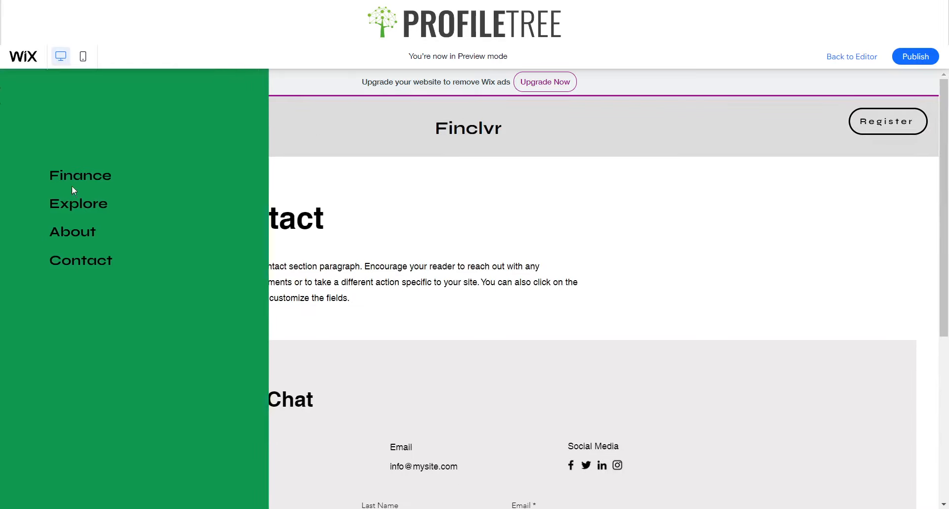
{"action": "left_click", "coordinate": [354, 132]}
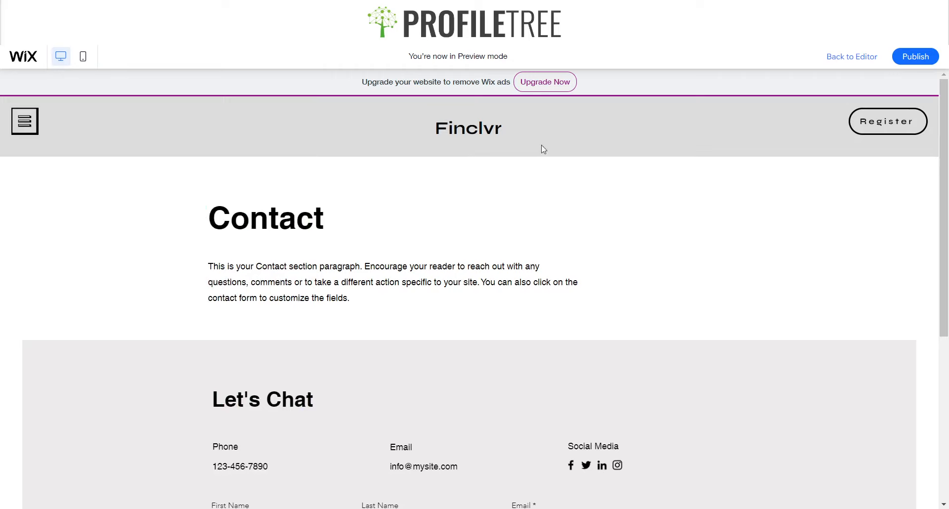
{"action": "left_click", "coordinate": [478, 133]}
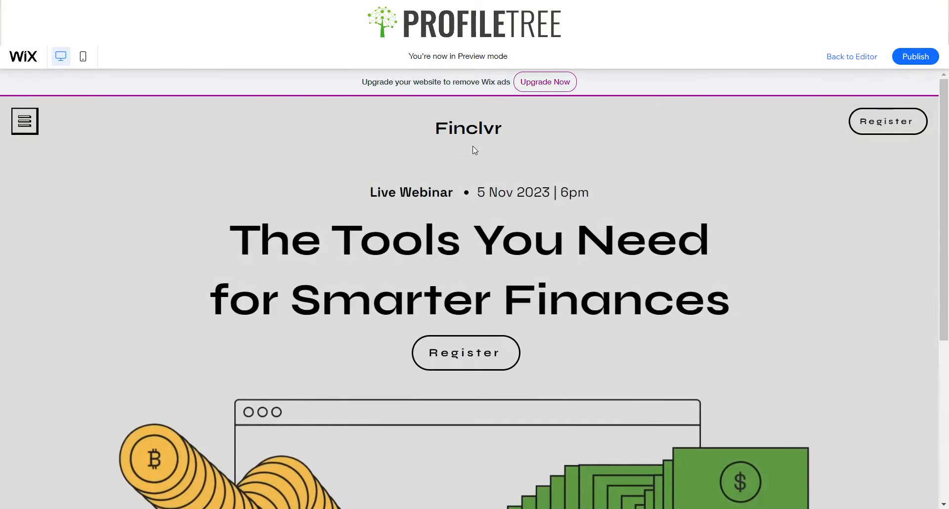
{"action": "scroll", "coordinate": [141, 277], "scroll_direction": "down", "scroll_amount": 3}
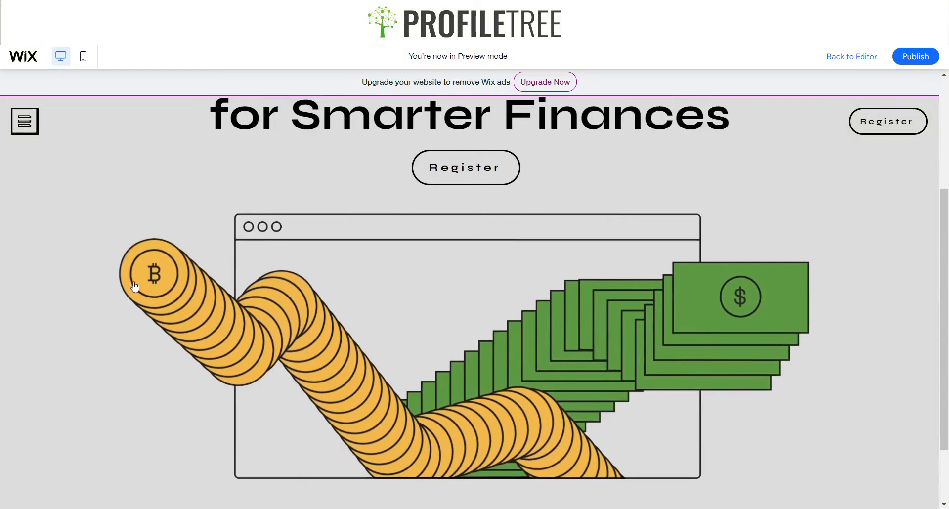
{"action": "scroll", "coordinate": [138, 247], "scroll_direction": "up", "scroll_amount": 3}
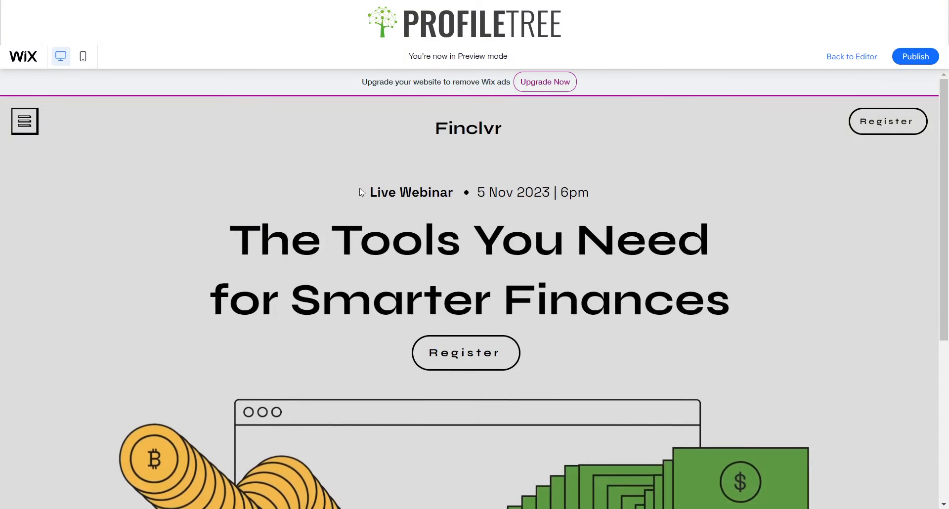
Step: Scroll down the home page to the About the Webinar section
{"action": "left_click_drag", "start_coordinate": [203, 195], "coordinate": [292, 331]}
{"action": "left_click", "coordinate": [292, 332]}
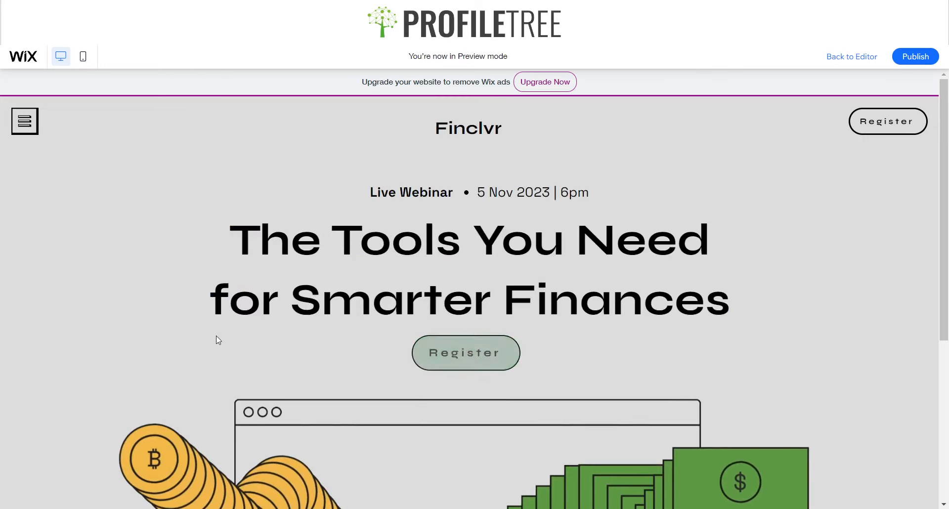
{"action": "scroll", "coordinate": [208, 338], "scroll_direction": "down", "scroll_amount": 3}
{"action": "scroll", "coordinate": [396, 324], "scroll_direction": "down", "scroll_amount": 2}
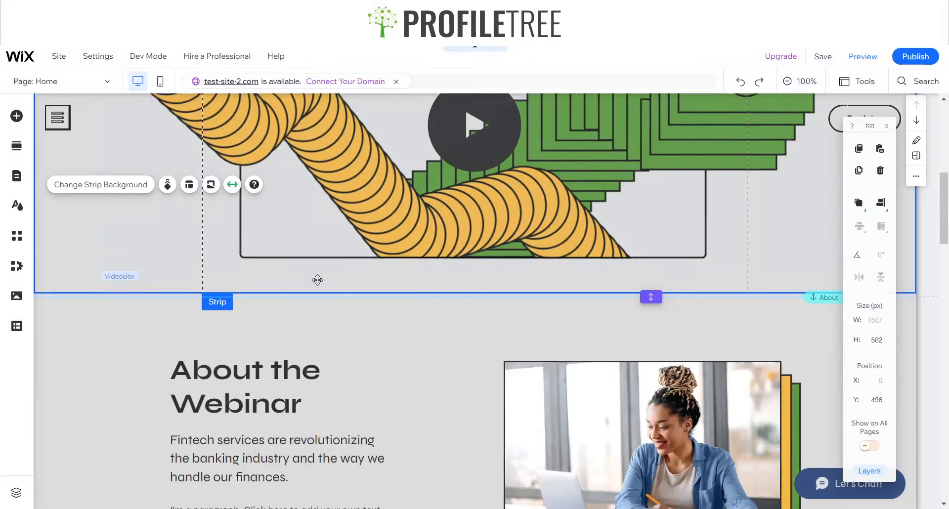
{"action": "scroll", "coordinate": [124, 319], "scroll_direction": "down", "scroll_amount": 2}
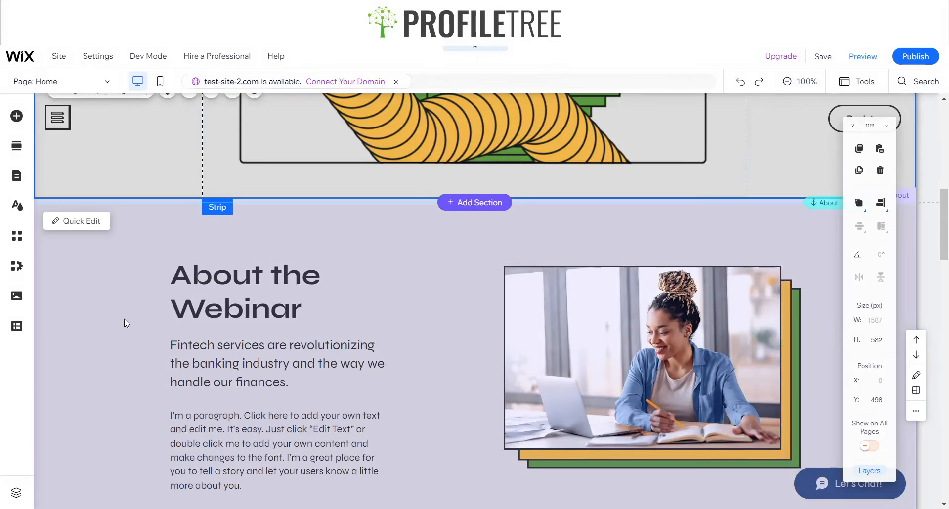
{"action": "scroll", "coordinate": [121, 308], "scroll_direction": "down", "scroll_amount": 1}
Step: Select the About the Webinar section and switch between preview and the editor
{"action": "left_click", "coordinate": [364, 325]}
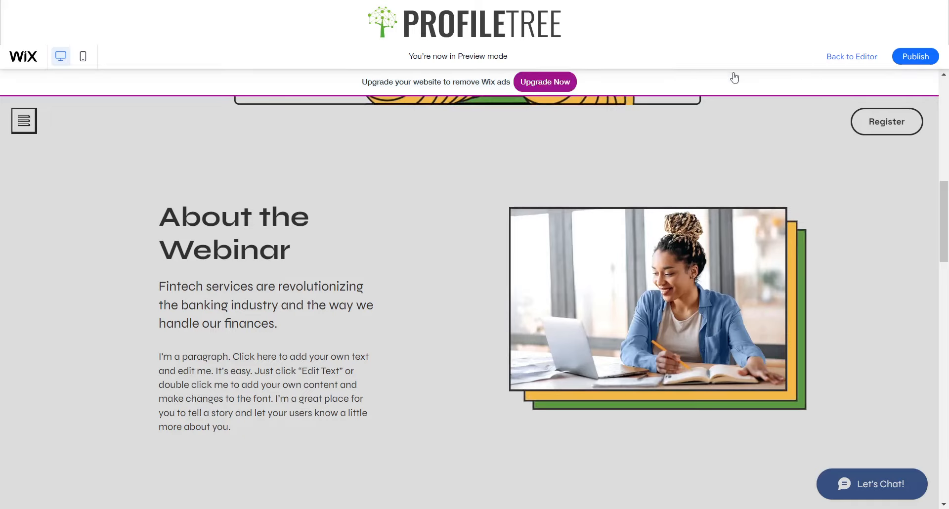
{"action": "left_click", "coordinate": [831, 58]}
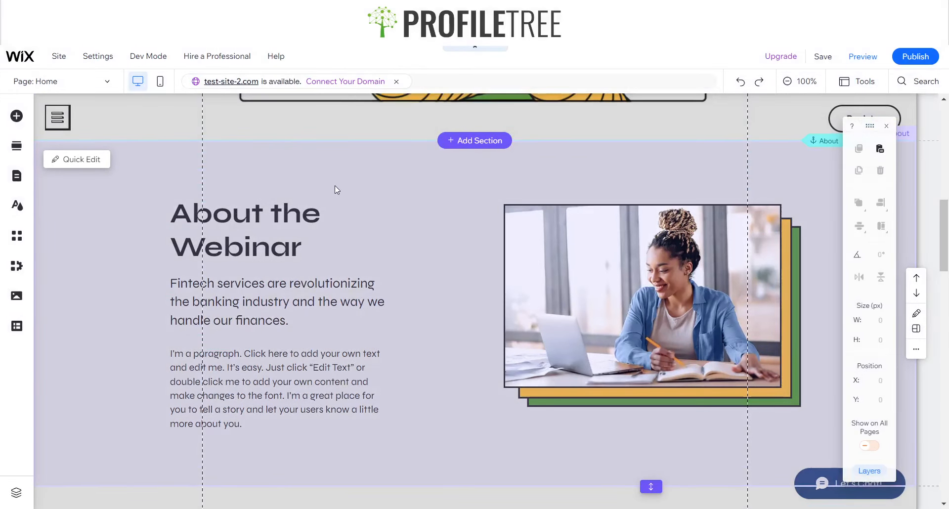
{"action": "left_click", "coordinate": [334, 186]}
{"action": "left_click", "coordinate": [863, 56]}
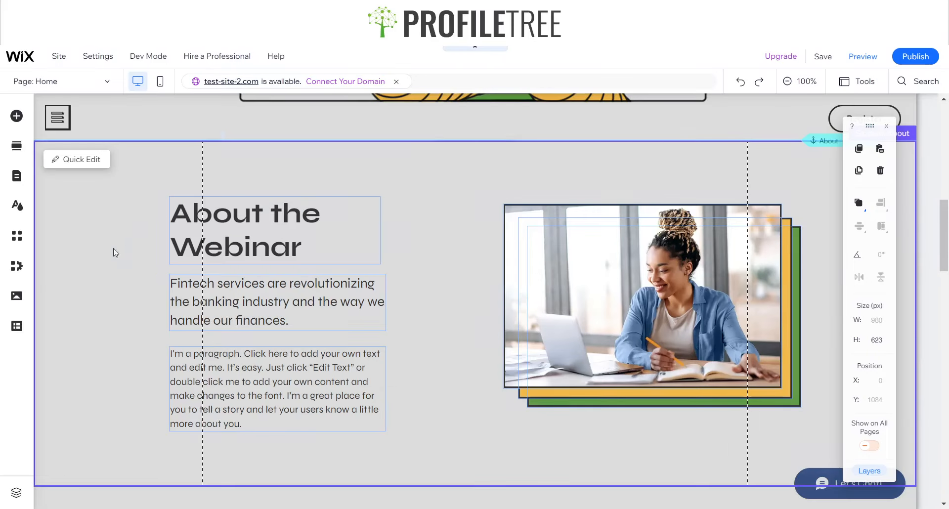
Step: Inspect the strip's text column, Fintech text box and photo column, then un-maximise the browser
{"action": "left_click", "coordinate": [379, 251]}
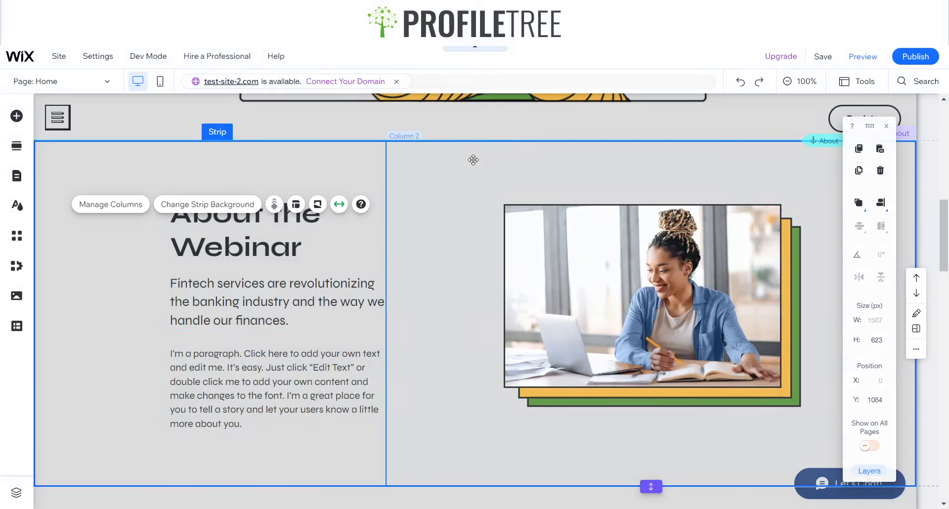
{"action": "left_click", "coordinate": [340, 157]}
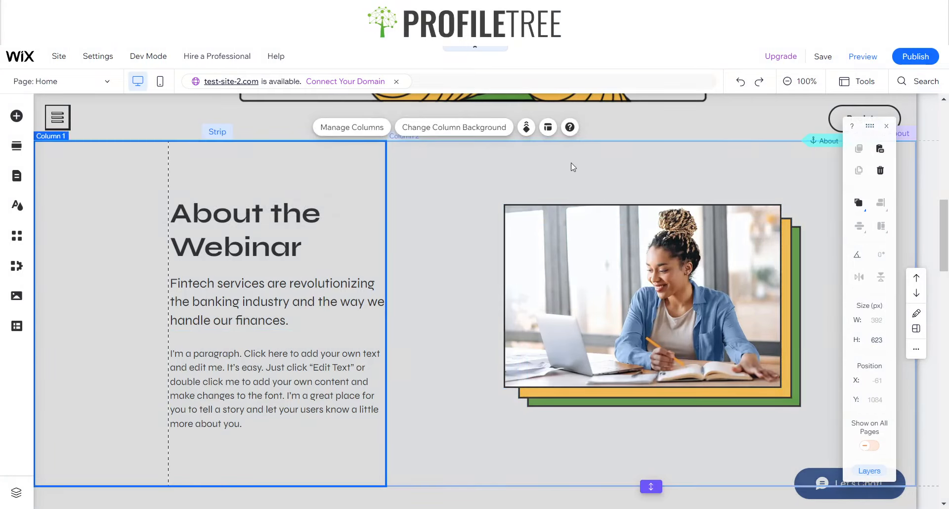
{"action": "left_click", "coordinate": [263, 283]}
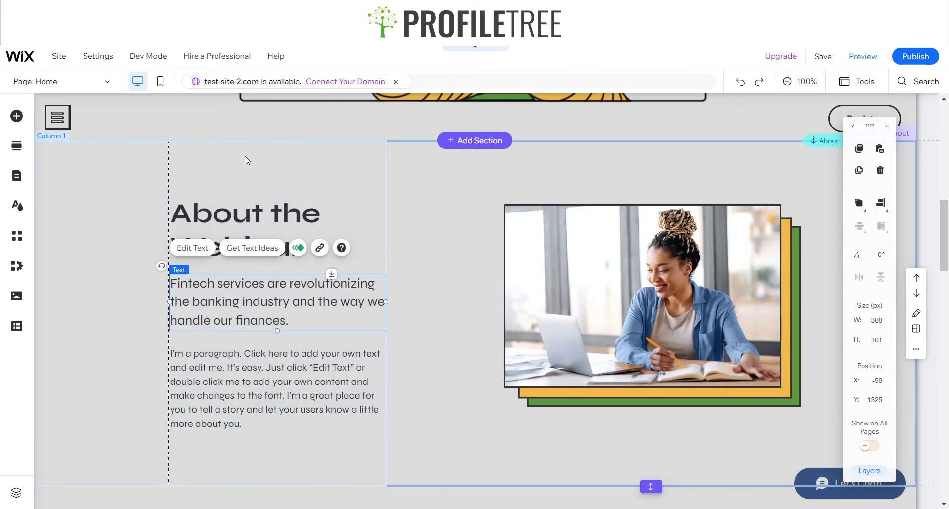
{"action": "left_click", "coordinate": [148, 181]}
{"action": "left_click", "coordinate": [613, 174]}
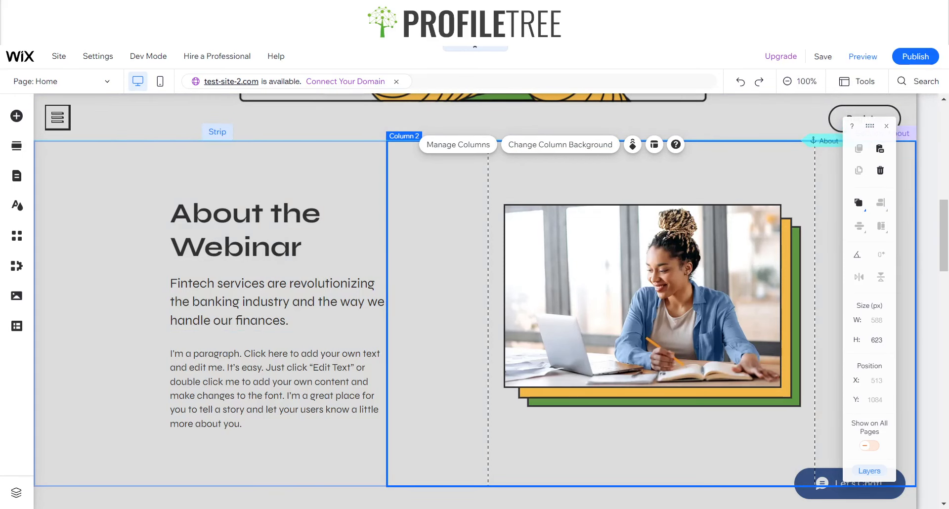
{"action": "key", "text": "super+Down"}
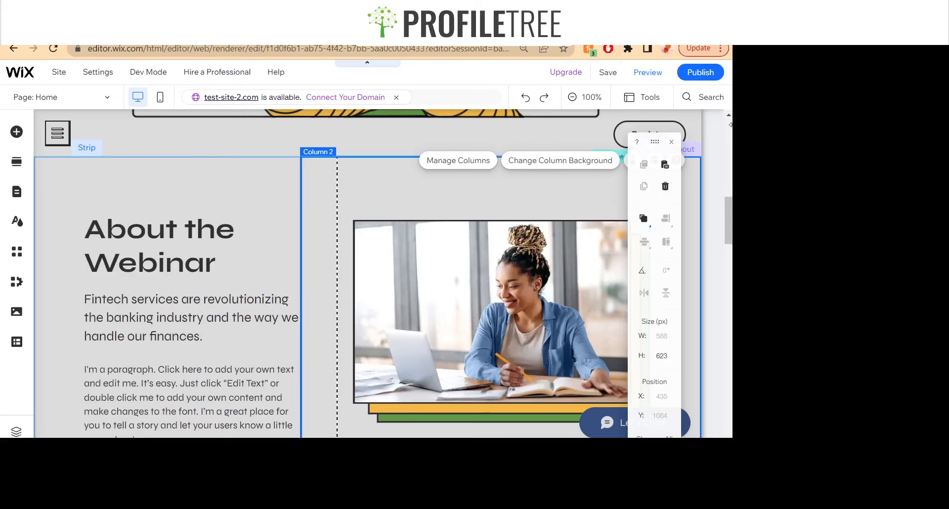
Step: Preview the About strip at two narrower window widths, then maximise and return to editing
{"action": "left_click_drag", "start_coordinate": [730, 125], "coordinate": [773, 128]}
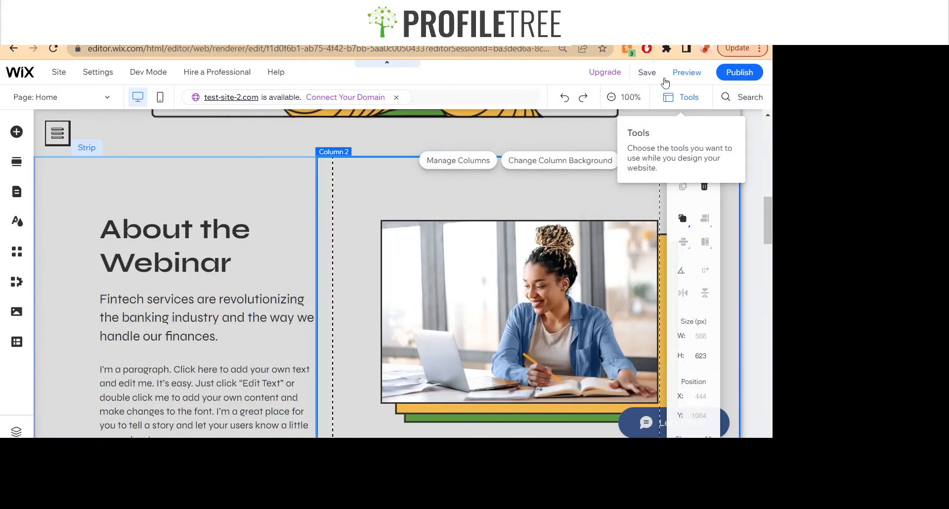
{"action": "left_click", "coordinate": [689, 74]}
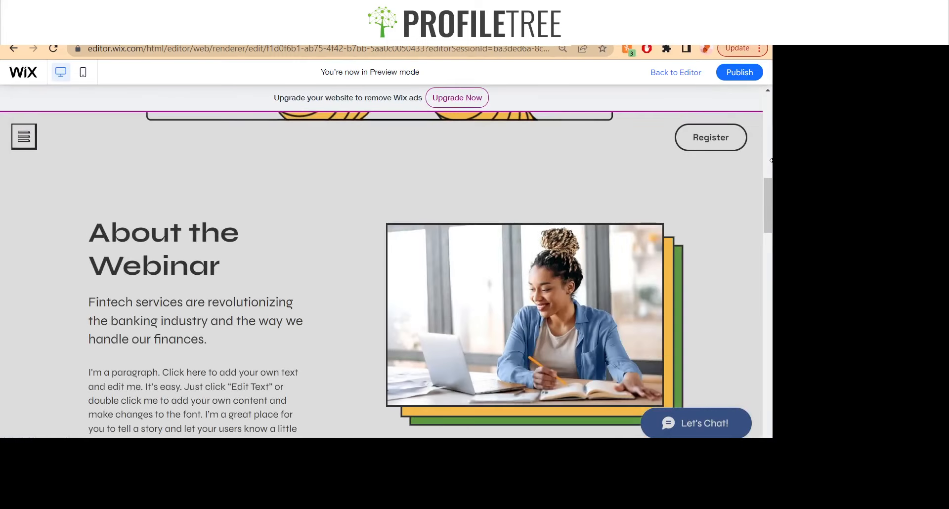
{"action": "left_click_drag", "start_coordinate": [772, 160], "coordinate": [793, 250]}
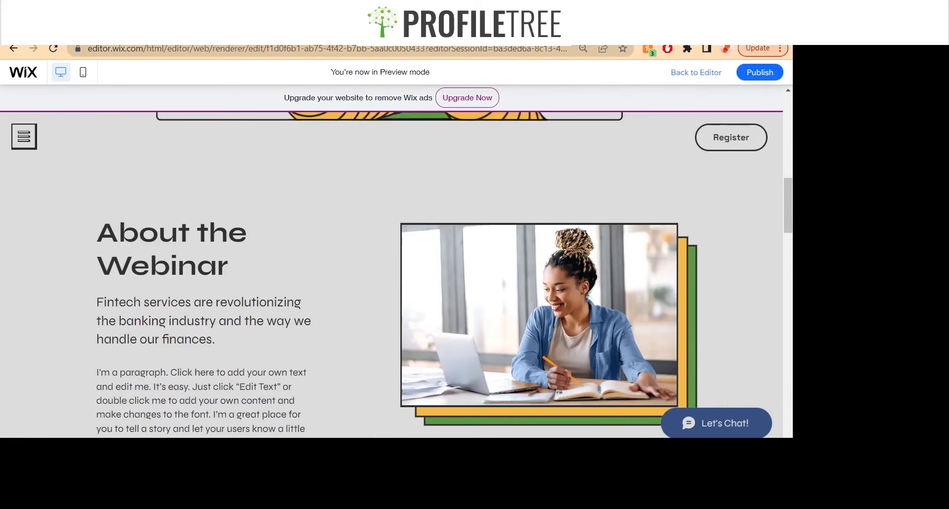
{"action": "left_click", "coordinate": [751, 21]}
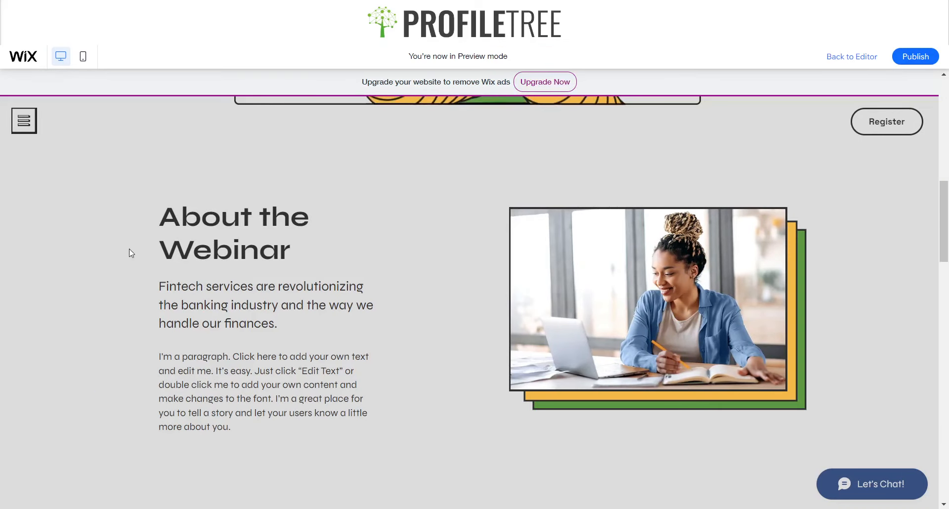
{"action": "key", "text": "ctrl+shift+p"}
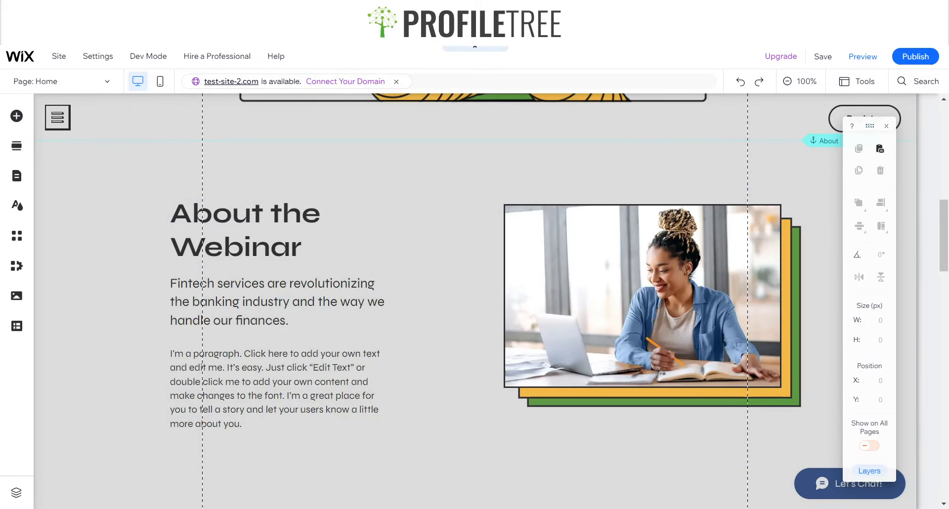
Step: Leave preview and open the Add Section panel below the webinar hero
{"action": "key", "text": "ctrl+shift+p"}
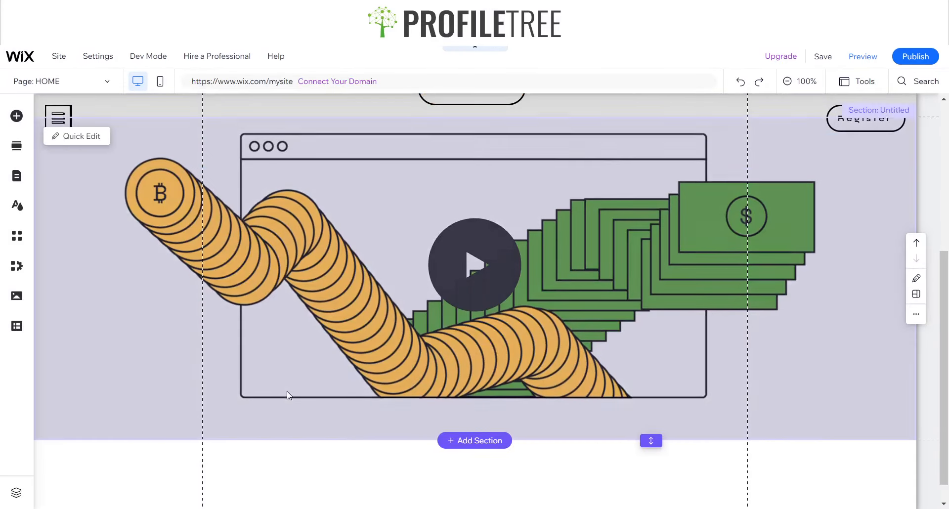
{"action": "left_click", "coordinate": [454, 417]}
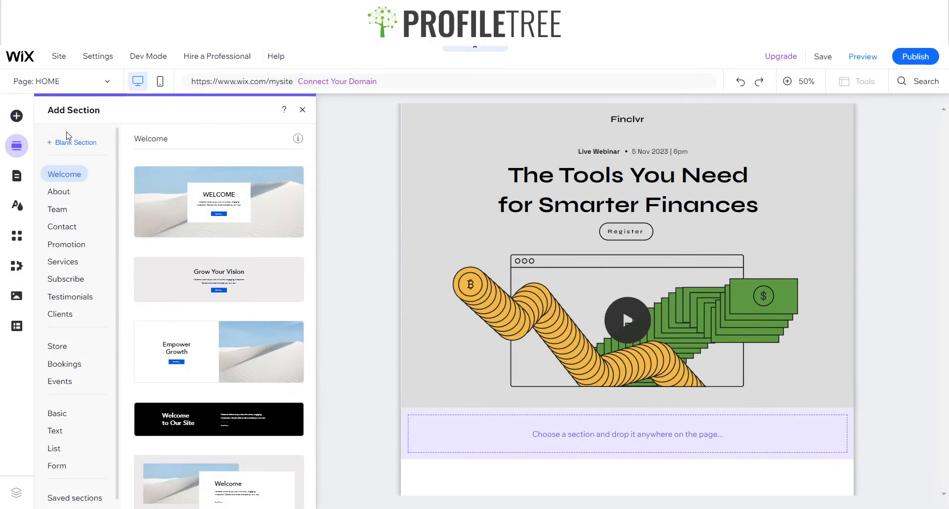
Step: Add a Blank Section below the hero and drop a dark Classic strip into it
{"action": "left_click", "coordinate": [74, 145]}
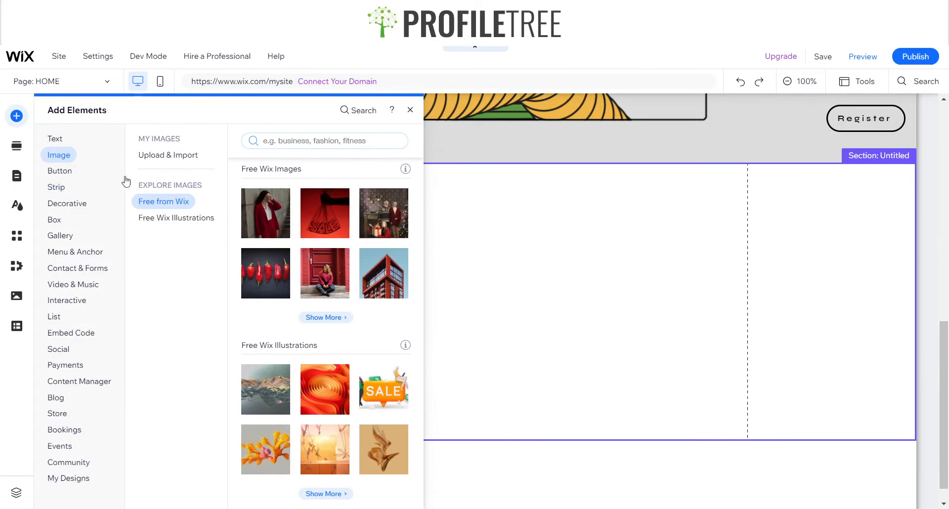
{"action": "mouse_move", "coordinate": [65, 192]}
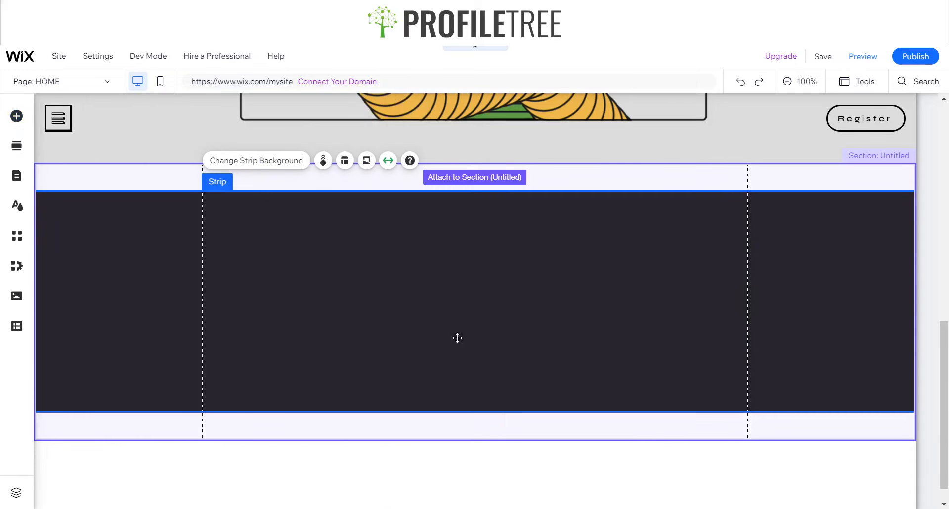
{"action": "left_click_drag", "start_coordinate": [438, 264], "coordinate": [433, 233]}
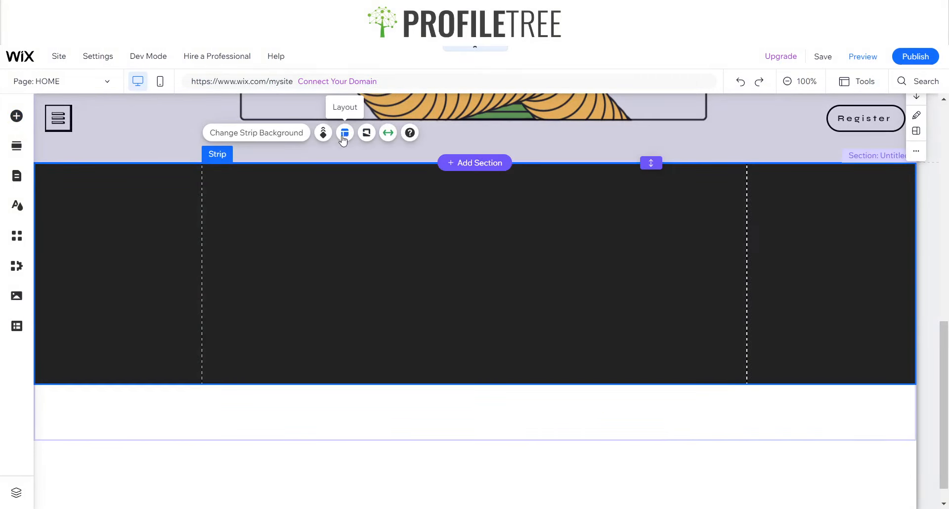
Step: Give the new strip the saved light grey colour background and check the reference 623 height
{"action": "left_click", "coordinate": [283, 142]}
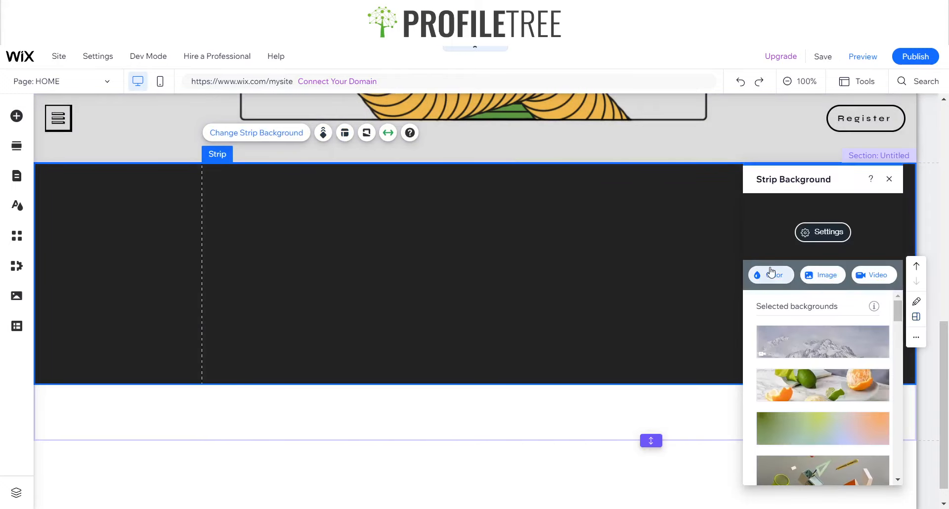
{"action": "left_click", "coordinate": [772, 273]}
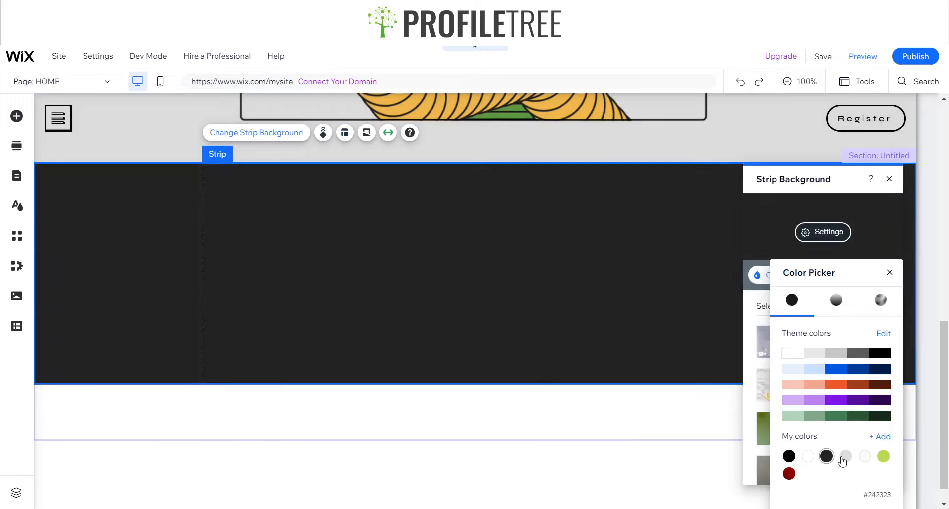
{"action": "left_click", "coordinate": [846, 456]}
{"action": "left_click", "coordinate": [890, 273]}
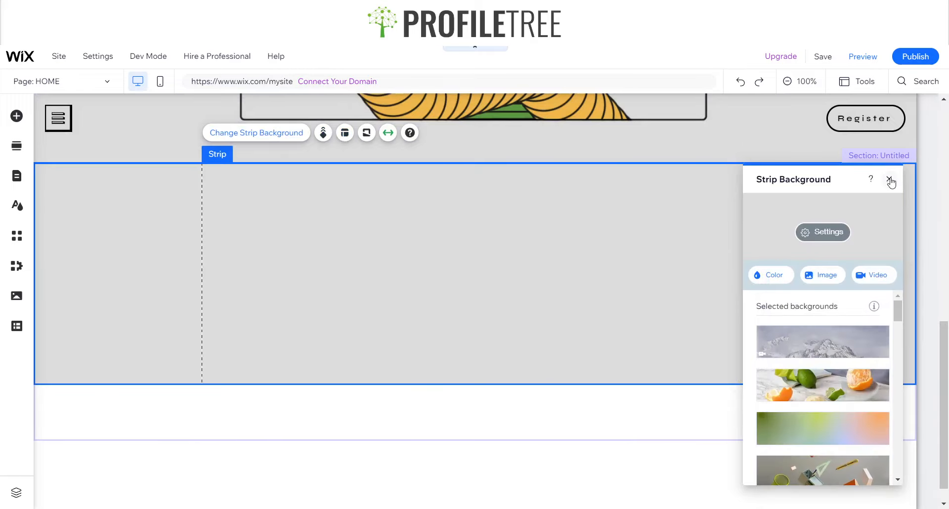
{"action": "left_click", "coordinate": [890, 180]}
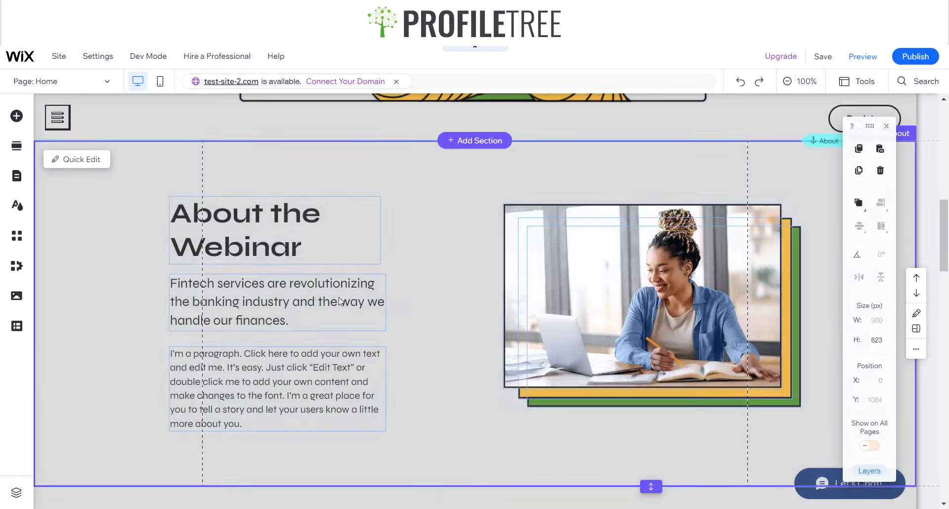
{"action": "left_click", "coordinate": [877, 340]}
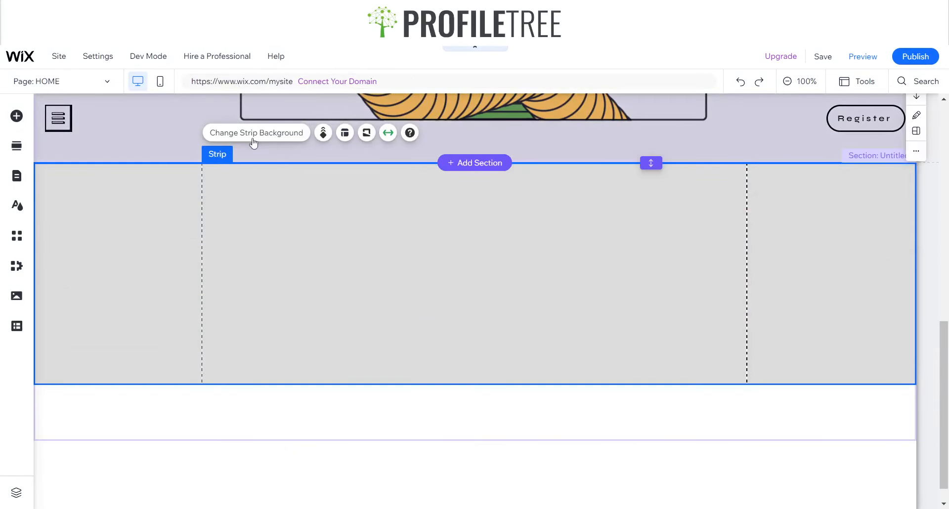
Step: Turn on the size toolbar and set the grey strip's height to 623 px
{"action": "left_click", "coordinate": [861, 85]}
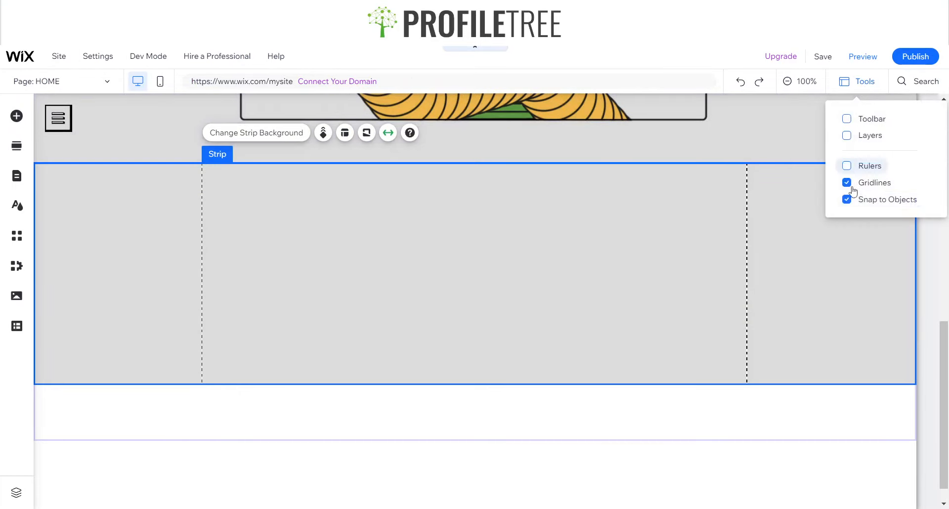
{"action": "left_click", "coordinate": [859, 124]}
{"action": "left_click", "coordinate": [876, 340]}
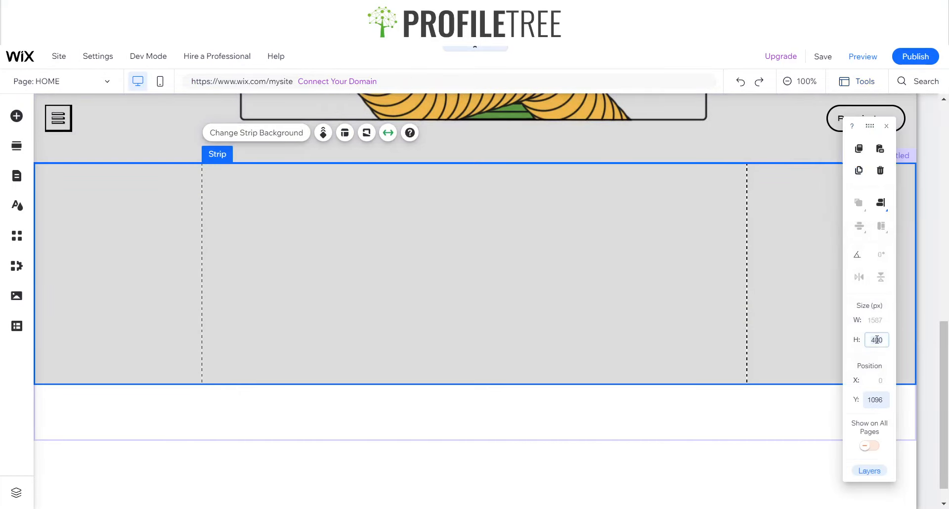
{"action": "type", "text": "623"}
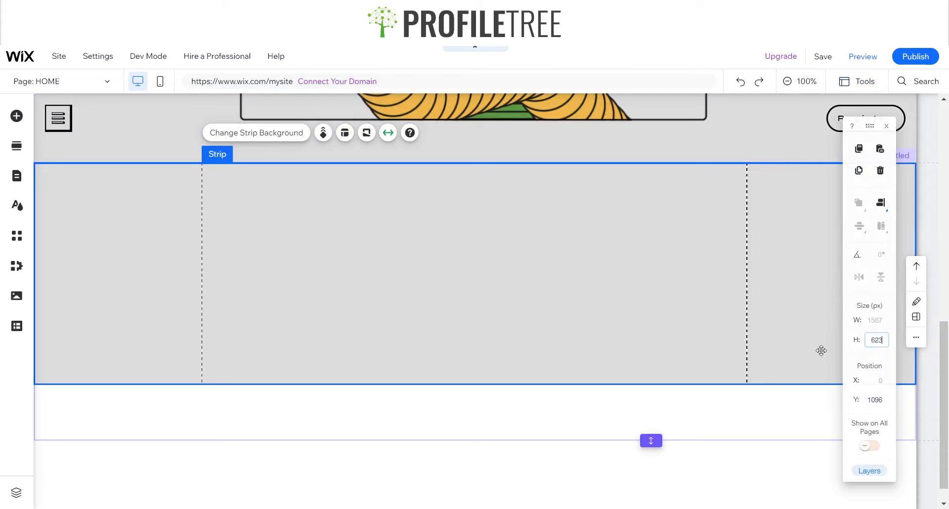
{"action": "key", "text": "Return"}
{"action": "left_click", "coordinate": [363, 272]}
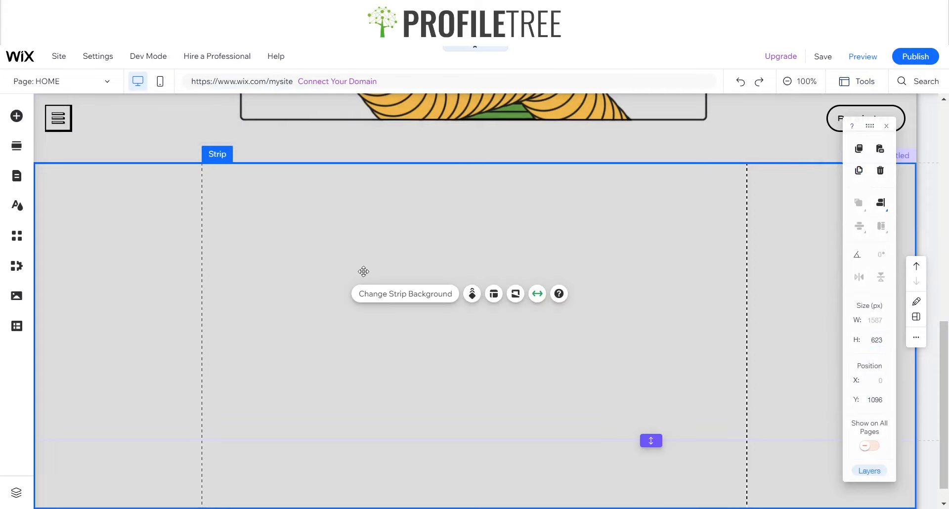
{"action": "scroll", "coordinate": [264, 232], "scroll_direction": "down", "scroll_amount": 1}
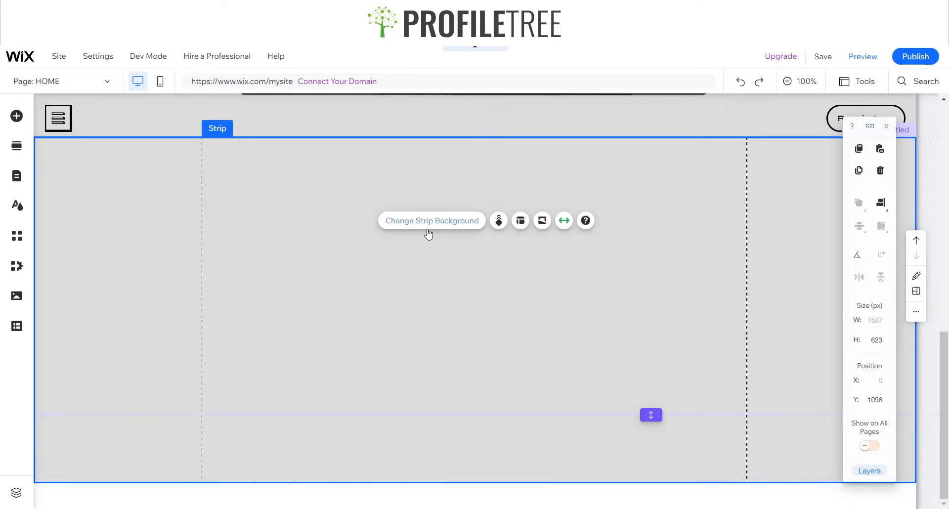
Step: Add a second column to the grey strip from its Layout panel
{"action": "left_click", "coordinate": [526, 230]}
{"action": "left_click_drag", "start_coordinate": [814, 156], "coordinate": [458, 164]}
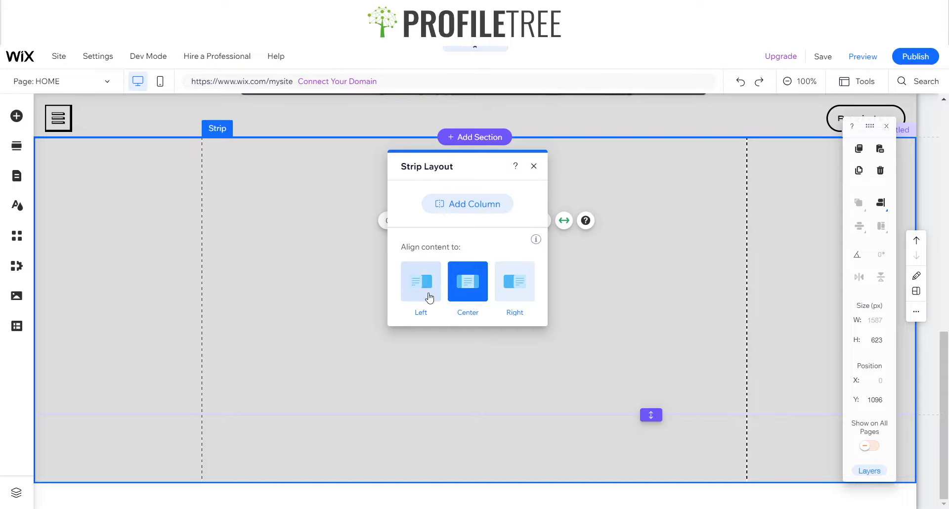
{"action": "left_click", "coordinate": [477, 333]}
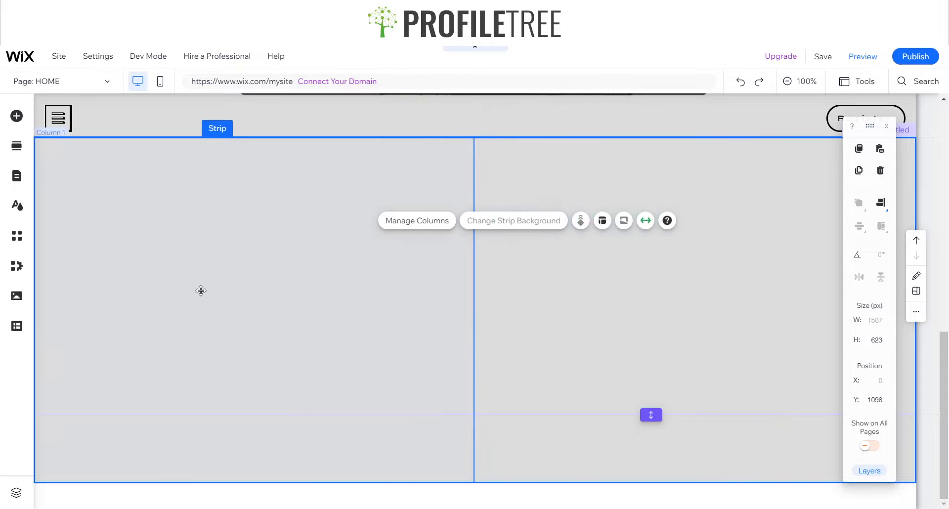
Step: Open Manage Columns and select the left and right columns in turn
{"action": "left_click", "coordinate": [233, 286]}
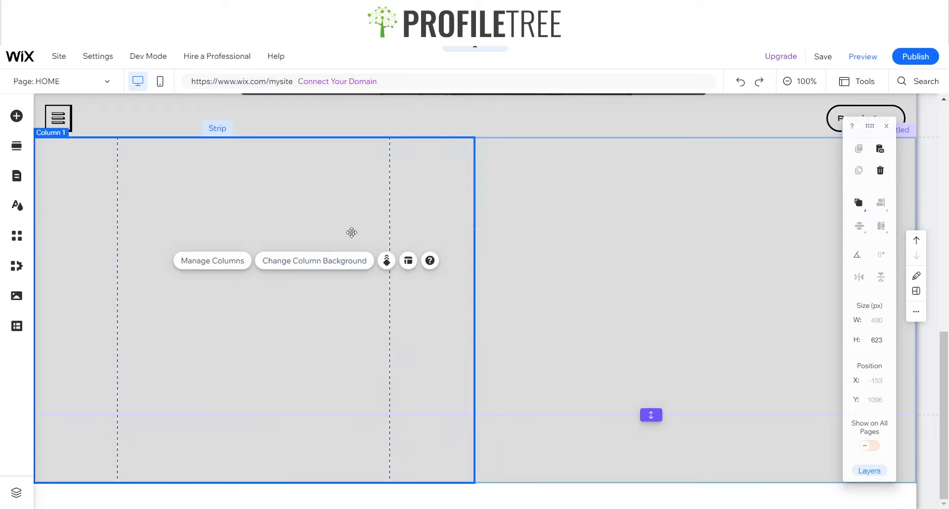
{"action": "left_click", "coordinate": [236, 266]}
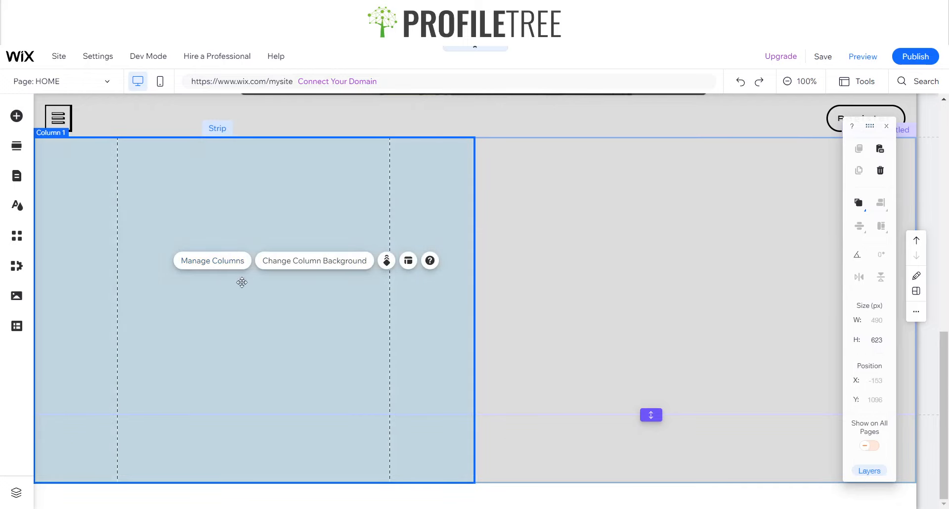
{"action": "left_click", "coordinate": [222, 261]}
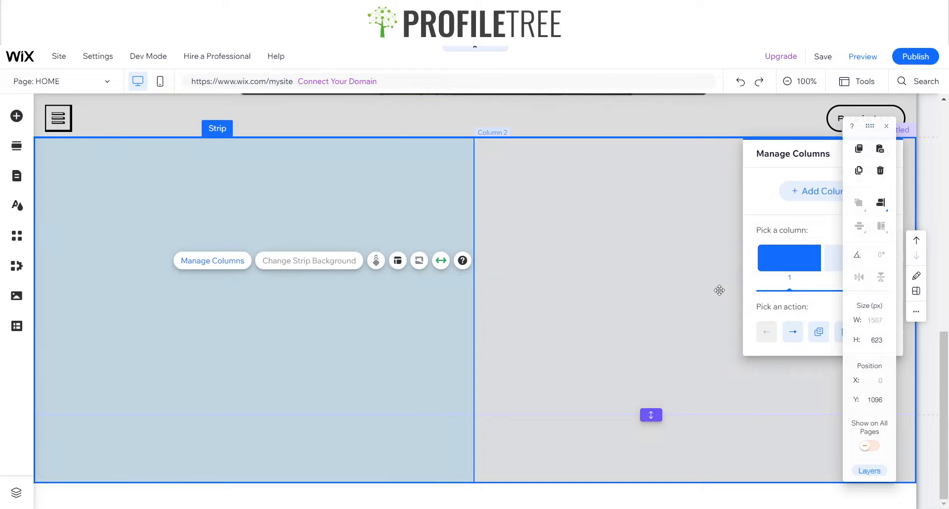
{"action": "left_click_drag", "start_coordinate": [793, 154], "coordinate": [565, 156]}
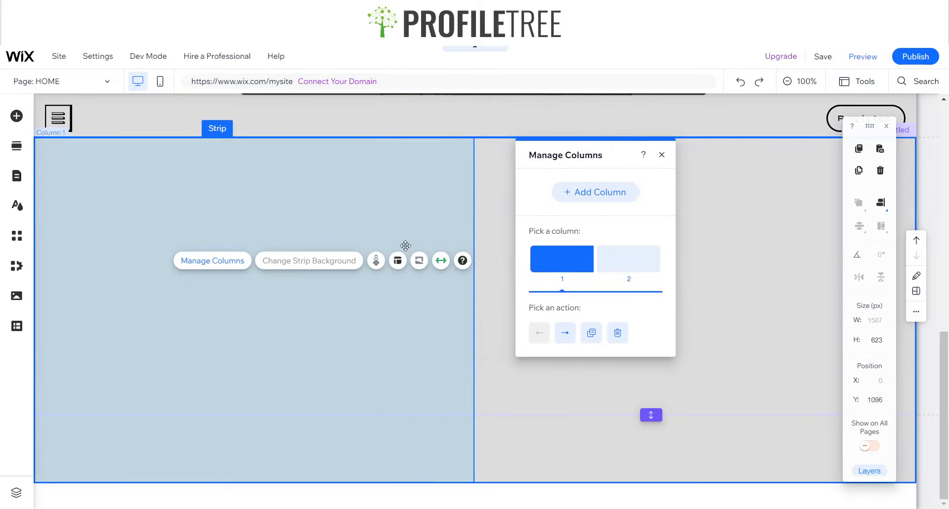
{"action": "left_click", "coordinate": [406, 246]}
{"action": "left_click", "coordinate": [625, 295]}
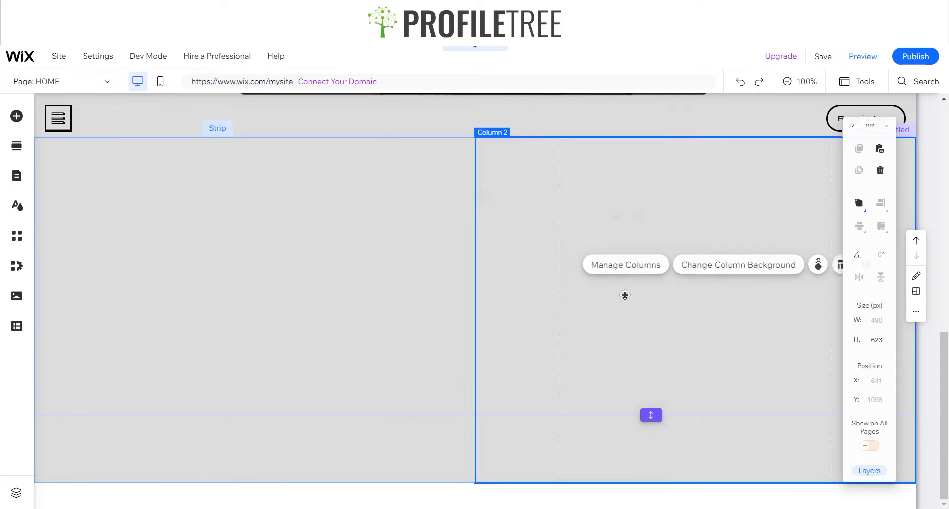
{"action": "left_click", "coordinate": [405, 265]}
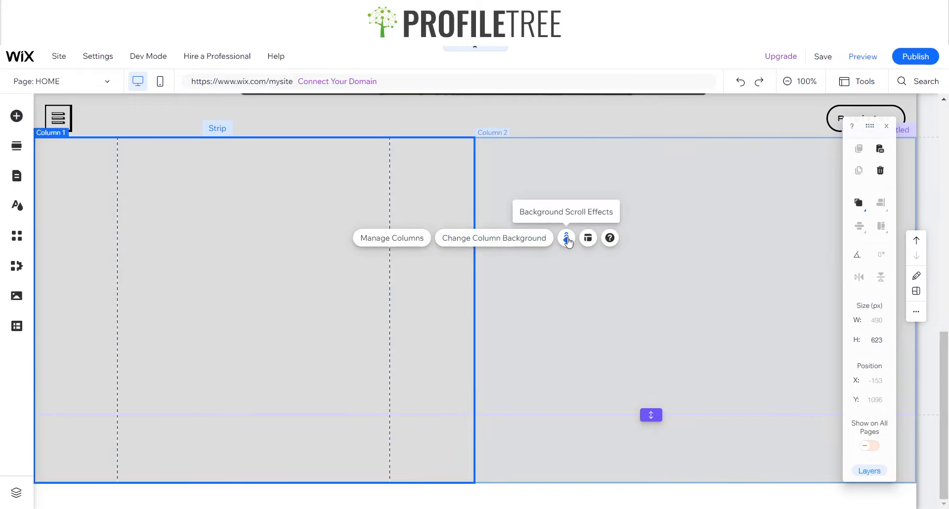
{"action": "left_click", "coordinate": [640, 208]}
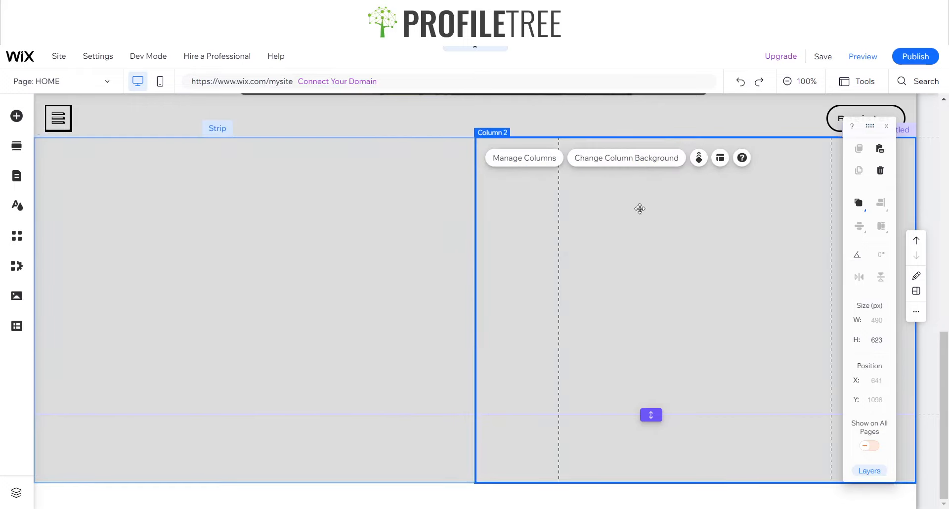
{"action": "left_click", "coordinate": [367, 255]}
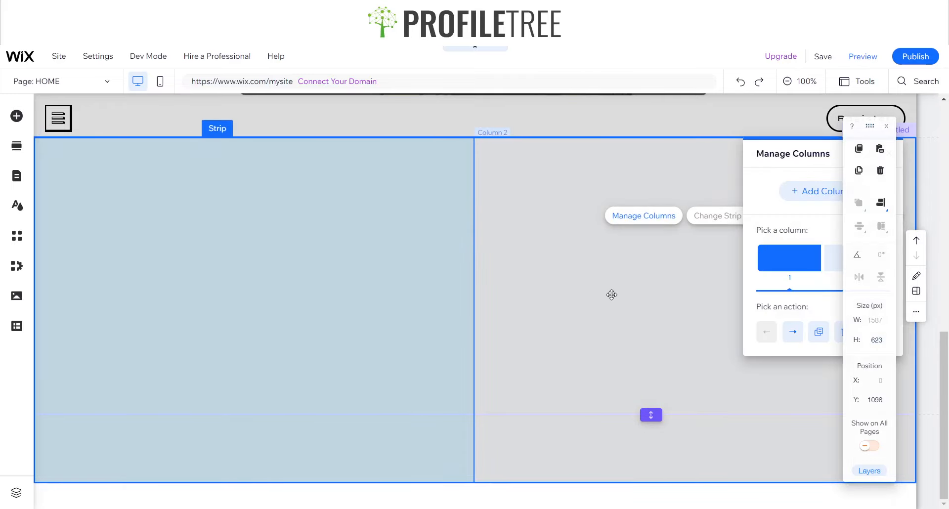
Step: Delete and restore the grey strip, then reopen its layout options
{"action": "key", "text": "Delete"}
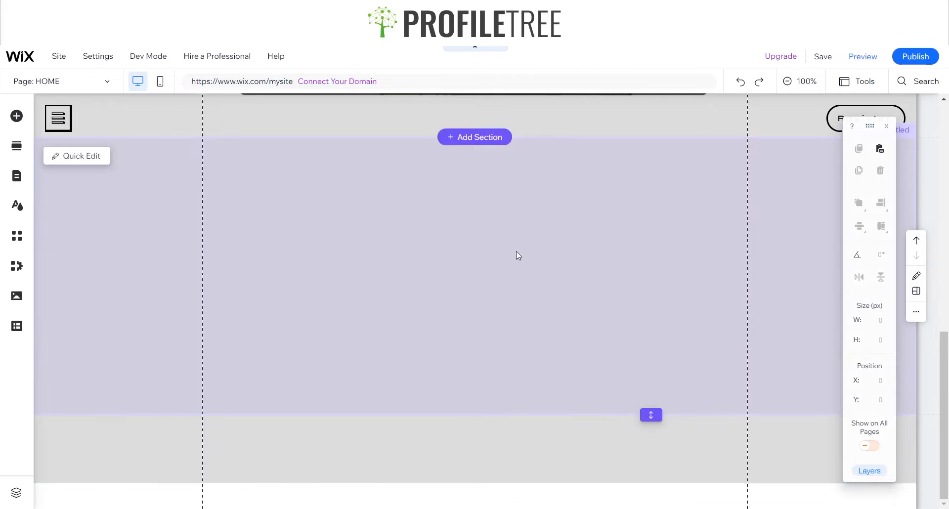
{"action": "key", "text": "ctrl+z"}
{"action": "scroll", "coordinate": [385, 211], "scroll_direction": "up", "scroll_amount": 2}
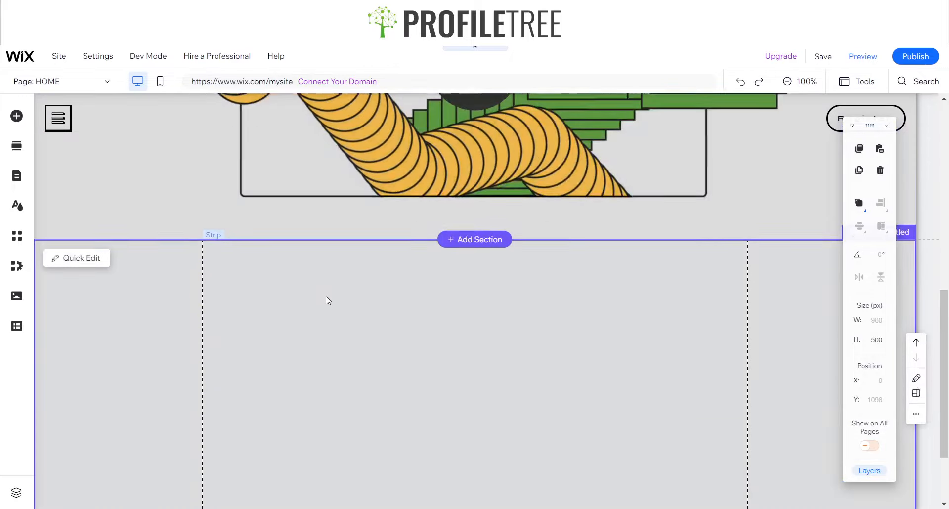
{"action": "scroll", "coordinate": [326, 300], "scroll_direction": "down", "scroll_amount": 2}
{"action": "left_click", "coordinate": [453, 282]}
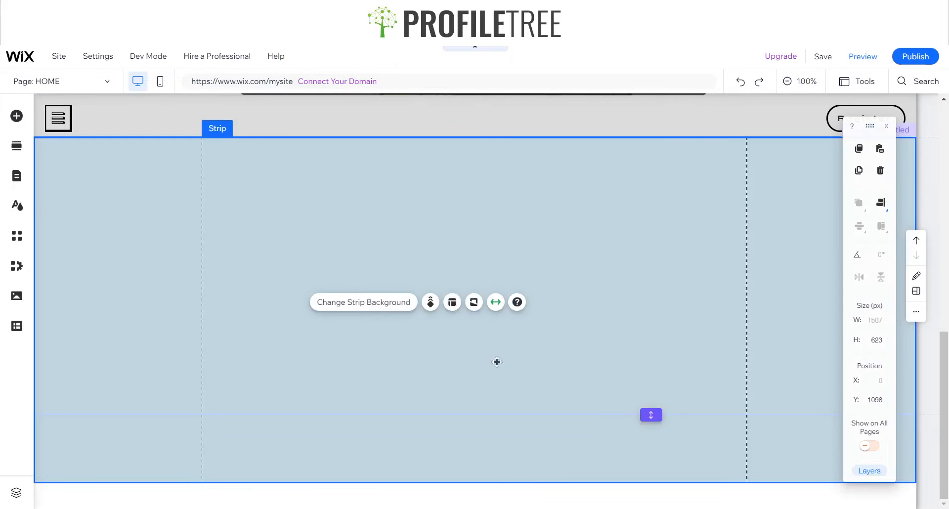
{"action": "left_click", "coordinate": [453, 303]}
Step: Try left and right content alignment, add a column, and select each column
{"action": "left_click", "coordinate": [791, 274]}
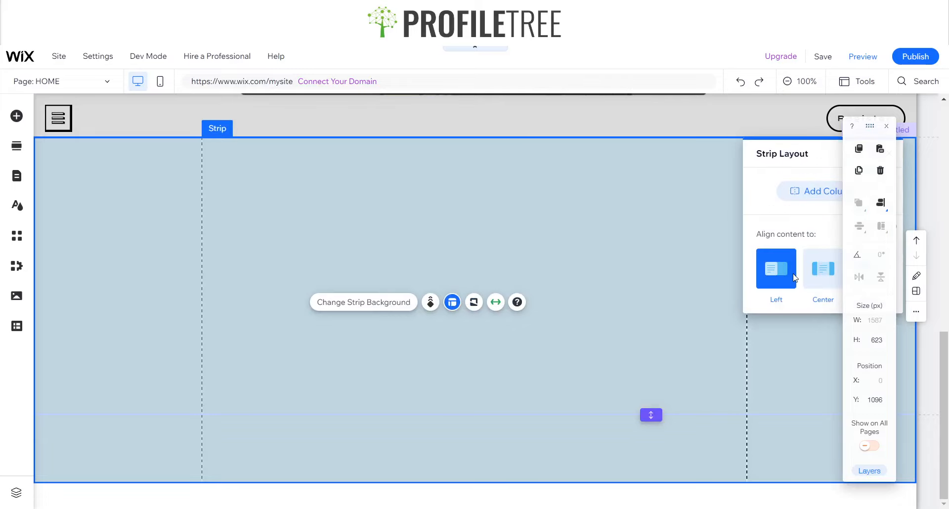
{"action": "left_click_drag", "start_coordinate": [792, 154], "coordinate": [619, 166]}
{"action": "left_click", "coordinate": [692, 283]}
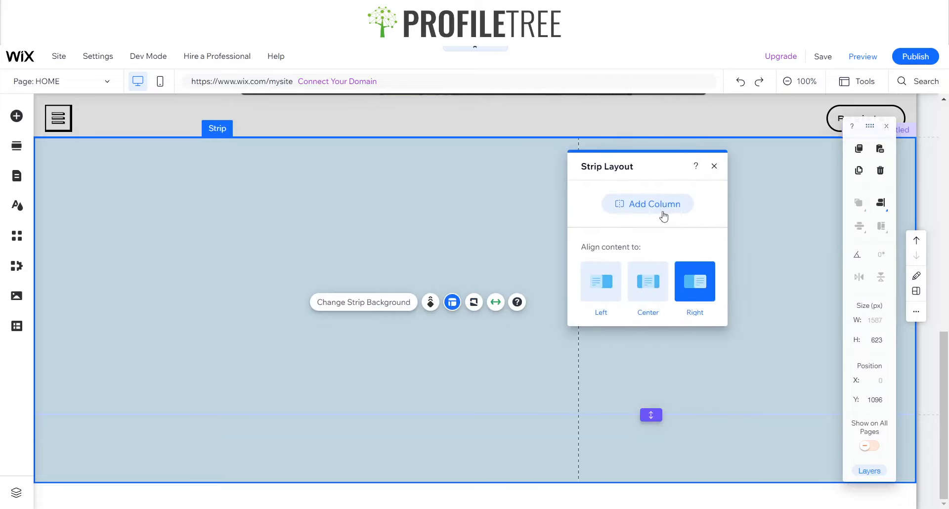
{"action": "left_click", "coordinate": [649, 204]}
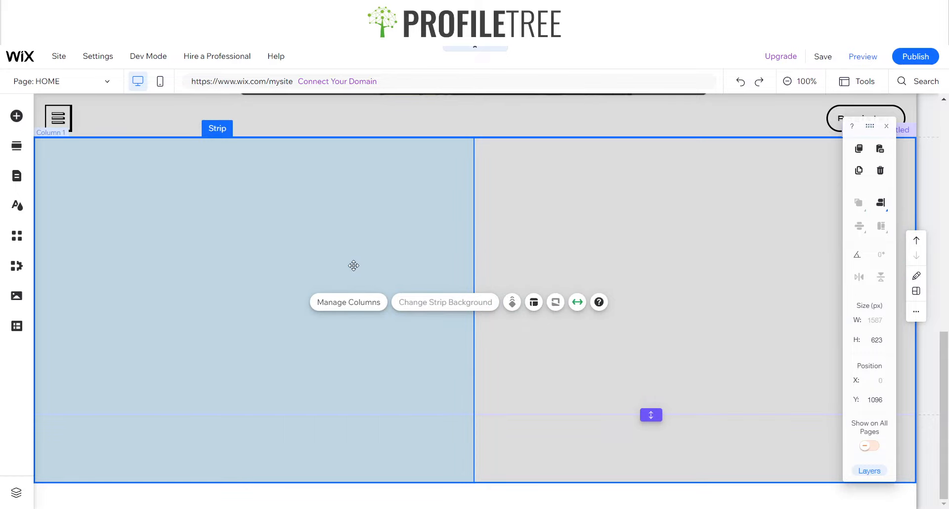
{"action": "left_click", "coordinate": [353, 265]}
{"action": "left_click", "coordinate": [673, 308]}
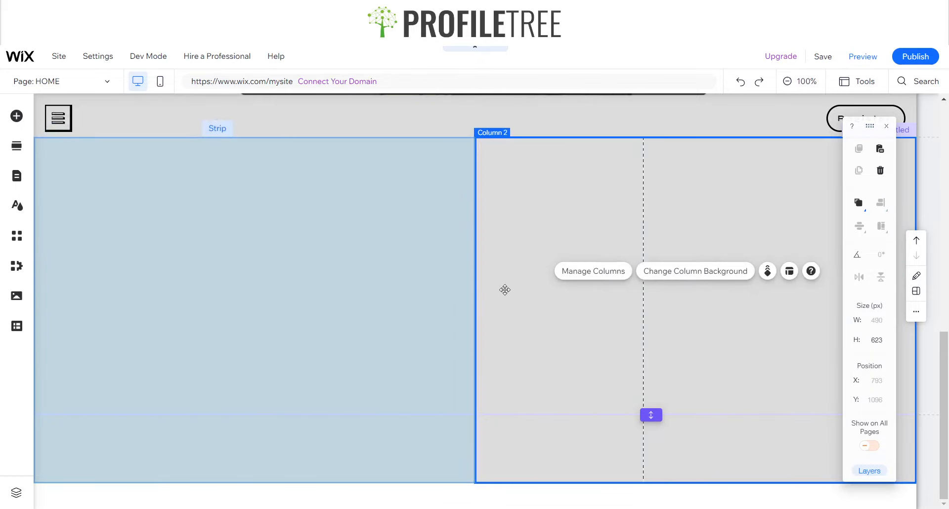
Step: Delete and restore the strip again, then align its content to the left
{"action": "key", "text": "Delete"}
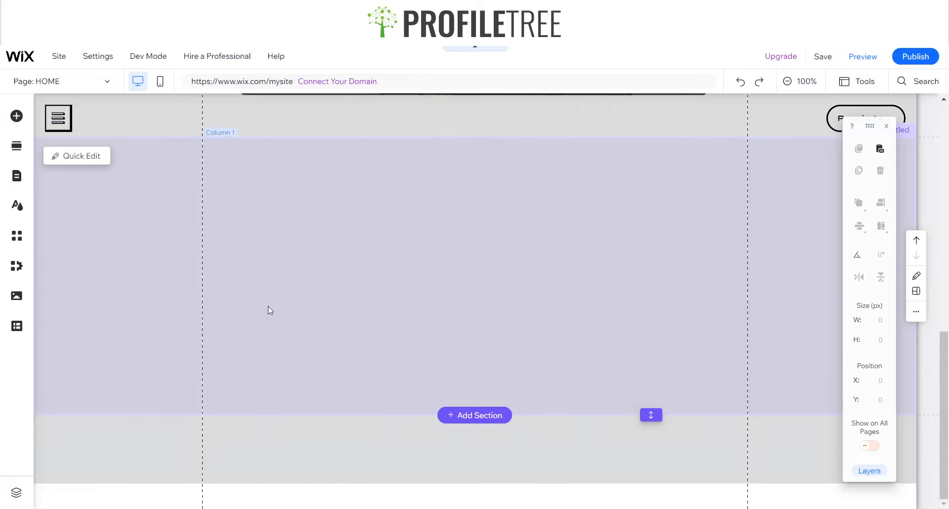
{"action": "left_click", "coordinate": [496, 267]}
{"action": "key", "text": "ctrl+z"}
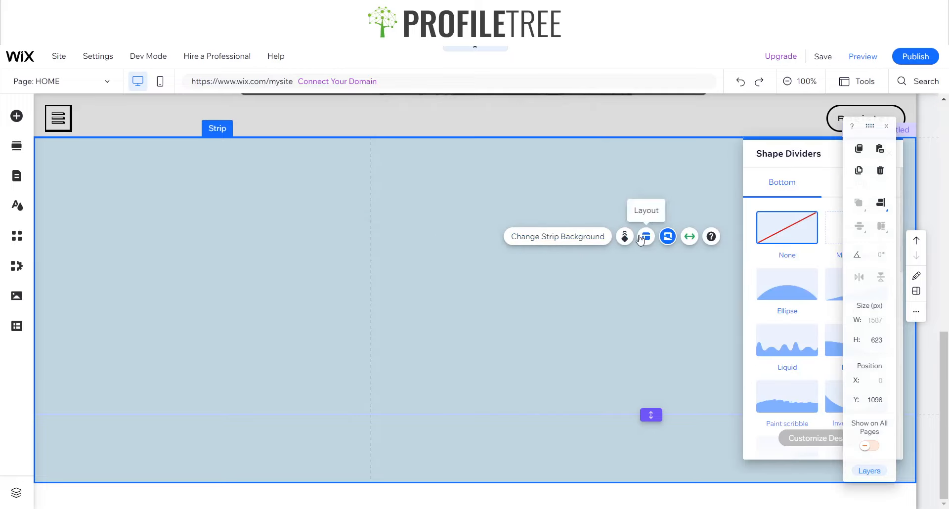
{"action": "left_click", "coordinate": [641, 238]}
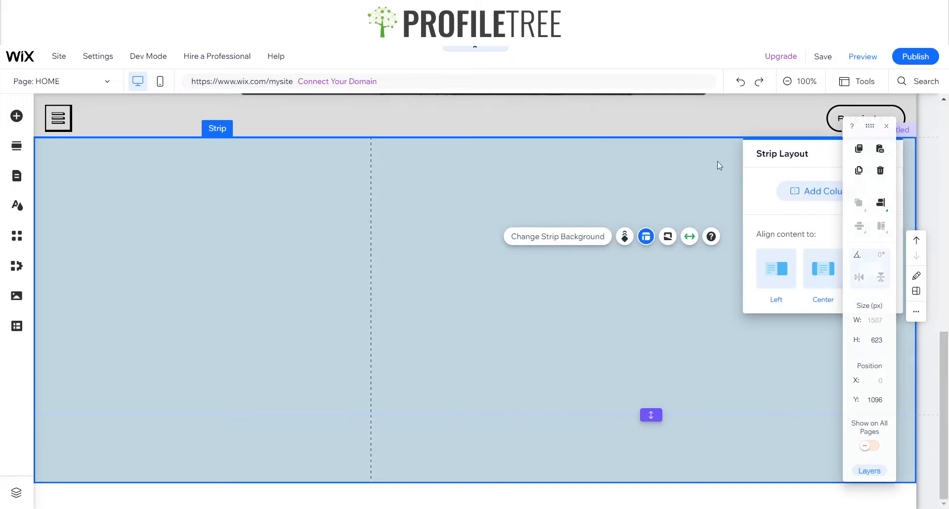
{"action": "left_click_drag", "start_coordinate": [805, 149], "coordinate": [522, 153]}
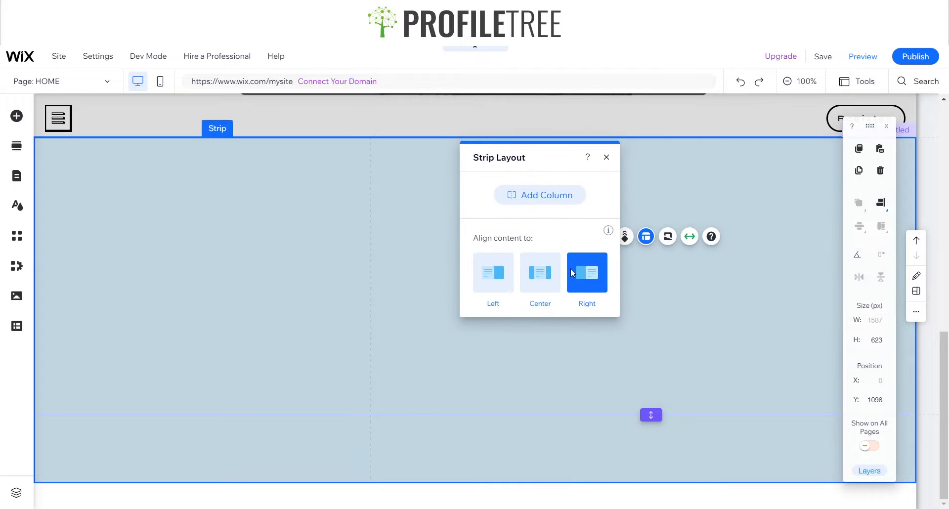
{"action": "left_click", "coordinate": [507, 267]}
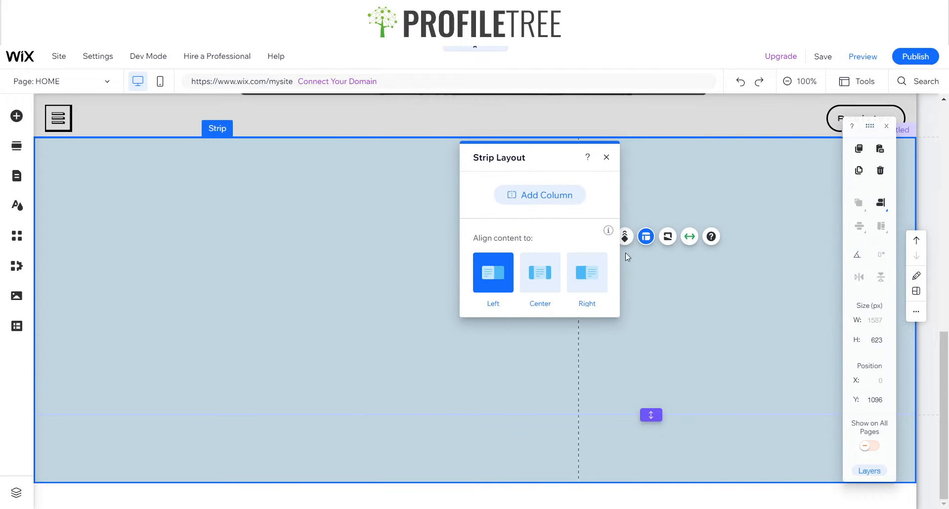
{"action": "left_click", "coordinate": [606, 157]}
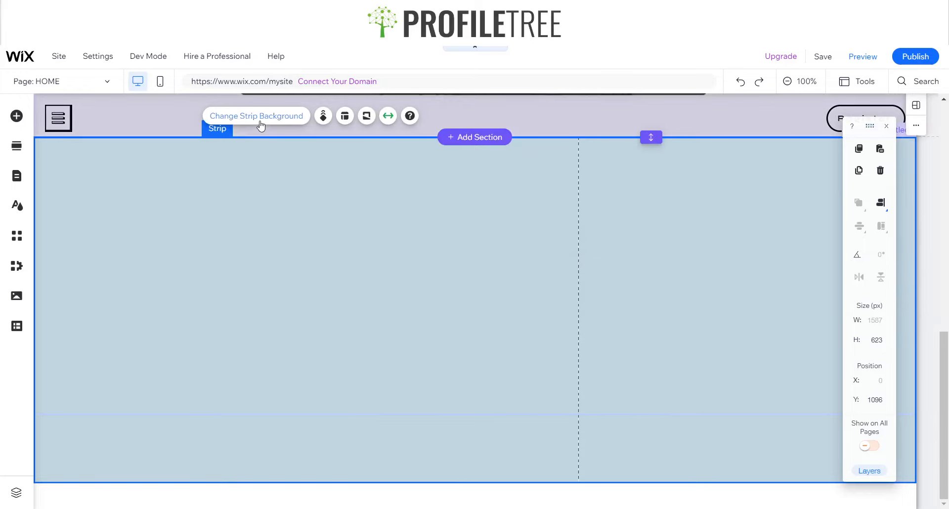
Step: Add a second column to the strip and select Column 1 and Column 2 in turn
{"action": "left_click", "coordinate": [345, 116]}
{"action": "left_click", "coordinate": [808, 197]}
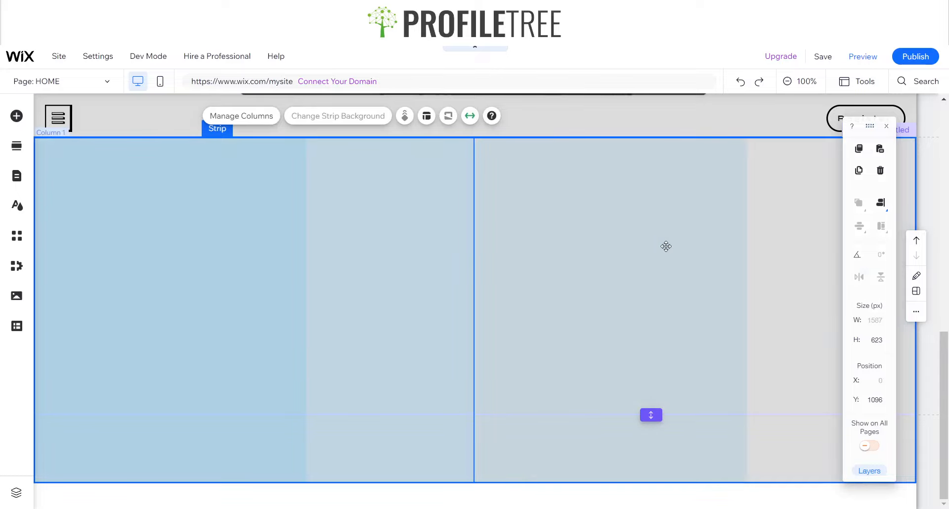
{"action": "left_click", "coordinate": [660, 247]}
{"action": "left_click", "coordinate": [337, 254]}
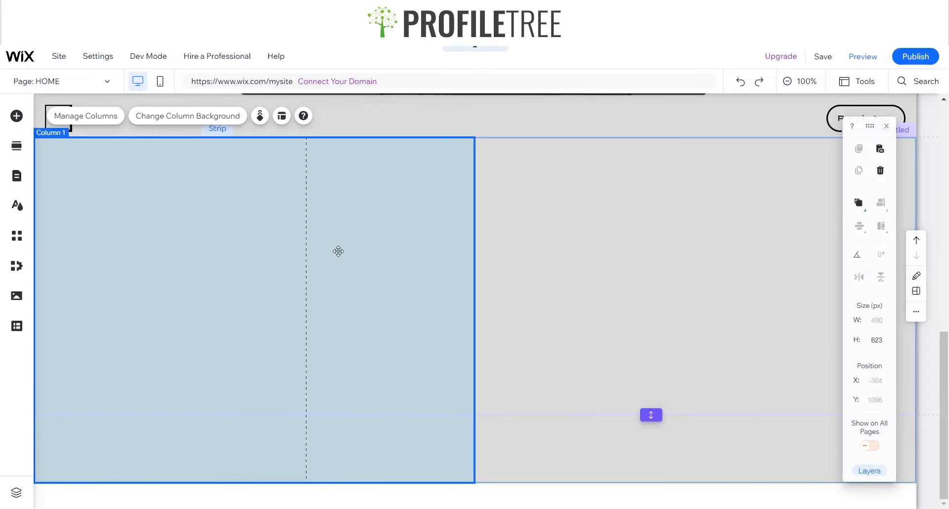
{"action": "left_click", "coordinate": [590, 300]}
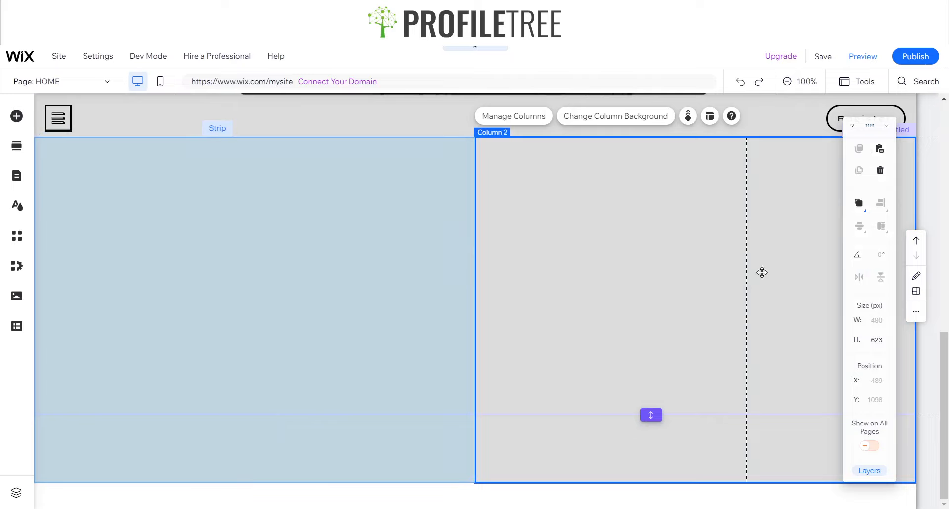
{"action": "left_click", "coordinate": [524, 277]}
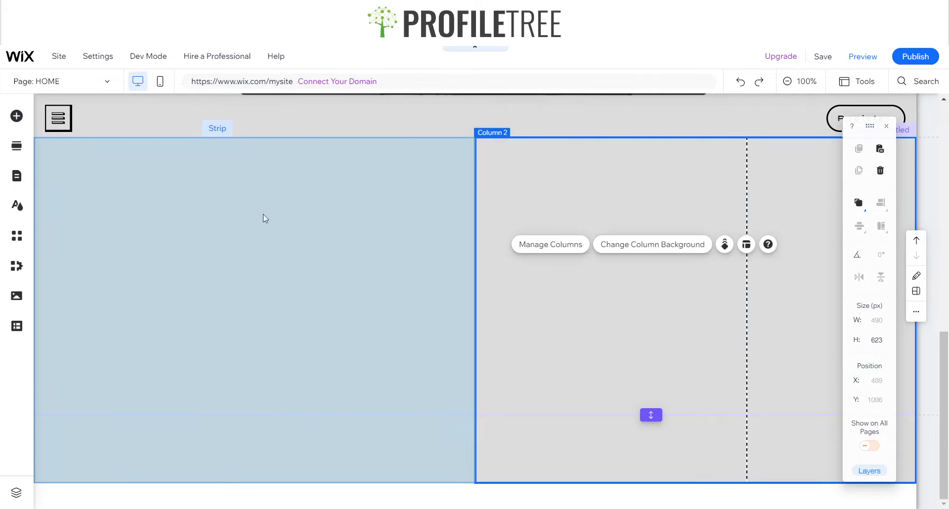
{"action": "left_click", "coordinate": [418, 260]}
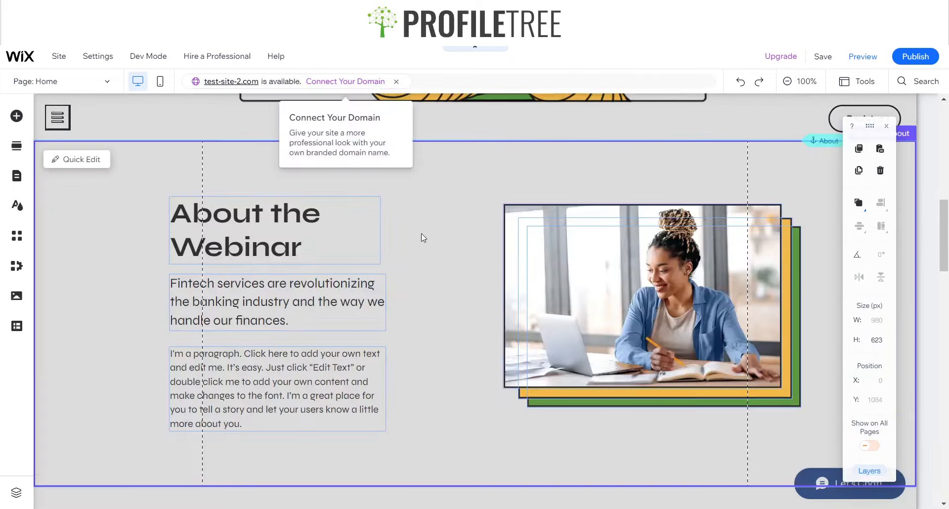
Step: Copy the 'About the Webinar' heading from the reference, paste it and drag it into Column 1
{"action": "left_click", "coordinate": [268, 232]}
{"action": "left_click", "coordinate": [268, 232]}
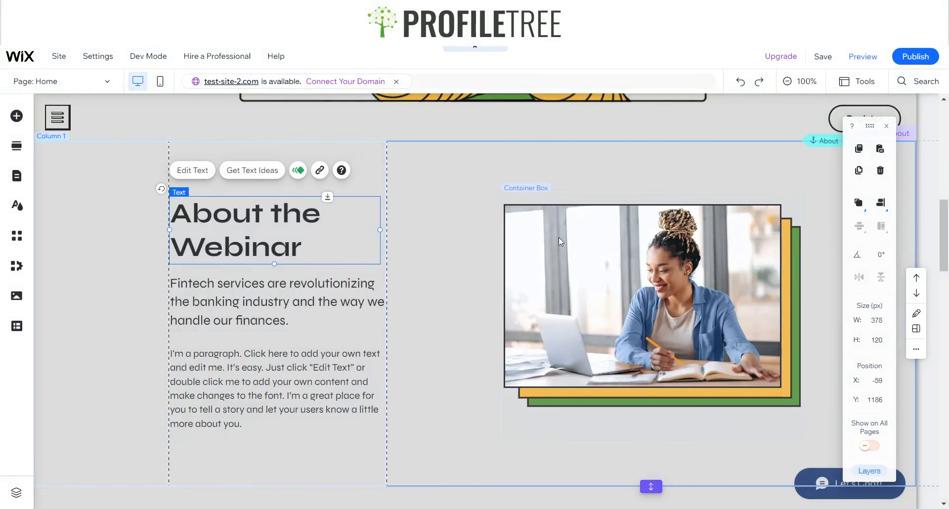
{"action": "left_click", "coordinate": [559, 237]}
{"action": "left_click", "coordinate": [259, 221]}
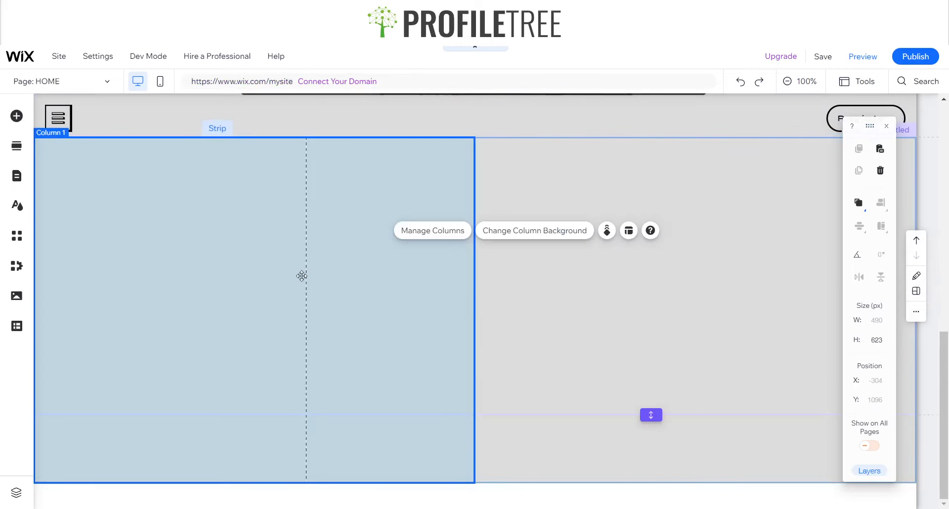
{"action": "left_click", "coordinate": [301, 273]}
{"action": "key", "text": "ctrl+v"}
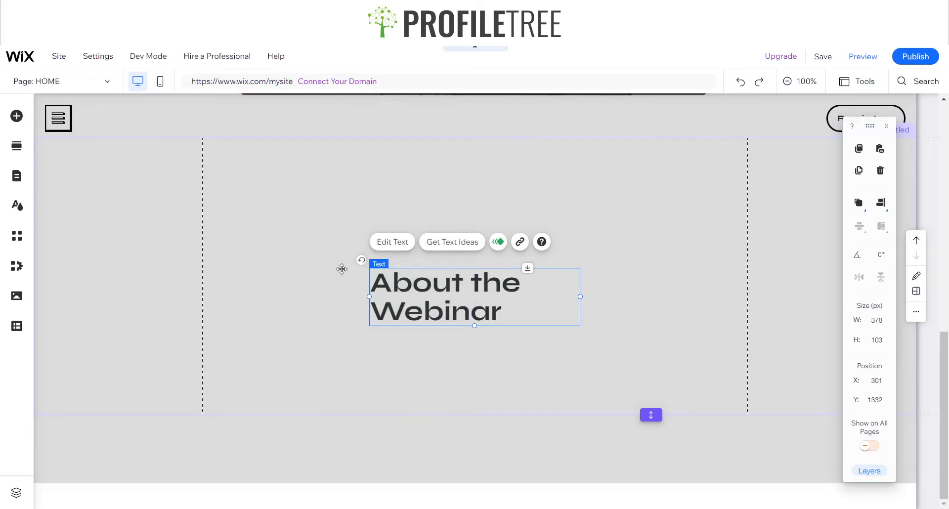
{"action": "mouse_move", "coordinate": [443, 303]}
{"action": "left_mouse_down"}
{"action": "mouse_move", "coordinate": [291, 236]}
{"action": "mouse_move", "coordinate": [369, 239]}
{"action": "mouse_move", "coordinate": [197, 233]}
{"action": "mouse_move", "coordinate": [373, 231]}
{"action": "mouse_move", "coordinate": [144, 233]}
{"action": "mouse_move", "coordinate": [170, 230]}
{"action": "left_mouse_up"}
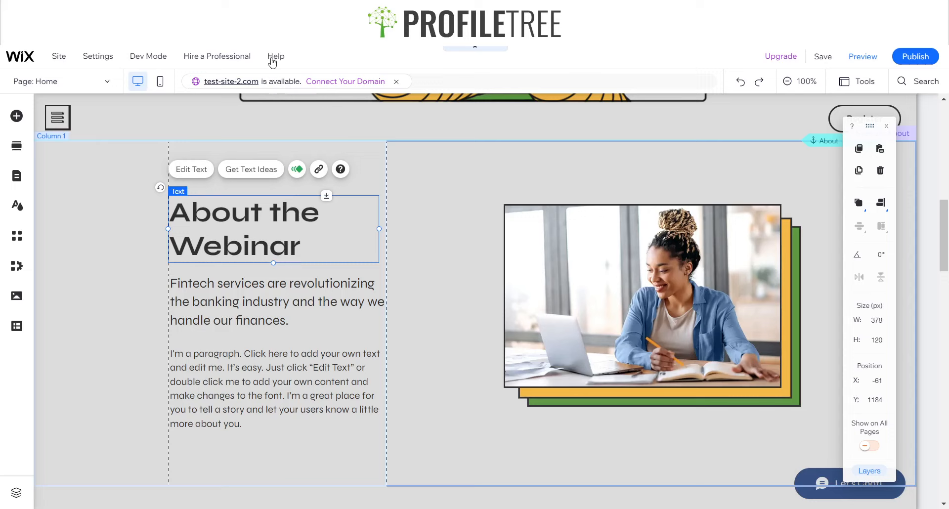
{"action": "left_click", "coordinate": [272, 292]}
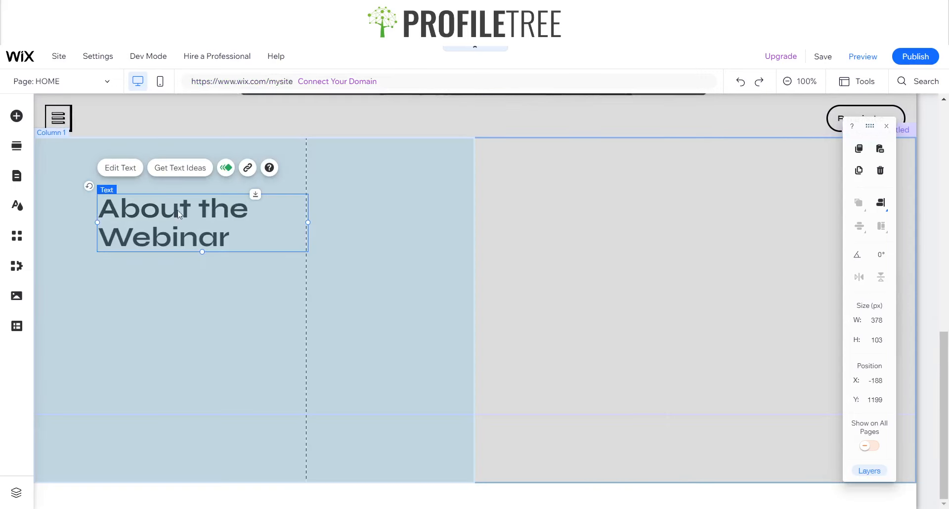
Step: Drag the pasted 'Fintech services are revolutionizing…' paragraph into Column 1 below the heading
{"action": "left_click", "coordinate": [181, 310]}
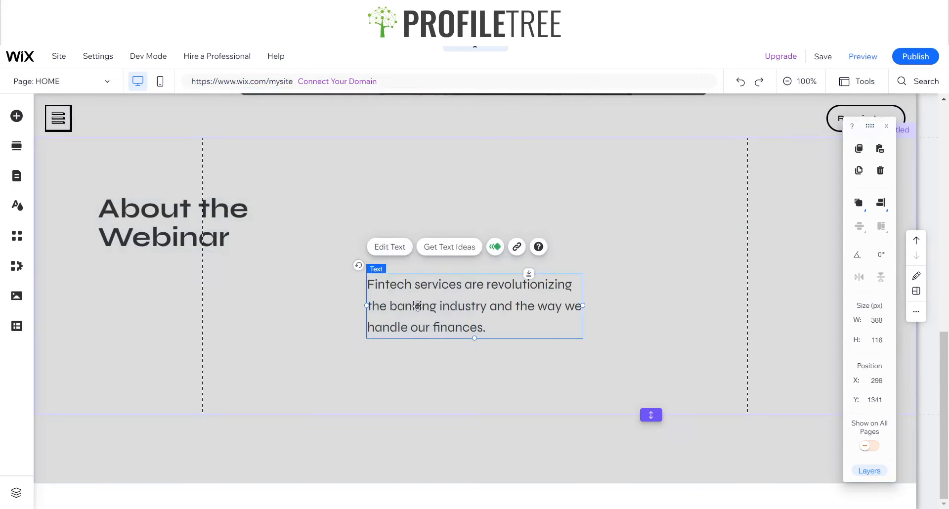
{"action": "mouse_move", "coordinate": [375, 303]}
{"action": "left_mouse_down"}
{"action": "mouse_move", "coordinate": [162, 303]}
{"action": "mouse_move", "coordinate": [145, 299]}
{"action": "mouse_move", "coordinate": [155, 277]}
{"action": "left_mouse_up"}
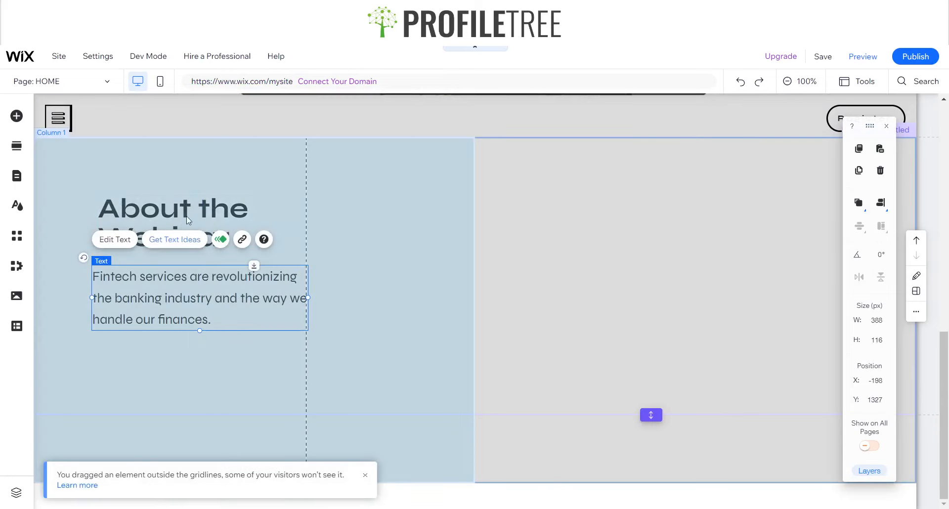
{"action": "left_click", "coordinate": [187, 216]}
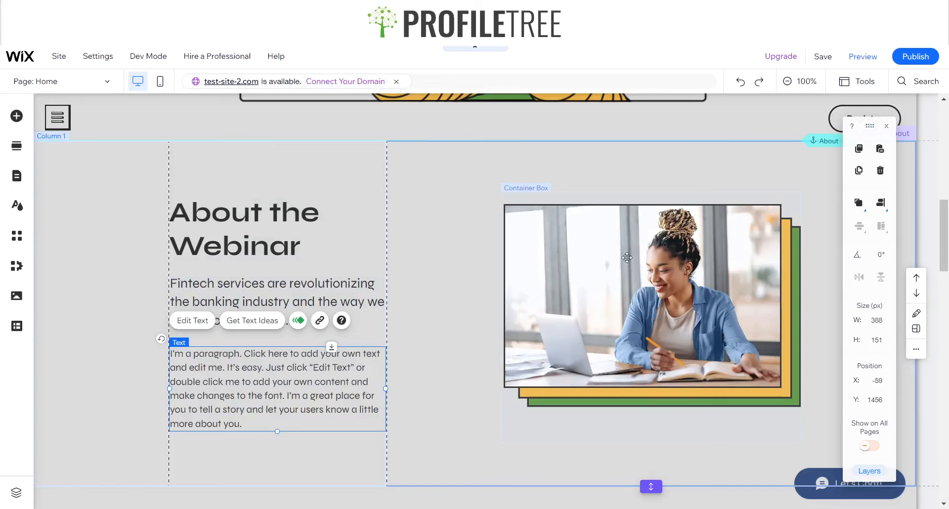
{"action": "left_click", "coordinate": [595, 231]}
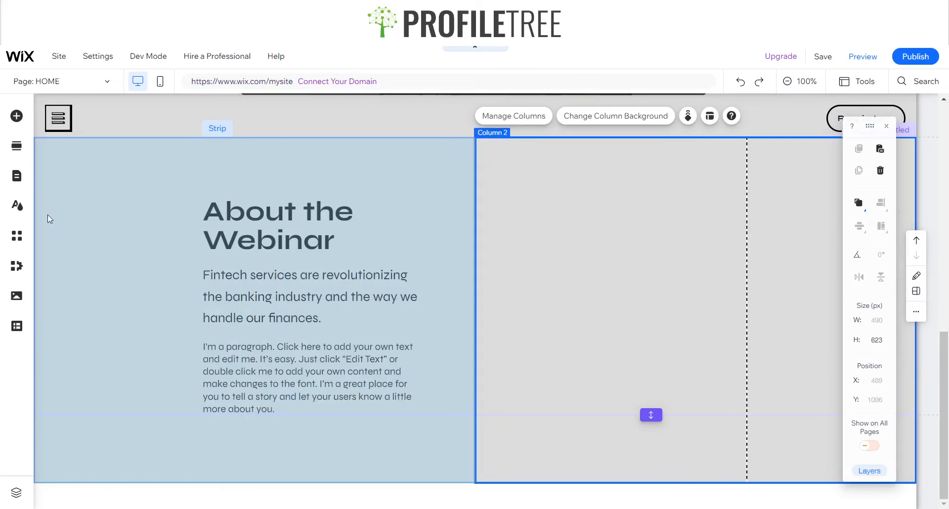
Step: Search the Add panel for 'Container' and drag the light-blue themed box into Column 2
{"action": "left_click", "coordinate": [17, 117]}
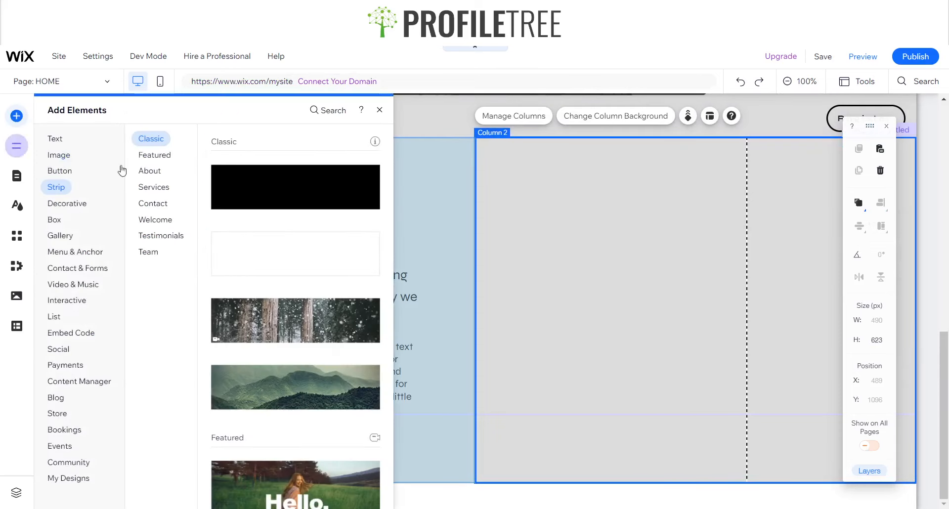
{"action": "left_click", "coordinate": [58, 156]}
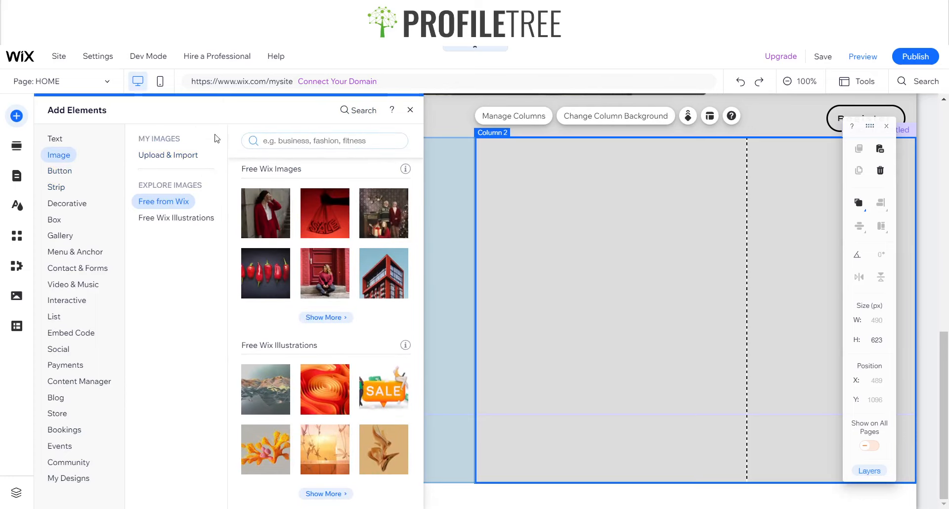
{"action": "left_click", "coordinate": [356, 114]}
{"action": "type", "text": "Container"}
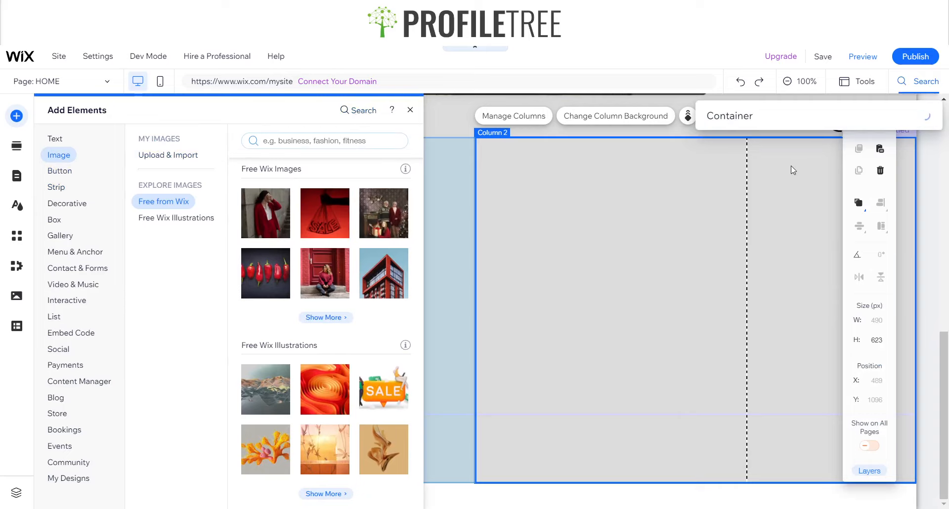
{"action": "key", "text": "ctrl+a"}
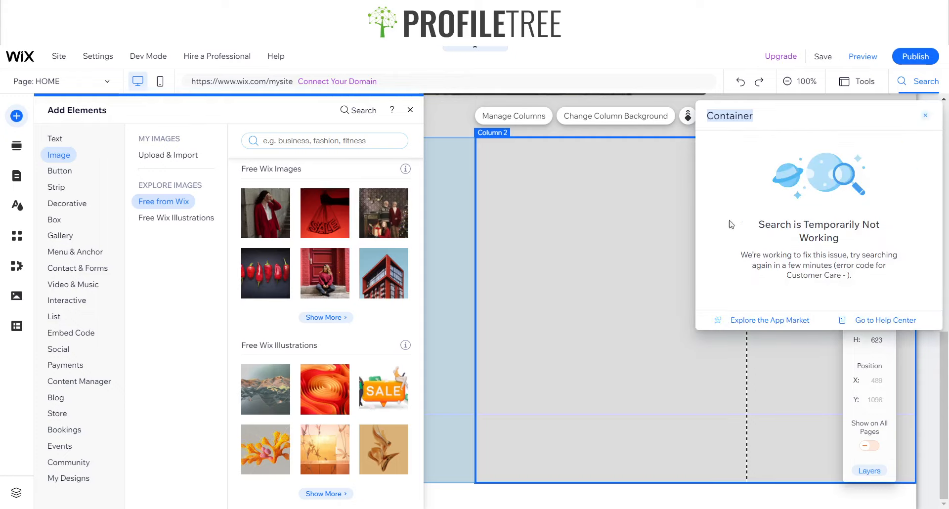
{"action": "left_click", "coordinate": [926, 118]}
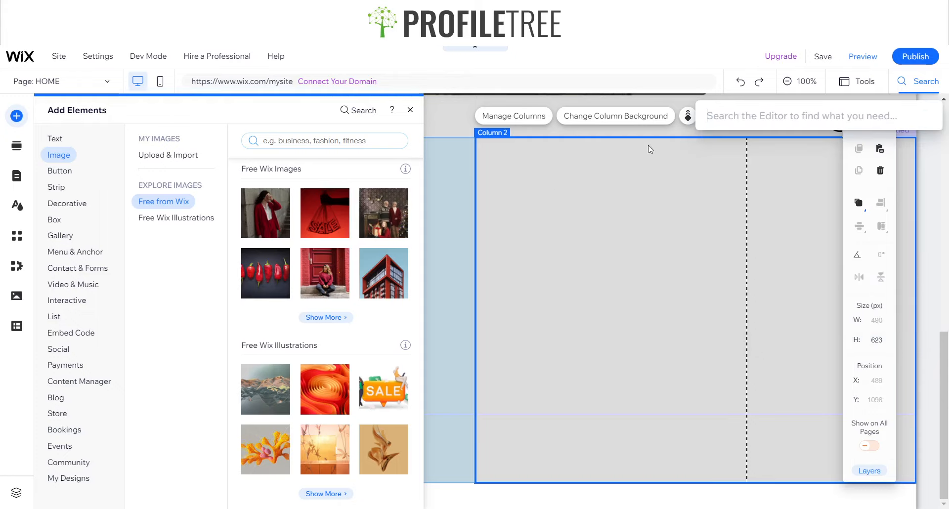
{"action": "type", "text": "C"}
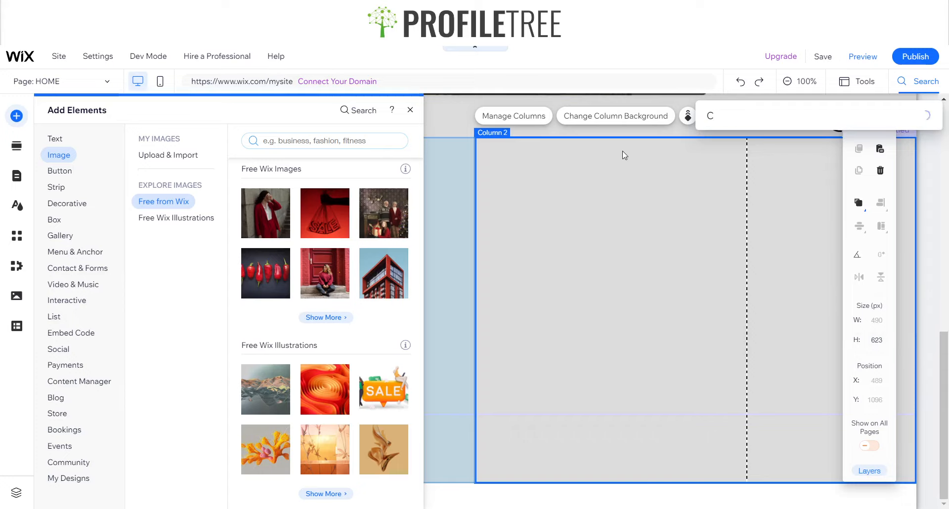
{"action": "type", "text": "otanin"}
{"action": "key", "text": "BackSpace"}
{"action": "key", "text": "BackSpace"}
{"action": "key", "text": "BackSpace"}
{"action": "key", "text": "BackSpace"}
{"action": "key", "text": "BackSpace"}
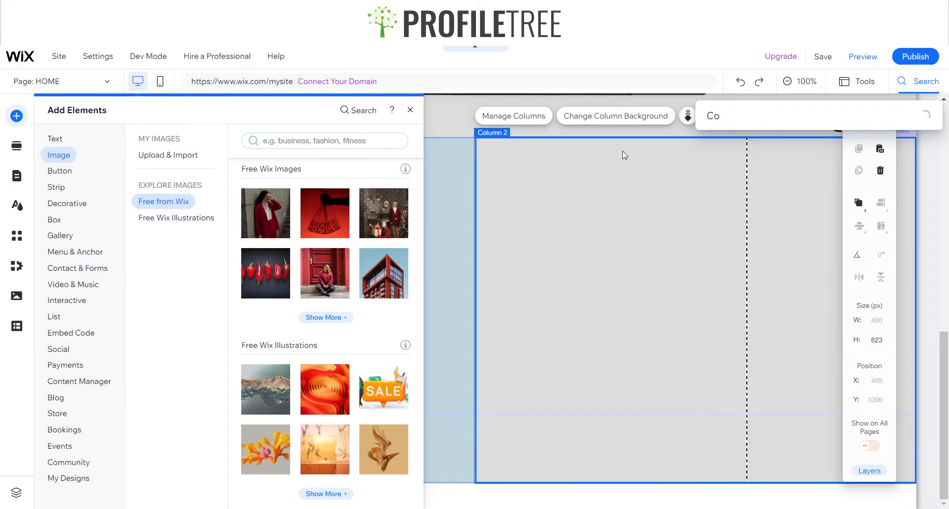
{"action": "type", "text": "ntaone"}
{"action": "key", "text": "BackSpace"}
{"action": "key", "text": "BackSpace"}
{"action": "key", "text": "BackSpace"}
{"action": "type", "text": "iner"}
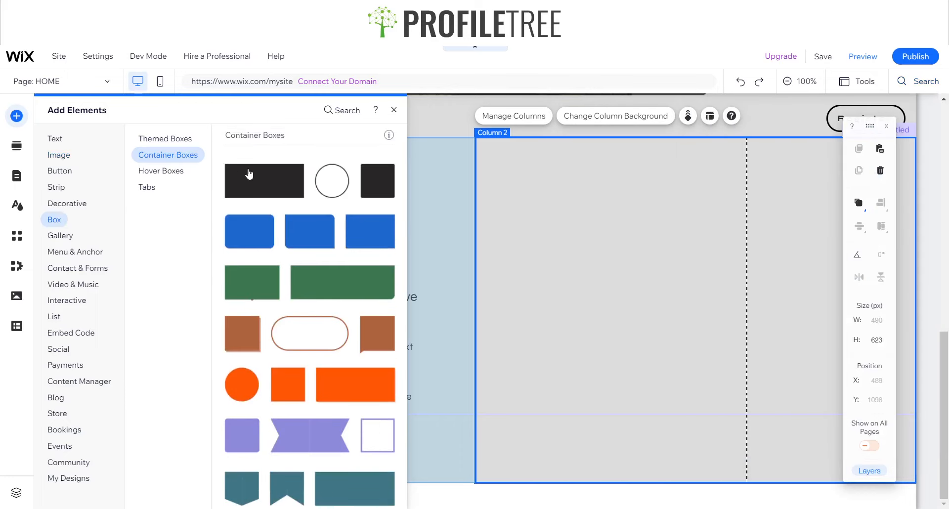
{"action": "scroll", "coordinate": [340, 234], "scroll_direction": "up", "scroll_amount": 3}
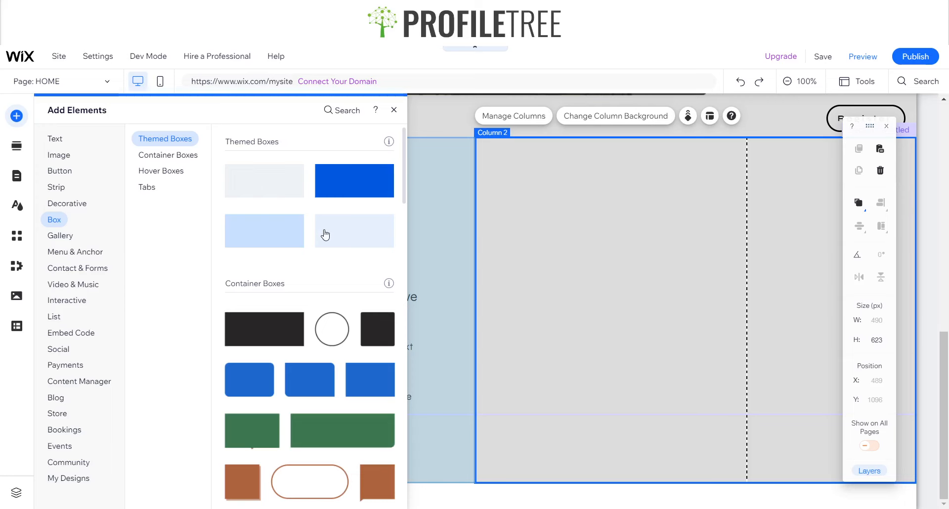
{"action": "left_click_drag", "start_coordinate": [325, 234], "coordinate": [671, 300]}
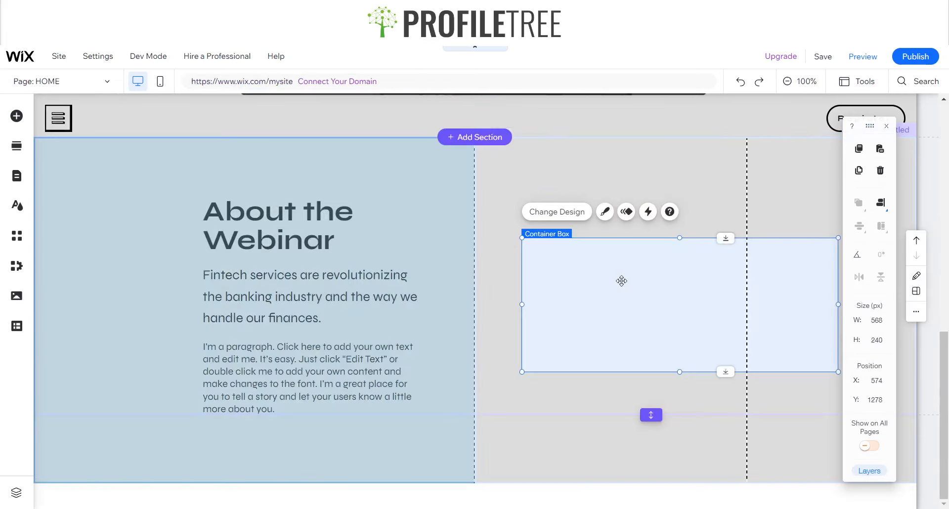
Step: Move the container box up-left, make it 391 px tall, and set its fill opacity to 0%
{"action": "left_click_drag", "start_coordinate": [622, 281], "coordinate": [617, 252]}
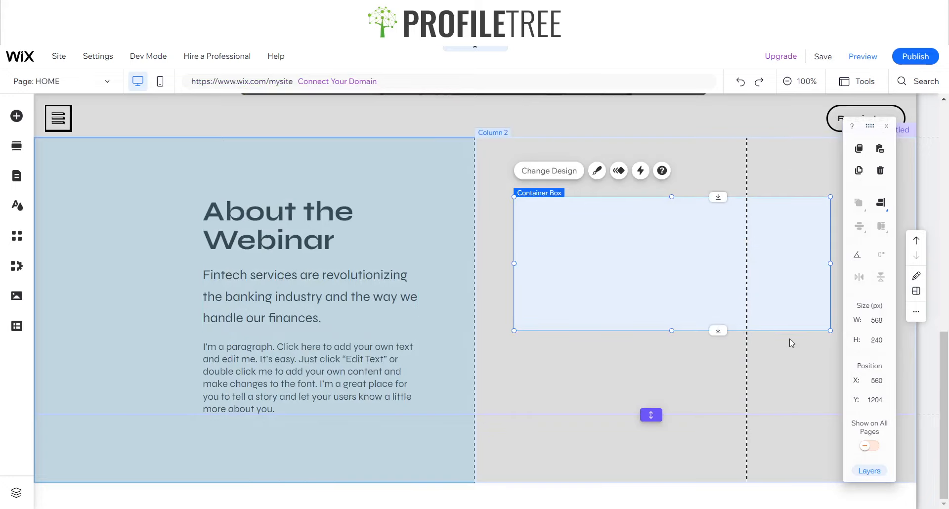
{"action": "left_click_drag", "start_coordinate": [672, 330], "coordinate": [660, 415]}
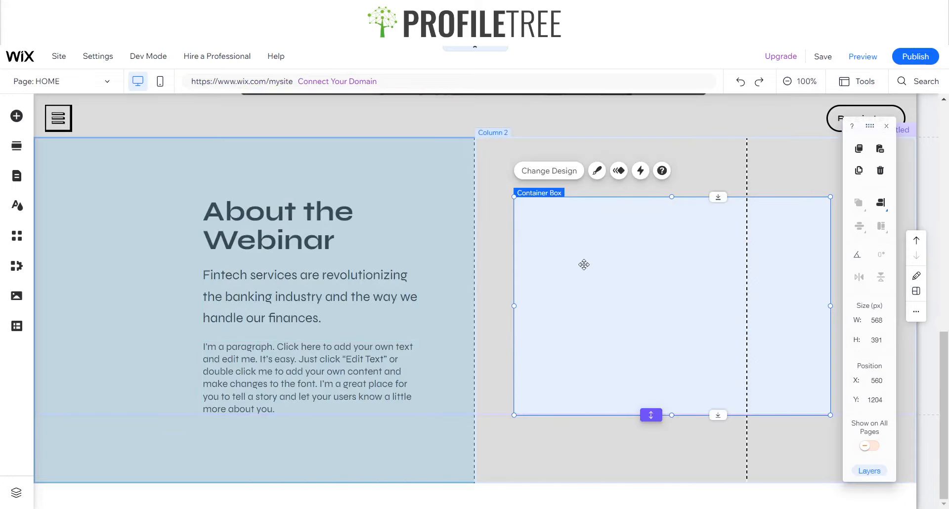
{"action": "left_click", "coordinate": [597, 171]}
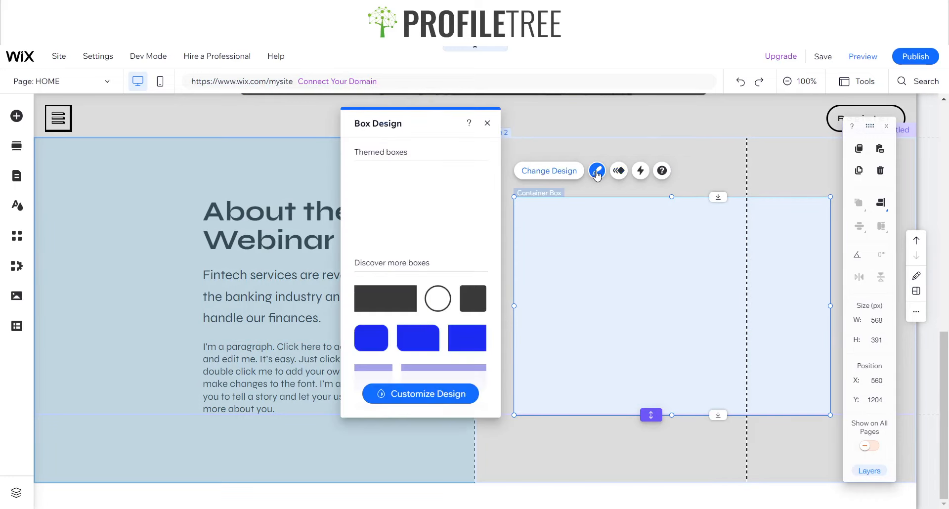
{"action": "left_click", "coordinate": [426, 393]}
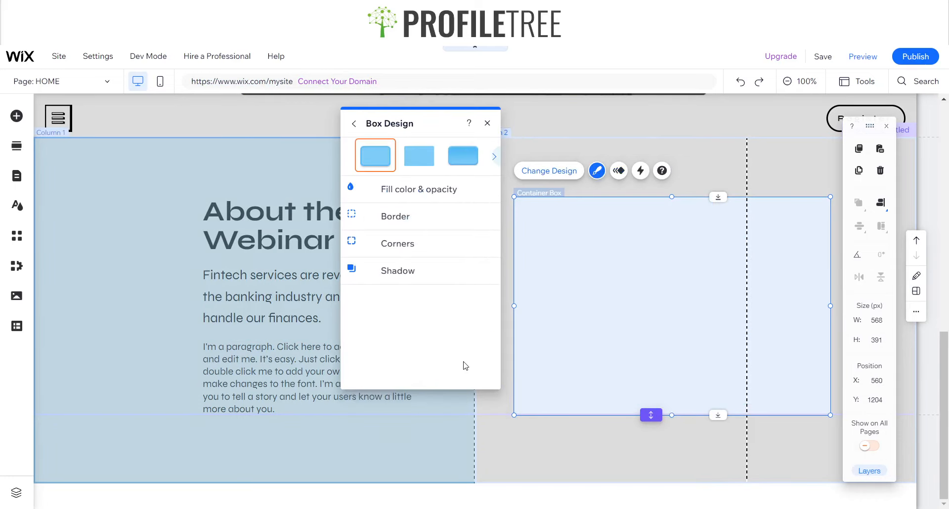
{"action": "left_click", "coordinate": [398, 200]}
{"action": "left_click_drag", "start_coordinate": [428, 234], "coordinate": [385, 234]}
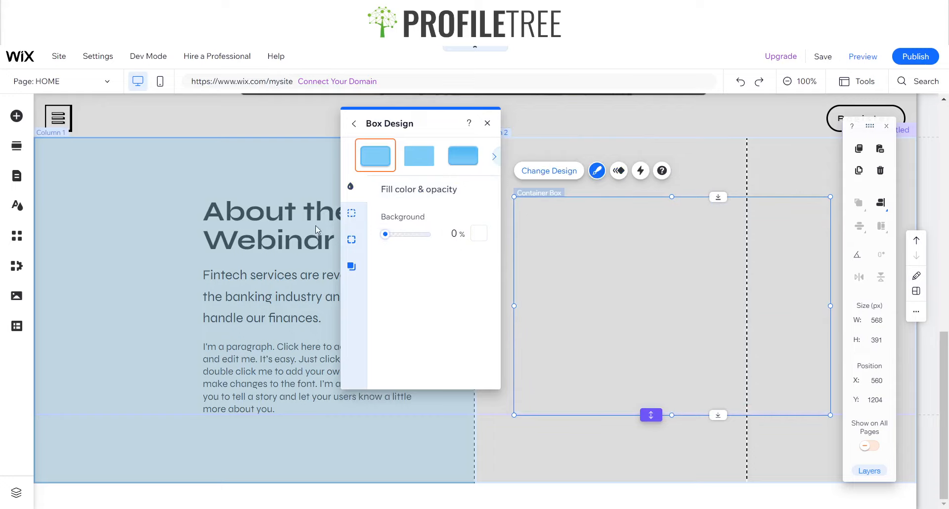
{"action": "left_click", "coordinate": [488, 123]}
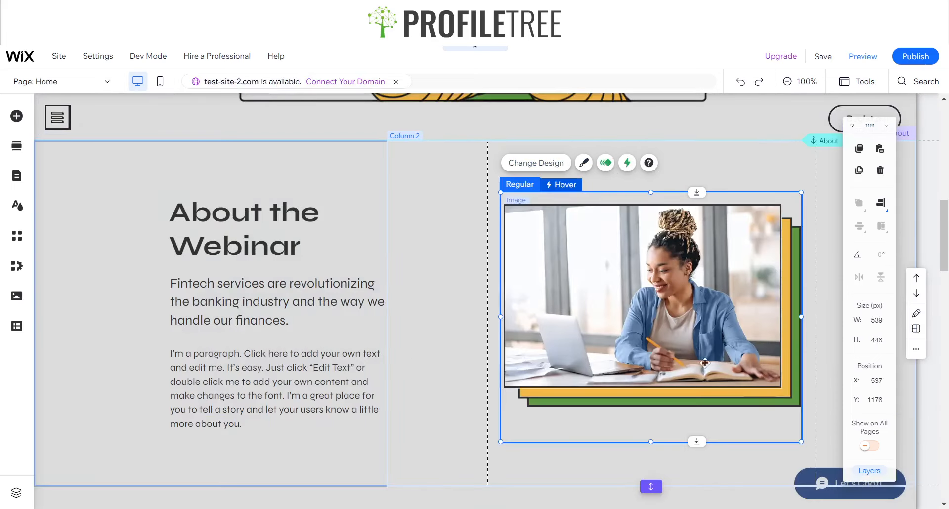
{"action": "left_click", "coordinate": [774, 405]}
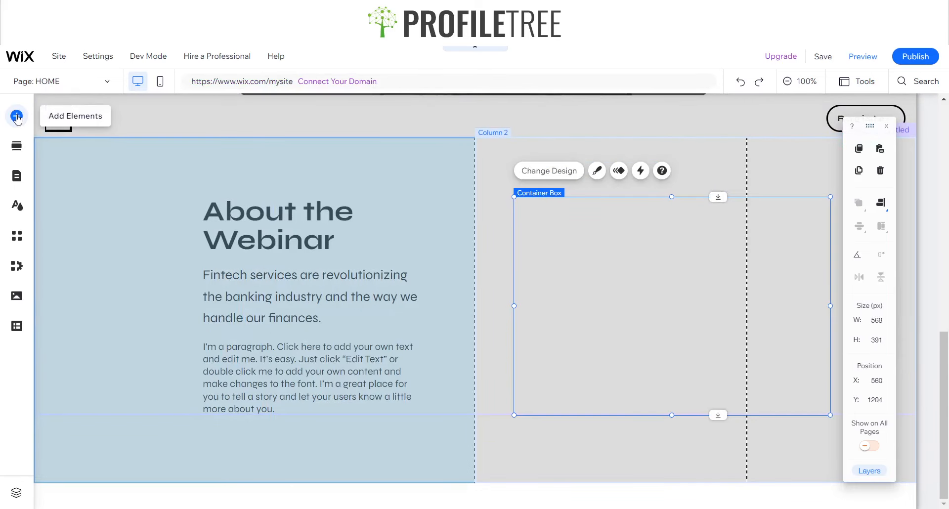
Step: Drag a blue rectangle from the decorative basic shapes into the container box
{"action": "left_click", "coordinate": [16, 117]}
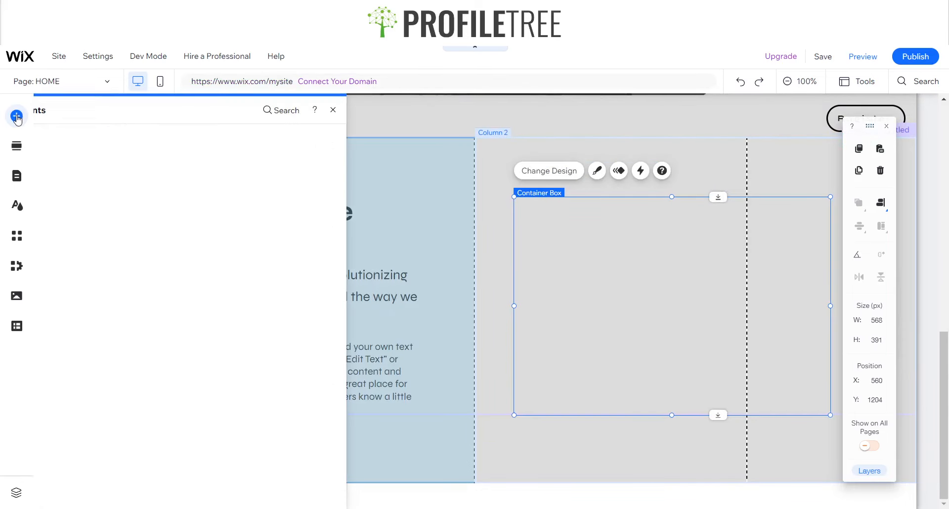
{"action": "left_click", "coordinate": [66, 209]}
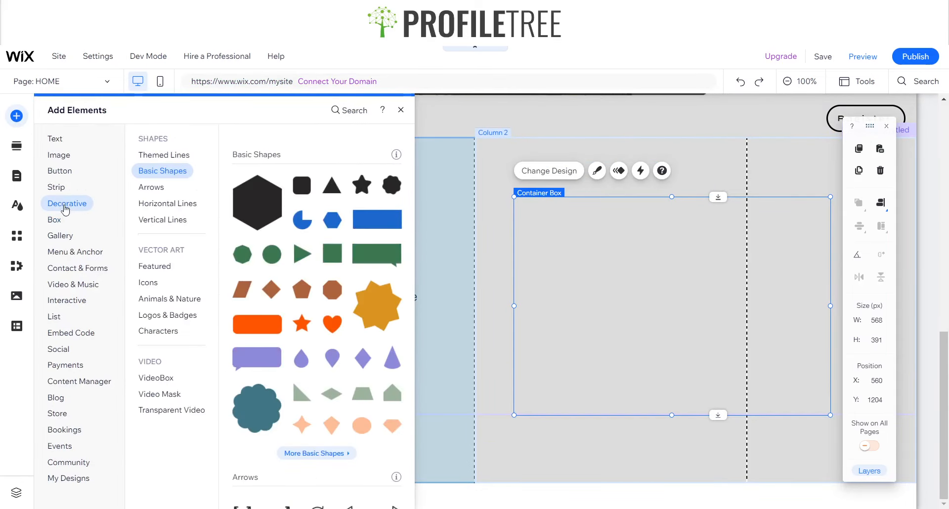
{"action": "scroll", "coordinate": [363, 299], "scroll_direction": "down", "scroll_amount": 1}
{"action": "scroll", "coordinate": [356, 282], "scroll_direction": "up", "scroll_amount": 2}
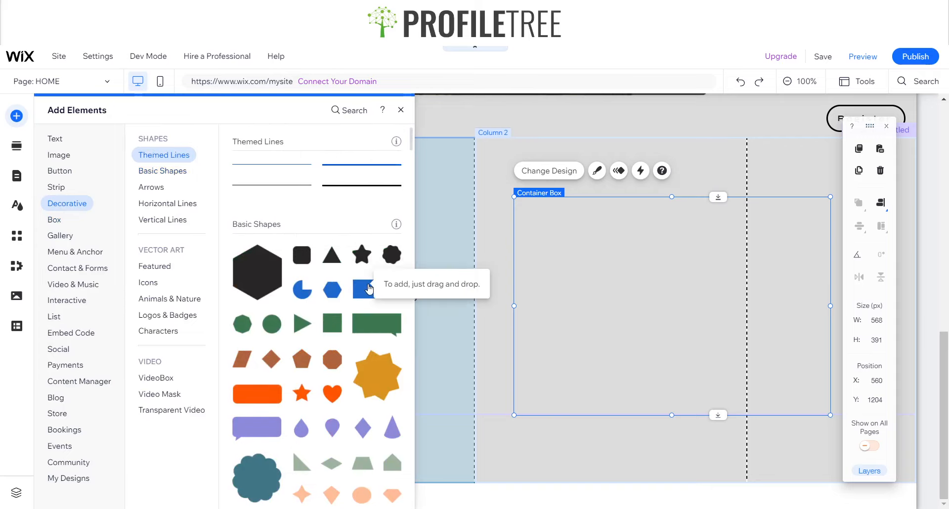
{"action": "left_click_drag", "start_coordinate": [369, 289], "coordinate": [670, 297]}
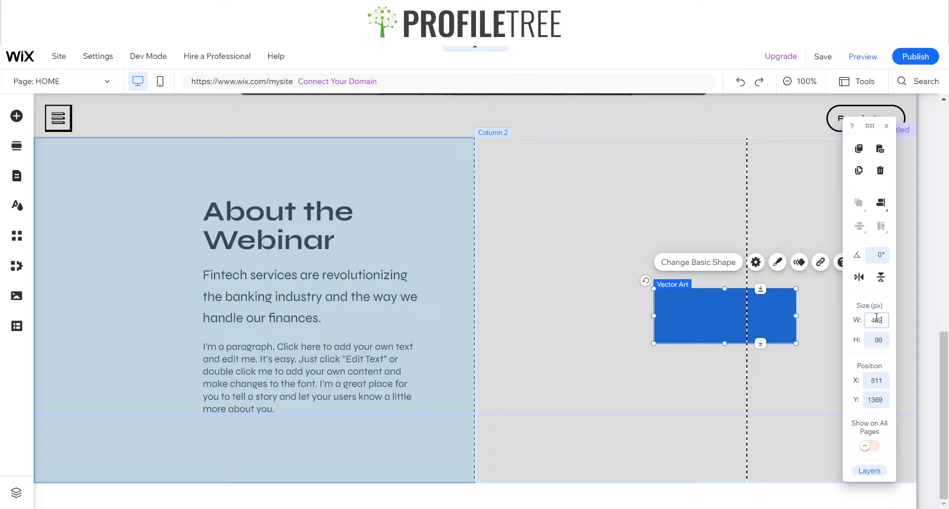
Step: Set the rectangle's height to 325 px and move it left within Column 2
{"action": "left_click", "coordinate": [878, 341]}
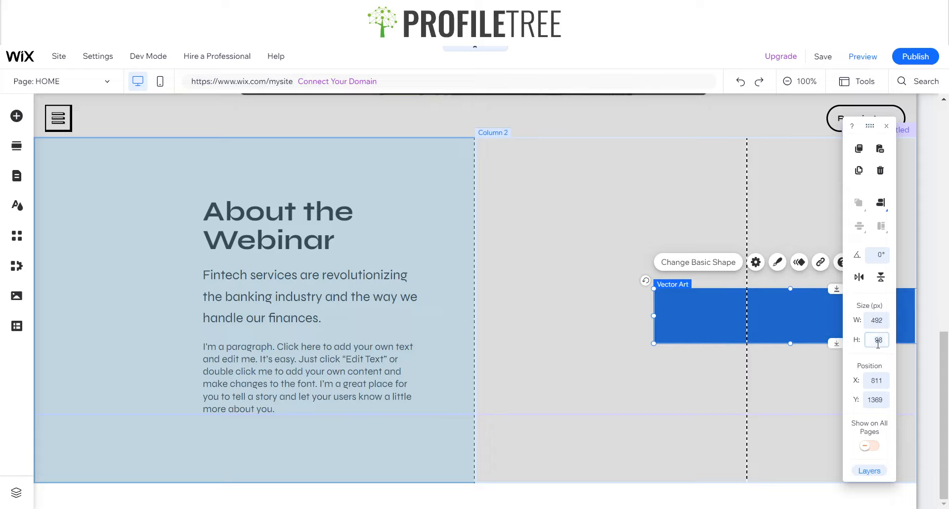
{"action": "type", "text": "325"}
{"action": "key", "text": "Return"}
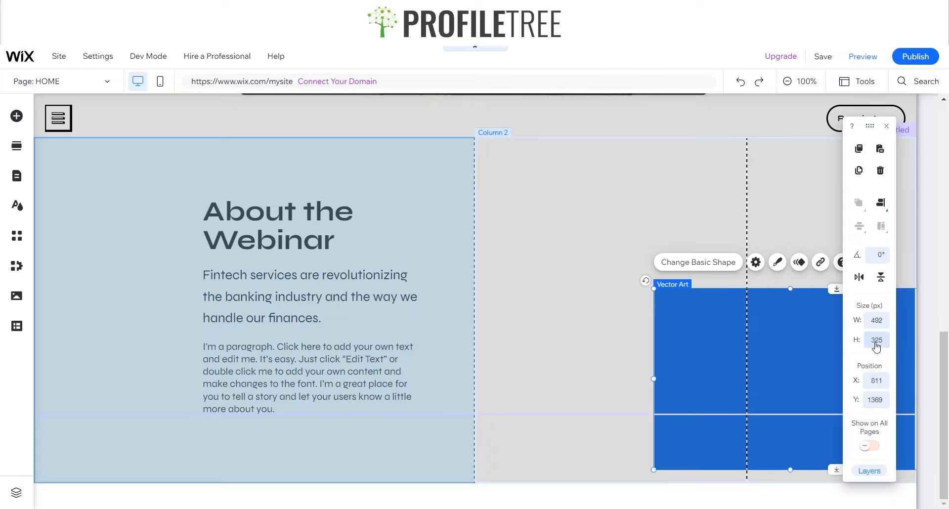
{"action": "left_click_drag", "start_coordinate": [725, 311], "coordinate": [663, 283]}
{"action": "left_click", "coordinate": [523, 267]}
{"action": "left_click", "coordinate": [659, 314]}
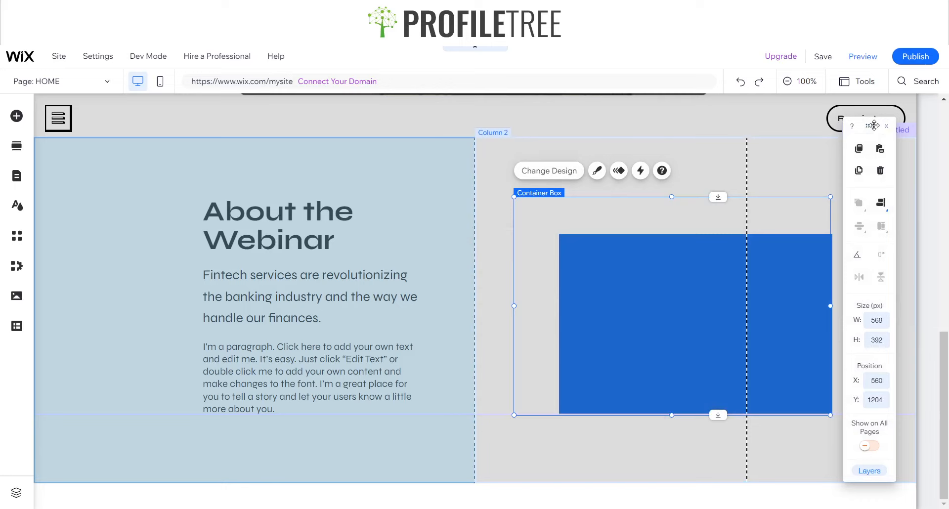
Step: Set the container box to 549 × 448 px and nudge the blue rectangle into place inside it
{"action": "left_click_drag", "start_coordinate": [874, 125], "coordinate": [147, 117]}
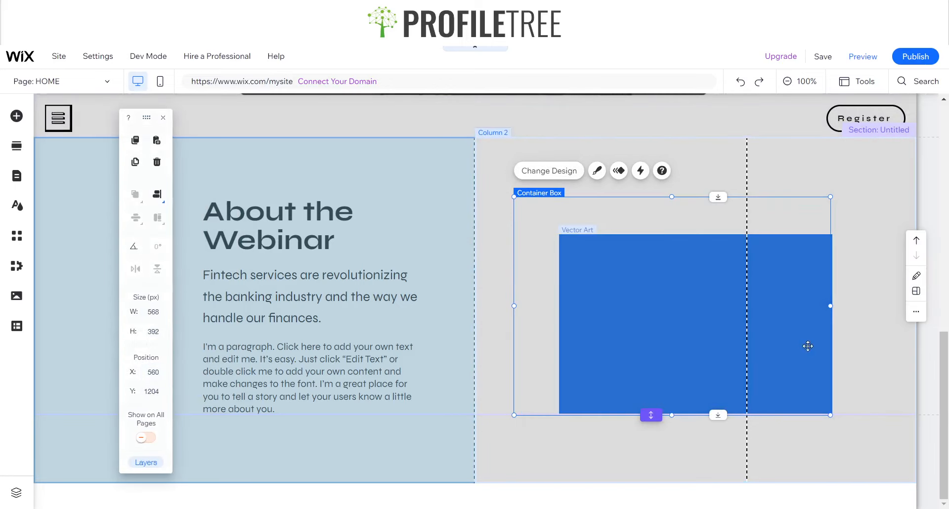
{"action": "left_click_drag", "start_coordinate": [761, 278], "coordinate": [749, 273]}
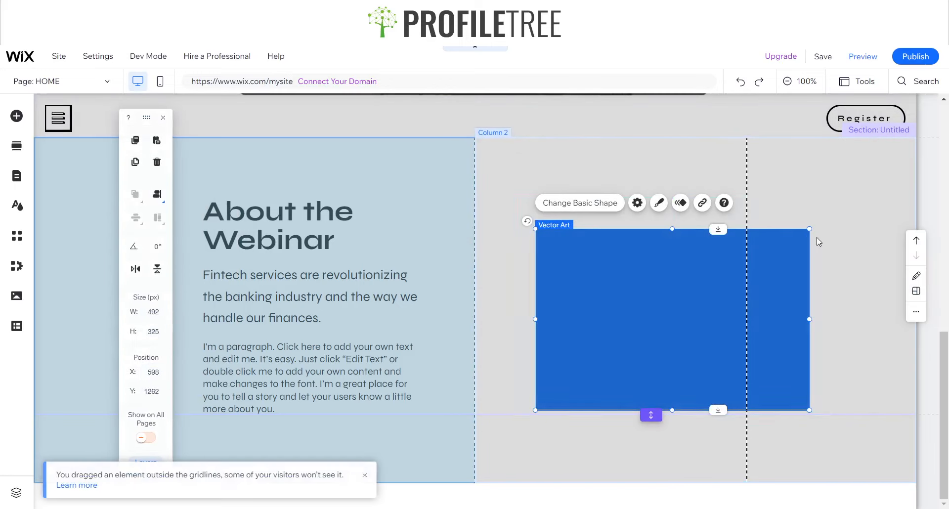
{"action": "left_click", "coordinate": [833, 304]}
{"action": "left_click_drag", "start_coordinate": [832, 305], "coordinate": [879, 302]}
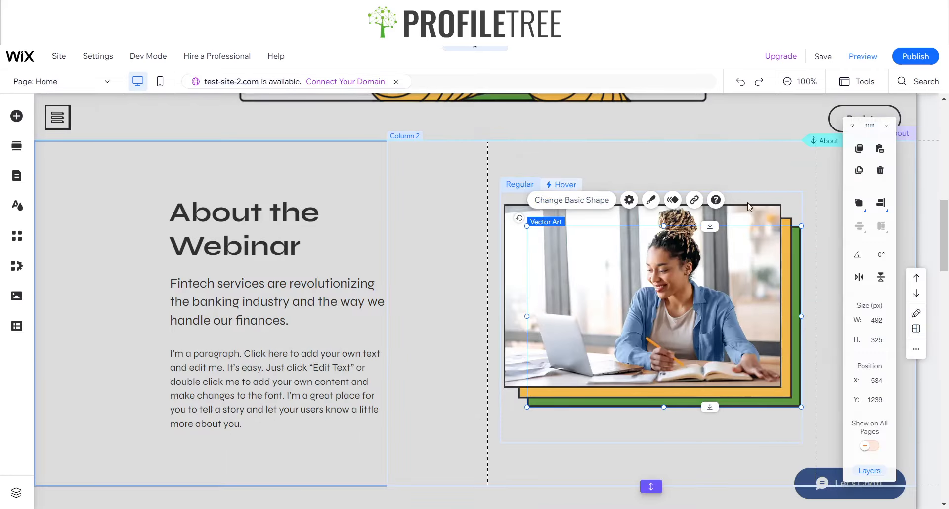
{"action": "left_click", "coordinate": [769, 202]}
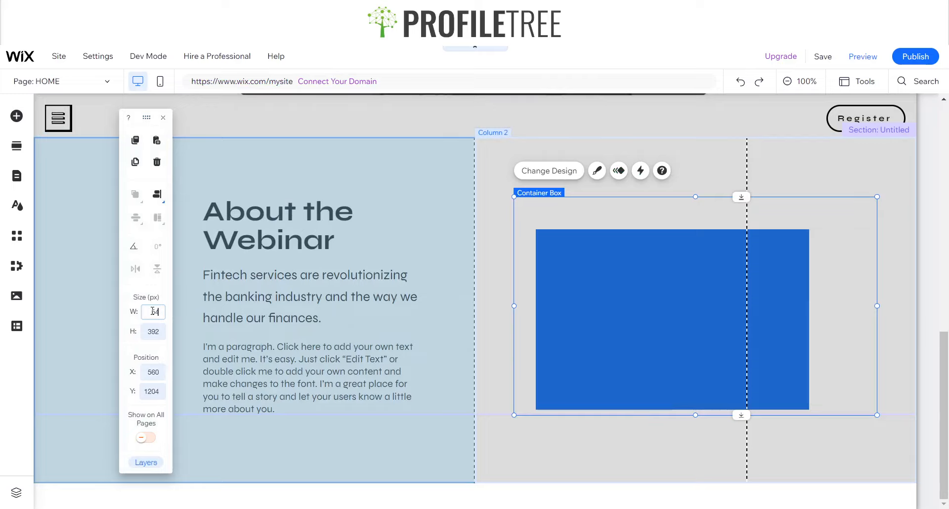
{"action": "left_click", "coordinate": [150, 330]}
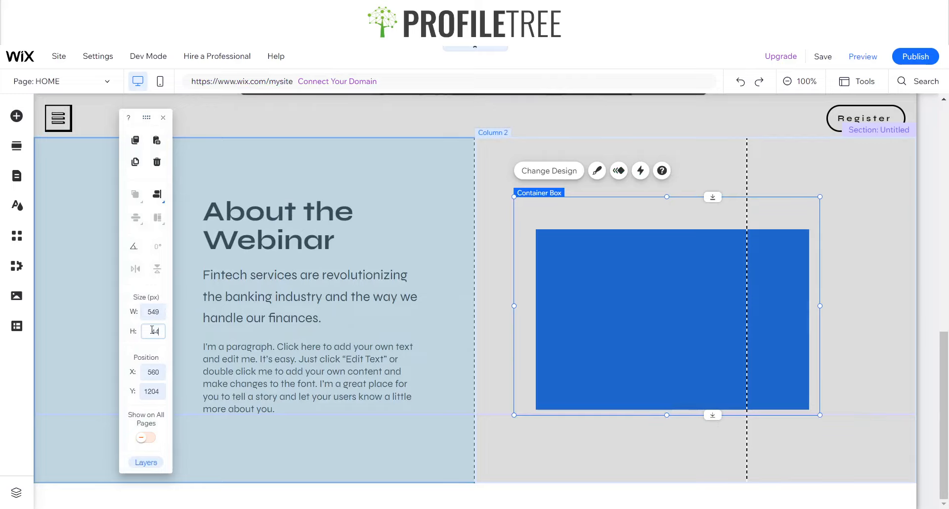
{"action": "key", "text": "Return"}
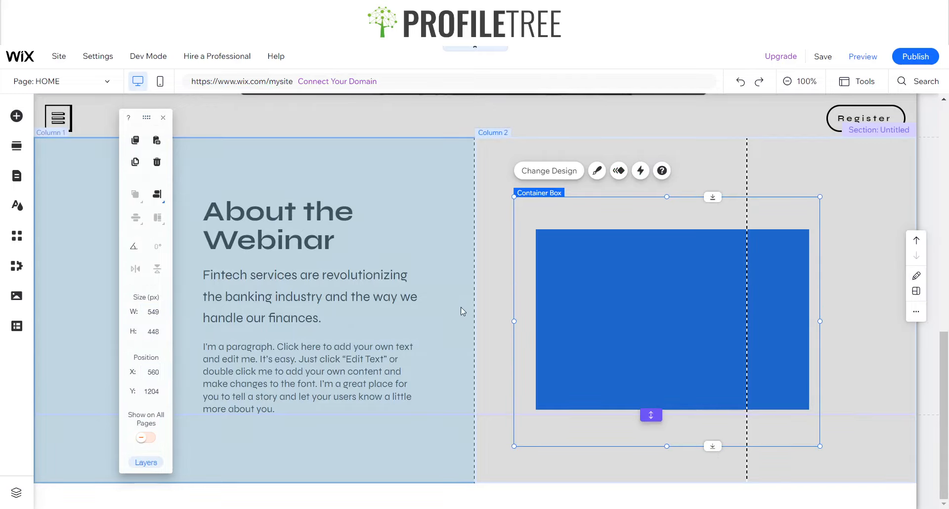
{"action": "mouse_move", "coordinate": [667, 302]}
{"action": "left_mouse_down"}
{"action": "mouse_move", "coordinate": [672, 316]}
{"action": "mouse_move", "coordinate": [642, 328]}
{"action": "mouse_move", "coordinate": [623, 323]}
{"action": "mouse_move", "coordinate": [676, 311]}
{"action": "left_mouse_up"}
{"action": "left_click", "coordinate": [536, 314]}
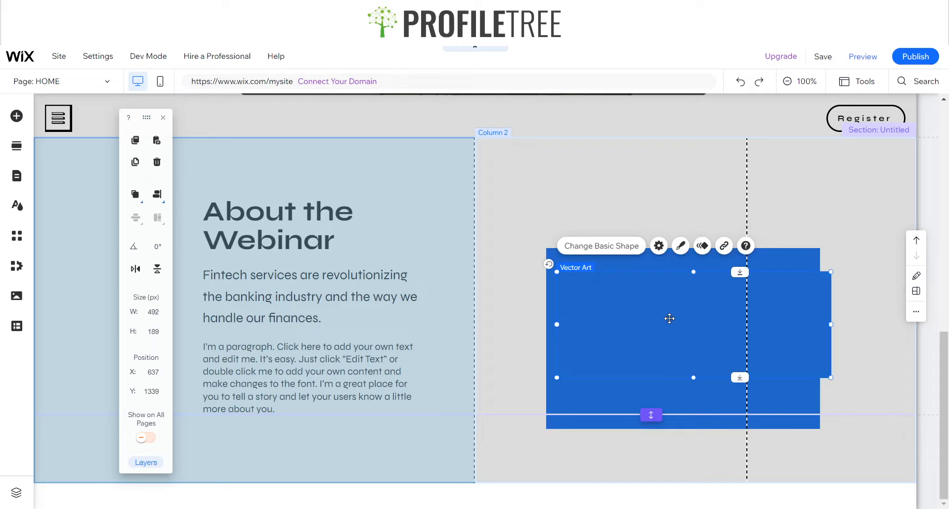
Step: Delete the overlapping small rectangle copy and widen the container box to 666 px
{"action": "key", "text": "Delete"}
{"action": "left_click", "coordinate": [641, 307]}
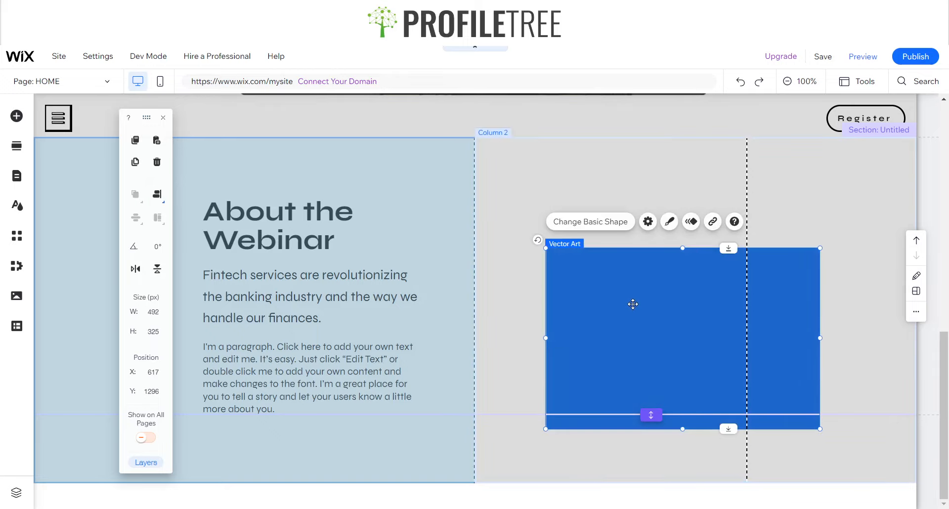
{"action": "left_click", "coordinate": [411, 206]}
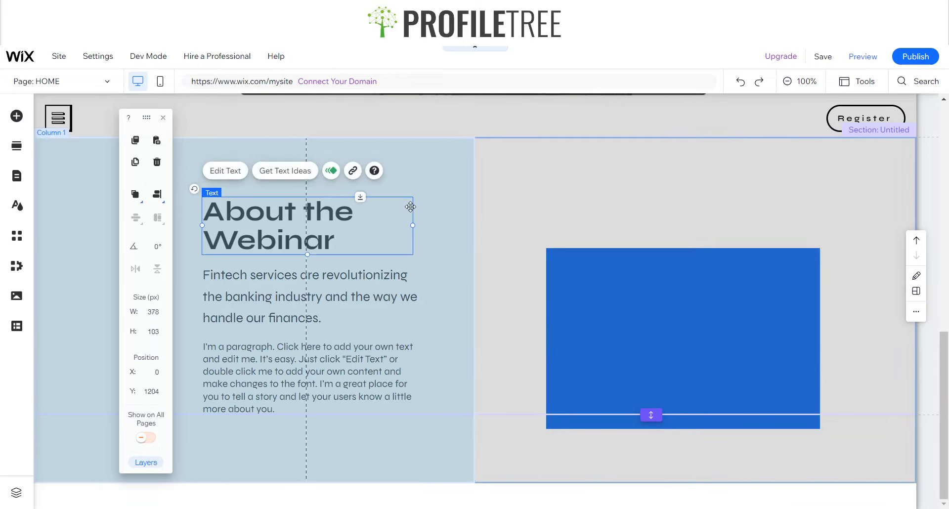
{"action": "left_click", "coordinate": [460, 186]}
{"action": "left_click", "coordinate": [640, 303]}
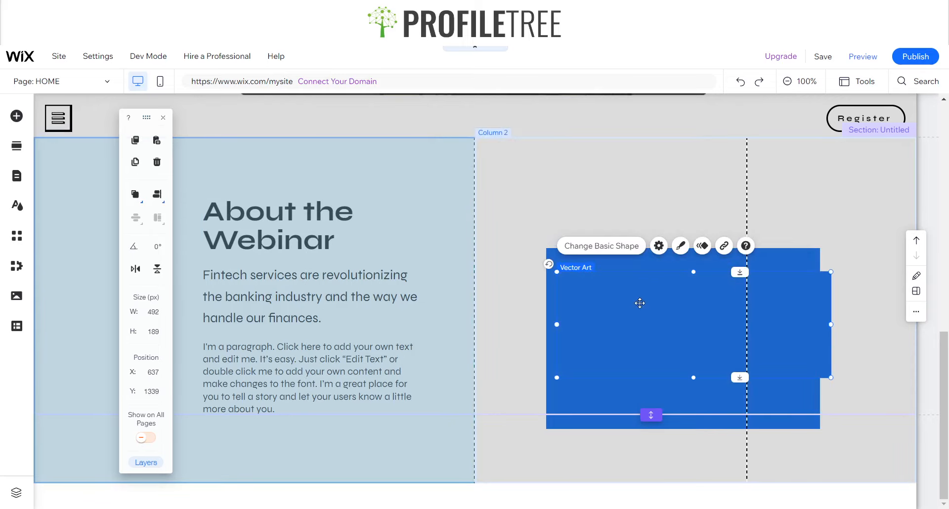
{"action": "left_click", "coordinate": [769, 240]}
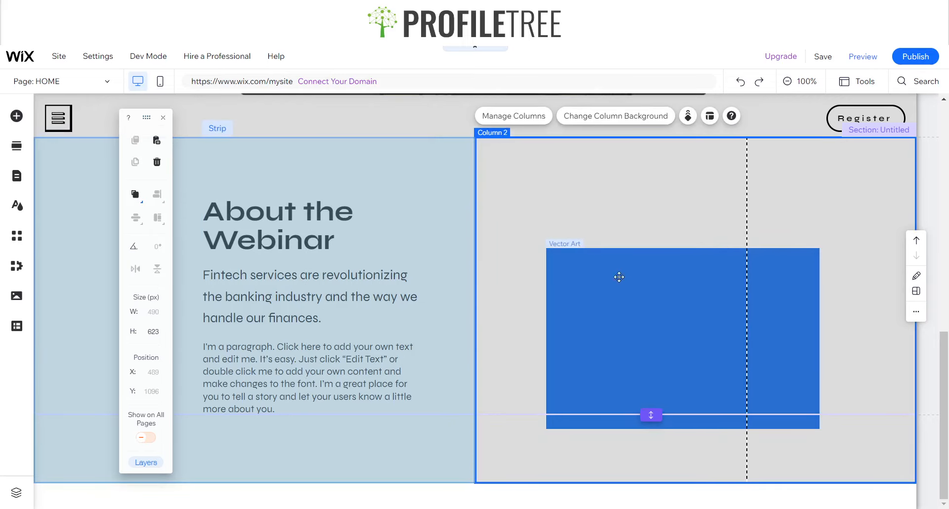
{"action": "left_click", "coordinate": [636, 307]}
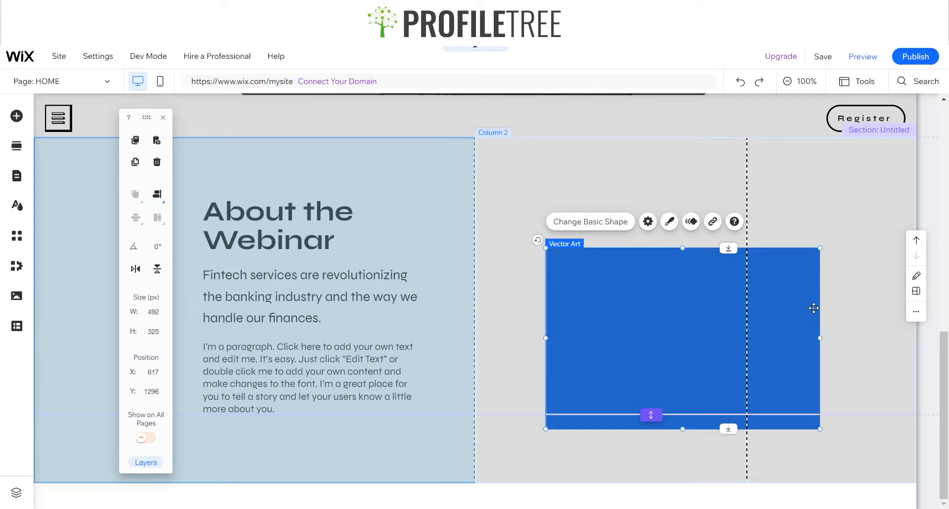
{"action": "left_click", "coordinate": [764, 224]}
{"action": "left_click_drag", "start_coordinate": [821, 321], "coordinate": [886, 321]}
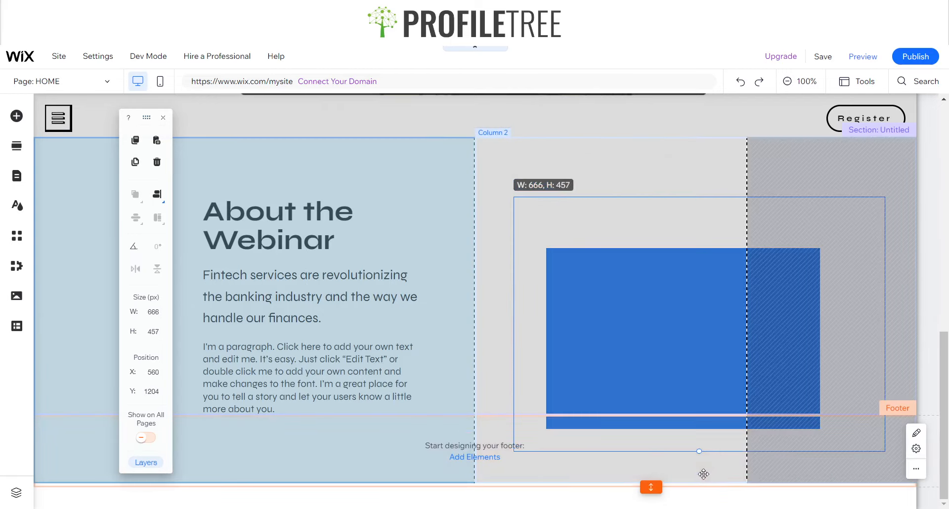
Step: Paste a second copy of the blue rectangle and set its height to 325 px
{"action": "left_click", "coordinate": [665, 339]}
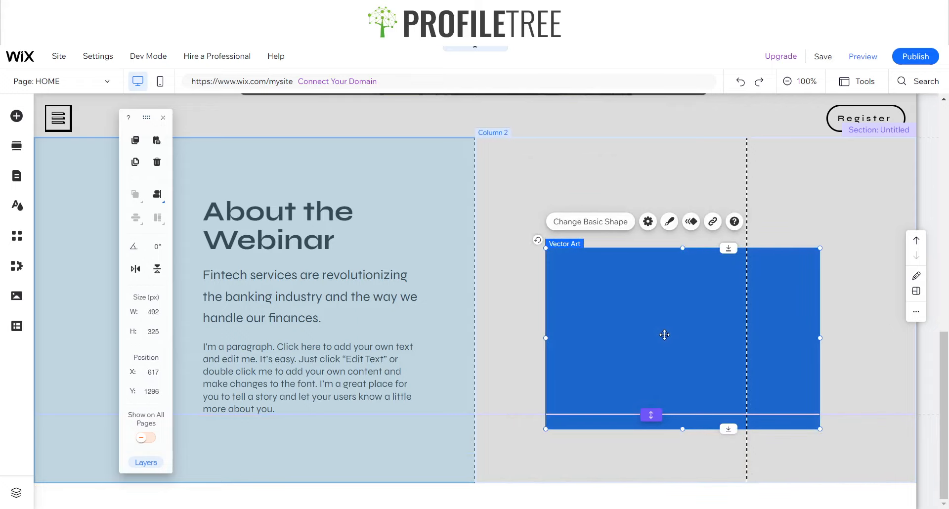
{"action": "key", "text": "ctrl+v"}
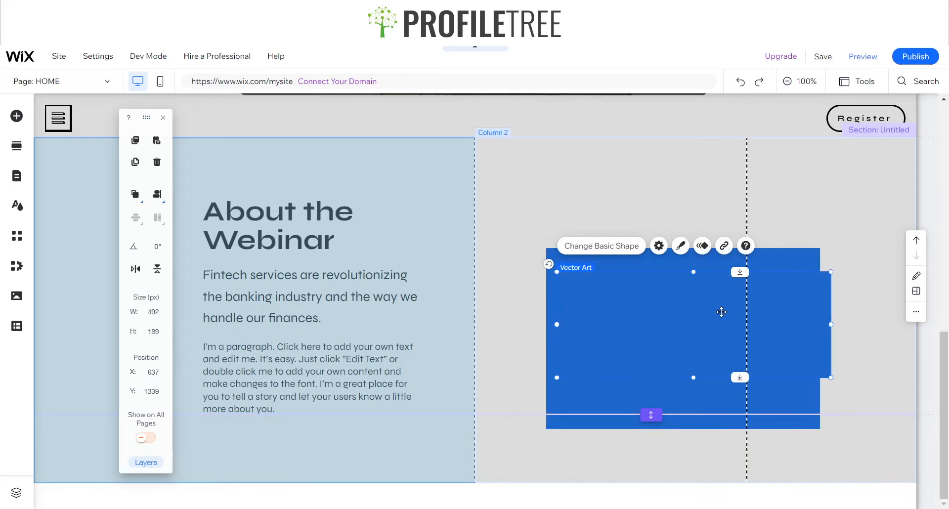
{"action": "key", "text": "Delete"}
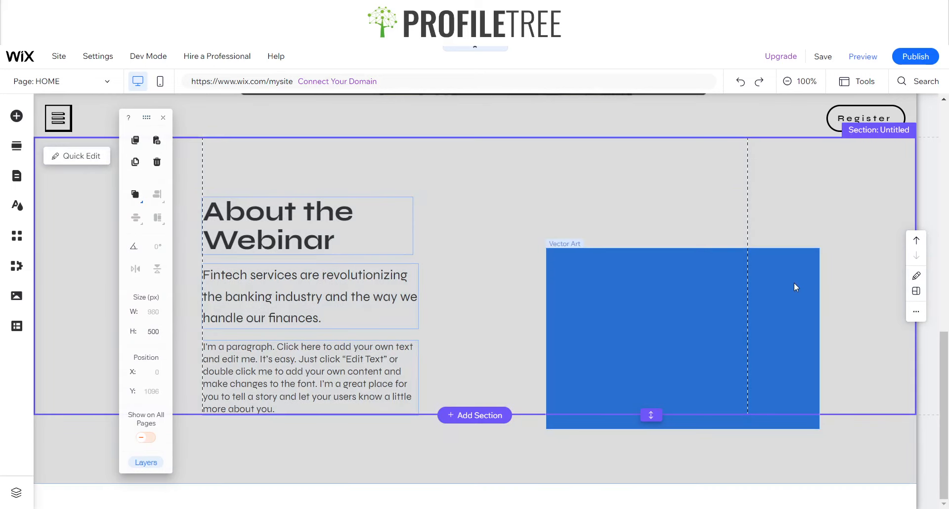
{"action": "left_click", "coordinate": [798, 284]}
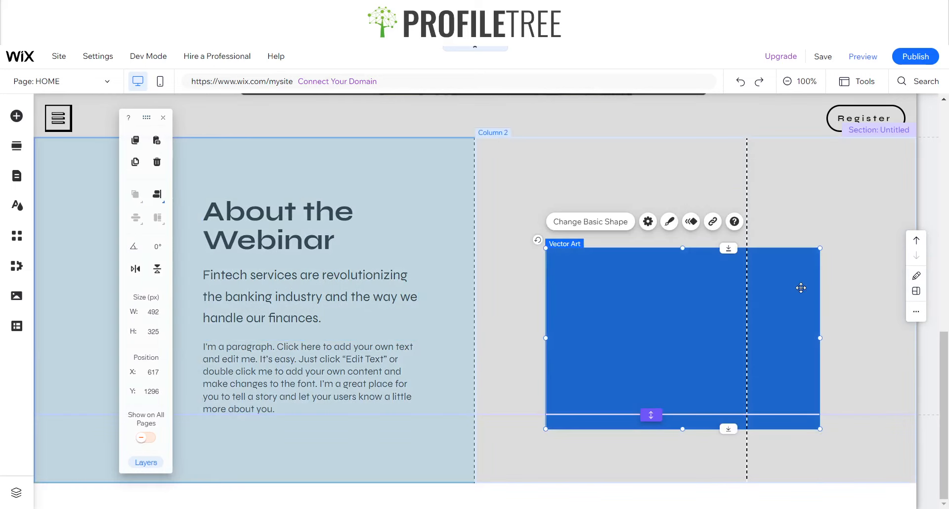
{"action": "left_click", "coordinate": [699, 208]}
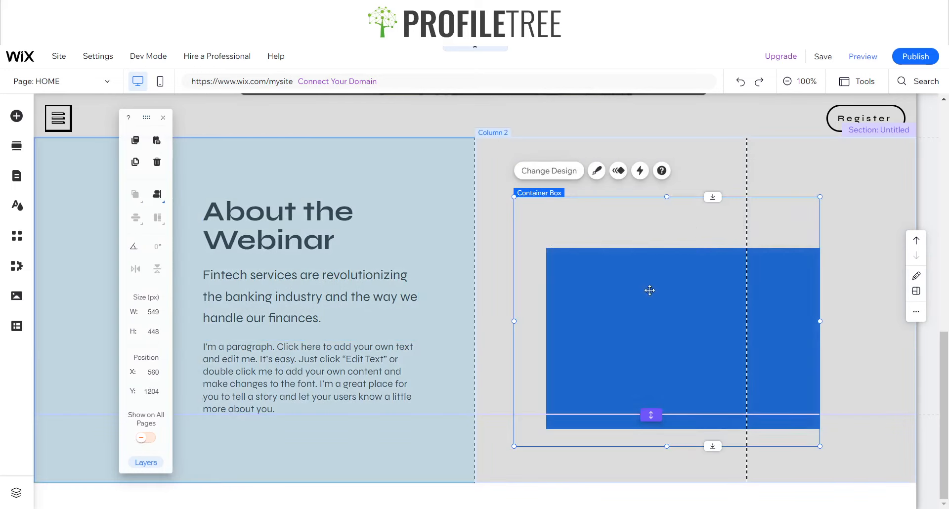
{"action": "left_click", "coordinate": [634, 328]}
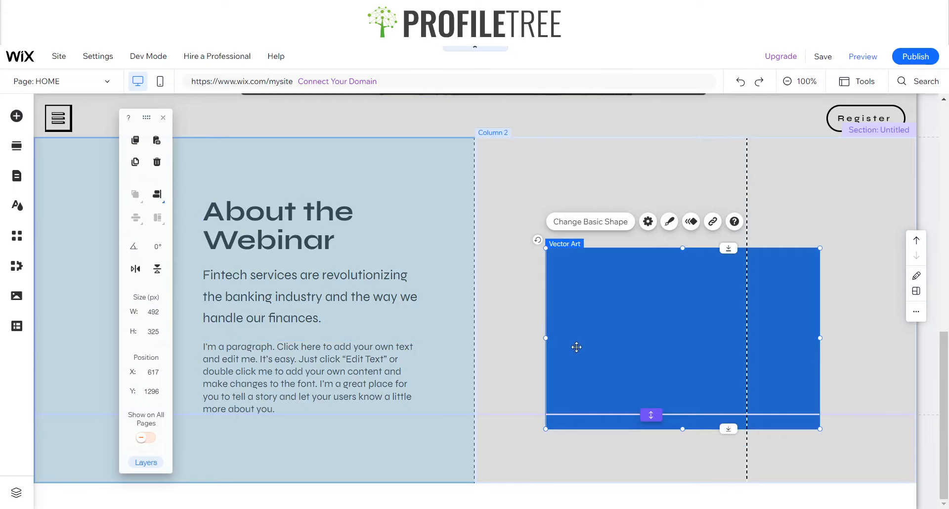
{"action": "left_click", "coordinate": [151, 56]}
{"action": "key", "text": "ctrl+v"}
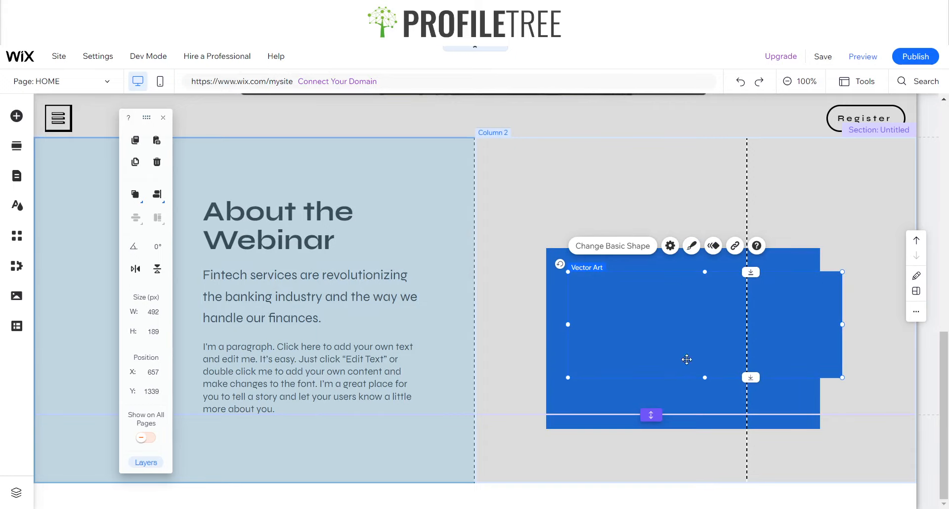
{"action": "left_click", "coordinate": [154, 333]}
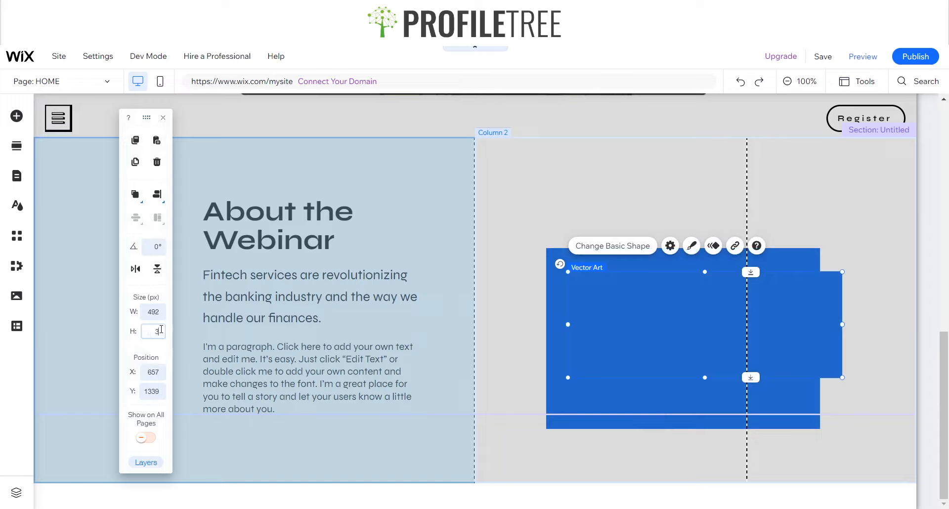
{"action": "key", "text": "Return"}
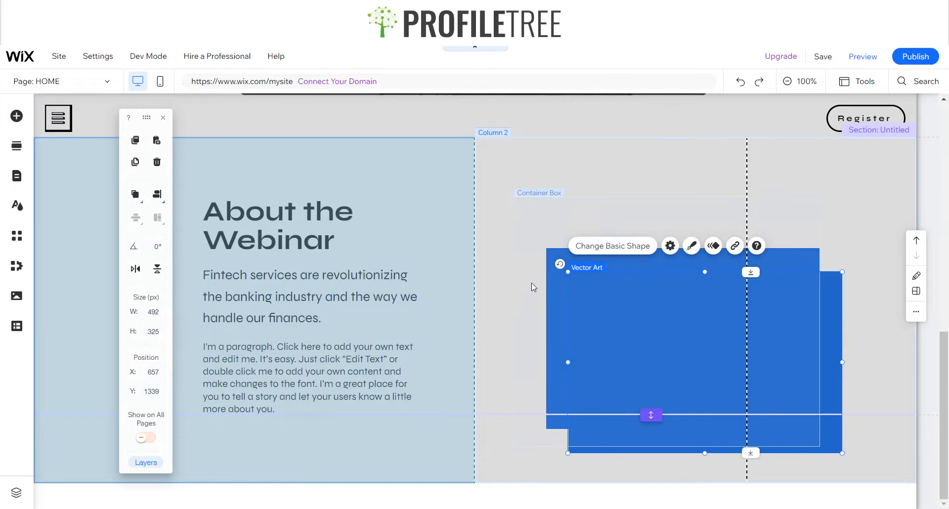
Step: Drag the front 492 × 325 px shape up-left to X 594, Y 1278
{"action": "left_click", "coordinate": [565, 292]}
{"action": "left_click", "coordinate": [624, 309]}
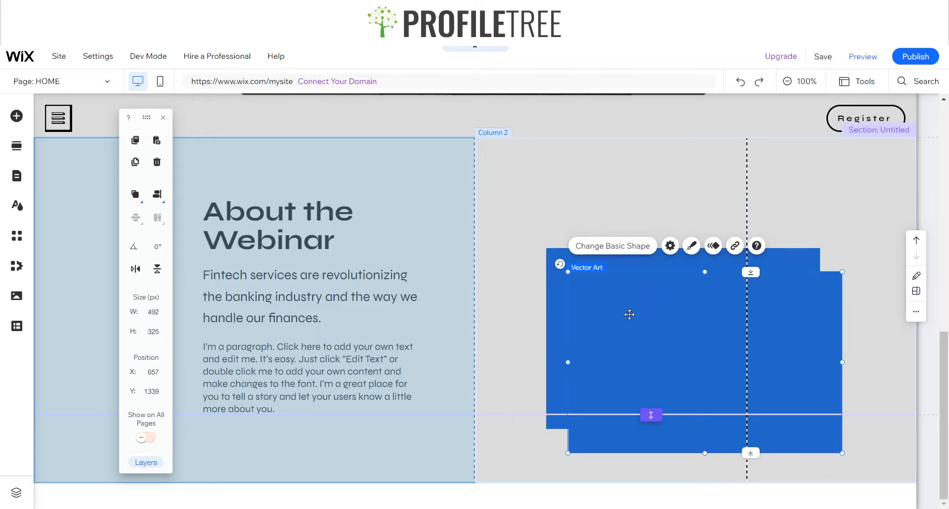
{"action": "left_click_drag", "start_coordinate": [630, 314], "coordinate": [615, 291]}
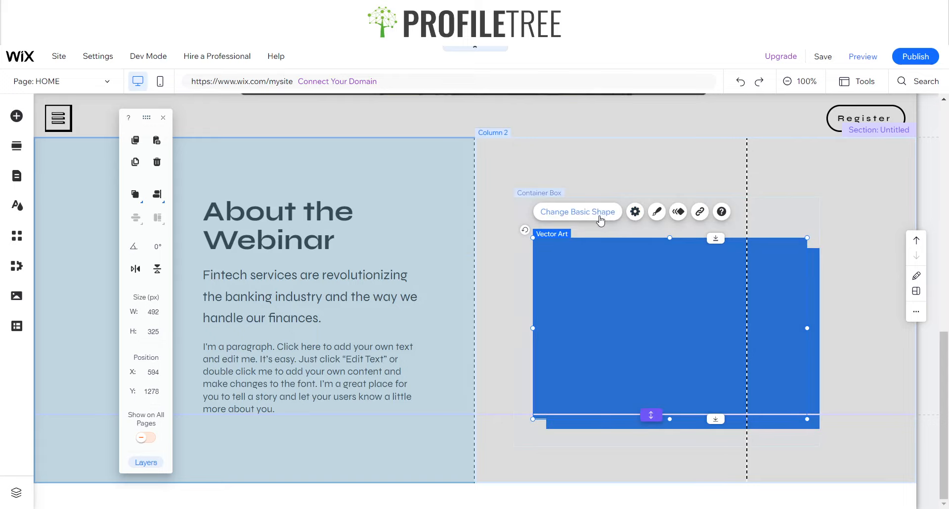
Step: Fill the front shape with a custom saved lime colour, #C2FF00
{"action": "left_click", "coordinate": [657, 212]}
{"action": "left_click", "coordinate": [491, 197]}
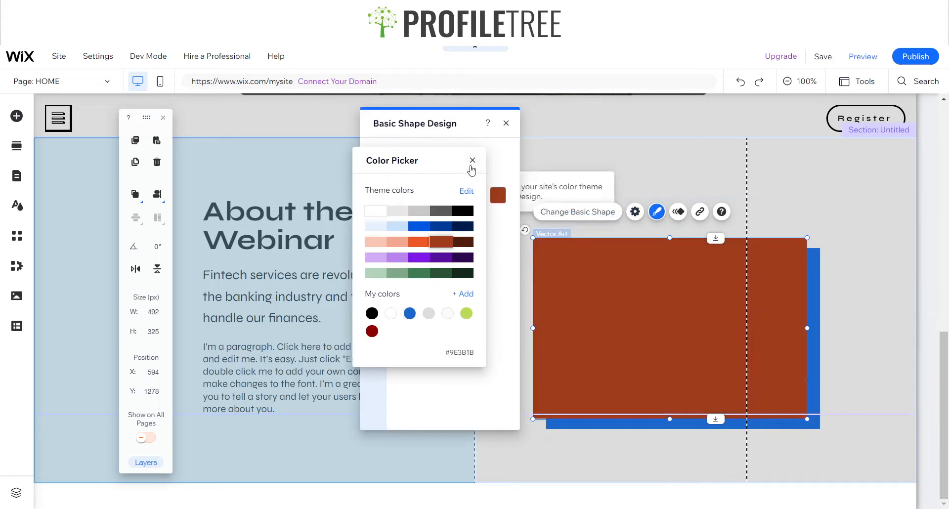
{"action": "left_click", "coordinate": [420, 242]}
{"action": "left_click", "coordinate": [472, 160]}
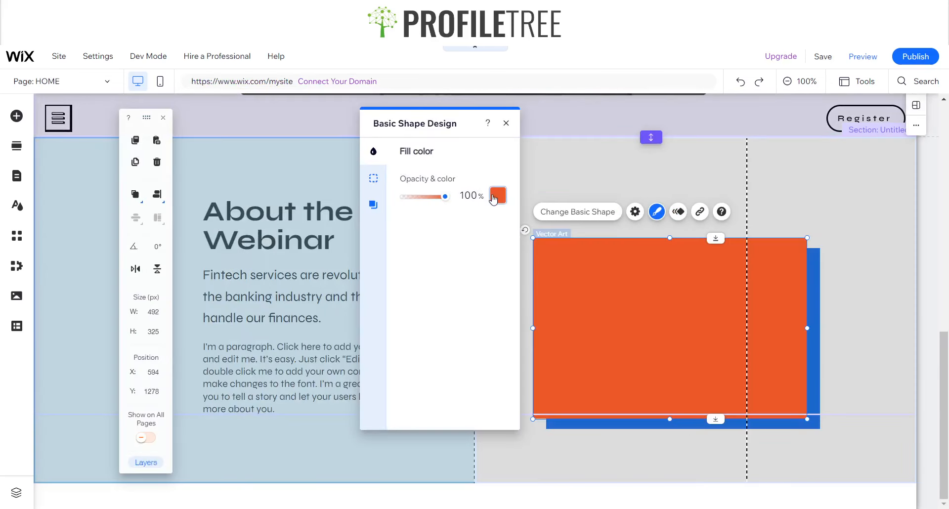
{"action": "left_click", "coordinate": [498, 195]}
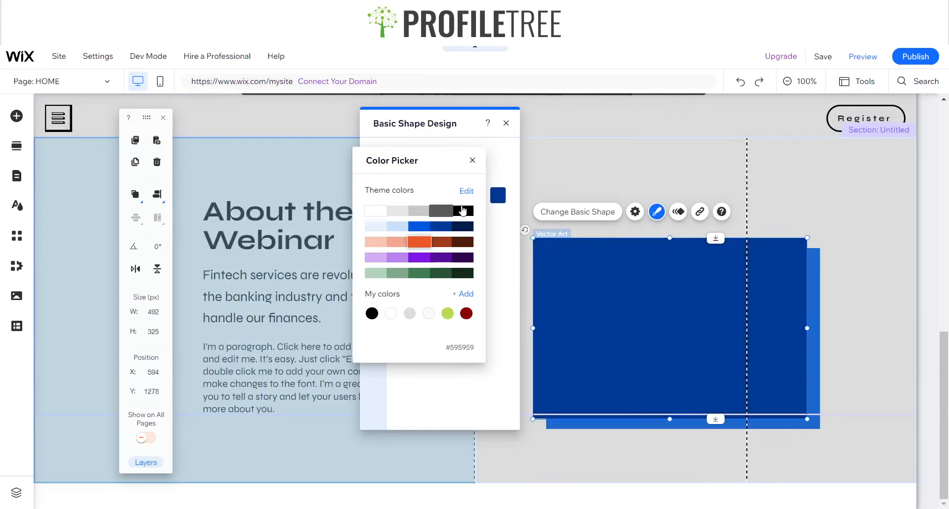
{"action": "left_click", "coordinate": [448, 314]}
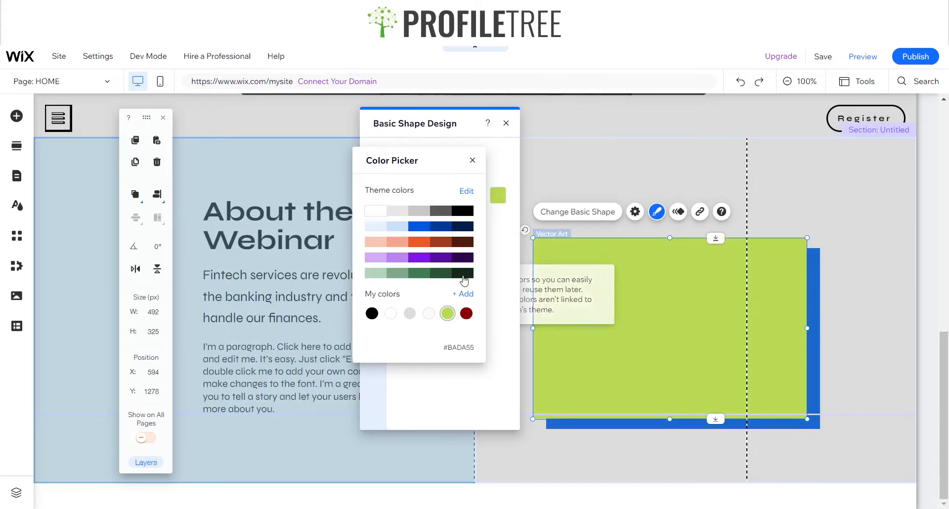
{"action": "left_click", "coordinate": [465, 294]}
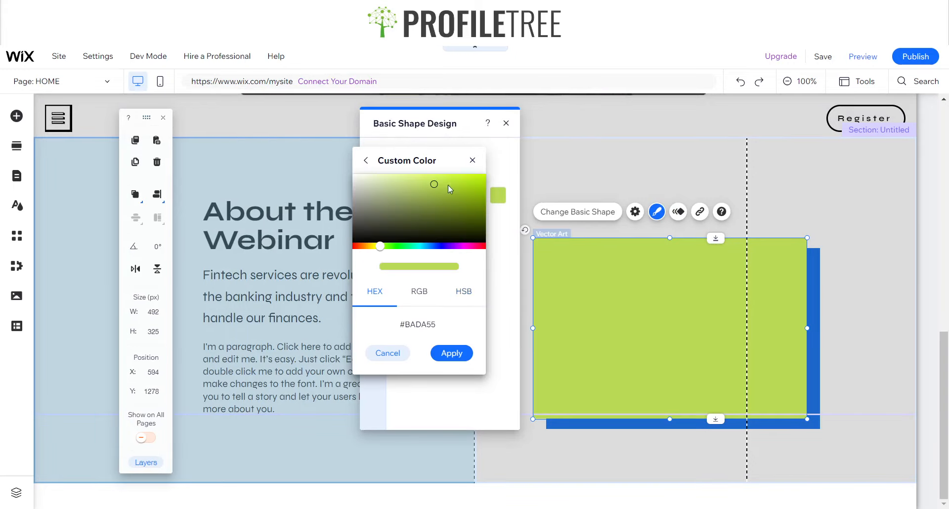
{"action": "left_click_drag", "start_coordinate": [449, 186], "coordinate": [495, 173]}
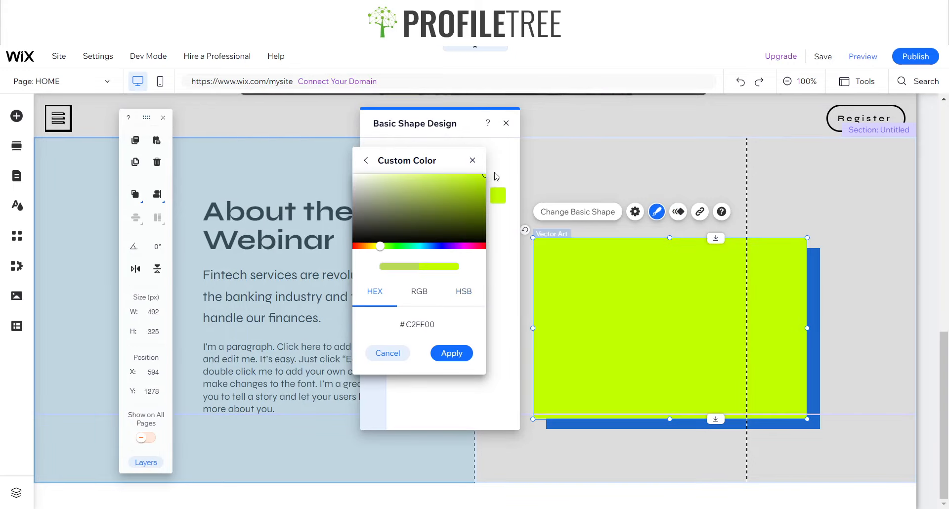
{"action": "left_click", "coordinate": [459, 354]}
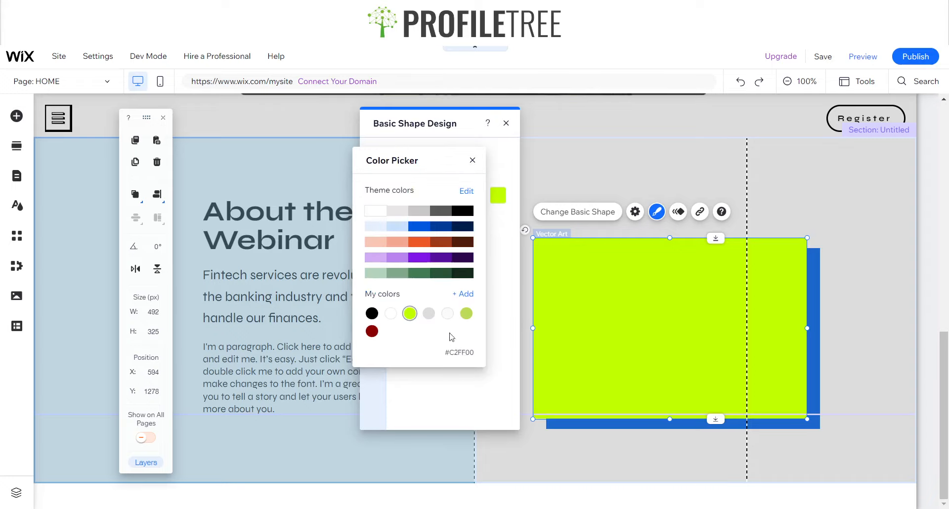
{"action": "left_click", "coordinate": [814, 378]}
{"action": "left_click", "coordinate": [815, 379]}
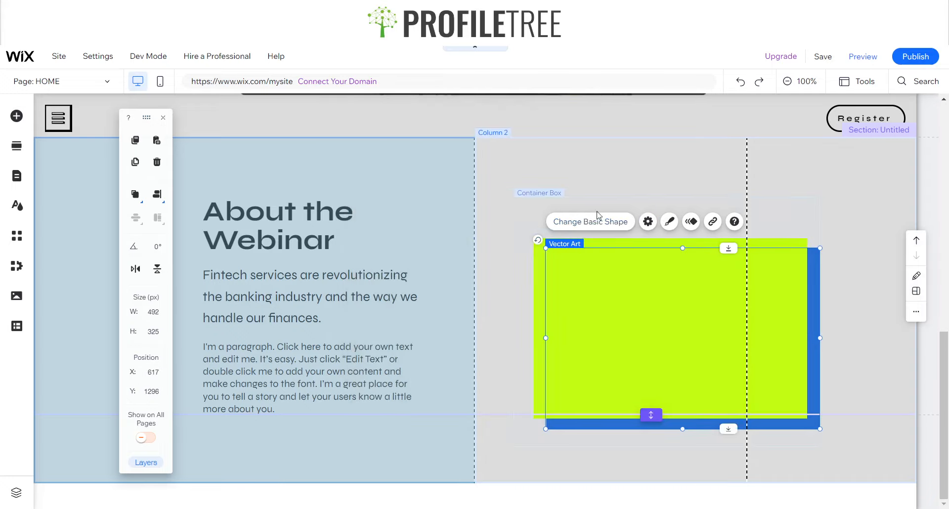
Step: Fill the back shape with rust #9E3B1B and turn on its border
{"action": "left_click", "coordinate": [669, 223]}
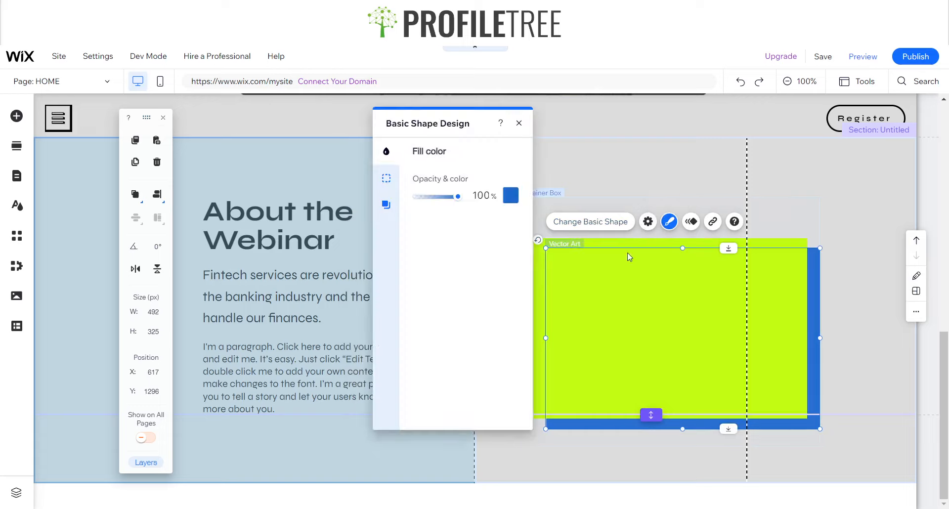
{"action": "left_click", "coordinate": [510, 196]}
{"action": "left_click", "coordinate": [454, 242]}
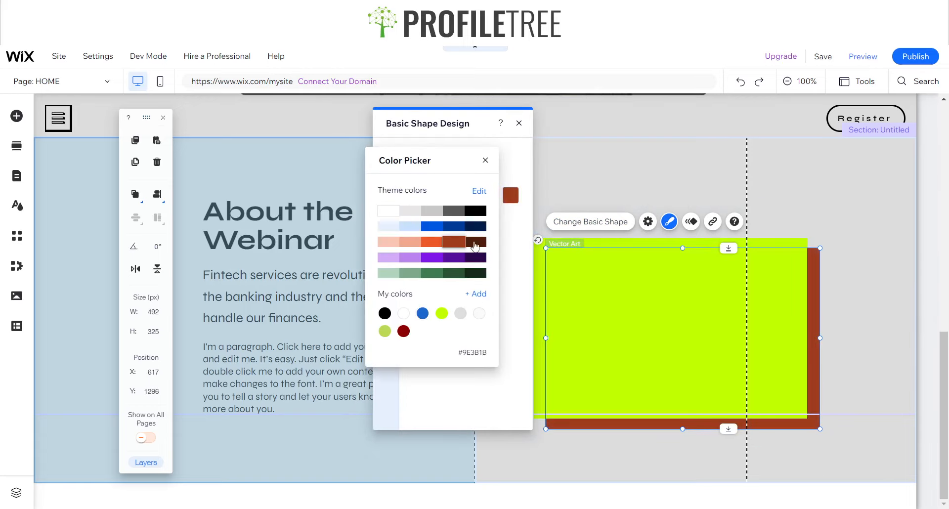
{"action": "left_click", "coordinate": [483, 162]}
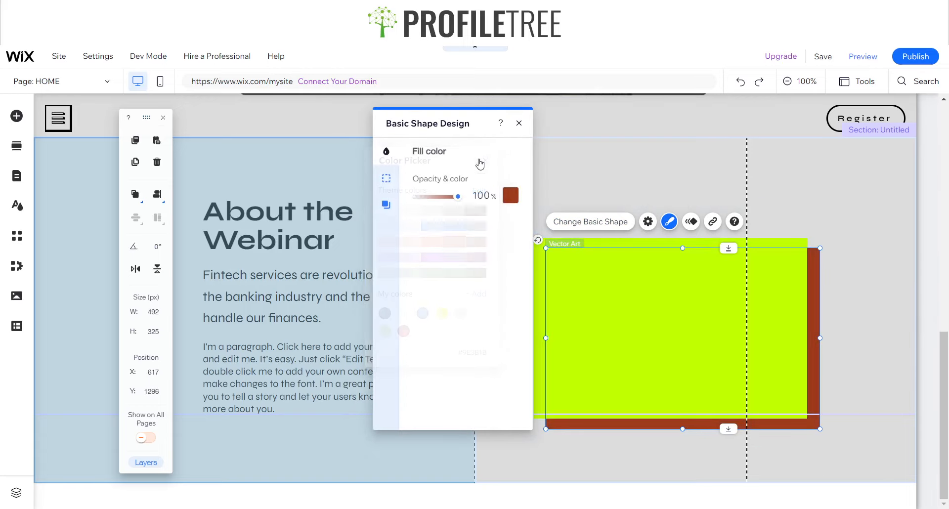
{"action": "left_click", "coordinate": [386, 178]}
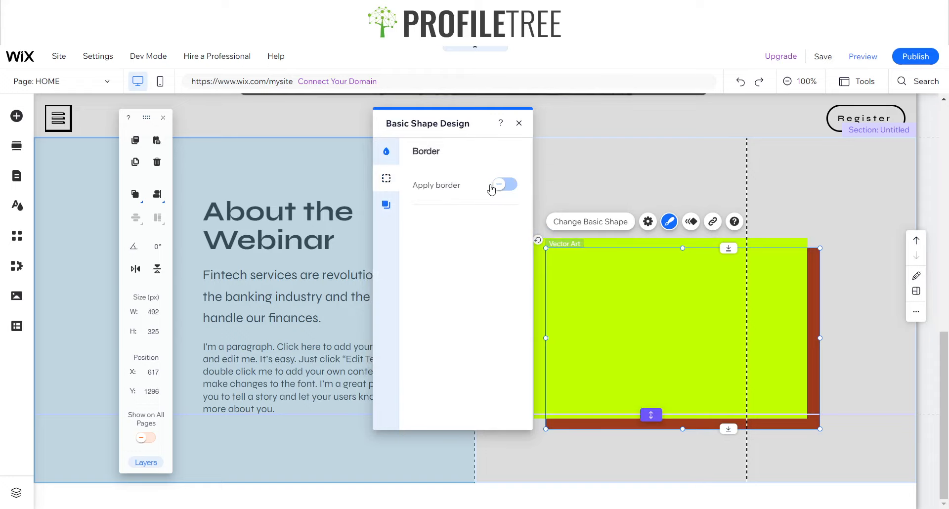
{"action": "left_click", "coordinate": [495, 185]}
{"action": "left_click", "coordinate": [499, 281]}
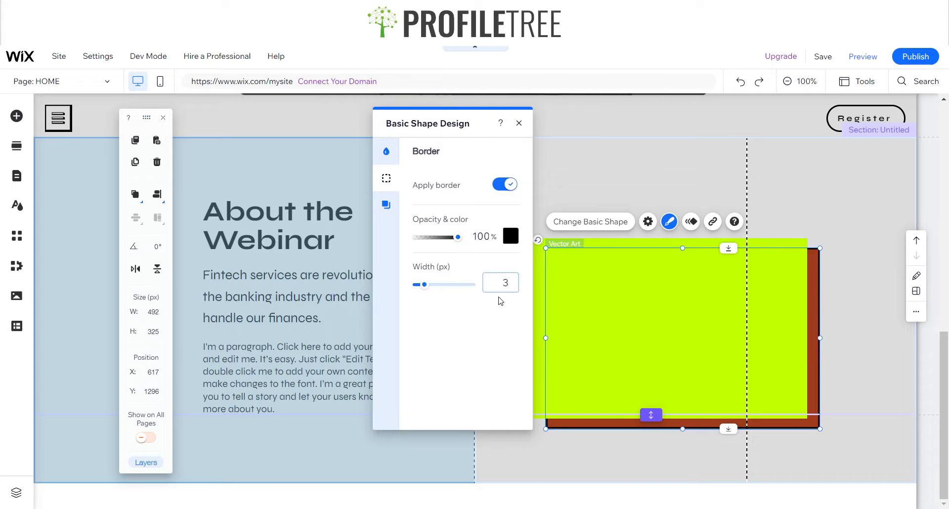
Step: Give the lime front shape a 3 px black border
{"action": "left_click_drag", "start_coordinate": [598, 276], "coordinate": [583, 265]}
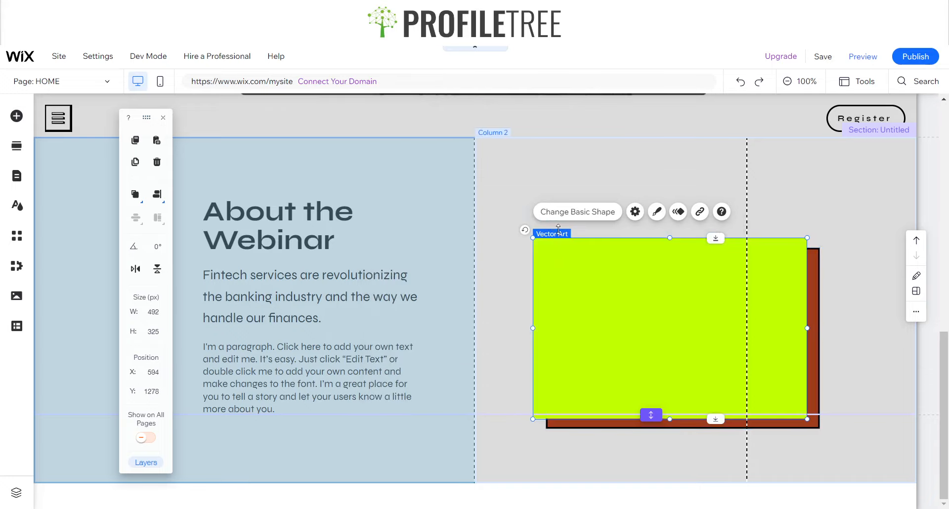
{"action": "left_click", "coordinate": [656, 212]}
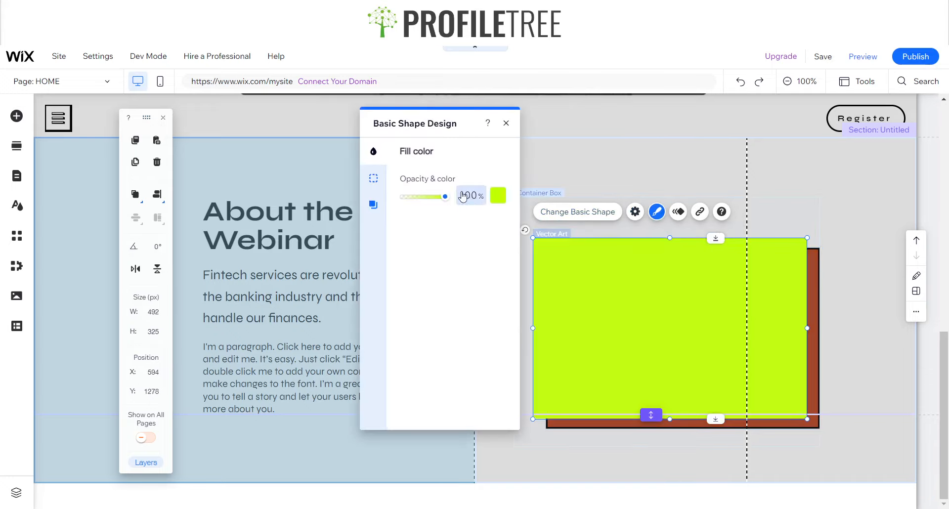
{"action": "left_click", "coordinate": [374, 178]}
{"action": "left_click", "coordinate": [490, 186]}
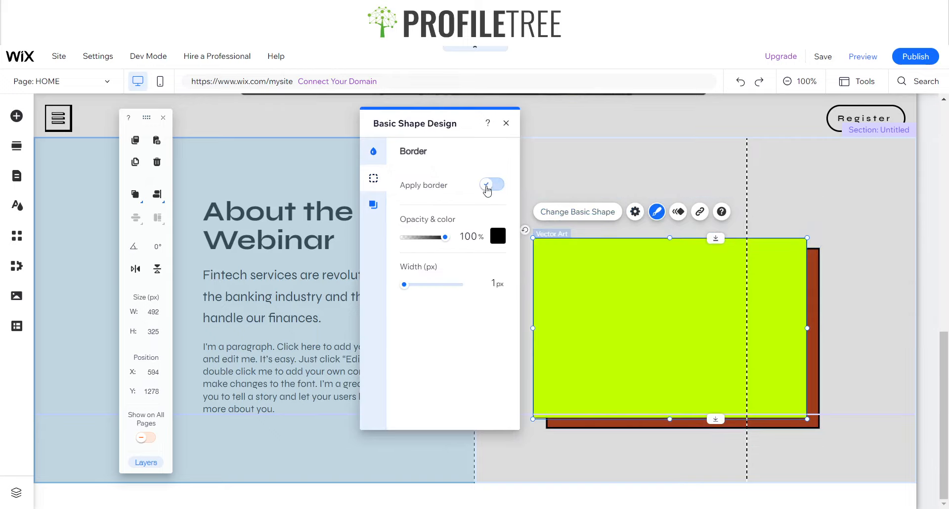
{"action": "left_click", "coordinate": [491, 186]}
{"action": "left_click", "coordinate": [495, 186]}
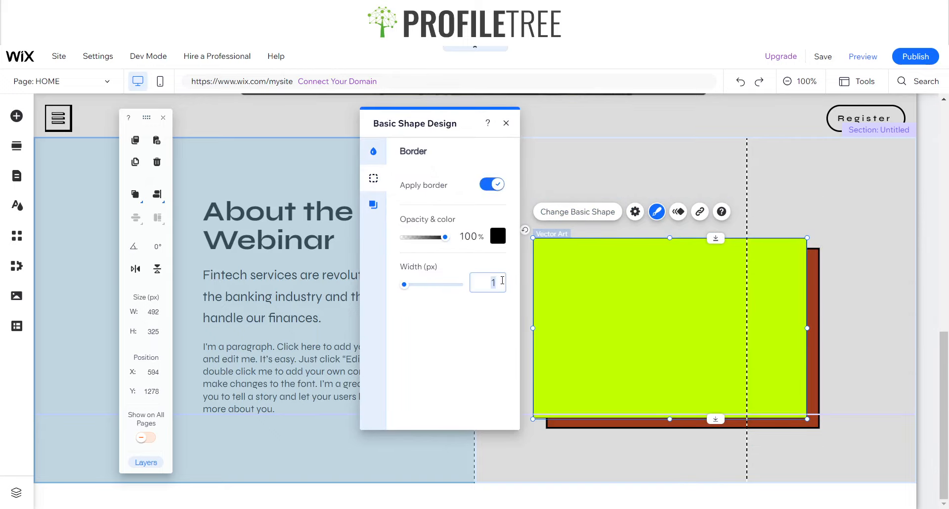
{"action": "type", "text": "3"}
{"action": "key", "text": "Return"}
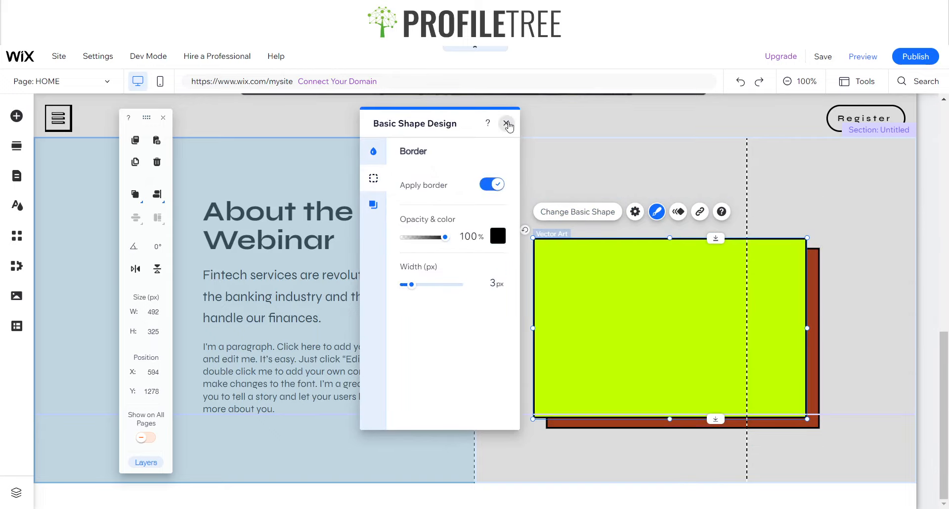
{"action": "left_click", "coordinate": [506, 124]}
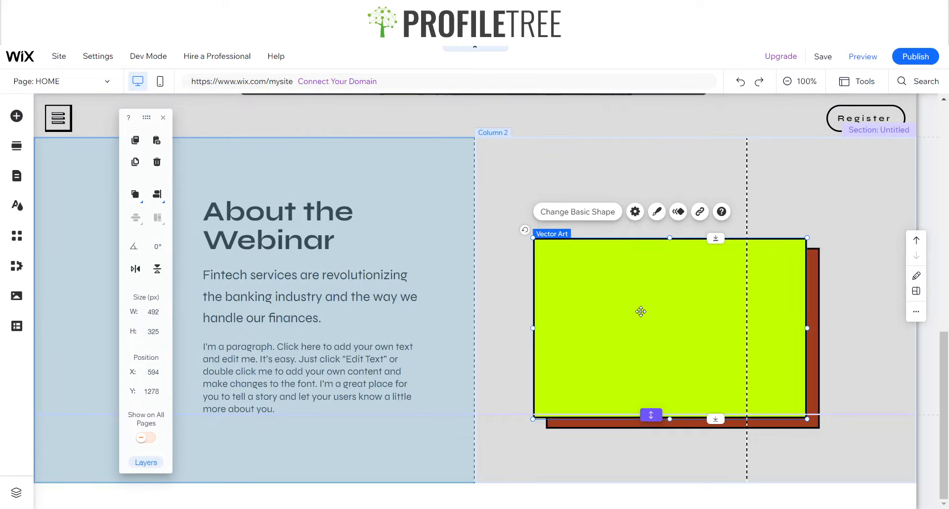
{"action": "left_click_drag", "start_coordinate": [641, 312], "coordinate": [612, 270]}
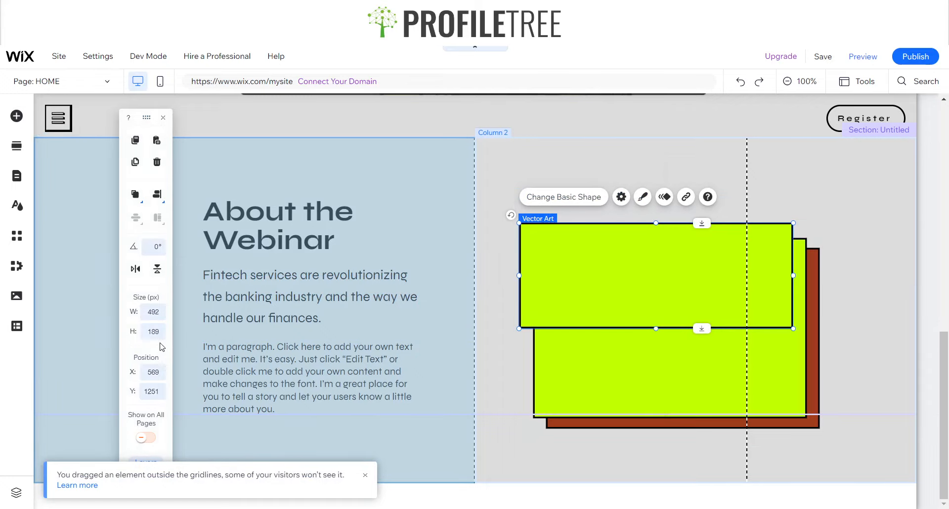
{"action": "left_click", "coordinate": [150, 327]}
{"action": "type", "text": "325"}
{"action": "key", "text": "Return"}
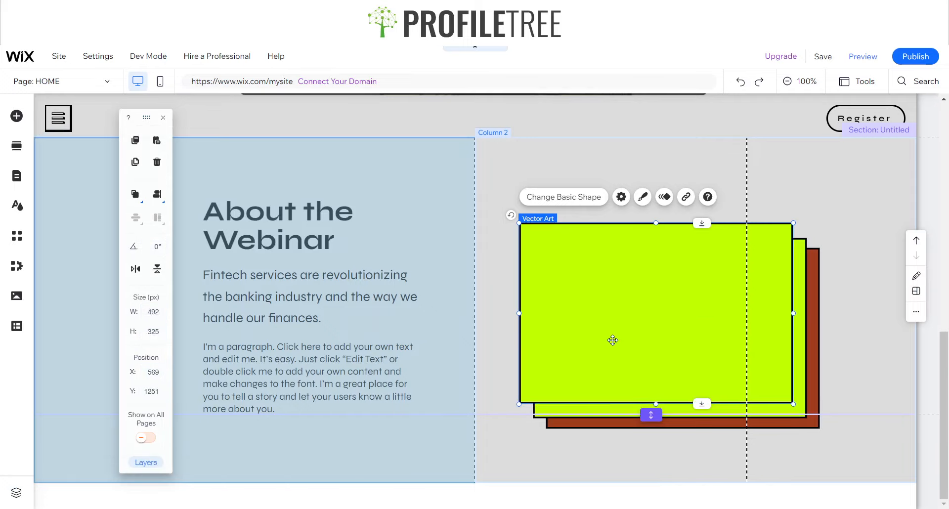
{"action": "left_click_drag", "start_coordinate": [613, 335], "coordinate": [613, 335]}
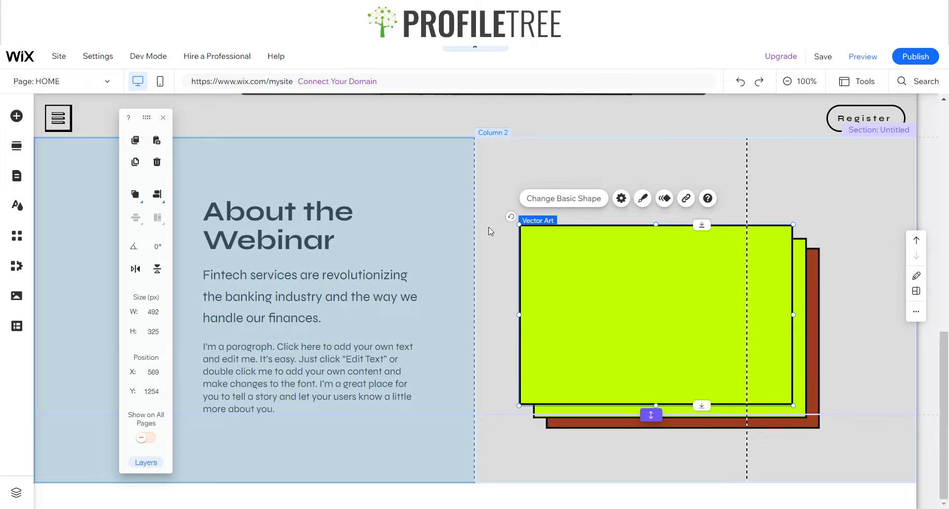
{"action": "left_click", "coordinate": [643, 198]}
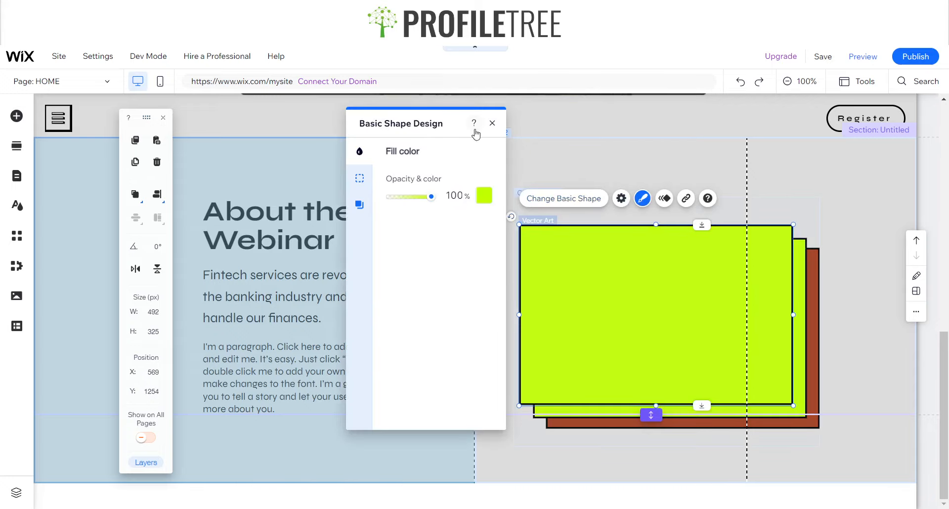
{"action": "left_click", "coordinate": [492, 123]}
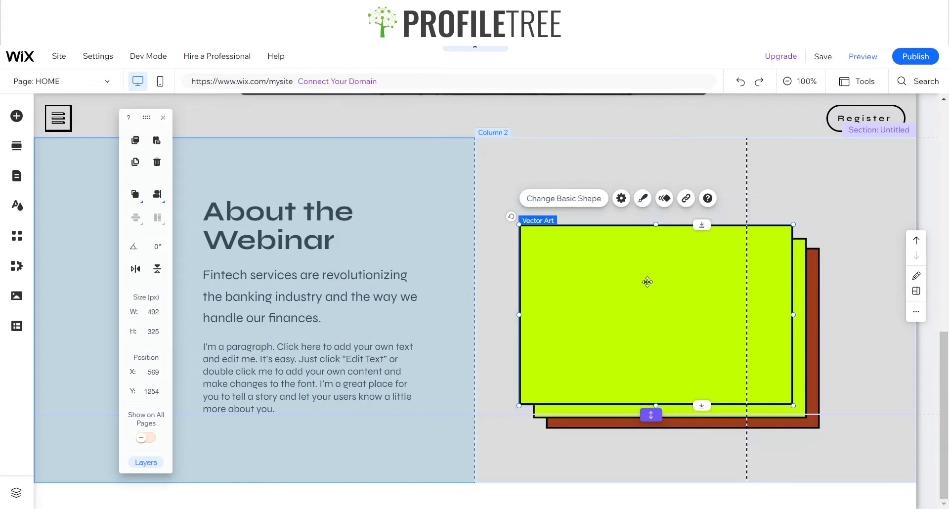
Step: Delete the extra lime shape and search the media library for 'Working from home'
{"action": "key", "text": "Delete"}
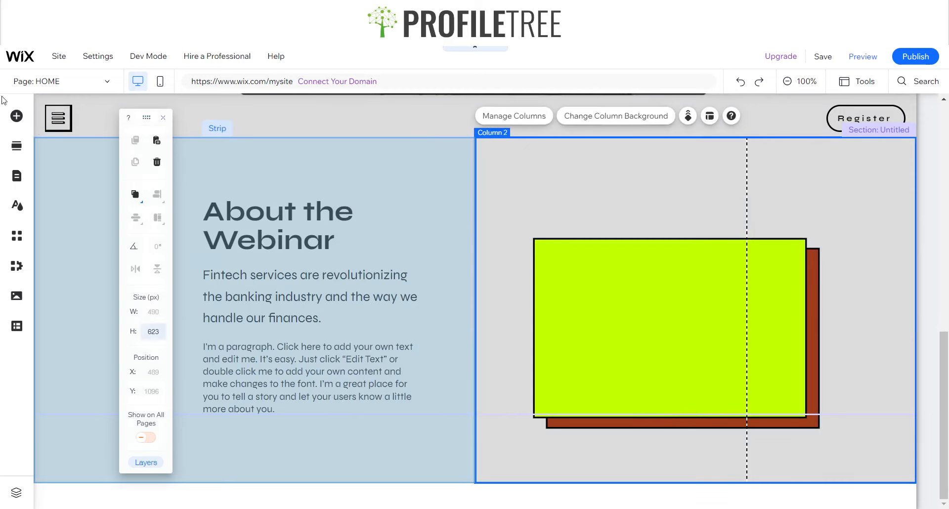
{"action": "left_click", "coordinate": [17, 115]}
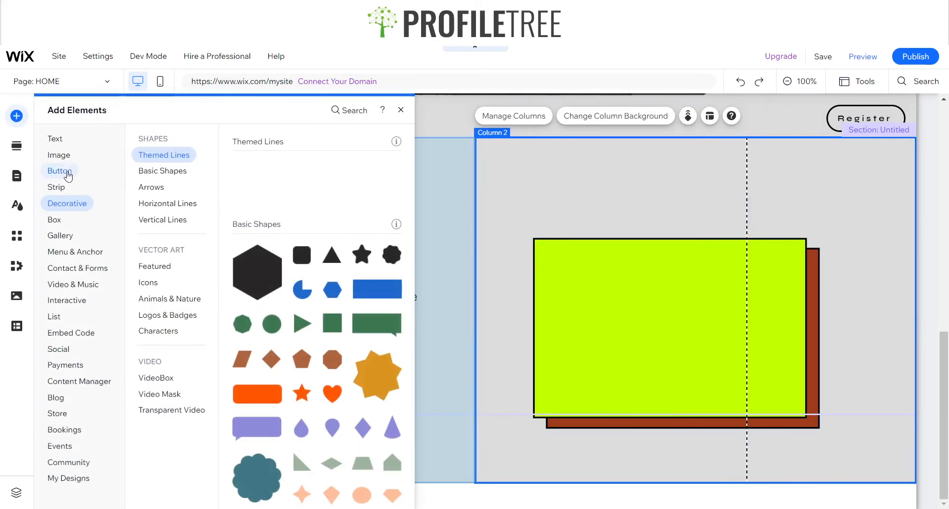
{"action": "left_click", "coordinate": [58, 156]}
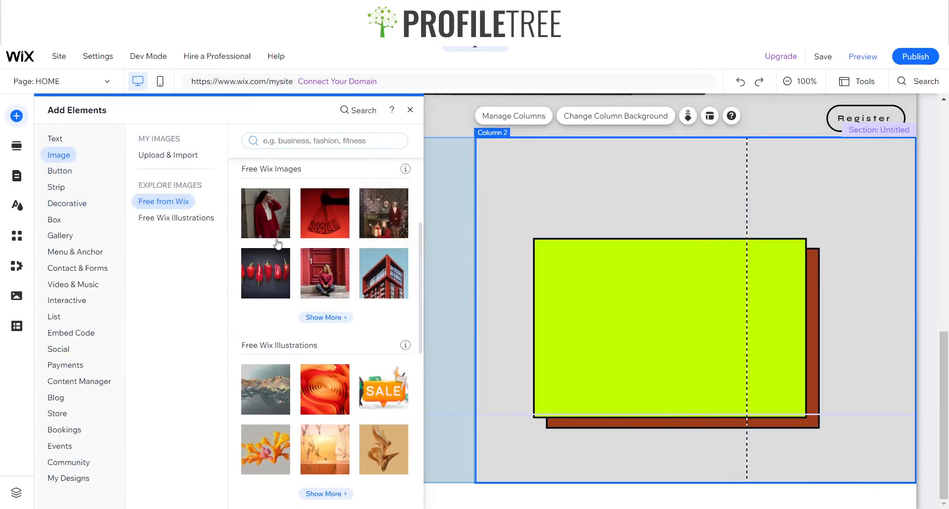
{"action": "left_click", "coordinate": [317, 317]}
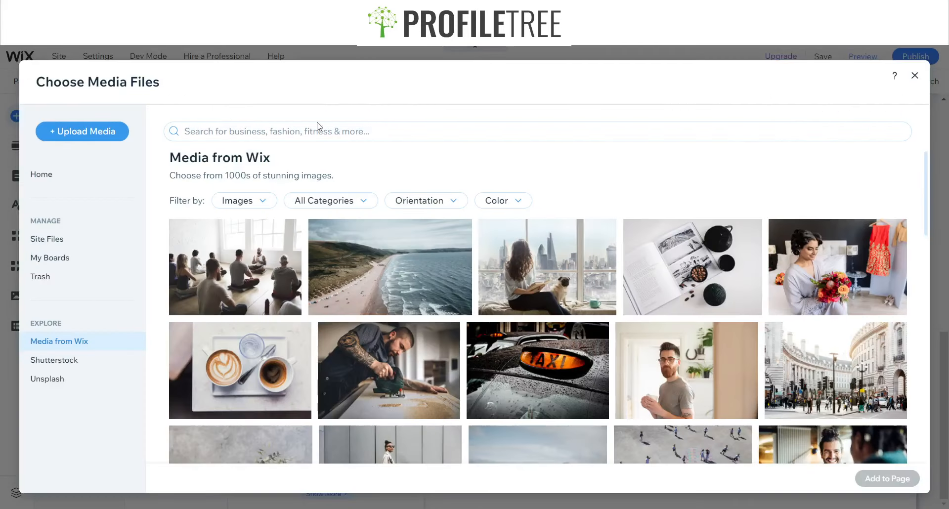
{"action": "left_click", "coordinate": [315, 124]}
{"action": "type", "text": "Worki"}
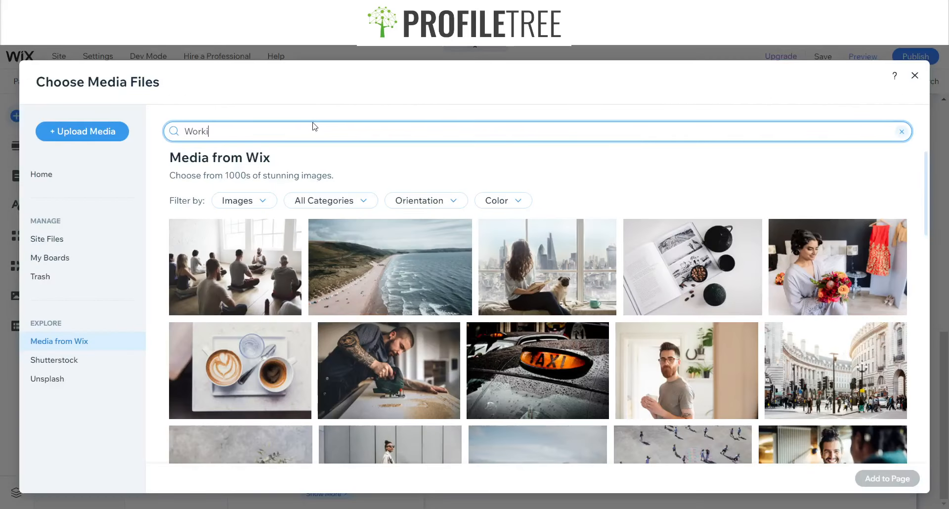
{"action": "type", "text": "ng from home"}
{"action": "key", "text": "Return"}
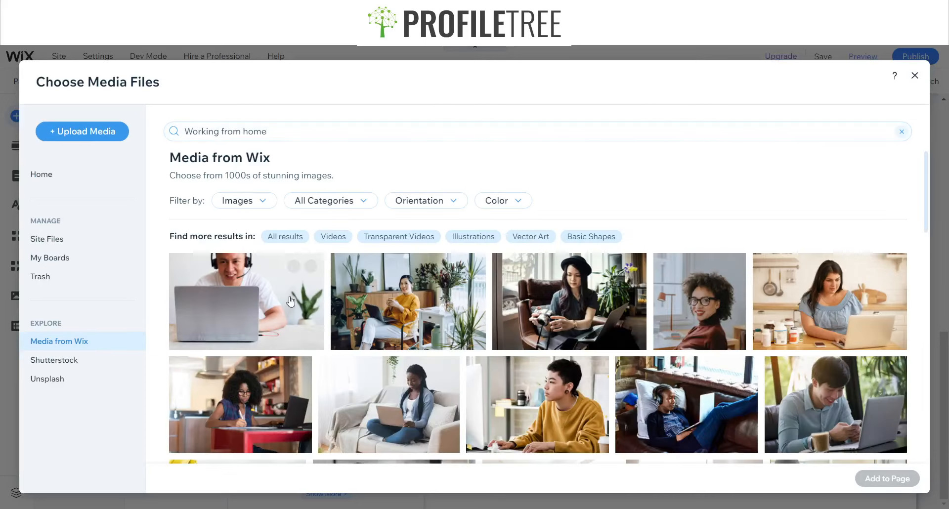
Step: Add the photo of the blue-shirt man at a laptop to the page
{"action": "scroll", "coordinate": [418, 265], "scroll_direction": "down", "scroll_amount": 4}
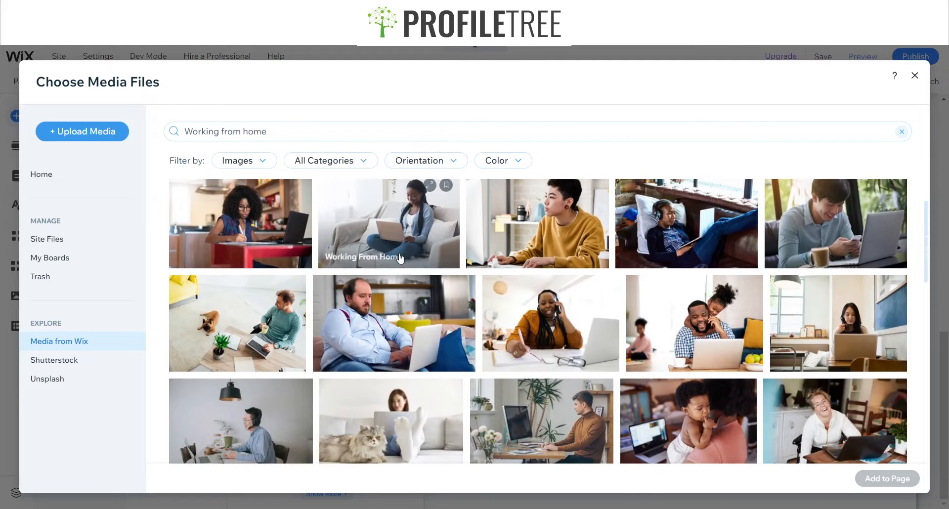
{"action": "scroll", "coordinate": [573, 253], "scroll_direction": "down", "scroll_amount": 5}
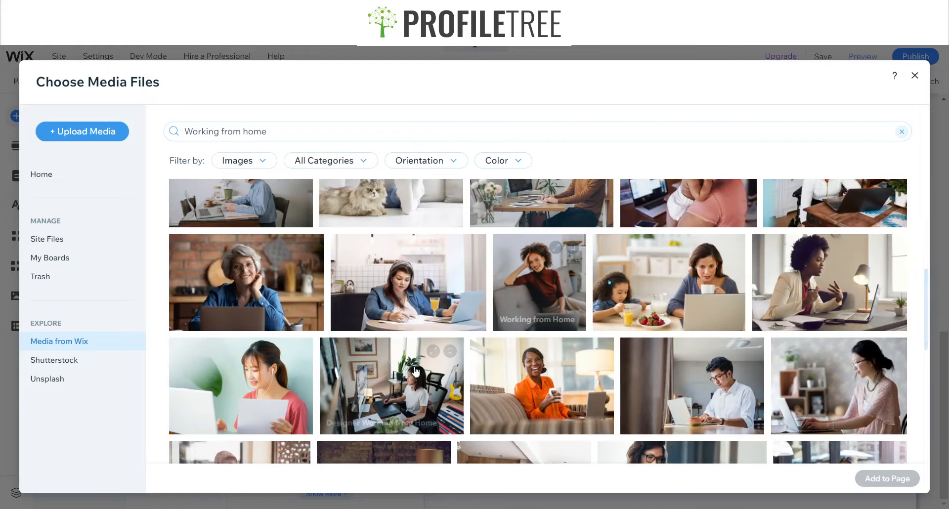
{"action": "scroll", "coordinate": [414, 317], "scroll_direction": "down", "scroll_amount": 3}
{"action": "scroll", "coordinate": [415, 316], "scroll_direction": "down", "scroll_amount": 2}
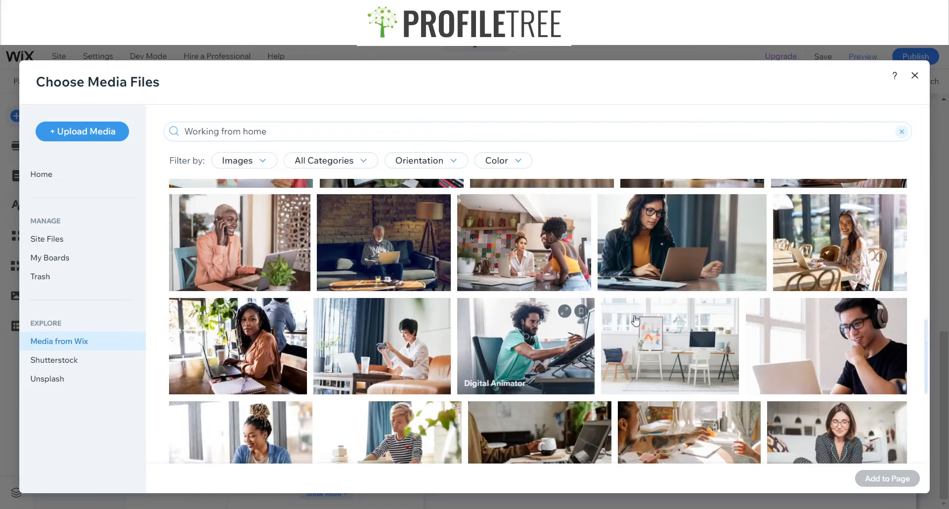
{"action": "scroll", "coordinate": [666, 292], "scroll_direction": "down", "scroll_amount": 2}
{"action": "scroll", "coordinate": [453, 292], "scroll_direction": "down", "scroll_amount": 5}
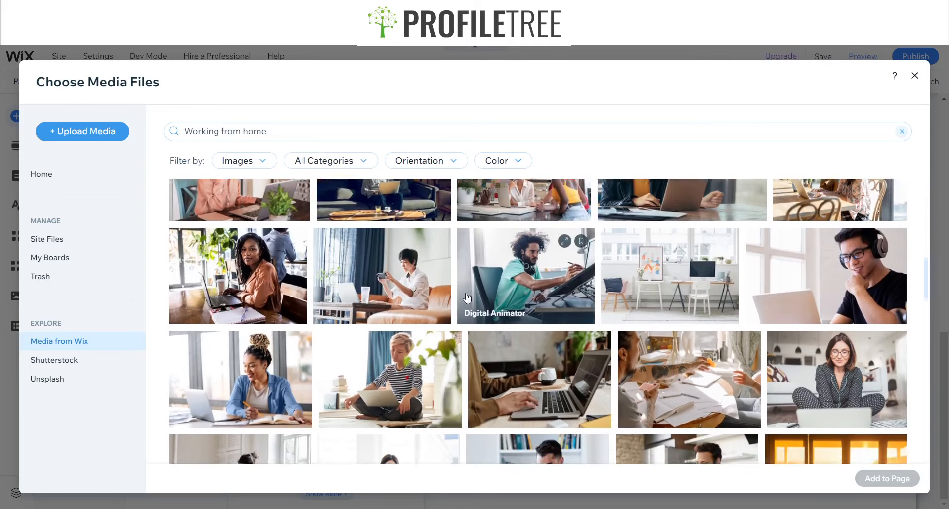
{"action": "scroll", "coordinate": [428, 274], "scroll_direction": "up", "scroll_amount": 2}
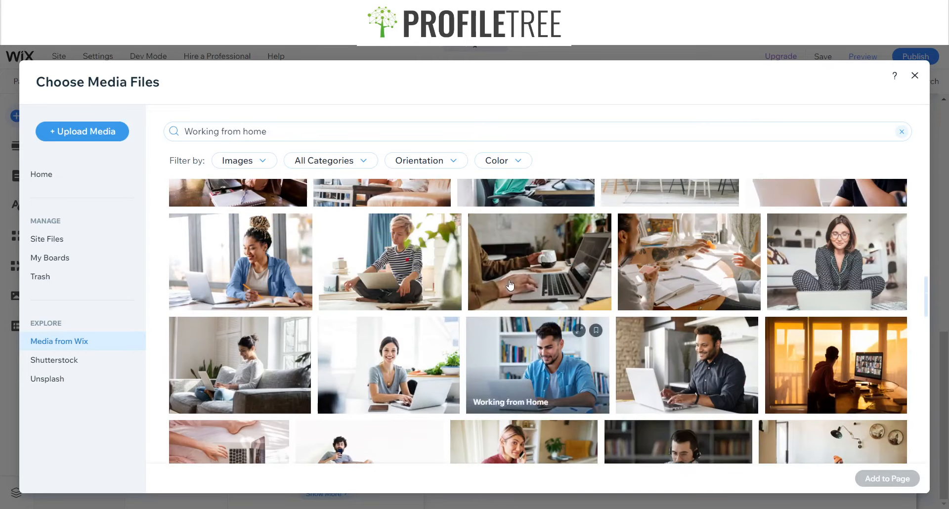
{"action": "left_click", "coordinate": [524, 373]}
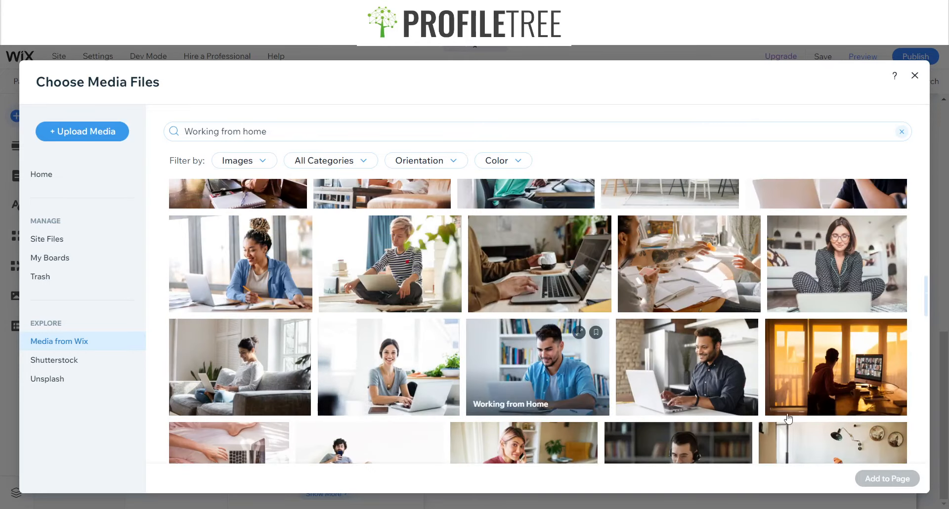
{"action": "left_click", "coordinate": [894, 481]}
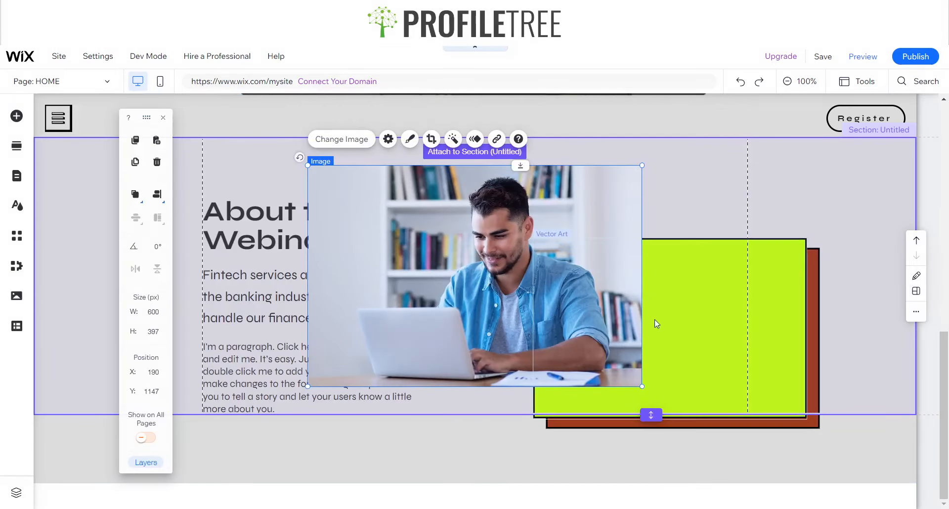
Step: Resize the photo to 325 px high and 492 px wide
{"action": "left_click_drag", "start_coordinate": [167, 343], "coordinate": [174, 346]}
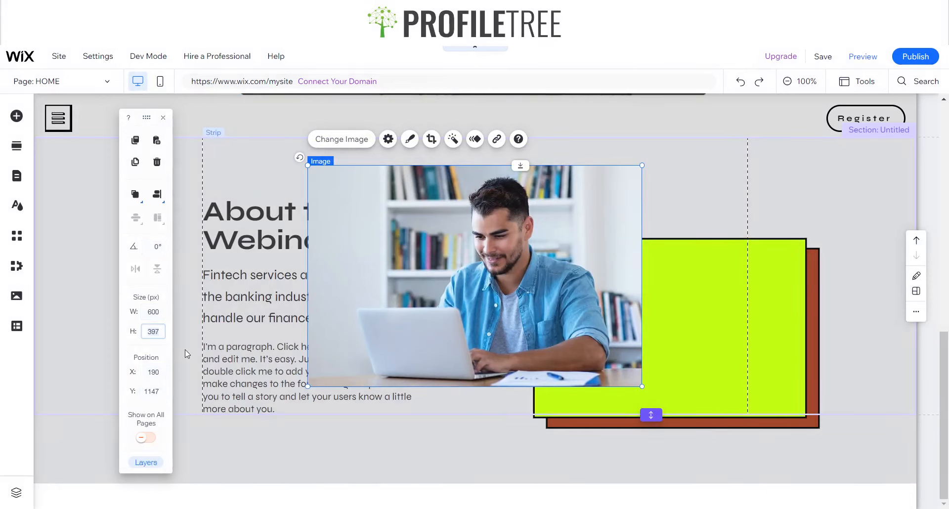
{"action": "type", "text": "325"}
{"action": "key", "text": "Return"}
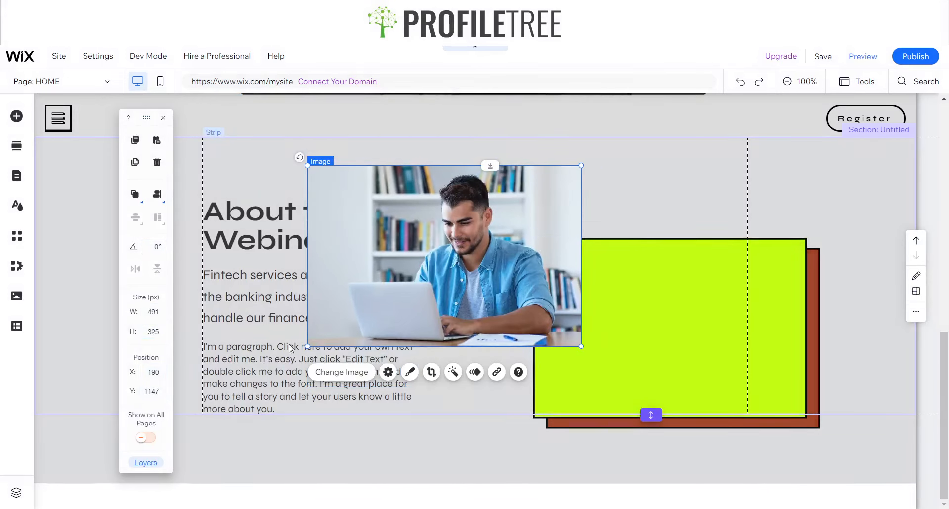
{"action": "left_click", "coordinate": [656, 328]}
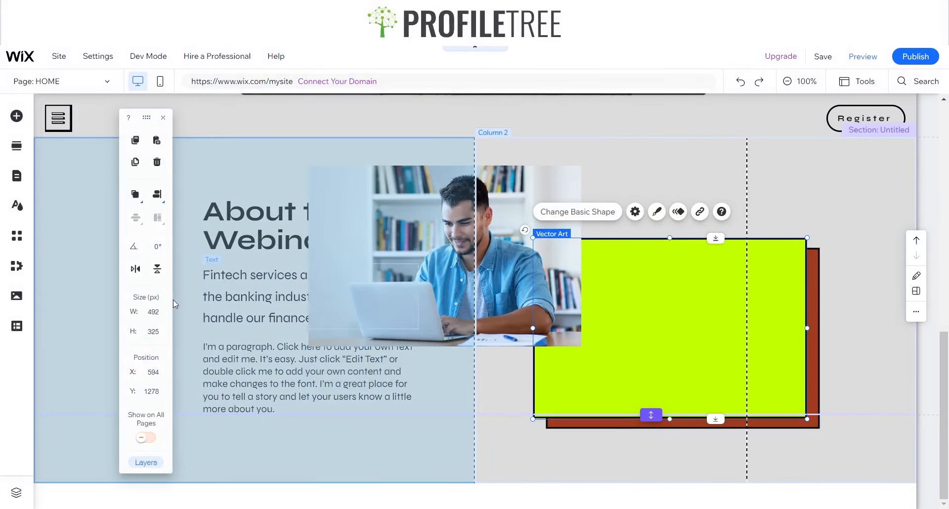
{"action": "left_click", "coordinate": [404, 207]}
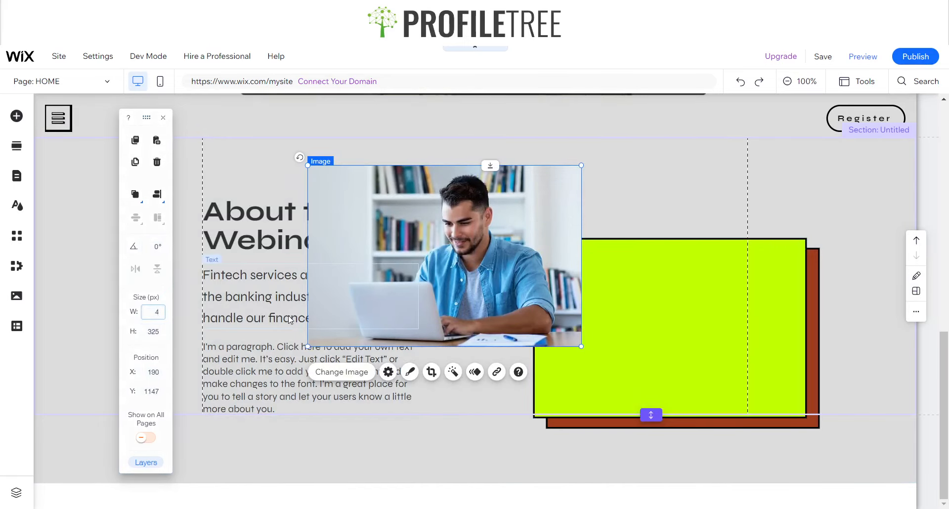
{"action": "key", "text": "Return"}
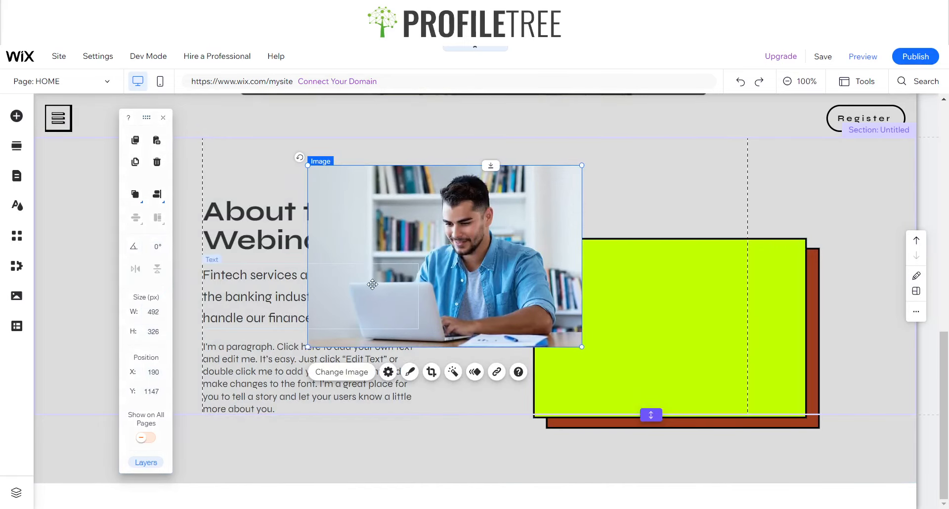
Step: Place the photo over the lime and rust shapes, nudged 2 px left
{"action": "left_click", "coordinate": [596, 199]}
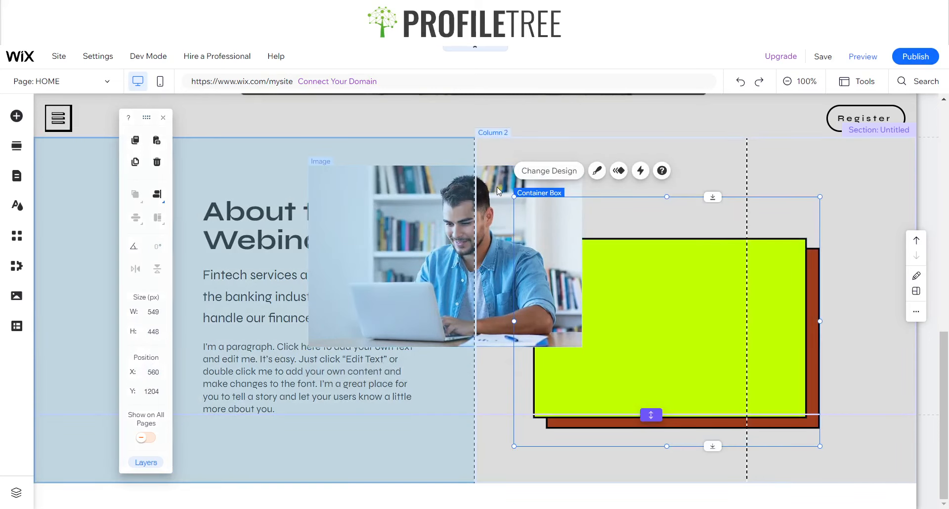
{"action": "left_click_drag", "start_coordinate": [468, 217], "coordinate": [681, 275]}
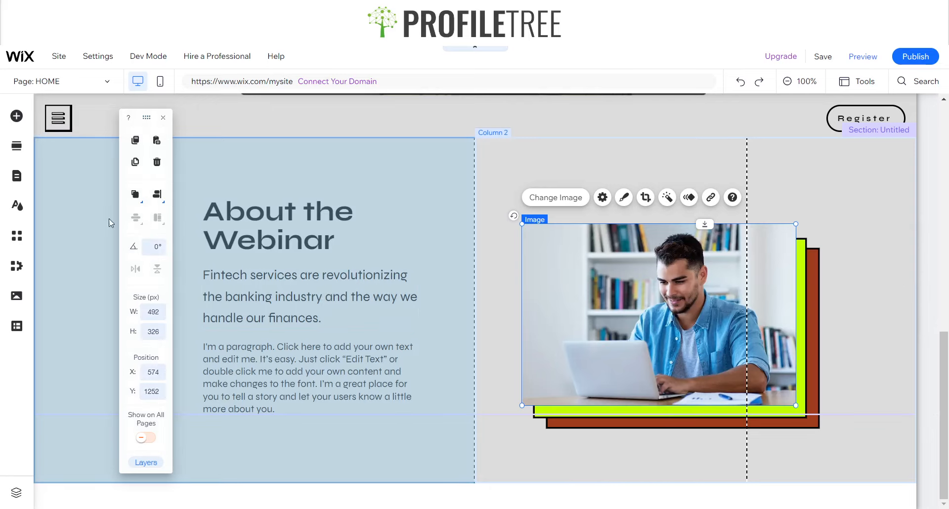
{"action": "key", "text": "Left"}
{"action": "key", "text": "Left"}
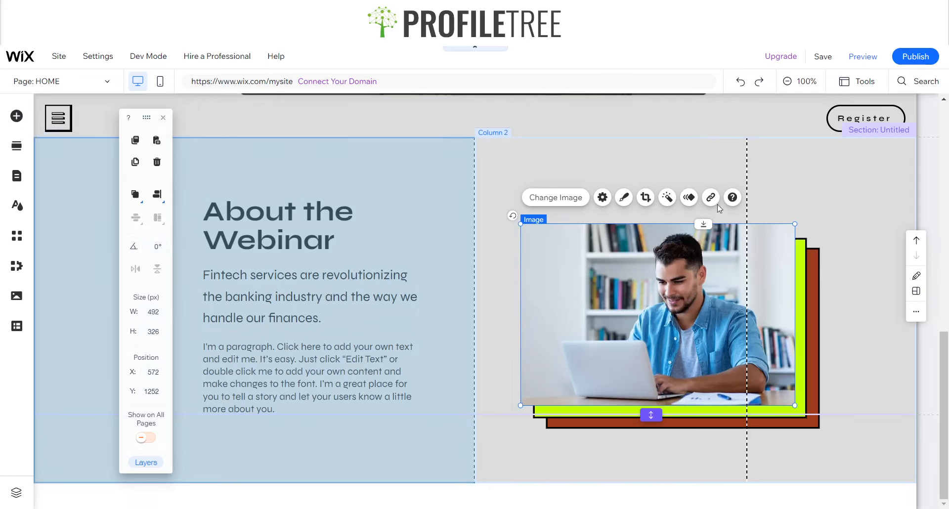
{"action": "left_click", "coordinate": [625, 199]}
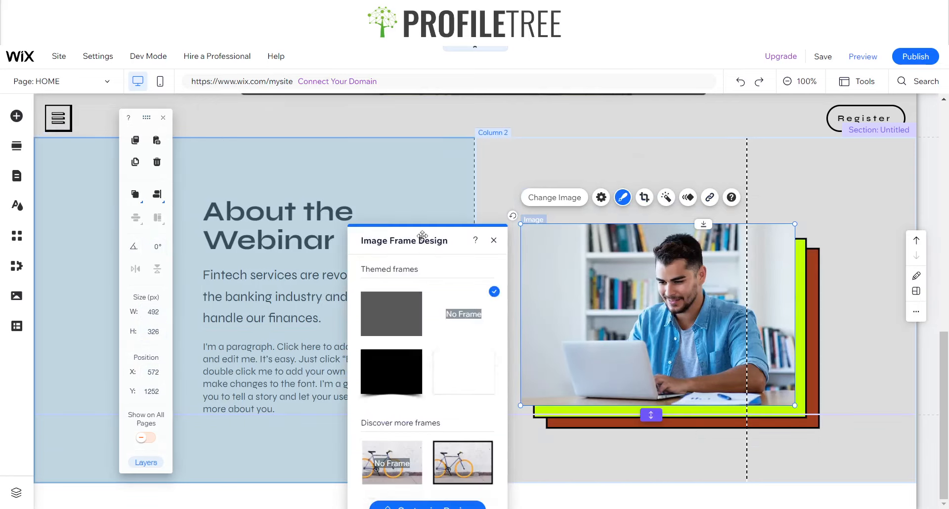
Step: Try several frame presets on the photo, then remove the frame again
{"action": "left_click_drag", "start_coordinate": [420, 239], "coordinate": [417, 160]}
{"action": "left_click", "coordinate": [459, 376]}
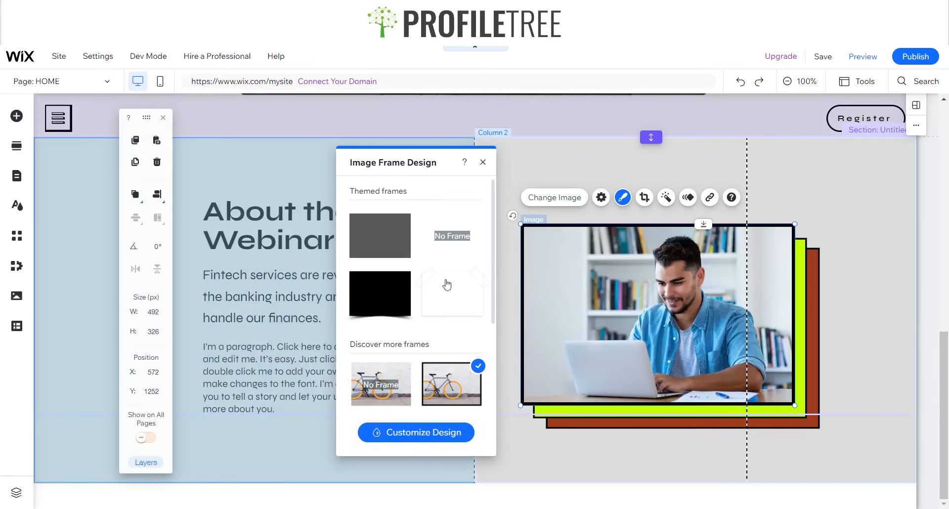
{"action": "scroll", "coordinate": [424, 418], "scroll_direction": "down", "scroll_amount": 1}
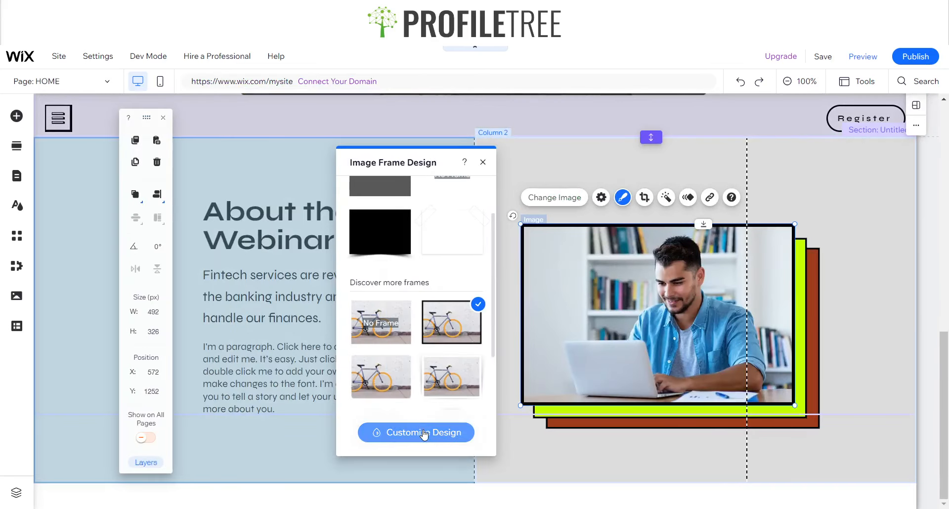
{"action": "left_click", "coordinate": [426, 434]}
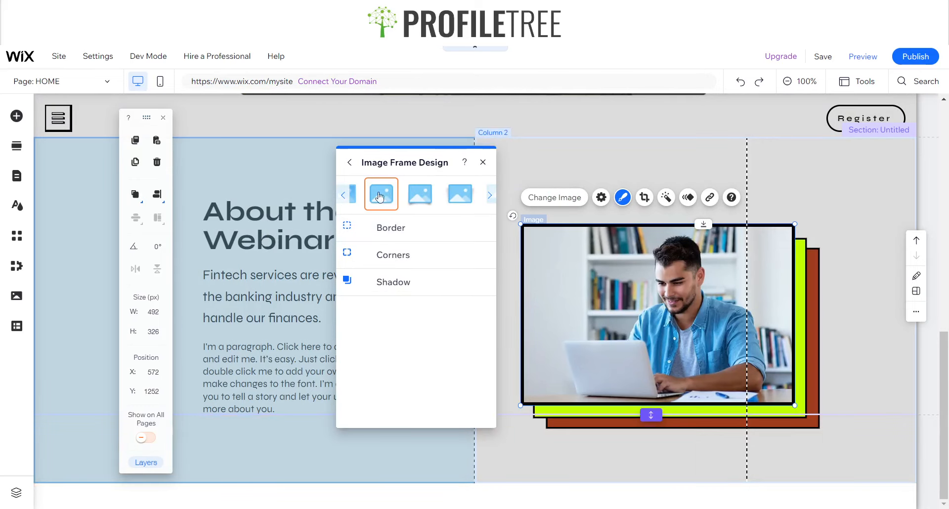
{"action": "left_click", "coordinate": [343, 195]}
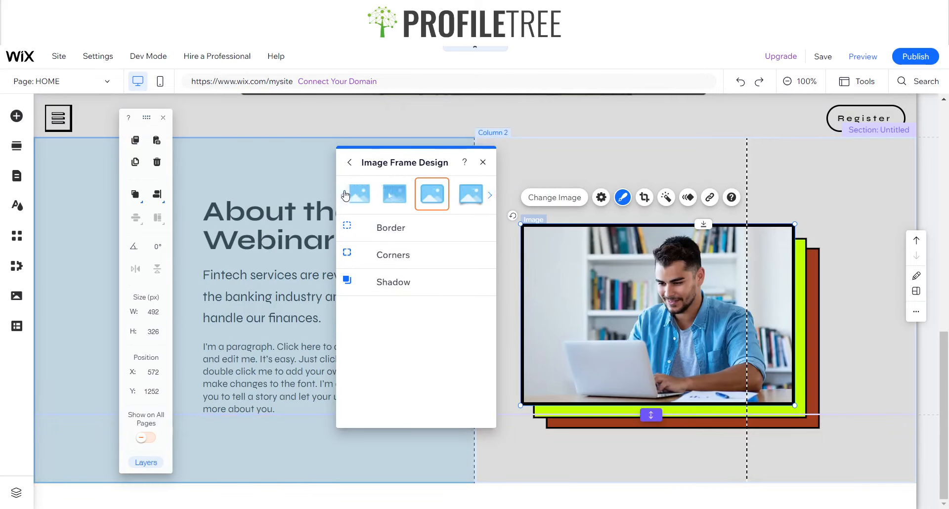
{"action": "left_click", "coordinate": [350, 163]}
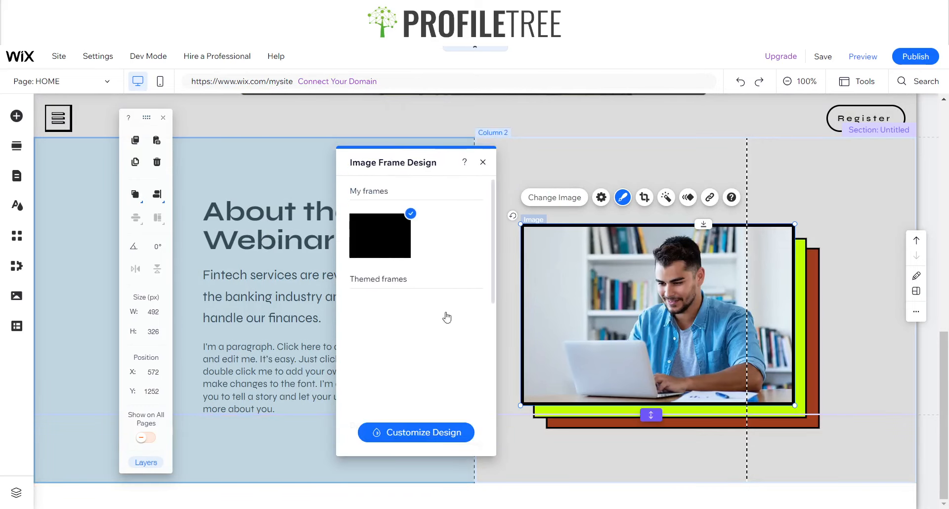
{"action": "scroll", "coordinate": [438, 309], "scroll_direction": "down", "scroll_amount": 2}
{"action": "scroll", "coordinate": [420, 289], "scroll_direction": "up", "scroll_amount": 2}
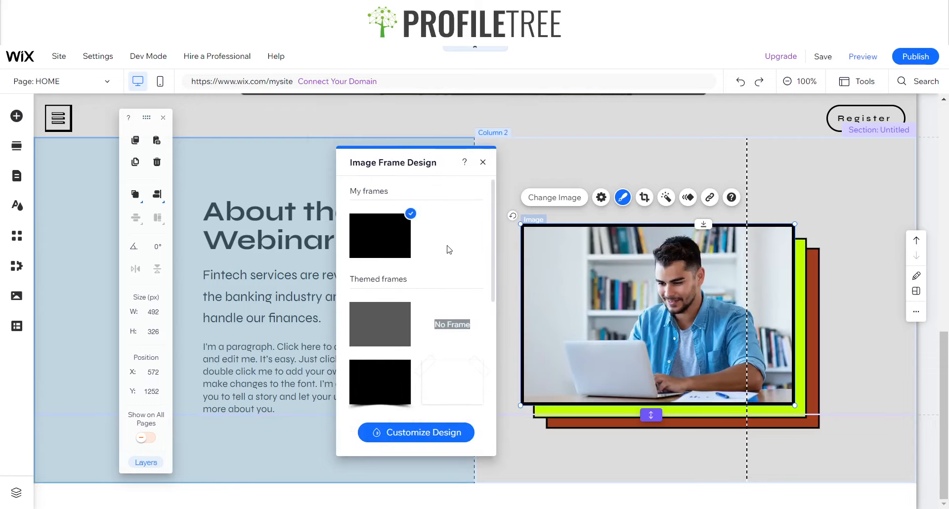
{"action": "left_click", "coordinate": [453, 334]}
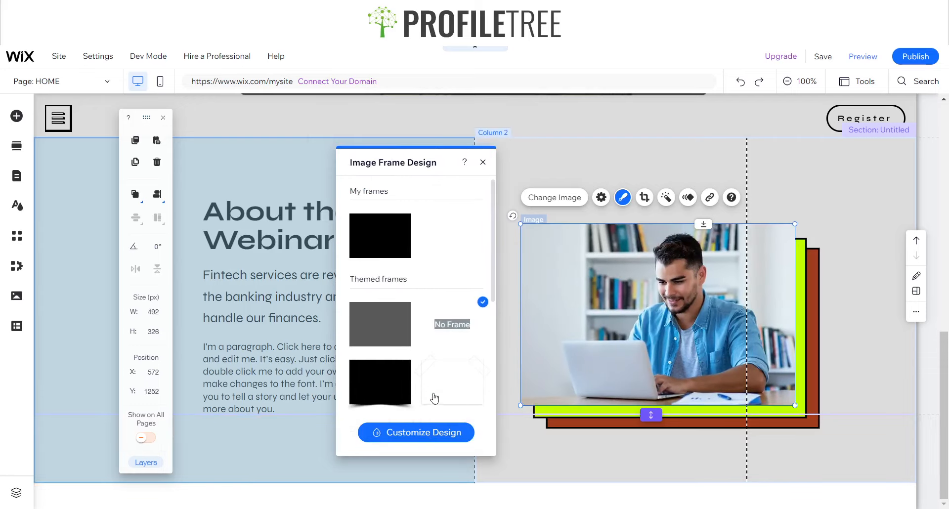
Step: Apply the second bordered frame preset with a black 3 px border
{"action": "left_click", "coordinate": [428, 433]}
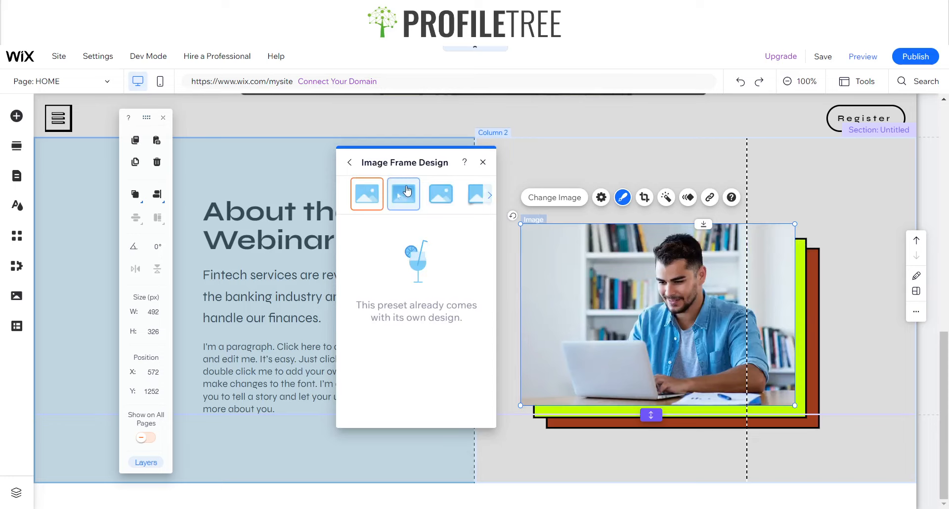
{"action": "left_click", "coordinate": [406, 191]}
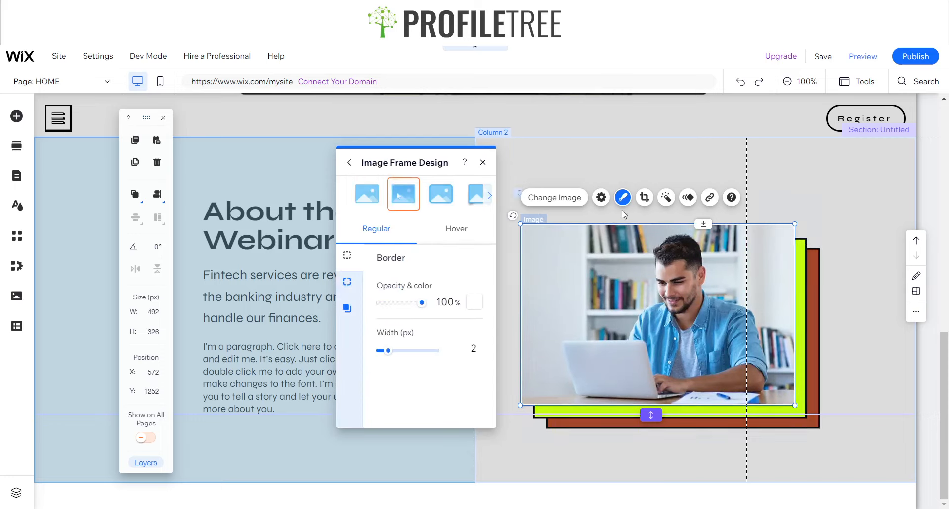
{"action": "left_click", "coordinate": [475, 302]}
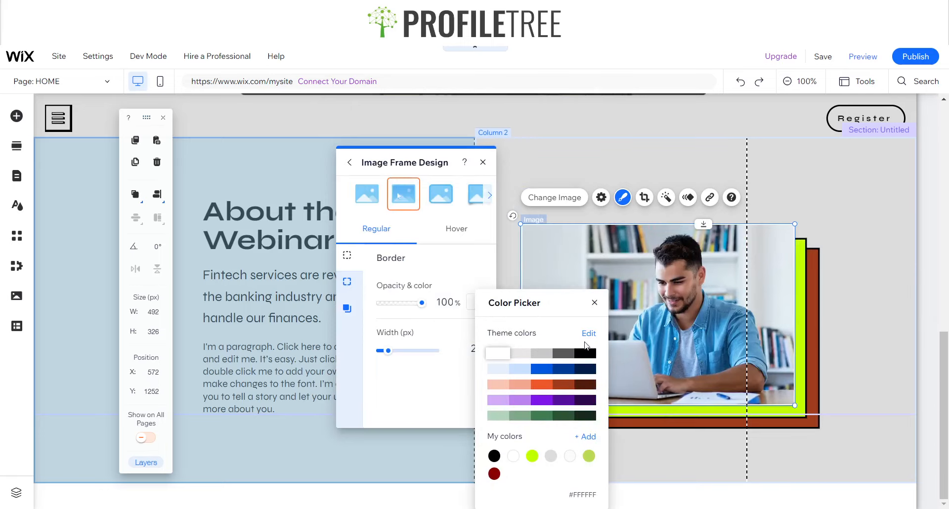
{"action": "left_click", "coordinate": [586, 352]}
{"action": "left_click", "coordinate": [595, 302]}
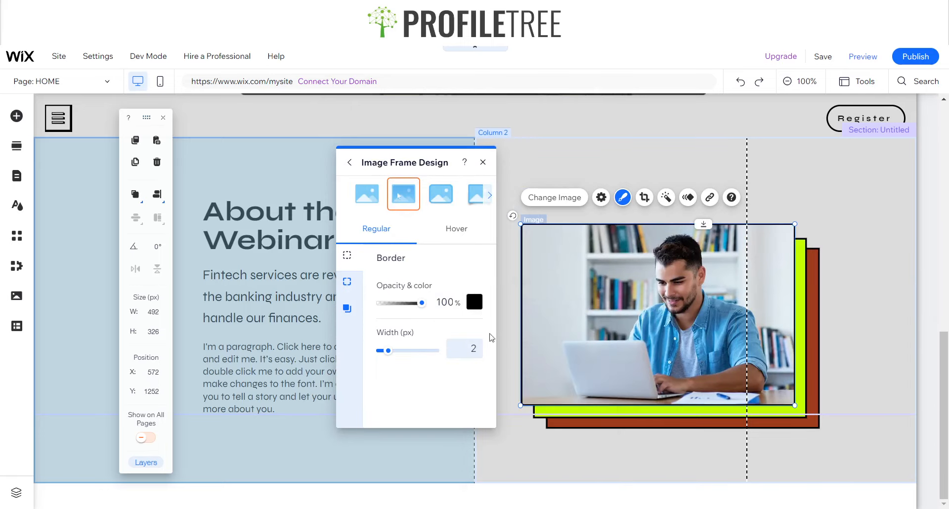
{"action": "left_click", "coordinate": [477, 349]}
{"action": "type", "text": "3"}
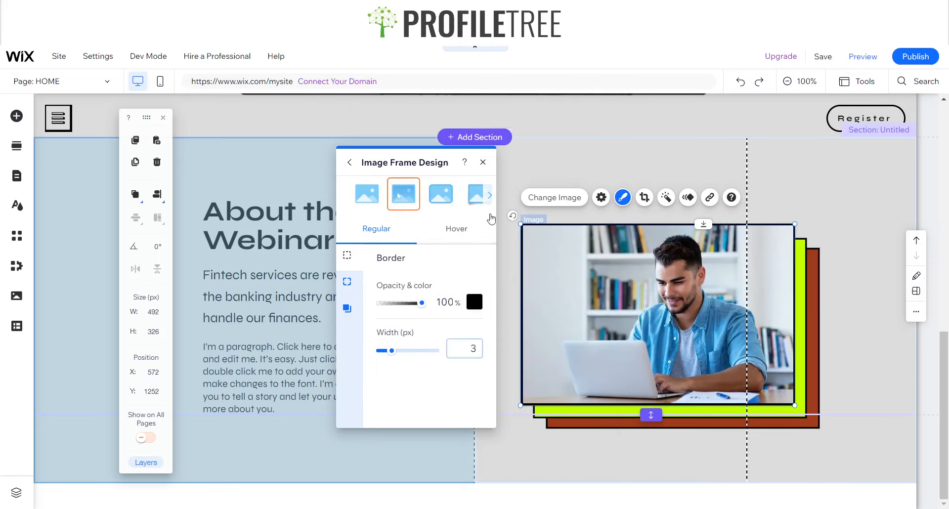
{"action": "left_click", "coordinate": [483, 163]}
{"action": "left_click", "coordinate": [841, 339]}
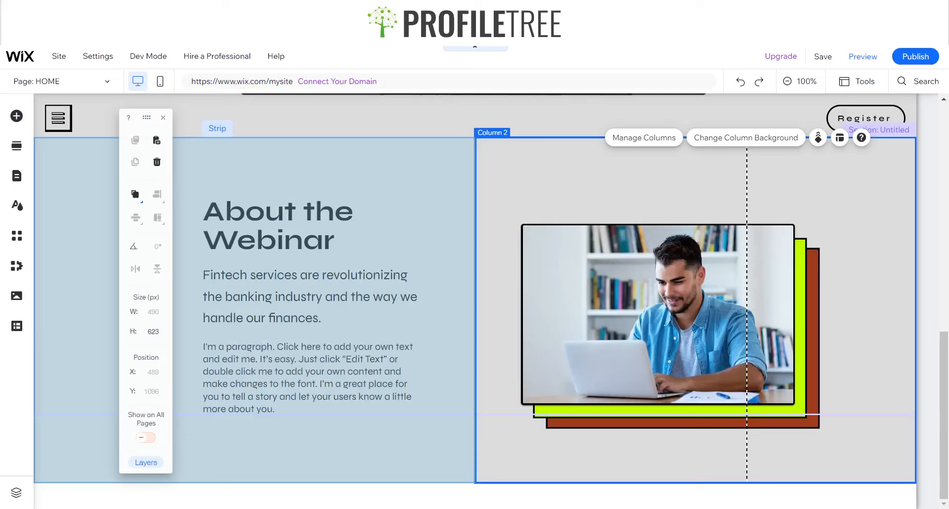
Step: Bring the lime shape behind the photo forward in the stacking order
{"action": "left_click", "coordinate": [799, 394]}
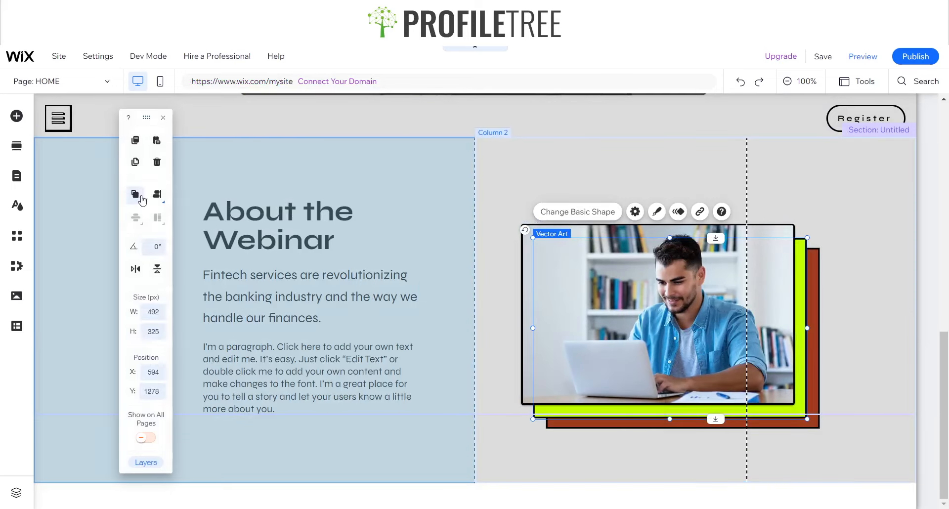
{"action": "mouse_move", "coordinate": [135, 195]}
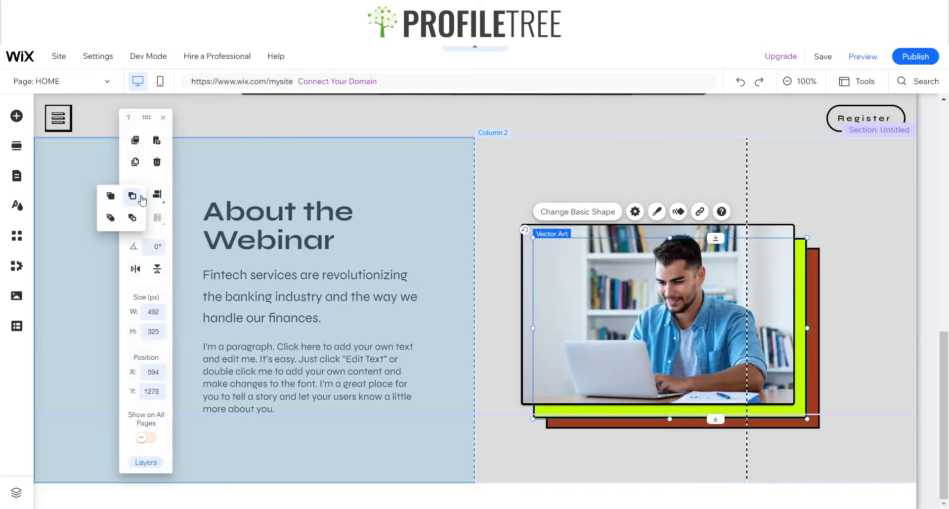
{"action": "left_click", "coordinate": [114, 200]}
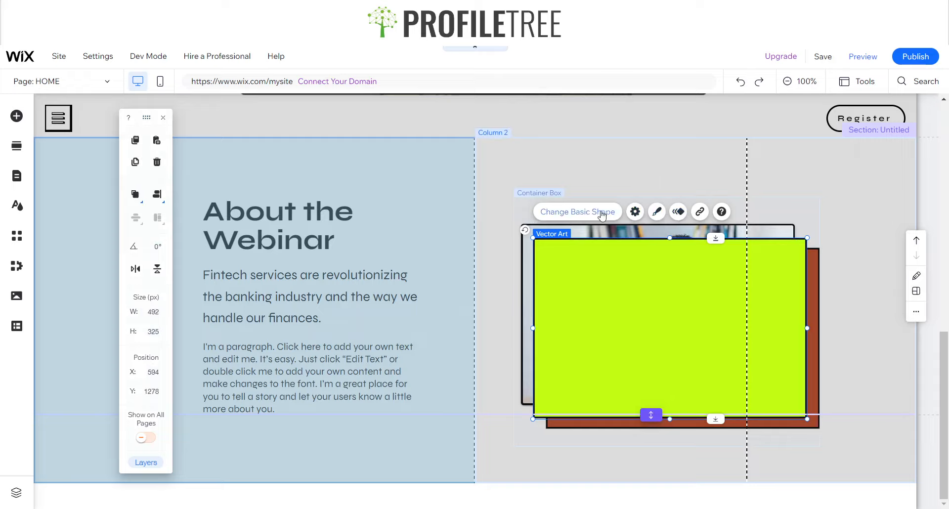
Step: Add a hover interaction to the photo group that shifts the lime shape to X -10, Y -9, then preview it
{"action": "left_click", "coordinate": [738, 204]}
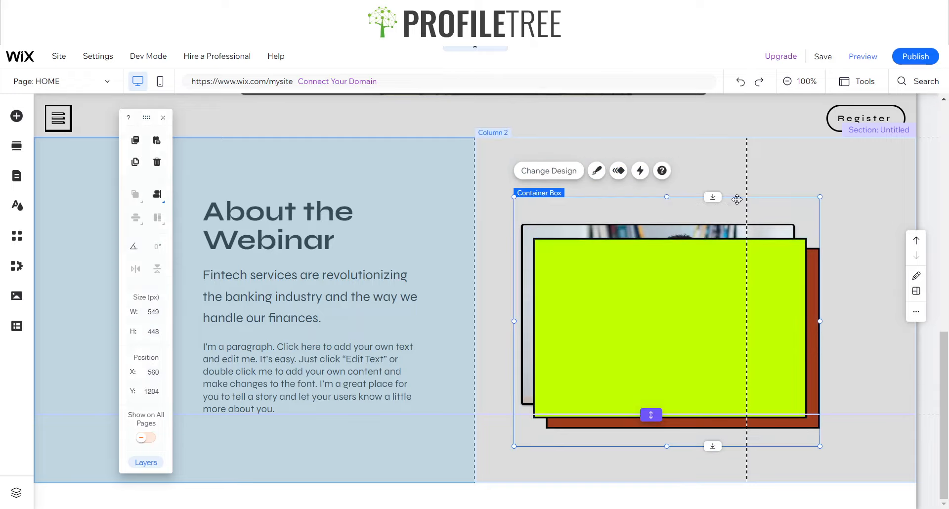
{"action": "left_click", "coordinate": [641, 172]}
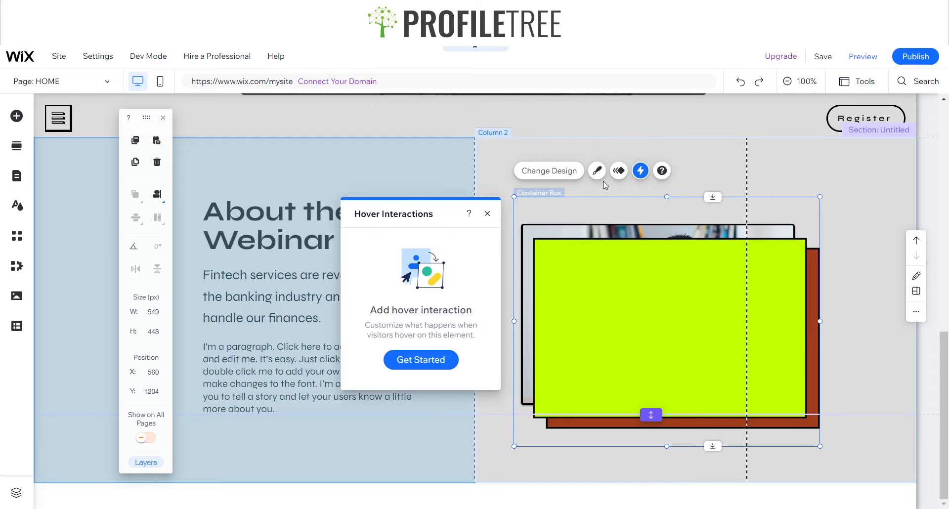
{"action": "left_click", "coordinate": [426, 361]}
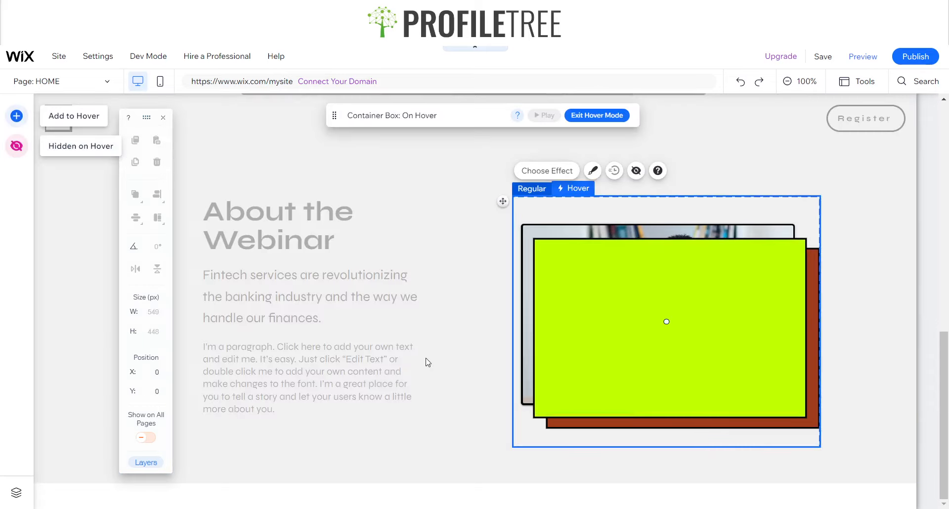
{"action": "left_click", "coordinate": [666, 321]}
{"action": "left_click_drag", "start_coordinate": [666, 320], "coordinate": [693, 346]}
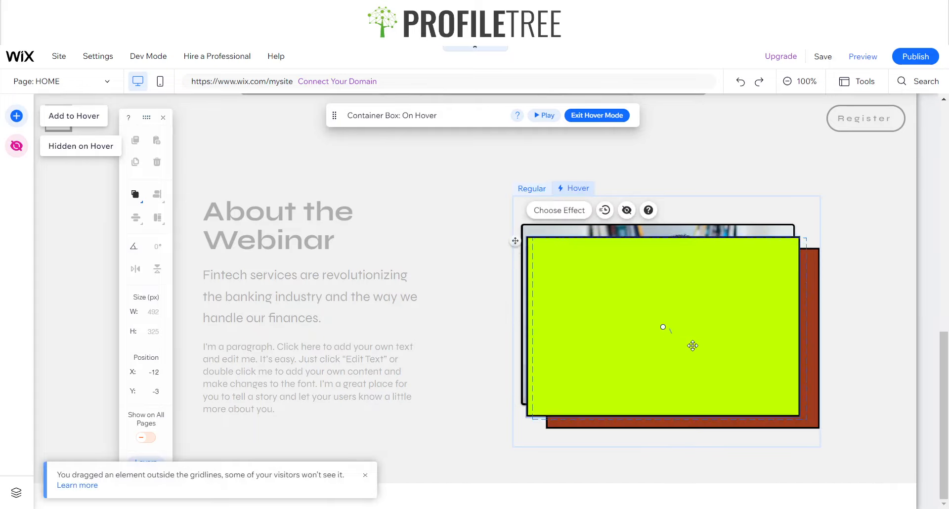
{"action": "key", "text": "ctrl+z"}
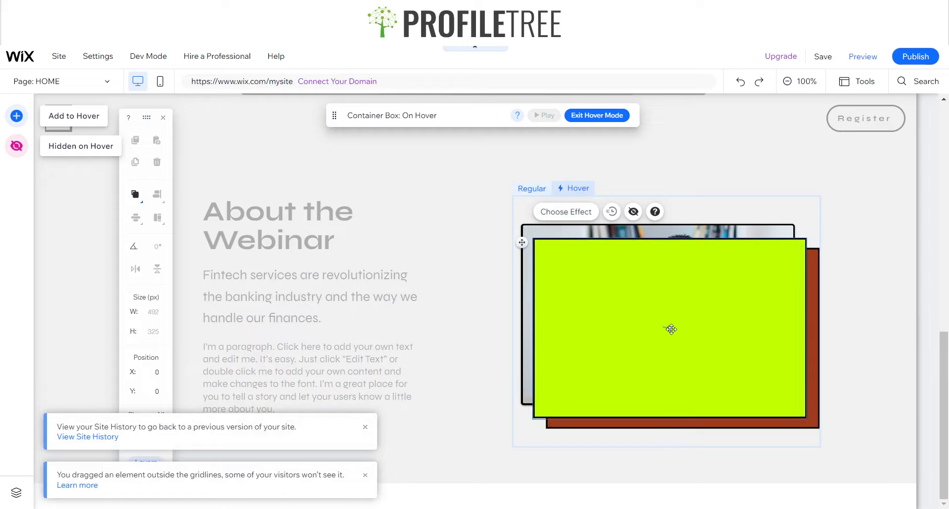
{"action": "left_click_drag", "start_coordinate": [671, 330], "coordinate": [666, 326]}
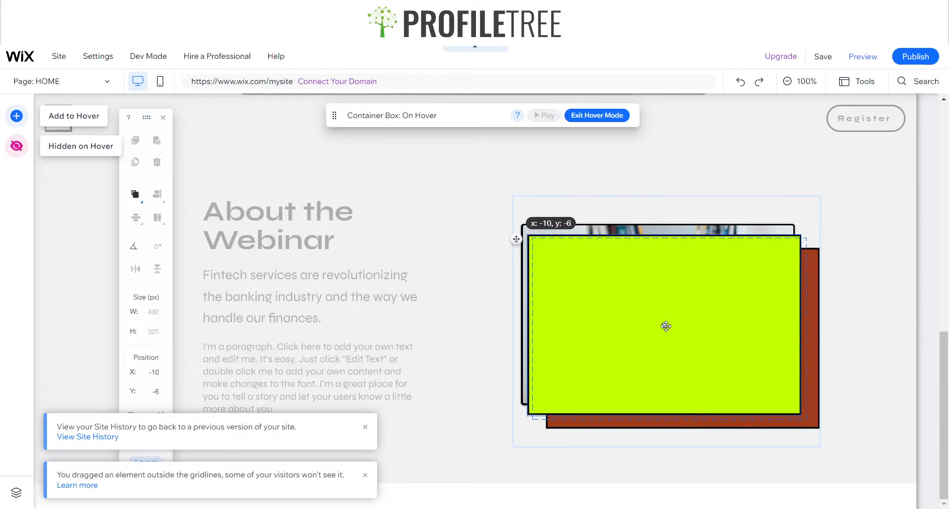
{"action": "left_click_drag", "start_coordinate": [666, 326], "coordinate": [669, 324]}
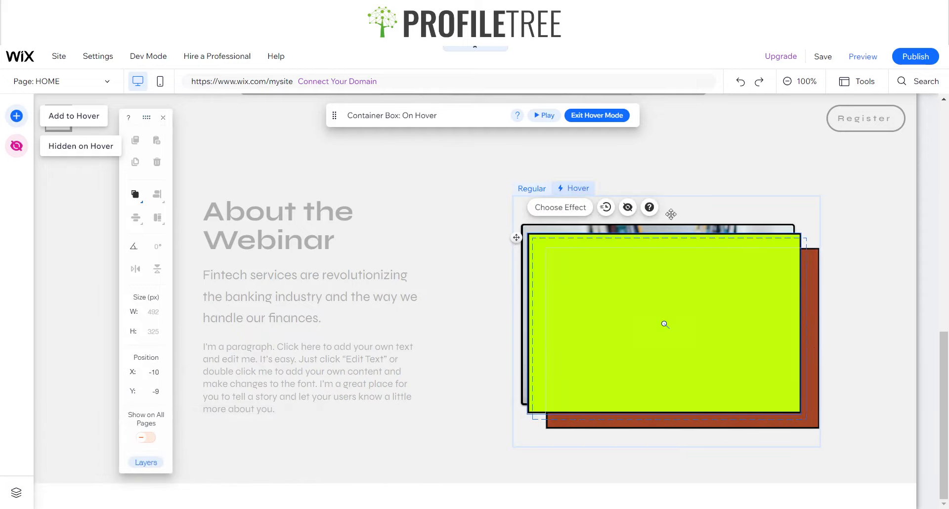
{"action": "left_click", "coordinate": [544, 117]}
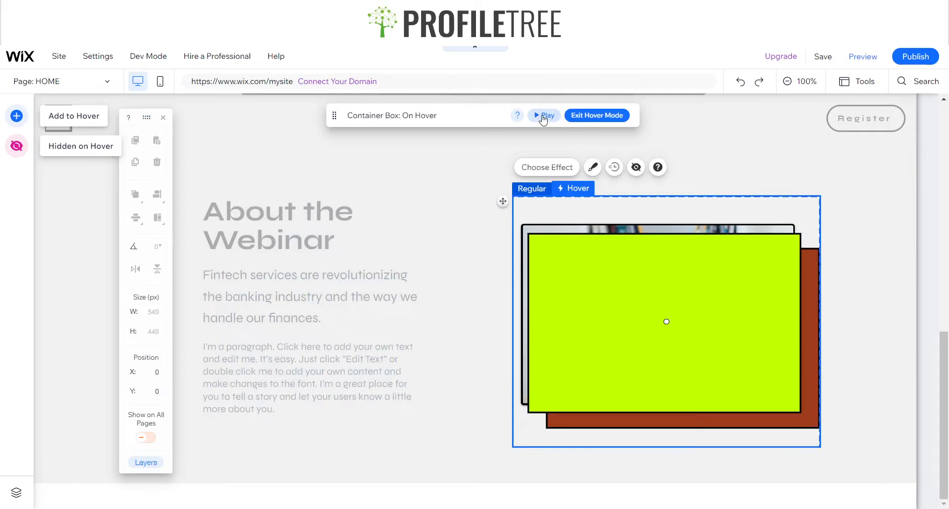
{"action": "left_click", "coordinate": [544, 118]}
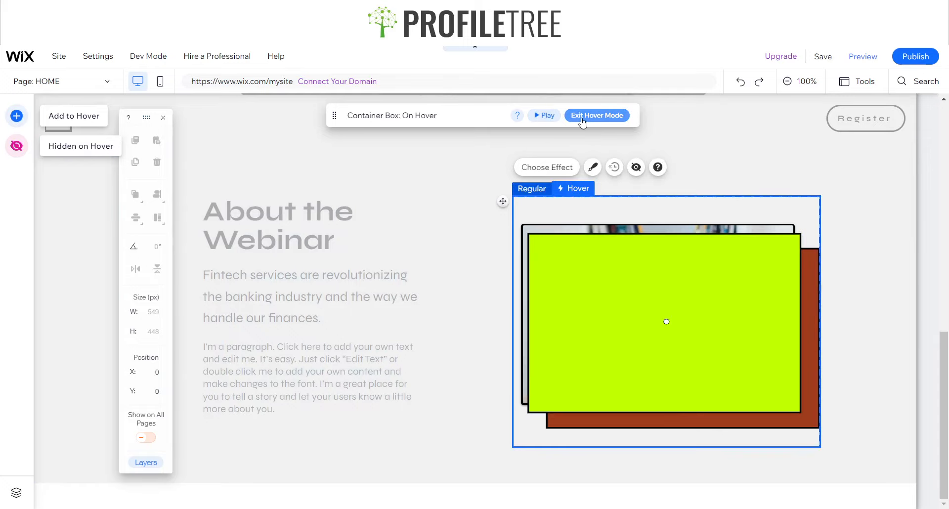
Step: Leave hover mode and send the lime shape behind the photo
{"action": "left_click", "coordinate": [534, 188]}
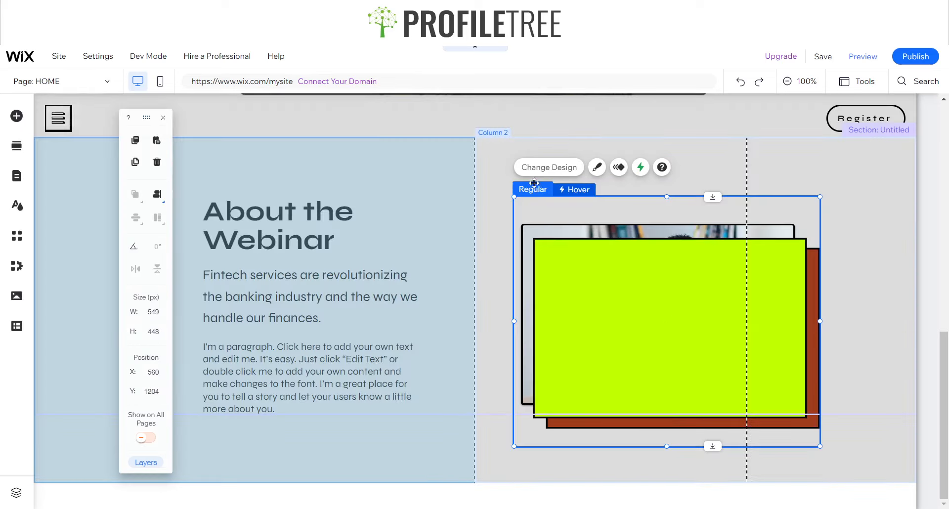
{"action": "left_click", "coordinate": [814, 395]}
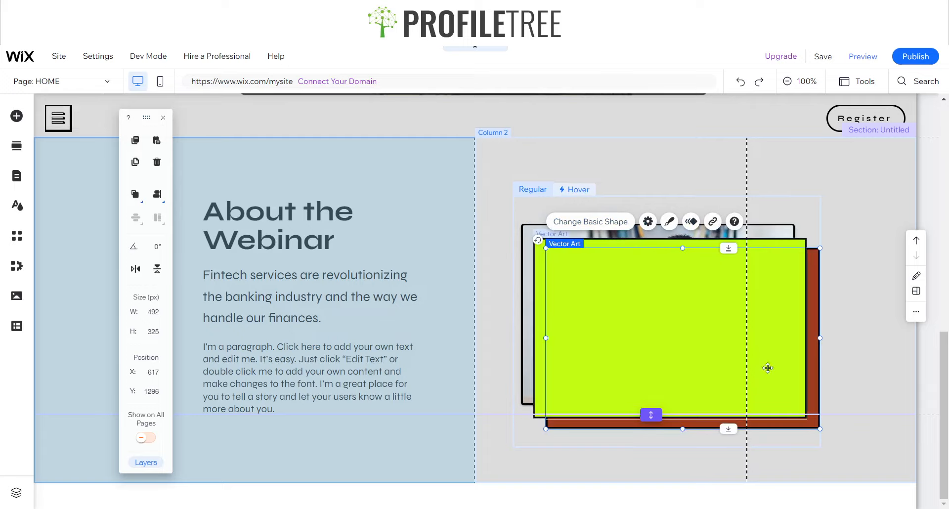
{"action": "left_click", "coordinate": [663, 285]}
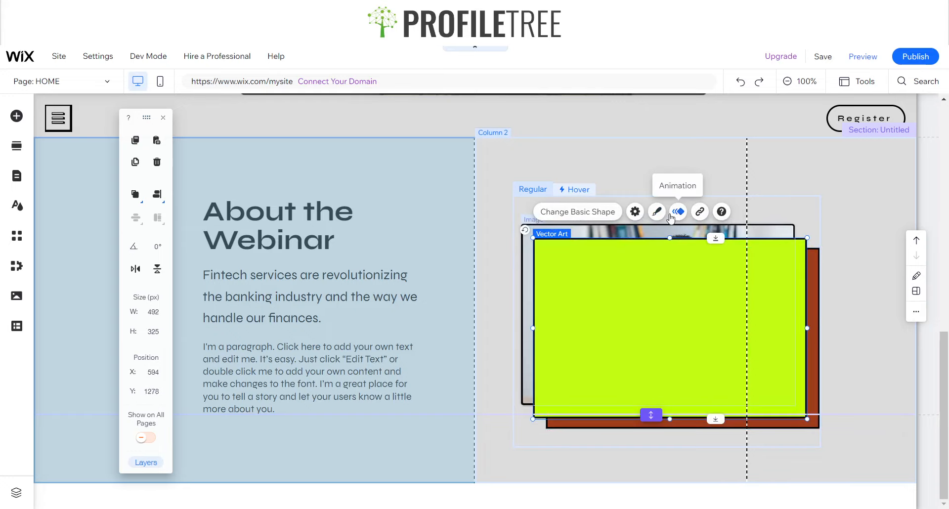
{"action": "mouse_move", "coordinate": [136, 195]}
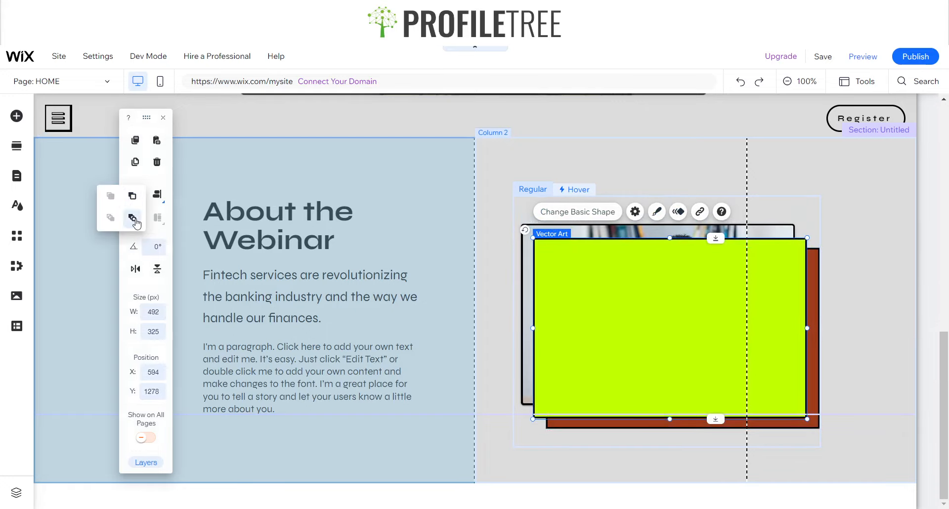
{"action": "left_click", "coordinate": [132, 198]}
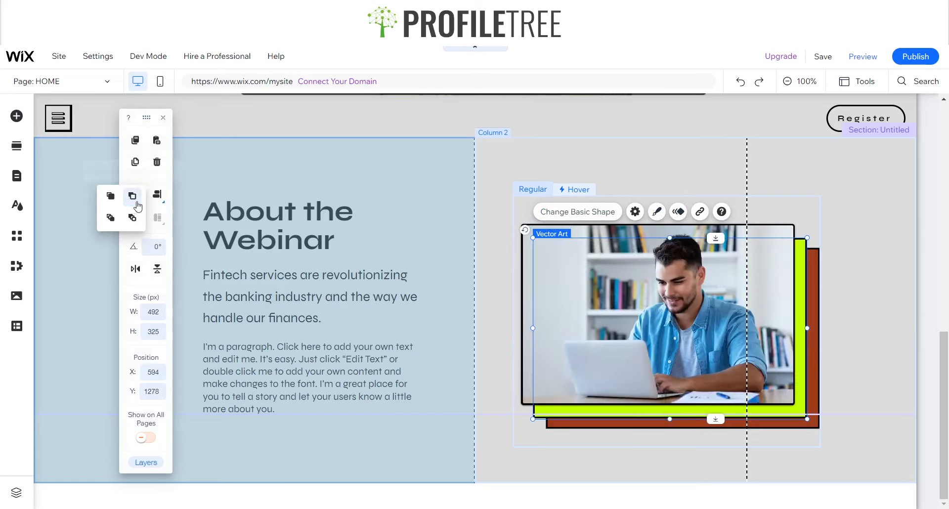
Step: Bring the rust shape above the lime shape and the photo, then select the photo group
{"action": "left_click", "coordinate": [816, 381]}
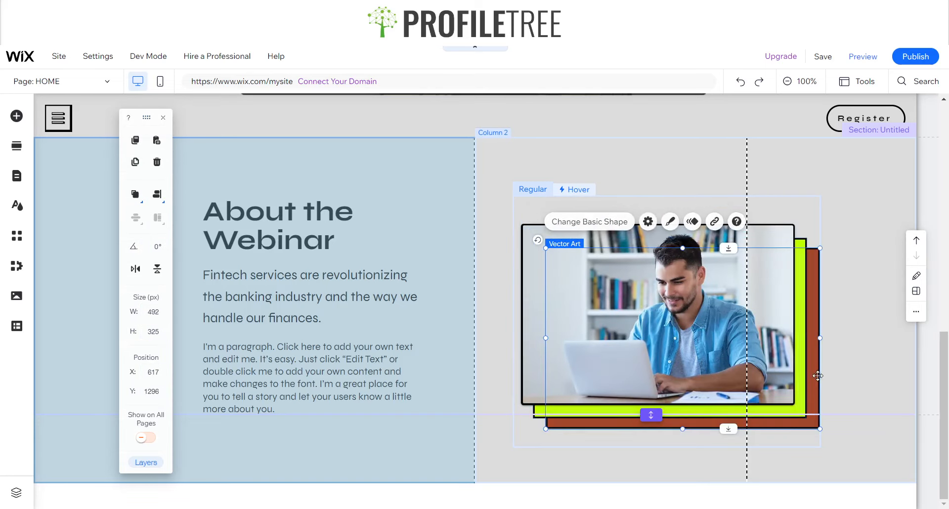
{"action": "left_click", "coordinate": [137, 197]}
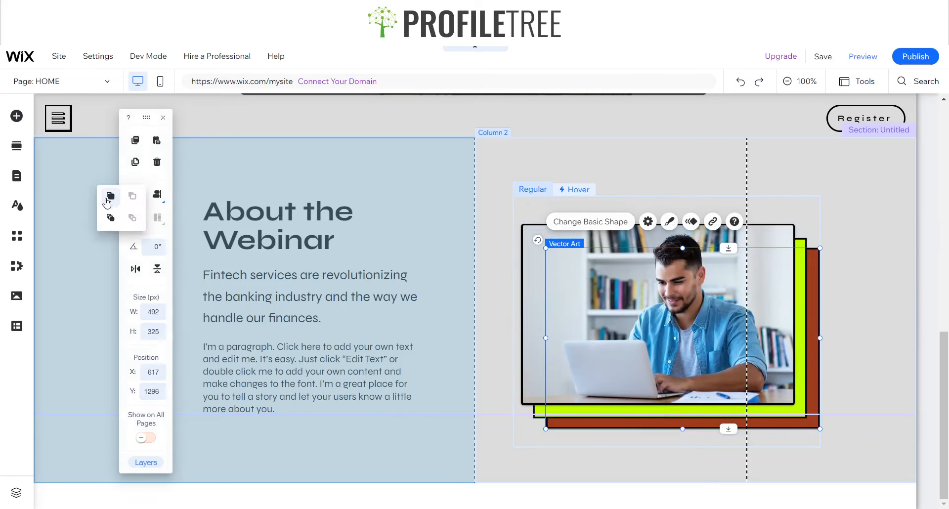
{"action": "left_click", "coordinate": [107, 198]}
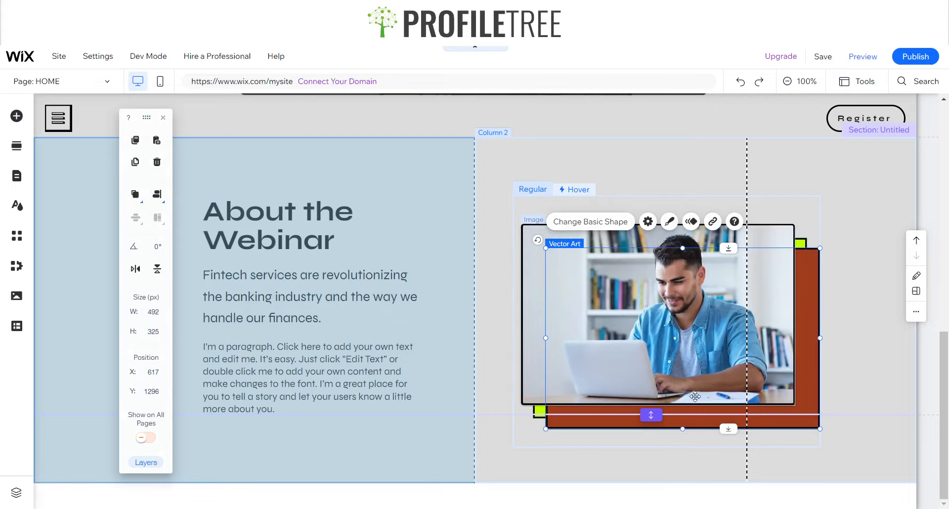
{"action": "left_click", "coordinate": [135, 194]}
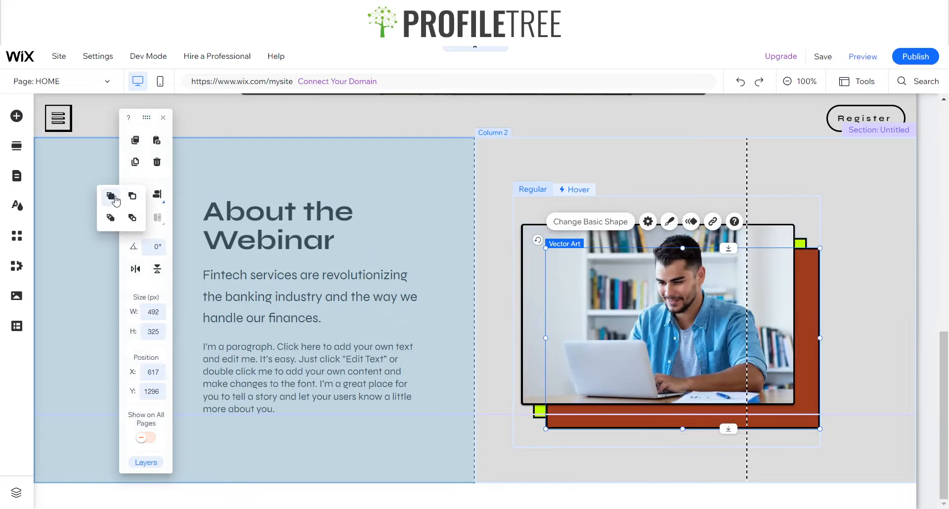
{"action": "left_click", "coordinate": [111, 196]}
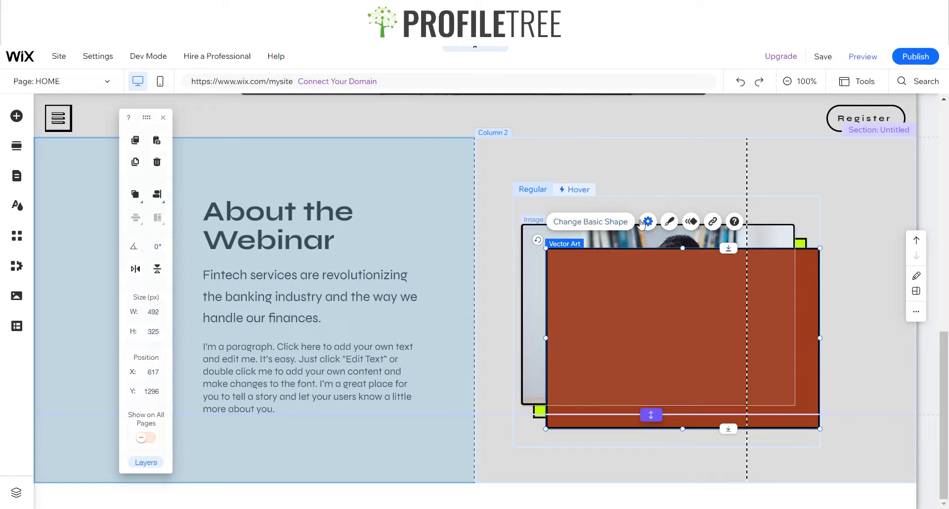
{"action": "left_click", "coordinate": [579, 187]}
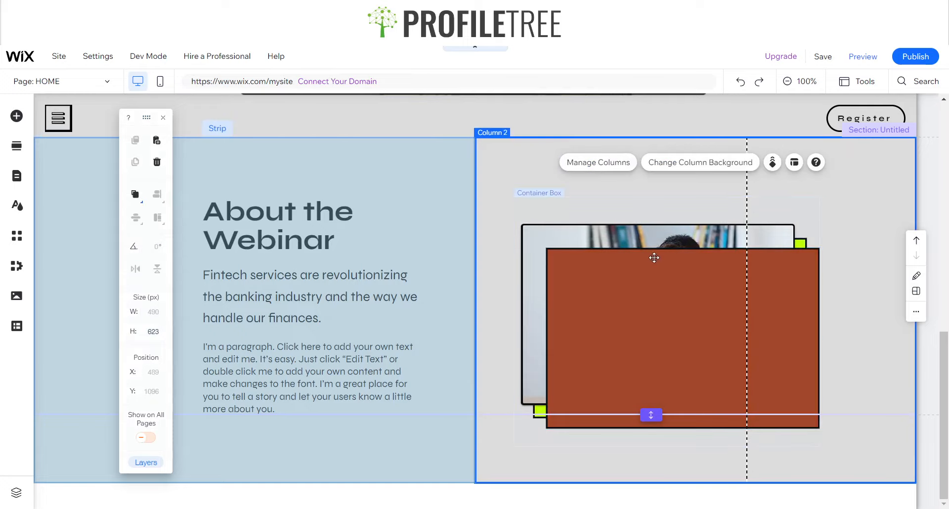
{"action": "left_click", "coordinate": [643, 260]}
Step: In the group's hover state, shift the rust shape slightly up and left and preview the effect
{"action": "left_click", "coordinate": [574, 193]}
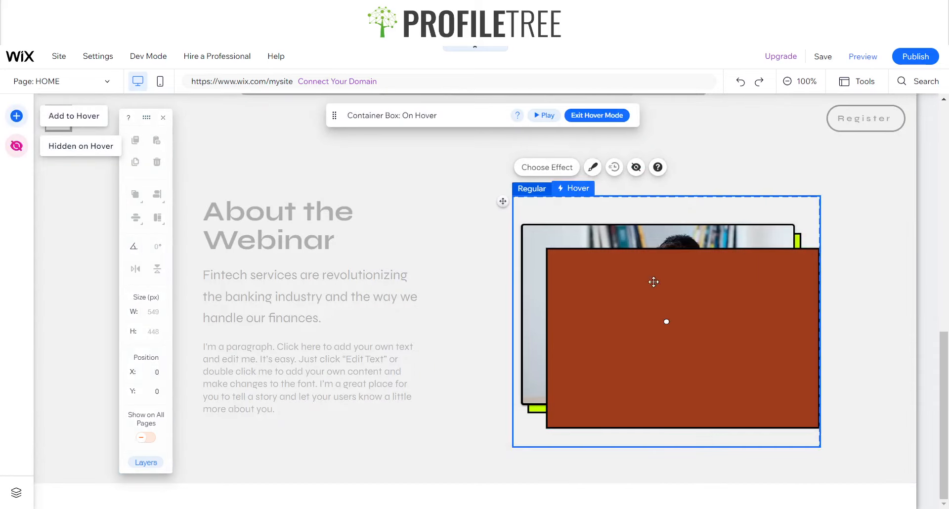
{"action": "left_click_drag", "start_coordinate": [666, 319], "coordinate": [656, 313]}
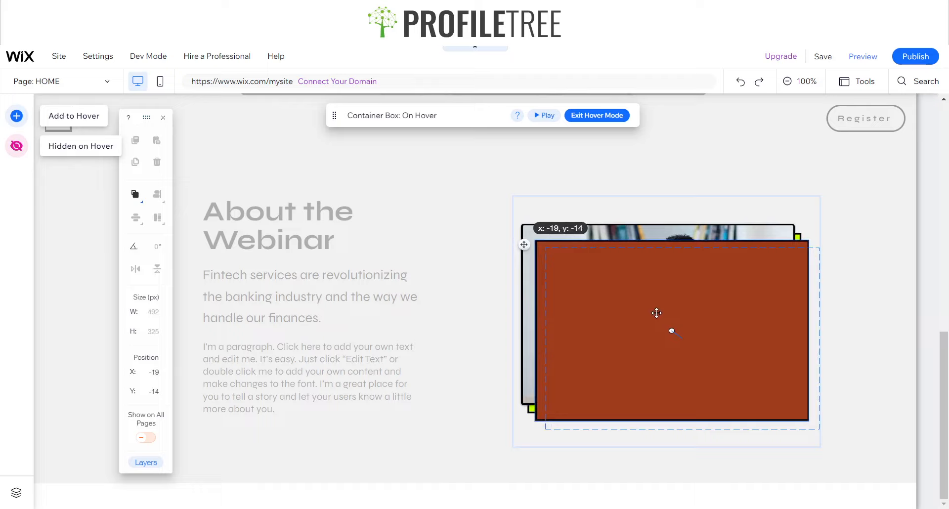
{"action": "left_click_drag", "start_coordinate": [657, 313], "coordinate": [656, 313]}
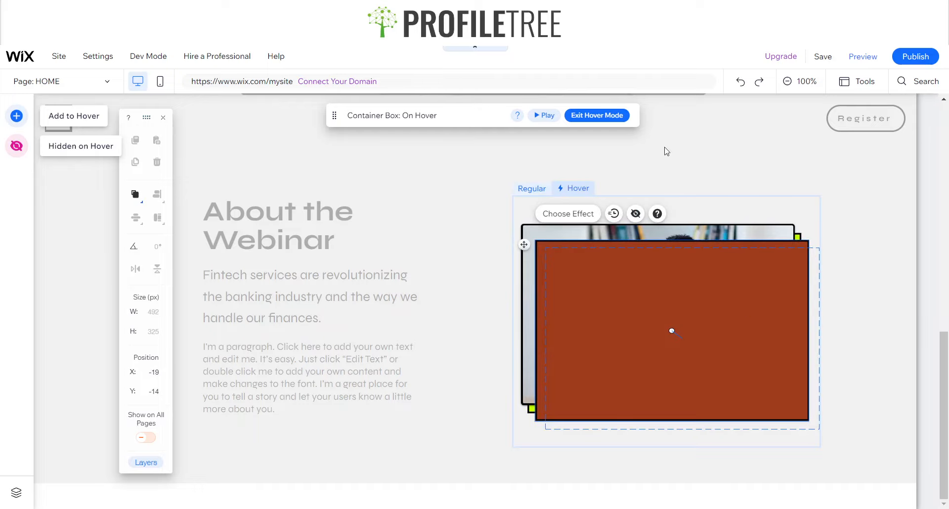
{"action": "left_click", "coordinate": [547, 116]}
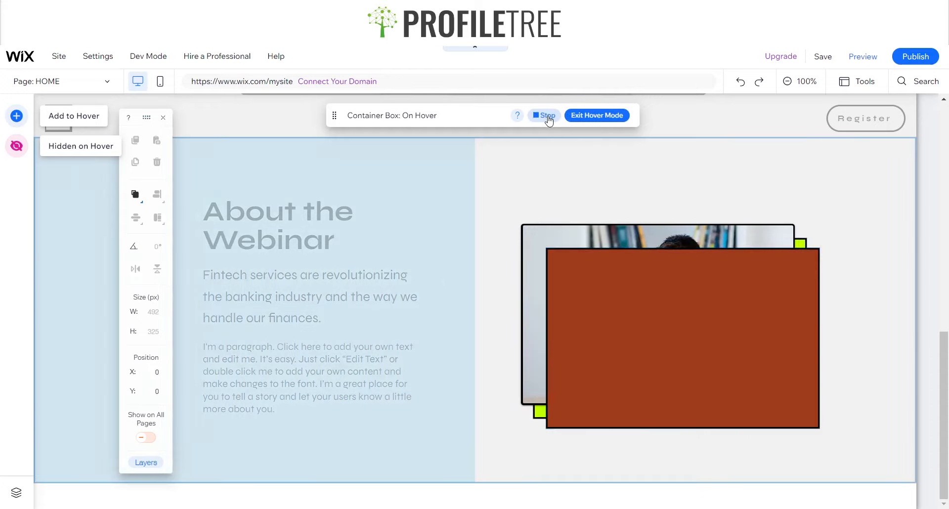
{"action": "left_click", "coordinate": [547, 117]}
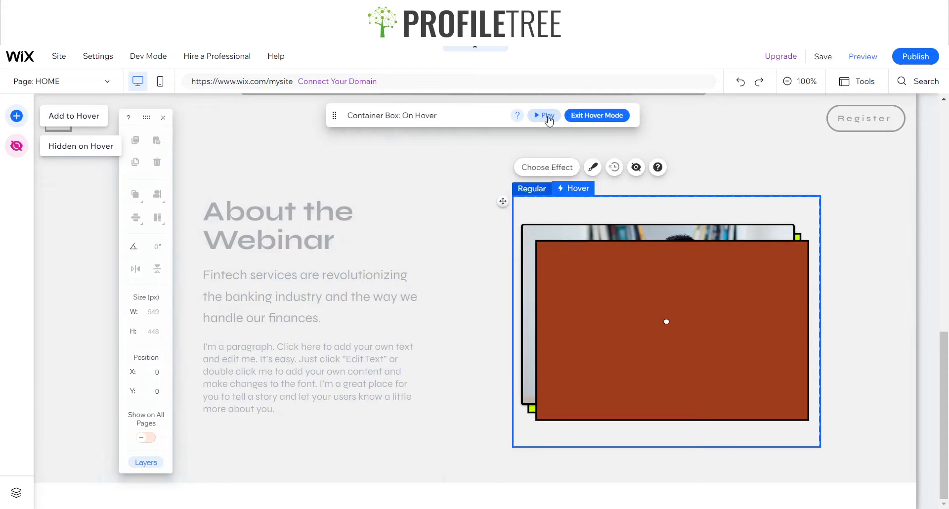
{"action": "left_click", "coordinate": [548, 118]}
{"action": "left_click", "coordinate": [548, 117]}
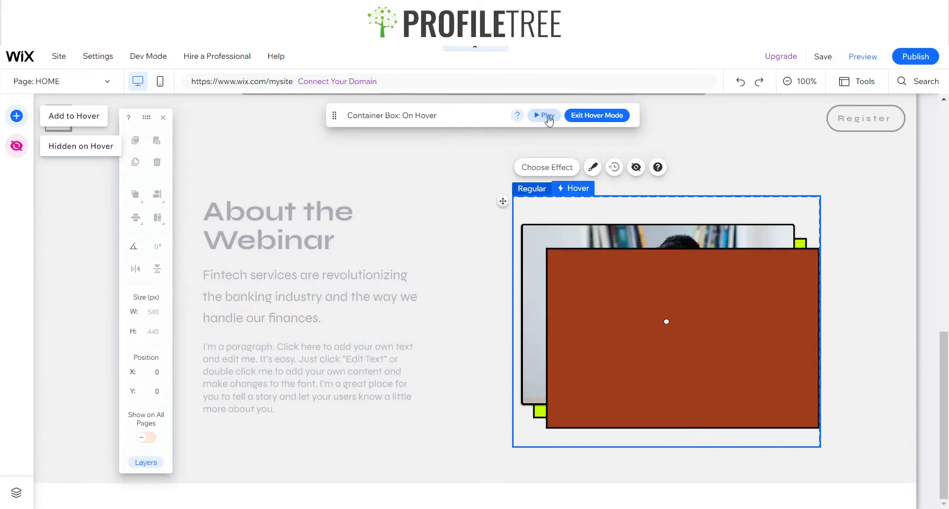
{"action": "left_click", "coordinate": [547, 117]}
{"action": "left_click", "coordinate": [548, 117]}
{"action": "left_click", "coordinate": [549, 118]}
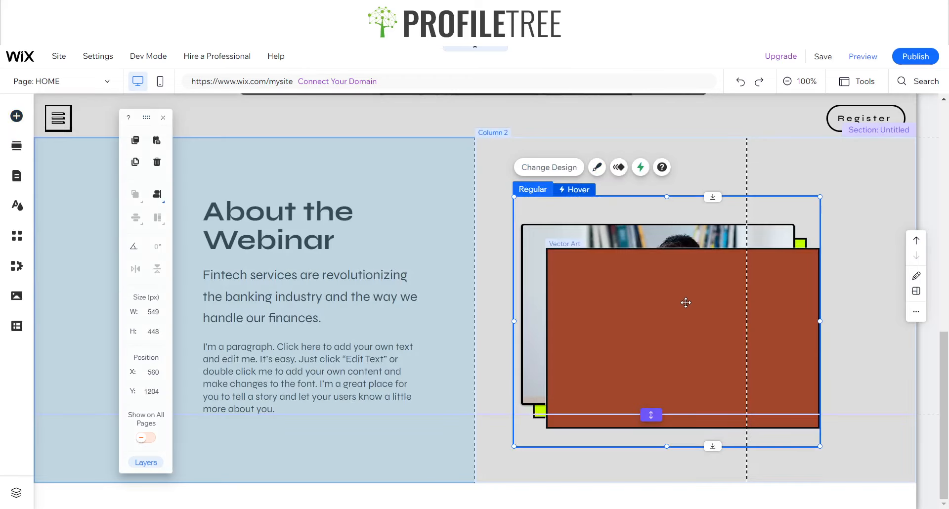
Step: Return to the regular state and send the rust shape to the back behind the photo
{"action": "left_click", "coordinate": [621, 290]}
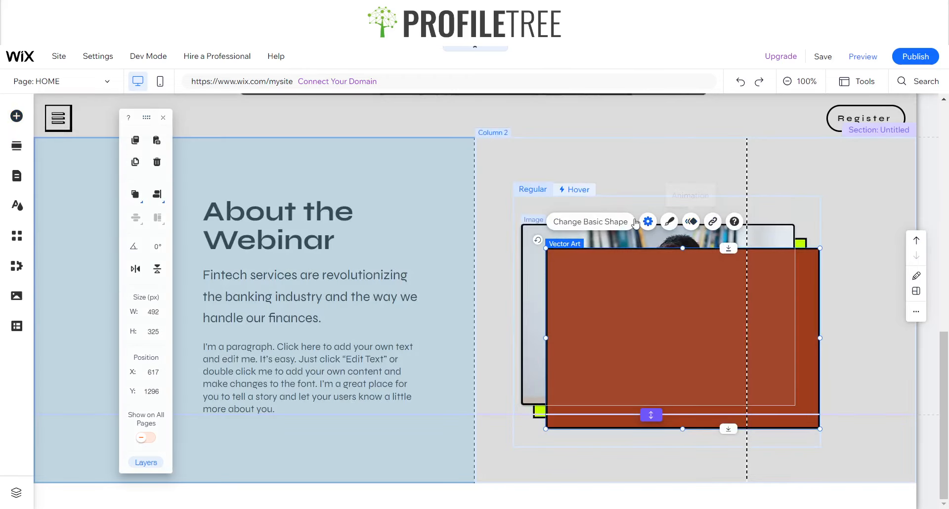
{"action": "mouse_move", "coordinate": [135, 195]}
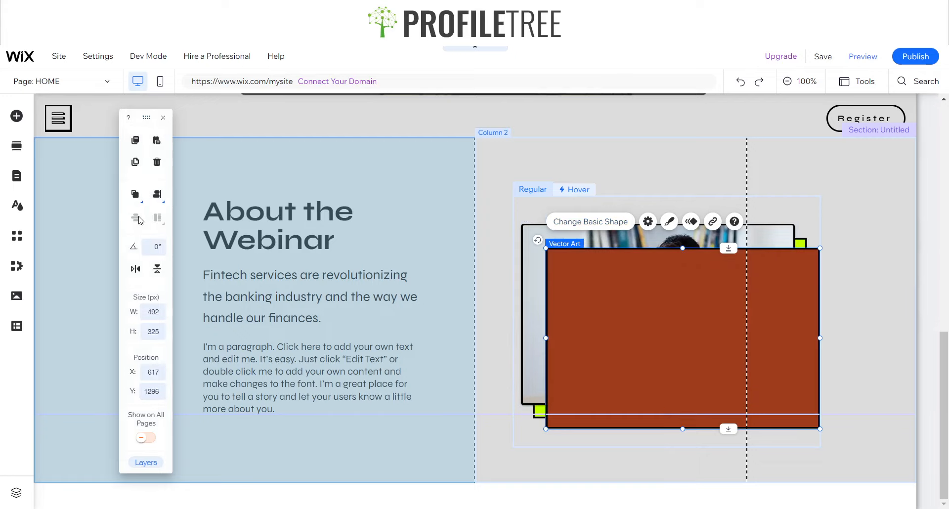
{"action": "left_click", "coordinate": [132, 220]}
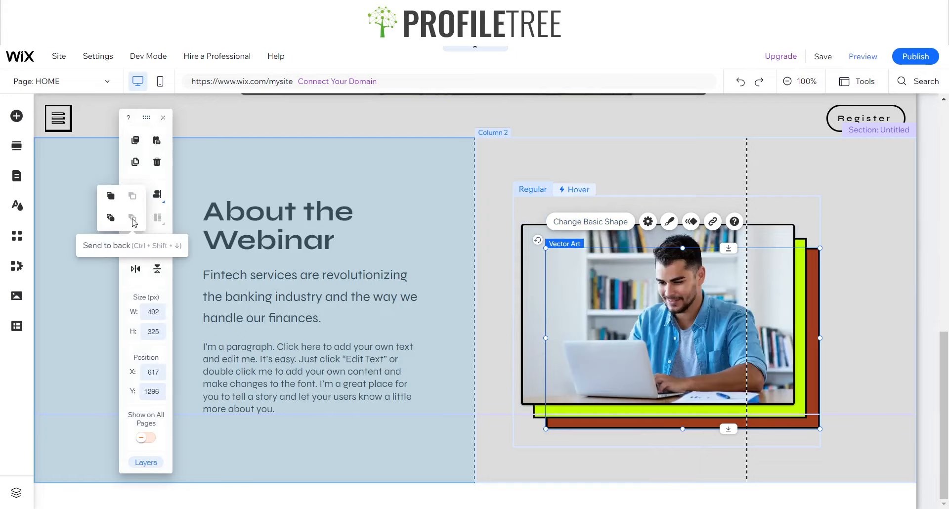
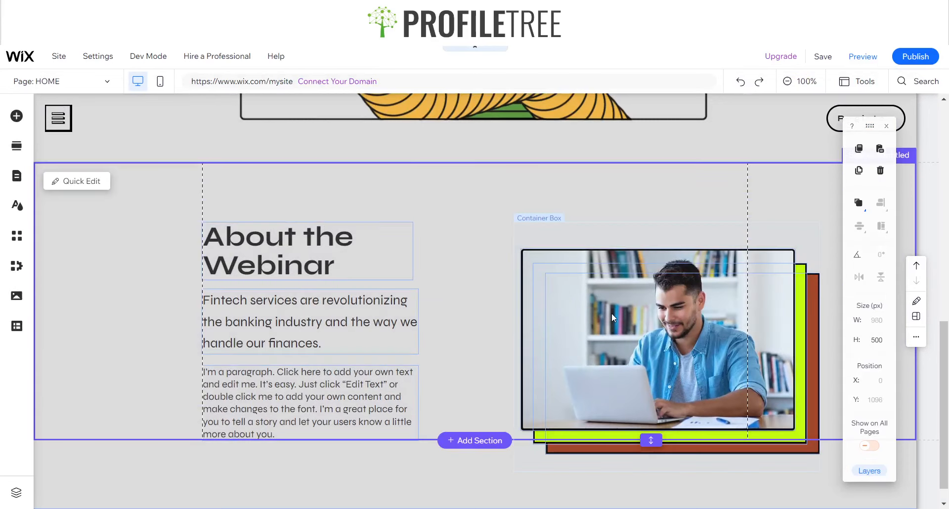
Step: Put the image's container into hover editing and select the inner image
{"action": "left_click", "coordinate": [612, 313]}
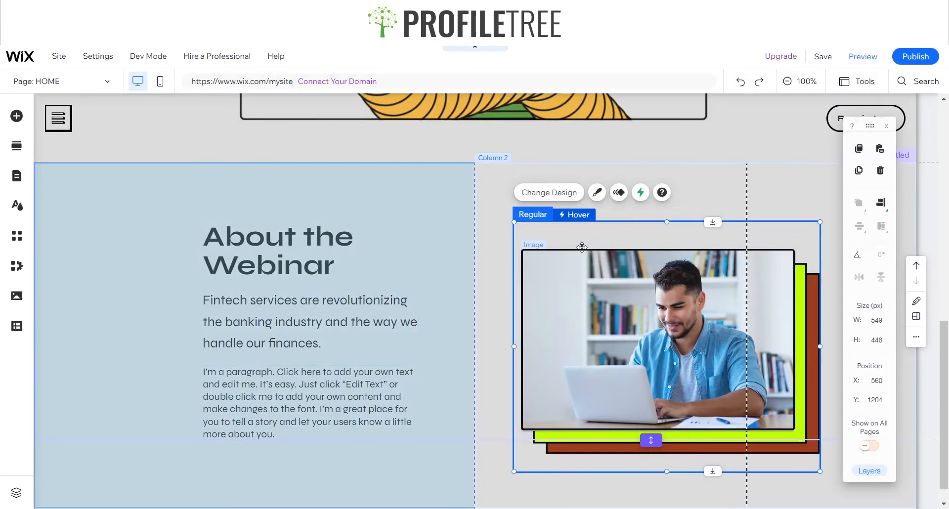
{"action": "left_click", "coordinate": [579, 281]}
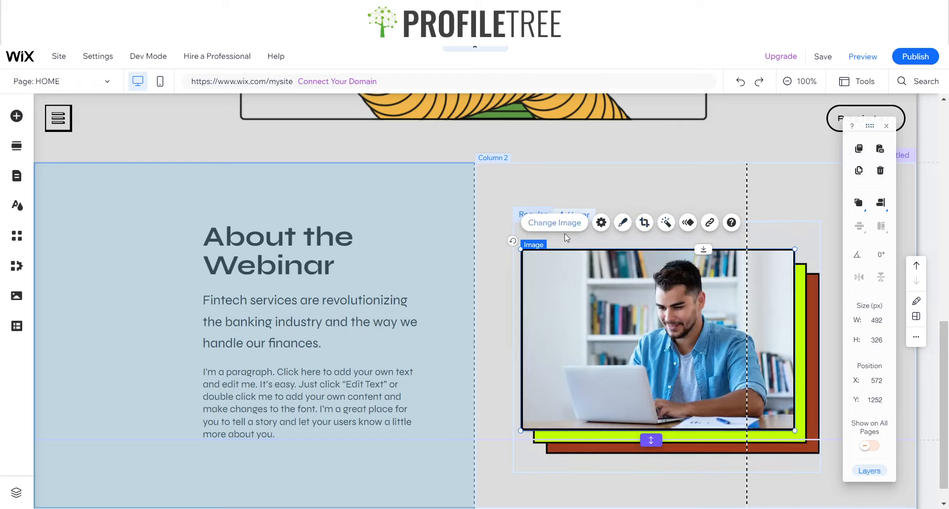
{"action": "left_click", "coordinate": [588, 216]}
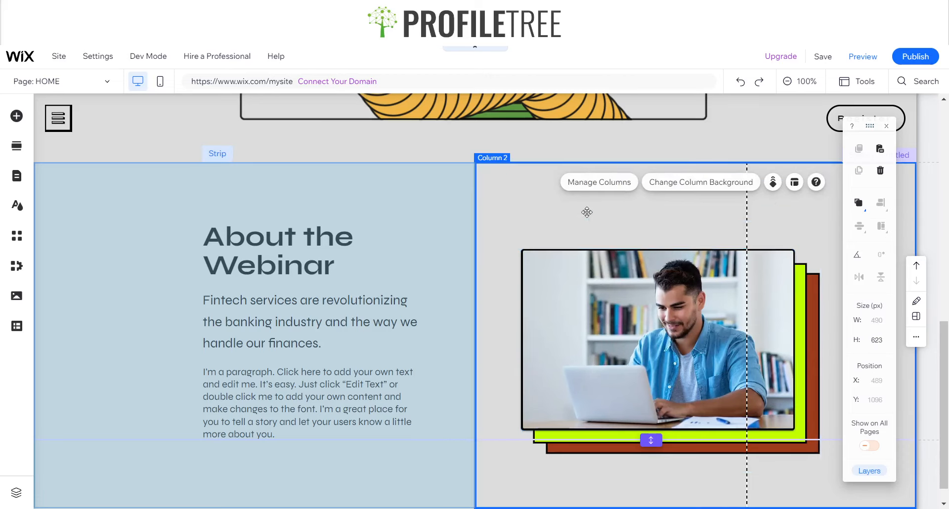
{"action": "left_click", "coordinate": [586, 214]}
{"action": "left_click", "coordinate": [581, 213]}
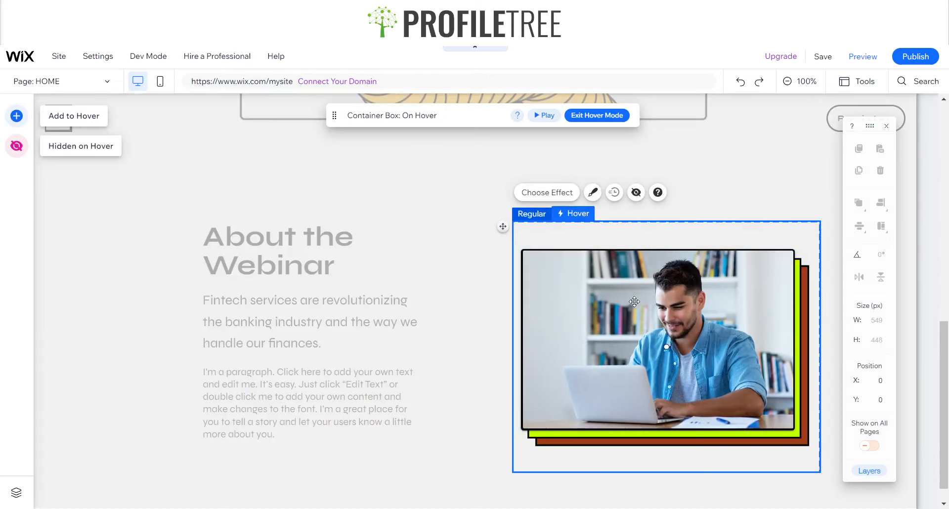
{"action": "left_click", "coordinate": [618, 276]}
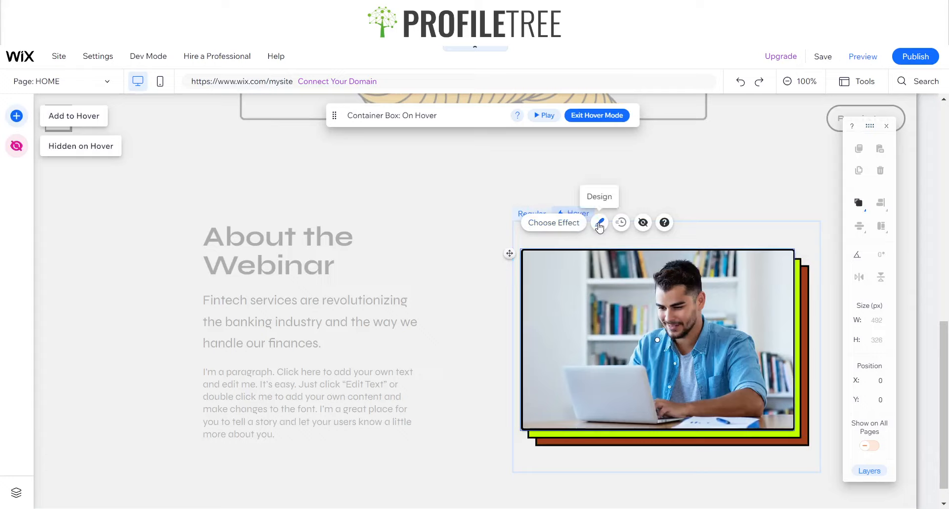
{"action": "left_click", "coordinate": [562, 224]}
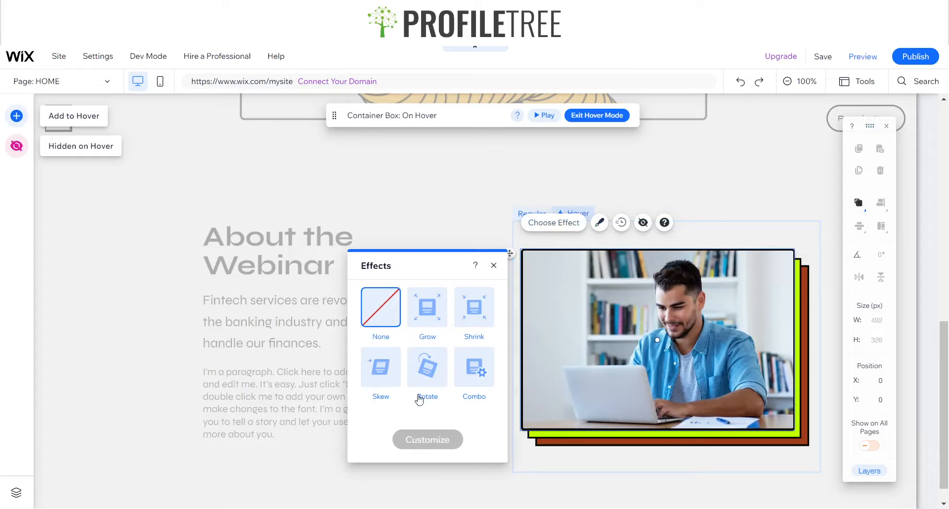
{"action": "left_click", "coordinate": [495, 265]}
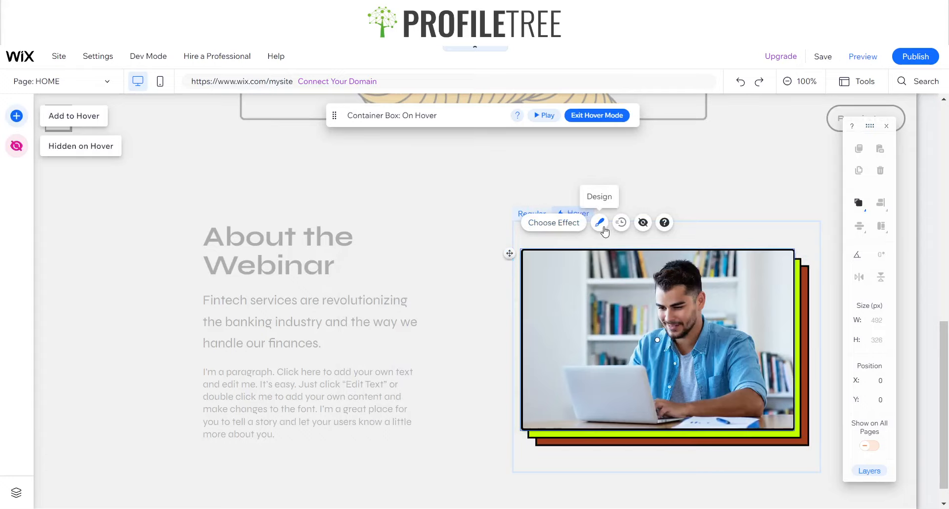
Step: Keep the image's black hover border at 100% opacity
{"action": "left_click", "coordinate": [603, 225]}
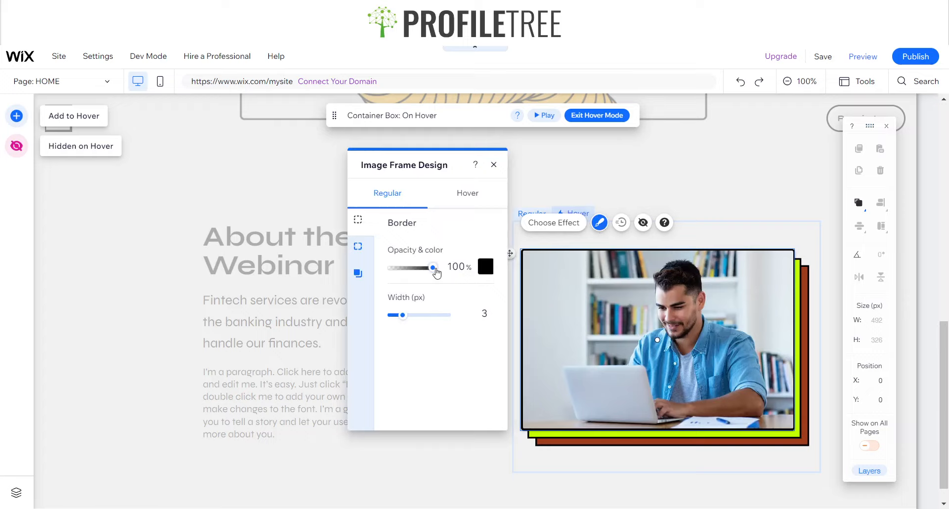
{"action": "left_click_drag", "start_coordinate": [435, 268], "coordinate": [385, 276]}
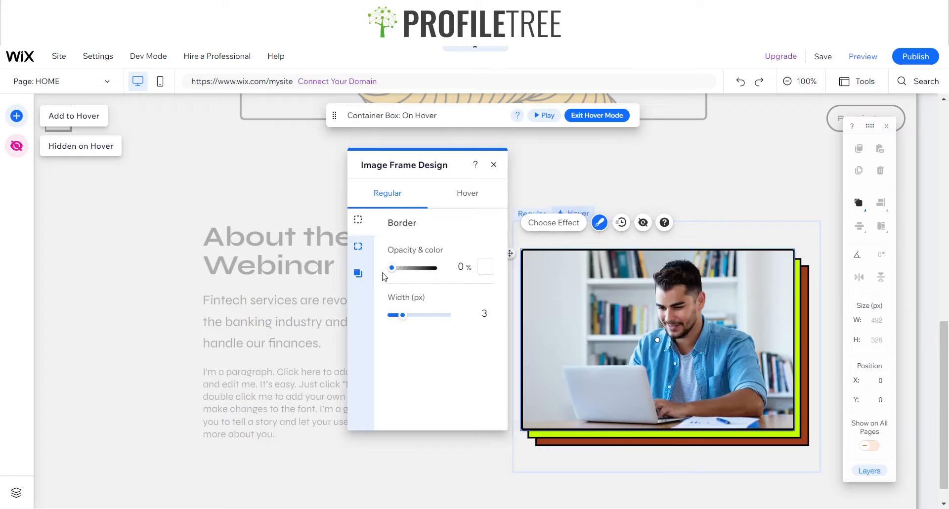
{"action": "left_click", "coordinate": [489, 271]}
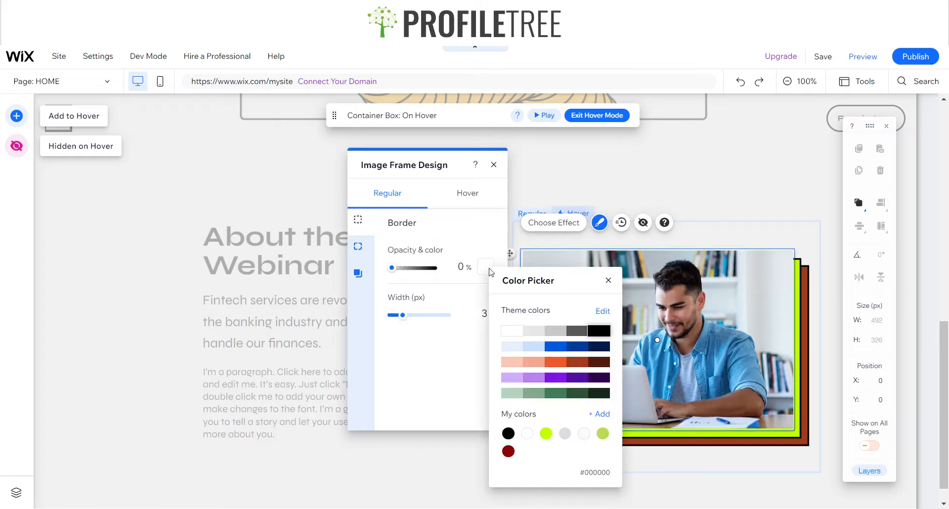
{"action": "left_click", "coordinate": [609, 278]}
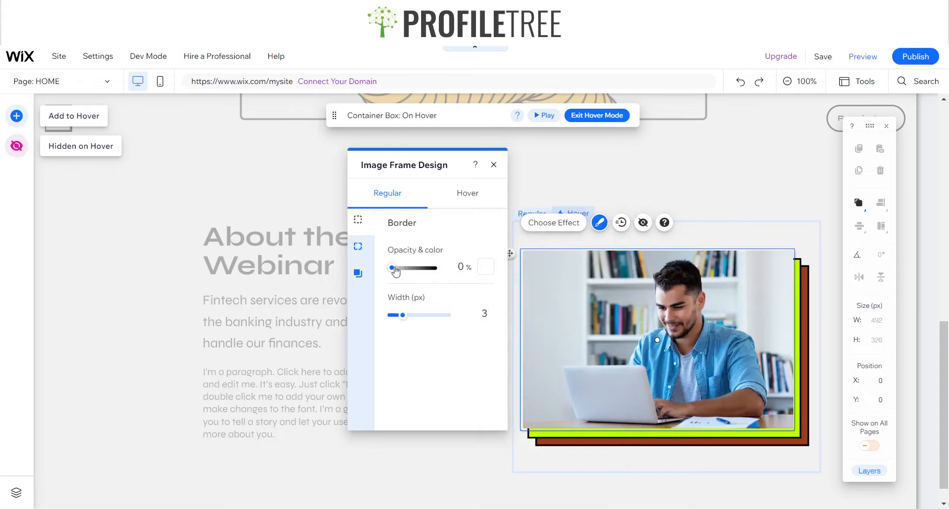
{"action": "left_click_drag", "start_coordinate": [395, 271], "coordinate": [434, 268]}
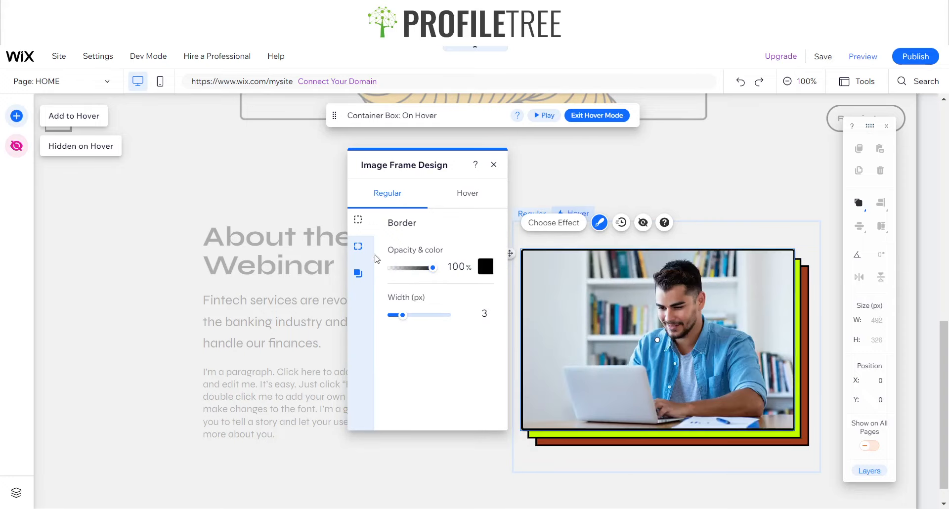
Step: Set the image's hover rollover fill opacity to 0% and exit Hover Mode
{"action": "left_click", "coordinate": [468, 195]}
{"action": "left_click_drag", "start_coordinate": [433, 268], "coordinate": [388, 270]}
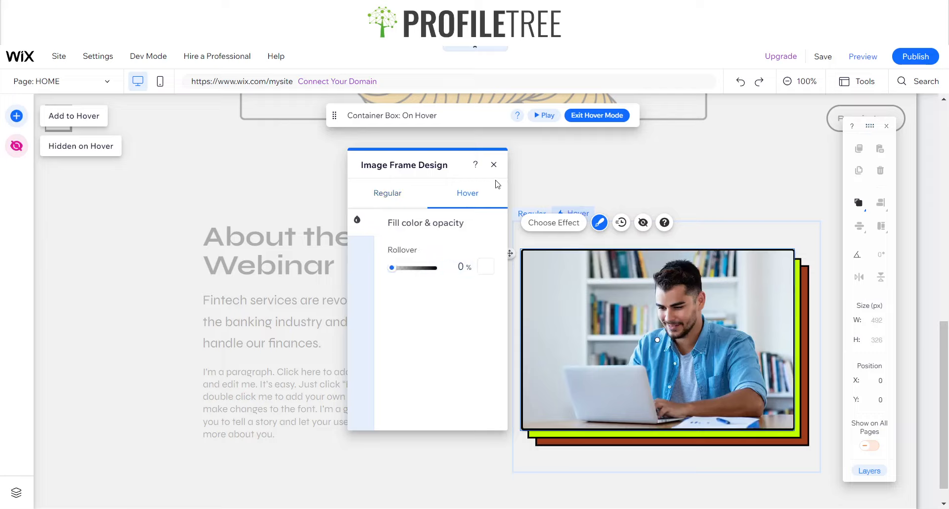
{"action": "left_click", "coordinate": [494, 166]}
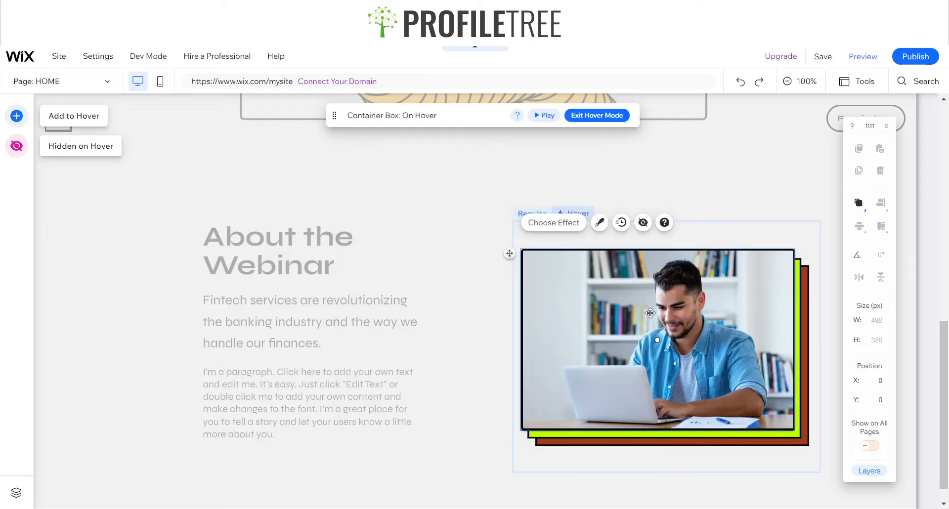
{"action": "left_click", "coordinate": [686, 199]}
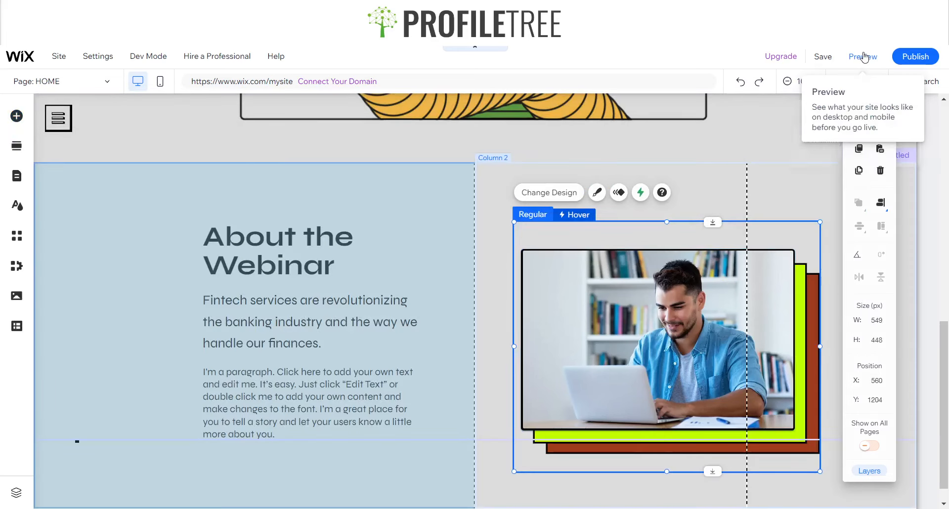
{"action": "left_click", "coordinate": [847, 58]}
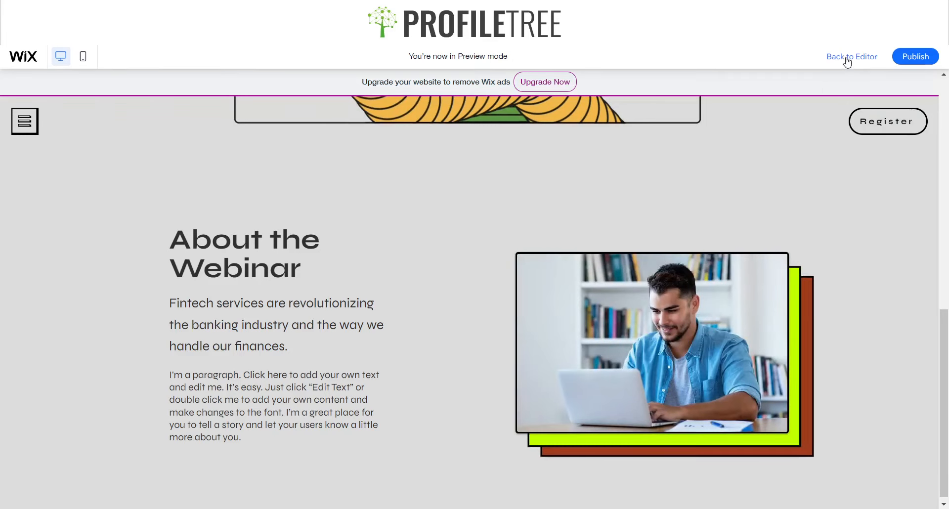
{"action": "left_click", "coordinate": [852, 57]}
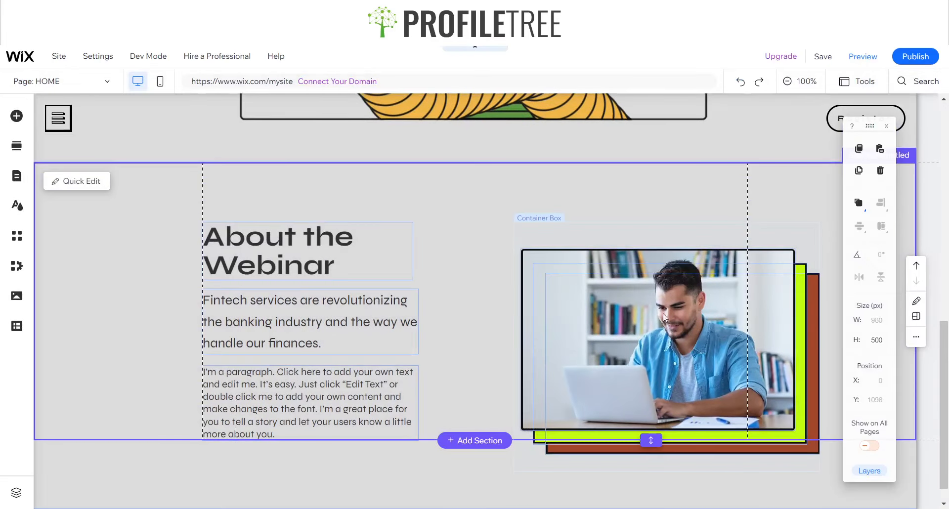
Step: In the container's hover state, give the image a solid rollover fill colour from the picker
{"action": "left_click", "coordinate": [636, 299]}
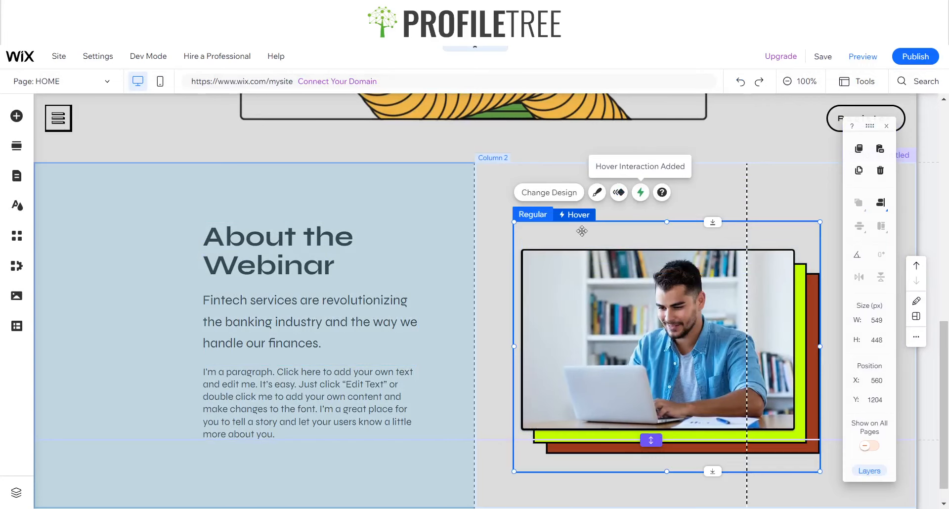
{"action": "left_click", "coordinate": [580, 216]}
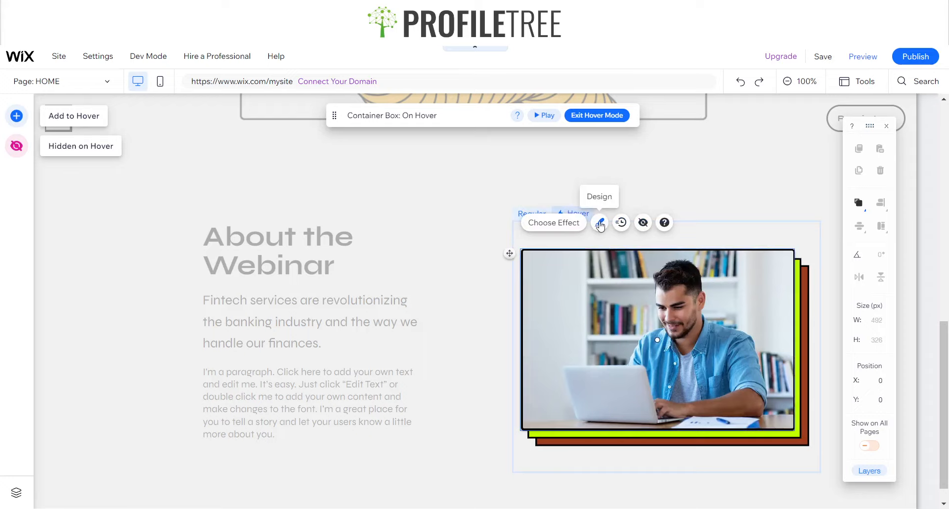
{"action": "left_click", "coordinate": [600, 223]}
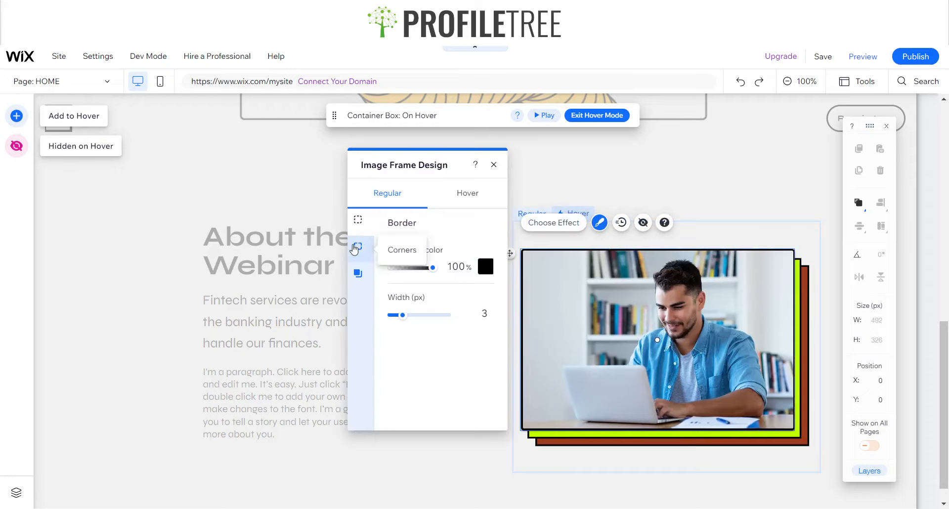
{"action": "left_click", "coordinate": [465, 194]}
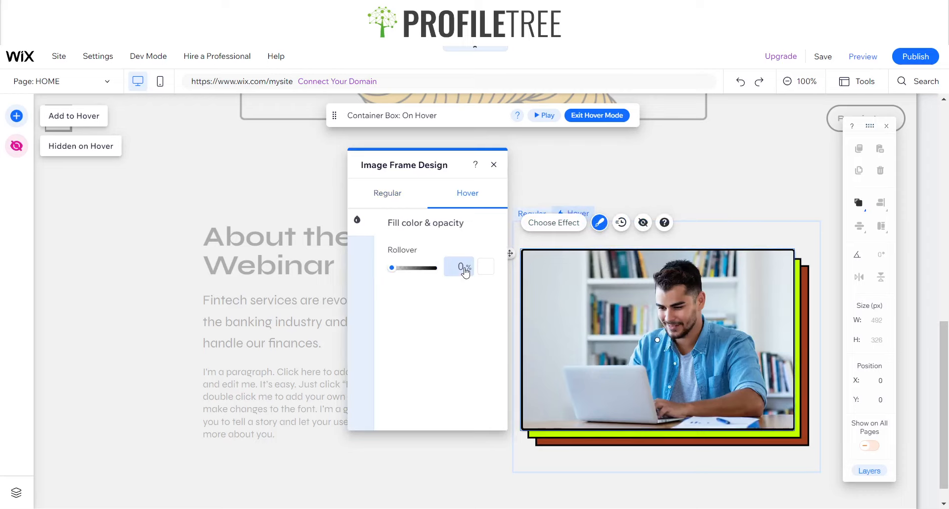
{"action": "left_click", "coordinate": [486, 267]}
{"action": "left_click", "coordinate": [592, 331]}
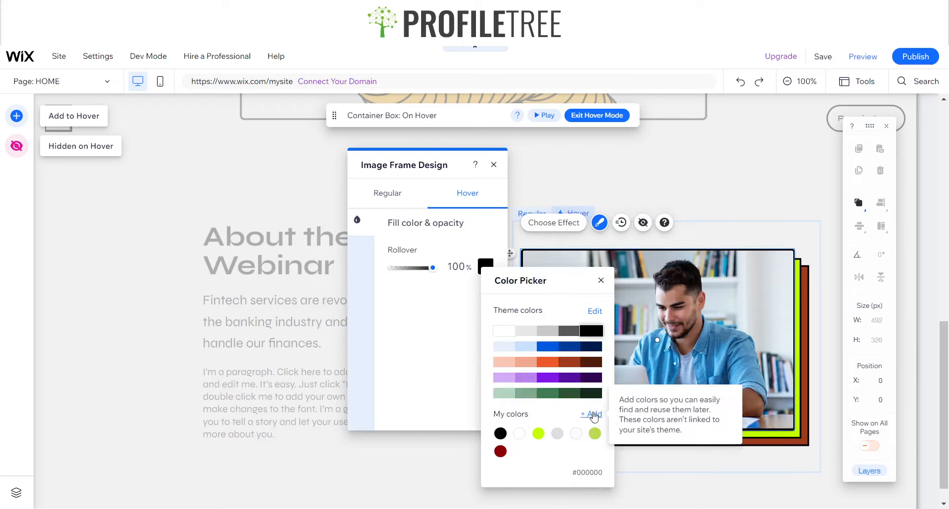
{"action": "left_click", "coordinate": [512, 331]}
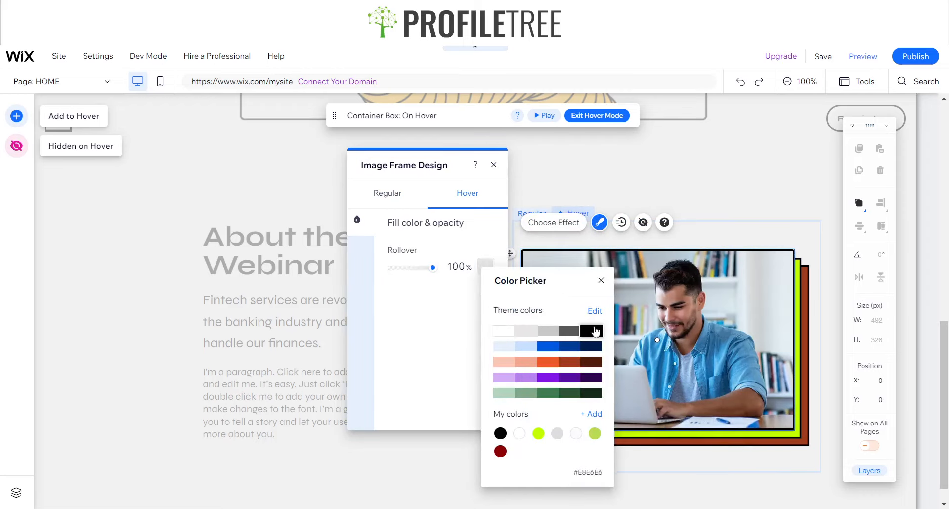
{"action": "left_click", "coordinate": [594, 313]}
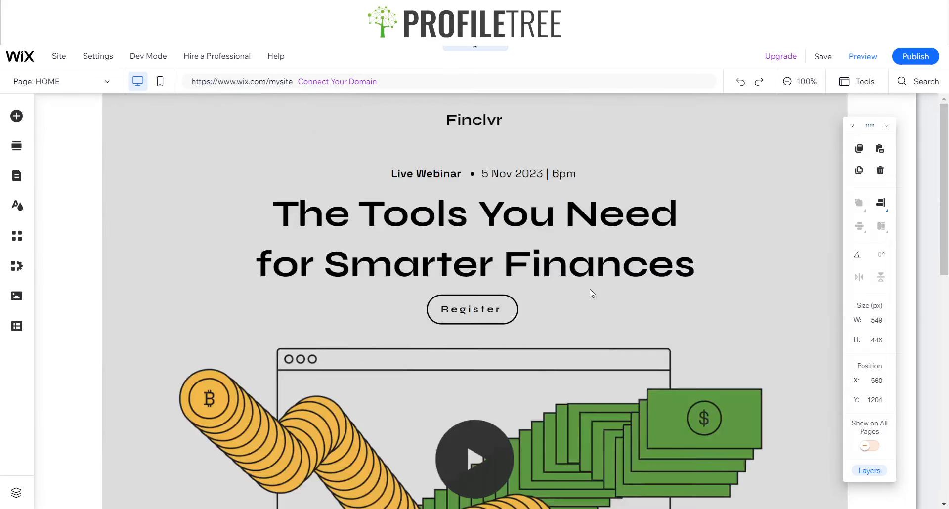
{"action": "scroll", "coordinate": [627, 221], "scroll_direction": "down", "scroll_amount": 7}
{"action": "scroll", "coordinate": [627, 221], "scroll_direction": "down", "scroll_amount": 4}
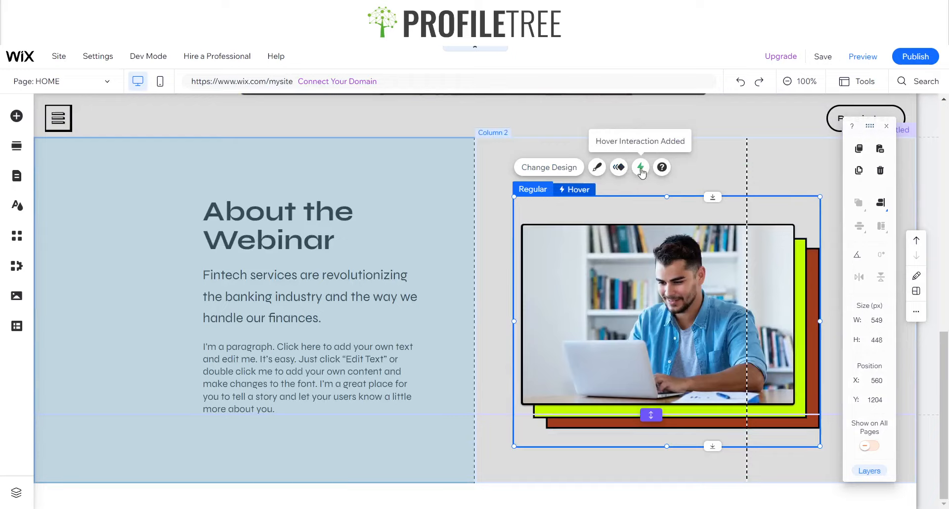
Step: Reopen the container's hover interaction and check the image's hover timing settings
{"action": "left_click", "coordinate": [633, 293]}
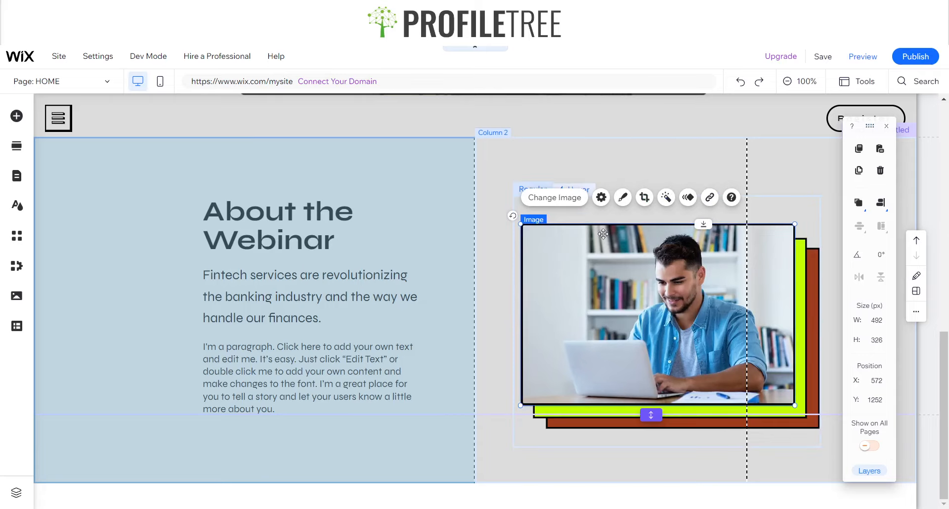
{"action": "left_click", "coordinate": [596, 182]}
{"action": "left_click", "coordinate": [583, 194]}
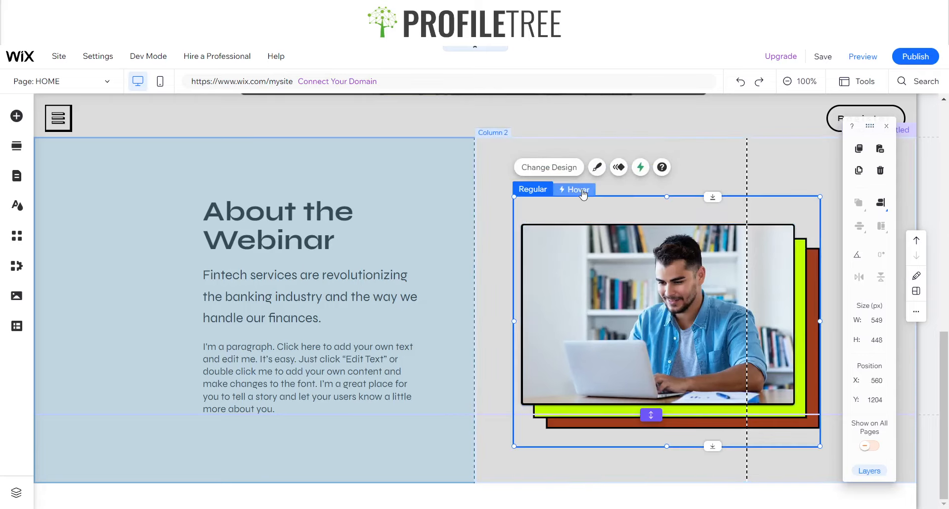
{"action": "left_click", "coordinate": [641, 168]}
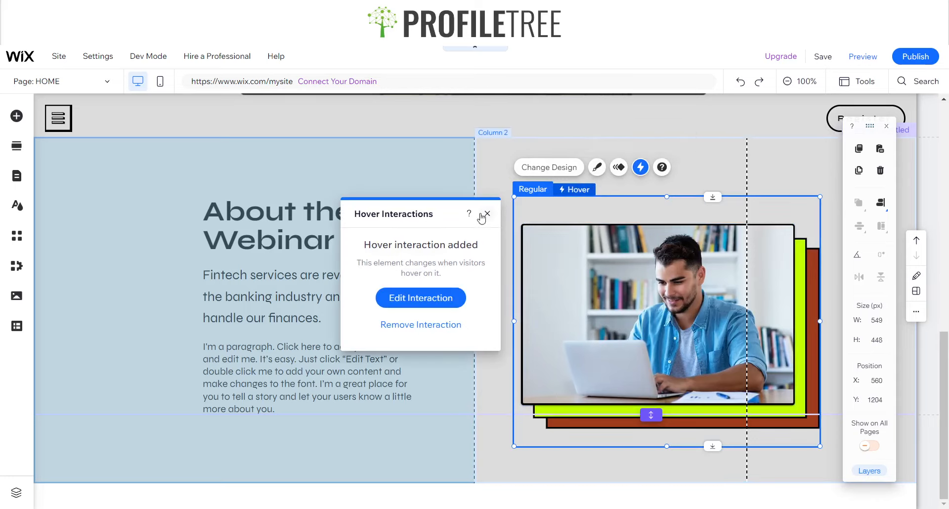
{"action": "left_click", "coordinate": [442, 301]}
{"action": "left_click", "coordinate": [619, 273]}
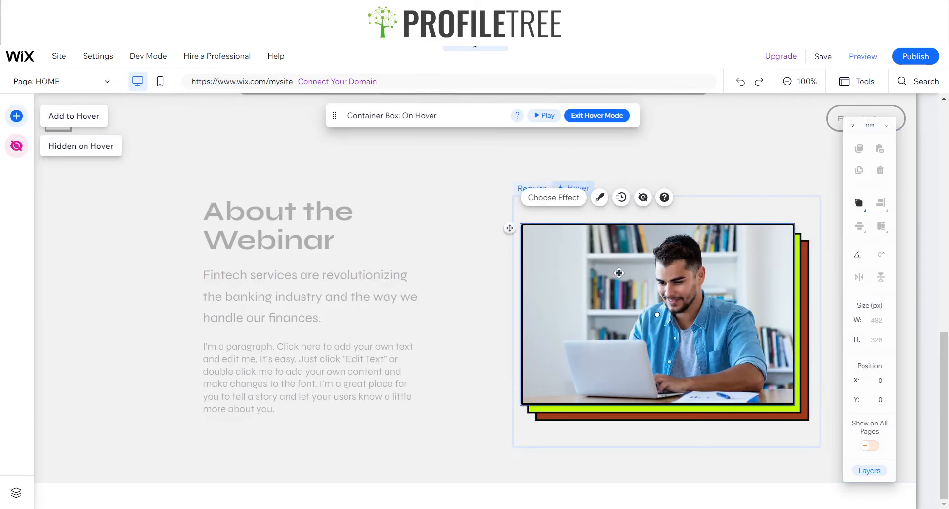
{"action": "left_click", "coordinate": [623, 198]}
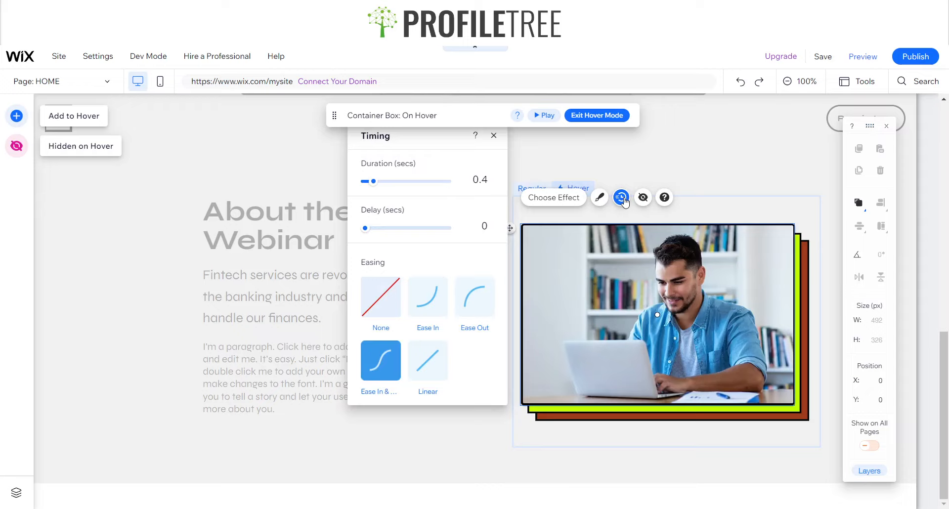
{"action": "left_click", "coordinate": [493, 136]}
Step: Switch off the image frame's hover shadow and preview the page
{"action": "left_click", "coordinate": [600, 198]}
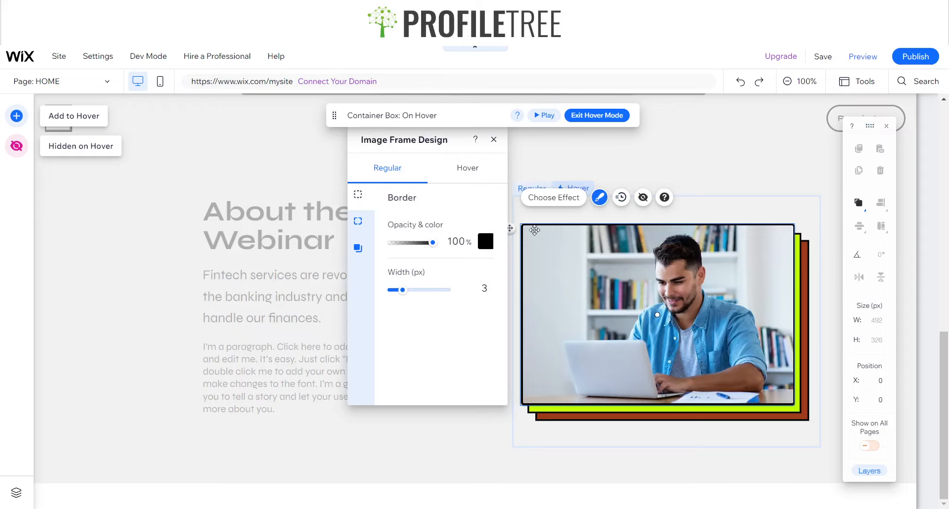
{"action": "left_click", "coordinate": [356, 250]}
{"action": "left_click", "coordinate": [484, 241]}
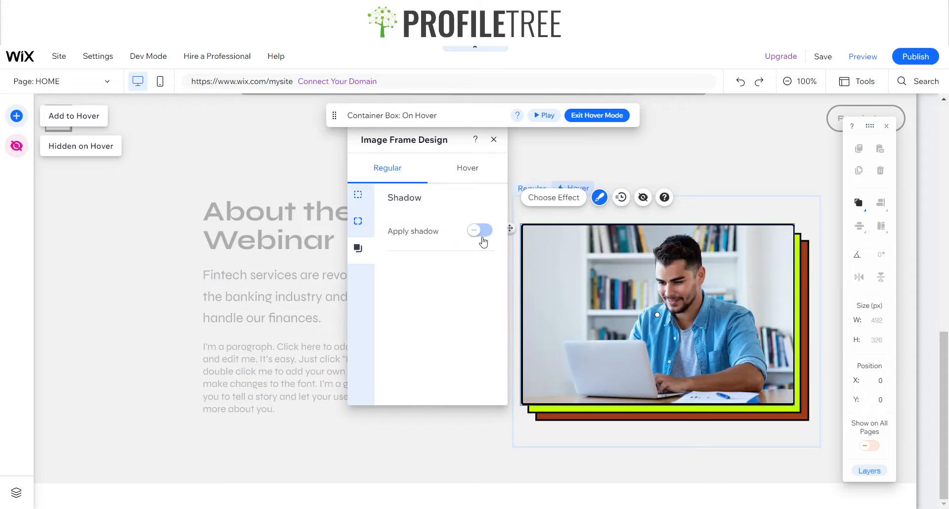
{"action": "left_click", "coordinate": [494, 140]}
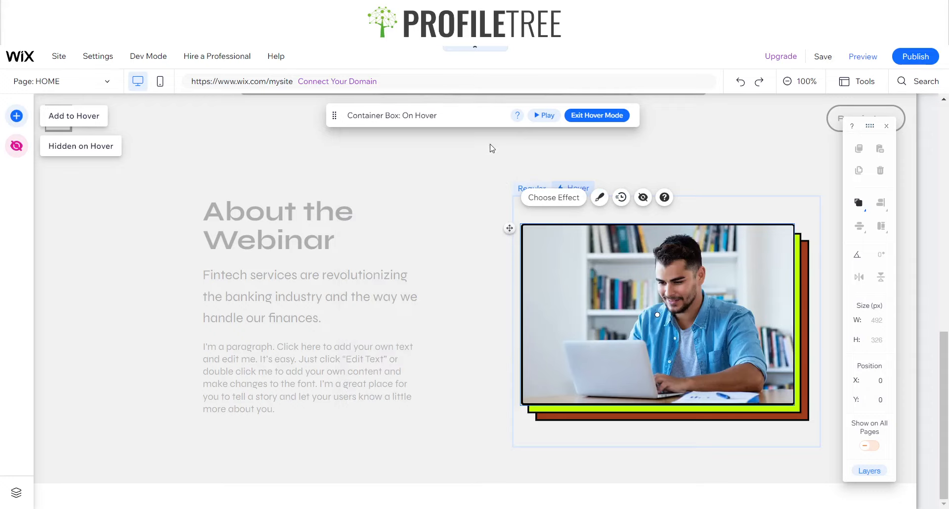
{"action": "left_click", "coordinate": [862, 59]}
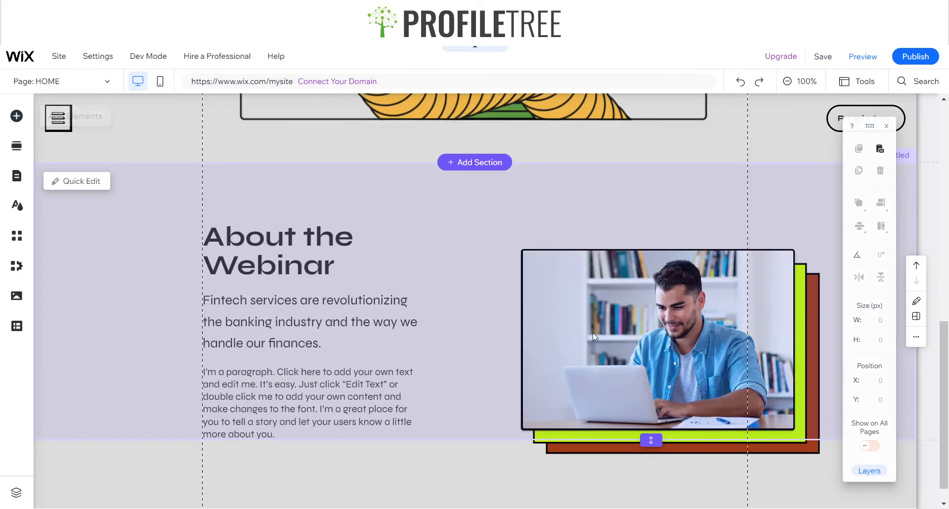
Step: Select the photo's container box and review its hover border, corner, fill and shadow settings
{"action": "left_click", "coordinate": [591, 328]}
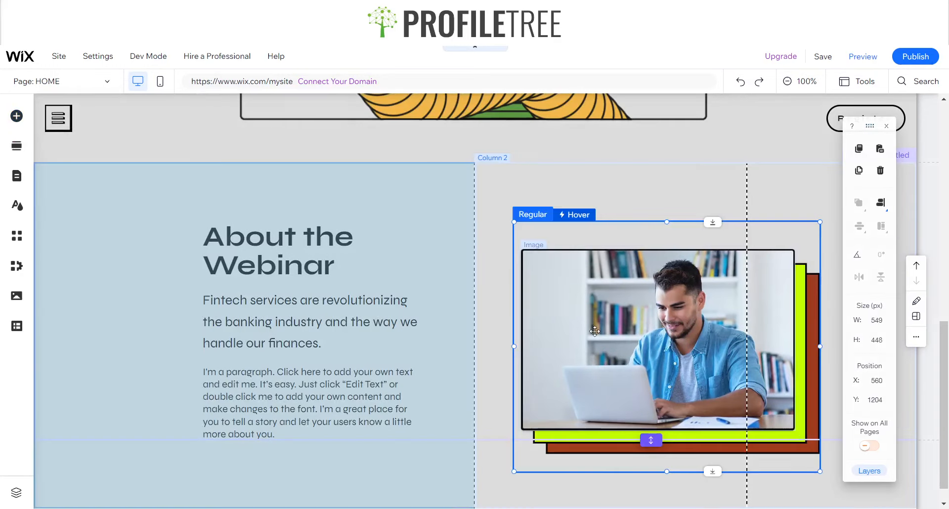
{"action": "left_click", "coordinate": [590, 328]}
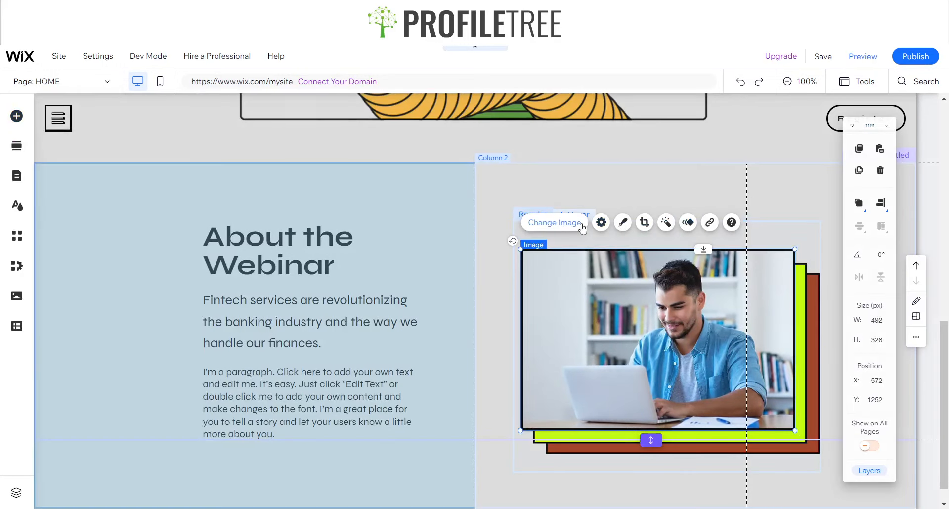
{"action": "left_click", "coordinate": [590, 208]}
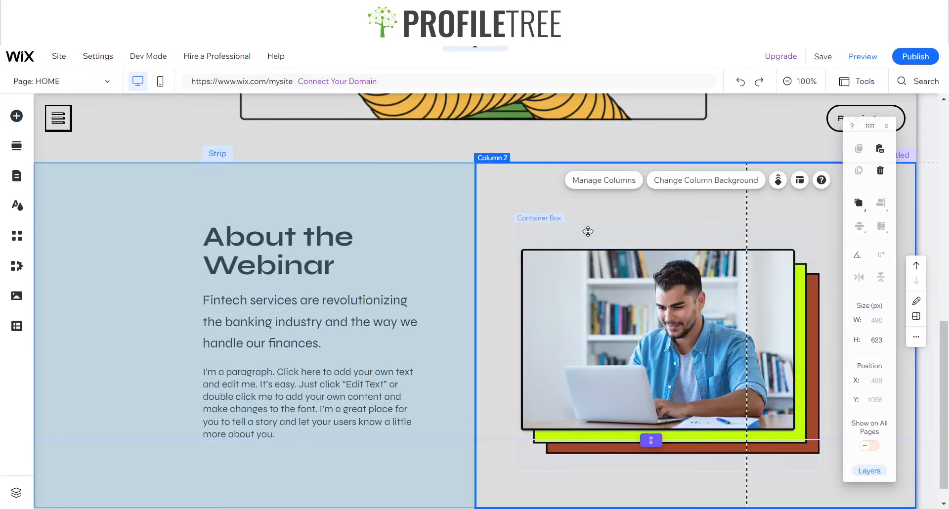
{"action": "left_click", "coordinate": [586, 228]}
{"action": "left_click", "coordinate": [587, 214]}
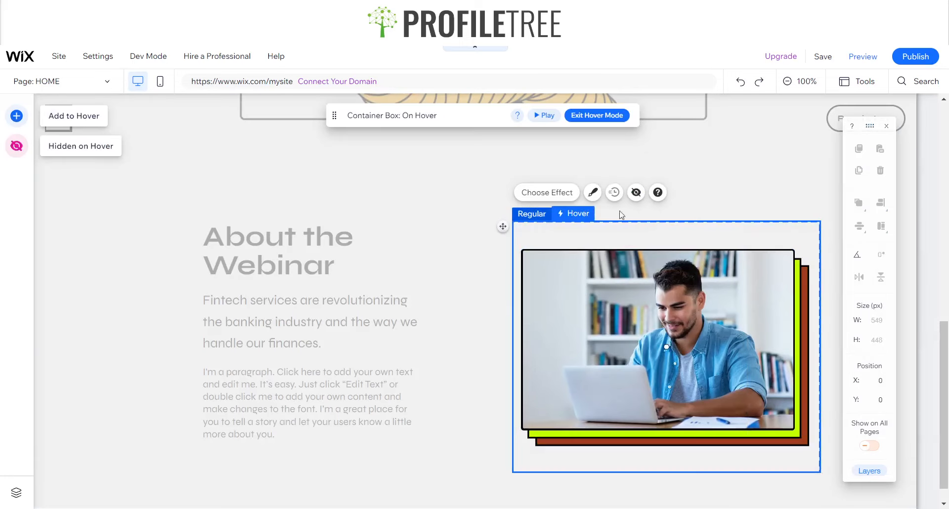
{"action": "left_click", "coordinate": [548, 192]}
{"action": "left_click", "coordinate": [488, 239]}
{"action": "left_click", "coordinate": [593, 193]}
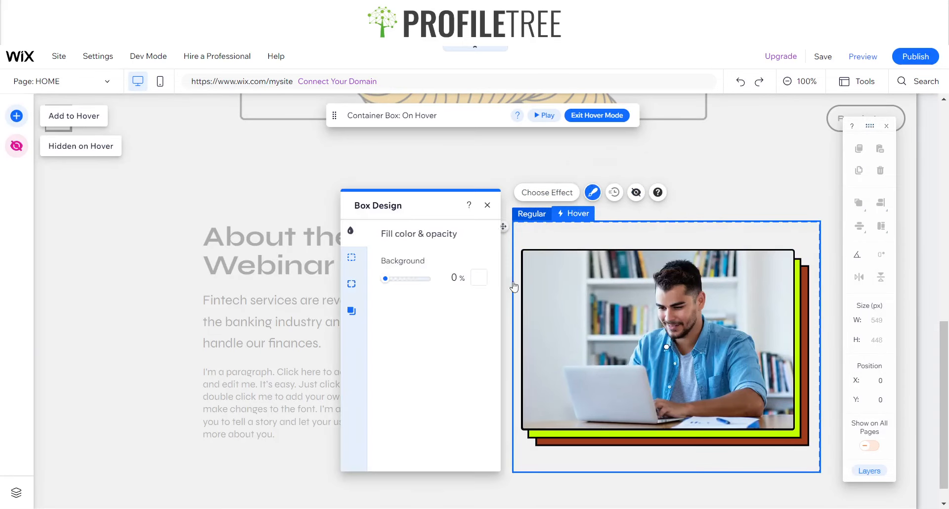
{"action": "left_click", "coordinate": [352, 258]}
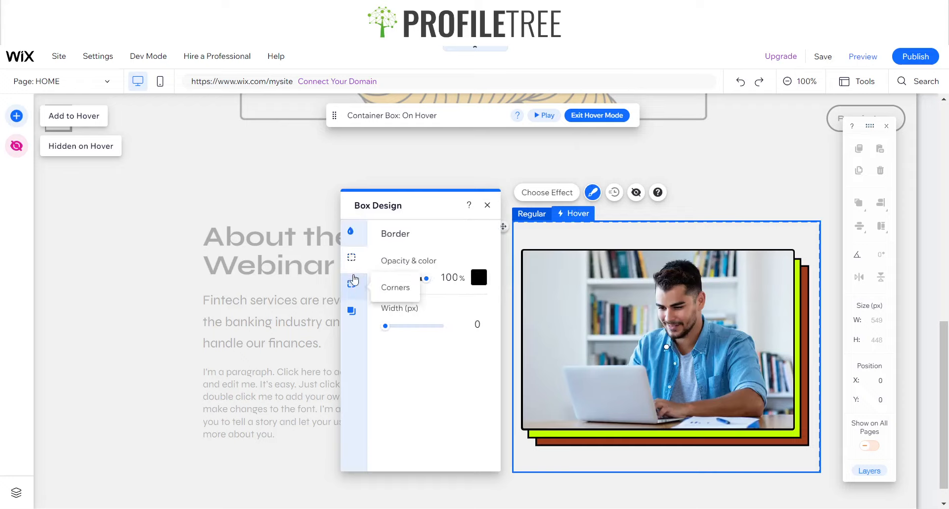
{"action": "left_click", "coordinate": [353, 283]}
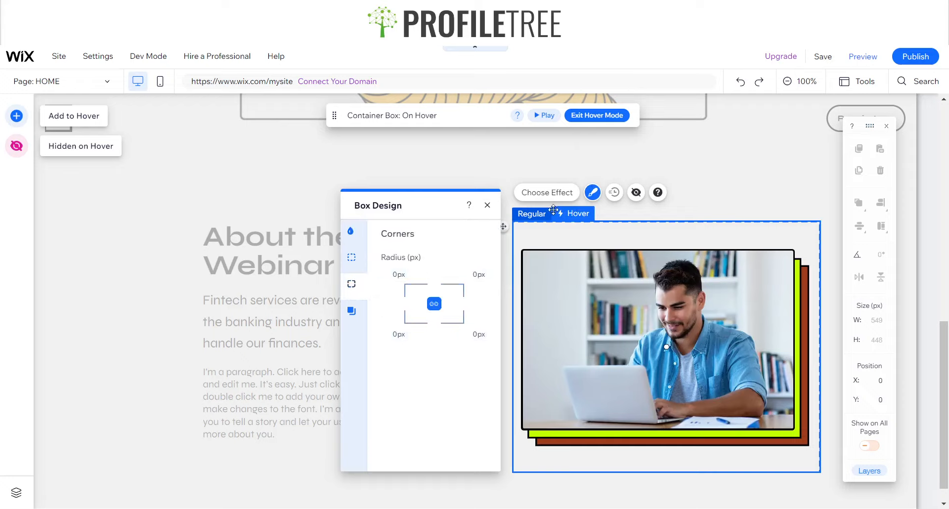
{"action": "left_click", "coordinate": [351, 231]}
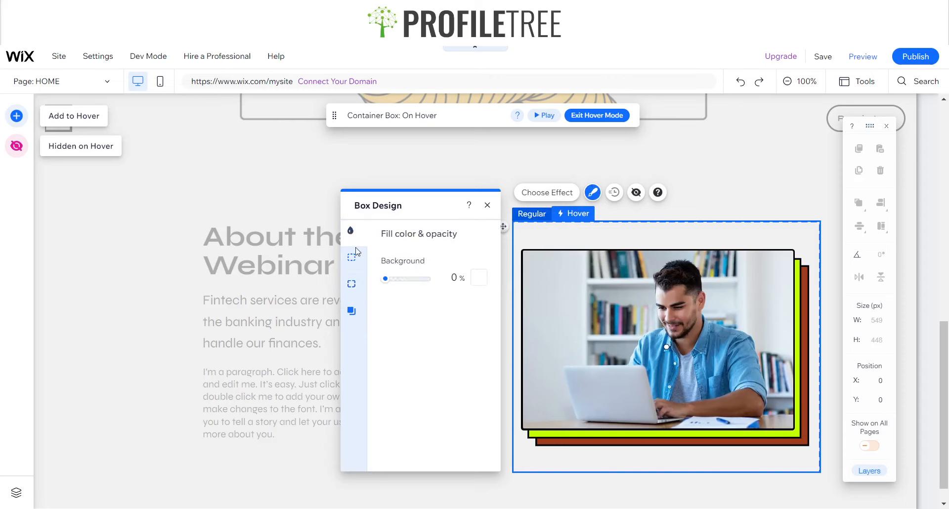
{"action": "left_click", "coordinate": [352, 312]}
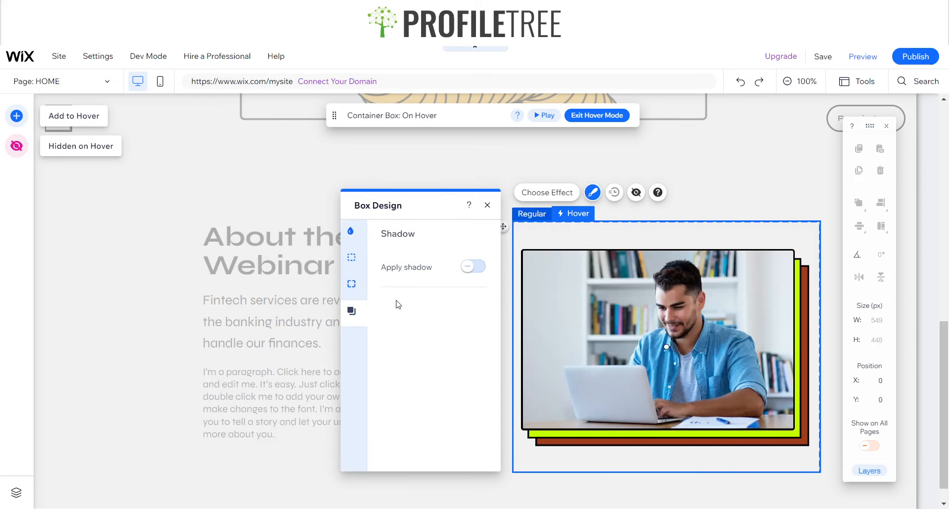
{"action": "left_click", "coordinate": [523, 216]}
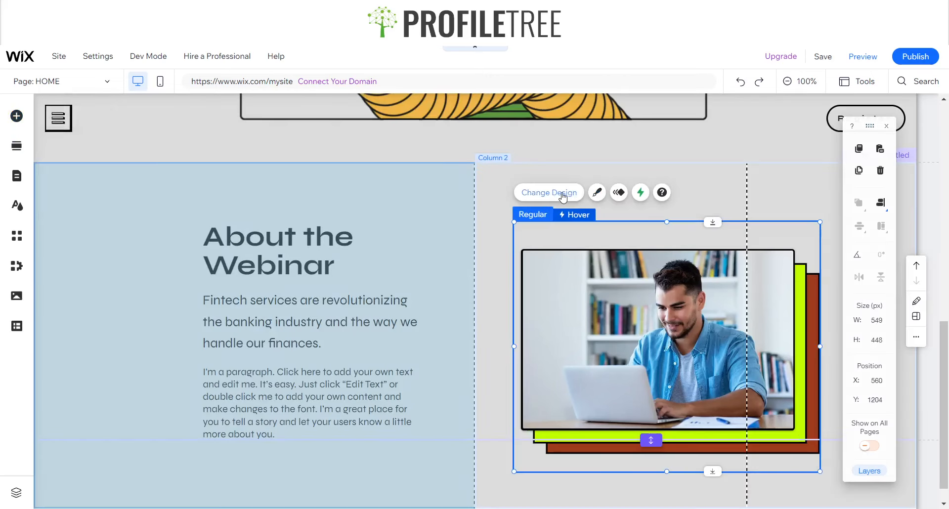
Step: Turn on a shadow for the container's hover state, then preview the page
{"action": "left_click", "coordinate": [597, 192]}
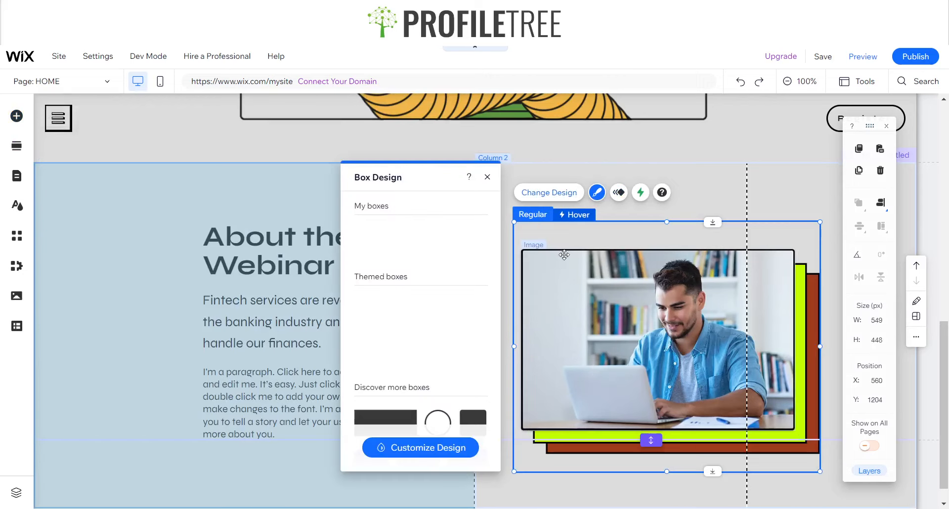
{"action": "left_click", "coordinate": [488, 179]}
{"action": "left_click", "coordinate": [571, 214]}
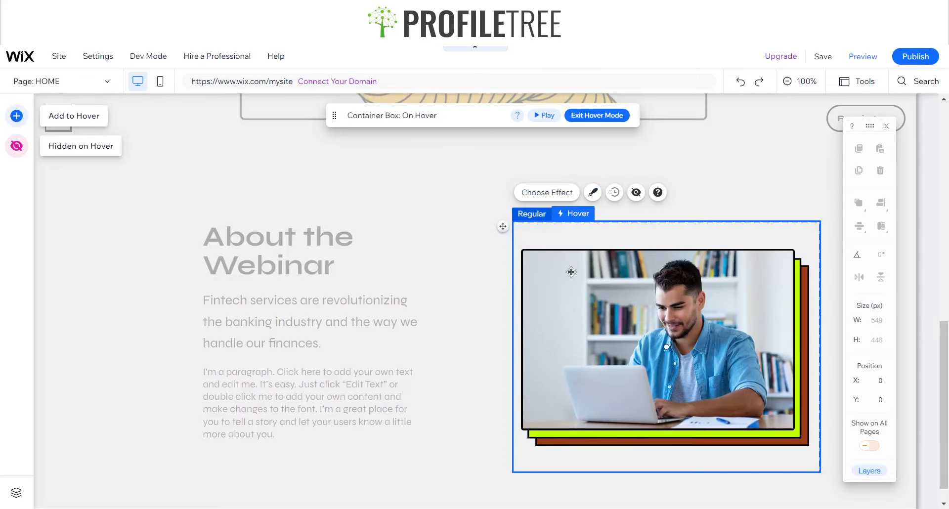
{"action": "left_click", "coordinate": [596, 193]}
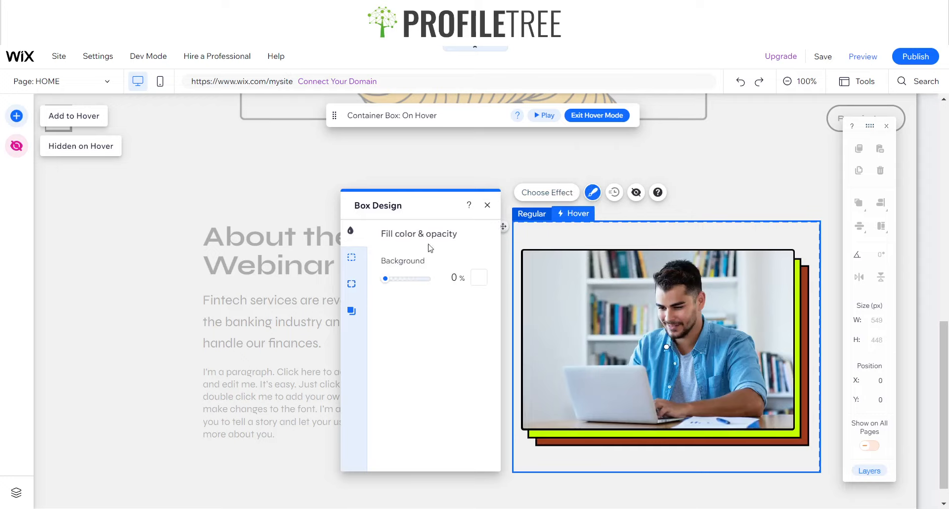
{"action": "left_click", "coordinate": [352, 257]}
{"action": "left_click", "coordinate": [353, 285]}
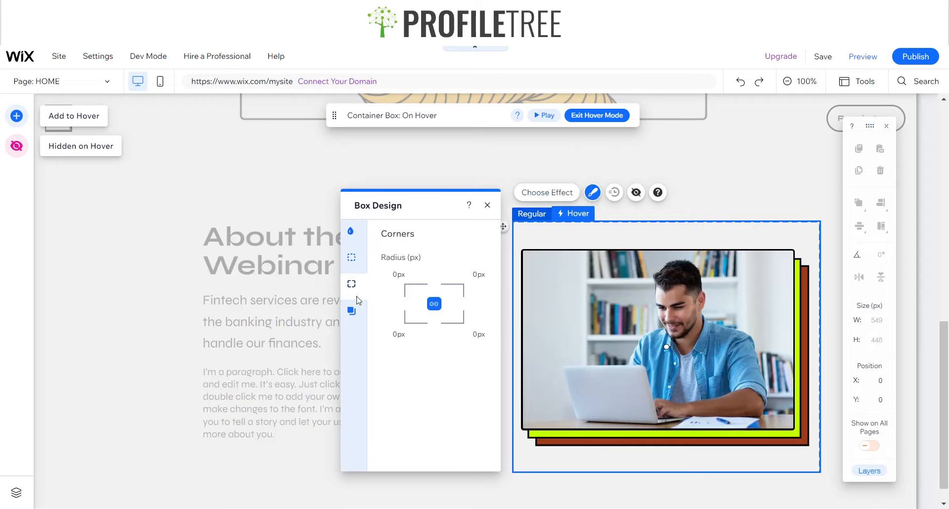
{"action": "left_click", "coordinate": [353, 311]}
{"action": "left_click", "coordinate": [473, 268]}
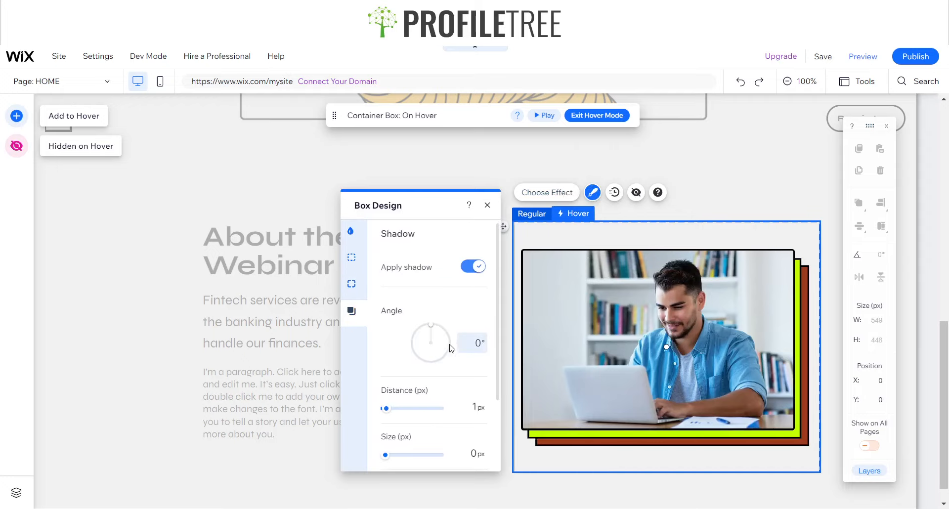
{"action": "scroll", "coordinate": [440, 345], "scroll_direction": "down", "scroll_amount": 2}
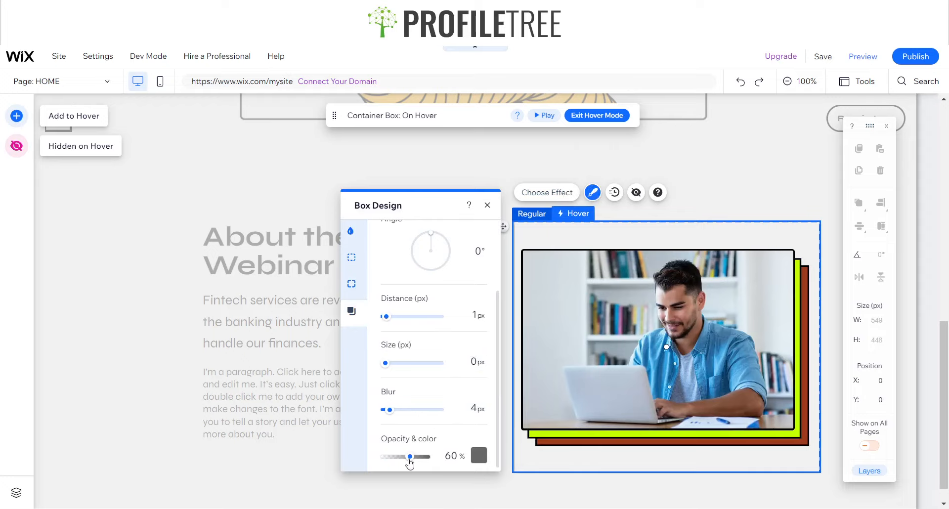
{"action": "left_click", "coordinate": [488, 206]}
{"action": "left_click", "coordinate": [863, 57]}
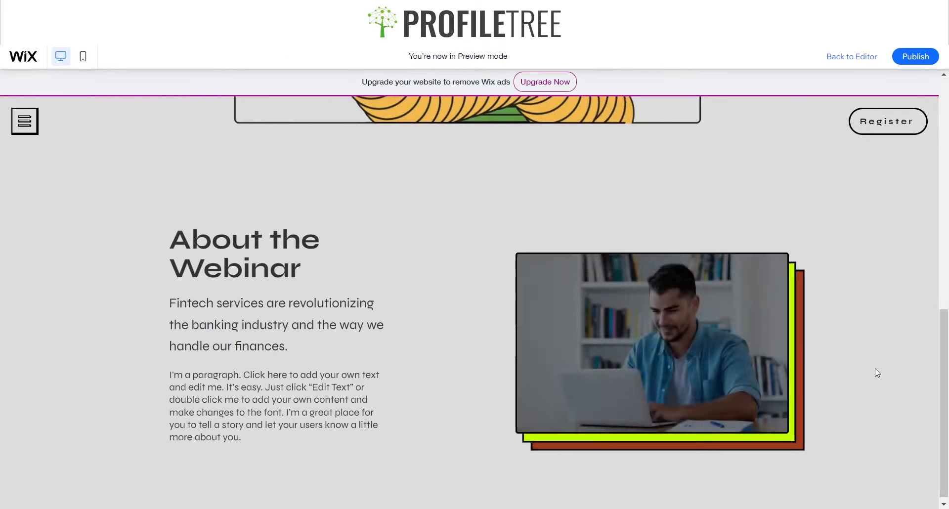
Step: Return from the preview and briefly open the container's box design presets
{"action": "left_click", "coordinate": [858, 57]}
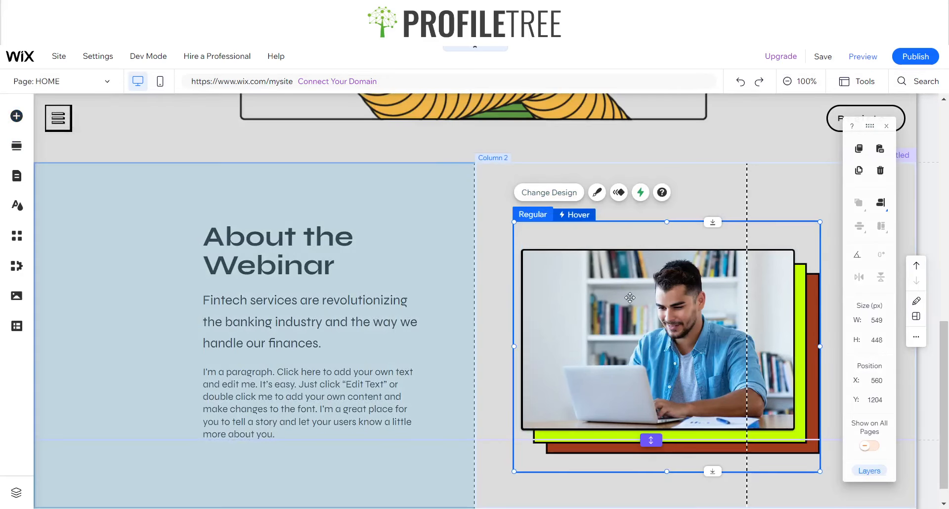
{"action": "left_click", "coordinate": [597, 193]}
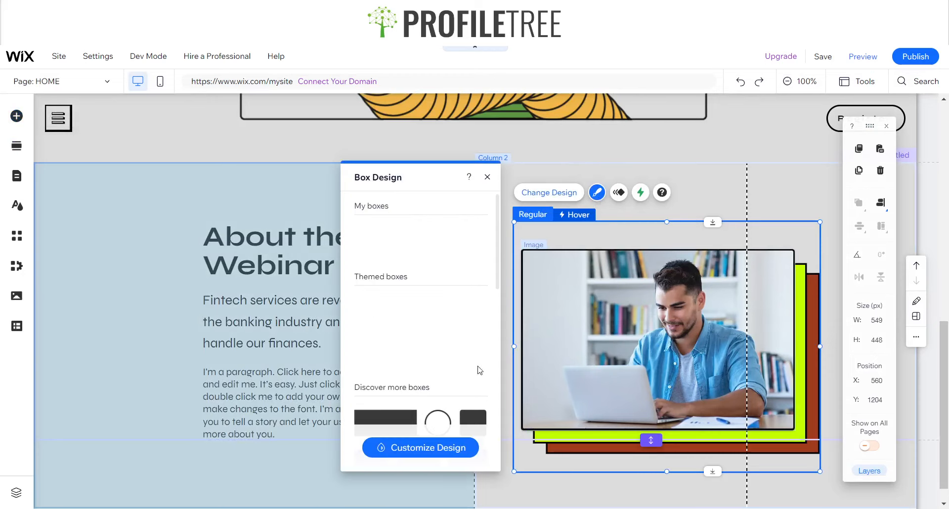
{"action": "left_click", "coordinate": [489, 177]}
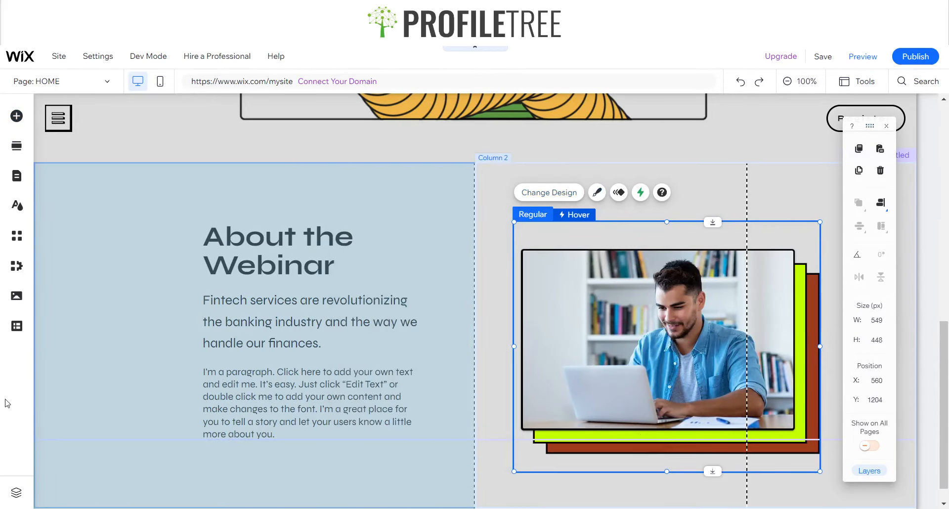
Step: Preview the About the Webinar section's hover effect, then go back to the editor
{"action": "left_click", "coordinate": [864, 56]}
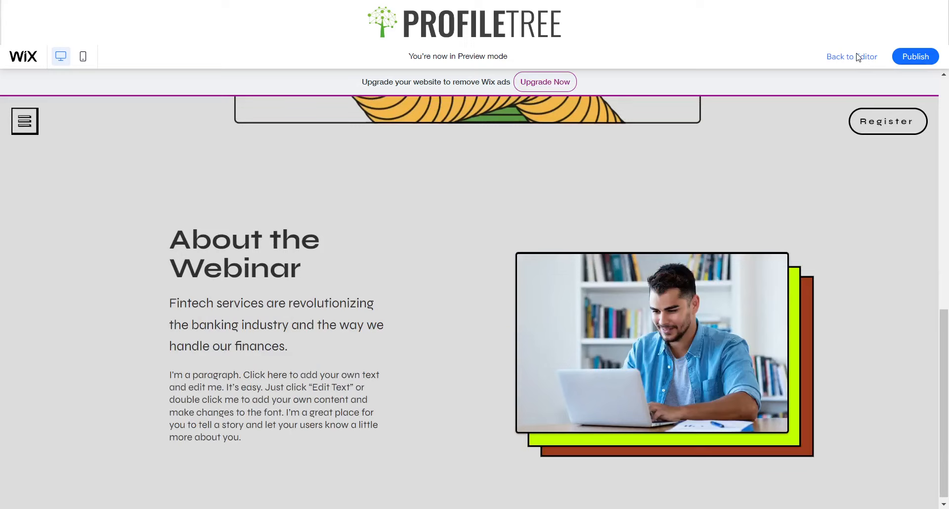
{"action": "left_click", "coordinate": [858, 58]}
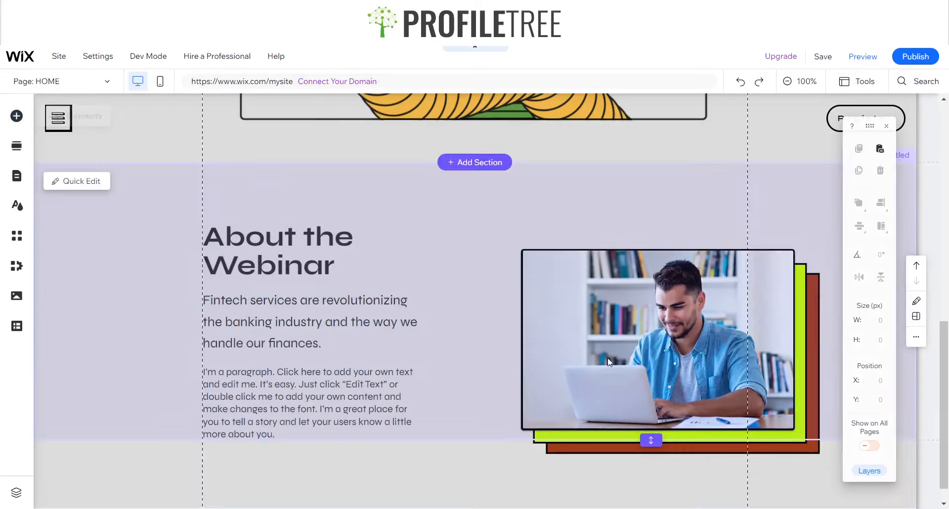
{"action": "left_click", "coordinate": [609, 349]}
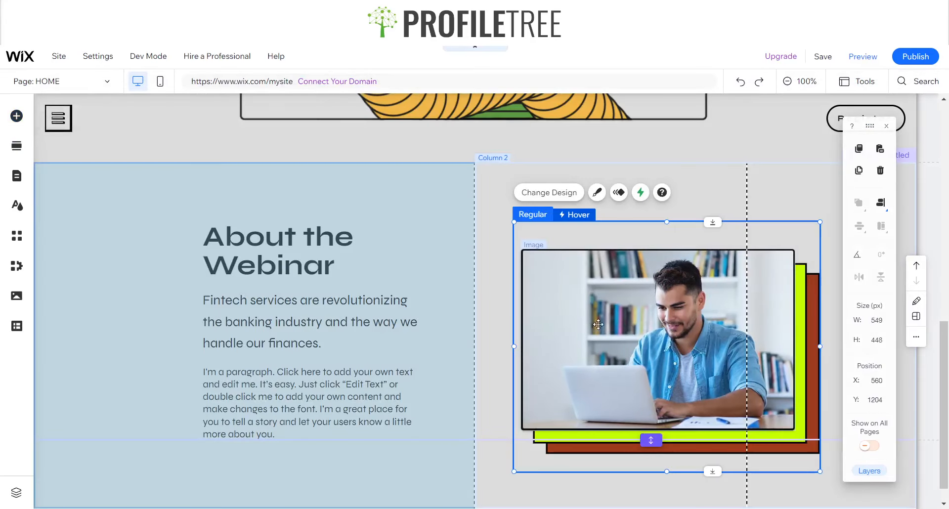
{"action": "left_click", "coordinate": [583, 216]}
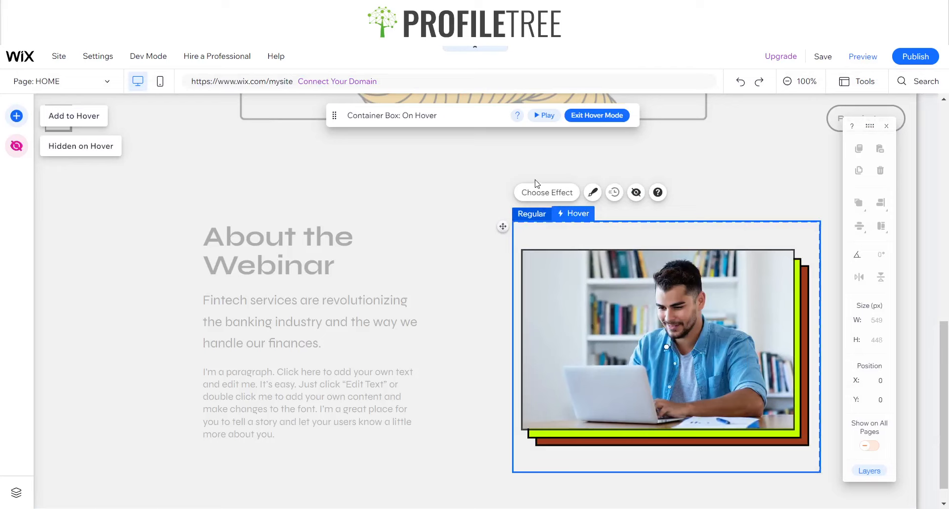
{"action": "left_click", "coordinate": [540, 193]}
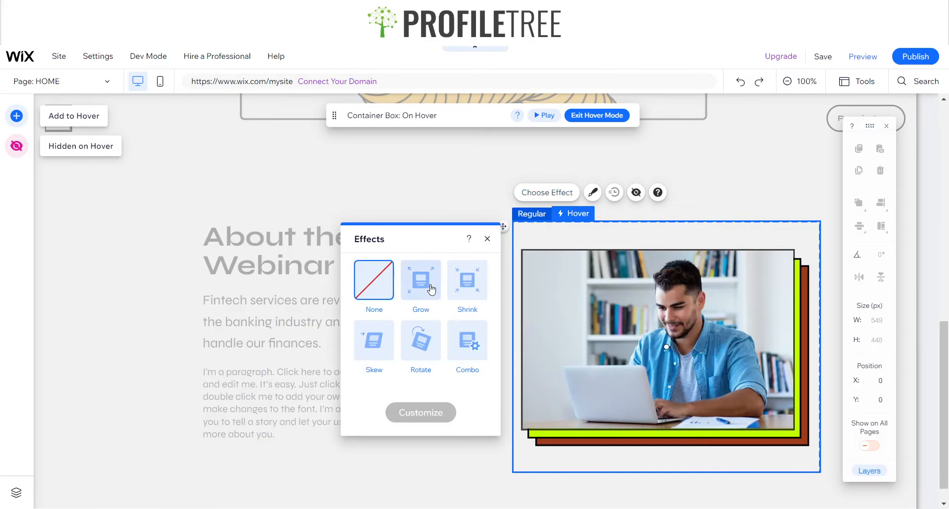
{"action": "left_click", "coordinate": [431, 290]}
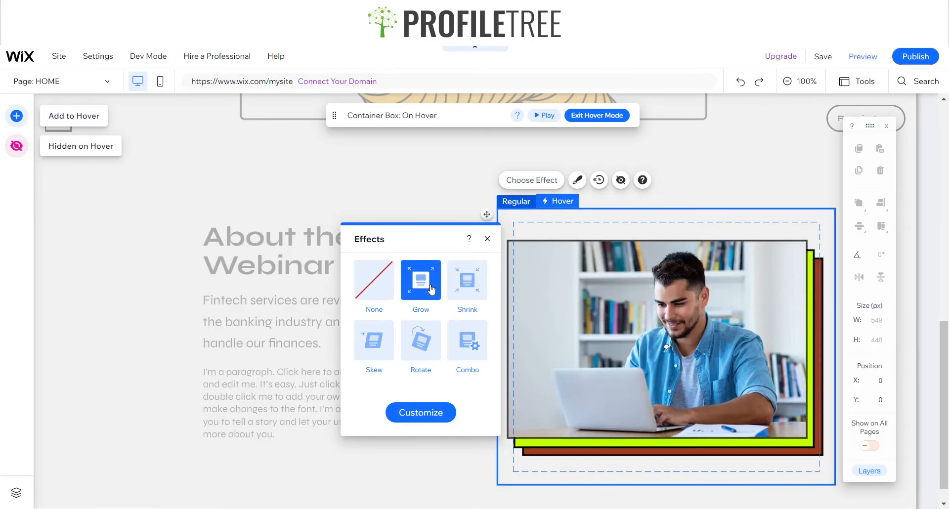
{"action": "left_click", "coordinate": [544, 116]}
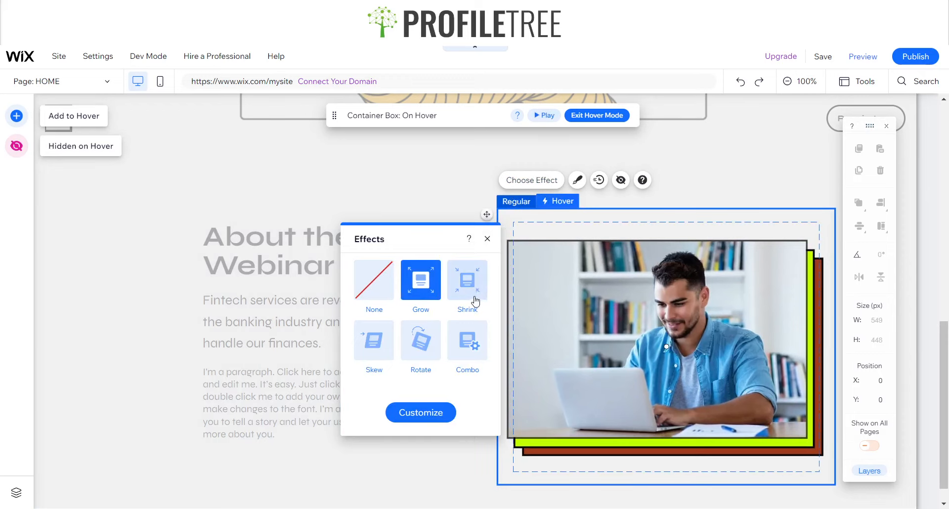
{"action": "left_click", "coordinate": [471, 298]}
{"action": "left_click", "coordinate": [542, 116]}
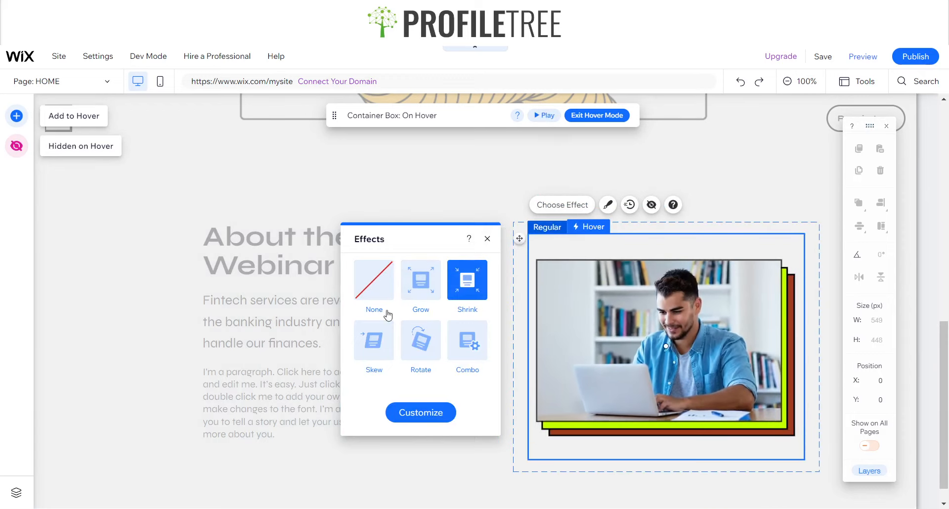
{"action": "left_click", "coordinate": [375, 341]}
{"action": "left_click", "coordinate": [544, 116]}
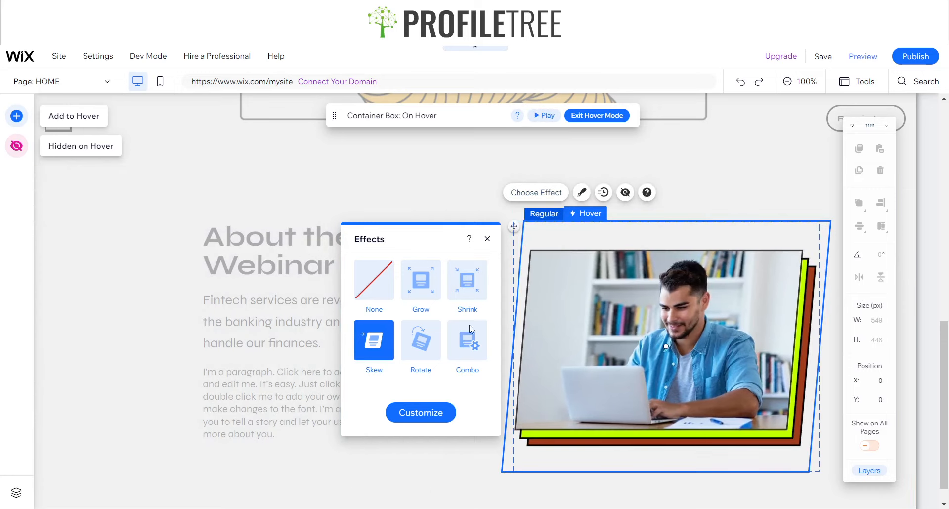
{"action": "left_click", "coordinate": [421, 341]}
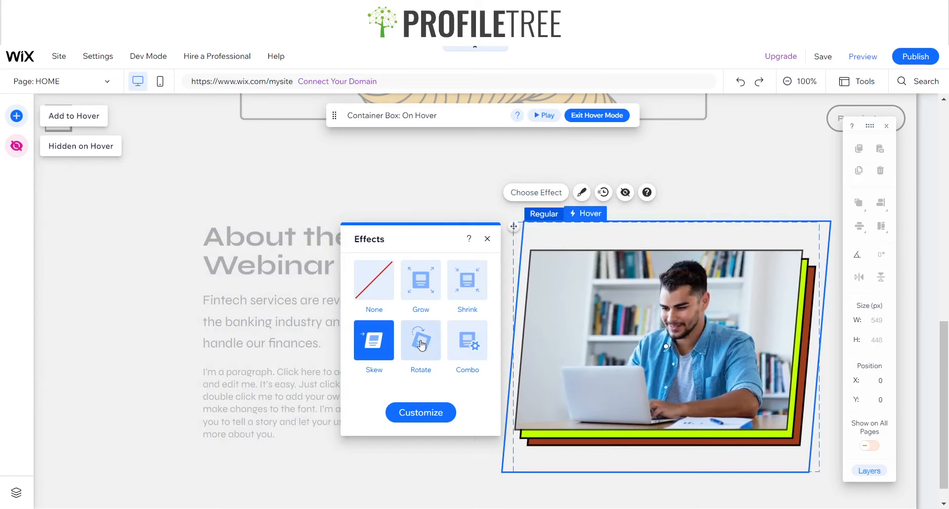
{"action": "left_click", "coordinate": [551, 121]}
{"action": "left_click", "coordinate": [467, 349]}
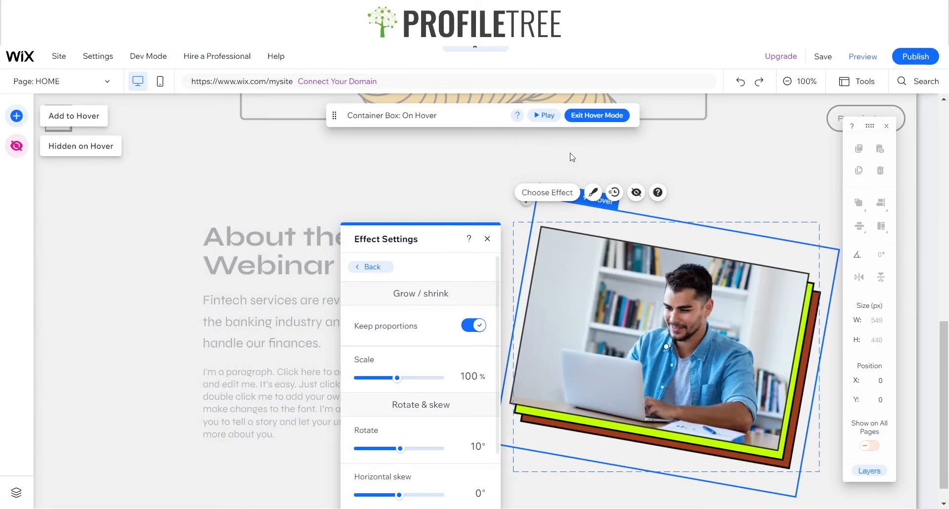
{"action": "left_click", "coordinate": [547, 117]}
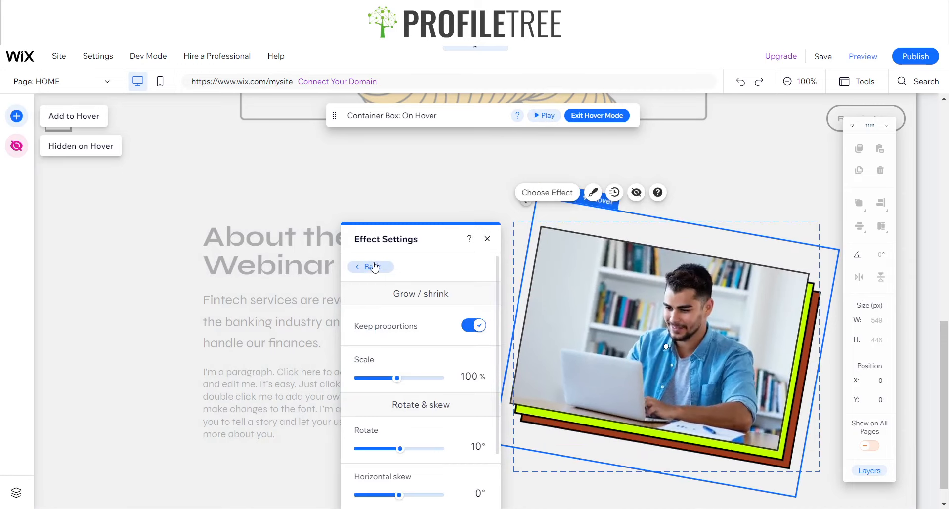
{"action": "left_click", "coordinate": [375, 268]}
{"action": "left_click", "coordinate": [382, 297]}
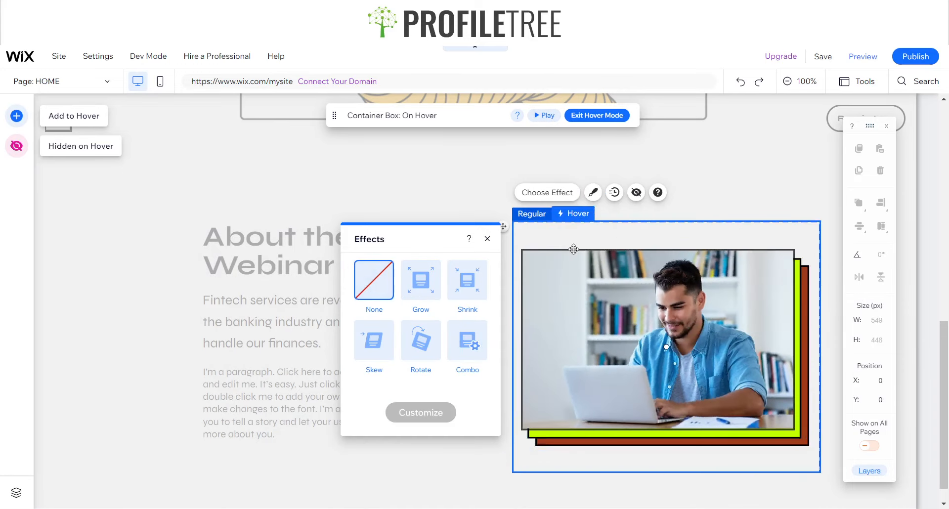
{"action": "left_click", "coordinate": [487, 239]}
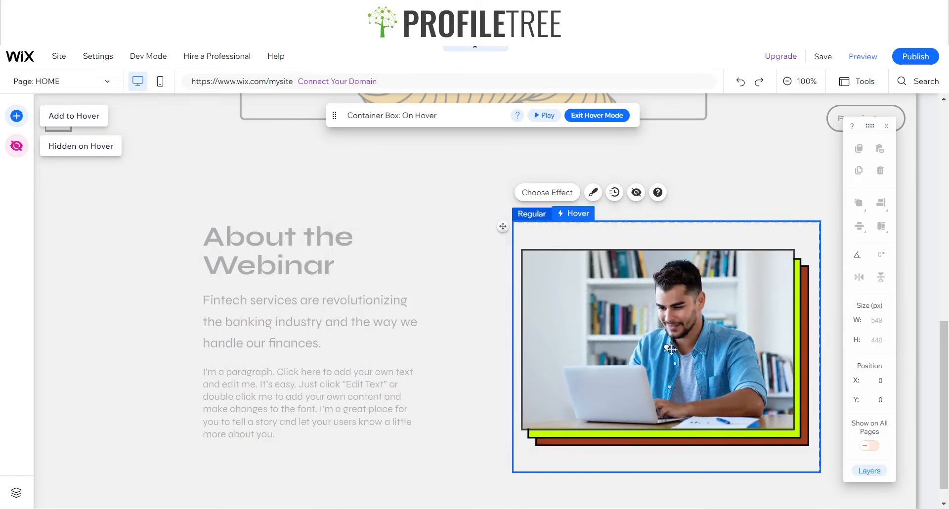
{"action": "left_click", "coordinate": [716, 204]}
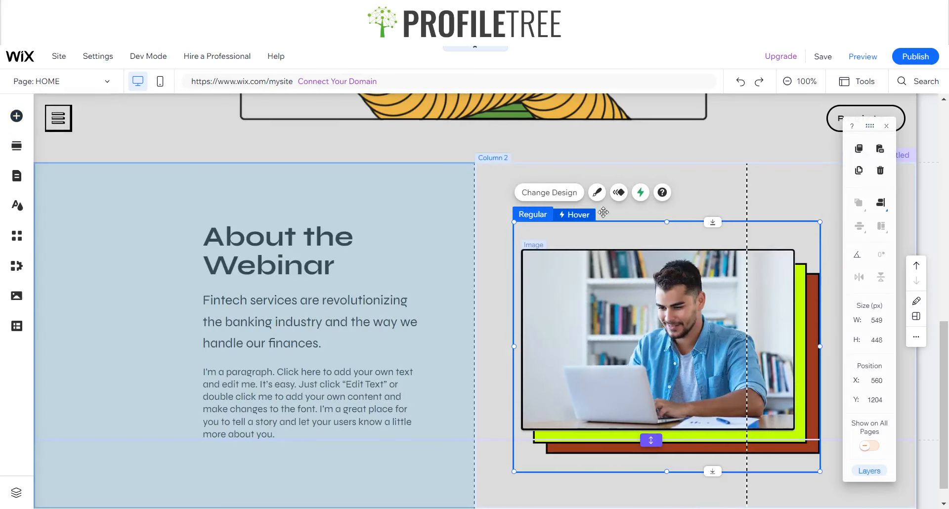
Step: Scroll the preview to Meet the Speakers to watch the names fade in, then return
{"action": "scroll", "coordinate": [386, 309], "scroll_direction": "down", "scroll_amount": 1}
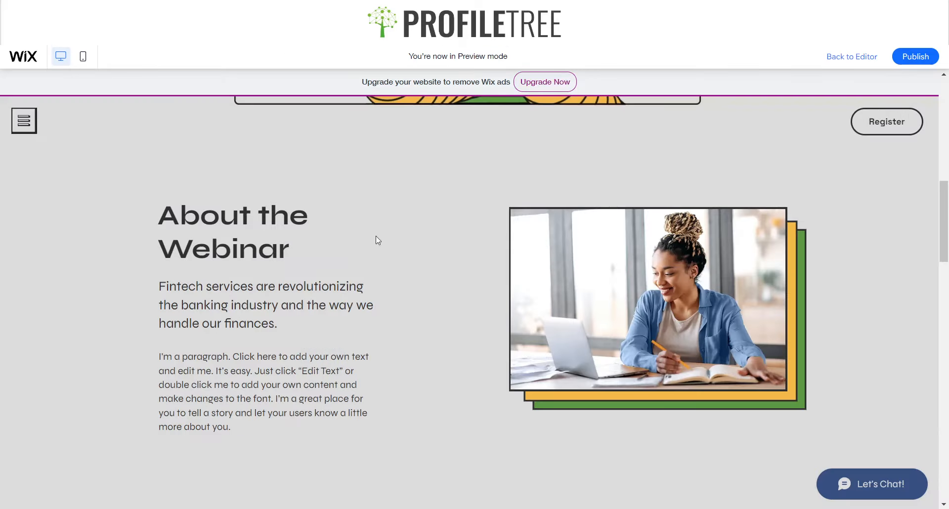
{"action": "scroll", "coordinate": [376, 236], "scroll_direction": "down", "scroll_amount": 6}
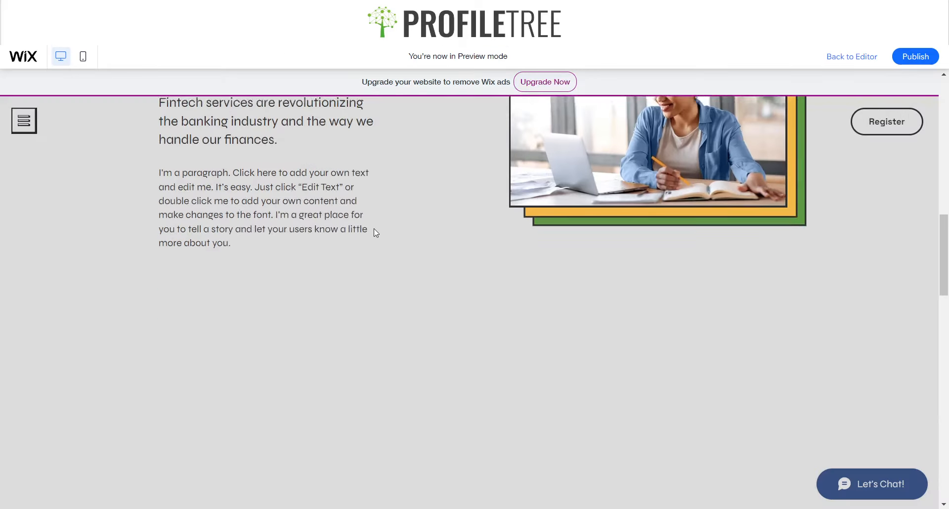
{"action": "scroll", "coordinate": [449, 265], "scroll_direction": "up", "scroll_amount": 1}
{"action": "scroll", "coordinate": [449, 265], "scroll_direction": "down", "scroll_amount": 2}
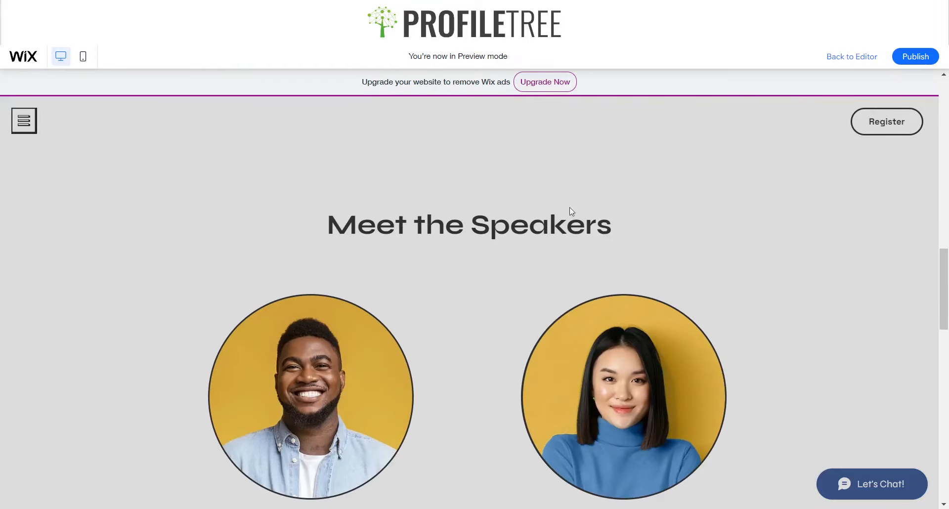
{"action": "left_click_drag", "start_coordinate": [621, 227], "coordinate": [325, 226]}
{"action": "left_click", "coordinate": [412, 208]}
{"action": "scroll", "coordinate": [373, 200], "scroll_direction": "up", "scroll_amount": 7}
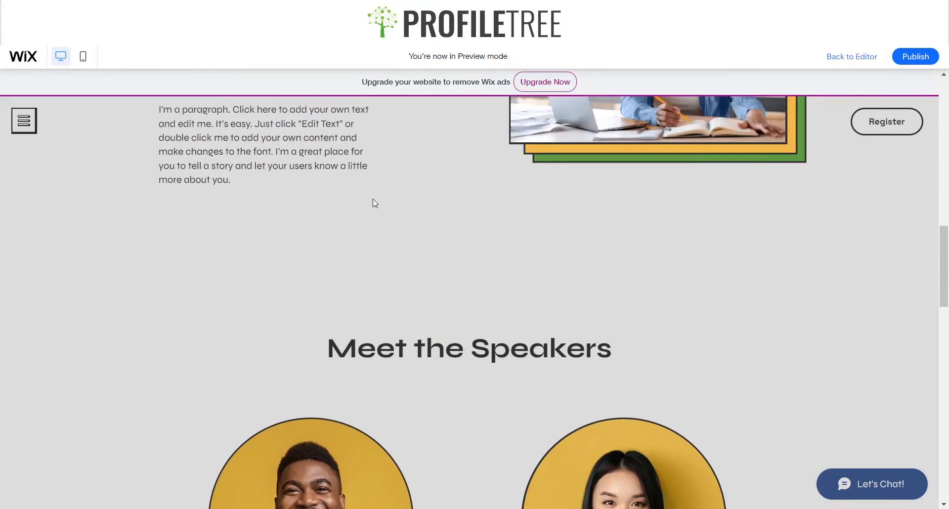
{"action": "scroll", "coordinate": [429, 285], "scroll_direction": "down", "scroll_amount": 1}
{"action": "scroll", "coordinate": [430, 285], "scroll_direction": "down", "scroll_amount": 9}
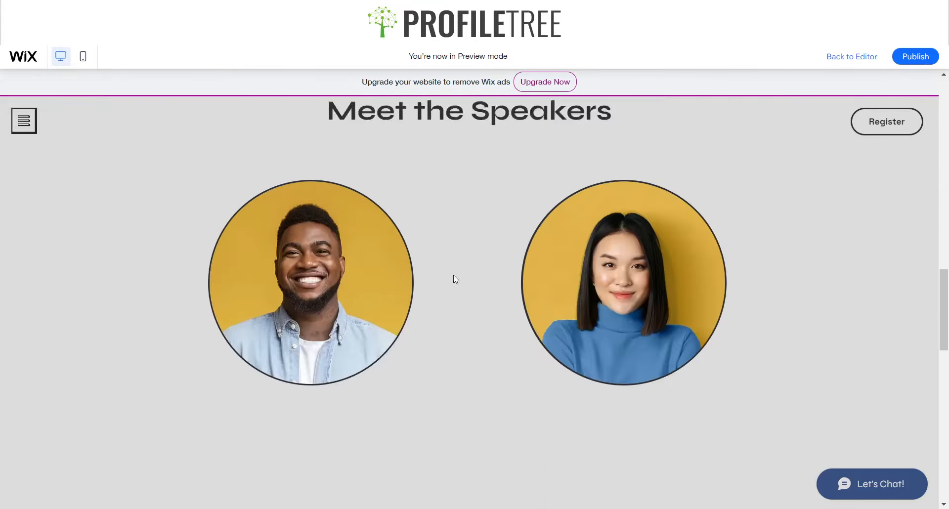
{"action": "scroll", "coordinate": [670, 239], "scroll_direction": "up", "scroll_amount": 1}
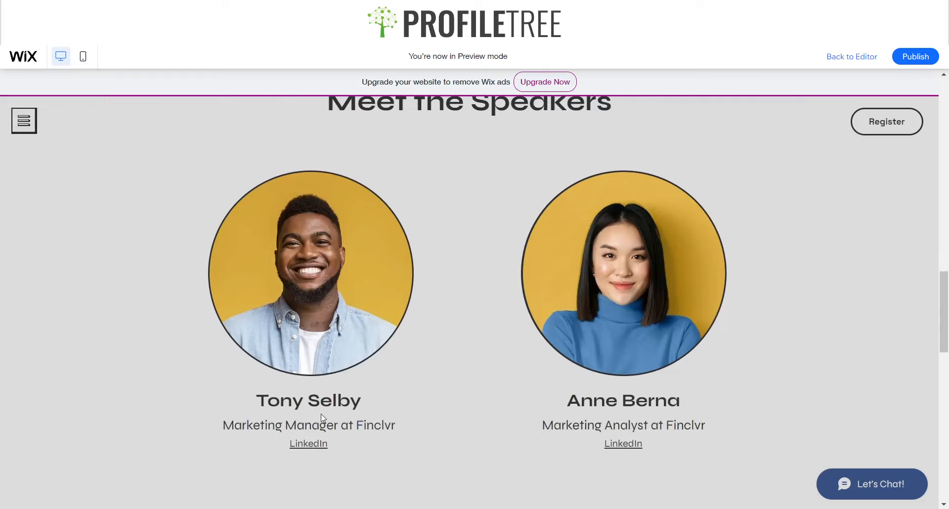
{"action": "scroll", "coordinate": [592, 328], "scroll_direction": "up", "scroll_amount": 2}
{"action": "scroll", "coordinate": [598, 324], "scroll_direction": "down", "scroll_amount": 6}
{"action": "scroll", "coordinate": [631, 348], "scroll_direction": "up", "scroll_amount": 3}
{"action": "scroll", "coordinate": [610, 358], "scroll_direction": "down", "scroll_amount": 2}
{"action": "scroll", "coordinate": [420, 317], "scroll_direction": "up", "scroll_amount": 2}
{"action": "scroll", "coordinate": [381, 296], "scroll_direction": "down", "scroll_amount": 5}
{"action": "scroll", "coordinate": [383, 295], "scroll_direction": "up", "scroll_amount": 4}
{"action": "scroll", "coordinate": [444, 202], "scroll_direction": "up", "scroll_amount": 2}
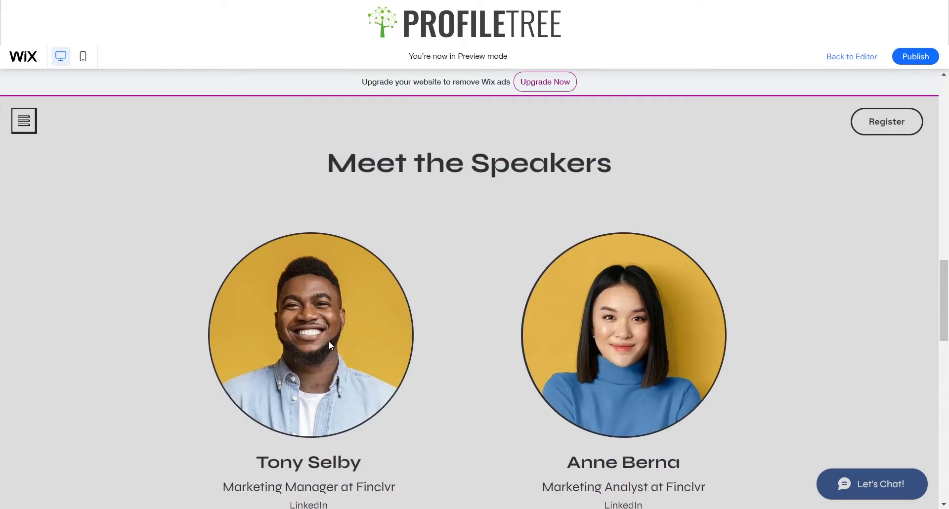
{"action": "left_click", "coordinate": [852, 56]}
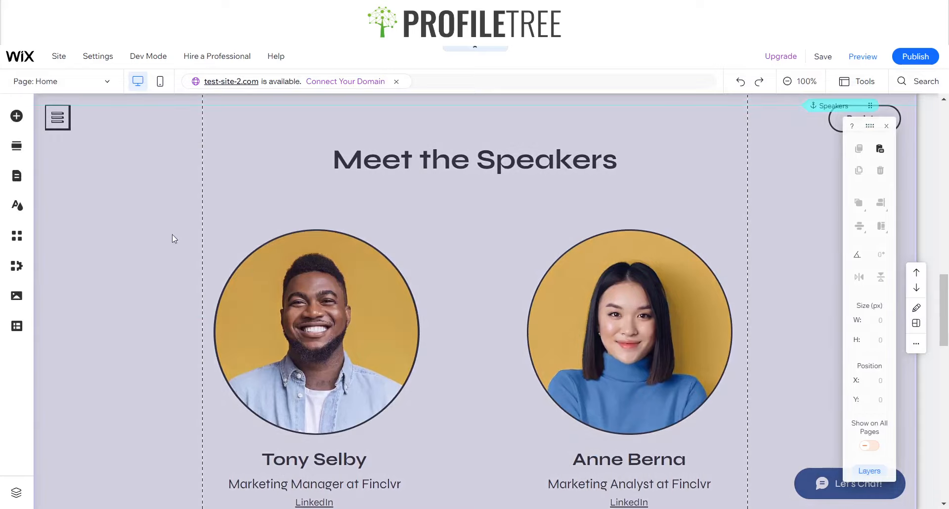
{"action": "left_click", "coordinate": [126, 219]}
{"action": "scroll", "coordinate": [150, 224], "scroll_direction": "up", "scroll_amount": 1}
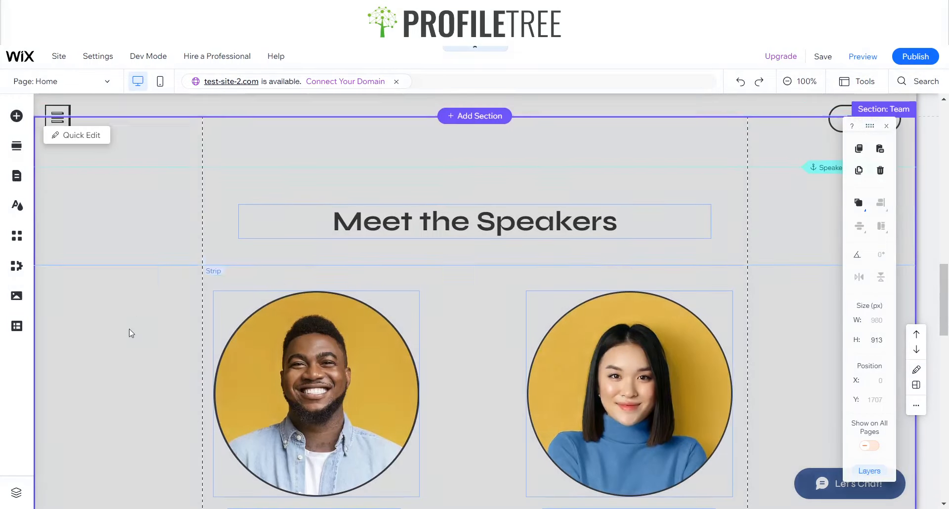
{"action": "left_click", "coordinate": [129, 328]}
{"action": "scroll", "coordinate": [208, 235], "scroll_direction": "down", "scroll_amount": 1}
{"action": "scroll", "coordinate": [207, 235], "scroll_direction": "down", "scroll_amount": 5}
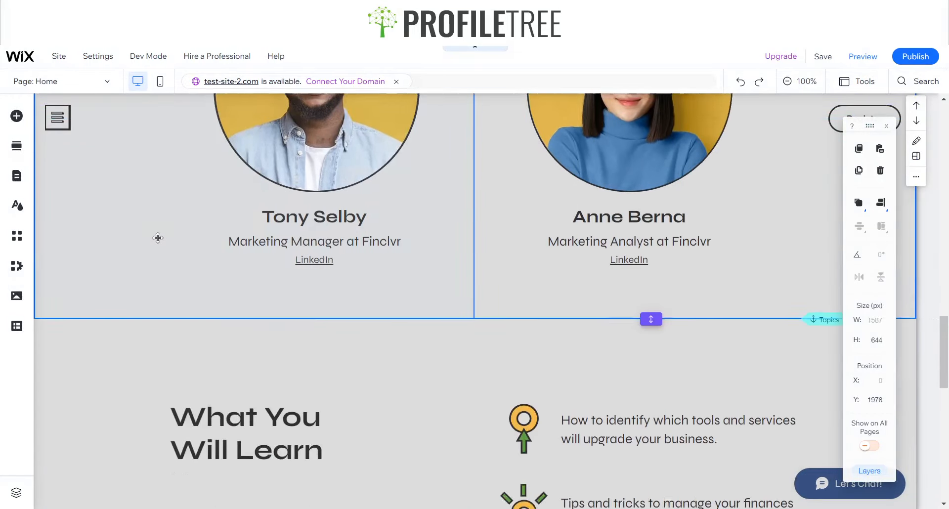
{"action": "scroll", "coordinate": [155, 237], "scroll_direction": "up", "scroll_amount": 4}
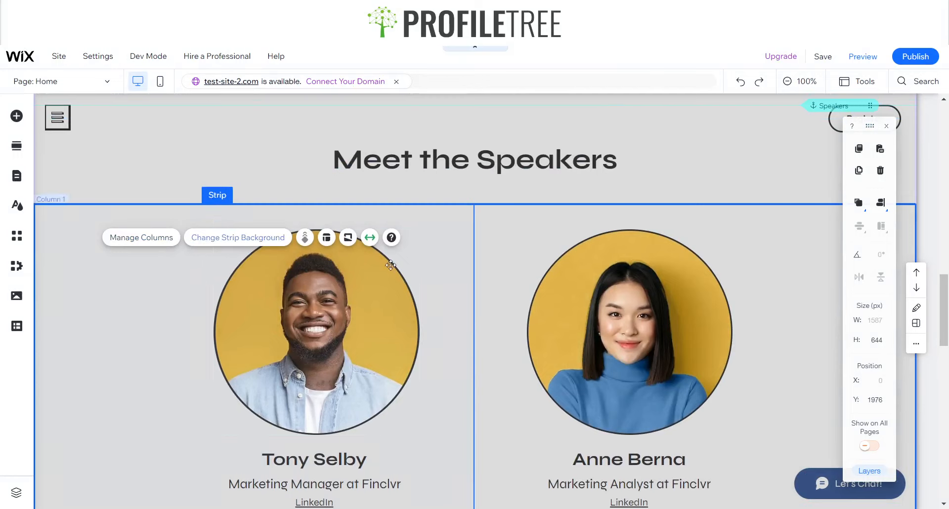
{"action": "left_click", "coordinate": [515, 244]}
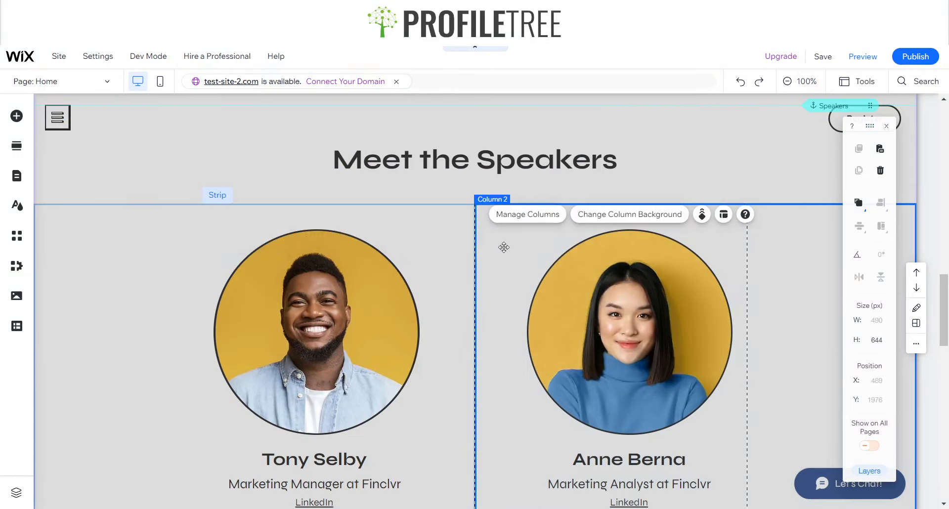
{"action": "left_click", "coordinate": [437, 239]}
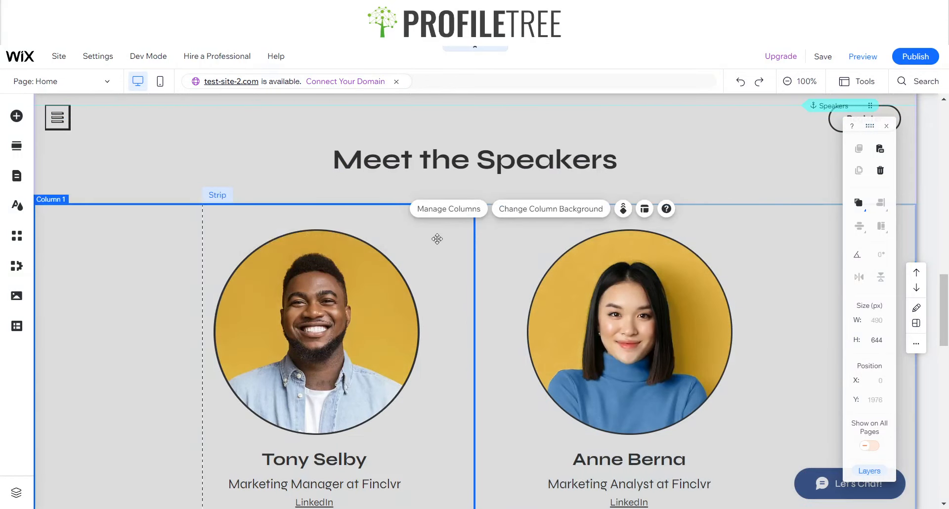
{"action": "left_click", "coordinate": [284, 170]}
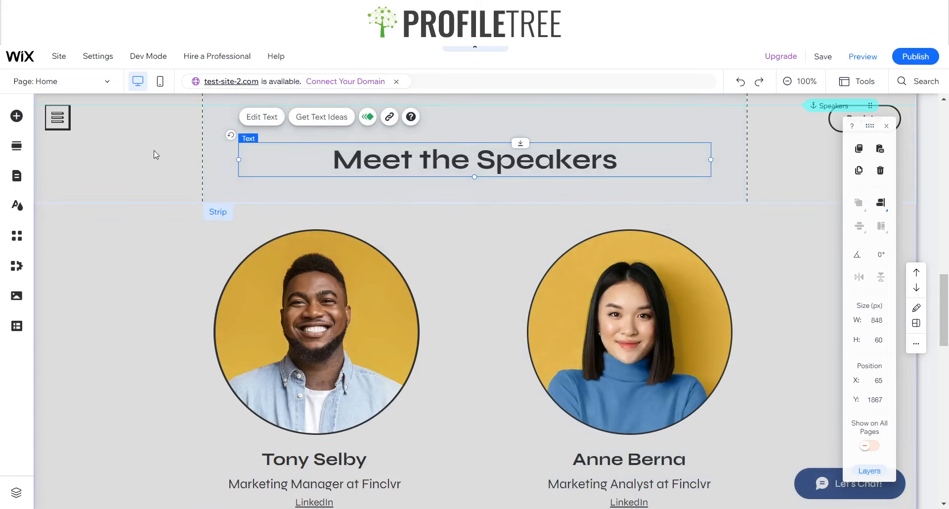
{"action": "left_click", "coordinate": [239, 169]}
{"action": "scroll", "coordinate": [207, 170], "scroll_direction": "up", "scroll_amount": 2}
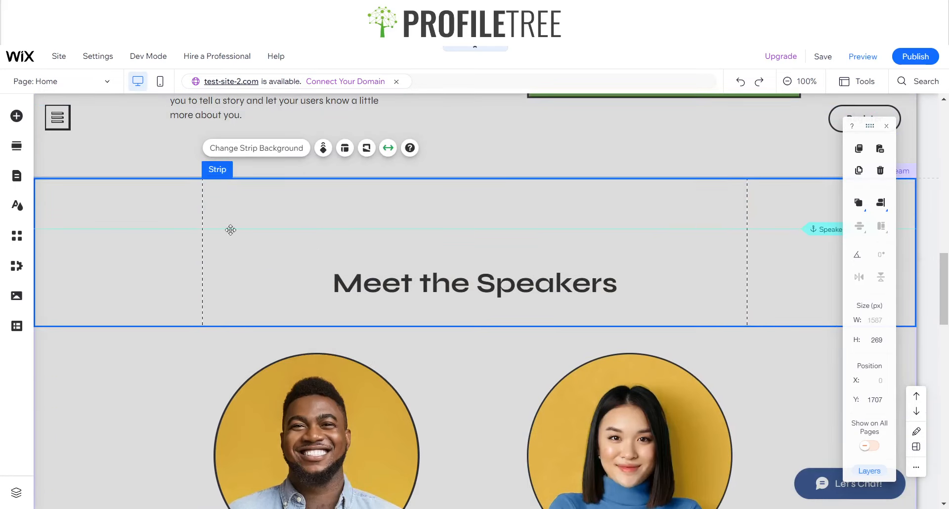
{"action": "left_click", "coordinate": [144, 346]}
{"action": "left_click", "coordinate": [208, 202]}
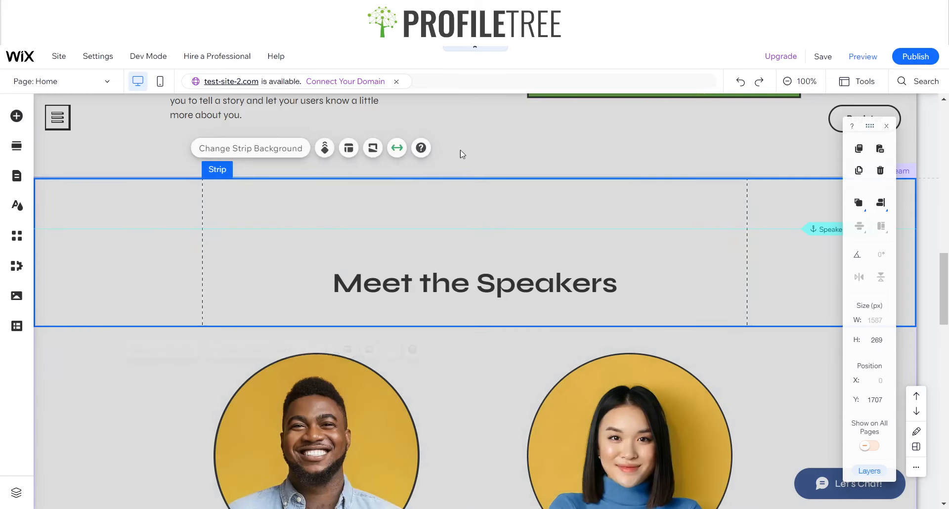
{"action": "scroll", "coordinate": [450, 361], "scroll_direction": "down", "scroll_amount": 7}
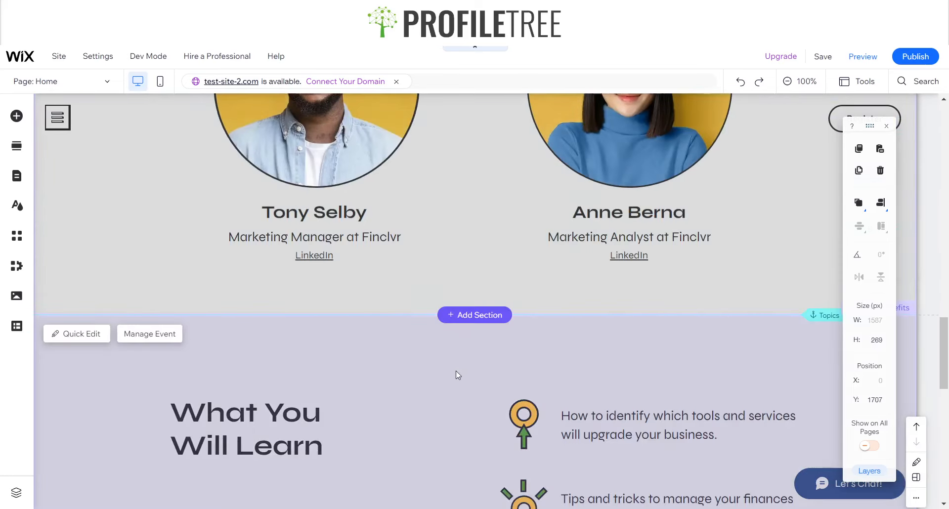
{"action": "scroll", "coordinate": [424, 234], "scroll_direction": "up", "scroll_amount": 4}
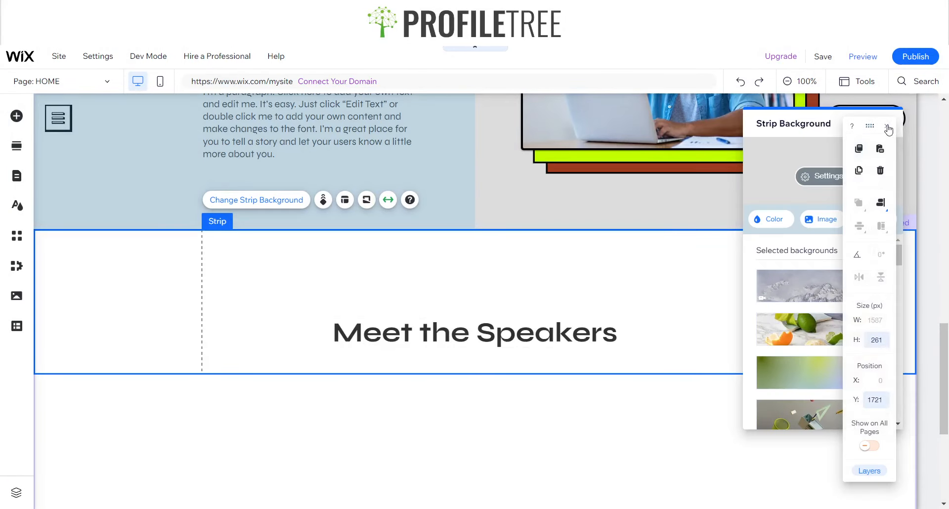
Step: Dismiss the floating panels and look through the strip background colours without changing them
{"action": "left_click", "coordinate": [887, 125]}
{"action": "left_click", "coordinate": [892, 123]}
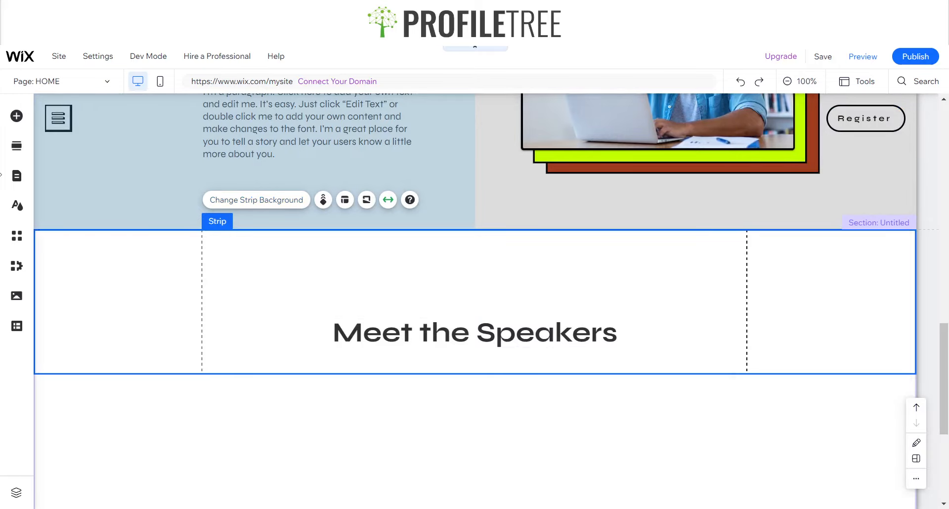
{"action": "left_click", "coordinate": [252, 200]}
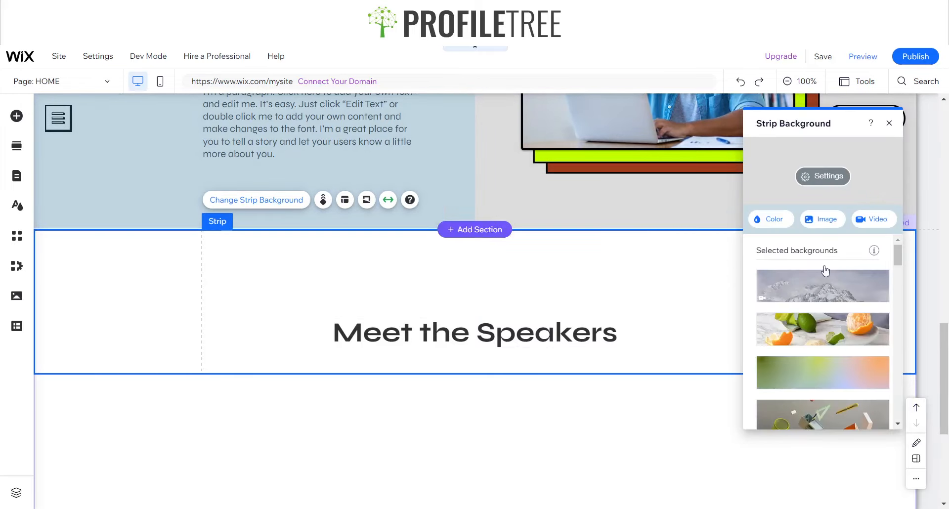
{"action": "left_click", "coordinate": [770, 219]}
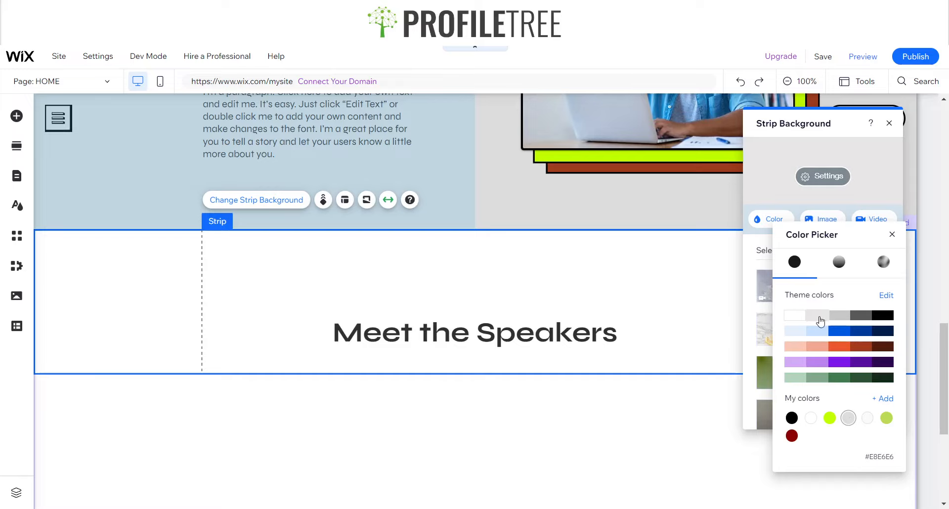
{"action": "left_click", "coordinate": [893, 235]}
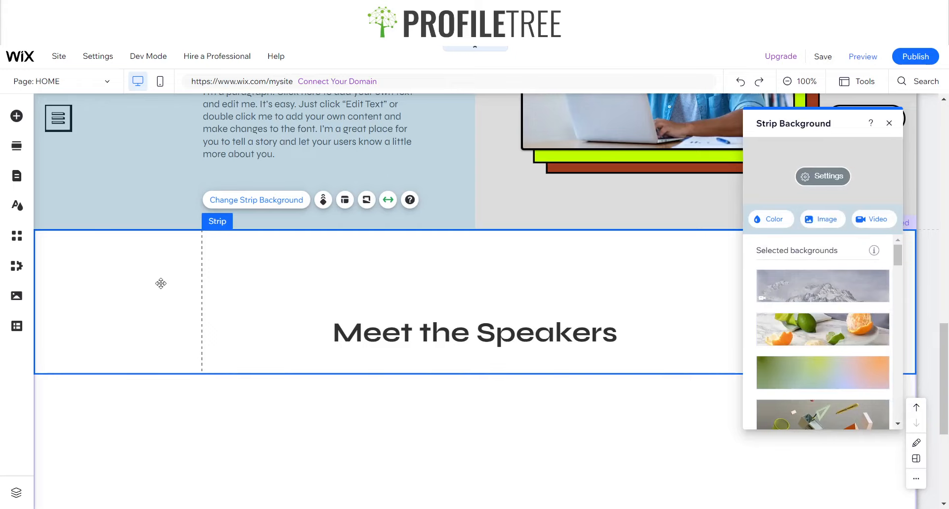
{"action": "left_click", "coordinate": [889, 123]}
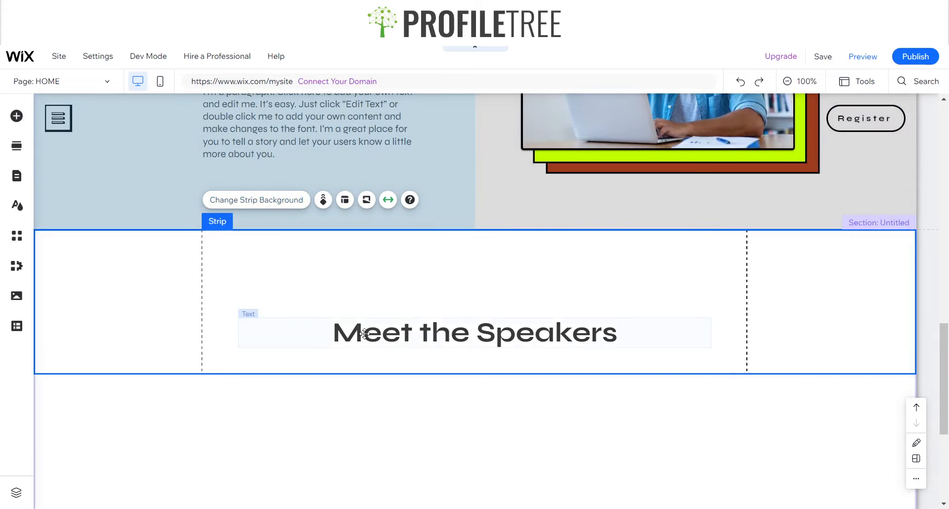
Step: Delete the Meet the Speakers heading from its strip
{"action": "left_click", "coordinate": [366, 334]}
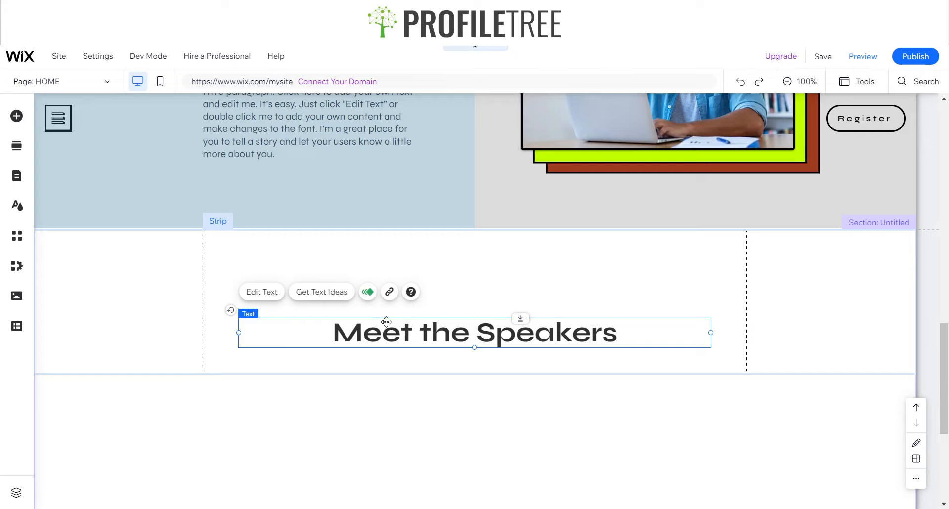
{"action": "key", "text": "Delete"}
{"action": "left_click", "coordinate": [282, 207]}
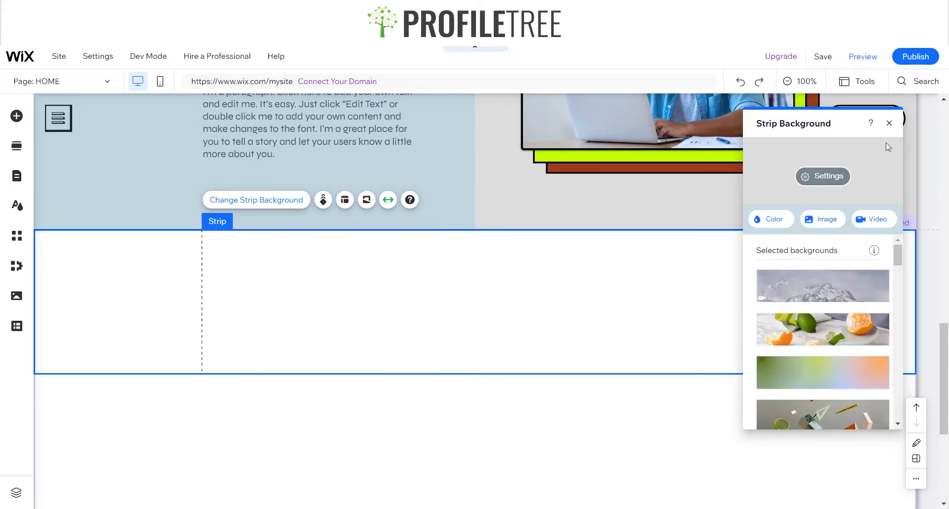
{"action": "left_click", "coordinate": [889, 123]}
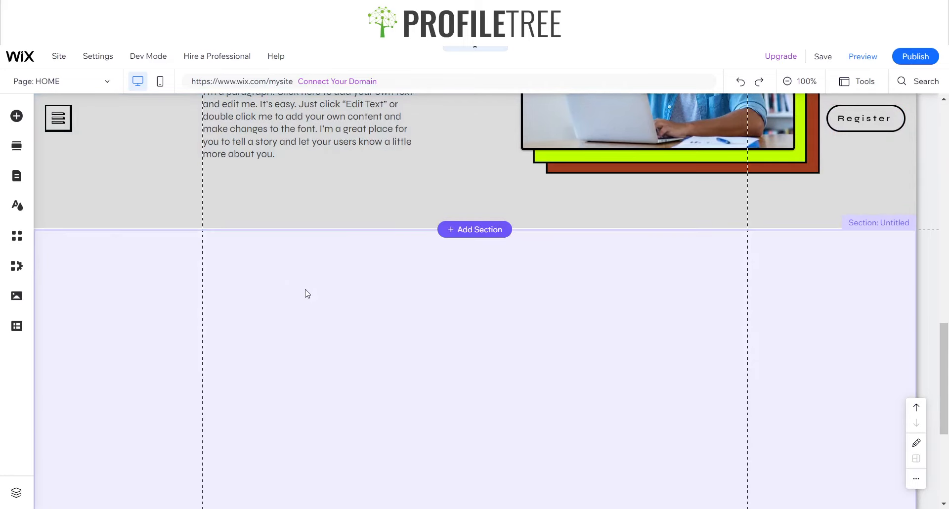
Step: Drop a classic black strip into the empty section and give it three columns
{"action": "left_click", "coordinate": [336, 265]}
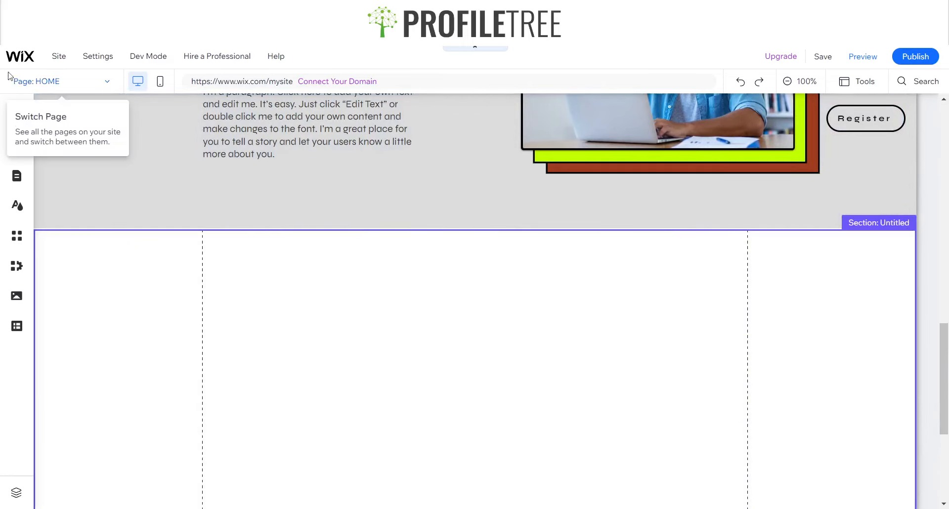
{"action": "left_click", "coordinate": [16, 116]}
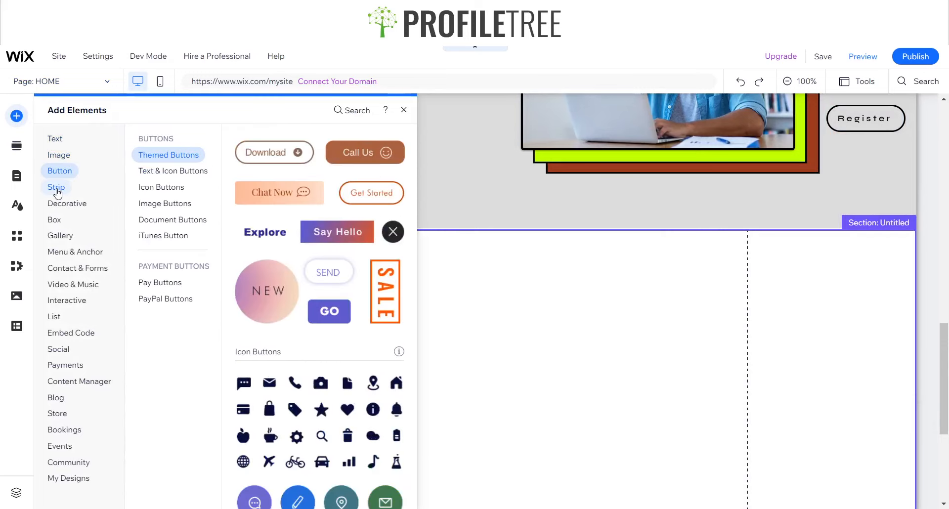
{"action": "mouse_move", "coordinate": [60, 195]}
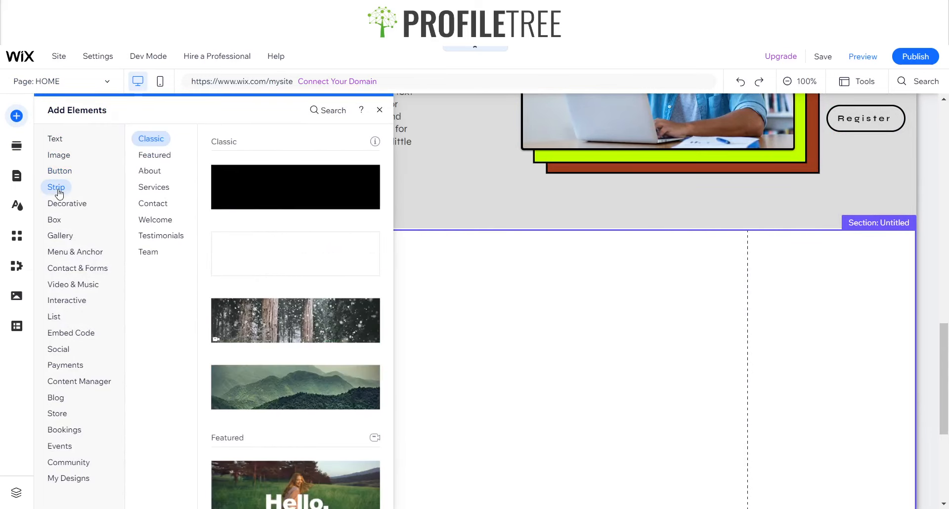
{"action": "left_click_drag", "start_coordinate": [282, 195], "coordinate": [521, 354]}
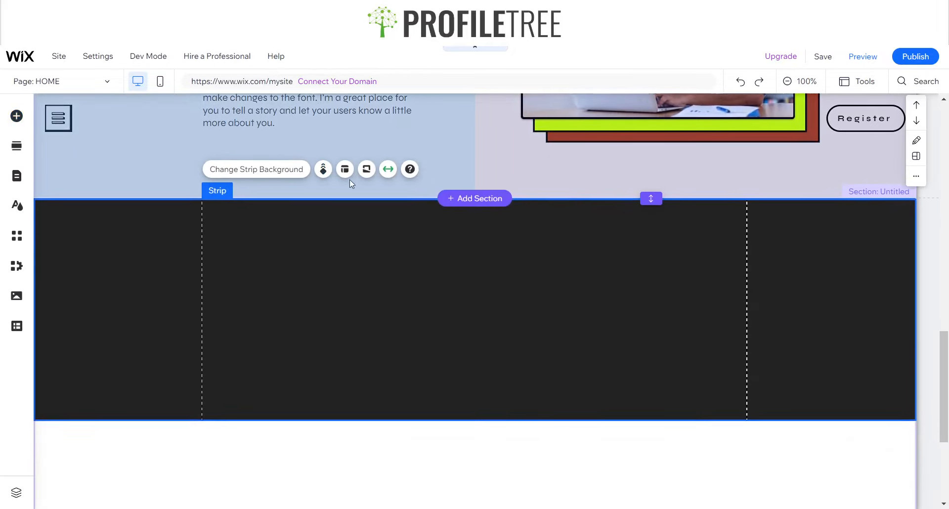
{"action": "left_click", "coordinate": [345, 160]}
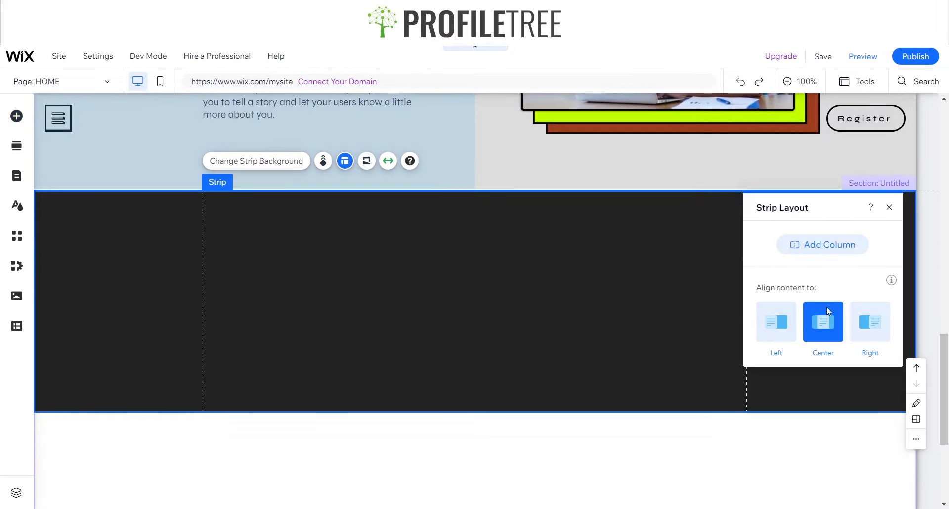
{"action": "left_click", "coordinate": [833, 246]}
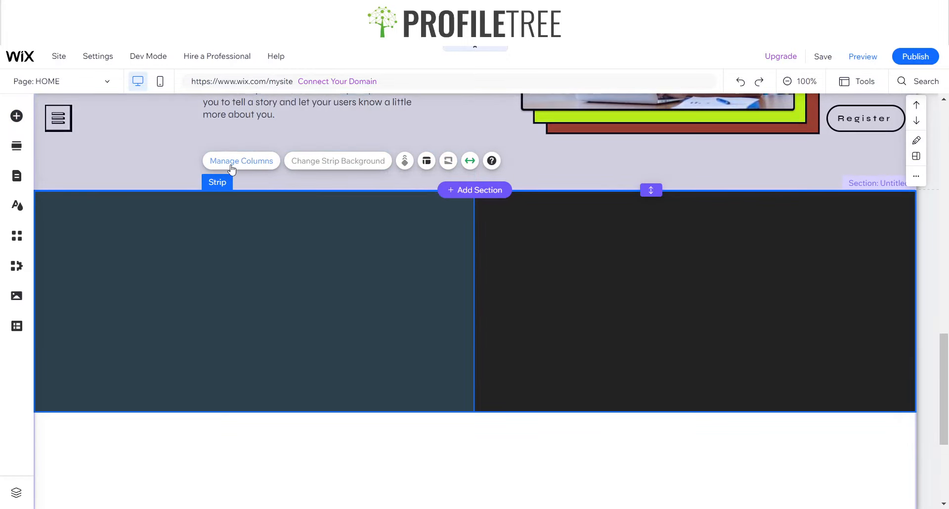
{"action": "left_click", "coordinate": [232, 165]}
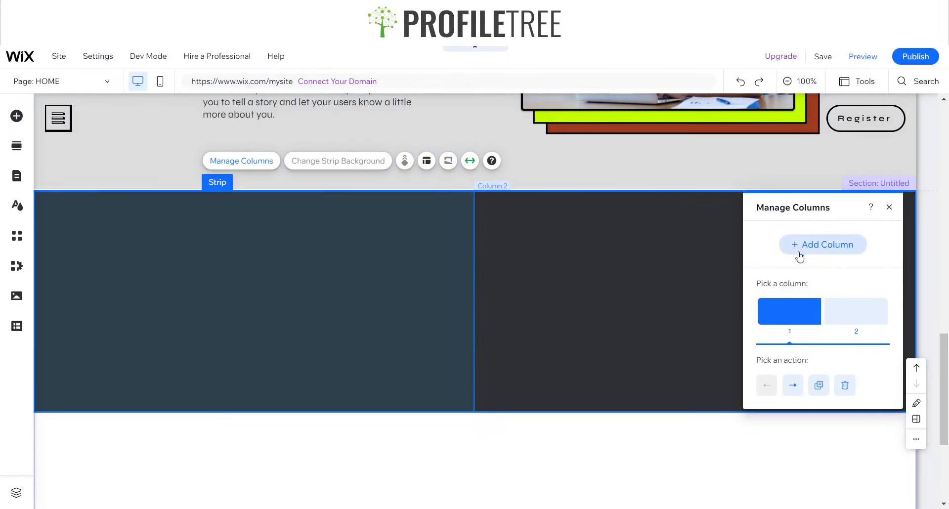
{"action": "left_click", "coordinate": [800, 258]}
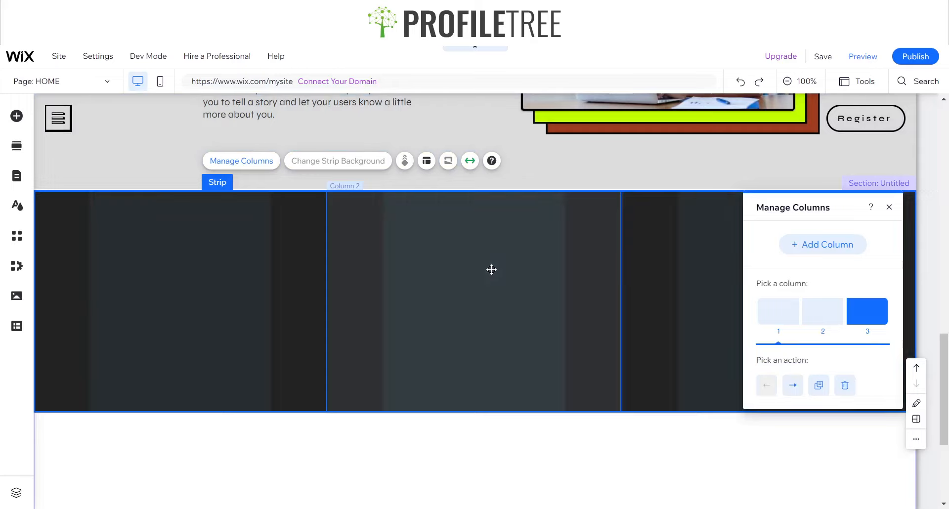
{"action": "left_click", "coordinate": [491, 270]}
Step: Set the first and second columns' backgrounds to light grey
{"action": "left_click", "coordinate": [231, 240]}
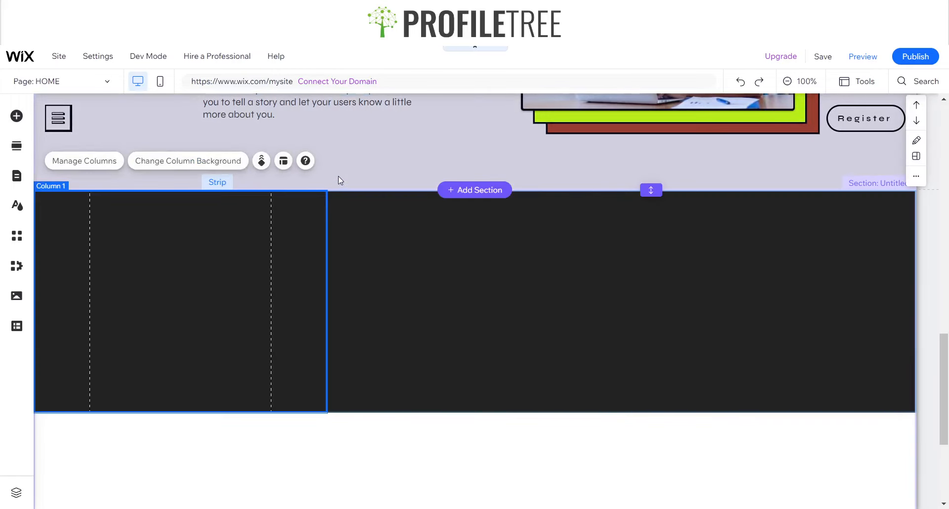
{"action": "left_click", "coordinate": [221, 167]}
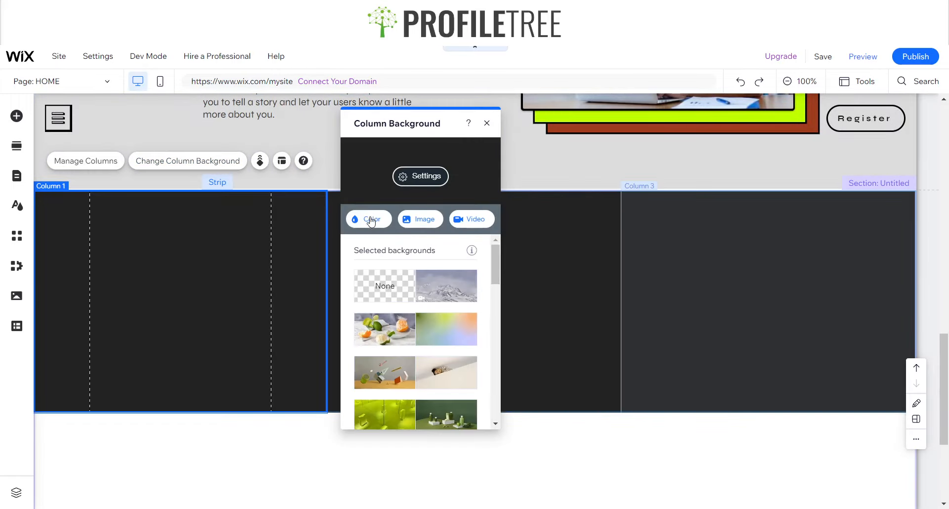
{"action": "left_click", "coordinate": [368, 214]}
{"action": "left_click", "coordinate": [407, 430]}
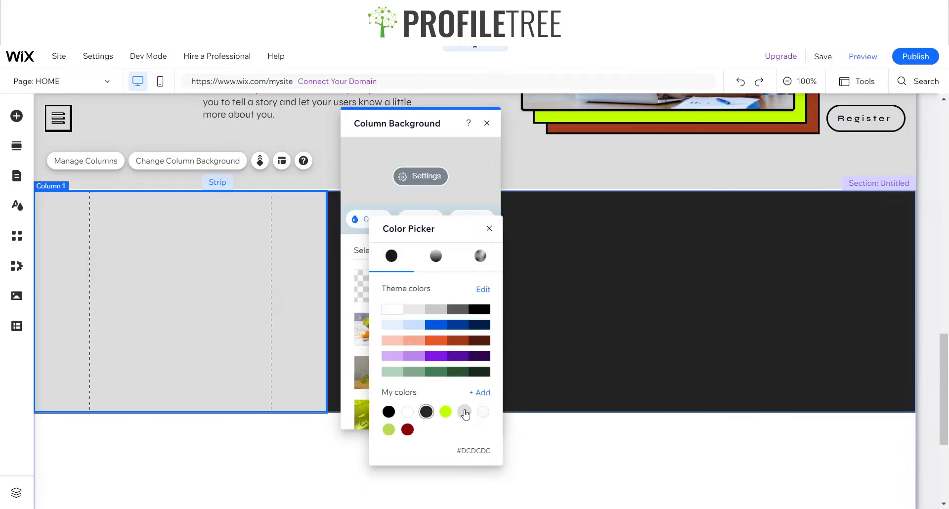
{"action": "left_click", "coordinate": [464, 412]}
{"action": "left_click", "coordinate": [490, 229]}
{"action": "left_click", "coordinate": [546, 257]}
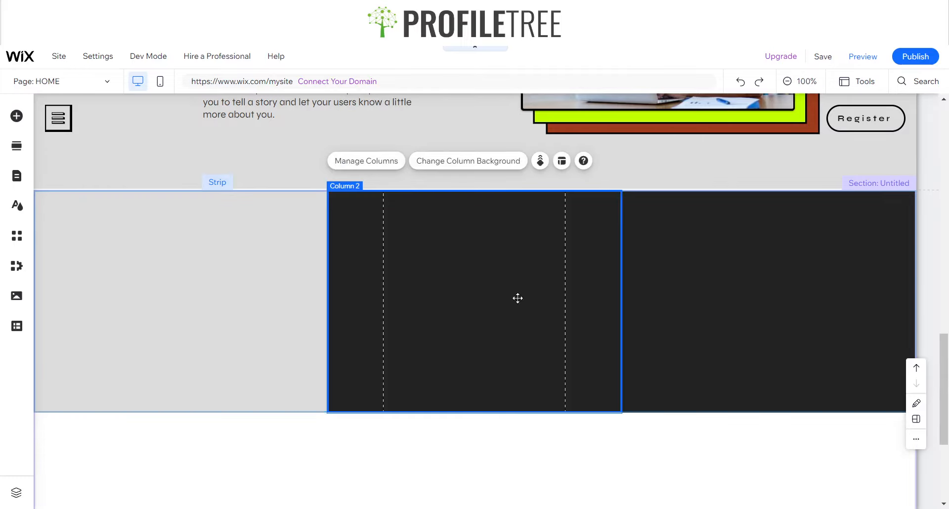
{"action": "left_click", "coordinate": [511, 165]}
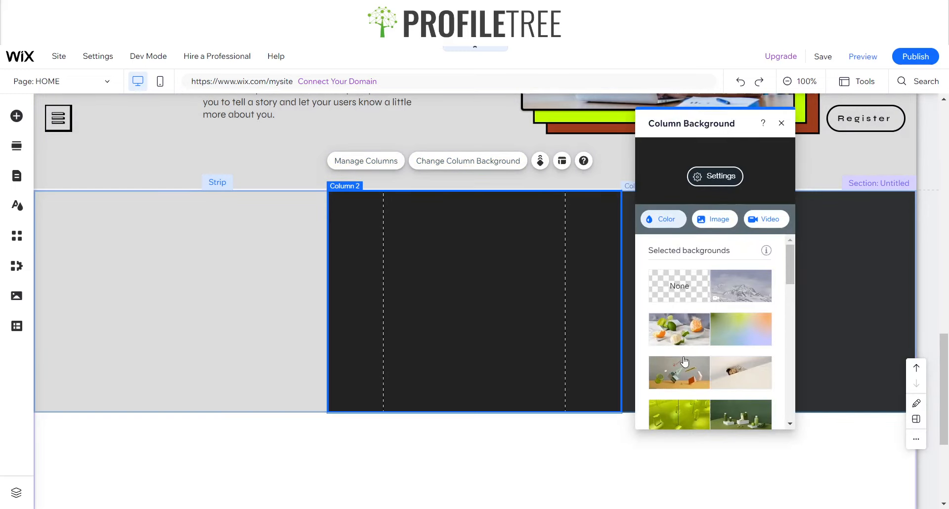
{"action": "left_click", "coordinate": [766, 415]}
{"action": "left_click", "coordinate": [834, 300]}
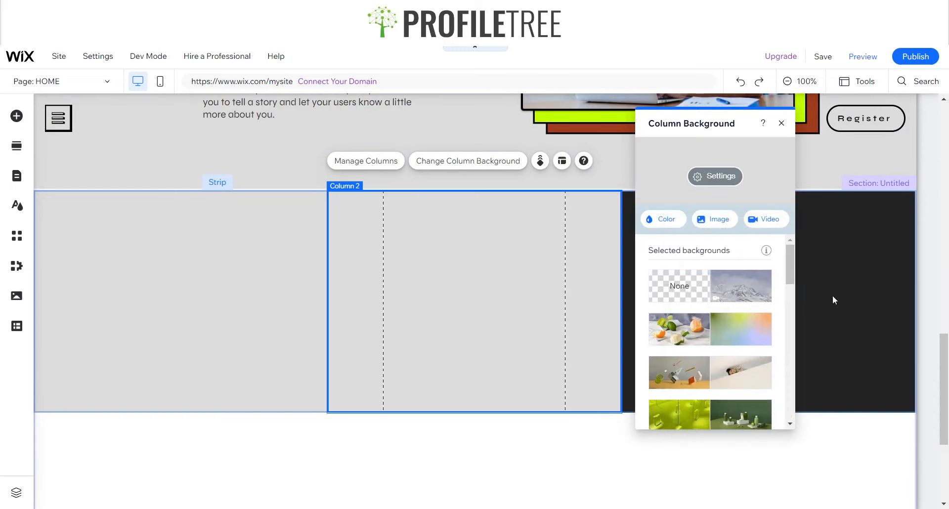
Step: Make the third column light grey and paste the Meet the Speakers heading into the middle column
{"action": "left_click", "coordinate": [784, 257]}
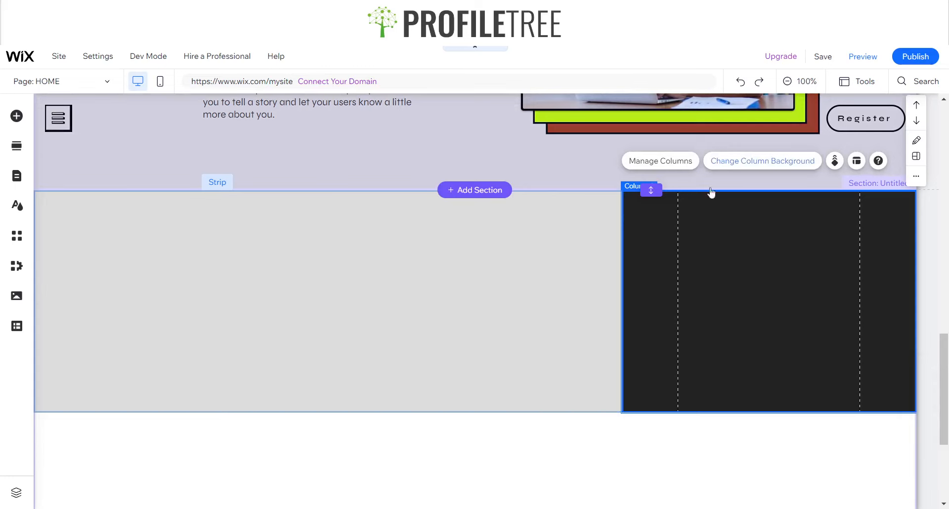
{"action": "left_click", "coordinate": [762, 161]}
{"action": "left_click", "coordinate": [476, 219]}
{"action": "left_click", "coordinate": [568, 359]}
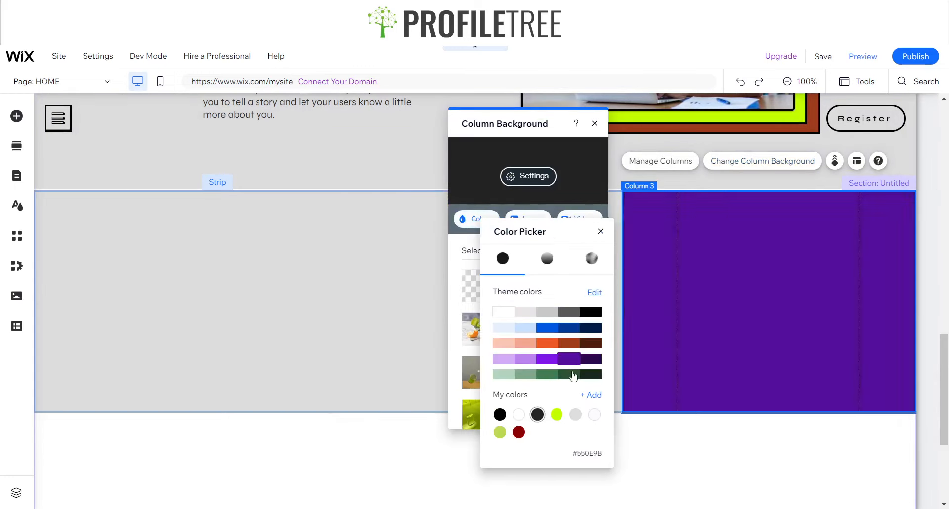
{"action": "left_click", "coordinate": [576, 415]}
{"action": "left_click", "coordinate": [601, 231]}
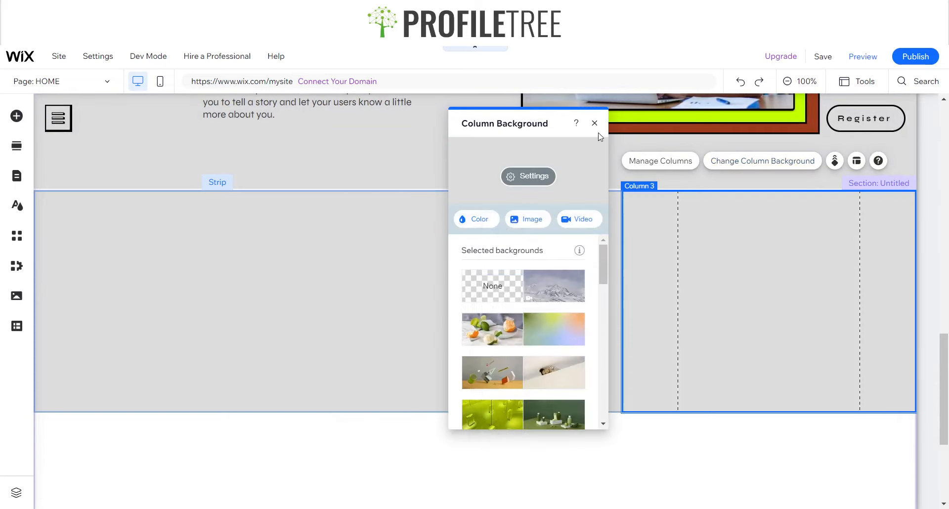
{"action": "left_click", "coordinate": [595, 123]}
{"action": "left_click", "coordinate": [478, 285]}
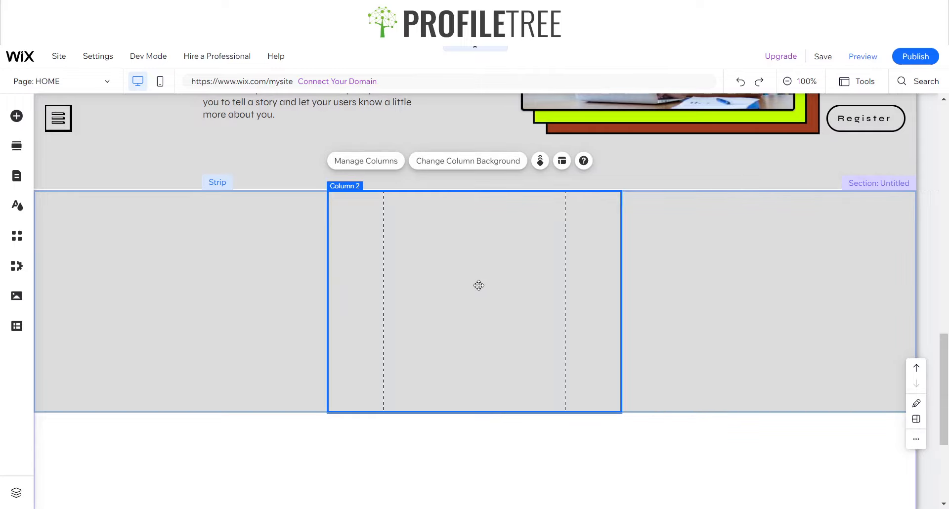
{"action": "key", "text": "ctrl+v"}
Step: Place the heading in the middle column and set the three-column strip's height to 270 px
{"action": "left_click_drag", "start_coordinate": [468, 300], "coordinate": [467, 306]}
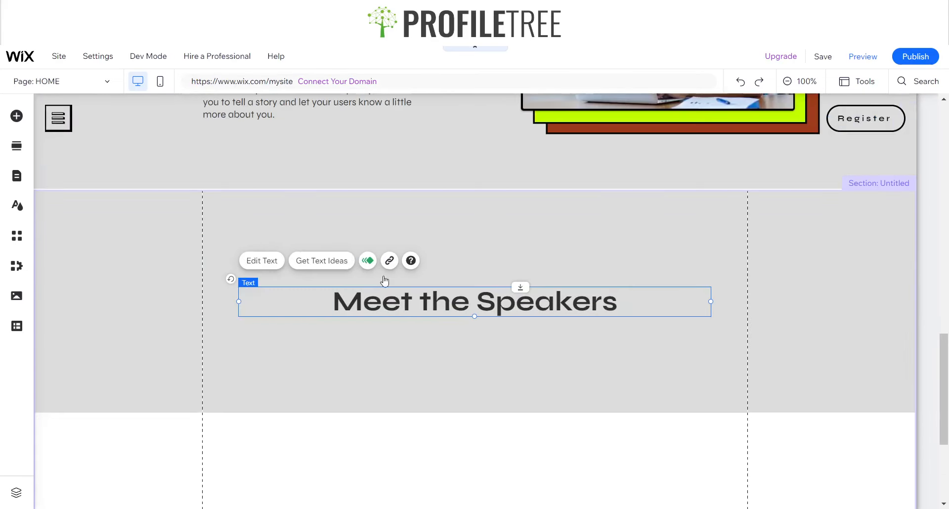
{"action": "left_click", "coordinate": [279, 280]}
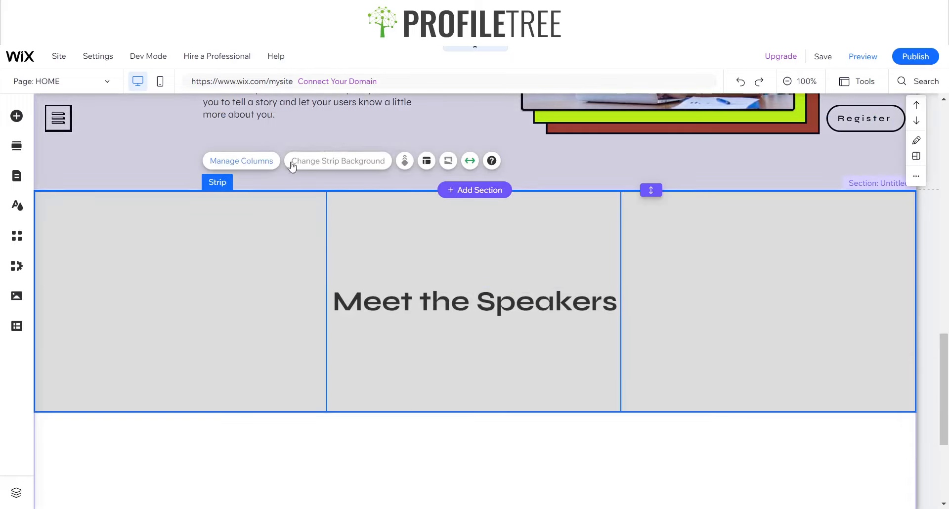
{"action": "left_click", "coordinate": [865, 82]}
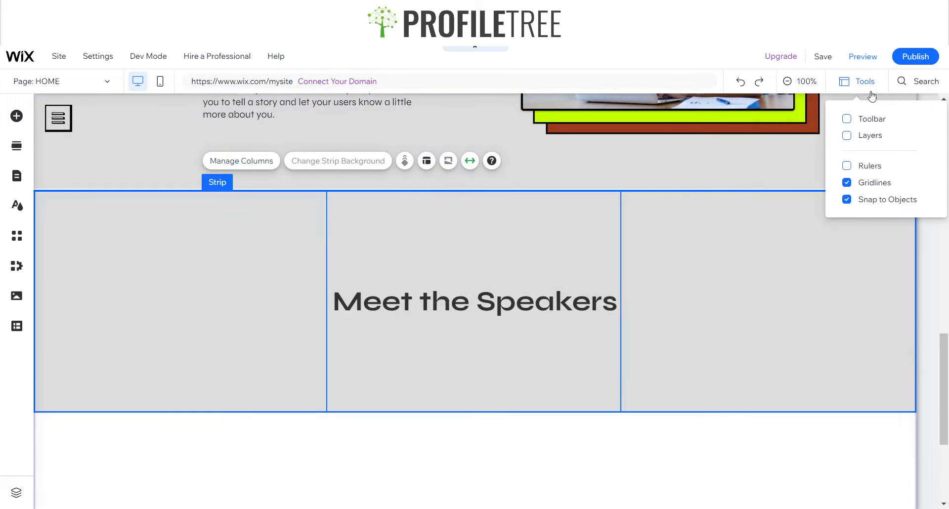
{"action": "left_click", "coordinate": [869, 118]}
{"action": "left_click", "coordinate": [873, 341]}
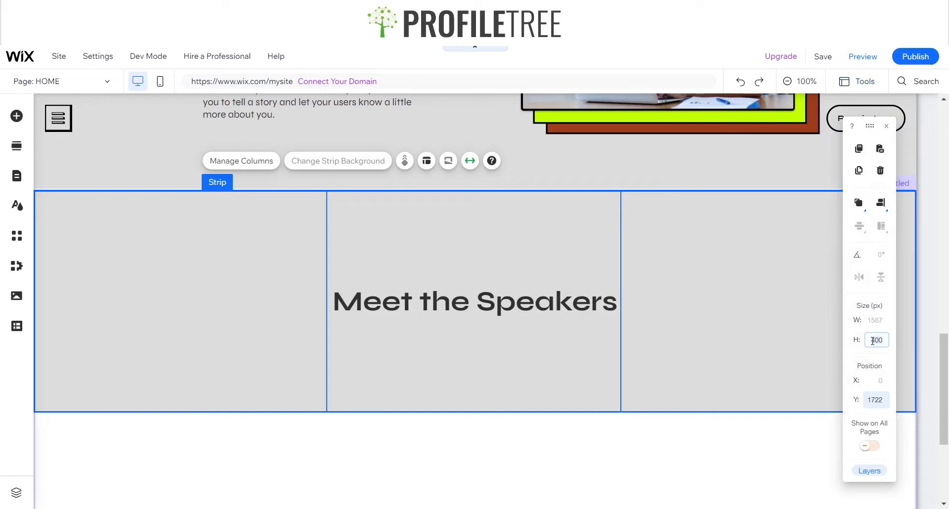
{"action": "type", "text": "270"}
{"action": "key", "text": "Return"}
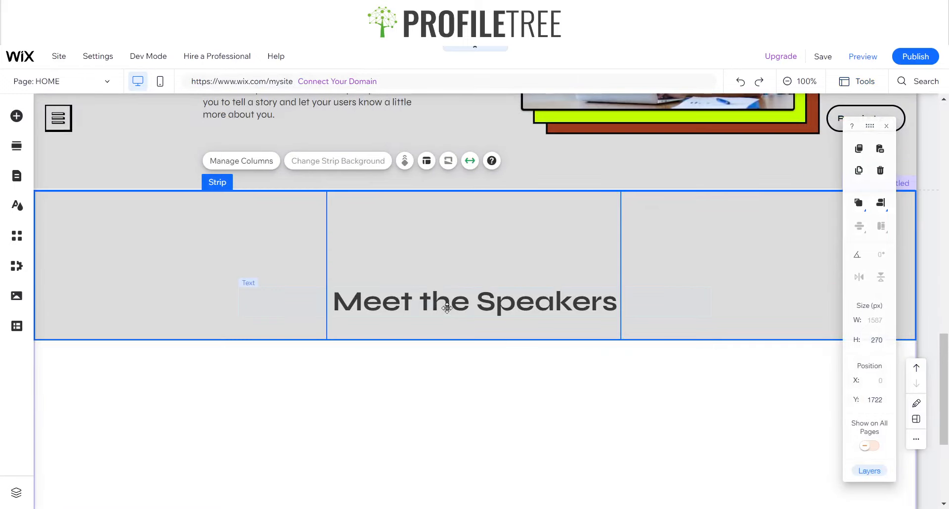
Step: Move the Meet the Speakers heading a few pixels higher within the strip
{"action": "left_click", "coordinate": [447, 304]}
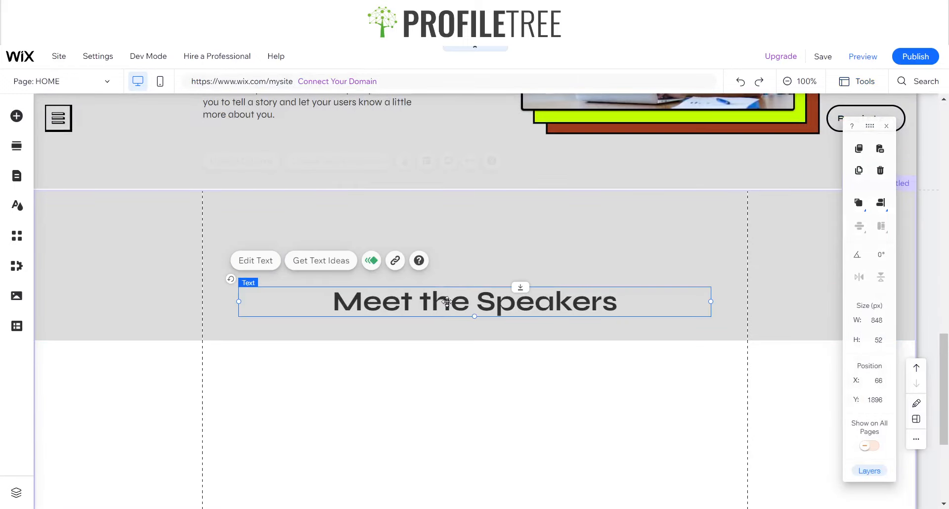
{"action": "left_click_drag", "start_coordinate": [447, 303], "coordinate": [449, 295]}
{"action": "left_click_drag", "start_coordinate": [406, 170], "coordinate": [406, 169]}
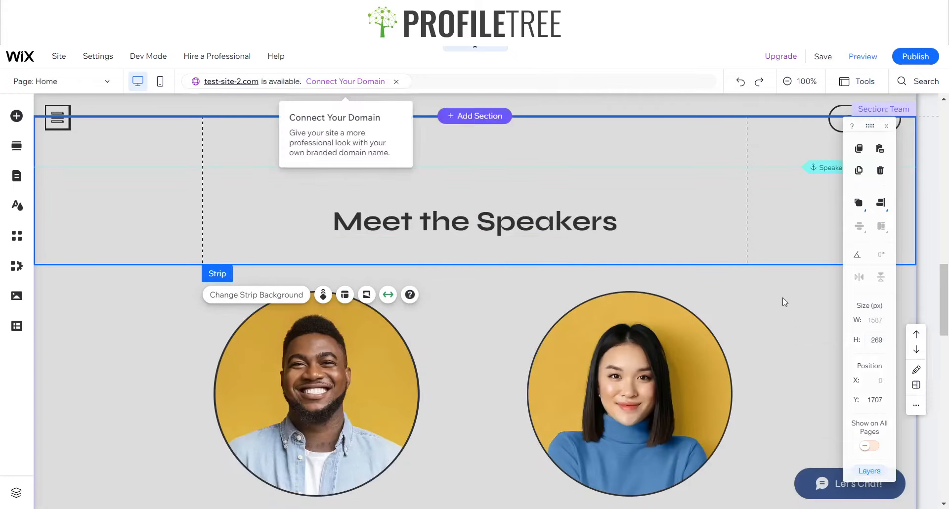
{"action": "left_click", "coordinate": [557, 232]}
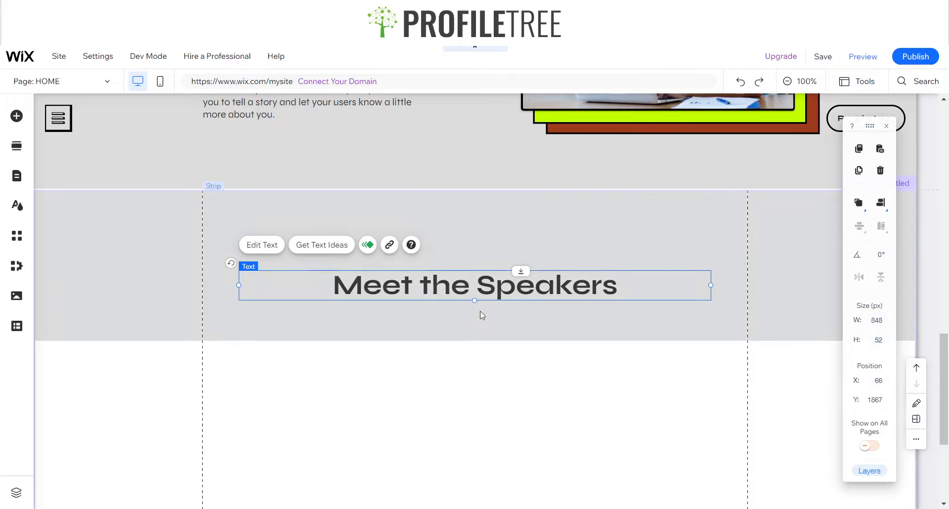
{"action": "left_click", "coordinate": [330, 395]}
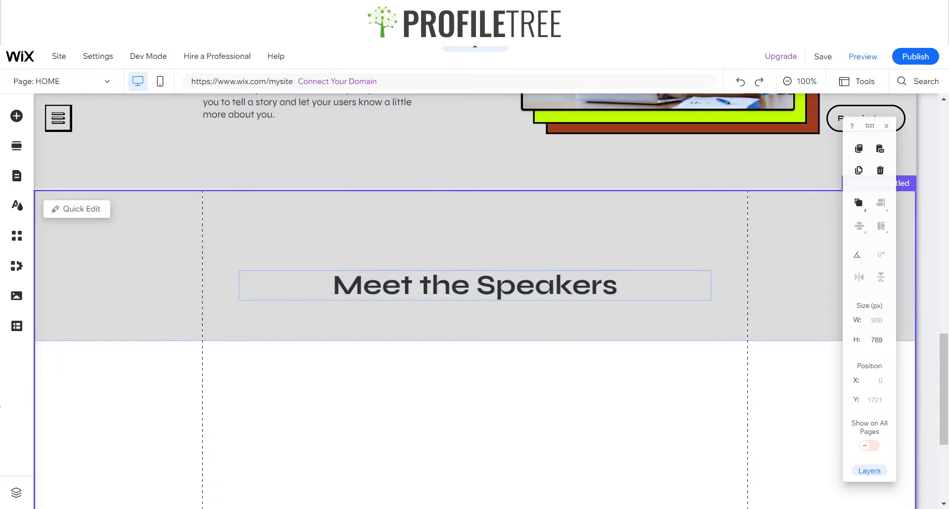
{"action": "scroll", "coordinate": [474, 297], "scroll_direction": "down", "scroll_amount": 5}
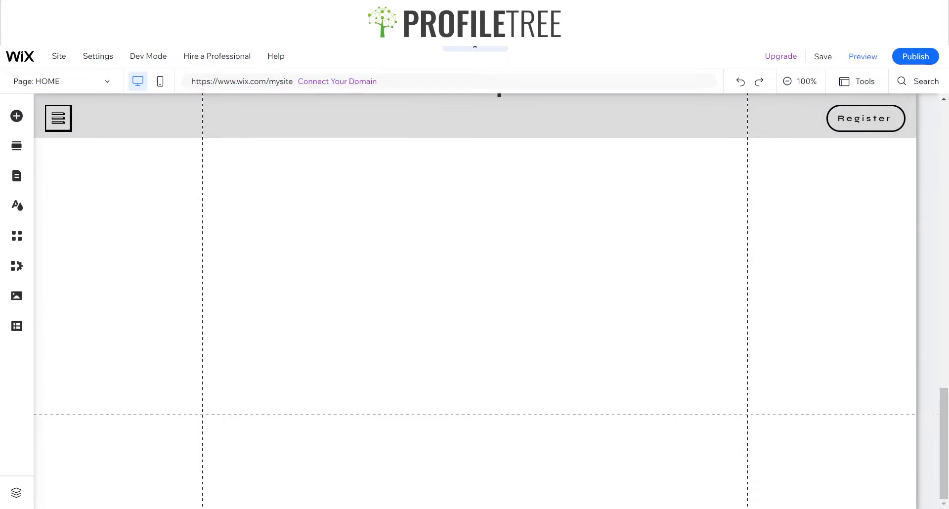
{"action": "scroll", "coordinate": [185, 182], "scroll_direction": "up", "scroll_amount": 4}
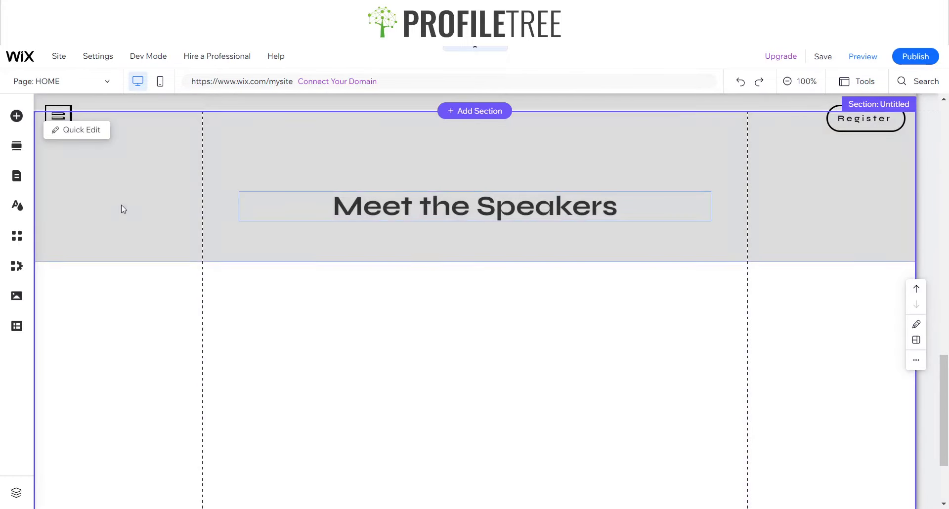
{"action": "left_click", "coordinate": [184, 179]}
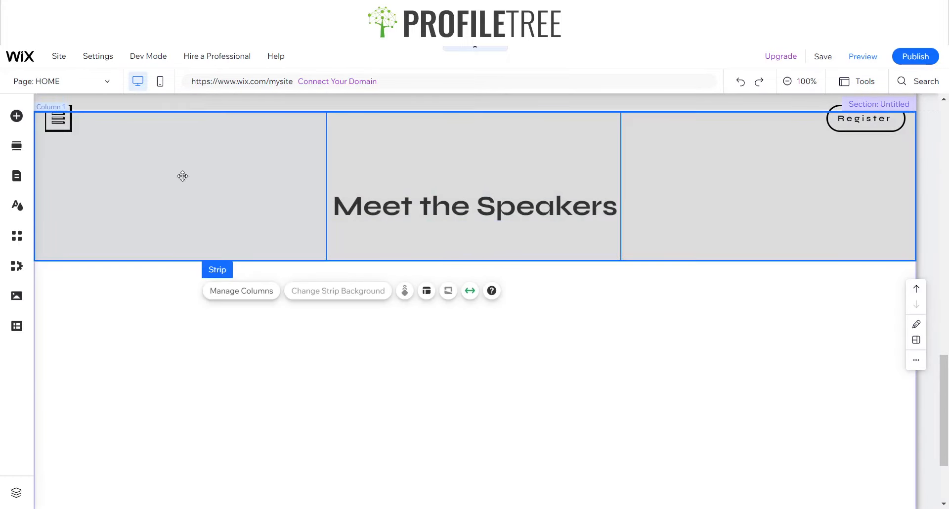
{"action": "left_click", "coordinate": [174, 371]}
Step: Delete the third column using Manage Columns on the strip
{"action": "left_click", "coordinate": [262, 333]}
{"action": "scroll", "coordinate": [297, 321], "scroll_direction": "down", "scroll_amount": 1}
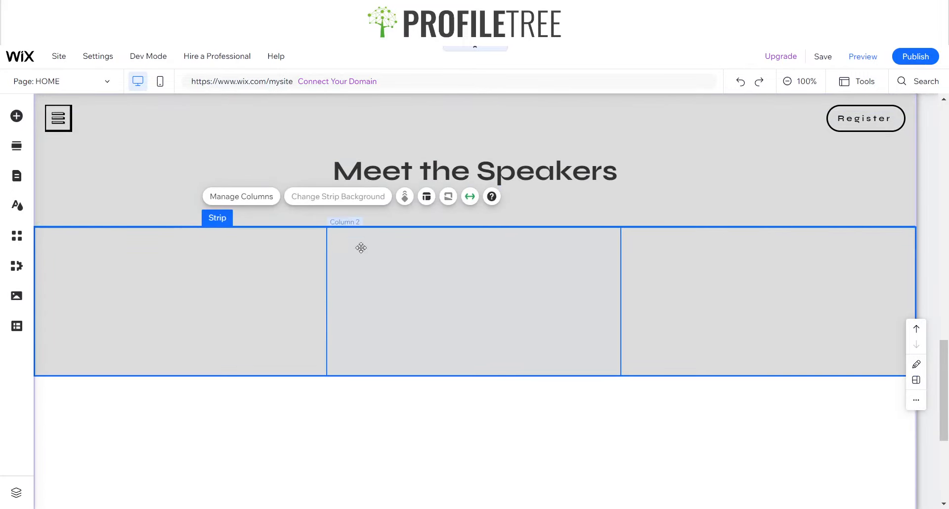
{"action": "left_click", "coordinate": [235, 200]}
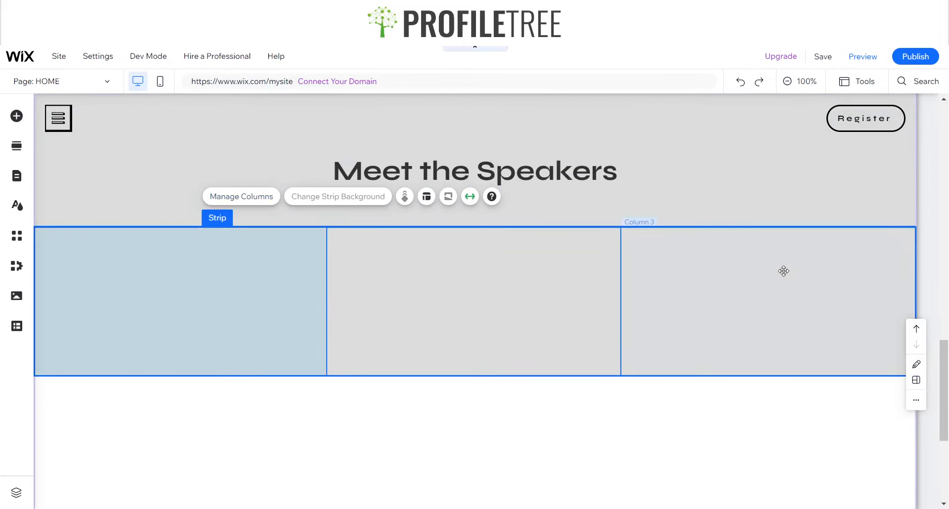
{"action": "left_click", "coordinate": [258, 199]}
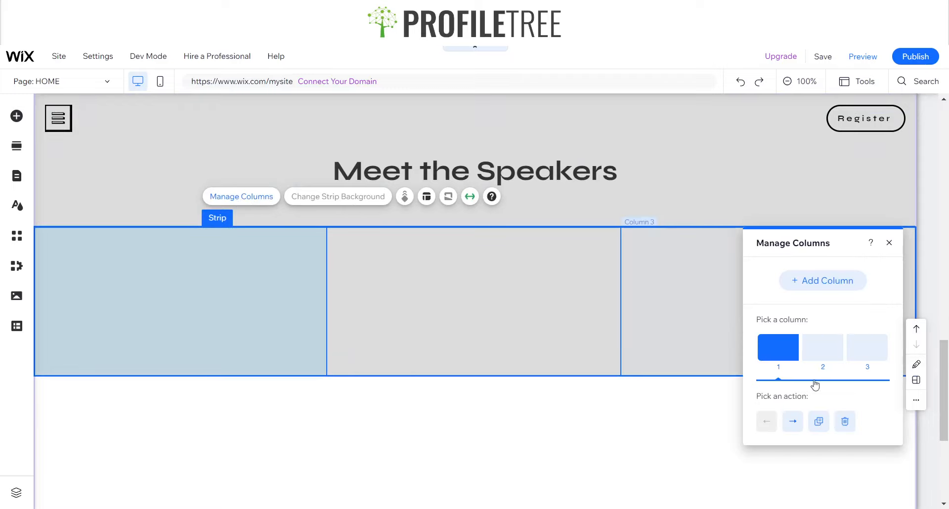
{"action": "left_click", "coordinate": [875, 347]}
{"action": "left_click", "coordinate": [845, 422]}
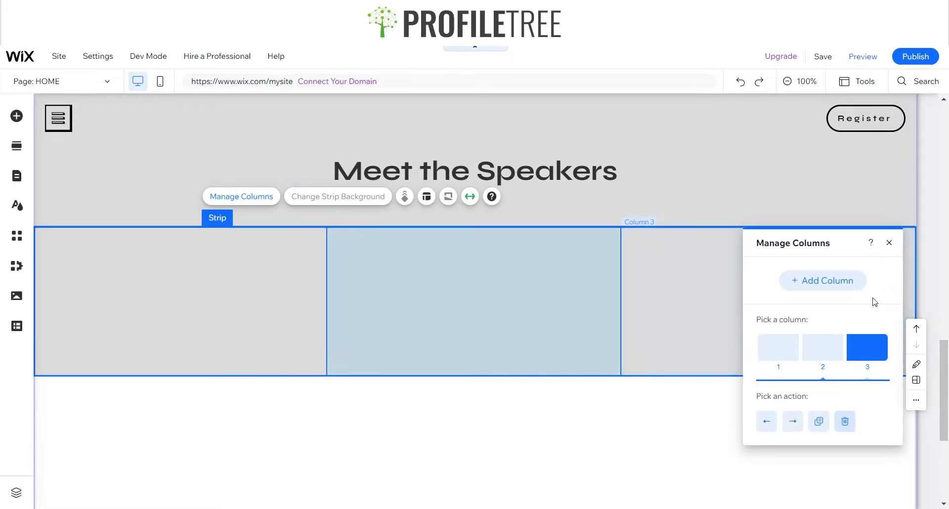
{"action": "left_click", "coordinate": [890, 243]}
Step: Select the strip's left-hand column and turn on the floating size and position toolbar
{"action": "left_click", "coordinate": [892, 243]}
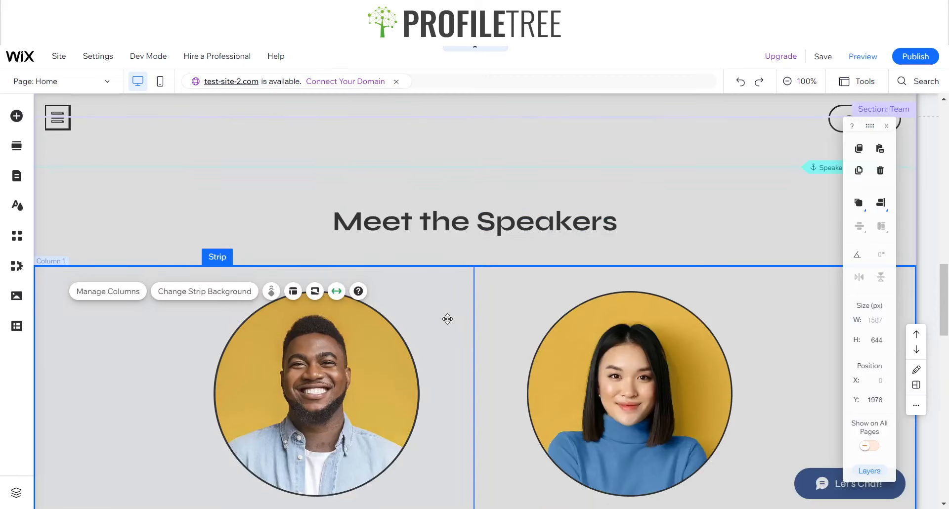
{"action": "left_click", "coordinate": [444, 314]}
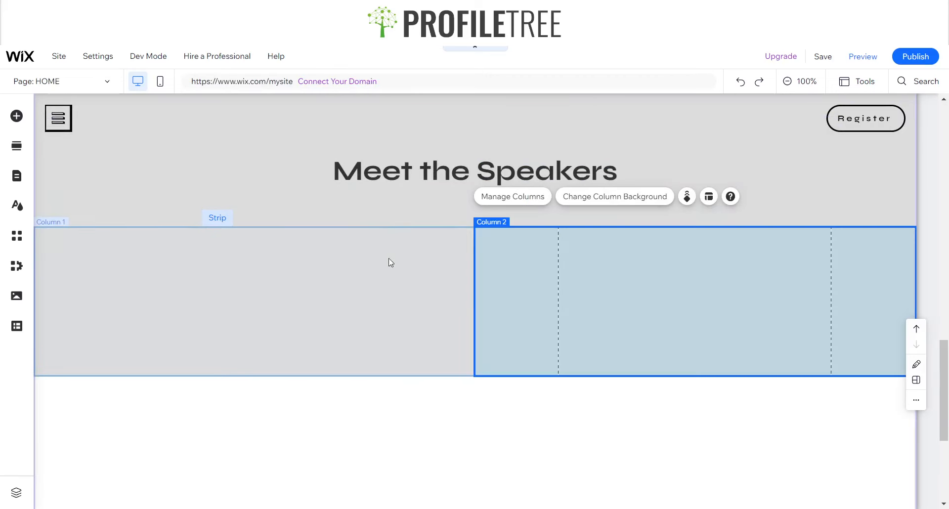
{"action": "left_click", "coordinate": [391, 262]}
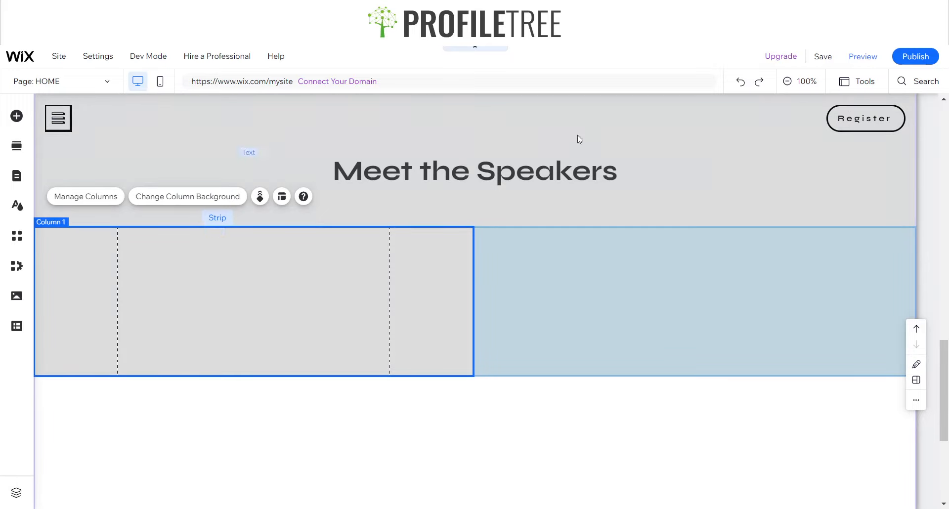
{"action": "left_click", "coordinate": [863, 82]}
{"action": "left_click", "coordinate": [861, 121]}
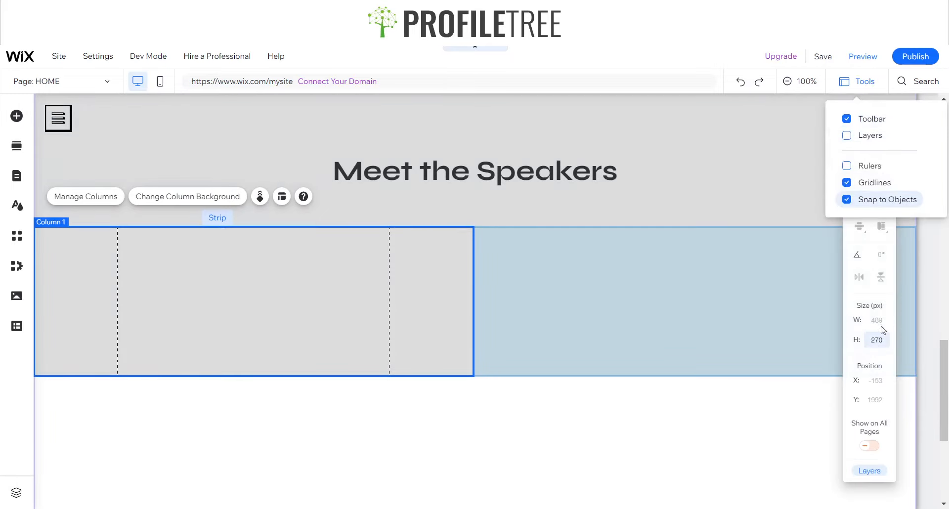
Step: Set the column height to 644 px and fit the section's height around the strip
{"action": "left_click", "coordinate": [878, 343]}
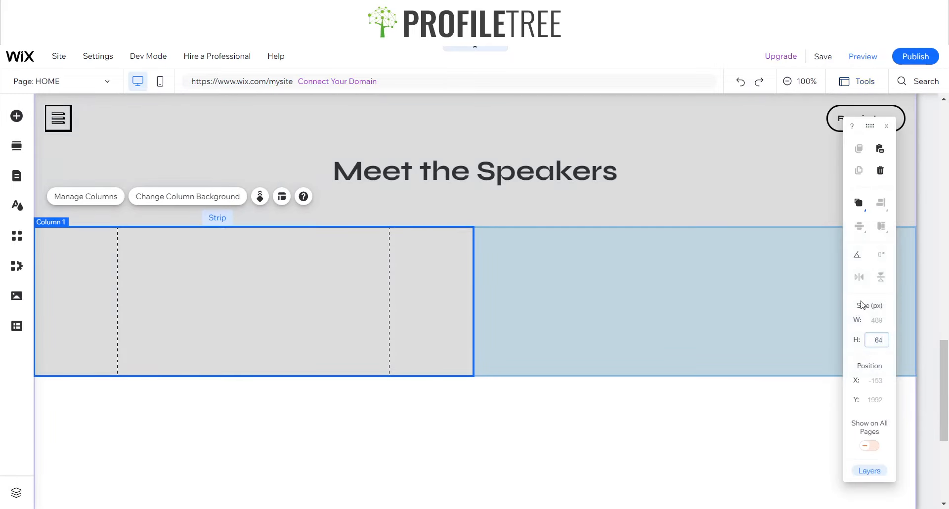
{"action": "key", "text": "Return"}
{"action": "scroll", "coordinate": [424, 246], "scroll_direction": "down", "scroll_amount": 4}
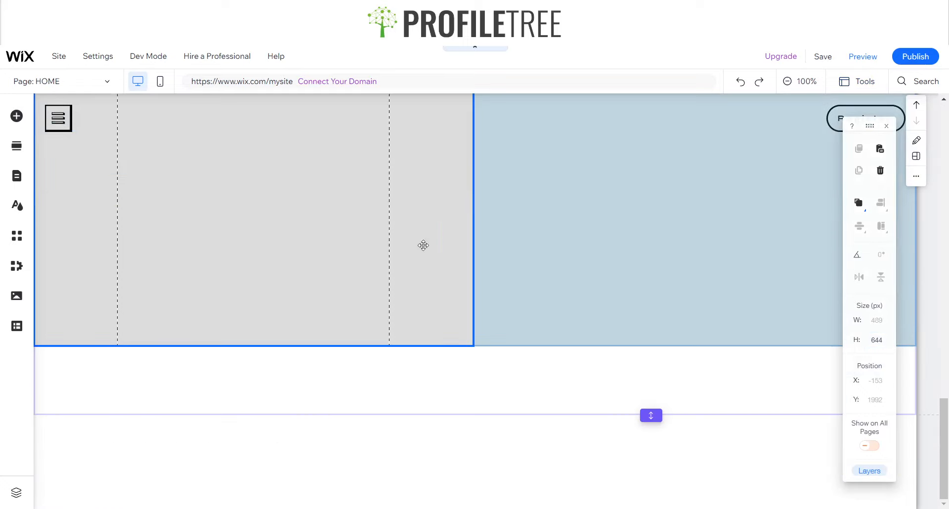
{"action": "scroll", "coordinate": [548, 227], "scroll_direction": "up", "scroll_amount": 2}
{"action": "scroll", "coordinate": [606, 476], "scroll_direction": "down", "scroll_amount": 2}
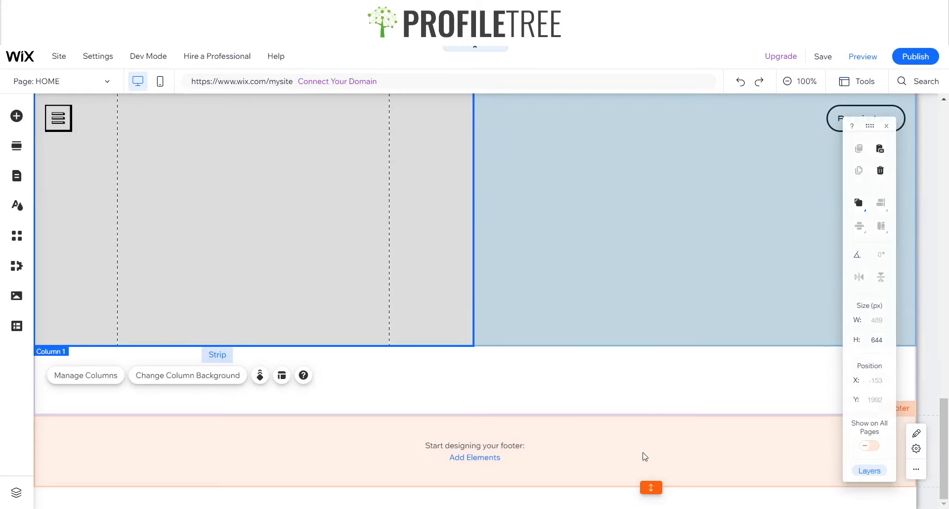
{"action": "double_click", "coordinate": [652, 414]}
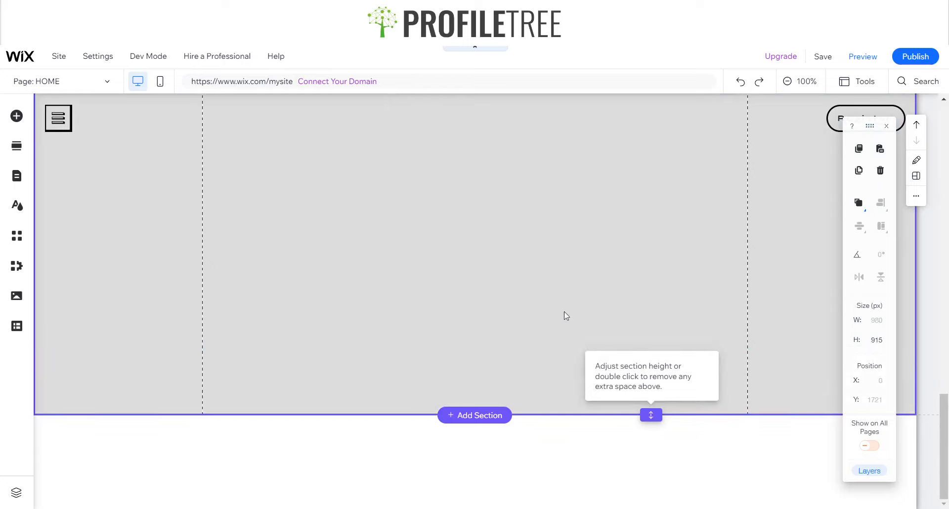
{"action": "scroll", "coordinate": [468, 299], "scroll_direction": "up", "scroll_amount": 2}
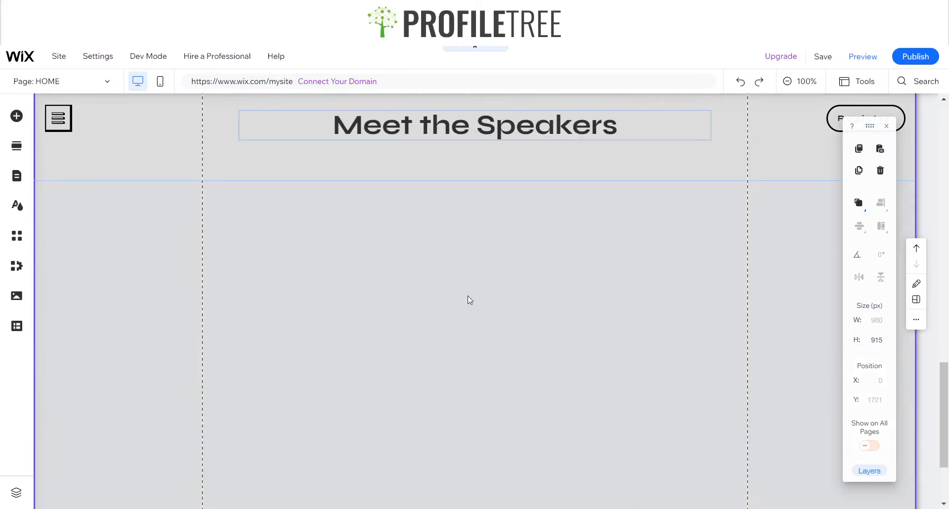
{"action": "left_click", "coordinate": [689, 302]}
{"action": "scroll", "coordinate": [376, 267], "scroll_direction": "down", "scroll_amount": 1}
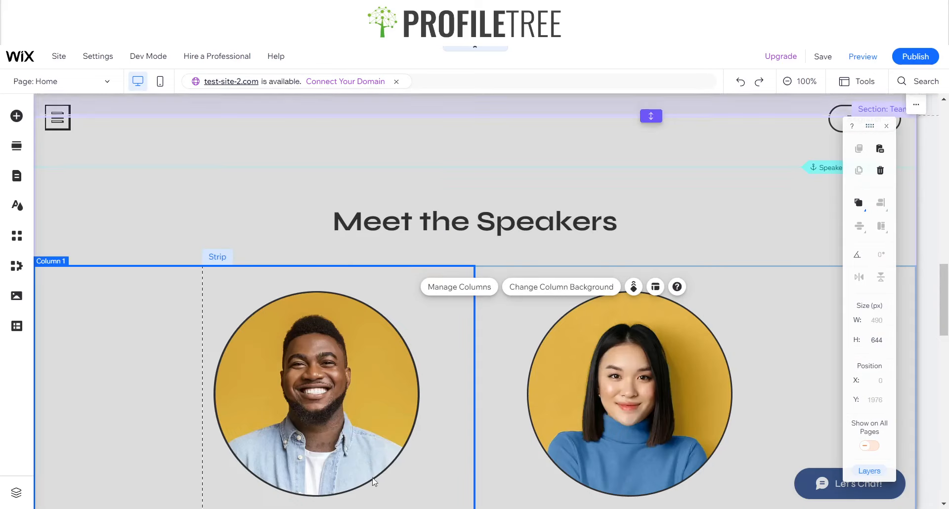
Step: Check both reference speaker photos' 370×370 sizes, then select the strip's left column
{"action": "scroll", "coordinate": [286, 379], "scroll_direction": "down", "scroll_amount": 2}
{"action": "left_click", "coordinate": [292, 291]}
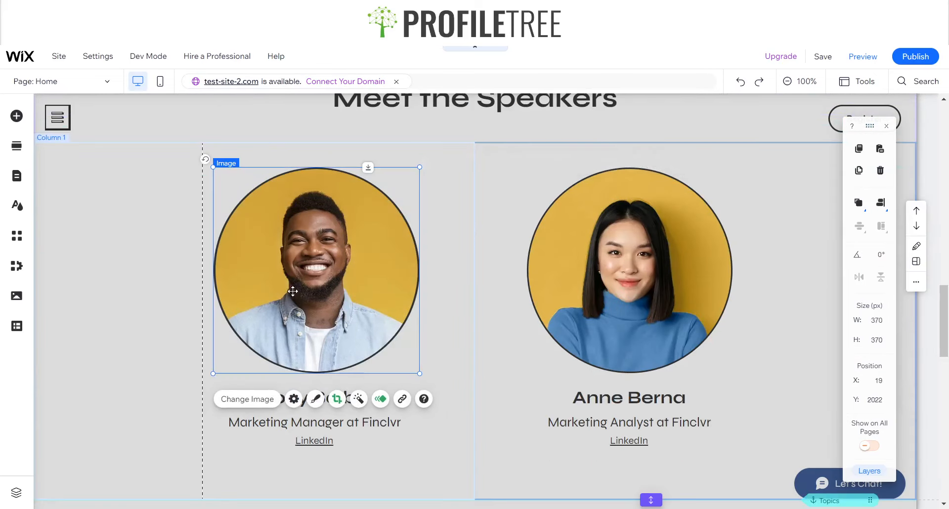
{"action": "left_click", "coordinate": [663, 268]}
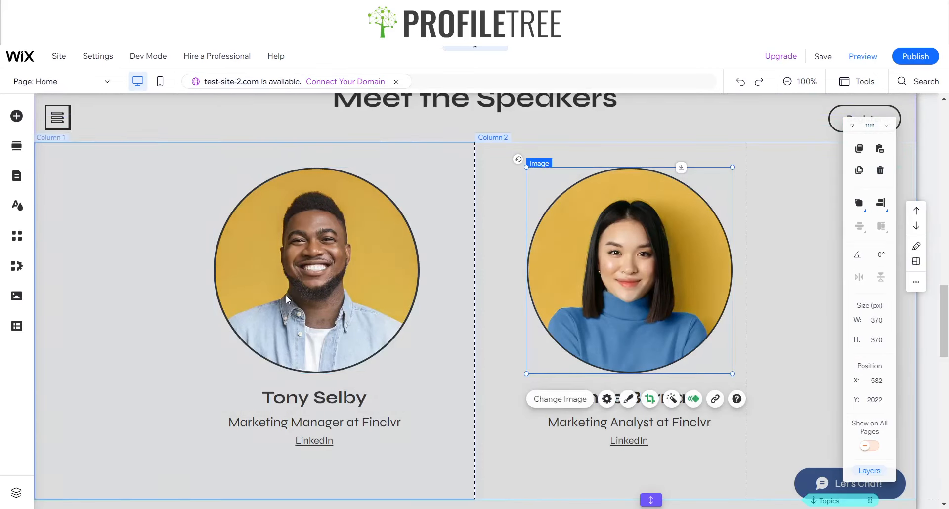
{"action": "left_click", "coordinate": [314, 293]}
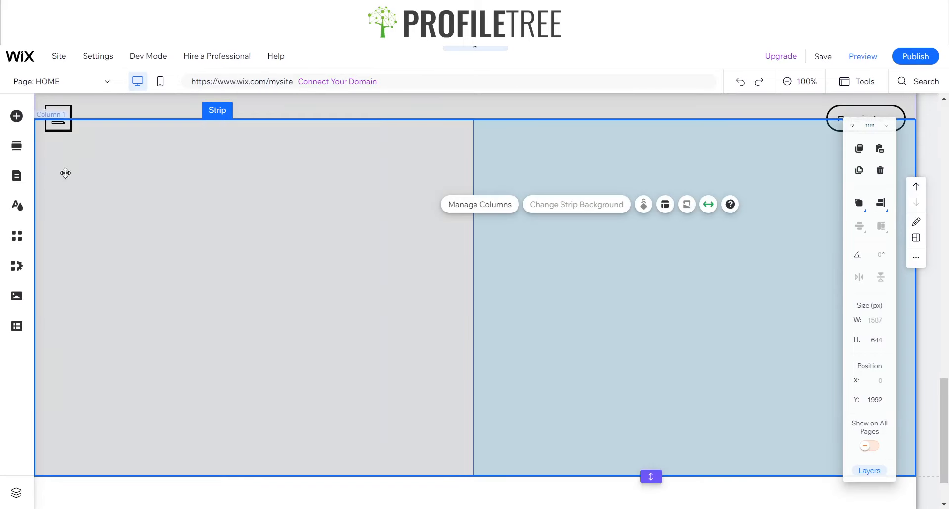
{"action": "left_click", "coordinate": [64, 171]}
Step: Open the Media from Wix free image library from the Add panel's image elements
{"action": "left_click", "coordinate": [17, 117]}
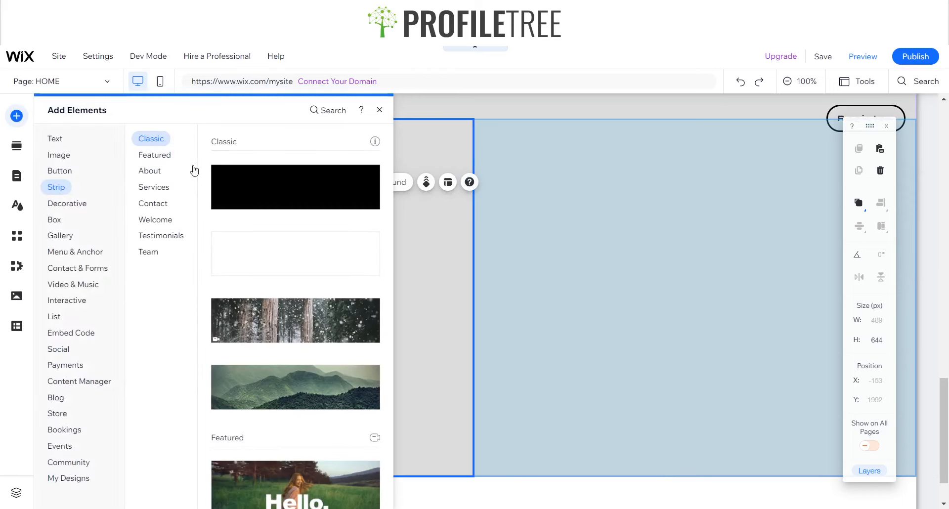
{"action": "left_click", "coordinate": [64, 157]}
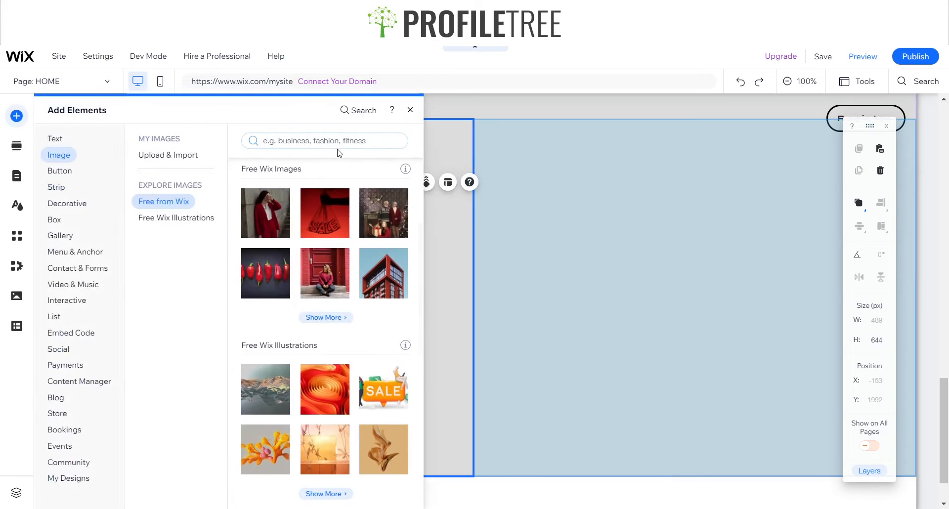
{"action": "left_click", "coordinate": [336, 318]}
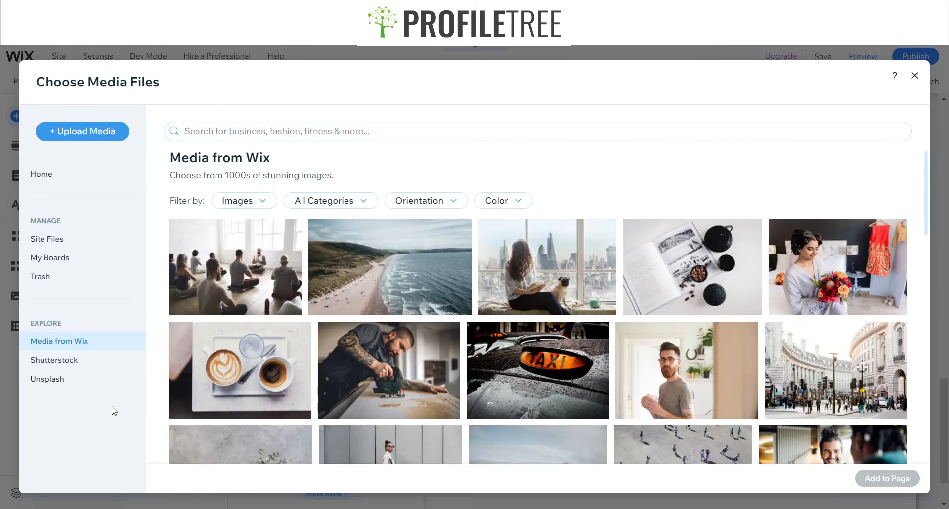
Step: Search the stock images for 'Portrait', browse the results, then search 'Member' instead
{"action": "left_click", "coordinate": [234, 134]}
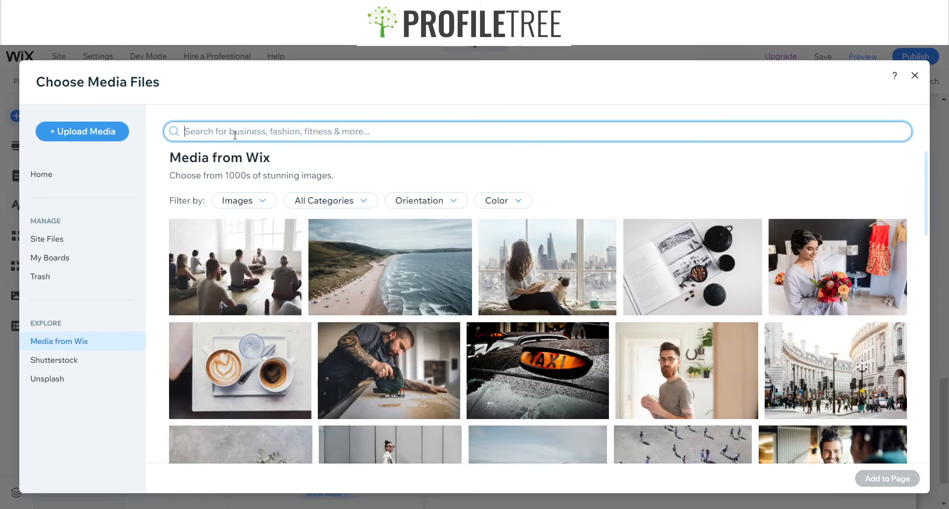
{"action": "type", "text": "Portrait"}
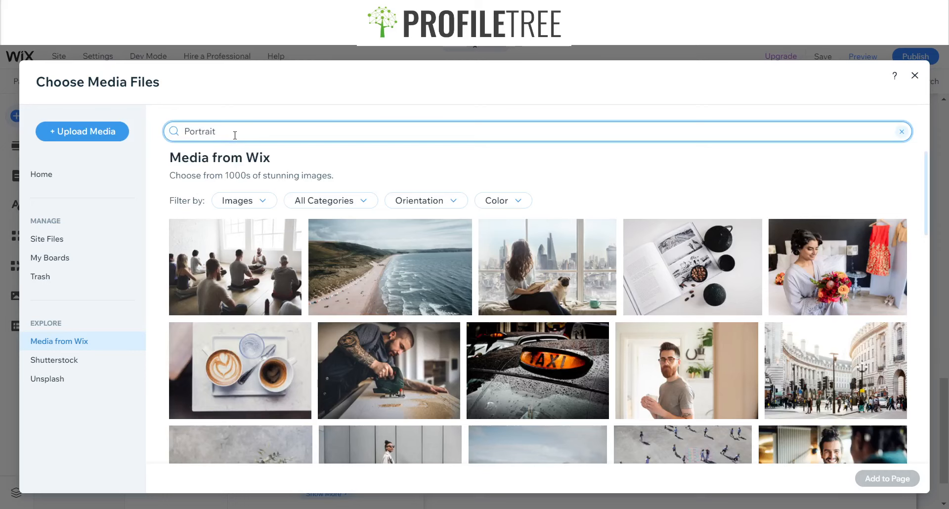
{"action": "key", "text": "Return"}
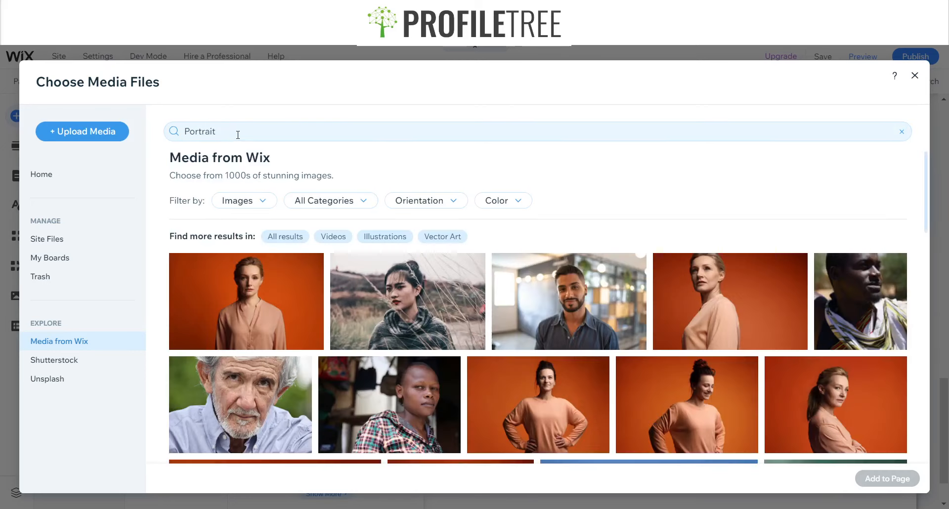
{"action": "scroll", "coordinate": [411, 257], "scroll_direction": "down", "scroll_amount": 15}
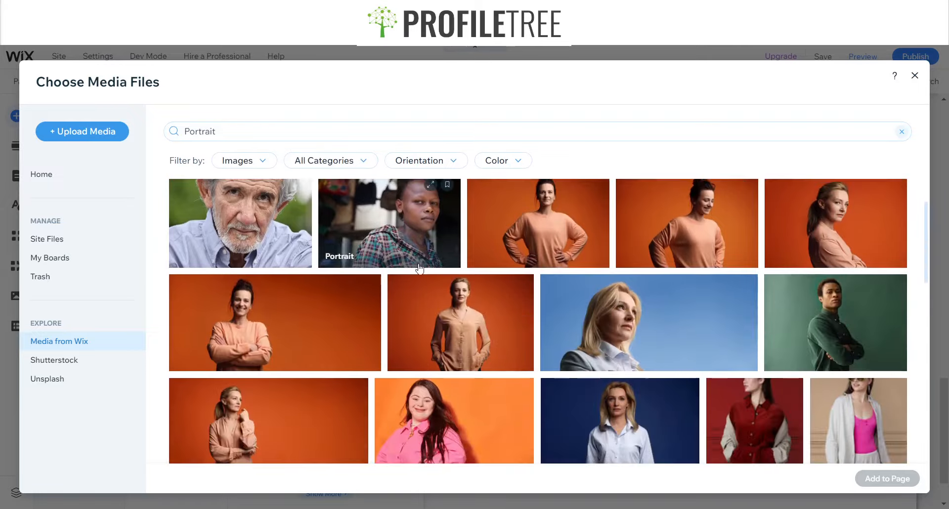
{"action": "scroll", "coordinate": [418, 293], "scroll_direction": "down", "scroll_amount": 1}
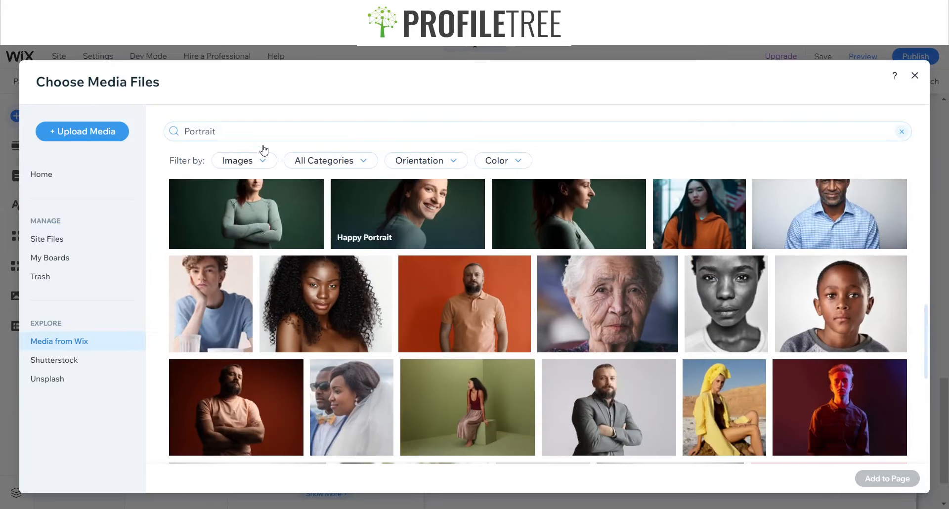
{"action": "scroll", "coordinate": [407, 279], "scroll_direction": "down", "scroll_amount": 6}
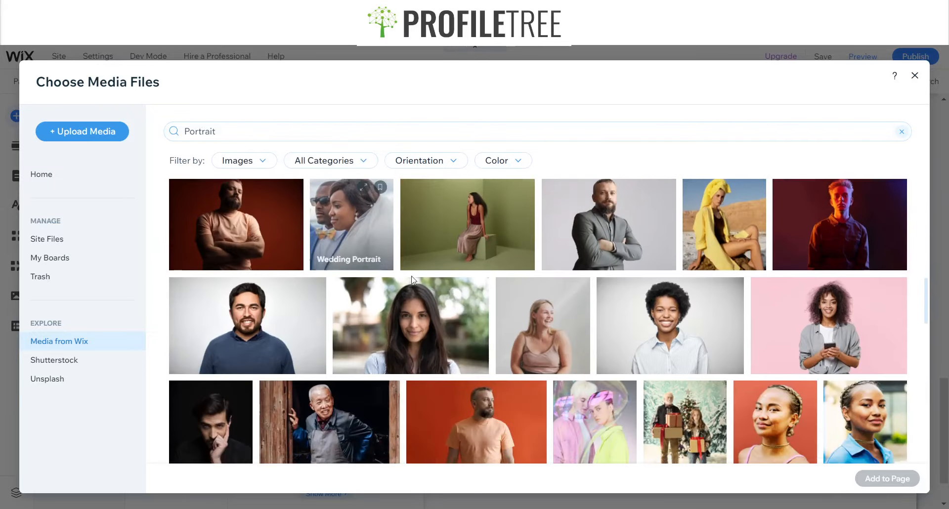
{"action": "scroll", "coordinate": [408, 280], "scroll_direction": "down", "scroll_amount": 6}
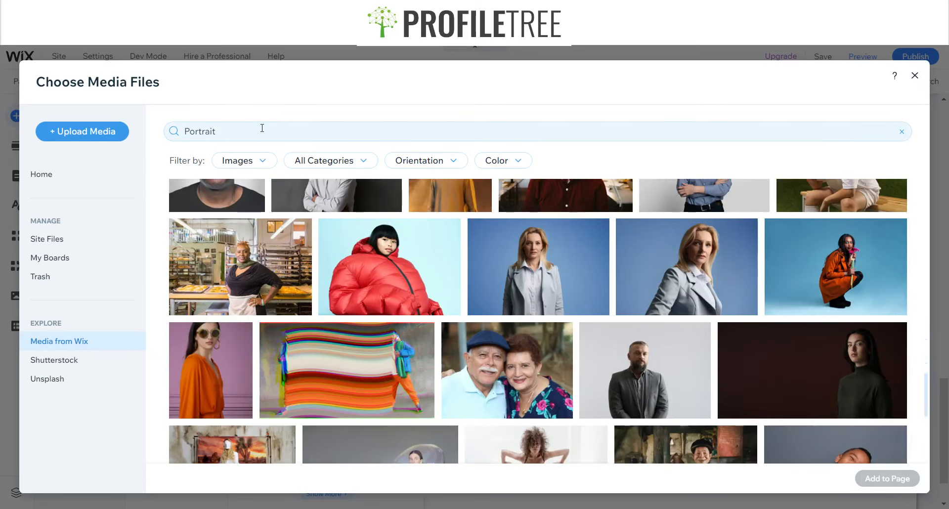
{"action": "left_click", "coordinate": [263, 128]}
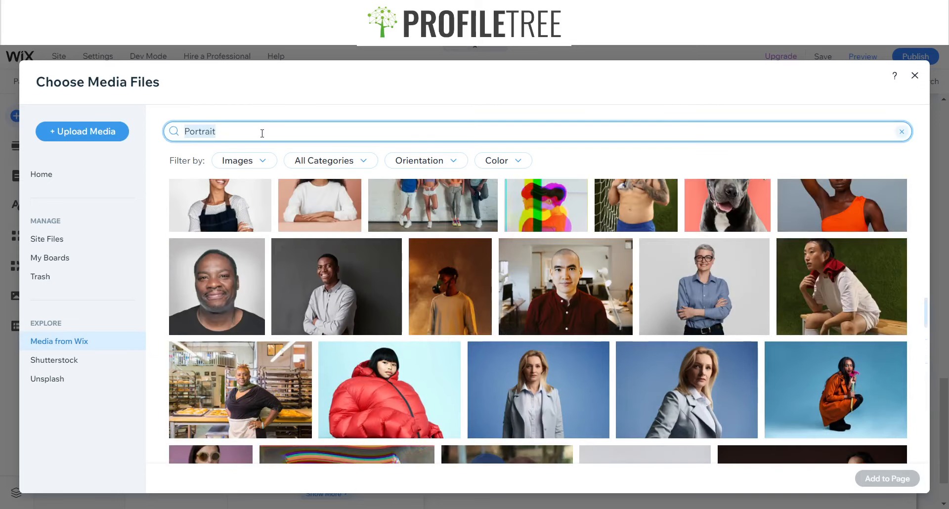
{"action": "type", "text": "Member"}
{"action": "key", "text": "Return"}
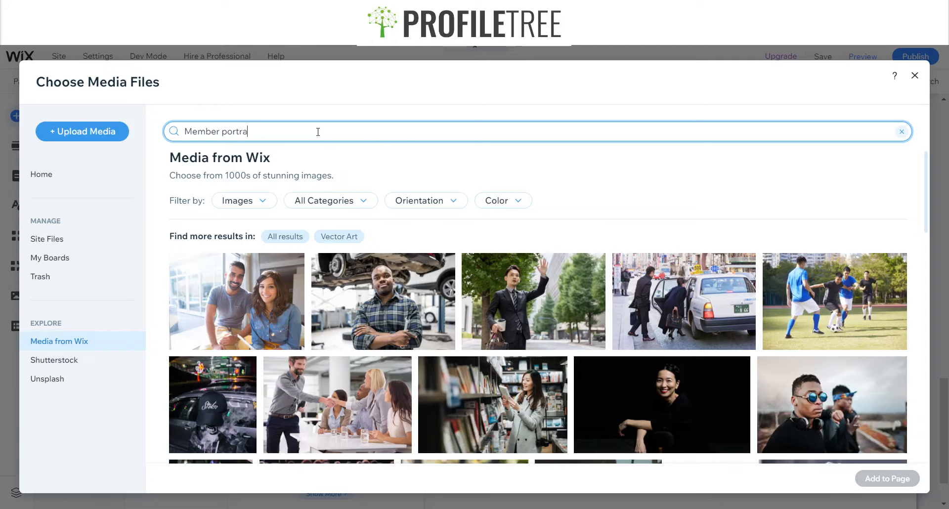
Step: Search 'Member portrait' and filter the results to yellow-toned images
{"action": "key", "text": "Return"}
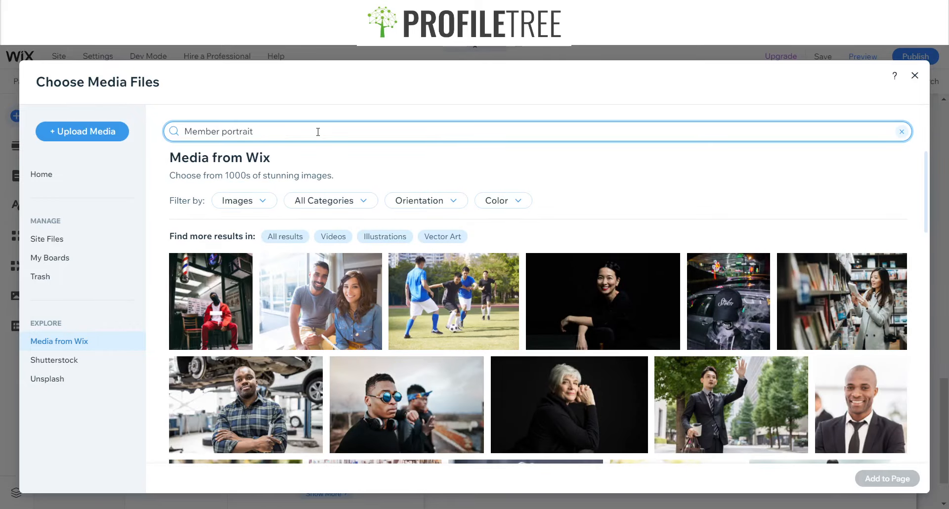
{"action": "scroll", "coordinate": [447, 272], "scroll_direction": "down", "scroll_amount": 10}
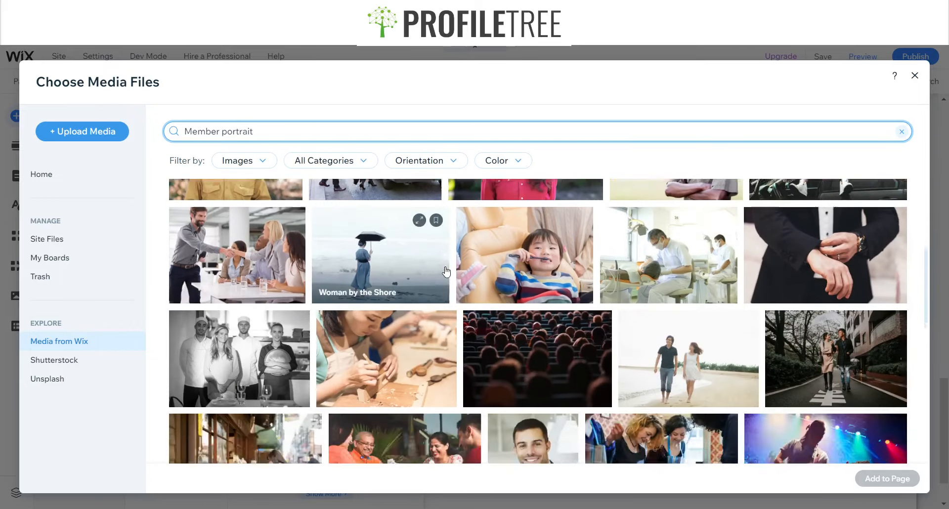
{"action": "scroll", "coordinate": [446, 269], "scroll_direction": "down", "scroll_amount": 4}
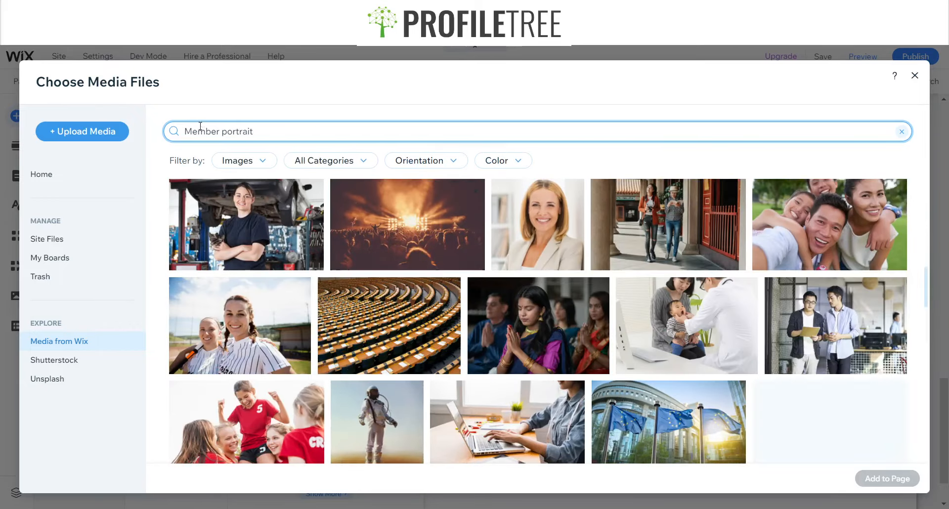
{"action": "left_click", "coordinate": [520, 162]}
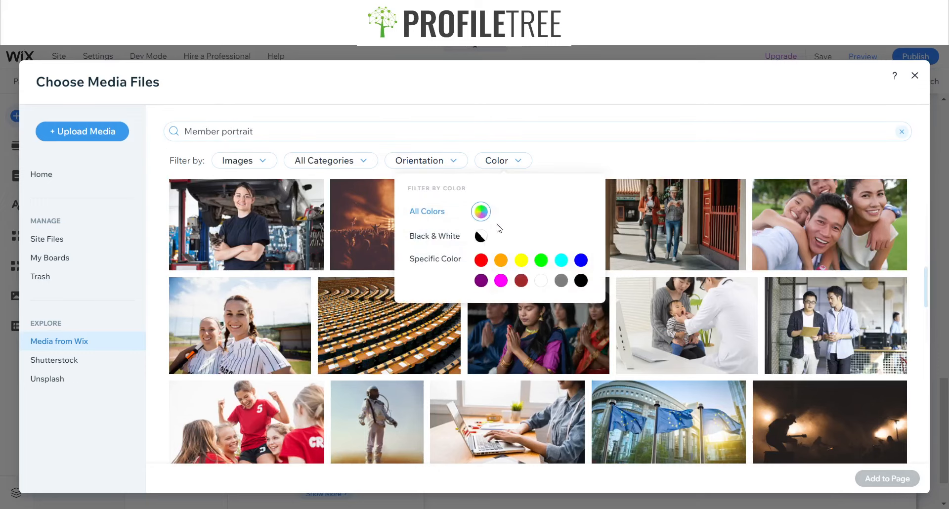
{"action": "left_click", "coordinate": [518, 263]}
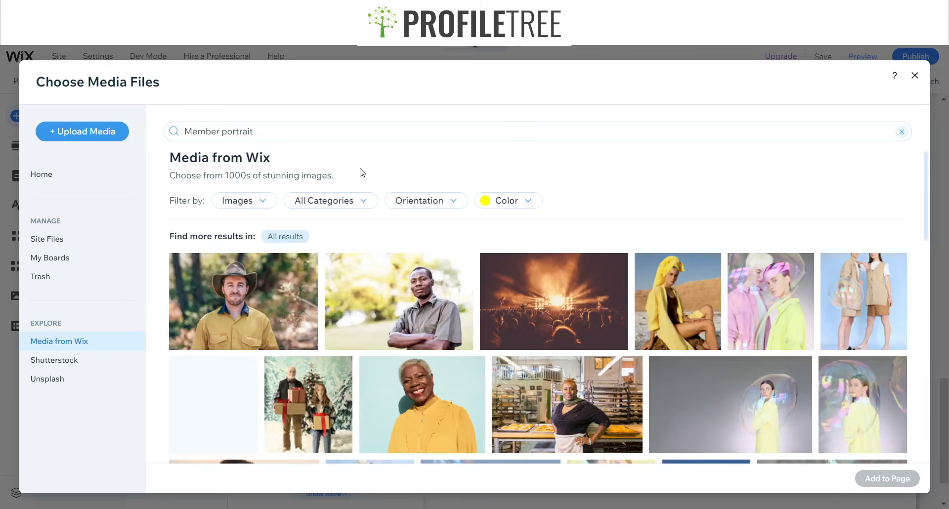
Step: Change the search to just 'portrait' and reset the colour filter to All Colors
{"action": "left_click", "coordinate": [216, 132]}
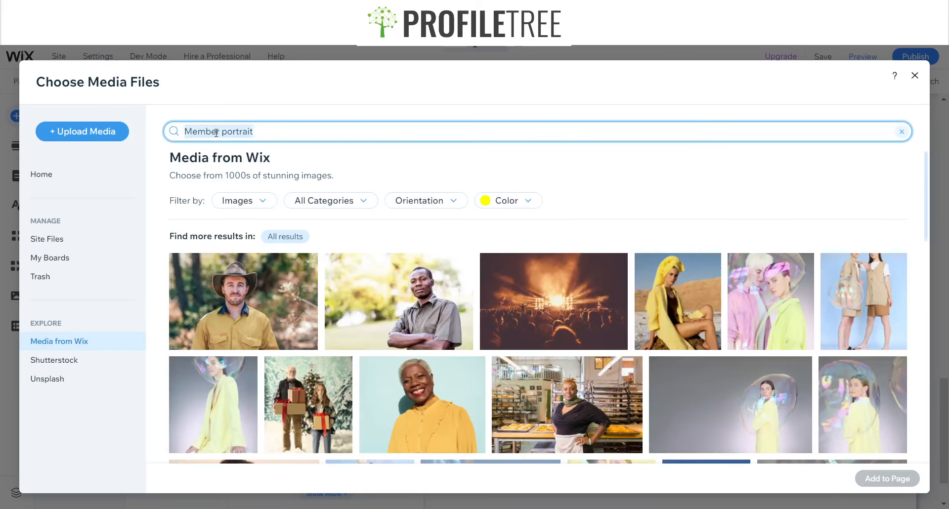
{"action": "left_click_drag", "start_coordinate": [221, 132], "coordinate": [167, 133]}
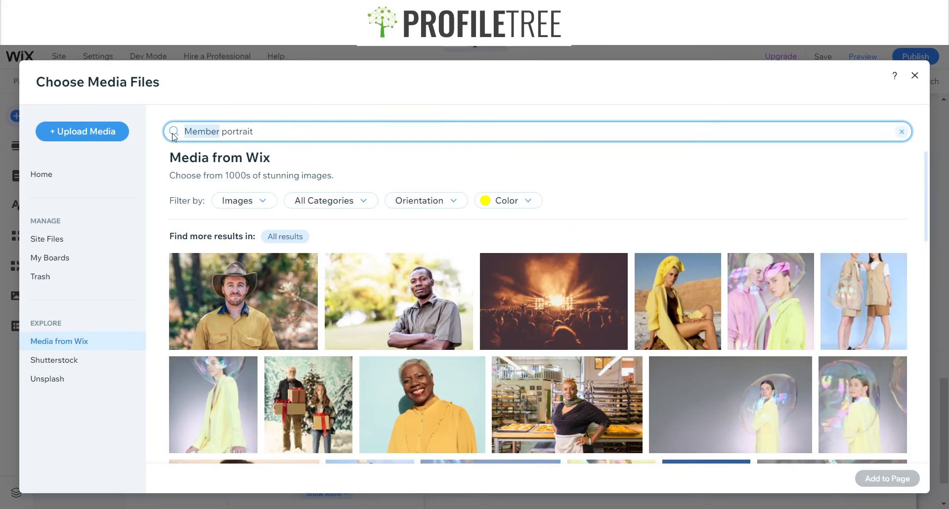
{"action": "key", "text": "BackSpace"}
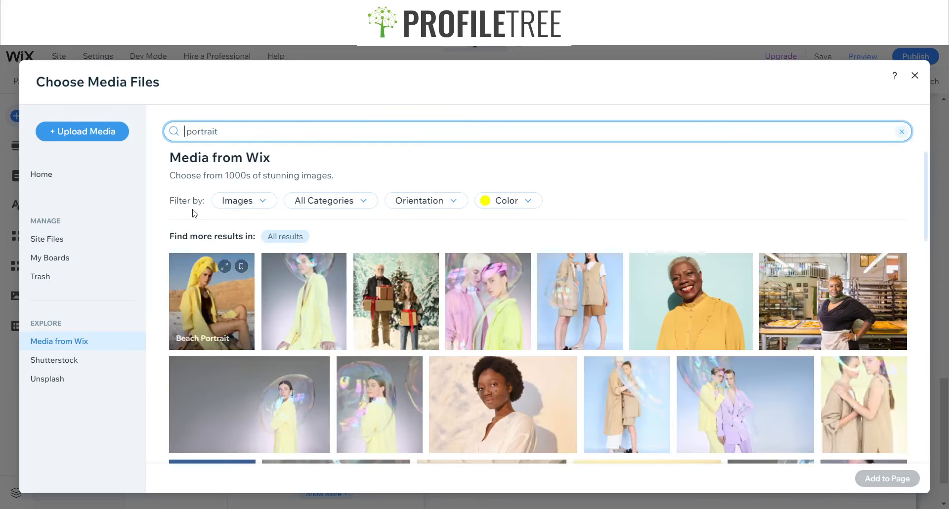
{"action": "left_click", "coordinate": [501, 202]}
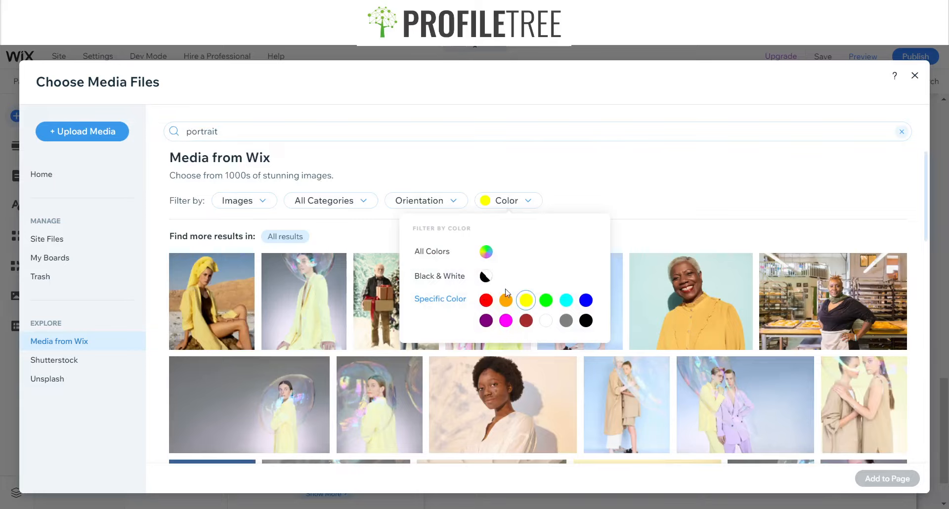
{"action": "left_click", "coordinate": [487, 253]}
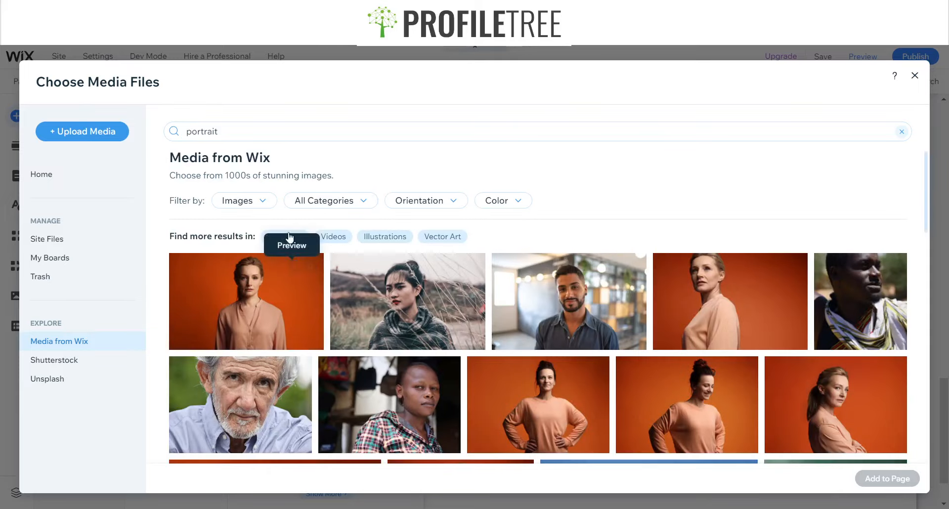
Step: Browse the portrait results and choose the Smiling Portrait photo
{"action": "scroll", "coordinate": [543, 200], "scroll_direction": "down", "scroll_amount": 6}
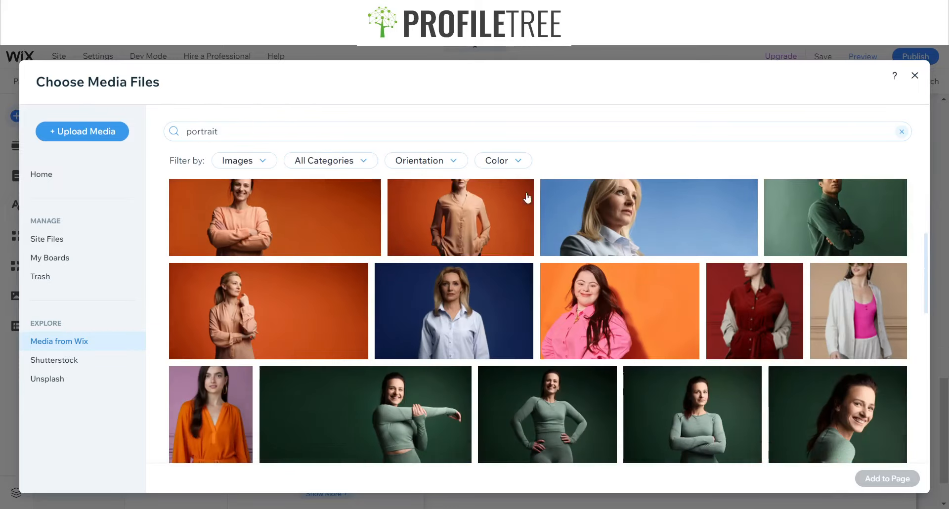
{"action": "scroll", "coordinate": [490, 276], "scroll_direction": "up", "scroll_amount": 6}
{"action": "scroll", "coordinate": [642, 288], "scroll_direction": "down", "scroll_amount": 10}
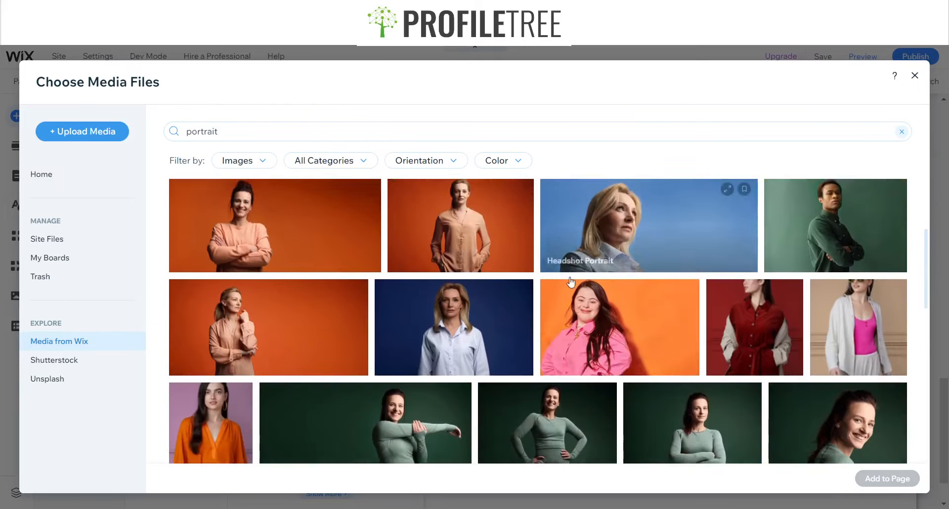
{"action": "scroll", "coordinate": [546, 279], "scroll_direction": "up", "scroll_amount": 5}
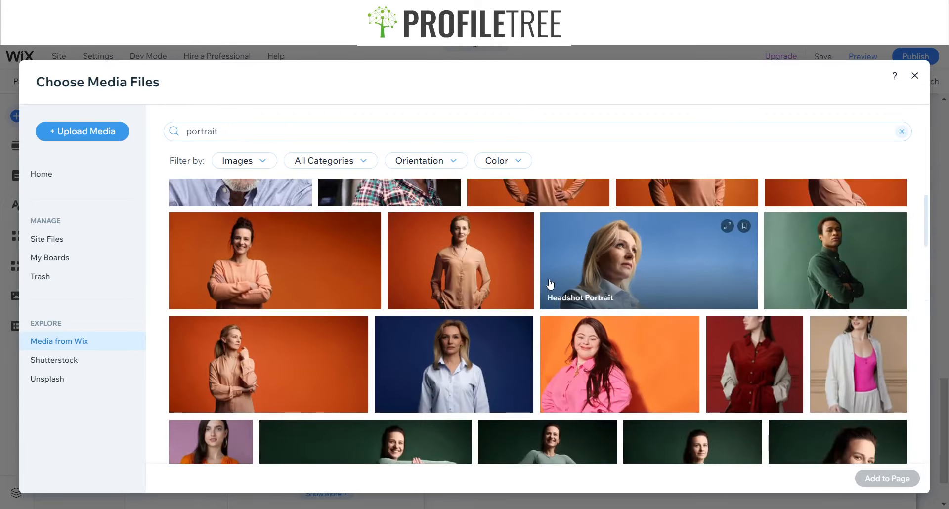
{"action": "scroll", "coordinate": [550, 282], "scroll_direction": "down", "scroll_amount": 10}
{"action": "scroll", "coordinate": [551, 280], "scroll_direction": "down", "scroll_amount": 15}
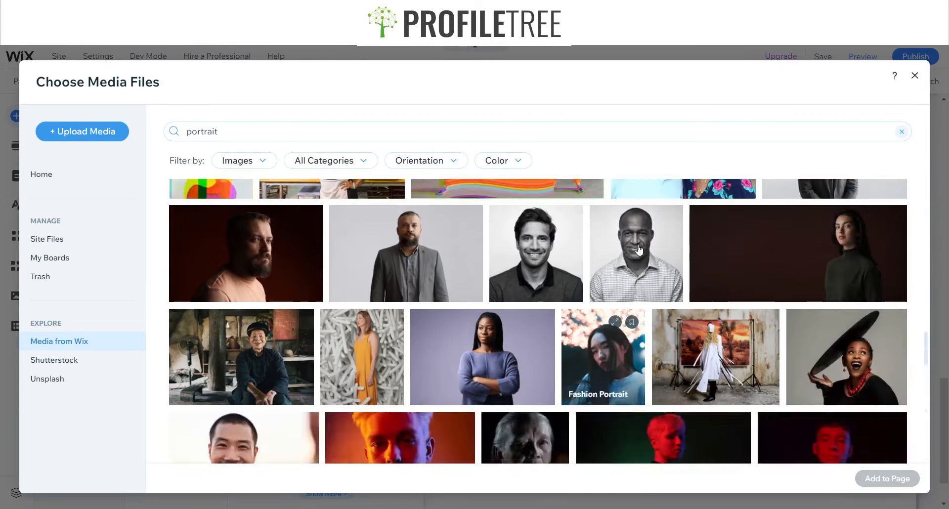
{"action": "scroll", "coordinate": [559, 280], "scroll_direction": "down", "scroll_amount": 10}
{"action": "scroll", "coordinate": [563, 280], "scroll_direction": "down", "scroll_amount": 2}
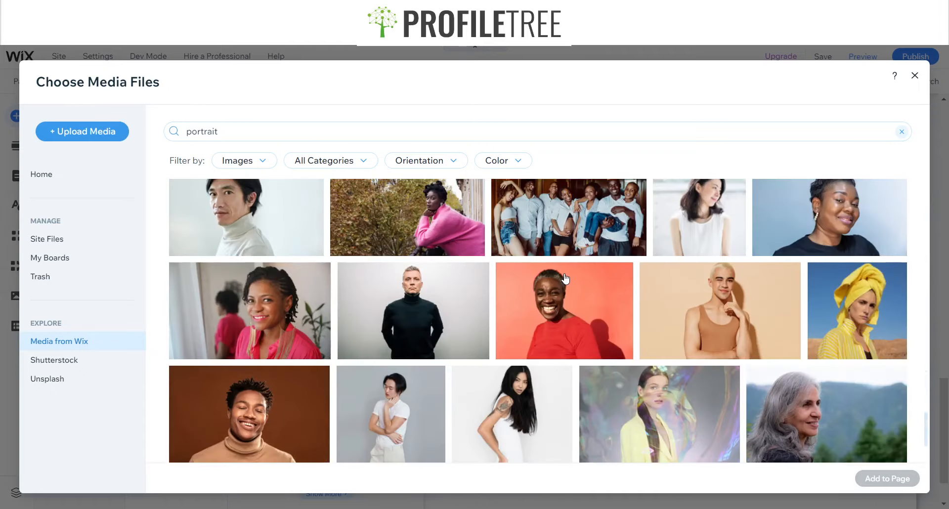
{"action": "scroll", "coordinate": [697, 283], "scroll_direction": "down", "scroll_amount": 12}
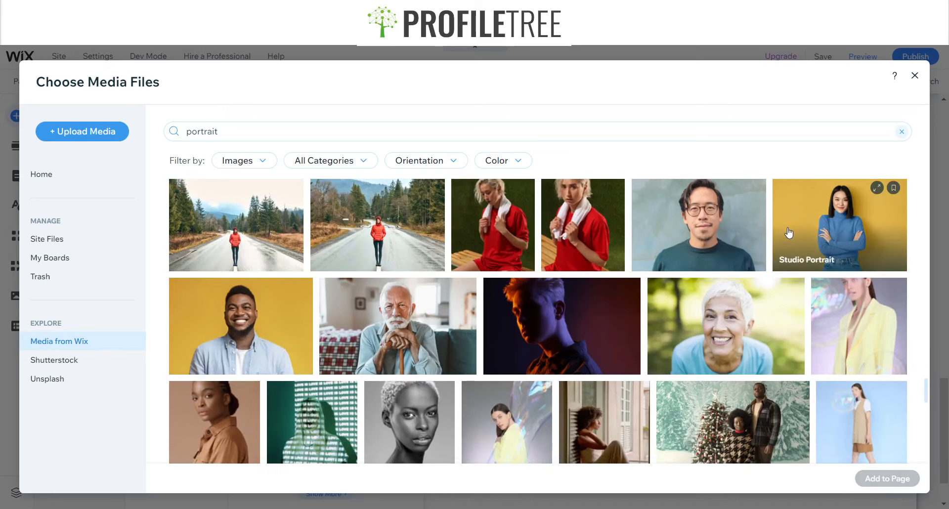
{"action": "left_click", "coordinate": [228, 336]}
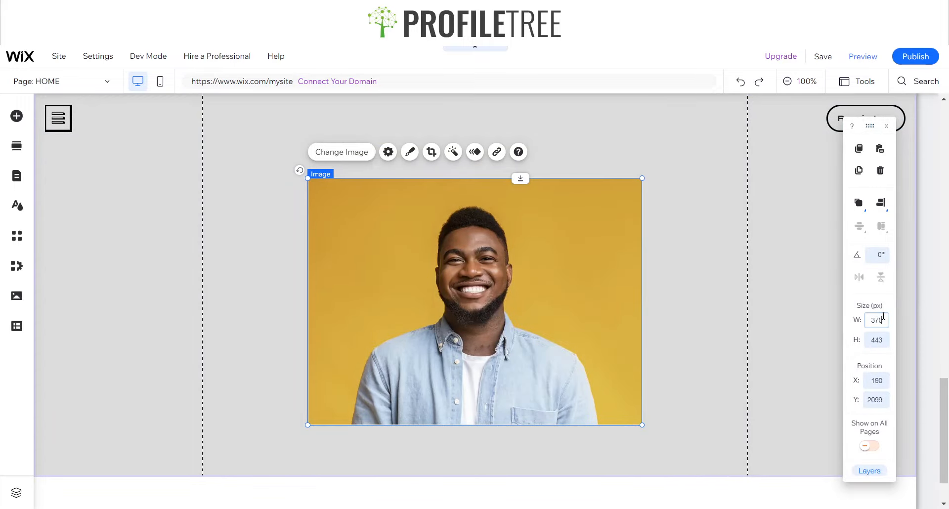
Step: Resize the Smiling Portrait image to 370 px wide, giving 370 × 273 px
{"action": "key", "text": "Tab"}
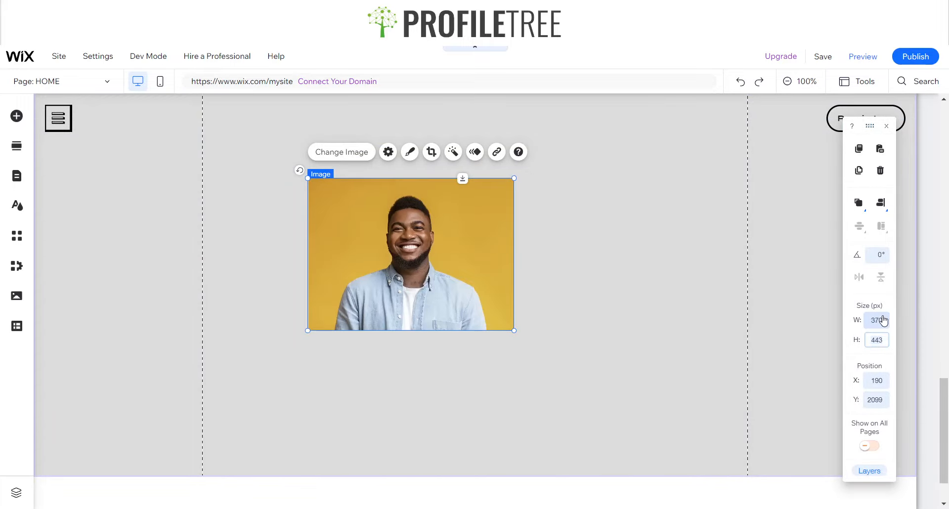
{"action": "type", "text": "370"}
{"action": "key", "text": "Return"}
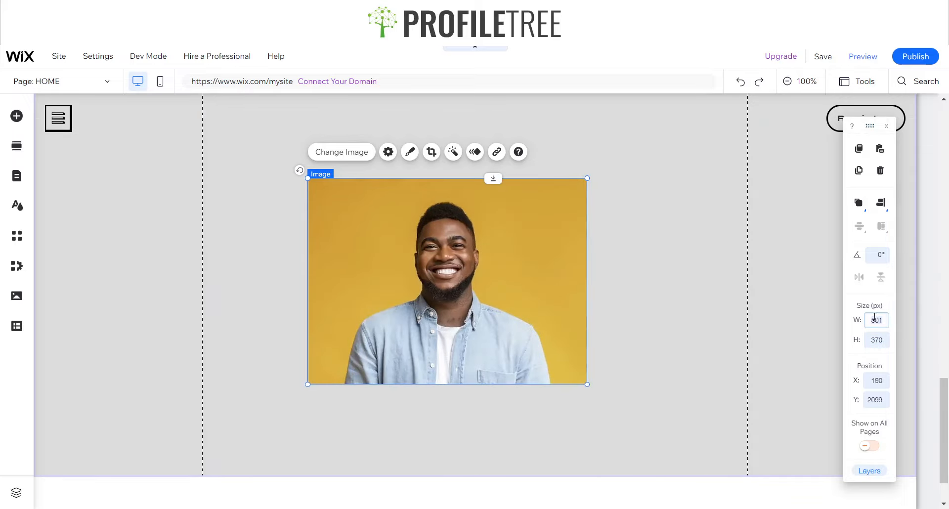
{"action": "left_click", "coordinate": [872, 313]}
{"action": "type", "text": "370"}
{"action": "key", "text": "Return"}
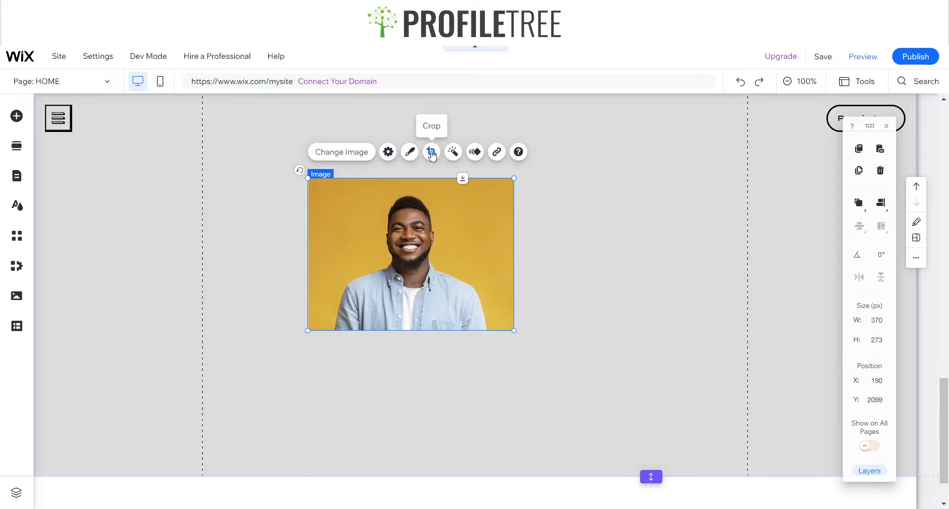
Step: Browse the portrait's Image Frame Design options for a circle frame, then close the panel
{"action": "left_click", "coordinate": [409, 152]}
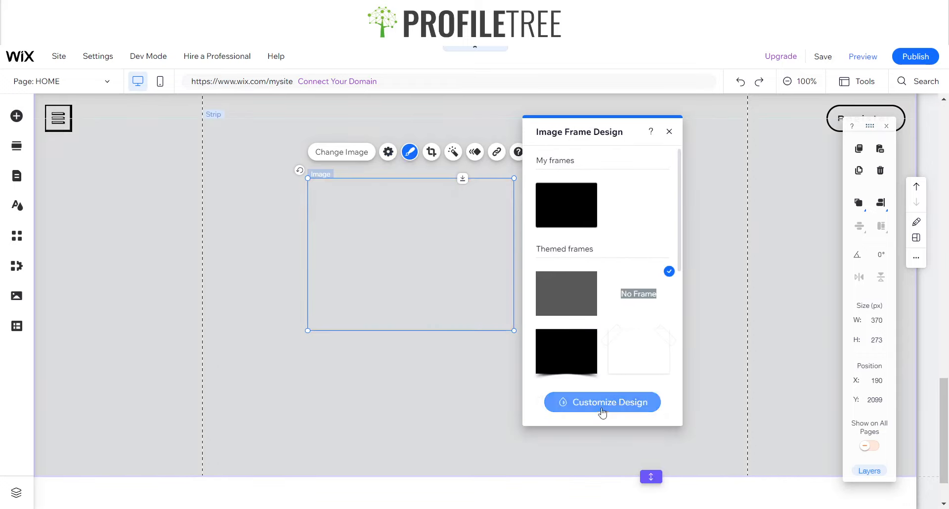
{"action": "scroll", "coordinate": [596, 328], "scroll_direction": "down", "scroll_amount": 5}
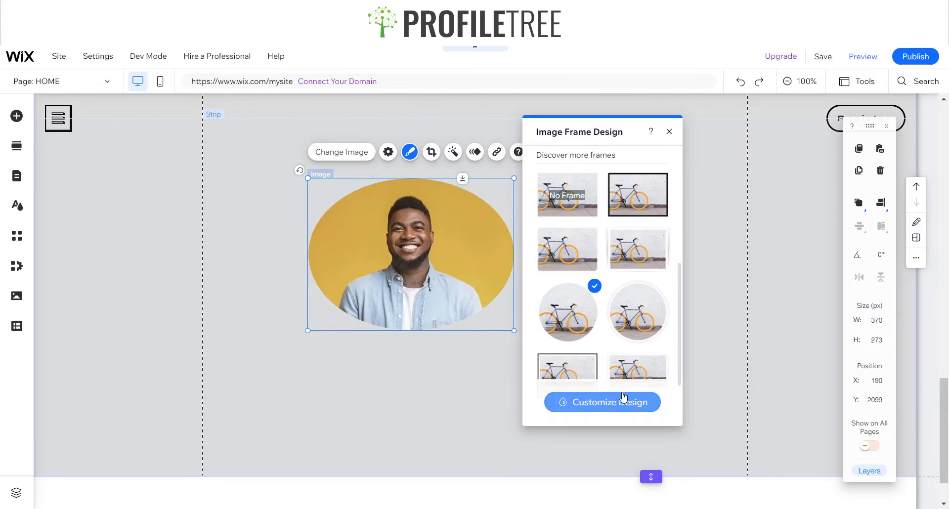
{"action": "left_click", "coordinate": [668, 132]}
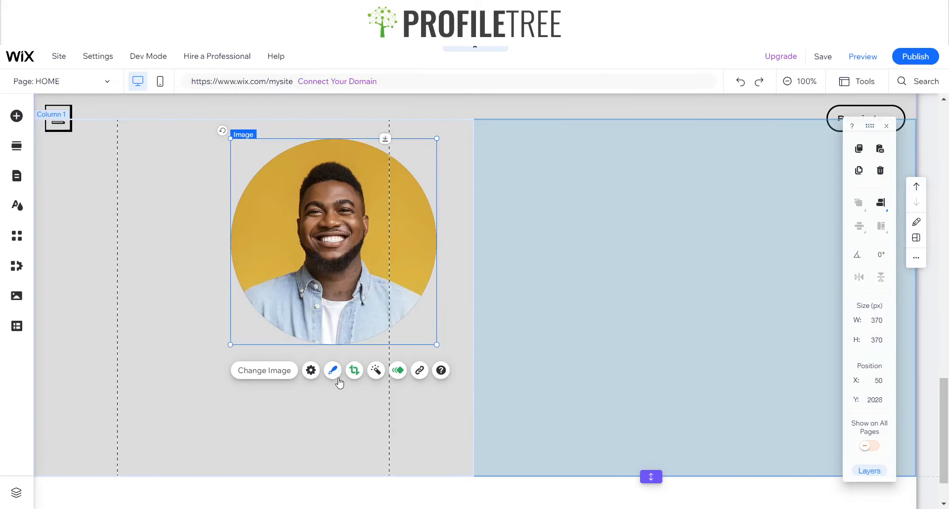
Step: Set the circular photo frame's border width to 3 px
{"action": "left_click", "coordinate": [334, 371]}
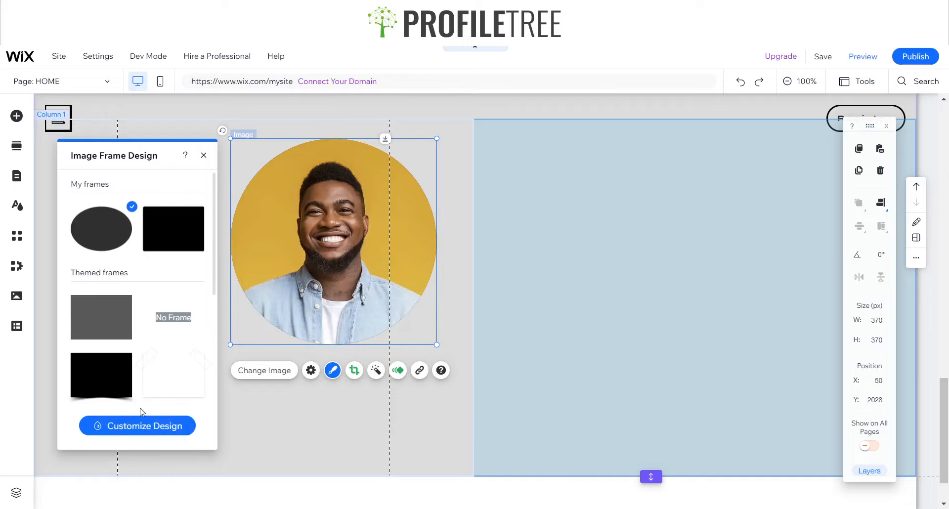
{"action": "left_click", "coordinate": [143, 428]}
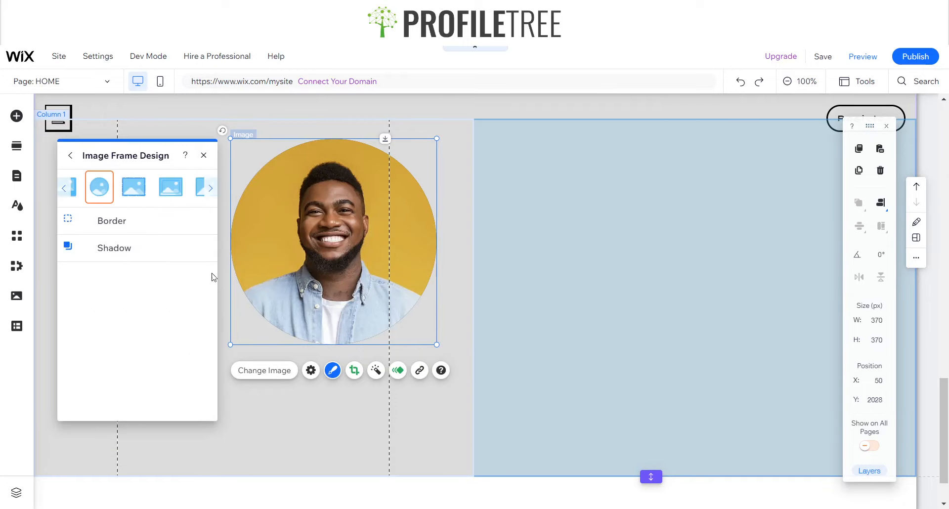
{"action": "left_click", "coordinate": [133, 226]}
{"action": "left_click", "coordinate": [195, 313]}
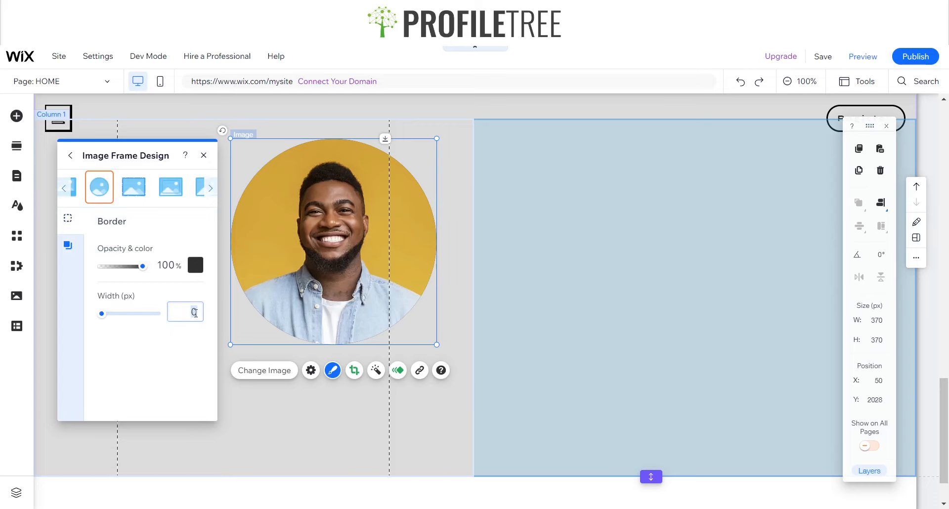
{"action": "type", "text": "3"}
{"action": "left_click", "coordinate": [203, 157]}
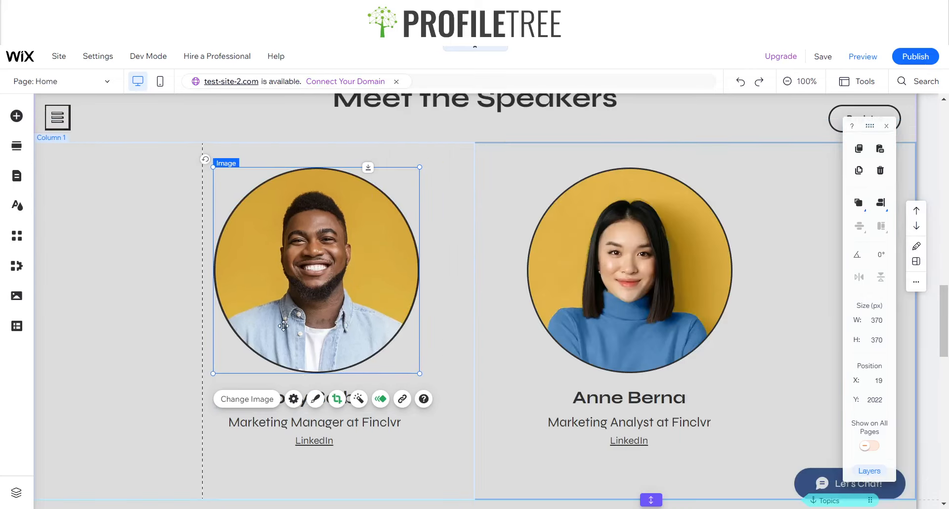
{"action": "scroll", "coordinate": [283, 325], "scroll_direction": "down", "scroll_amount": 1}
{"action": "left_click", "coordinate": [342, 406]}
{"action": "left_click", "coordinate": [324, 330]}
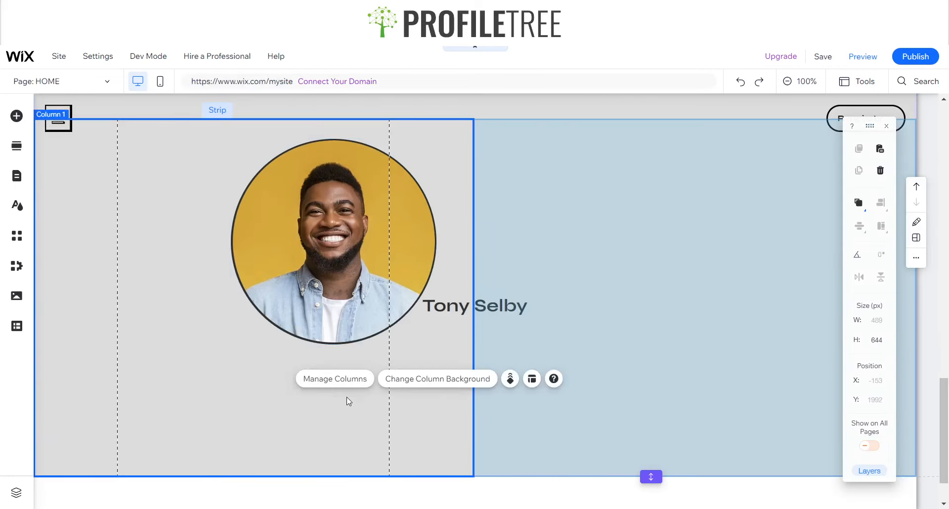
{"action": "left_click", "coordinate": [473, 313]}
{"action": "left_click_drag", "start_coordinate": [473, 312], "coordinate": [342, 373]}
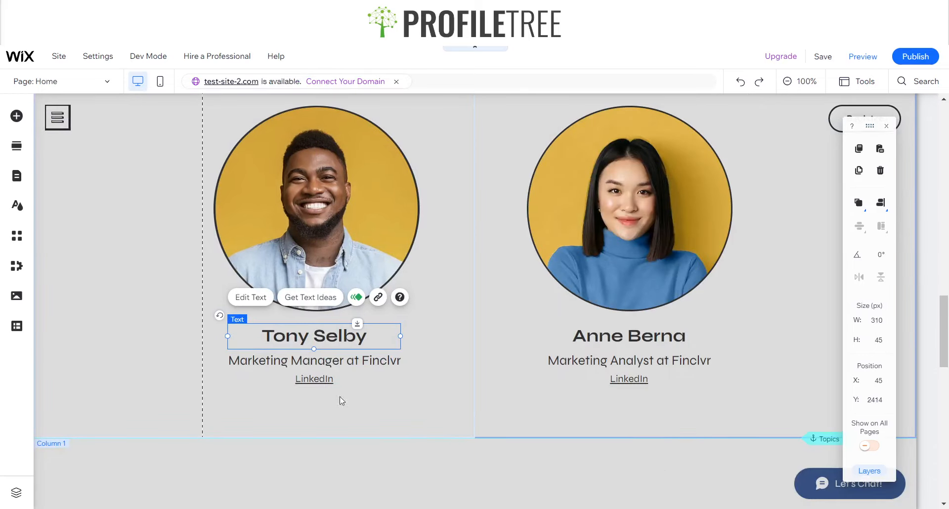
Step: Paste the 'Marketing Manager at Finclvr' title under the name and place the LinkedIn link beneath it
{"action": "left_click", "coordinate": [295, 363]}
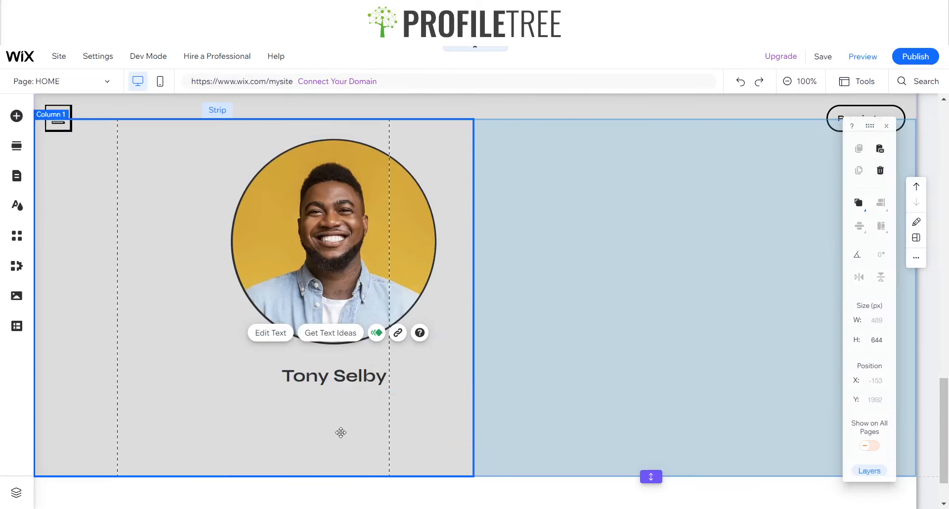
{"action": "left_click", "coordinate": [313, 435]}
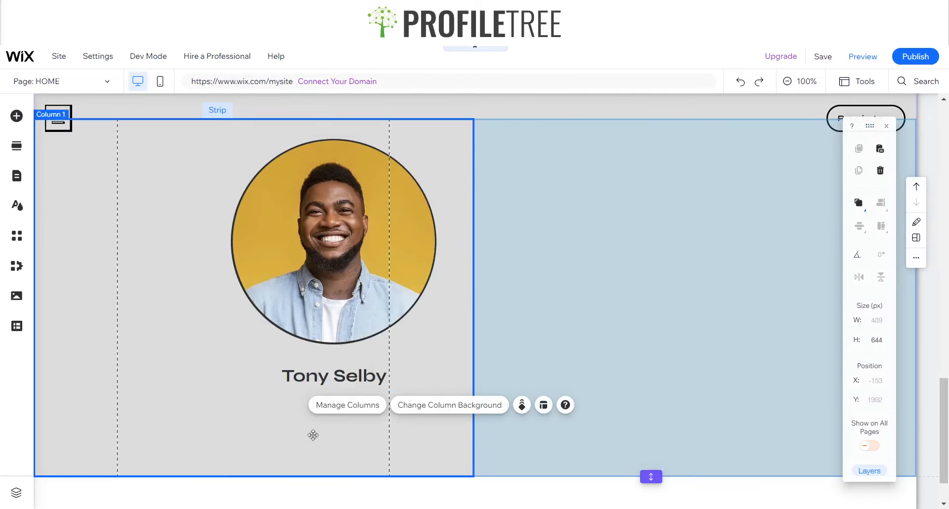
{"action": "key", "text": "ctrl+v"}
{"action": "left_click_drag", "start_coordinate": [459, 305], "coordinate": [319, 403]}
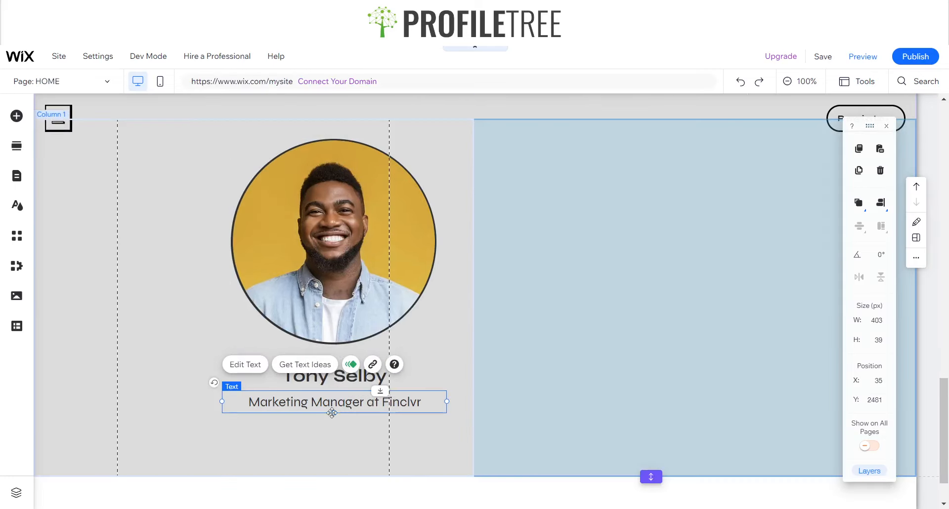
{"action": "left_click", "coordinate": [330, 437]}
{"action": "left_click", "coordinate": [470, 303]}
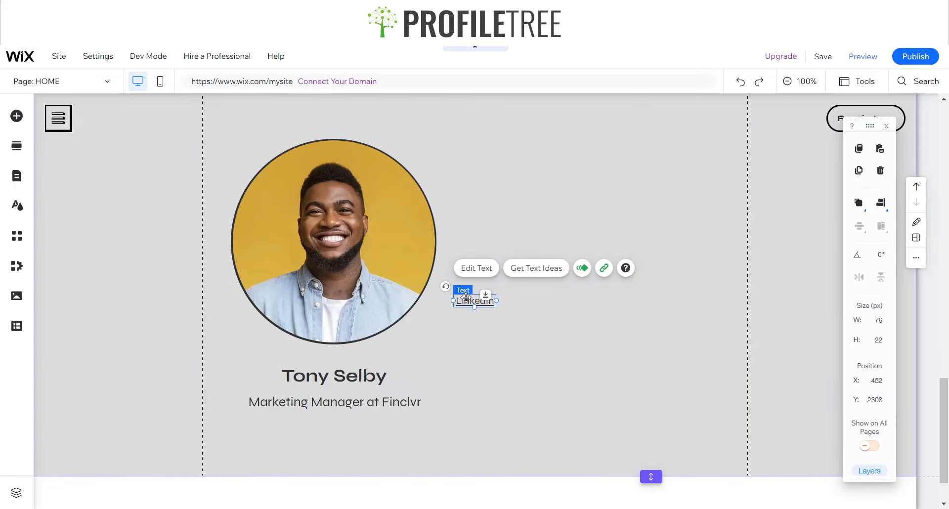
{"action": "left_click_drag", "start_coordinate": [466, 297], "coordinate": [328, 421]}
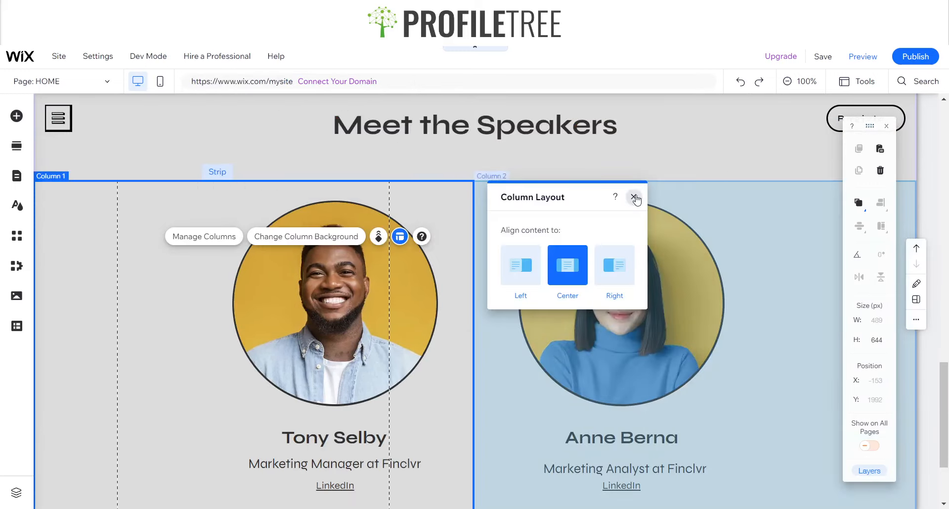
{"action": "left_click", "coordinate": [634, 197]}
{"action": "left_click", "coordinate": [301, 282]}
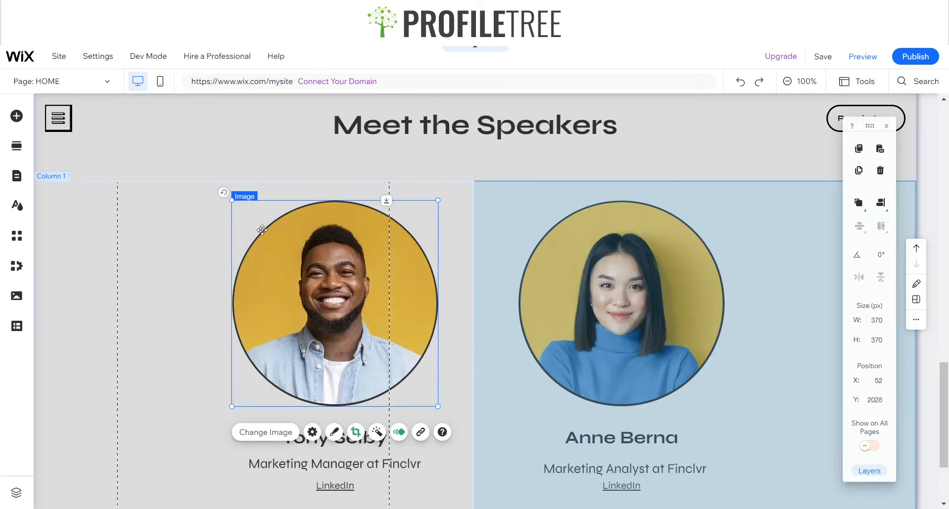
{"action": "left_click", "coordinate": [183, 254]}
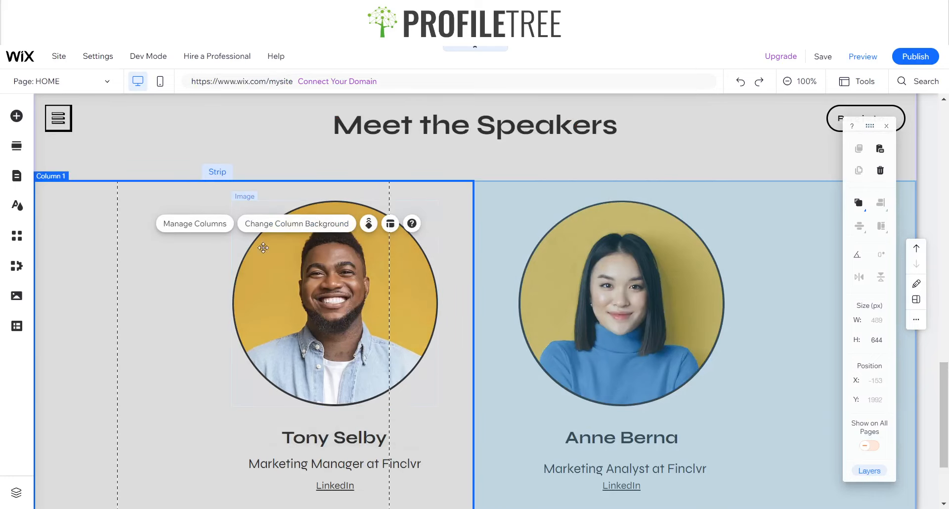
{"action": "left_click", "coordinate": [391, 224]}
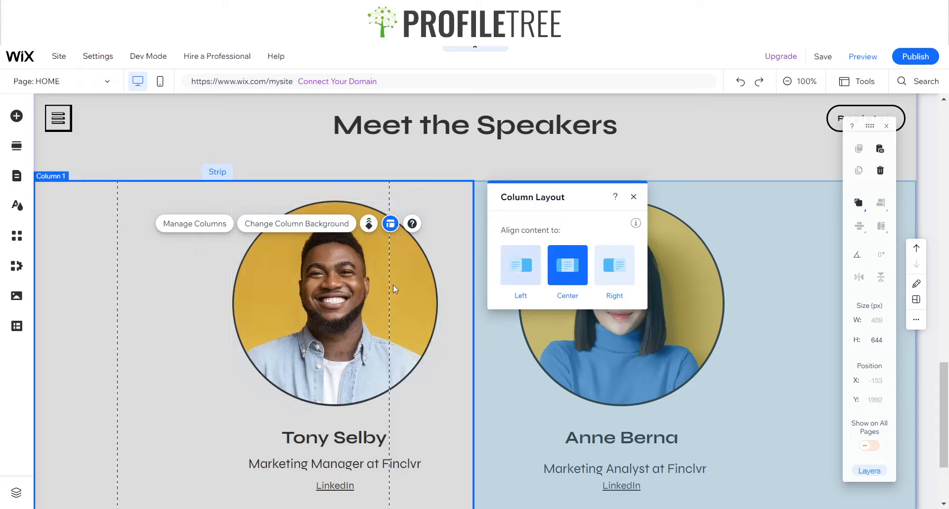
{"action": "left_click", "coordinate": [615, 265]}
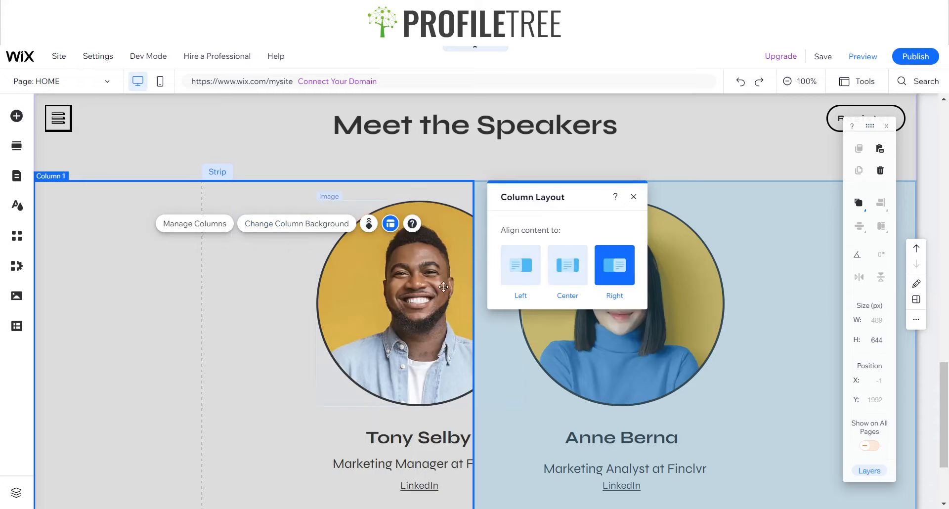
{"action": "left_click", "coordinate": [633, 198]}
{"action": "left_click", "coordinate": [391, 284]}
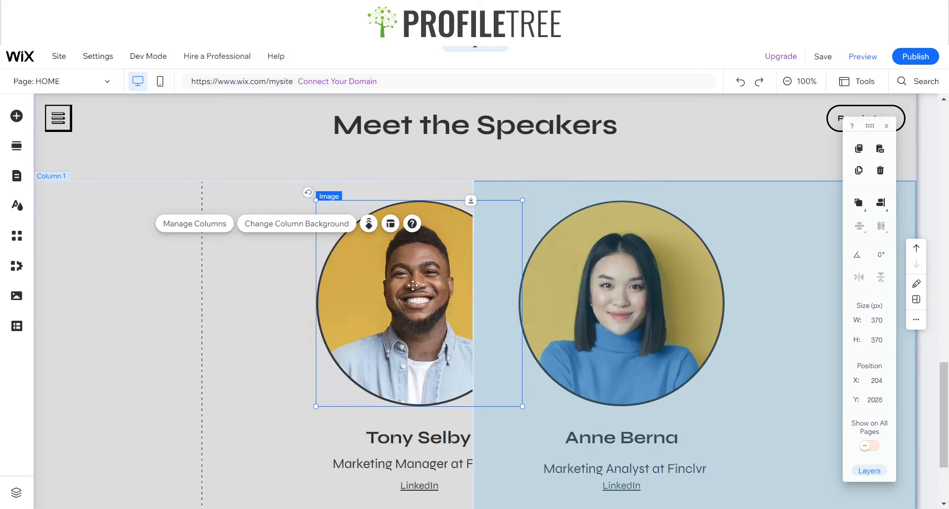
{"action": "left_click_drag", "start_coordinate": [363, 286], "coordinate": [333, 283]}
Step: Slide the name, job title and LinkedIn link left so they centre under the photo
{"action": "scroll", "coordinate": [449, 383], "scroll_direction": "down", "scroll_amount": 1}
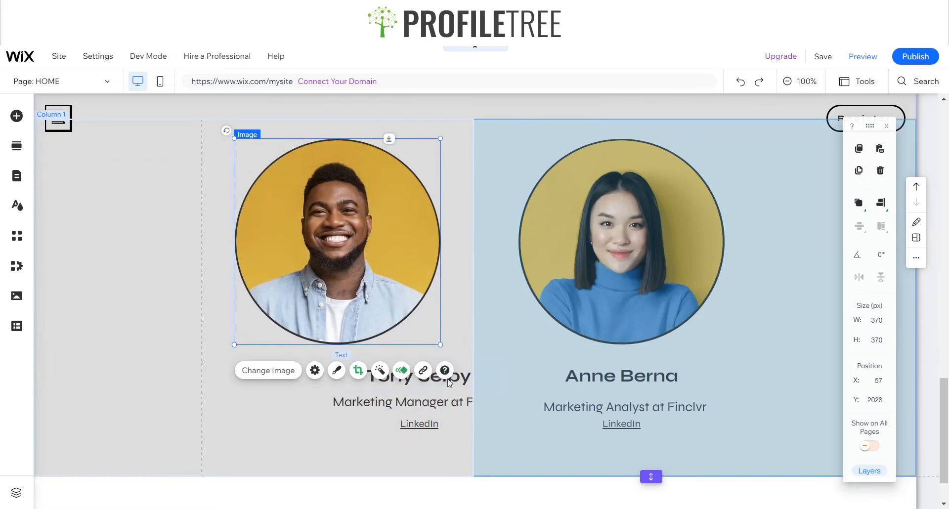
{"action": "left_click", "coordinate": [459, 372]}
{"action": "left_click_drag", "start_coordinate": [459, 373], "coordinate": [382, 372]}
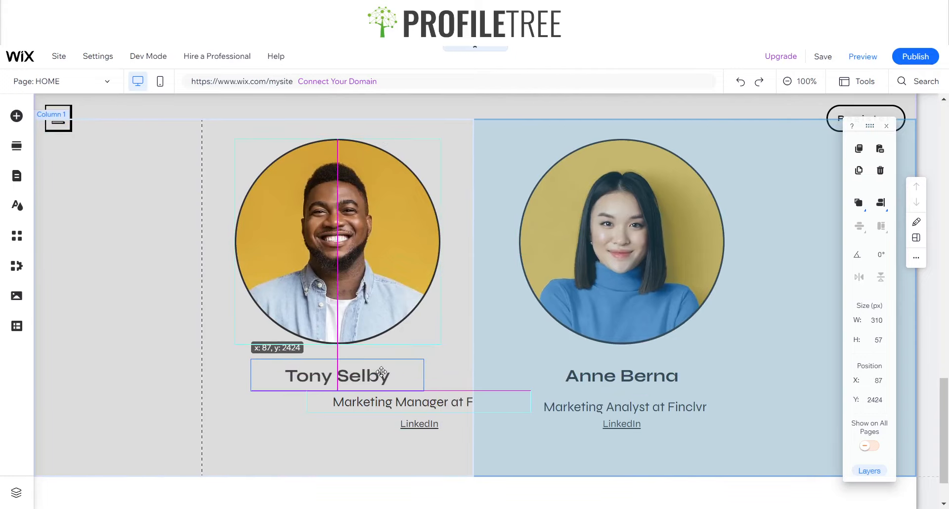
{"action": "left_click", "coordinate": [464, 402]}
{"action": "left_click_drag", "start_coordinate": [444, 404], "coordinate": [372, 404]}
{"action": "left_click", "coordinate": [413, 429]}
{"action": "left_click_drag", "start_coordinate": [414, 428], "coordinate": [340, 424]}
{"action": "left_click", "coordinate": [562, 266]}
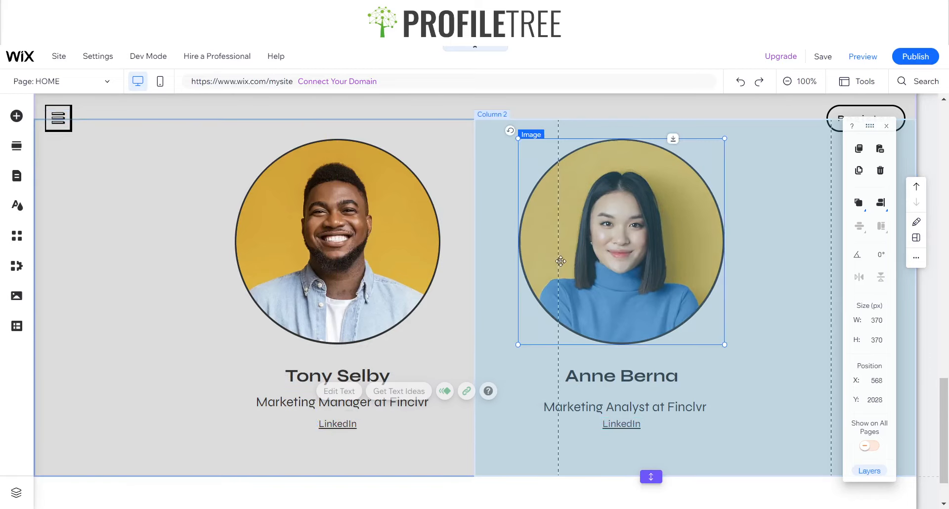
{"action": "left_click", "coordinate": [501, 282]}
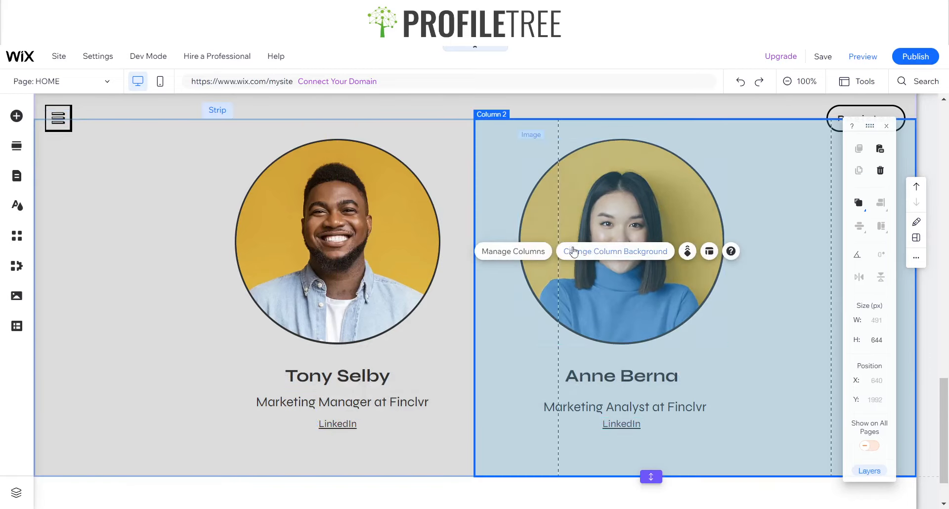
{"action": "left_click", "coordinate": [709, 251]}
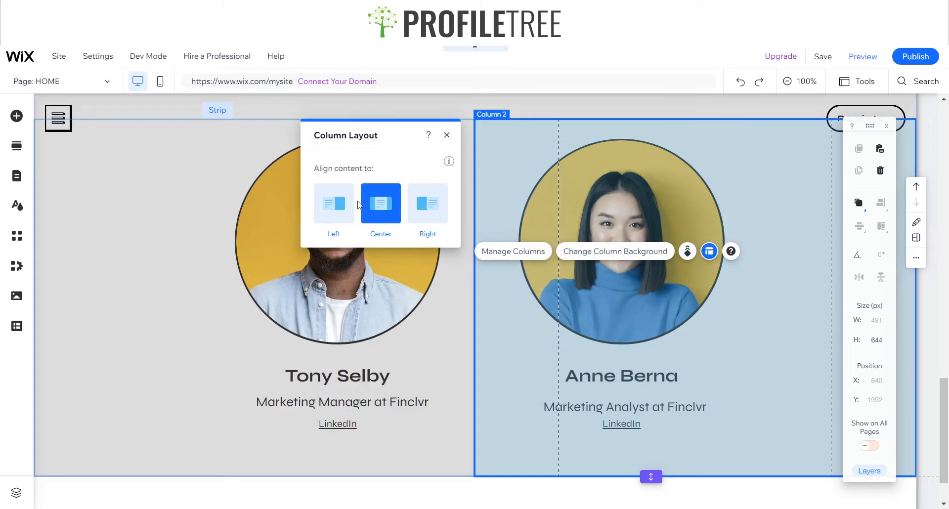
{"action": "left_click", "coordinate": [340, 208]}
{"action": "left_click", "coordinate": [447, 135]}
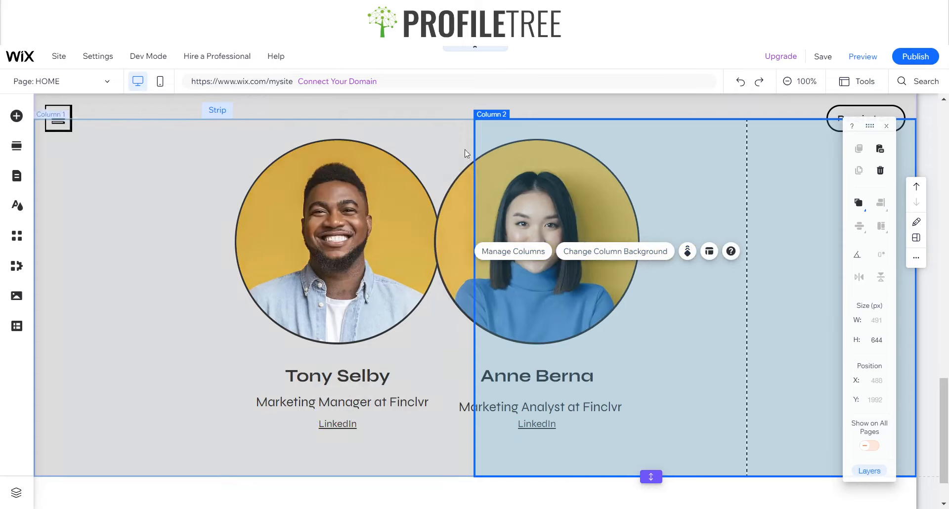
{"action": "left_click", "coordinate": [555, 206]}
{"action": "left_click_drag", "start_coordinate": [555, 206], "coordinate": [637, 207]}
{"action": "left_click_drag", "start_coordinate": [618, 253], "coordinate": [618, 253]}
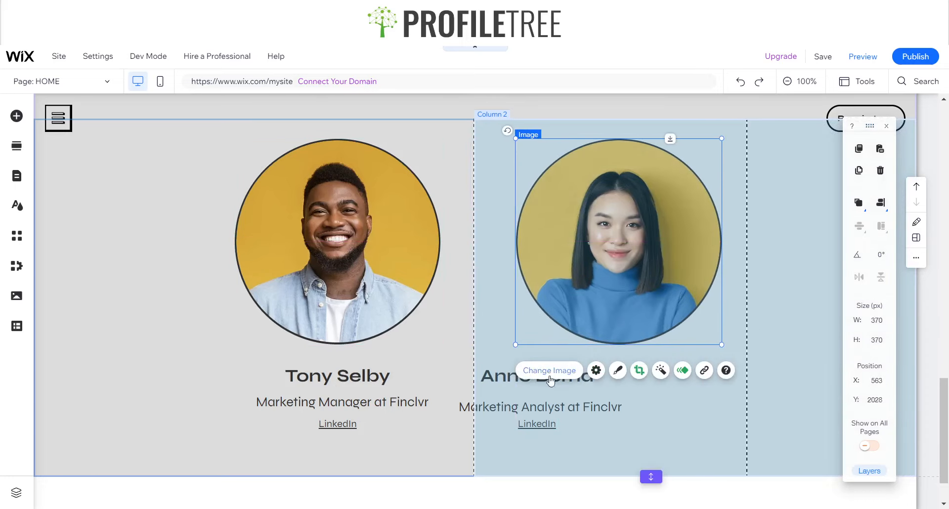
Step: Shift Anne's name, Marketing Analyst title and LinkedIn link right under her photo, matching Tony's card
{"action": "left_click_drag", "start_coordinate": [510, 379], "coordinate": [596, 378]}
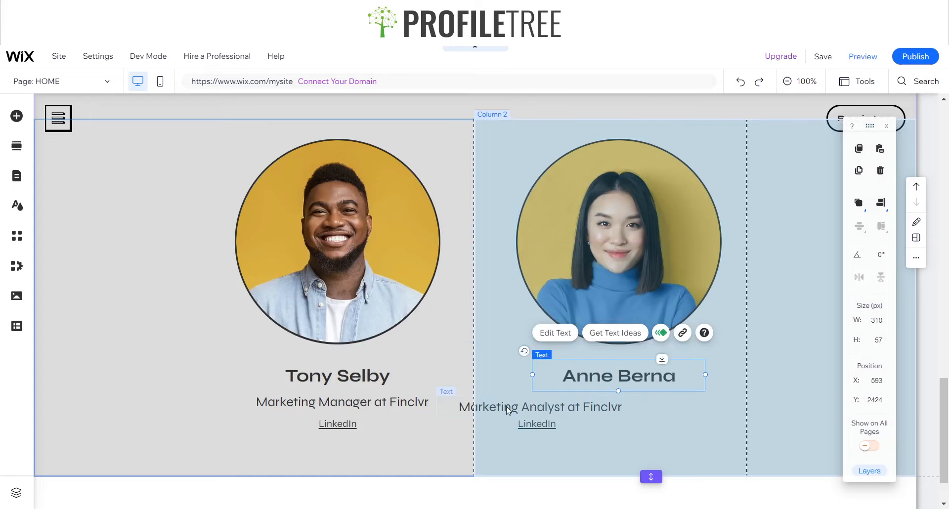
{"action": "left_click_drag", "start_coordinate": [506, 406], "coordinate": [589, 403]}
{"action": "left_click", "coordinate": [532, 422]}
{"action": "left_click_drag", "start_coordinate": [533, 422], "coordinate": [619, 424]}
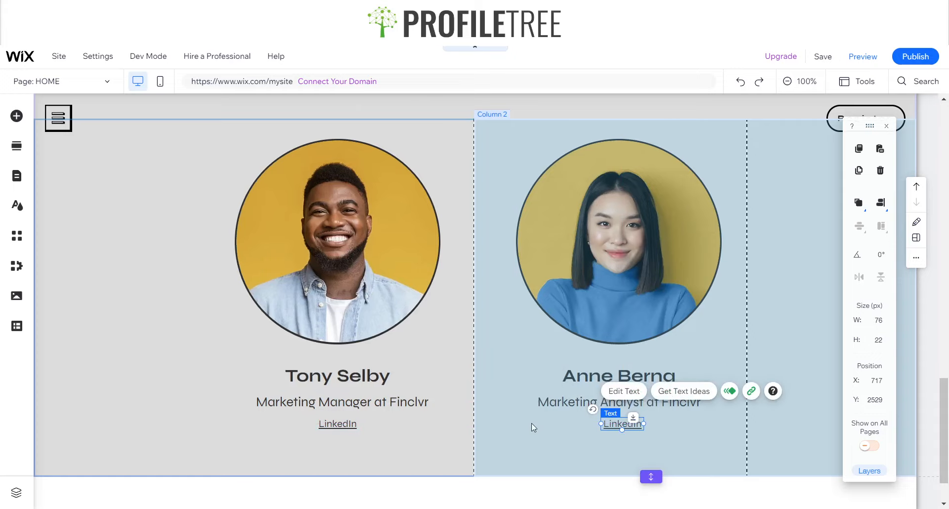
{"action": "left_click", "coordinate": [561, 416]}
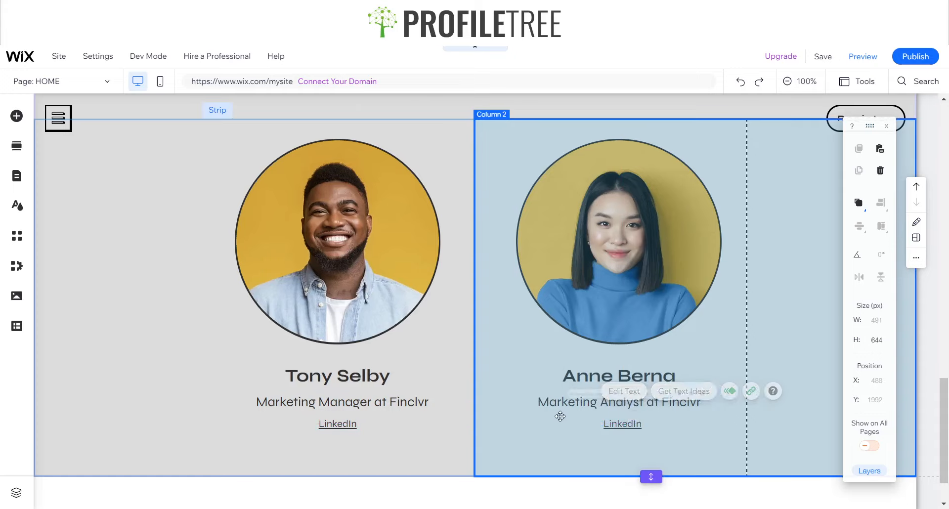
{"action": "left_click", "coordinate": [625, 424]}
{"action": "left_click_drag", "start_coordinate": [625, 424], "coordinate": [621, 424]}
{"action": "left_click", "coordinate": [496, 346]}
{"action": "left_click", "coordinate": [150, 227]}
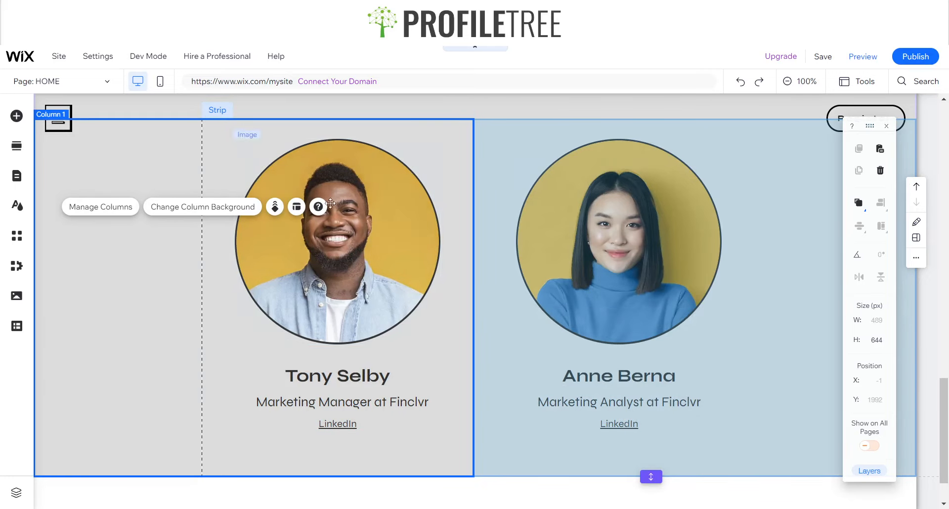
{"action": "left_click", "coordinate": [867, 57]}
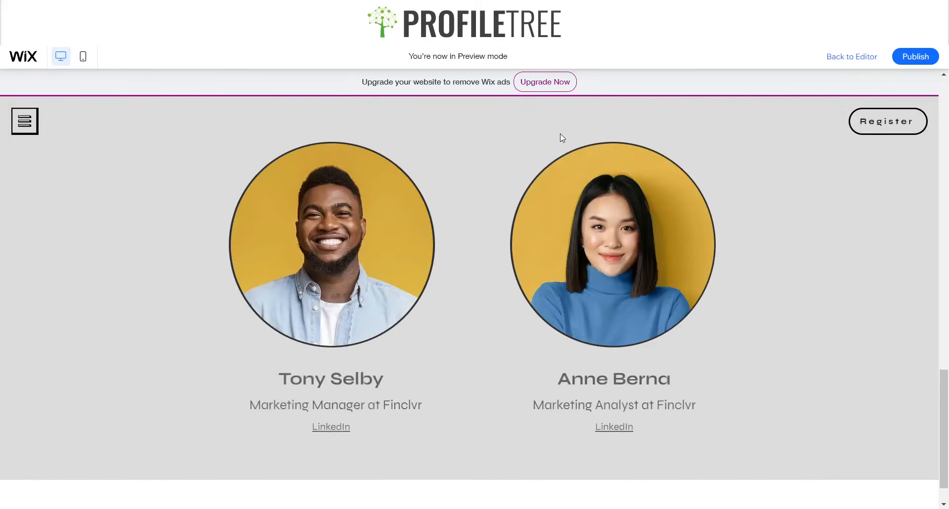
{"action": "scroll", "coordinate": [529, 223], "scroll_direction": "up", "scroll_amount": 5}
{"action": "scroll", "coordinate": [526, 218], "scroll_direction": "down", "scroll_amount": 5}
{"action": "scroll", "coordinate": [526, 218], "scroll_direction": "up", "scroll_amount": 1}
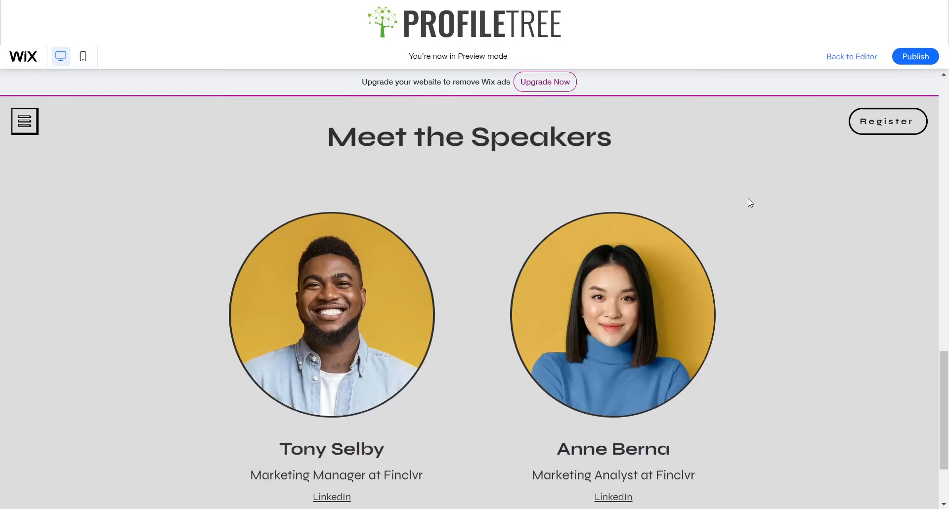
{"action": "scroll", "coordinate": [750, 202], "scroll_direction": "up", "scroll_amount": 3}
{"action": "left_click", "coordinate": [850, 57]}
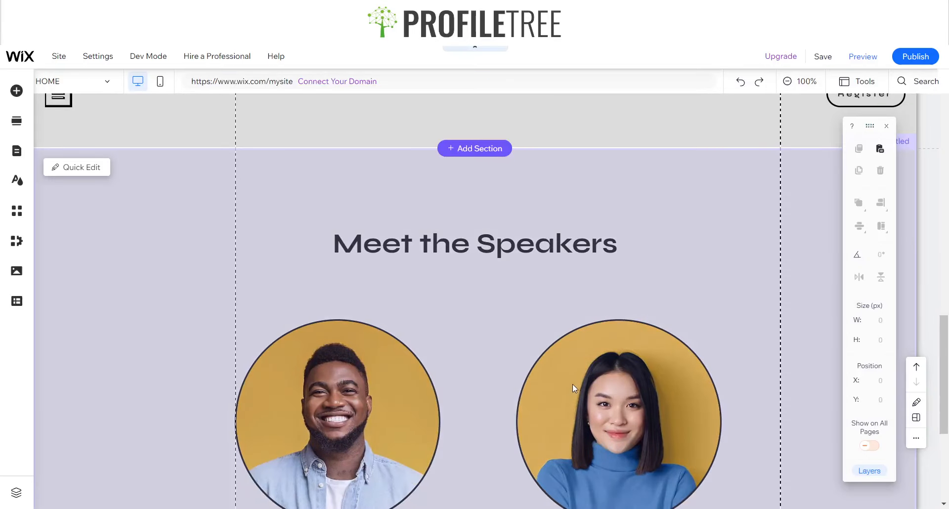
{"action": "scroll", "coordinate": [445, 336], "scroll_direction": "down", "scroll_amount": 4}
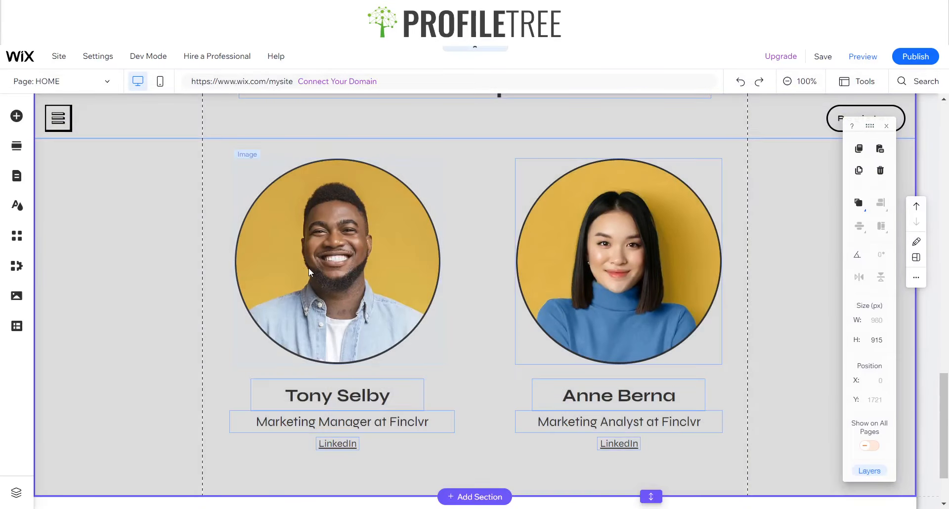
{"action": "left_click", "coordinate": [311, 267]}
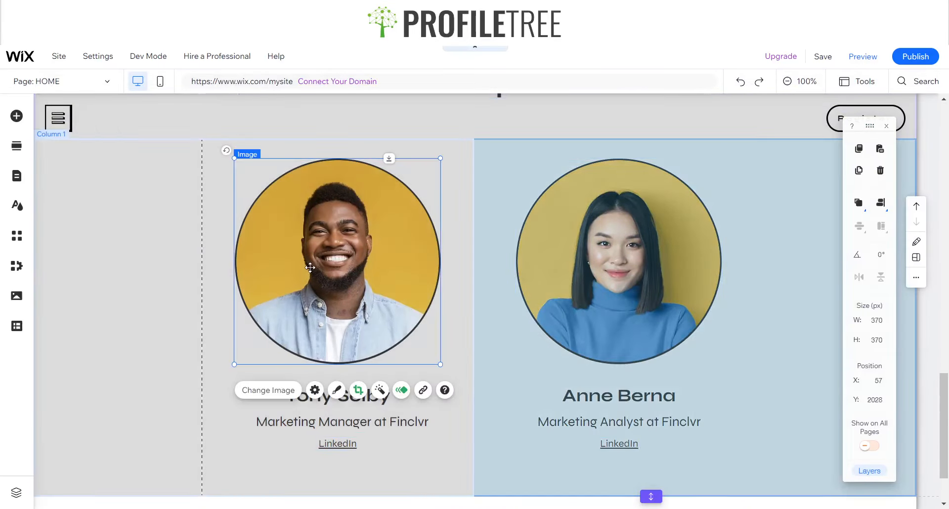
{"action": "left_click", "coordinate": [397, 390]}
{"action": "left_click", "coordinate": [401, 390]}
{"action": "left_click", "coordinate": [100, 234]}
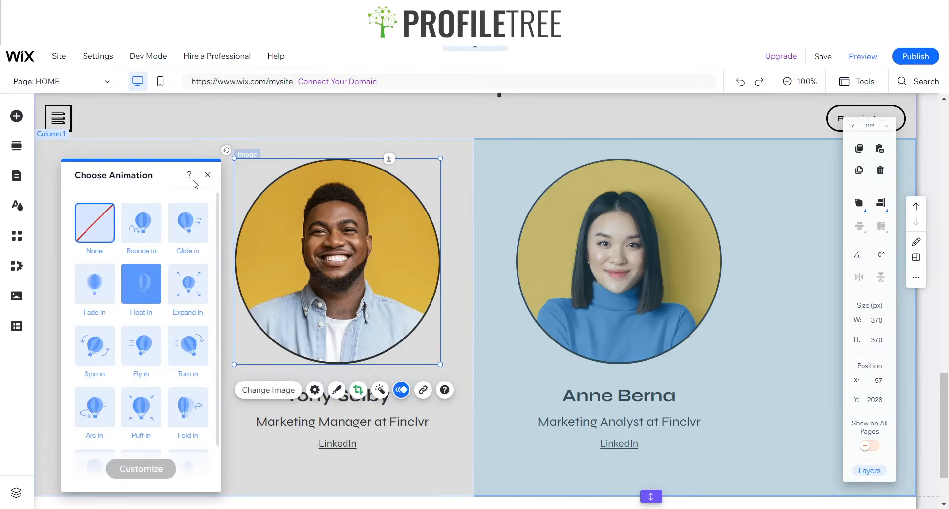
{"action": "left_click", "coordinate": [208, 175]}
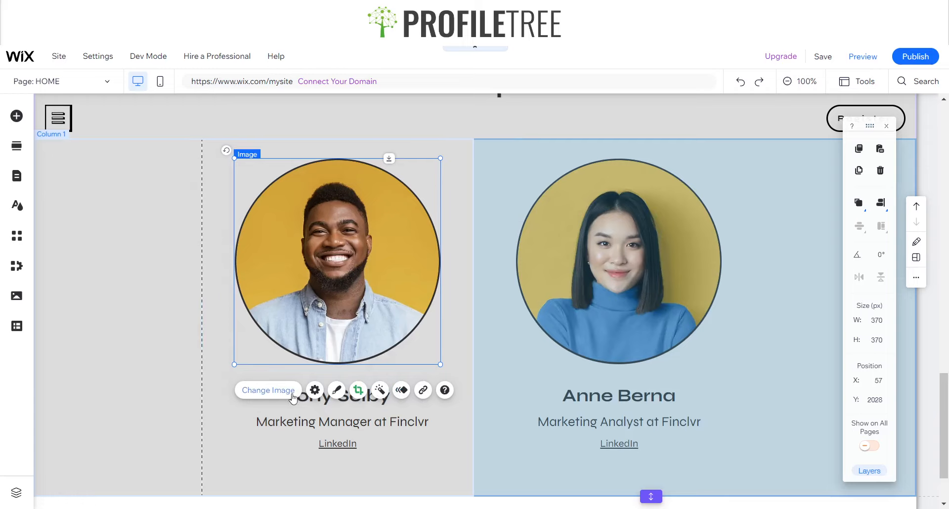
{"action": "left_click", "coordinate": [325, 404]}
{"action": "left_click", "coordinate": [380, 353]}
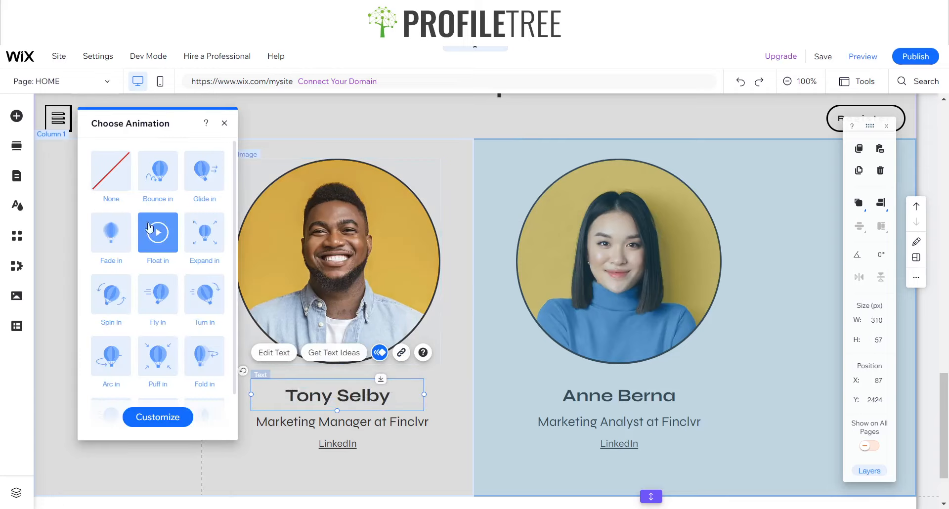
{"action": "left_click", "coordinate": [123, 185]}
{"action": "left_click", "coordinate": [225, 123]}
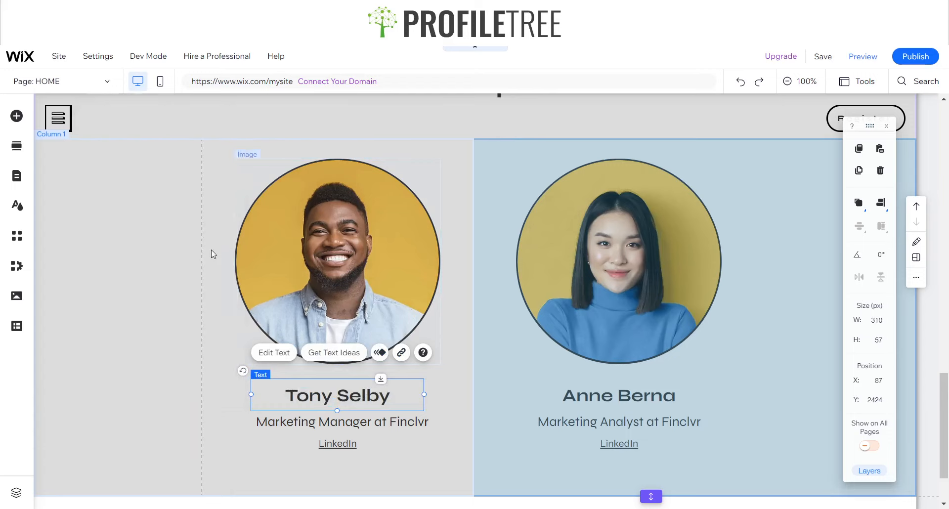
Step: Set the job title and LinkedIn link animations to None, then preview the page
{"action": "left_click", "coordinate": [300, 422]}
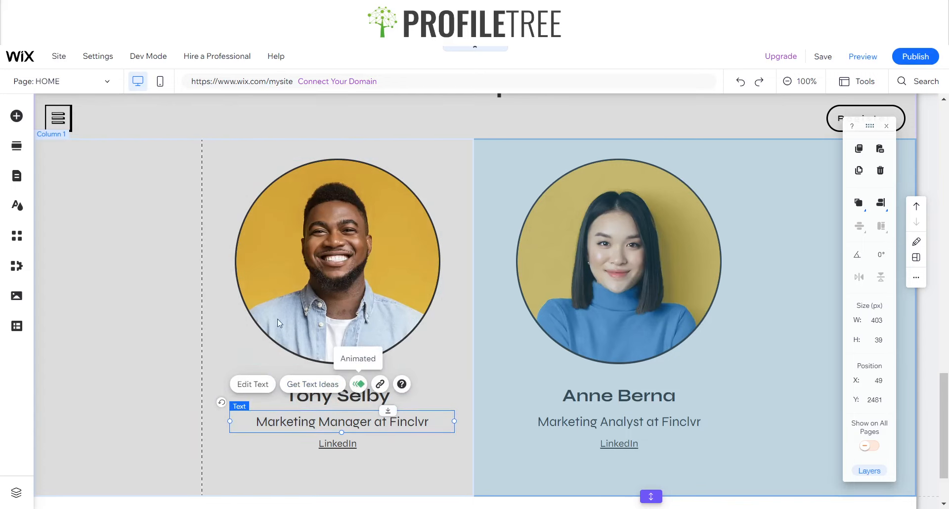
{"action": "left_click", "coordinate": [359, 384]}
{"action": "left_click", "coordinate": [519, 174]}
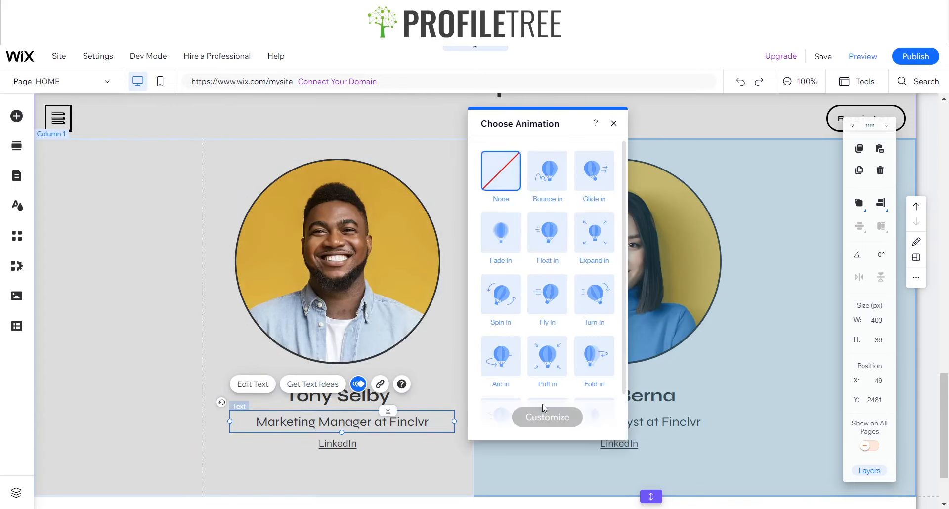
{"action": "left_click", "coordinate": [613, 123]}
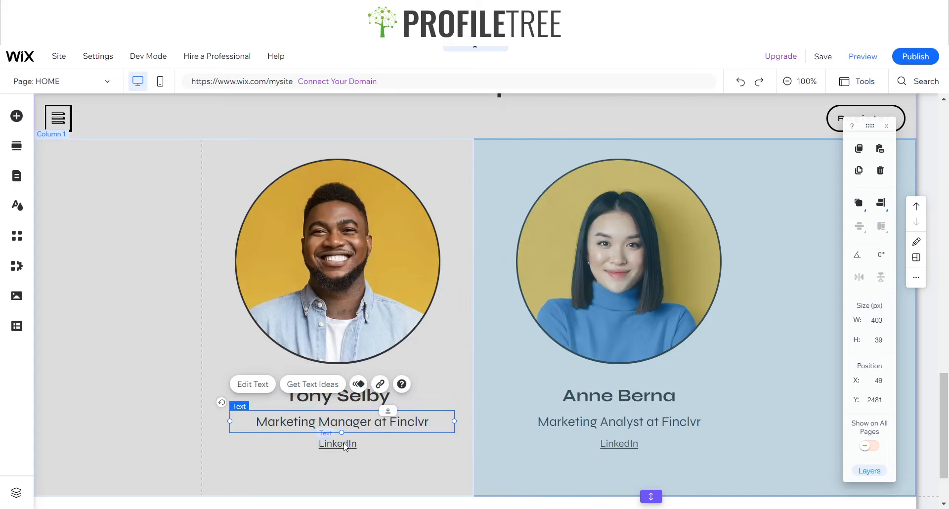
{"action": "left_click", "coordinate": [348, 443]}
{"action": "left_click", "coordinate": [445, 411]}
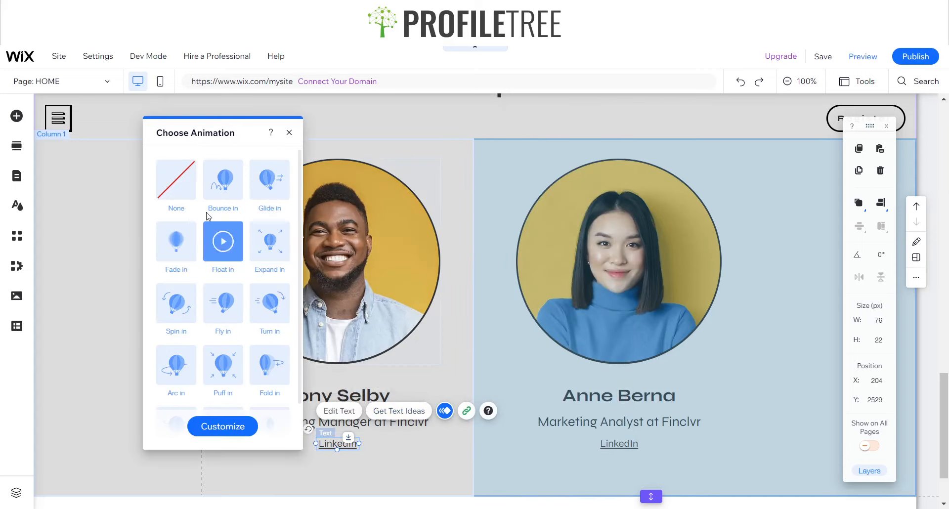
{"action": "left_click", "coordinate": [178, 182]}
{"action": "left_click", "coordinate": [290, 132]}
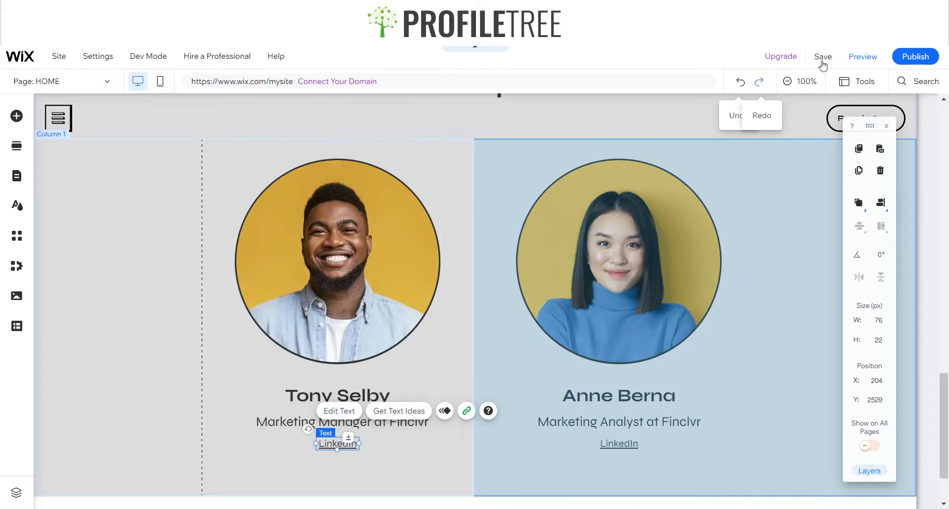
{"action": "left_click", "coordinate": [863, 56]}
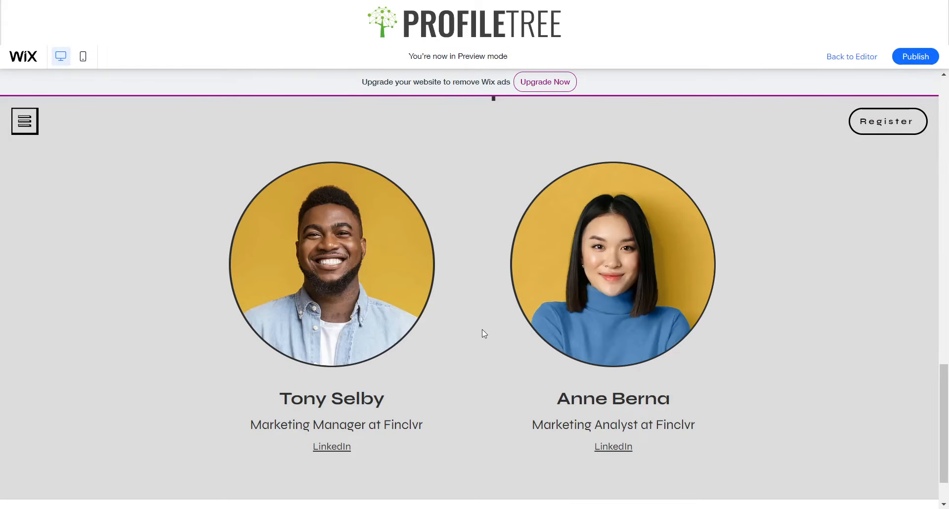
{"action": "scroll", "coordinate": [458, 281], "scroll_direction": "up", "scroll_amount": 10}
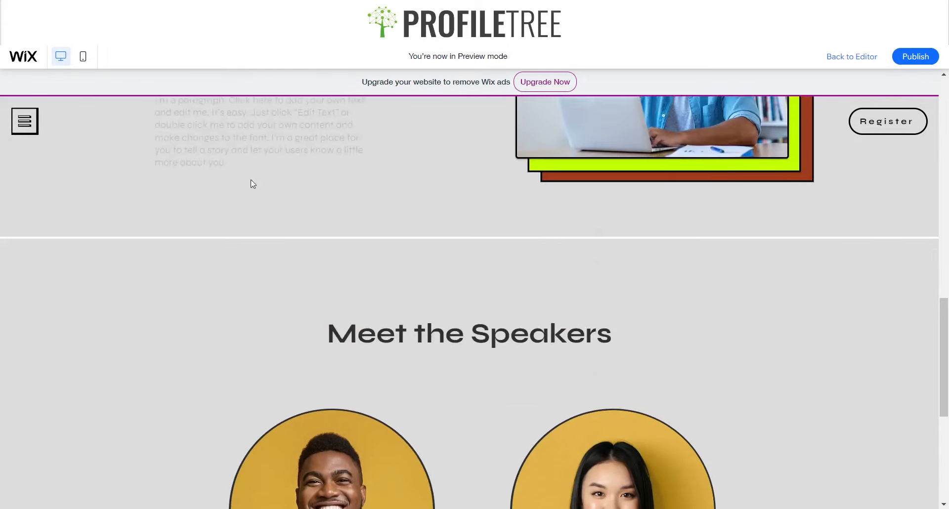
{"action": "scroll", "coordinate": [231, 178], "scroll_direction": "down", "scroll_amount": 7}
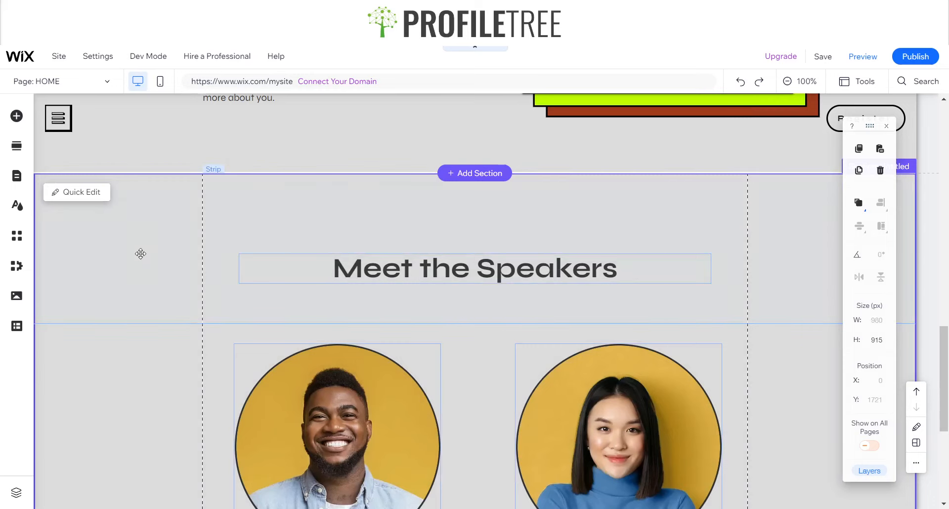
{"action": "left_click", "coordinate": [141, 254]}
{"action": "left_click_drag", "start_coordinate": [140, 253], "coordinate": [141, 252]}
{"action": "left_click", "coordinate": [138, 360]}
{"action": "left_click_drag", "start_coordinate": [138, 361], "coordinate": [138, 361]}
{"action": "scroll", "coordinate": [347, 375], "scroll_direction": "down", "scroll_amount": 1}
{"action": "left_click", "coordinate": [346, 376]}
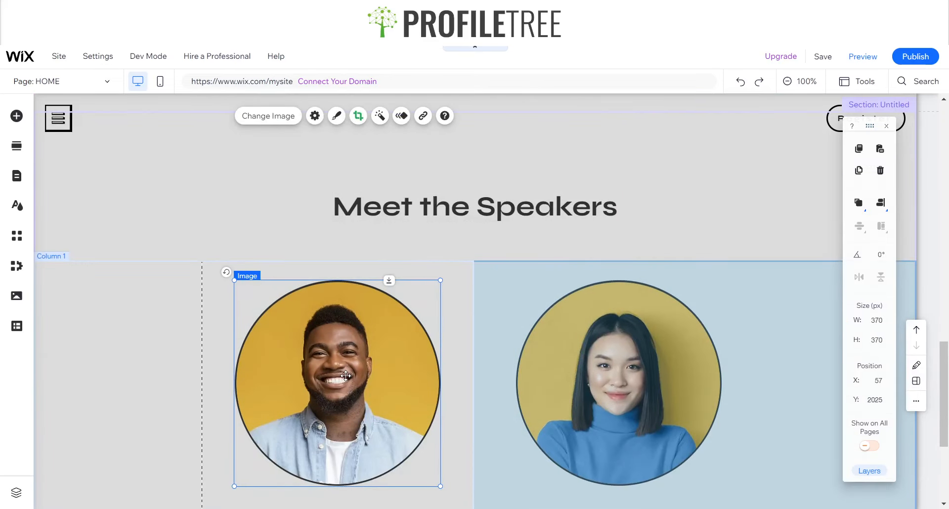
{"action": "scroll", "coordinate": [347, 376], "scroll_direction": "down", "scroll_amount": 1}
{"action": "scroll", "coordinate": [346, 376], "scroll_direction": "up", "scroll_amount": 2}
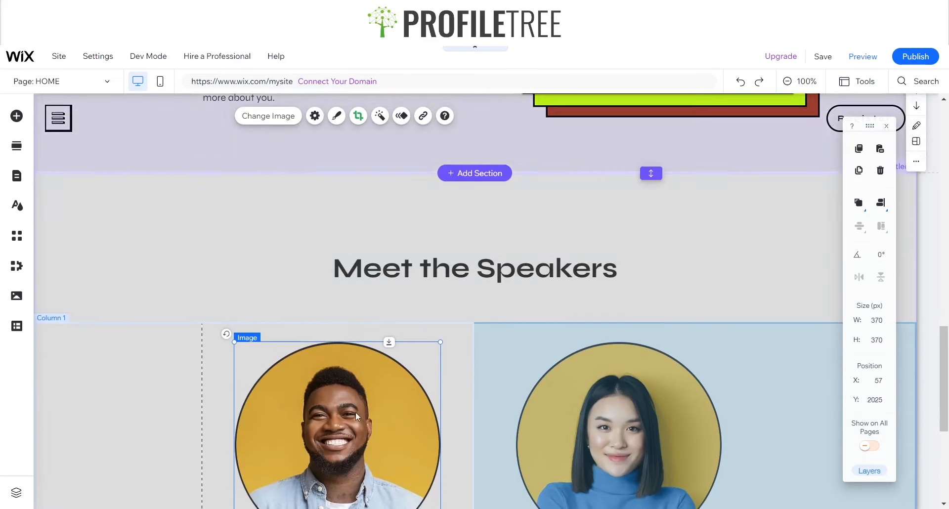
{"action": "scroll", "coordinate": [336, 354], "scroll_direction": "down", "scroll_amount": 3}
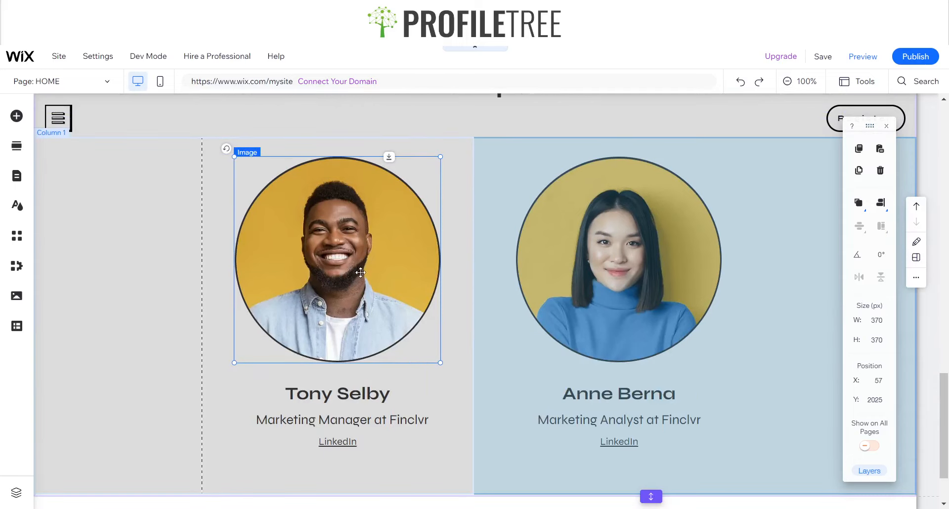
{"action": "left_click", "coordinate": [401, 388]}
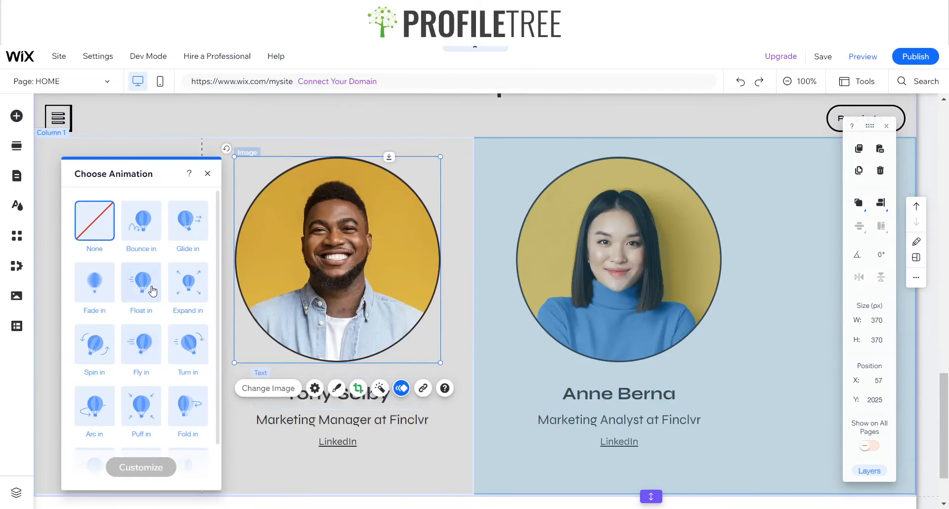
{"action": "left_click", "coordinate": [596, 295]}
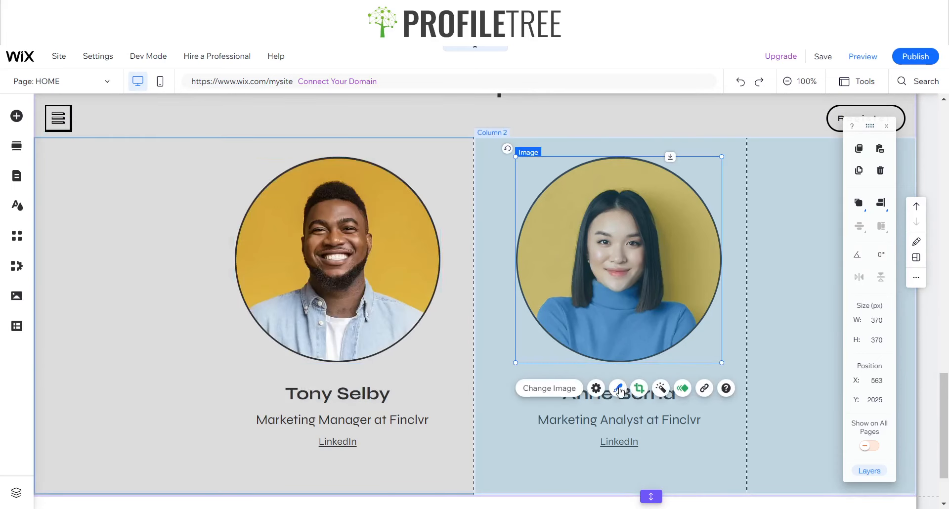
{"action": "left_click", "coordinate": [683, 388]}
{"action": "left_click", "coordinate": [283, 281]}
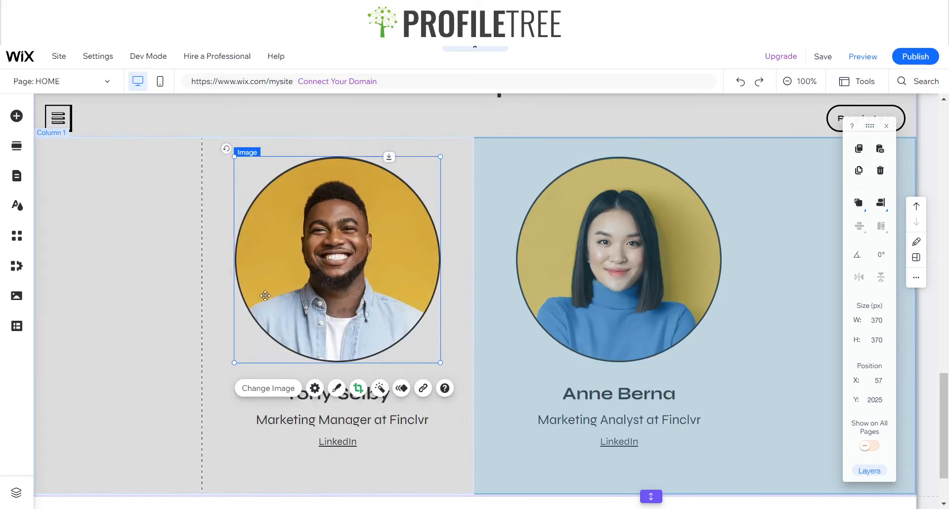
{"action": "left_click", "coordinate": [401, 388]}
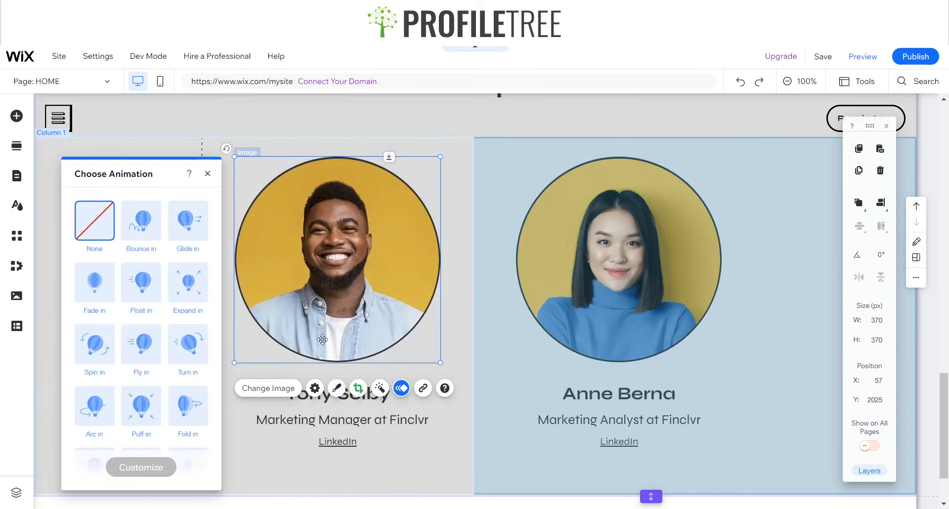
{"action": "left_click", "coordinate": [152, 300]}
{"action": "left_click", "coordinate": [208, 173]}
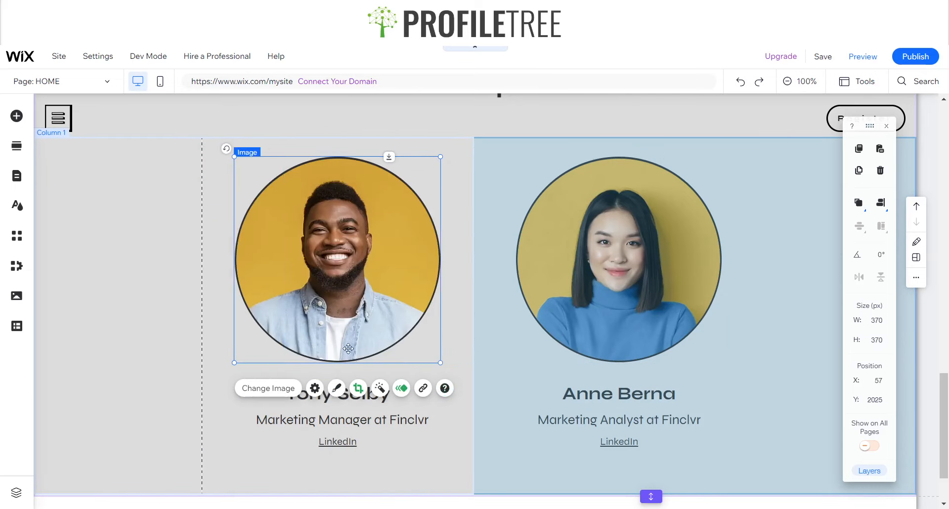
Step: Apply Float in to Tony's name, job title and LinkedIn link, then preview and return to editing
{"action": "left_click", "coordinate": [349, 401]}
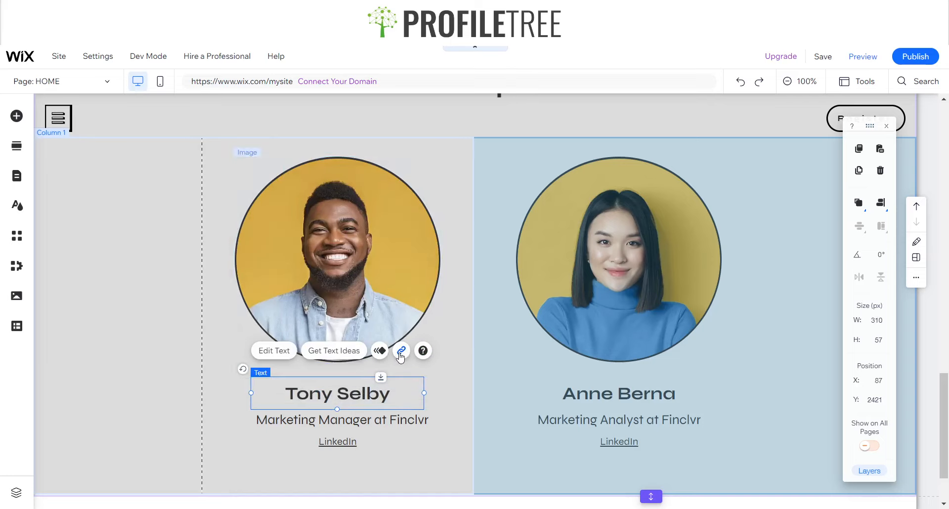
{"action": "left_click", "coordinate": [380, 351]}
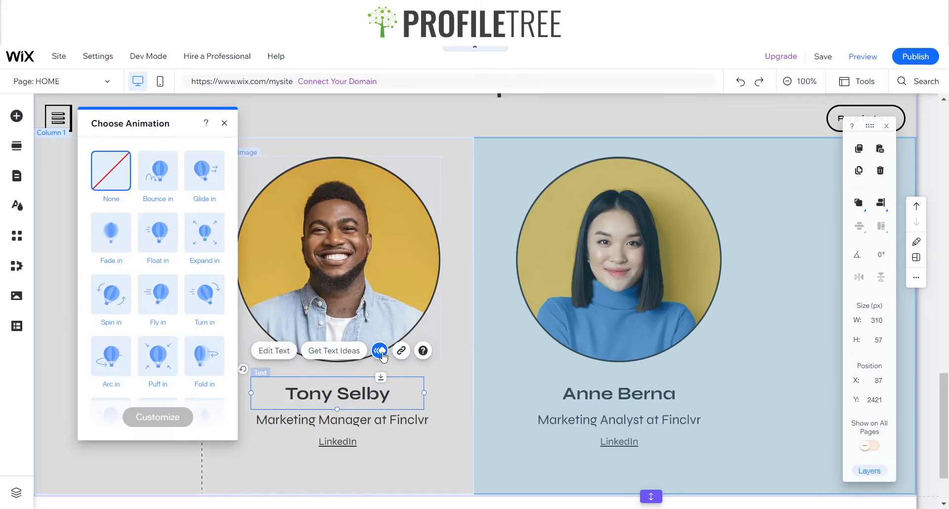
{"action": "left_click", "coordinate": [153, 255]}
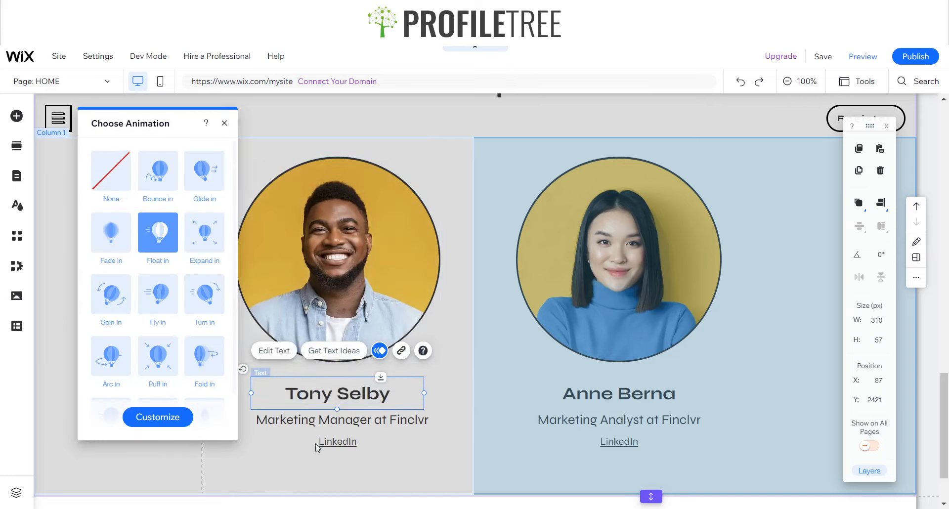
{"action": "left_click", "coordinate": [366, 420]}
{"action": "left_click", "coordinate": [358, 382]}
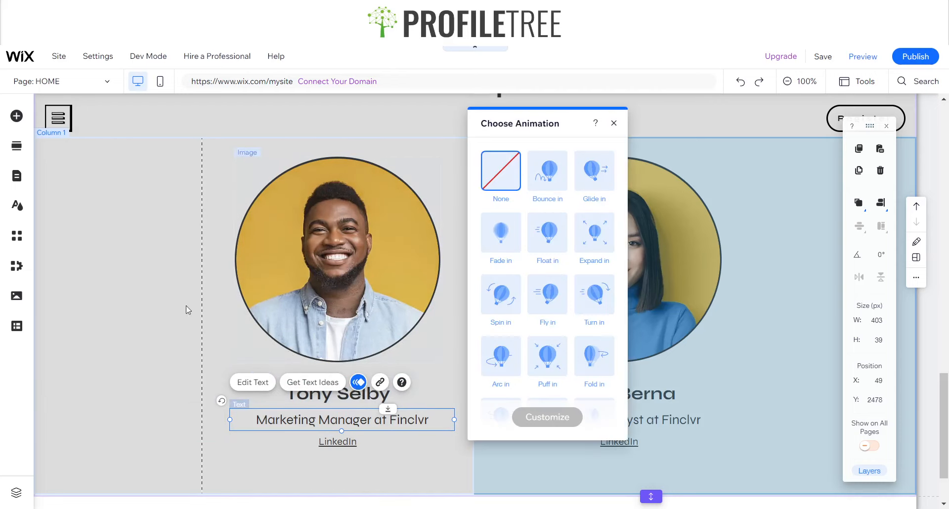
{"action": "left_click", "coordinate": [543, 254]}
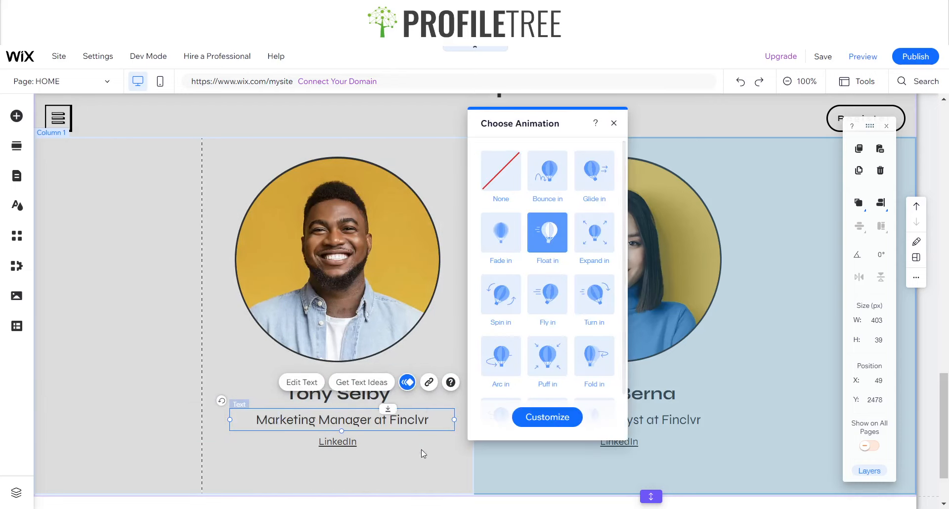
{"action": "left_click", "coordinate": [346, 443]}
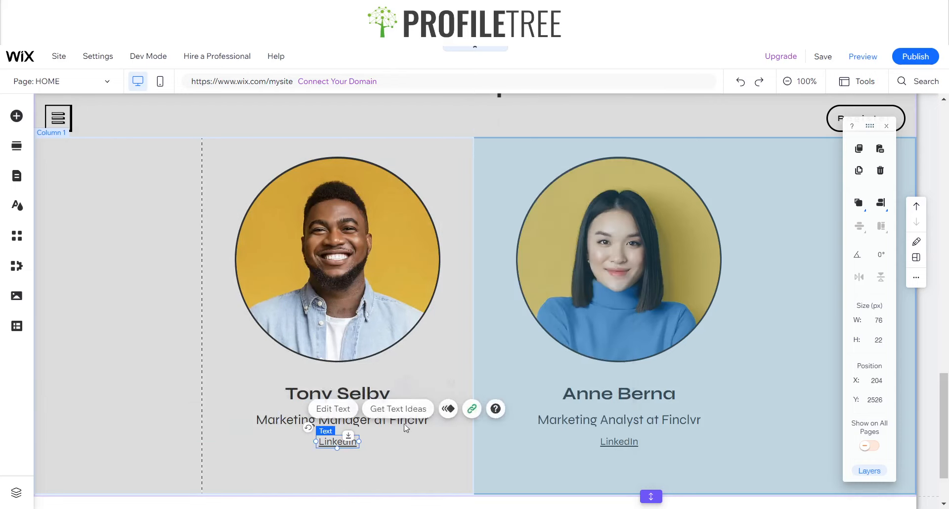
{"action": "left_click", "coordinate": [447, 409]}
{"action": "left_click", "coordinate": [228, 249]}
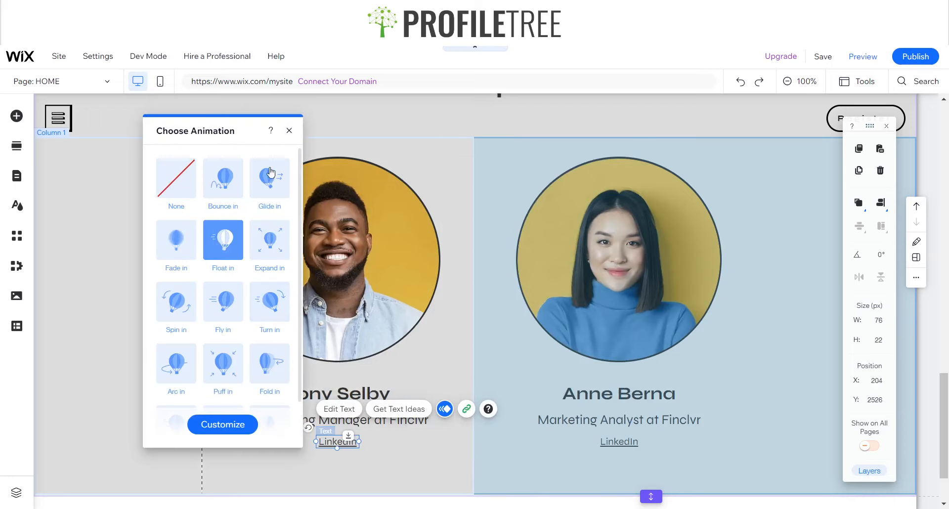
{"action": "left_click", "coordinate": [290, 132]}
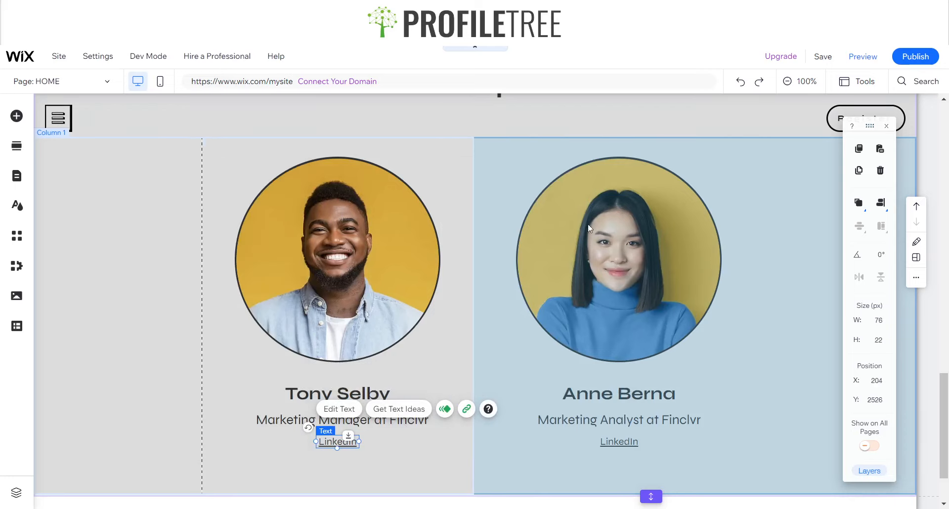
{"action": "left_click", "coordinate": [861, 60]}
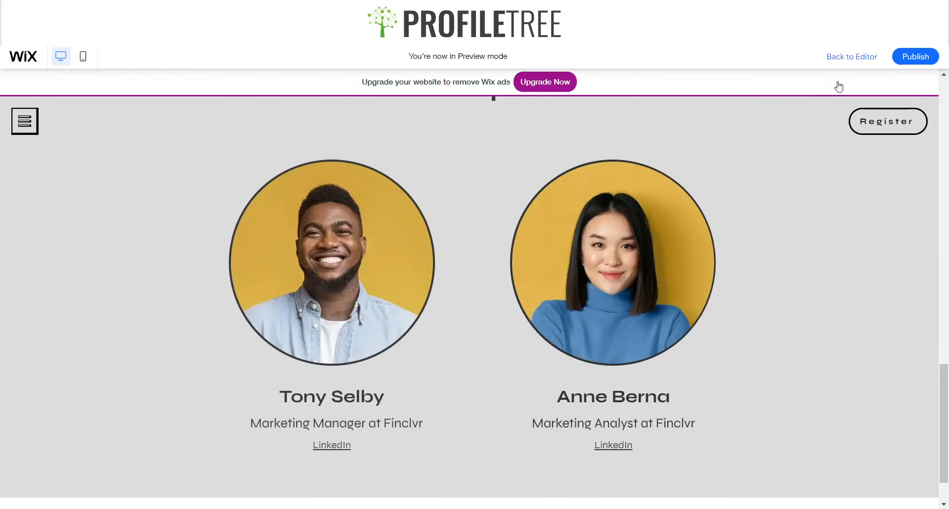
{"action": "left_click", "coordinate": [849, 60]}
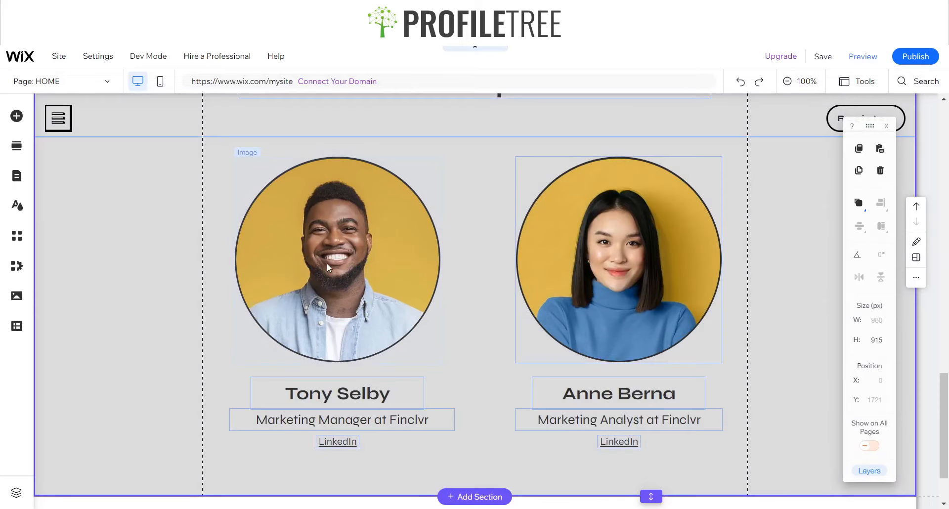
{"action": "left_click", "coordinate": [307, 302]}
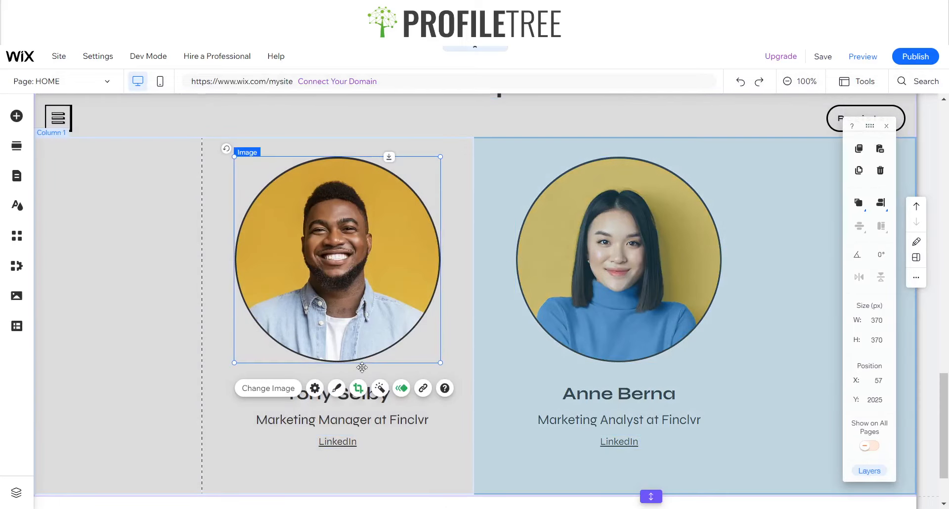
{"action": "left_click", "coordinate": [401, 390]}
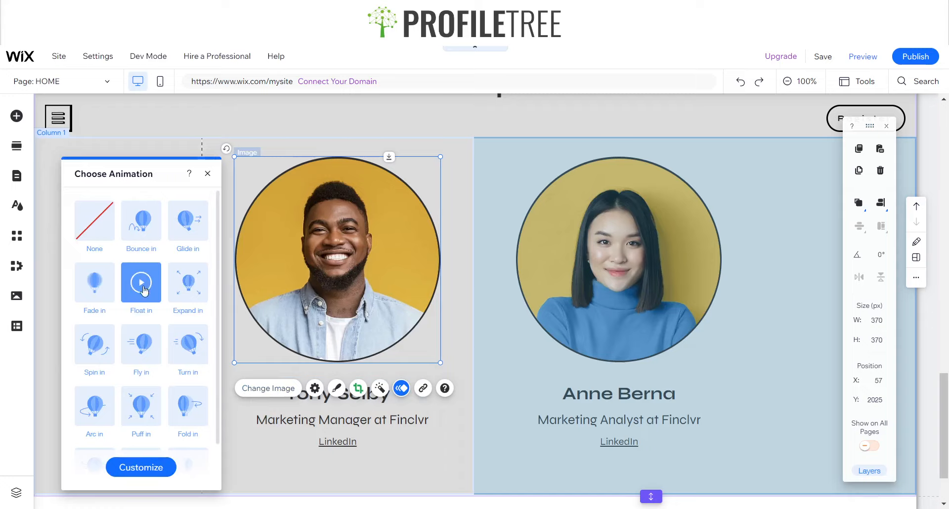
{"action": "left_click", "coordinate": [142, 466]}
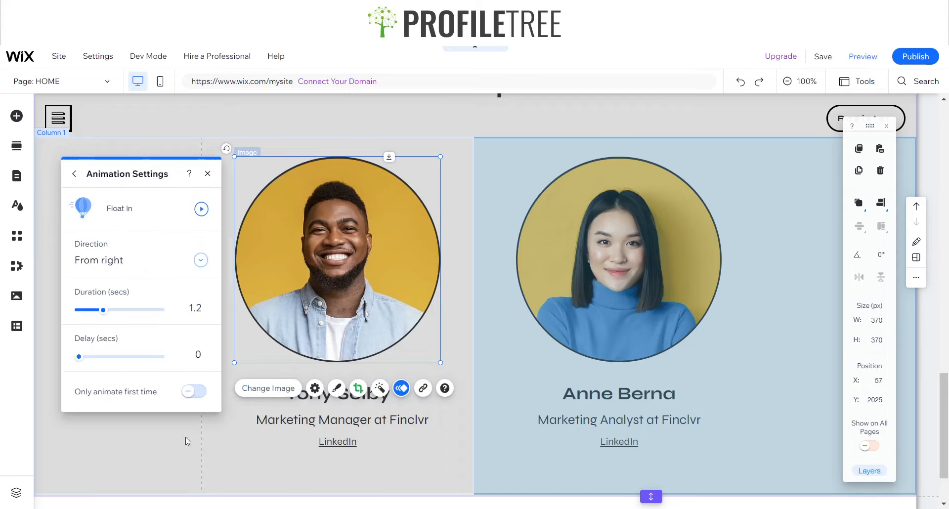
{"action": "left_click", "coordinate": [137, 262]}
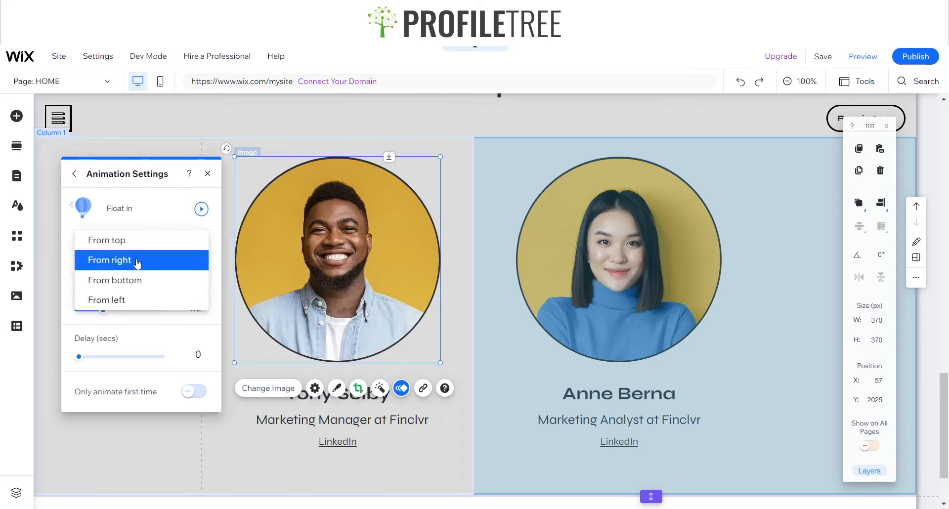
{"action": "left_click", "coordinate": [117, 304]}
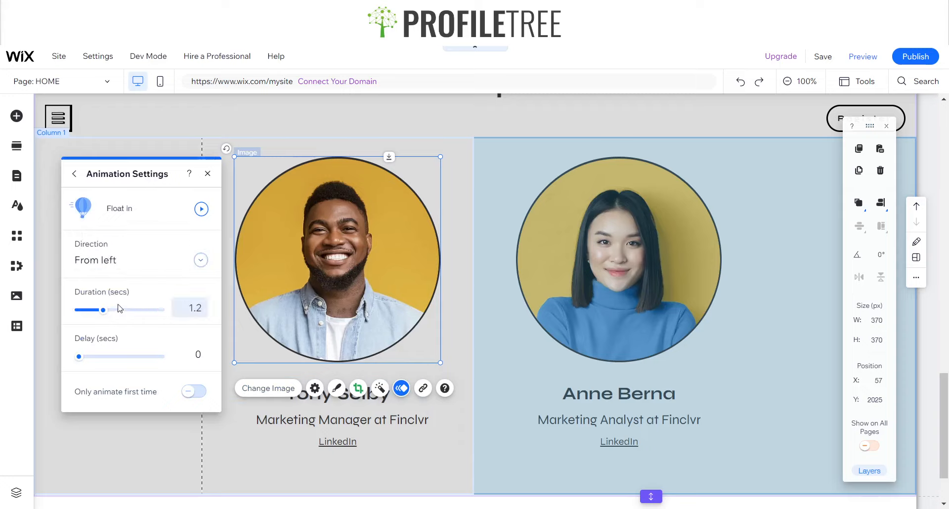
{"action": "left_click", "coordinate": [204, 213]}
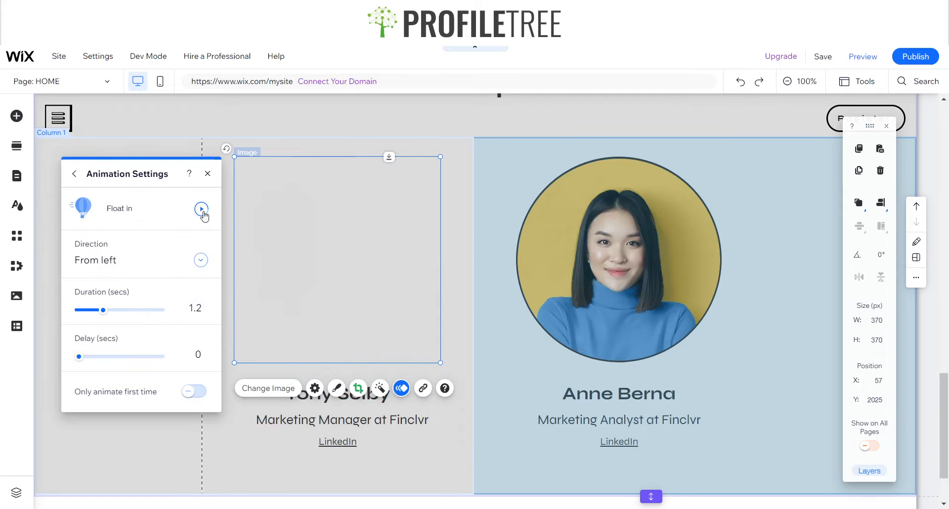
{"action": "left_click", "coordinate": [207, 173]}
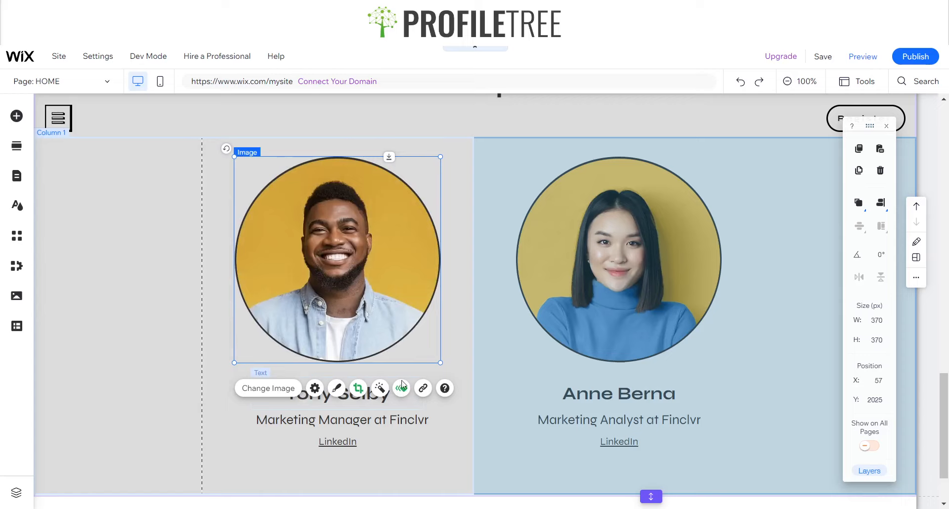
{"action": "left_click", "coordinate": [393, 403]}
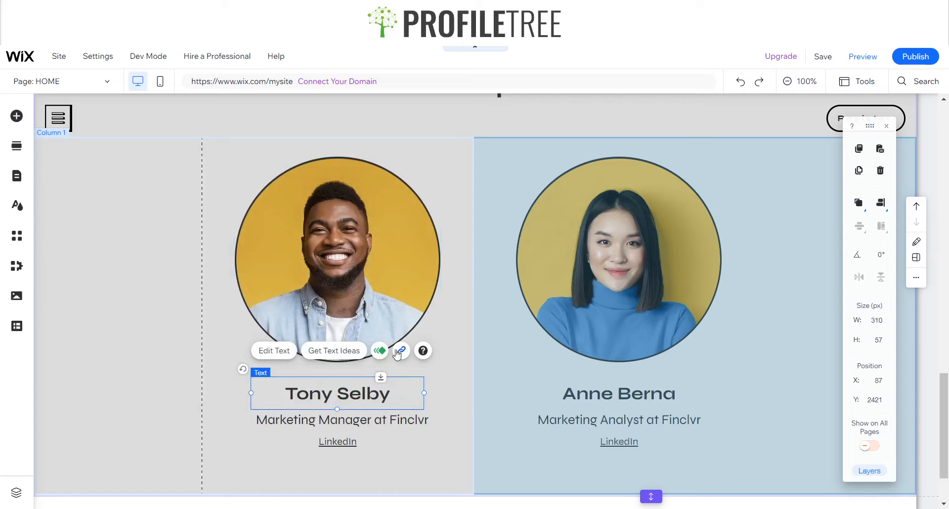
{"action": "left_click", "coordinate": [380, 352]}
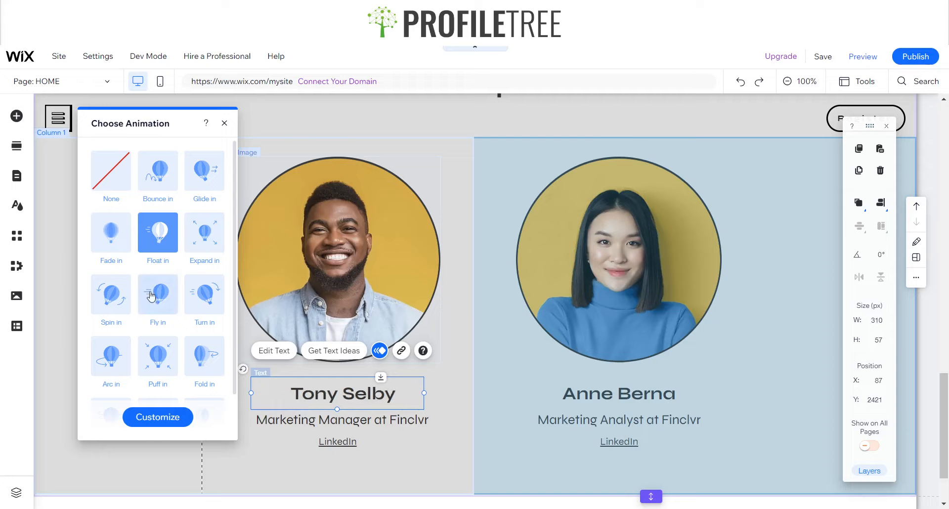
{"action": "left_click", "coordinate": [164, 419]}
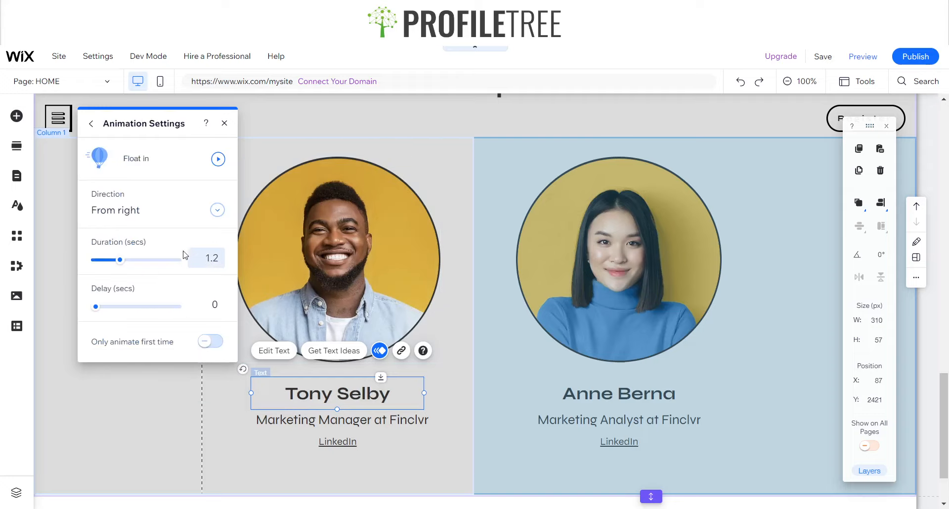
{"action": "left_click", "coordinate": [215, 210]}
{"action": "left_click", "coordinate": [149, 251]}
{"action": "left_click", "coordinate": [218, 159]}
{"action": "left_click", "coordinate": [224, 123]}
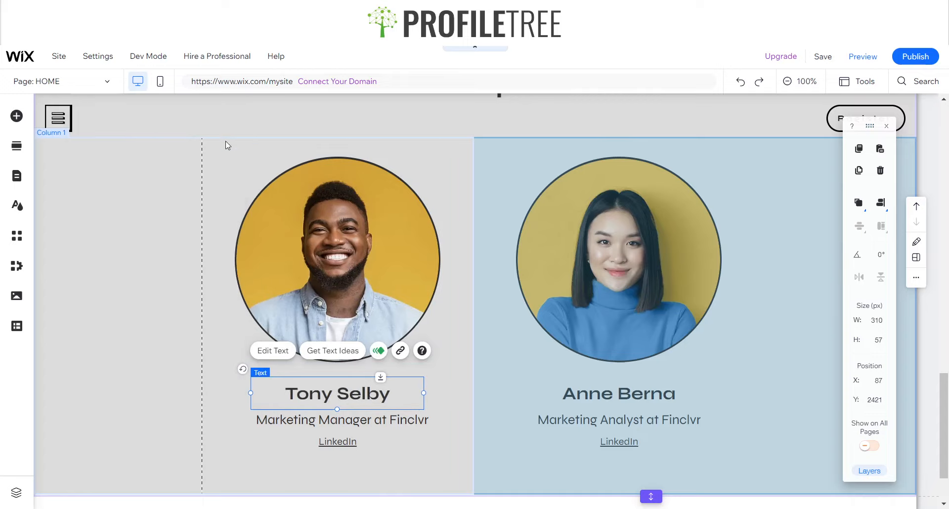
Step: Set the 'Marketing Manager at Finclvr' title's Float in direction to From left
{"action": "left_click", "coordinate": [313, 426]}
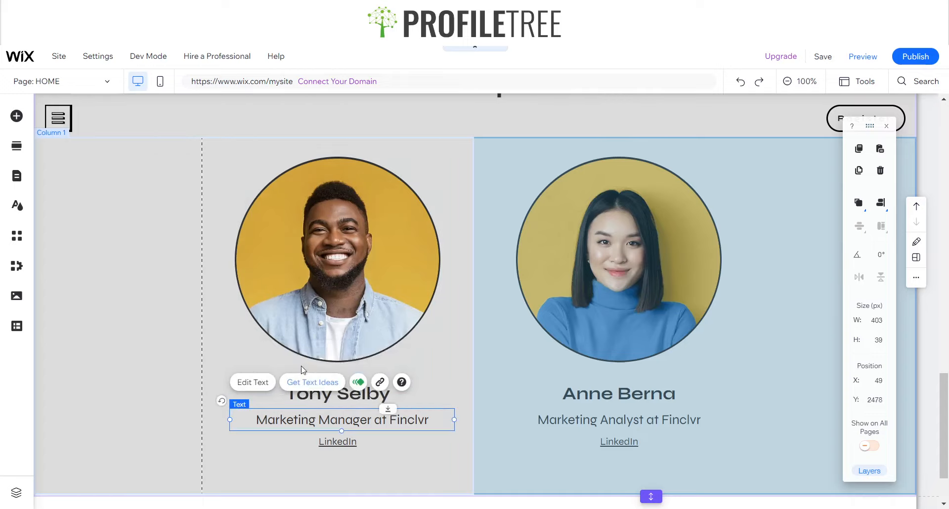
{"action": "left_click", "coordinate": [359, 382]}
{"action": "left_click", "coordinate": [548, 417]}
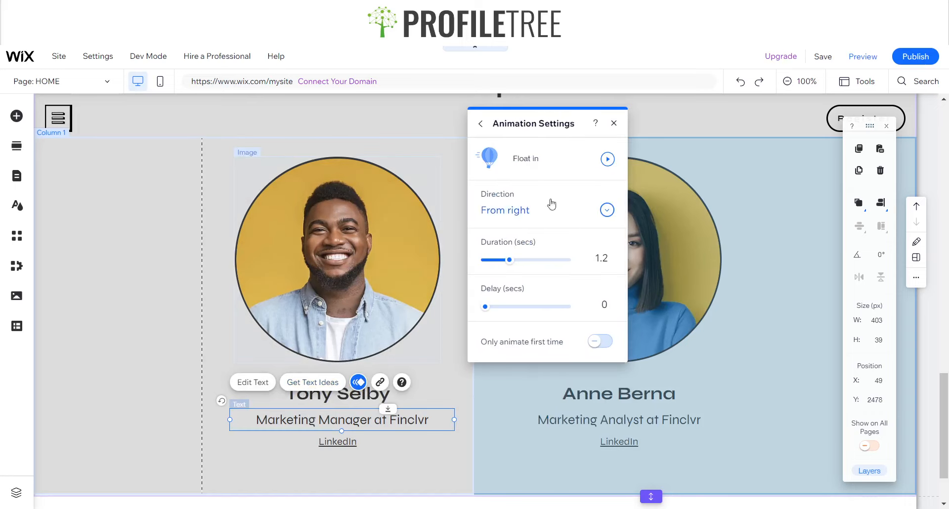
{"action": "left_click", "coordinate": [573, 212]}
{"action": "left_click", "coordinate": [518, 251]}
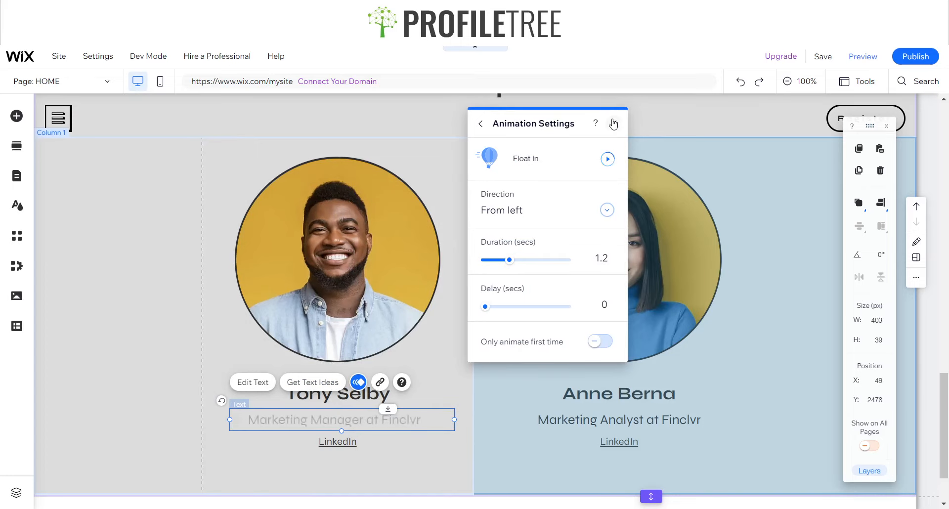
{"action": "left_click", "coordinate": [614, 125]}
Step: Make Tony's LinkedIn link float in from the left
{"action": "left_click", "coordinate": [338, 454]}
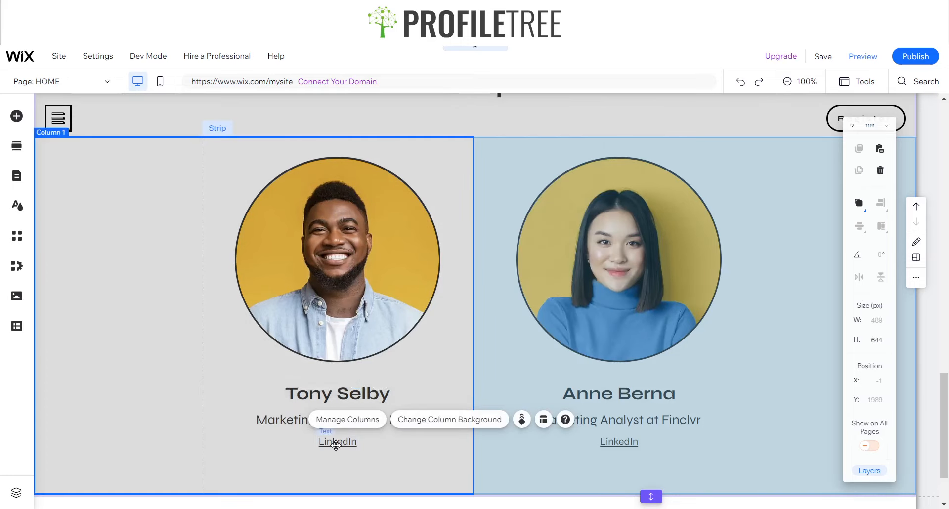
{"action": "left_click", "coordinate": [336, 441]}
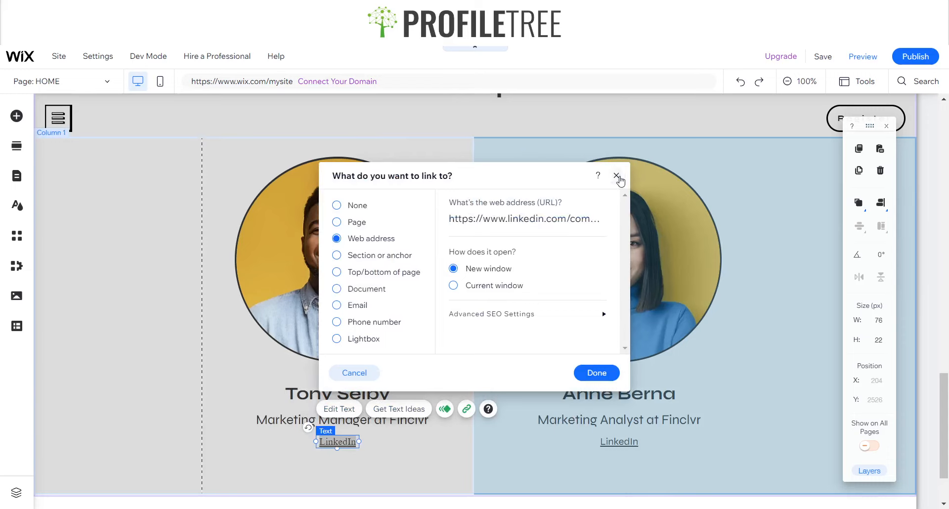
{"action": "left_click", "coordinate": [616, 176]}
{"action": "left_click", "coordinate": [445, 409]}
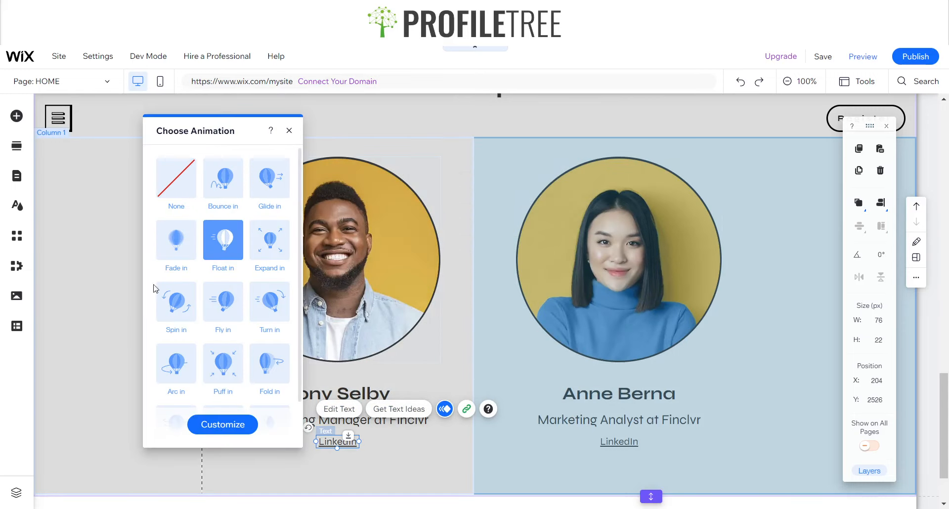
{"action": "left_click", "coordinate": [221, 424]}
{"action": "left_click", "coordinate": [225, 220]}
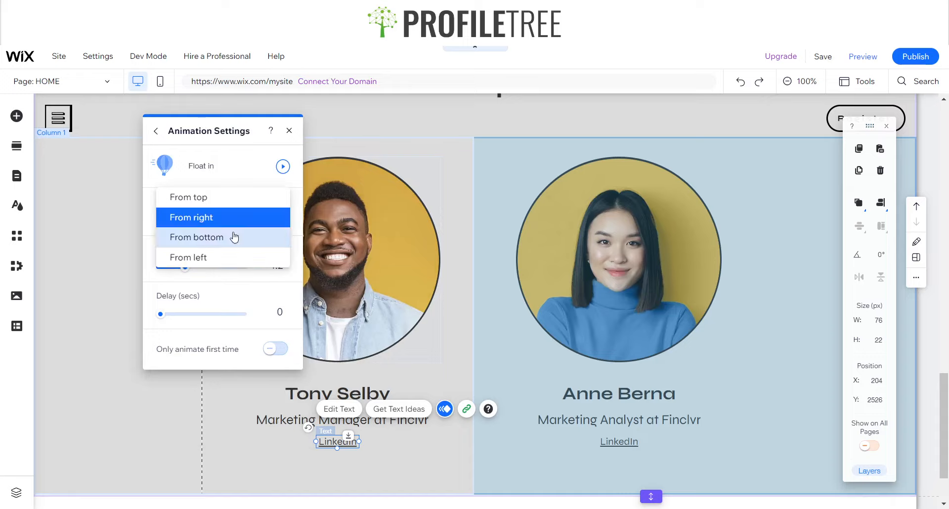
{"action": "left_click", "coordinate": [231, 256]}
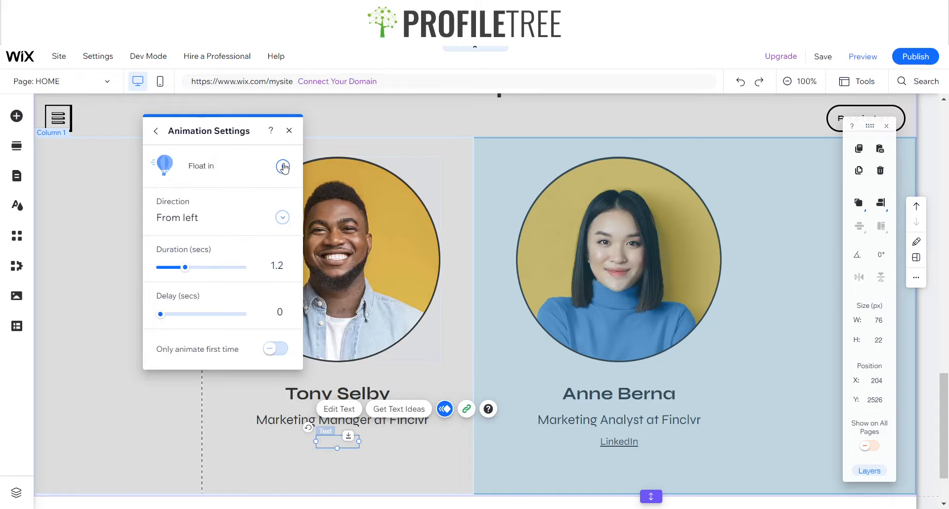
{"action": "left_click", "coordinate": [289, 130]}
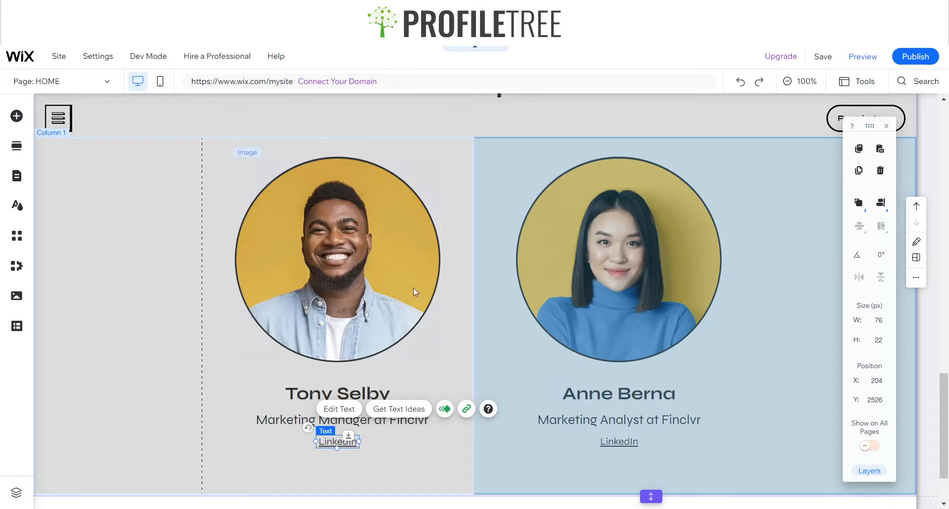
Step: Move down from the Meet the Speakers strip to the What You Will Learn heading
{"action": "scroll", "coordinate": [450, 325], "scroll_direction": "down", "scroll_amount": 2}
{"action": "scroll", "coordinate": [461, 325], "scroll_direction": "up", "scroll_amount": 5}
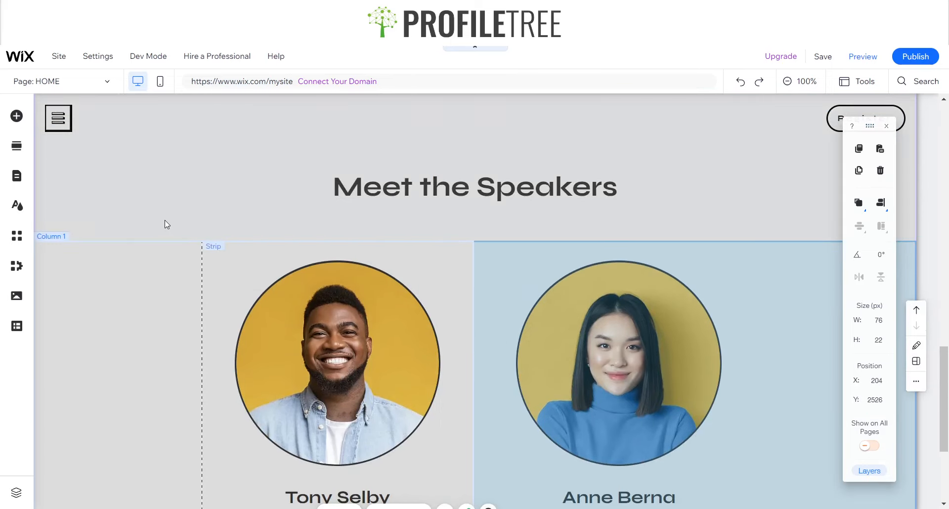
{"action": "left_click", "coordinate": [161, 217]}
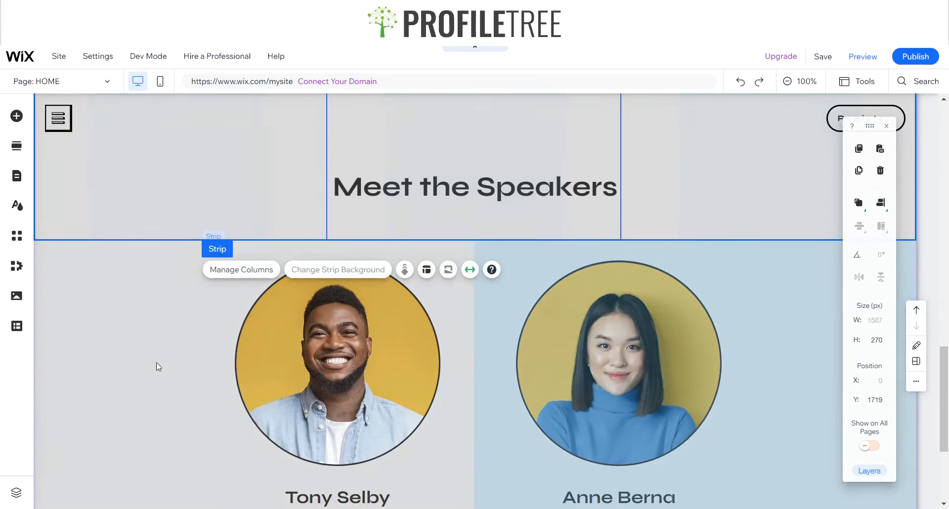
{"action": "scroll", "coordinate": [183, 286], "scroll_direction": "down", "scroll_amount": 5}
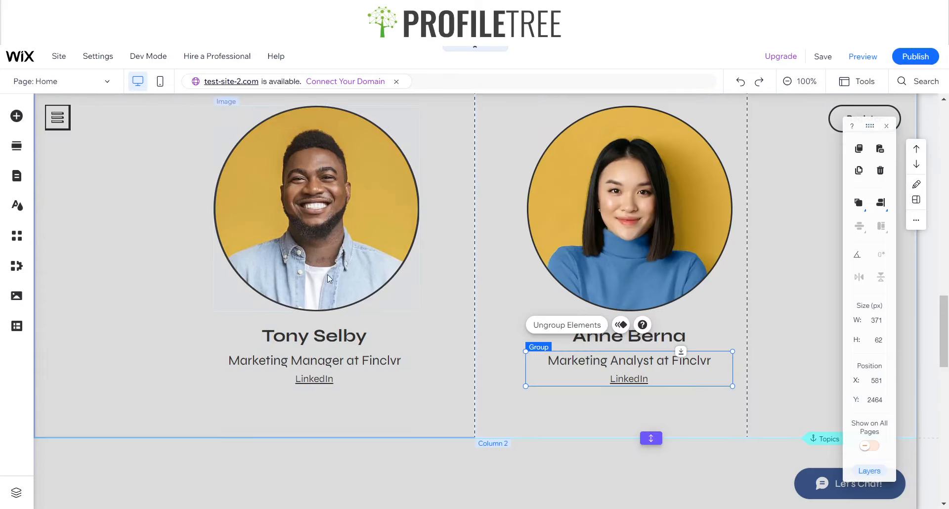
{"action": "scroll", "coordinate": [328, 276], "scroll_direction": "down", "scroll_amount": 5}
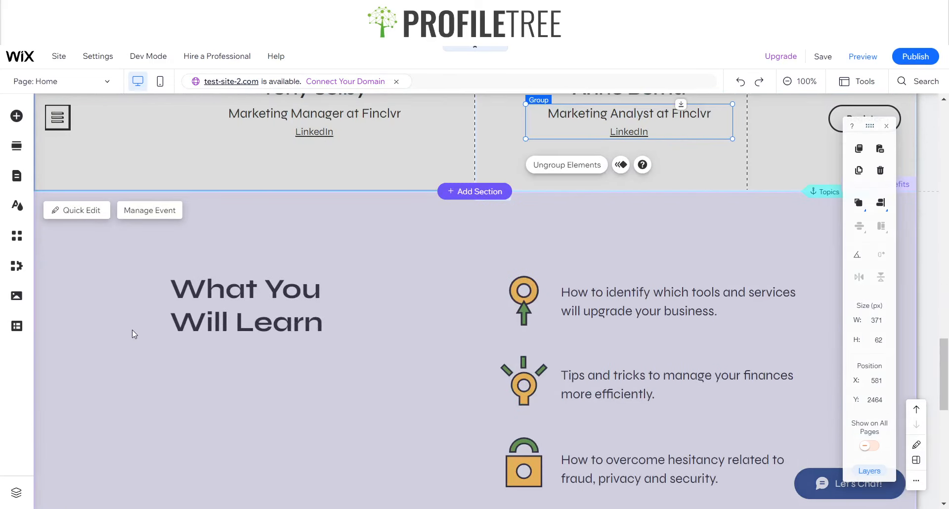
{"action": "left_click", "coordinate": [132, 330]}
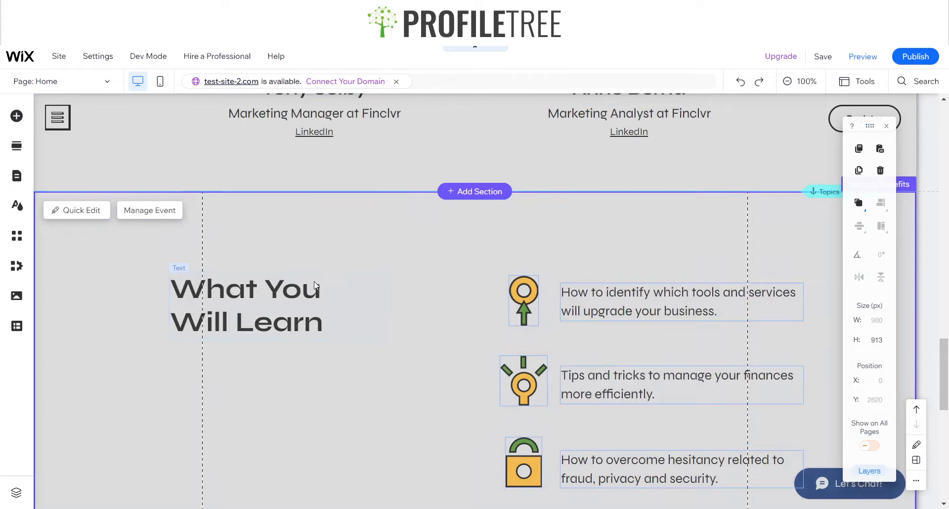
{"action": "left_click", "coordinate": [336, 287]}
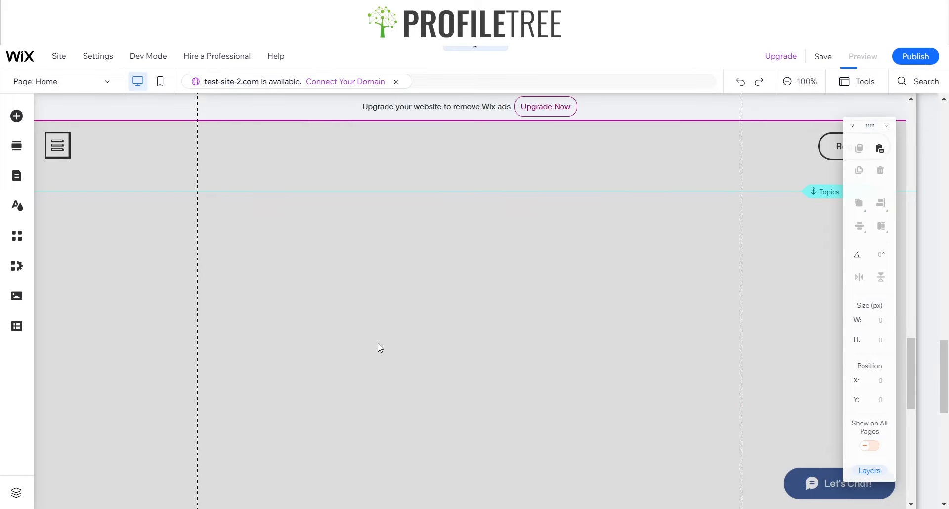
Step: Scroll through the preview, checking the What You Will Learn heading and learning points
{"action": "scroll", "coordinate": [563, 258], "scroll_direction": "down", "scroll_amount": 3}
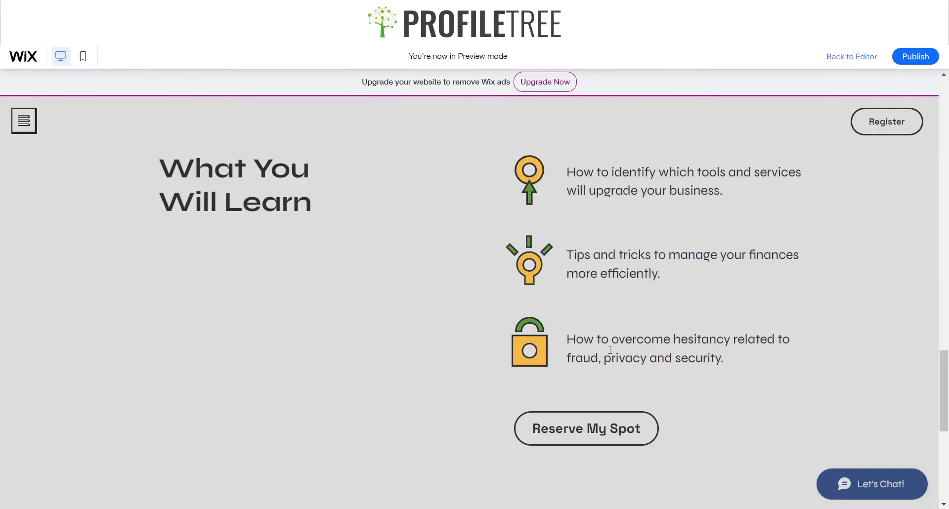
{"action": "scroll", "coordinate": [478, 298], "scroll_direction": "down", "scroll_amount": 6}
{"action": "scroll", "coordinate": [480, 296], "scroll_direction": "up", "scroll_amount": 7}
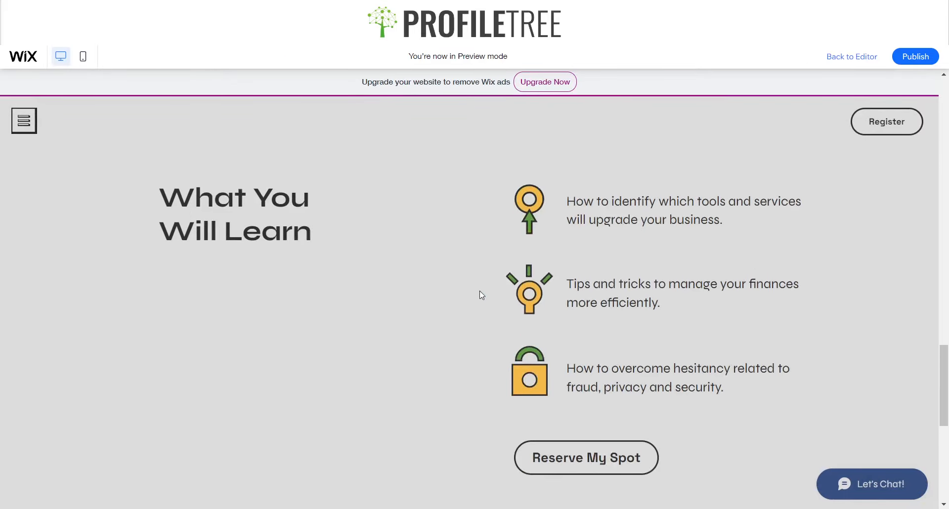
{"action": "scroll", "coordinate": [482, 295], "scroll_direction": "up", "scroll_amount": 1}
{"action": "left_click_drag", "start_coordinate": [376, 241], "coordinate": [380, 268]}
{"action": "left_click", "coordinate": [285, 261]}
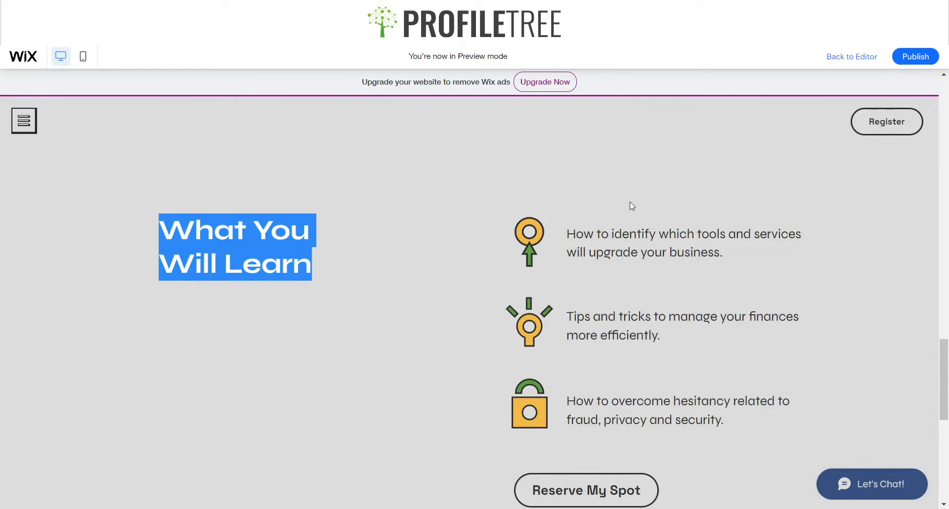
{"action": "left_click", "coordinate": [263, 253]}
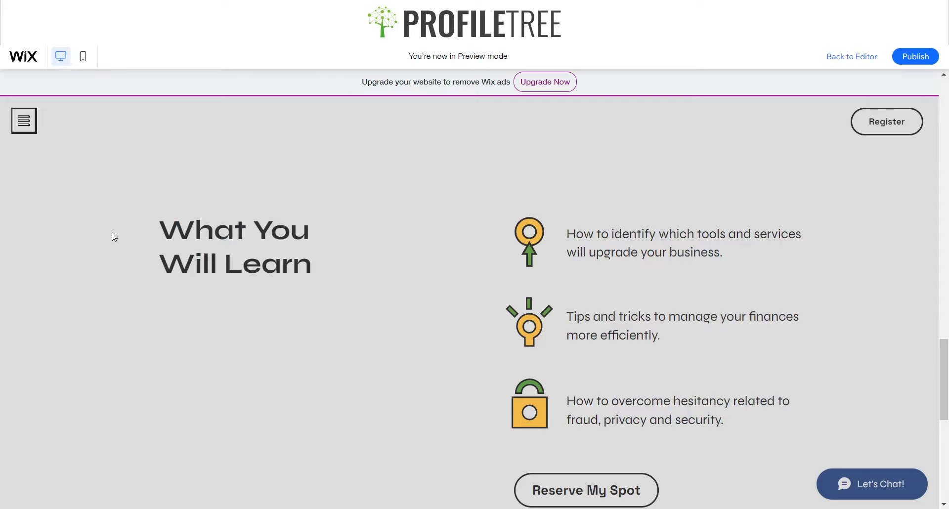
{"action": "left_click_drag", "start_coordinate": [161, 226], "coordinate": [328, 264]}
{"action": "left_click", "coordinate": [328, 264]}
{"action": "scroll", "coordinate": [302, 233], "scroll_direction": "up", "scroll_amount": 5}
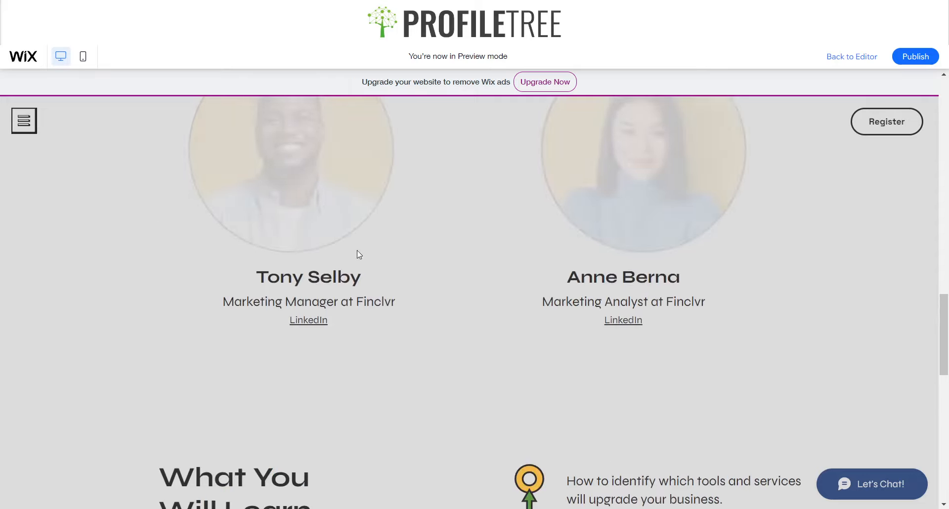
{"action": "scroll", "coordinate": [119, 294], "scroll_direction": "down", "scroll_amount": 5}
{"action": "left_click_drag", "start_coordinate": [157, 225], "coordinate": [376, 266]}
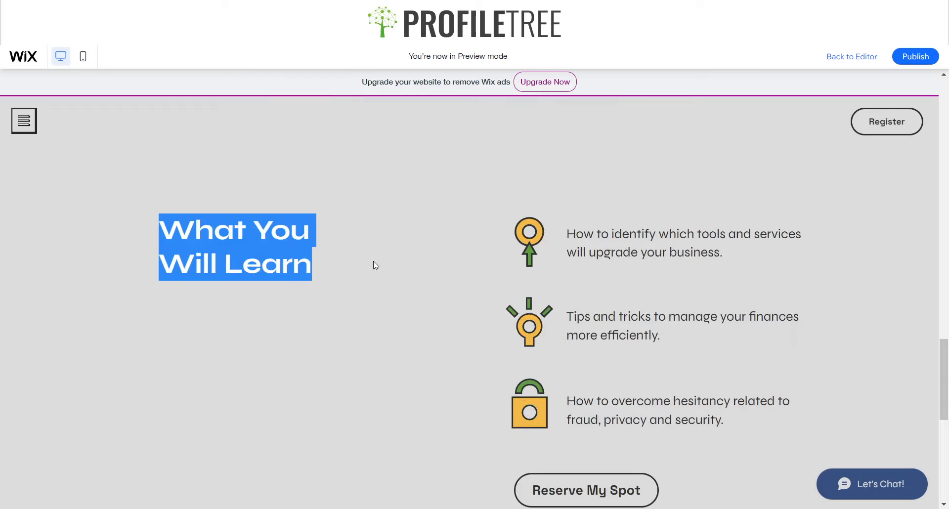
{"action": "left_click_drag", "start_coordinate": [862, 244], "coordinate": [587, 226]}
{"action": "left_click", "coordinate": [754, 313]}
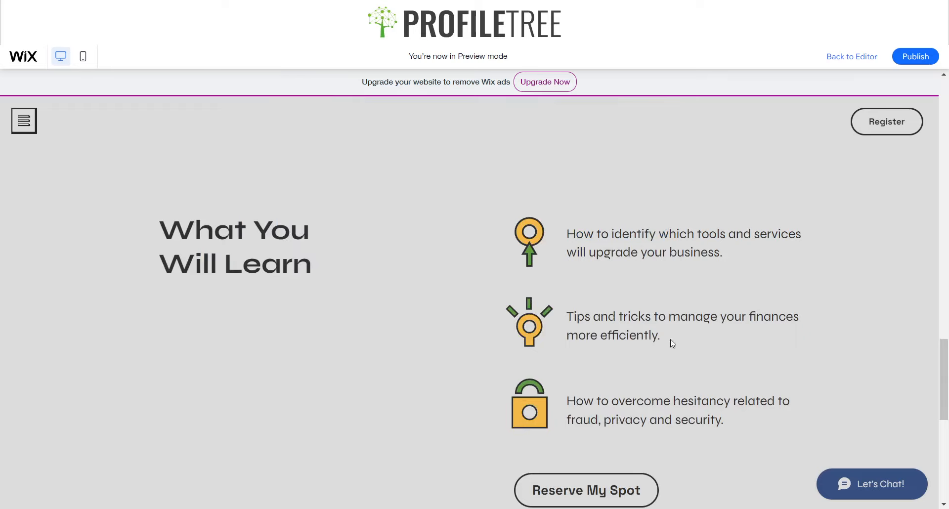
{"action": "left_click_drag", "start_coordinate": [672, 342], "coordinate": [610, 333]}
{"action": "left_click", "coordinate": [560, 337]}
Step: Back in the editor, inspect the sample footer's Contact Us heading, e-mail, website, address and social icons
{"action": "left_click", "coordinate": [852, 57]}
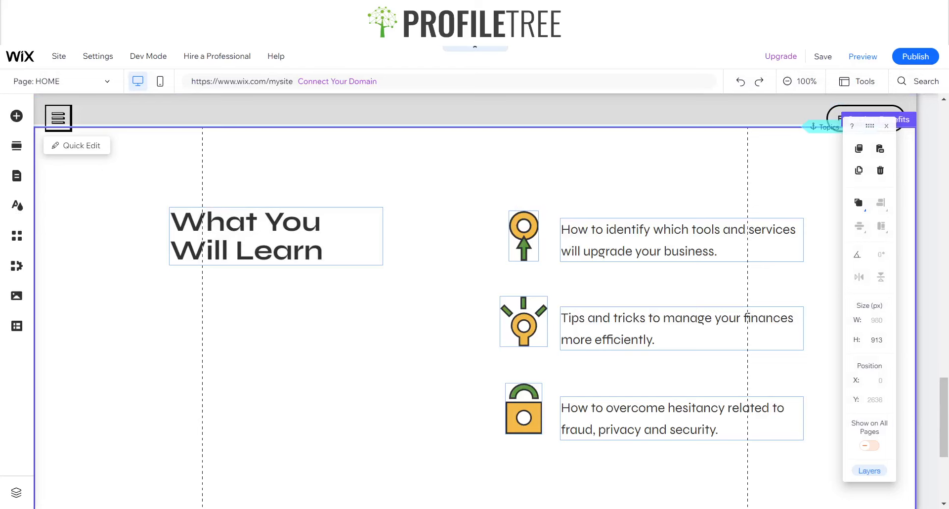
{"action": "scroll", "coordinate": [332, 383], "scroll_direction": "down", "scroll_amount": 4}
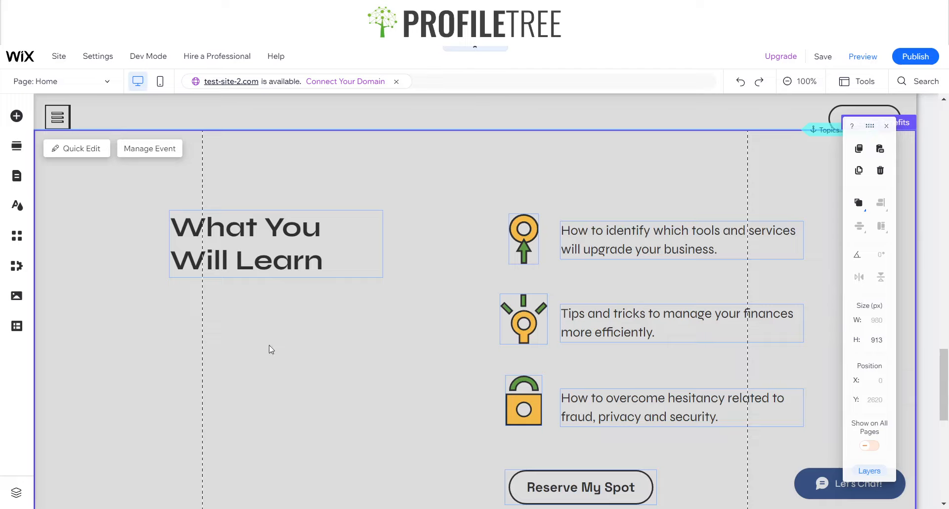
{"action": "scroll", "coordinate": [271, 350], "scroll_direction": "down", "scroll_amount": 8}
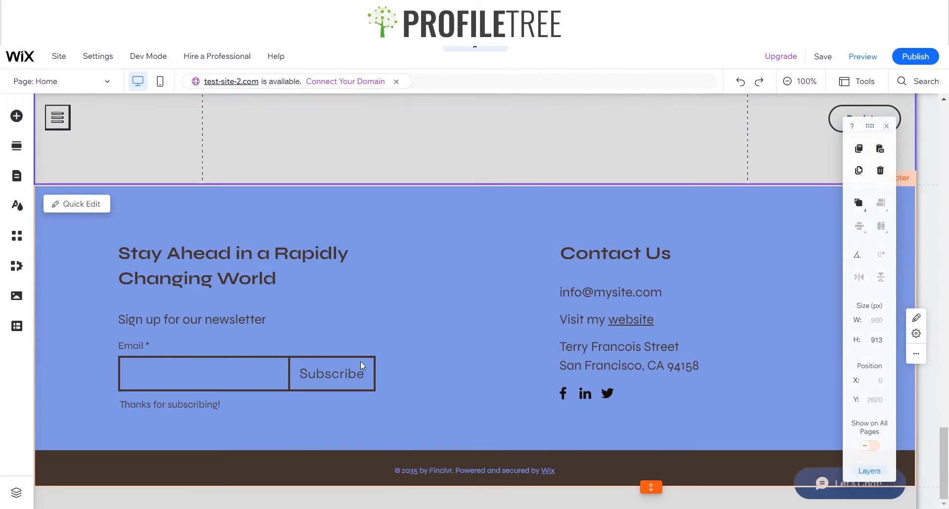
{"action": "left_click", "coordinate": [603, 262]}
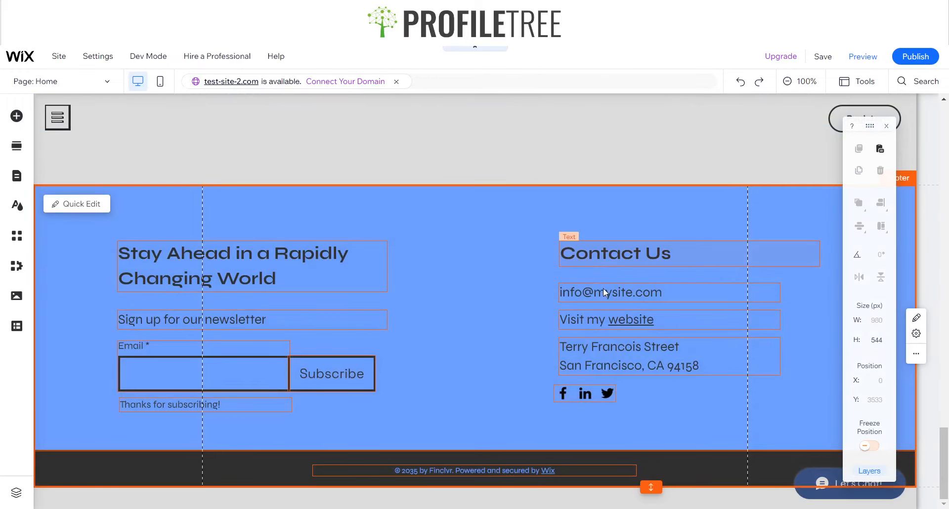
{"action": "left_click", "coordinate": [603, 294]}
{"action": "left_click", "coordinate": [601, 319]}
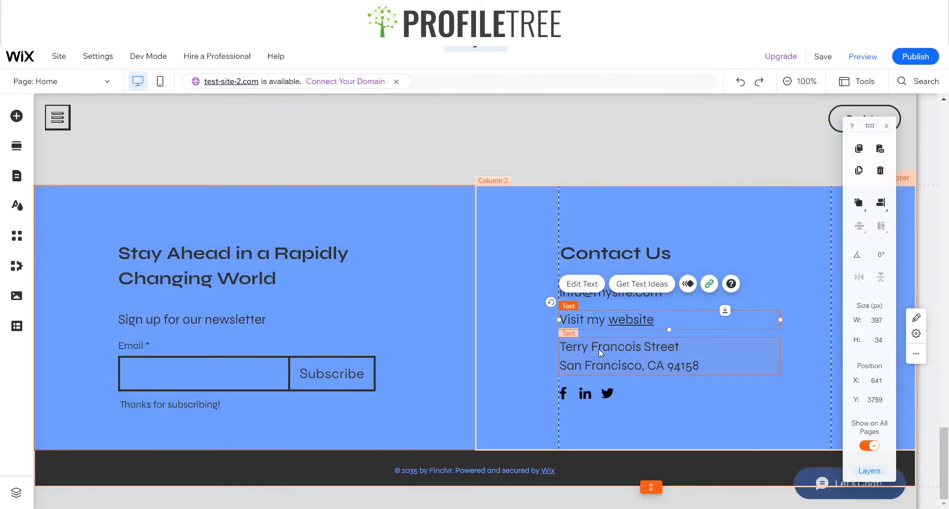
{"action": "left_click", "coordinate": [599, 349]}
{"action": "left_click", "coordinate": [596, 397]}
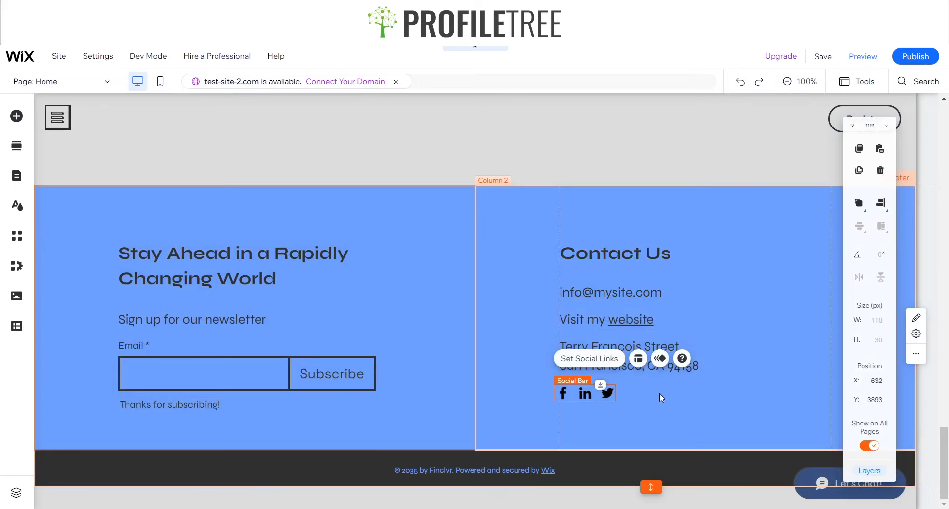
Step: Inspect the newsletter form and footer columns, then select the working page's empty footer
{"action": "left_click", "coordinate": [274, 367]}
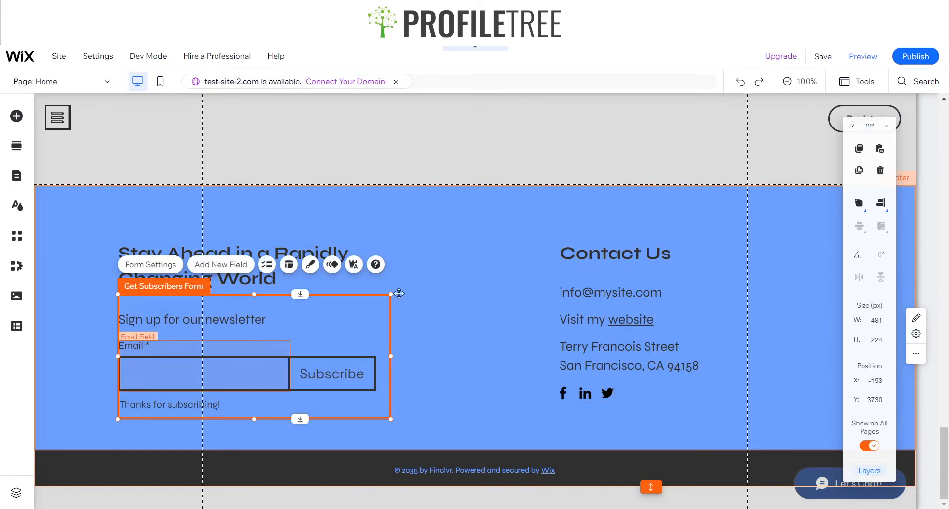
{"action": "left_click", "coordinate": [423, 251]}
{"action": "left_click", "coordinate": [227, 261]}
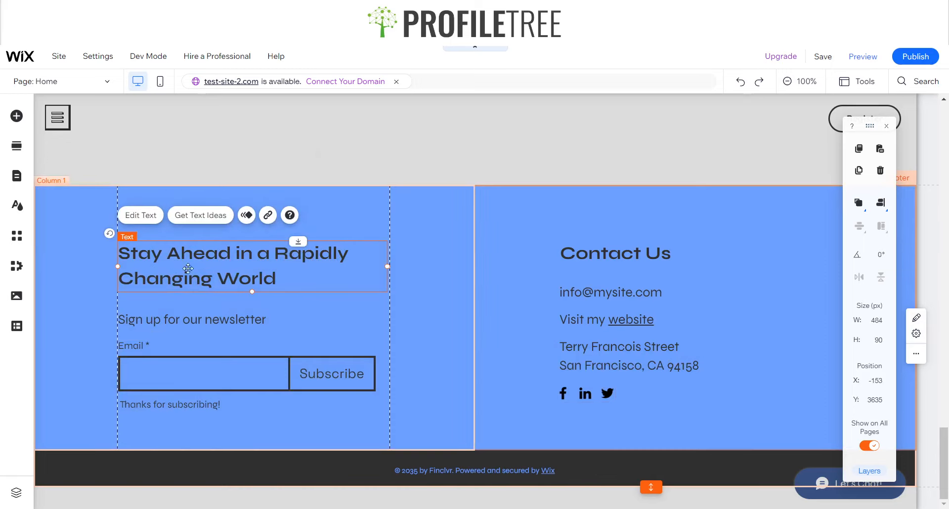
{"action": "scroll", "coordinate": [429, 291], "scroll_direction": "up", "scroll_amount": 3}
{"action": "scroll", "coordinate": [430, 291], "scroll_direction": "down", "scroll_amount": 3}
{"action": "left_click", "coordinate": [482, 218]}
{"action": "left_click", "coordinate": [442, 212]}
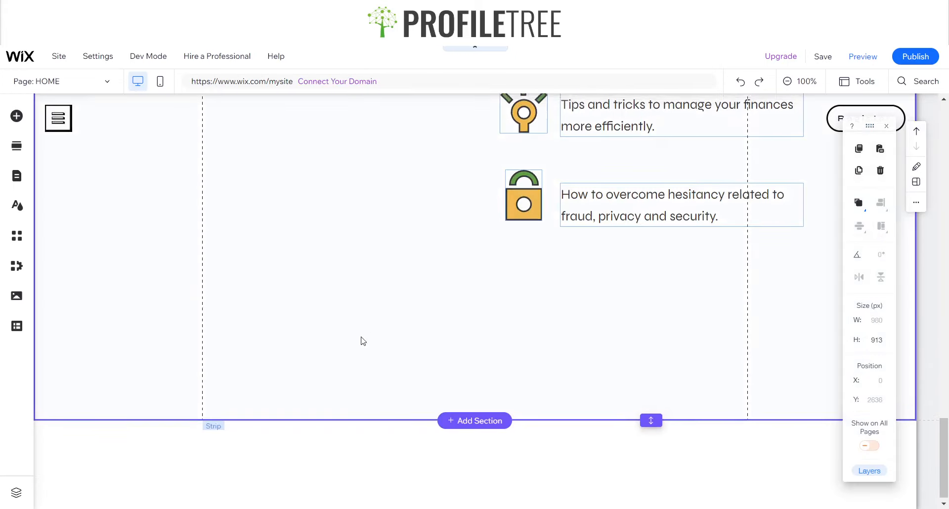
{"action": "left_click", "coordinate": [245, 462]}
Step: Insert a Classic white 980×400 px strip at the empty footer below What You Will Learn
{"action": "scroll", "coordinate": [494, 287], "scroll_direction": "up", "scroll_amount": 1}
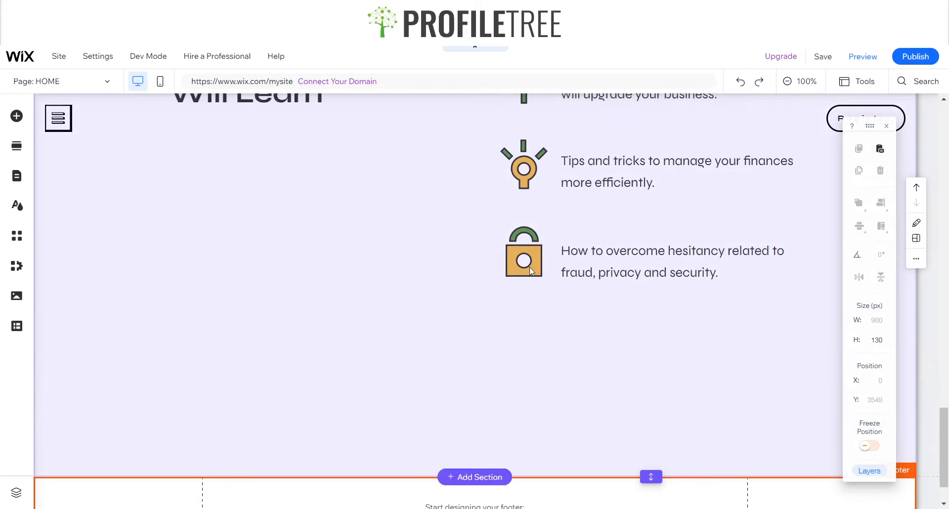
{"action": "left_click", "coordinate": [532, 271]}
{"action": "scroll", "coordinate": [322, 424], "scroll_direction": "down", "scroll_amount": 1}
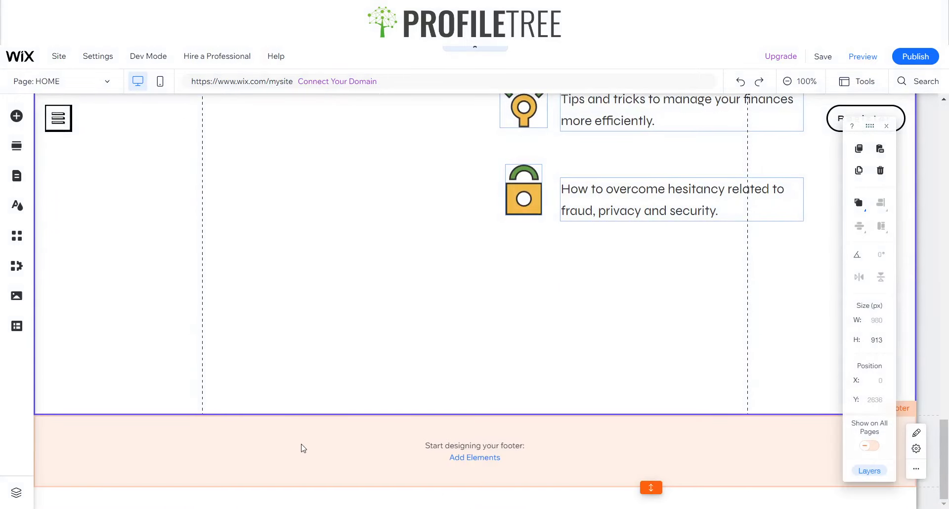
{"action": "left_click", "coordinate": [305, 447]}
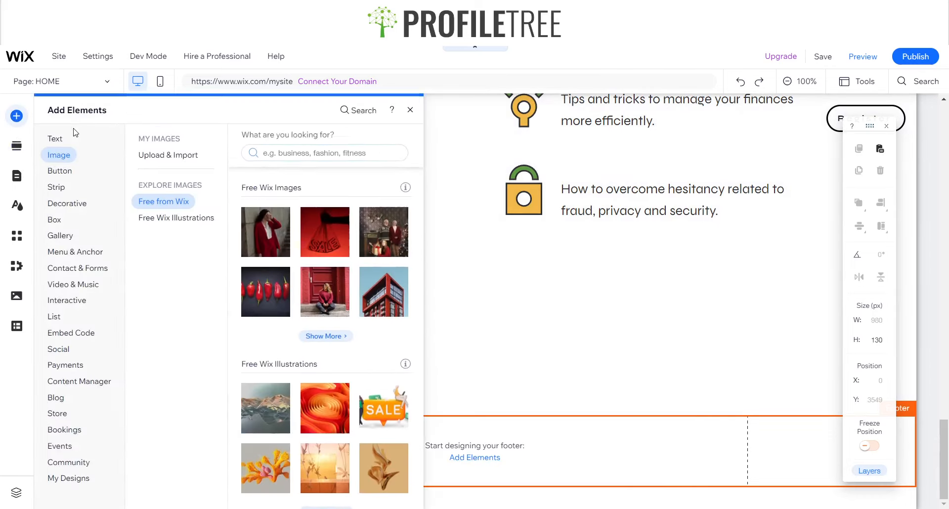
{"action": "left_click", "coordinate": [60, 170]}
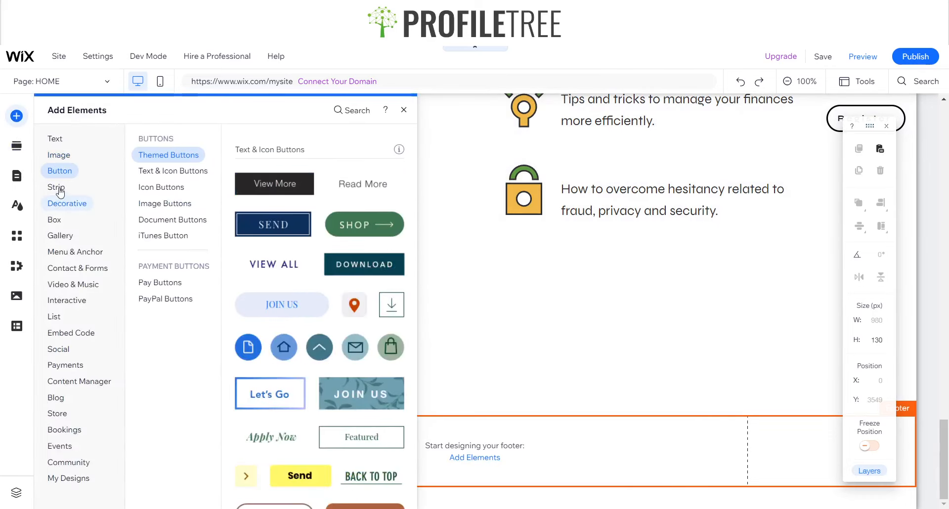
{"action": "left_click", "coordinate": [59, 189]}
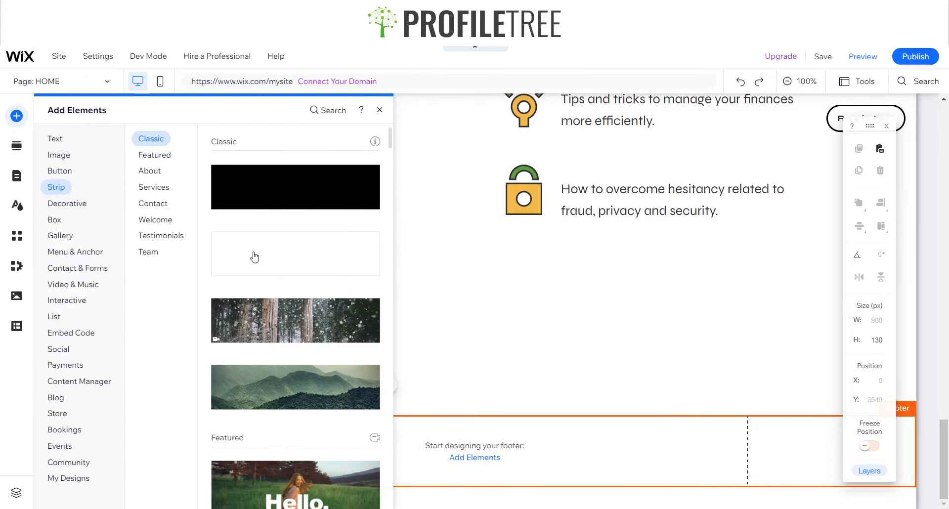
{"action": "left_click", "coordinate": [281, 268]}
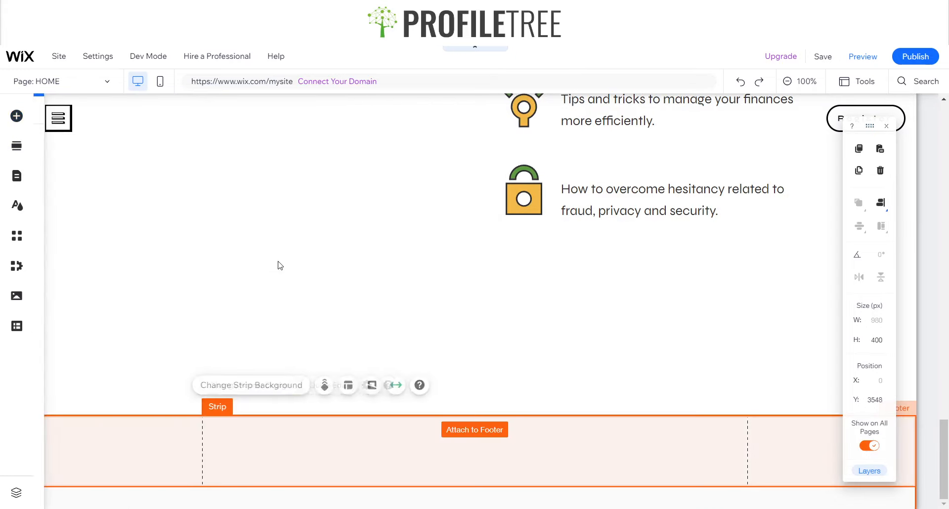
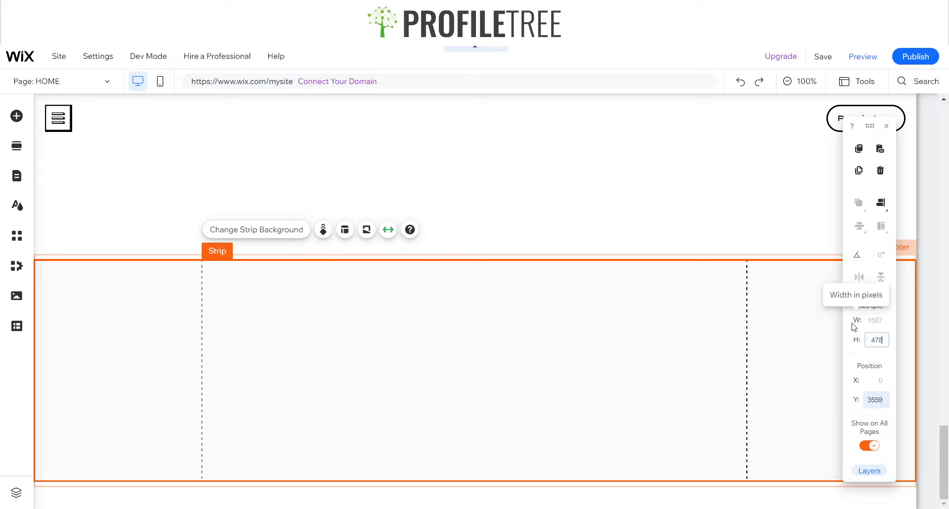
Step: Set the footer strip height to 410 px and stretch the footer to 478 px
{"action": "key", "text": "Return"}
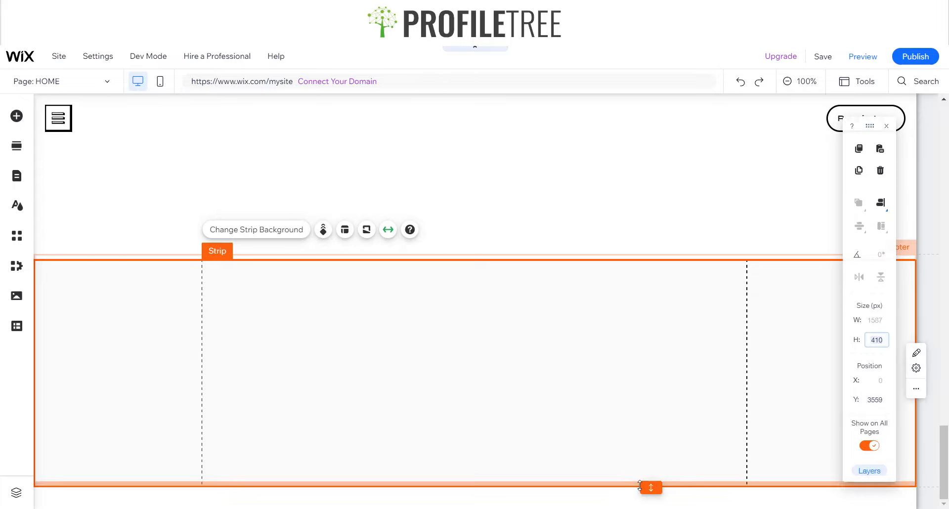
{"action": "left_click_drag", "start_coordinate": [651, 488], "coordinate": [651, 508]}
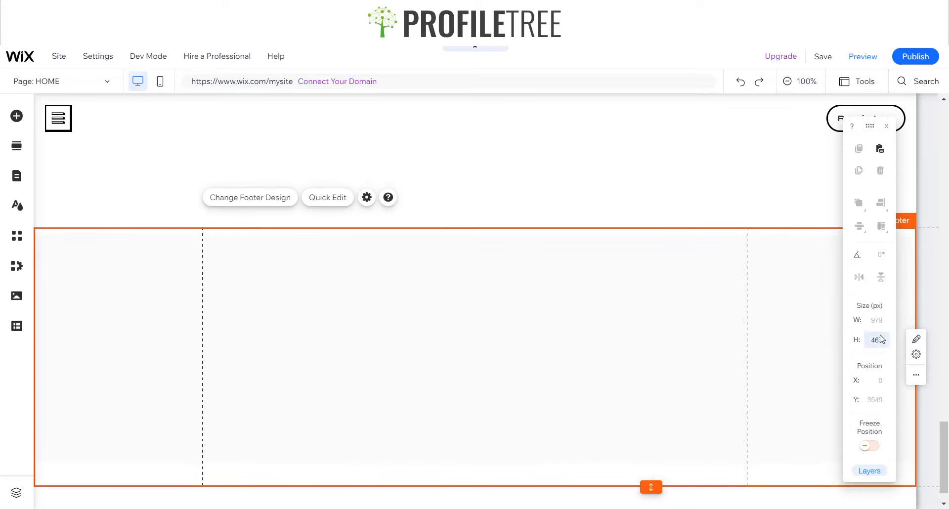
{"action": "type", "text": "478"}
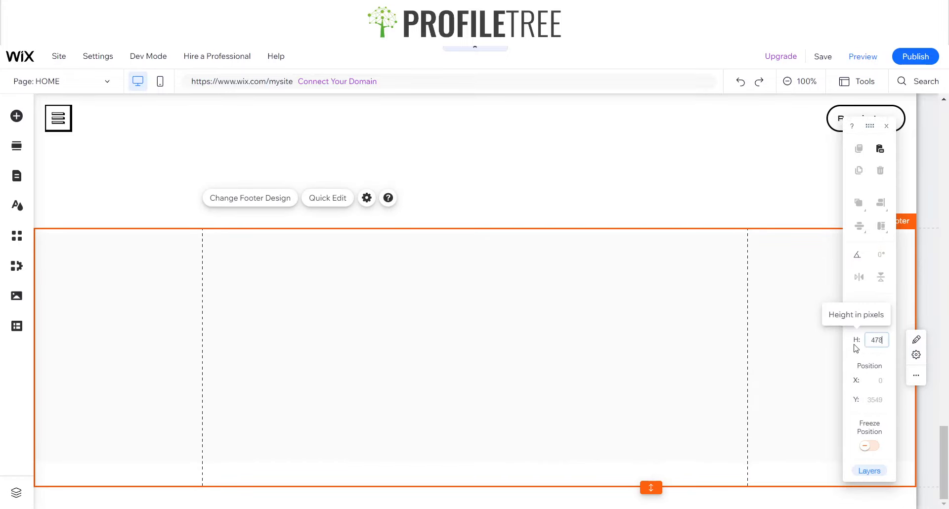
{"action": "key", "text": "Return"}
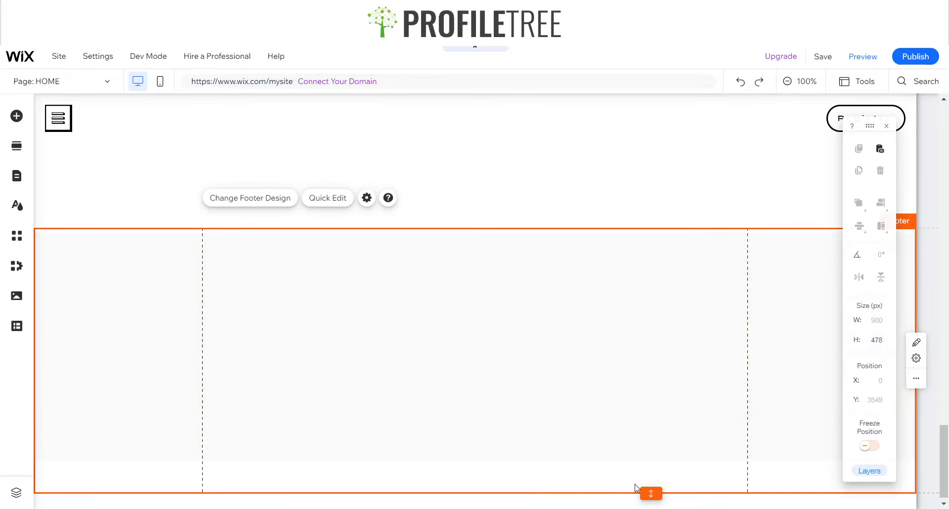
Step: Trim the footer's extra space down to 420 px, nudging the strip up and reselecting it
{"action": "double_click", "coordinate": [651, 493]}
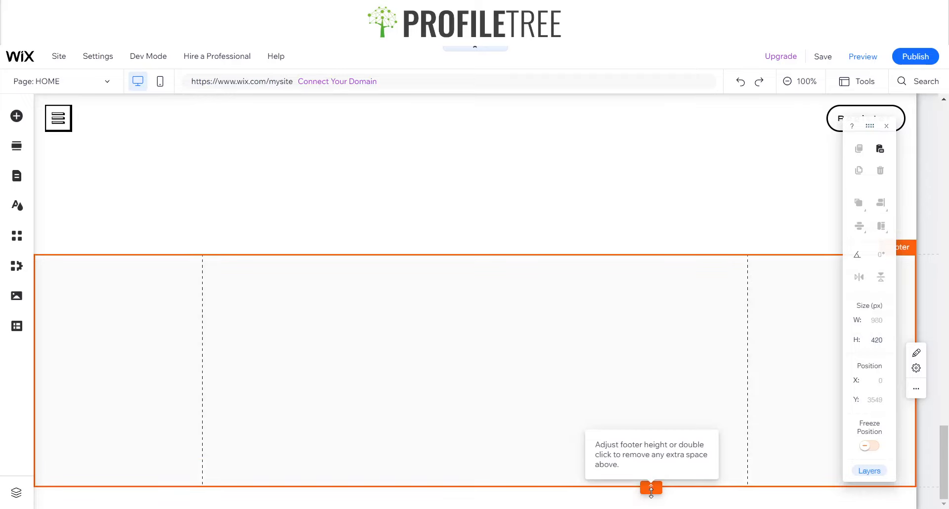
{"action": "left_click", "coordinate": [510, 411]}
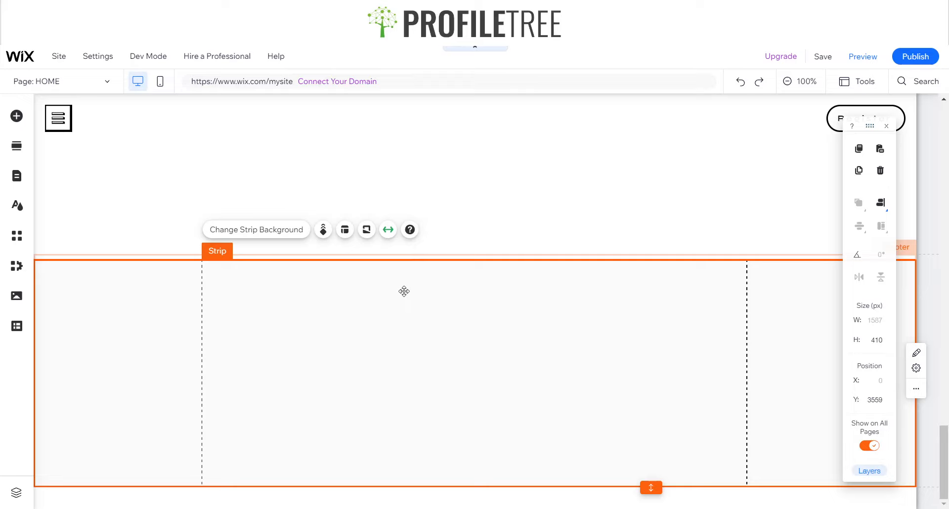
{"action": "left_click_drag", "start_coordinate": [404, 289], "coordinate": [406, 283]}
{"action": "double_click", "coordinate": [652, 488]}
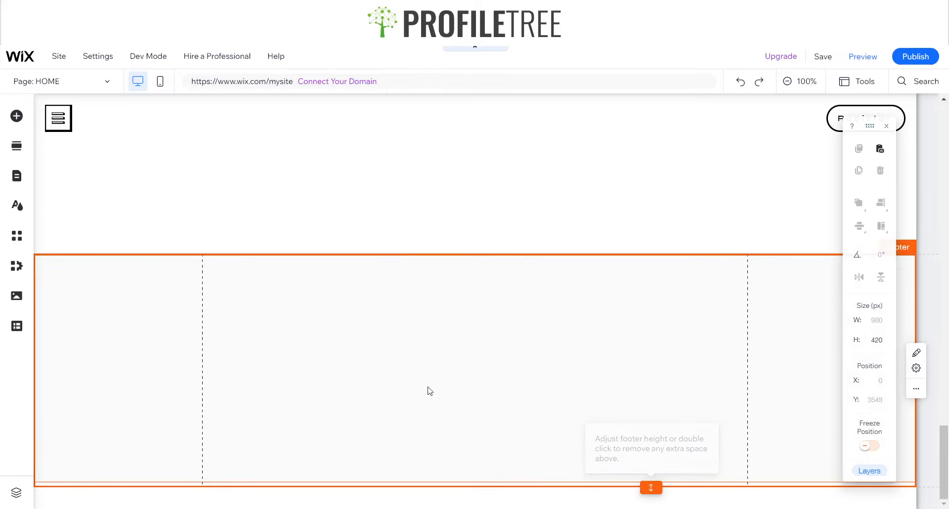
{"action": "left_click", "coordinate": [372, 369]}
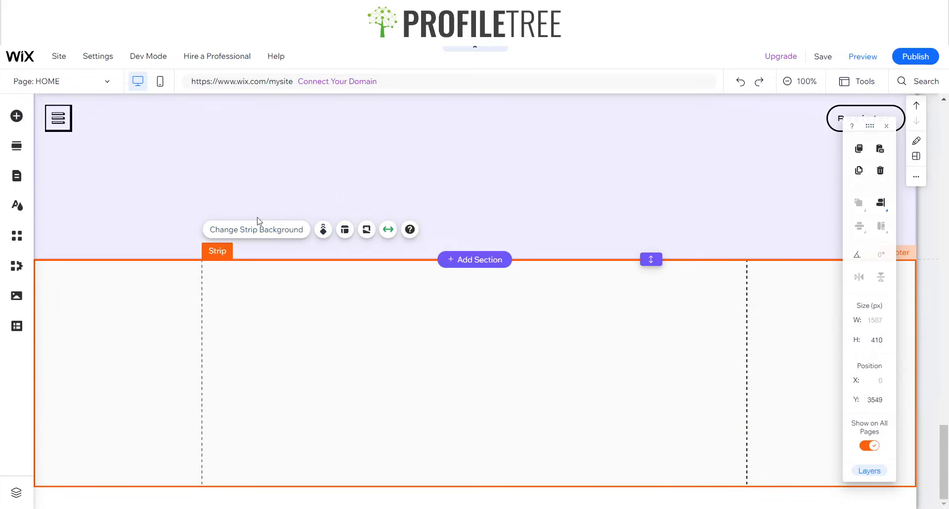
Step: Try a light grey strip background and browse the site colour theme settings
{"action": "left_click", "coordinate": [251, 229]}
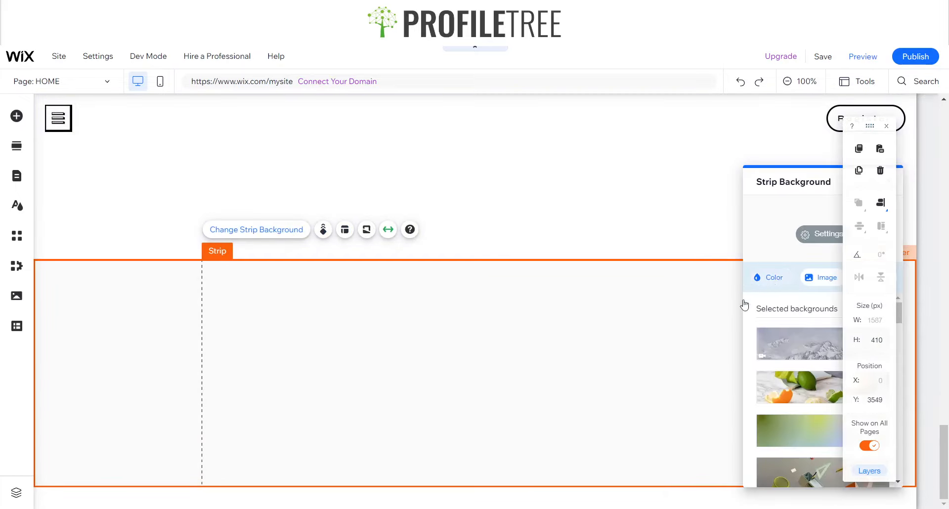
{"action": "left_click", "coordinate": [769, 277]}
{"action": "left_click", "coordinate": [852, 456]}
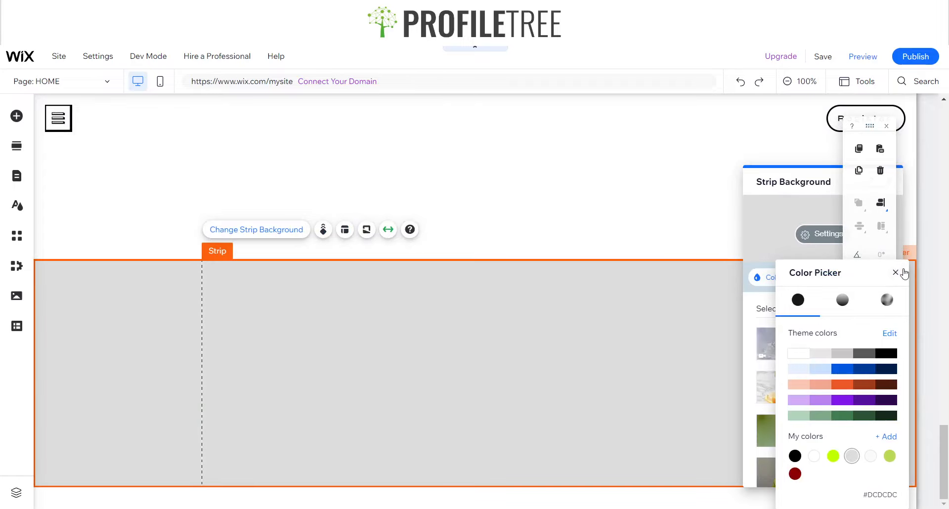
{"action": "left_click", "coordinate": [897, 272]}
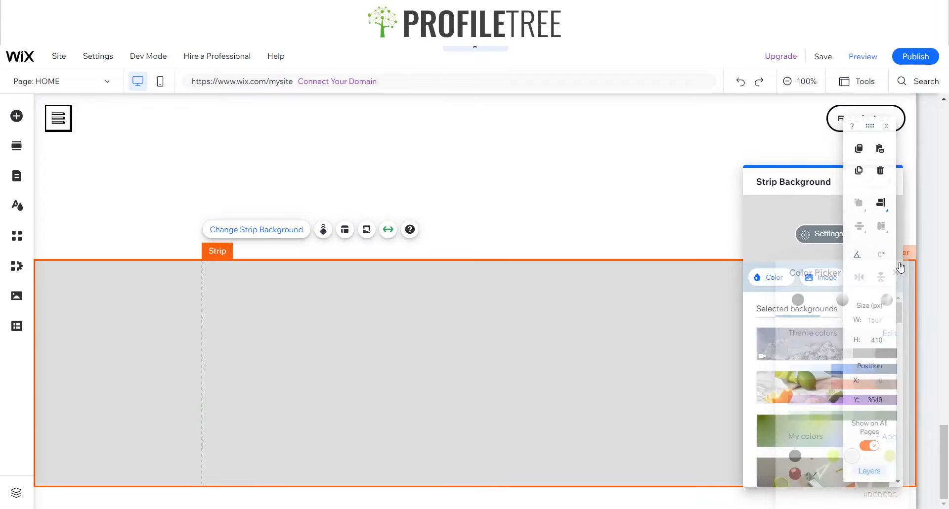
{"action": "left_click", "coordinate": [769, 277]}
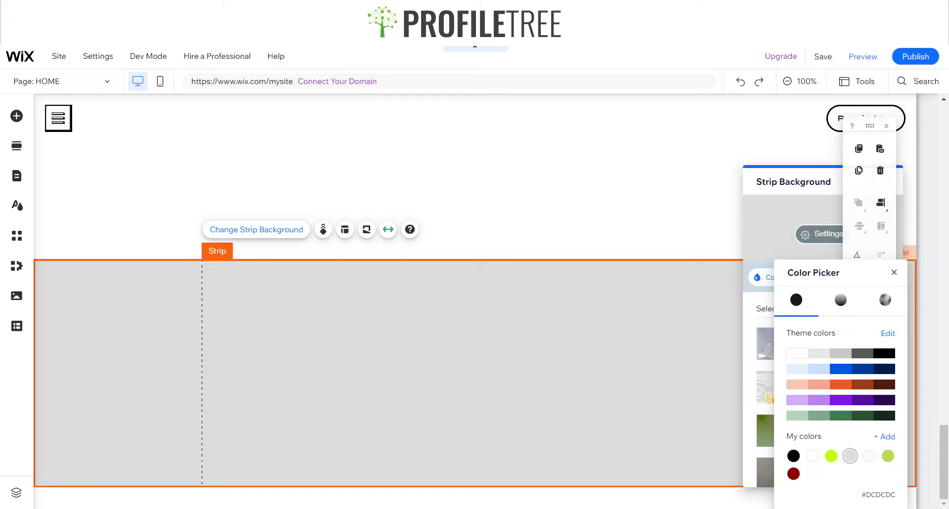
{"action": "left_click", "coordinate": [888, 333]}
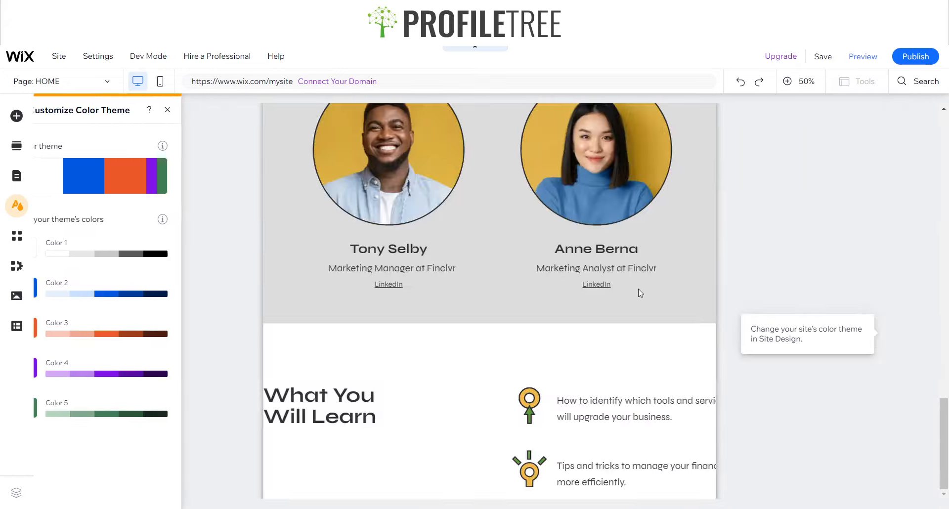
{"action": "left_click", "coordinate": [198, 110]}
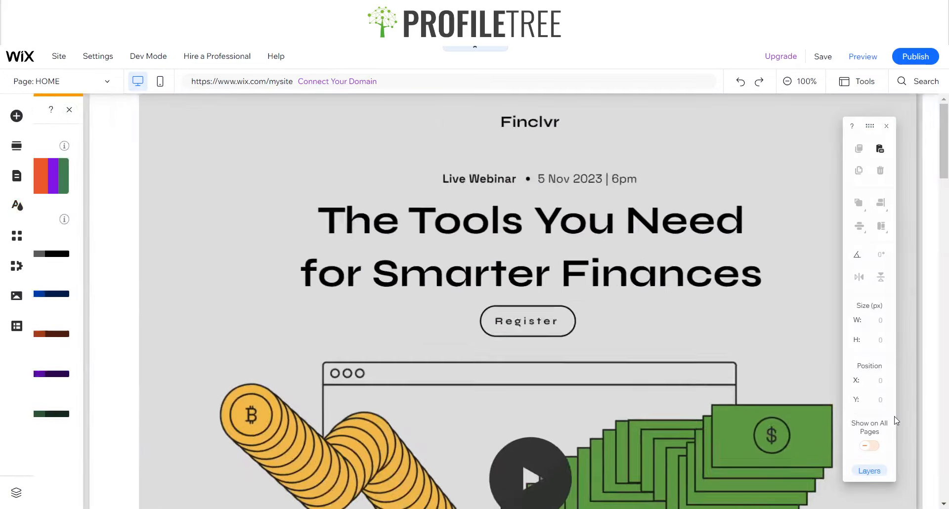
{"action": "scroll", "coordinate": [495, 396], "scroll_direction": "down", "scroll_amount": 5}
{"action": "scroll", "coordinate": [494, 395], "scroll_direction": "down", "scroll_amount": 15}
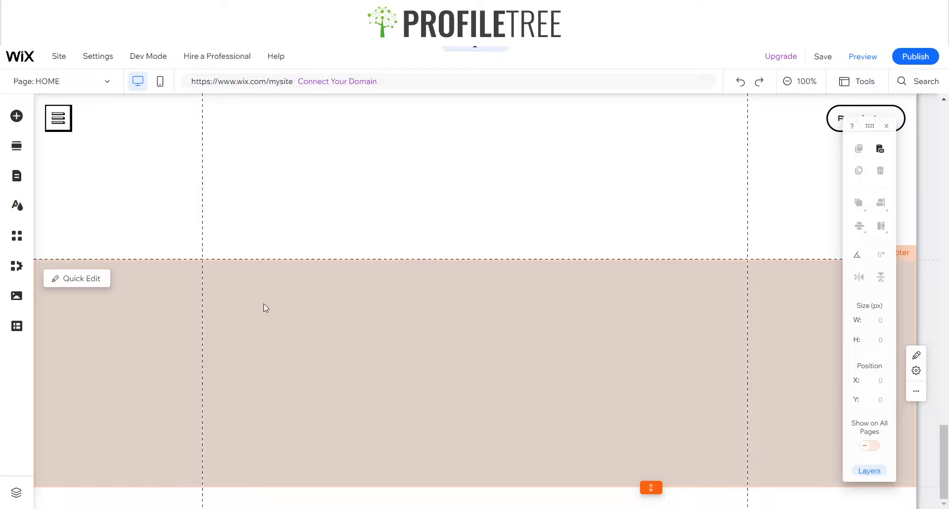
{"action": "left_click", "coordinate": [613, 312]}
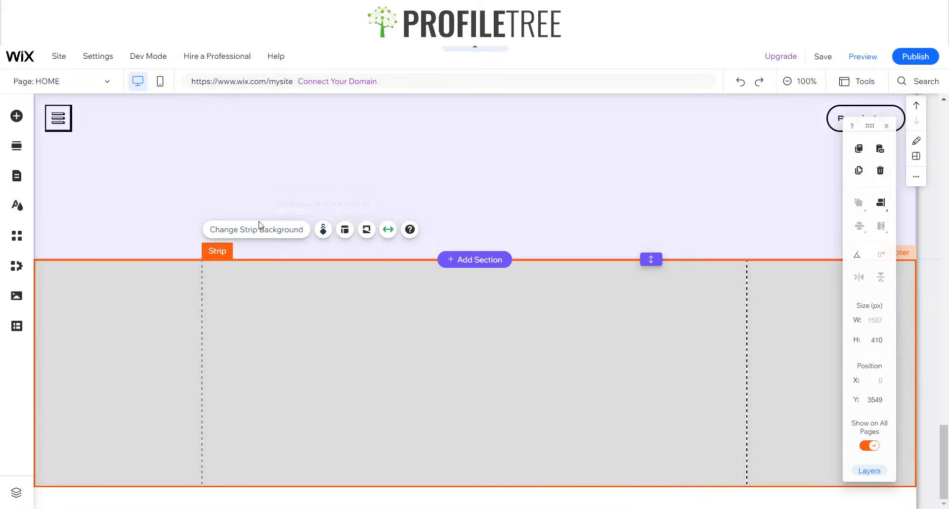
Step: Reopen the strip's colour choices and review the site colour theme again
{"action": "left_click", "coordinate": [258, 229]}
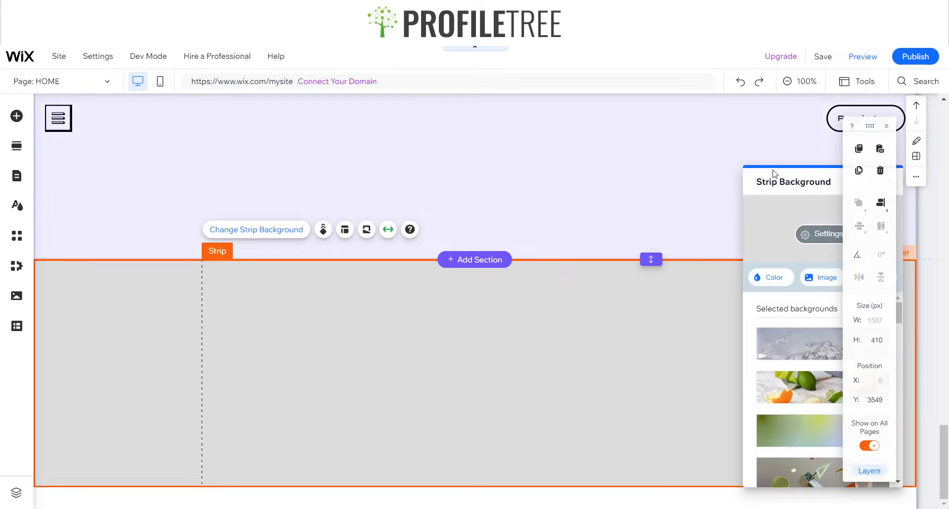
{"action": "left_click_drag", "start_coordinate": [788, 175], "coordinate": [596, 126]}
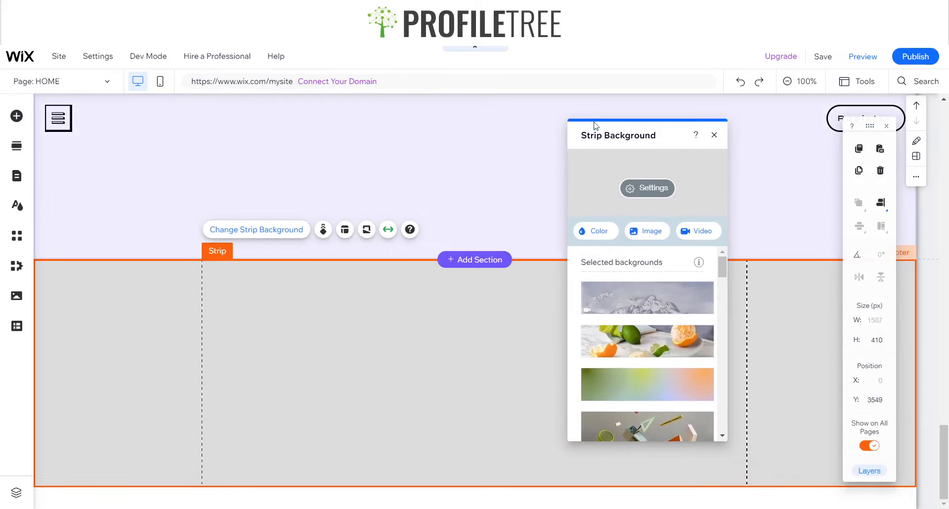
{"action": "left_click", "coordinate": [595, 231]}
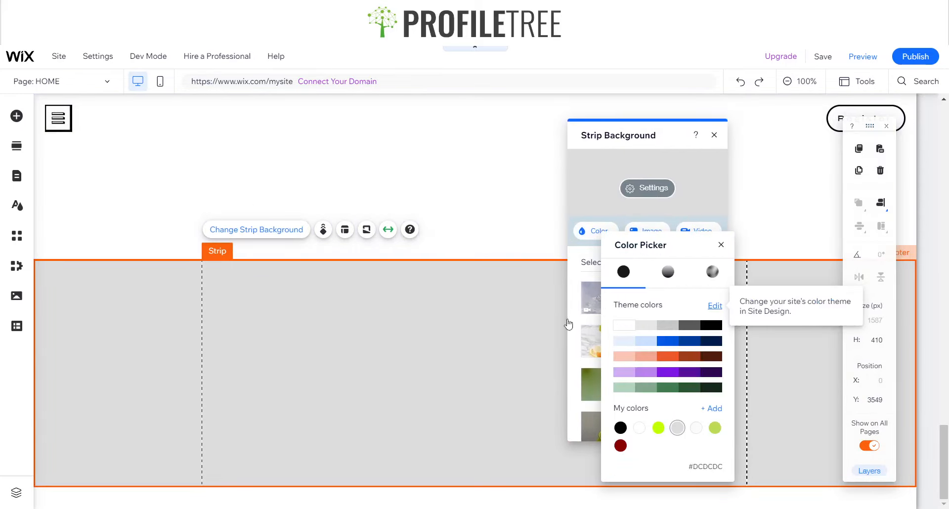
{"action": "left_click", "coordinate": [714, 307]}
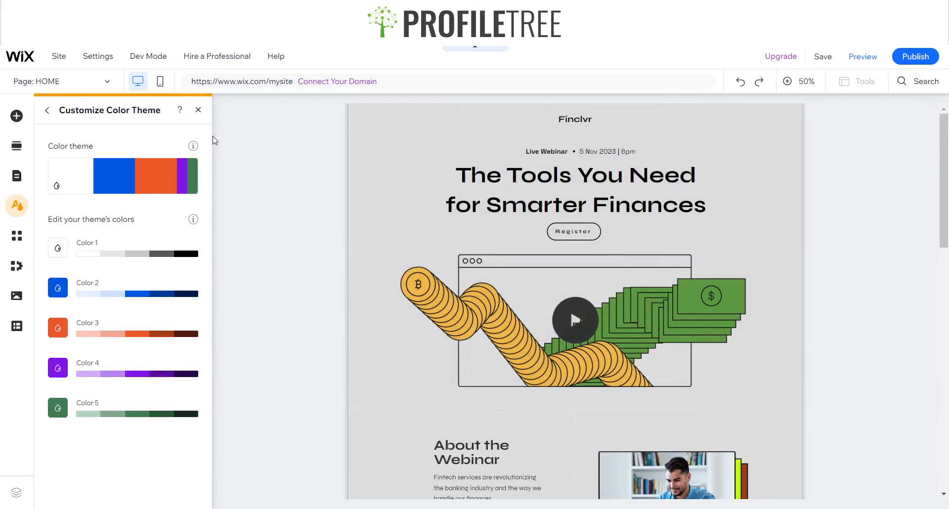
{"action": "left_click", "coordinate": [198, 110]}
{"action": "scroll", "coordinate": [549, 336], "scroll_direction": "down", "scroll_amount": 15}
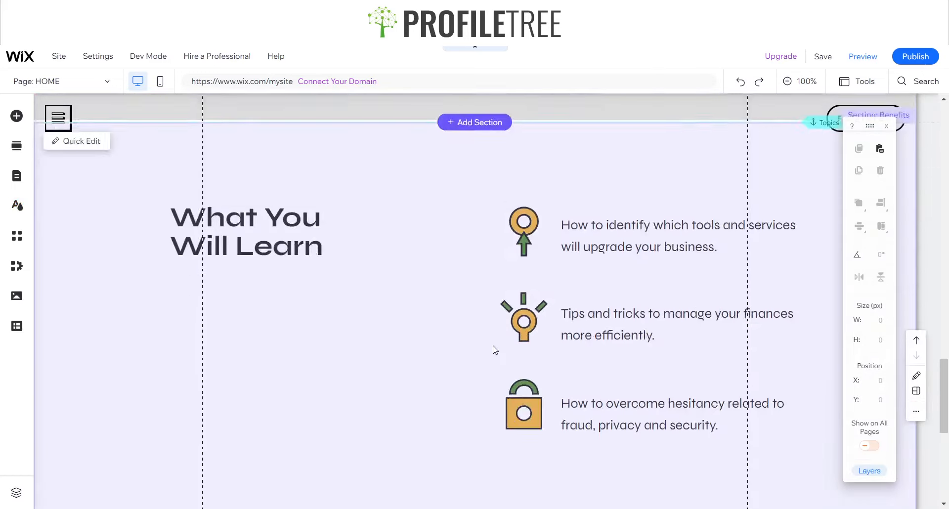
{"action": "scroll", "coordinate": [495, 350], "scroll_direction": "down", "scroll_amount": 5}
{"action": "left_click", "coordinate": [411, 329]}
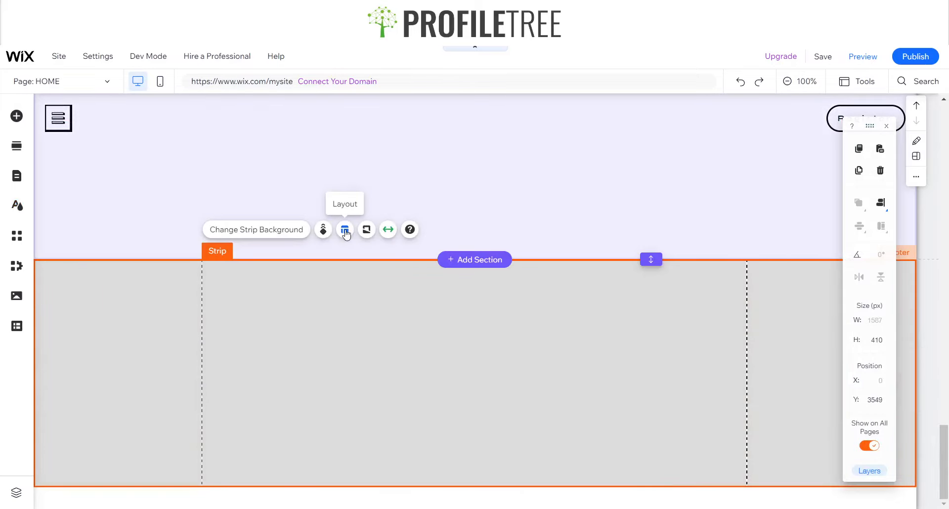
Step: Create the custom dark green #1F7525 and apply it as the strip background
{"action": "left_click", "coordinate": [280, 231]}
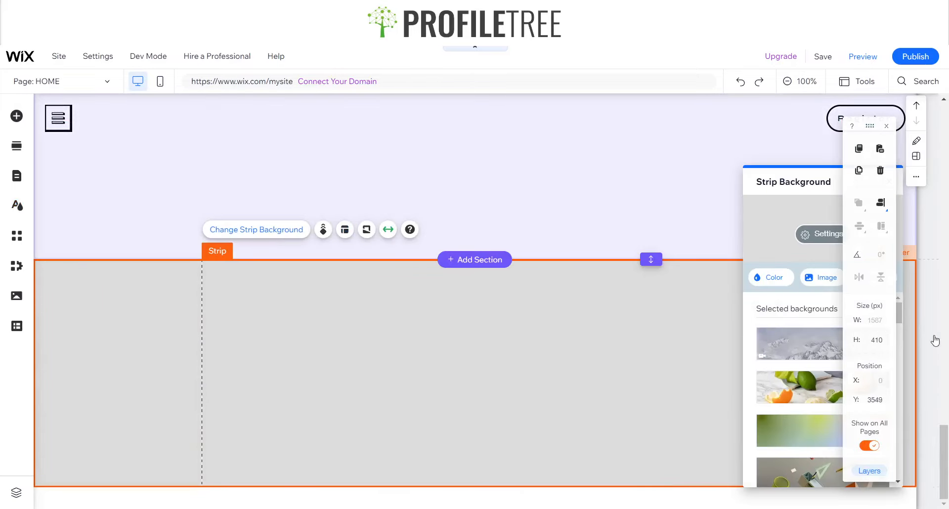
{"action": "left_click", "coordinate": [779, 286]}
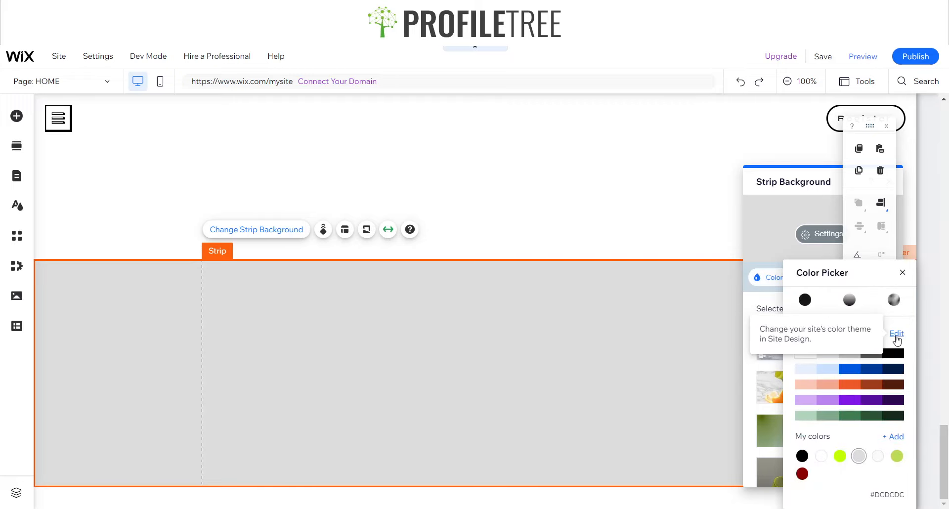
{"action": "left_click", "coordinate": [892, 437]}
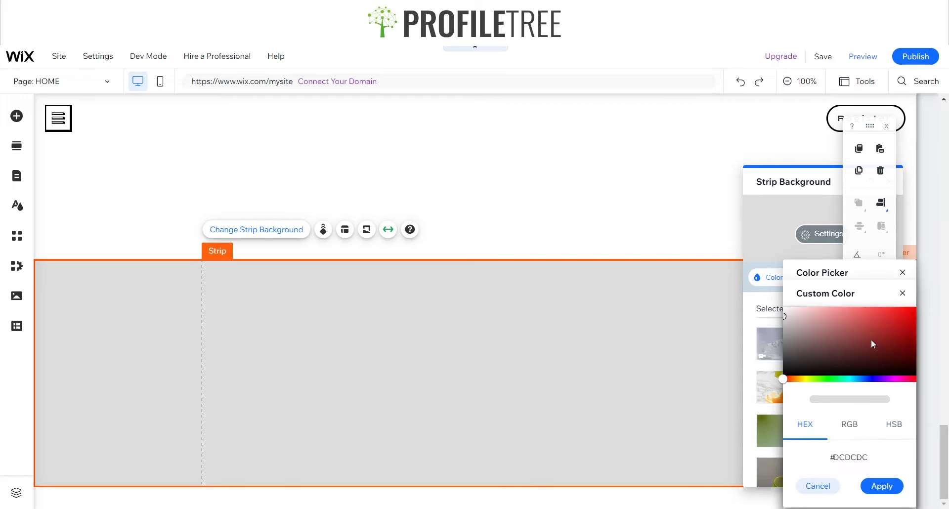
{"action": "left_click", "coordinate": [808, 379]}
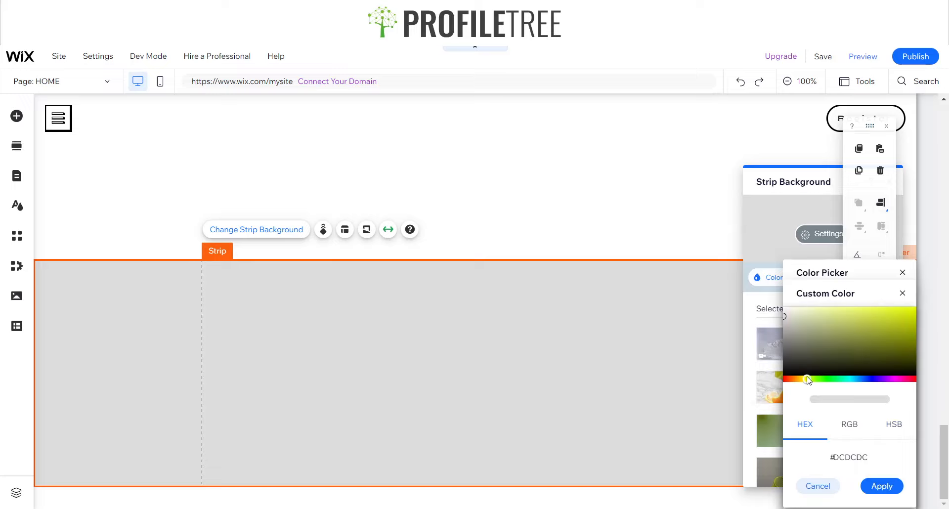
{"action": "left_click_drag", "start_coordinate": [812, 379], "coordinate": [829, 379]}
{"action": "left_click_drag", "start_coordinate": [905, 340], "coordinate": [879, 343]}
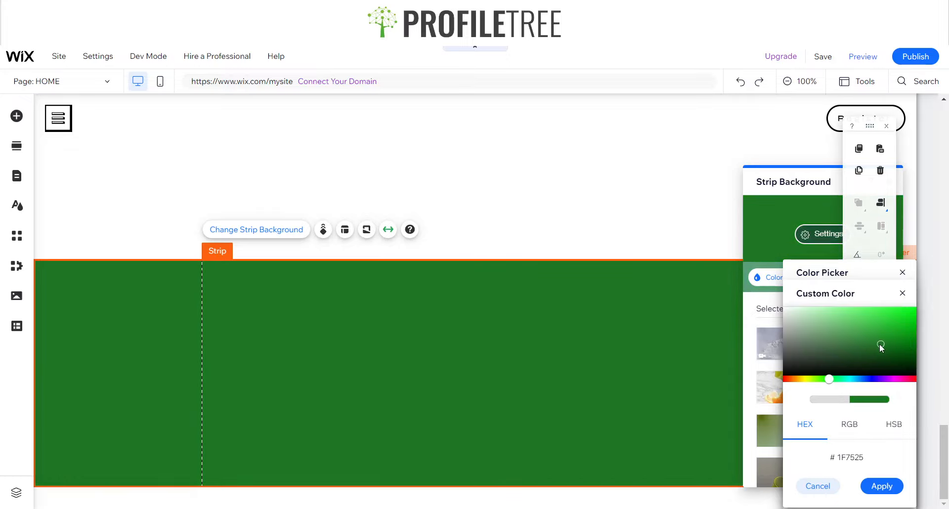
{"action": "left_click", "coordinate": [883, 486]}
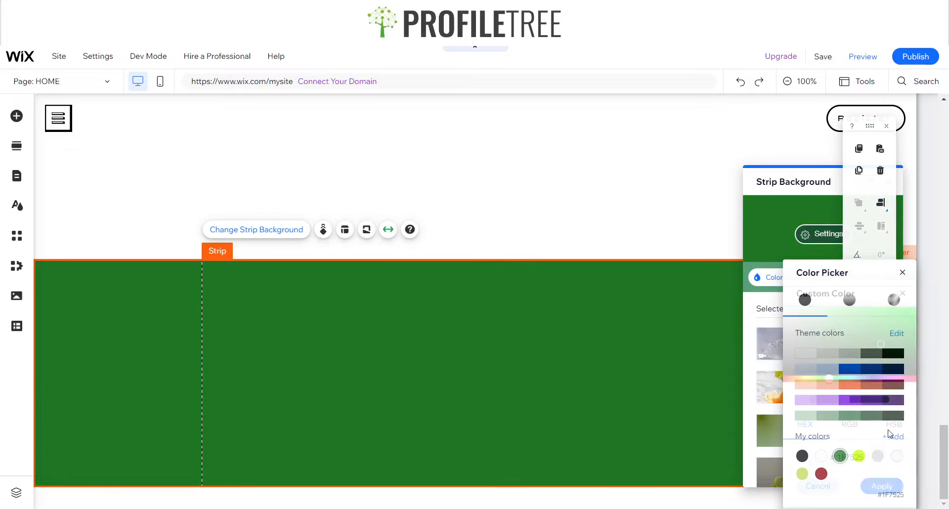
{"action": "left_click", "coordinate": [904, 276]}
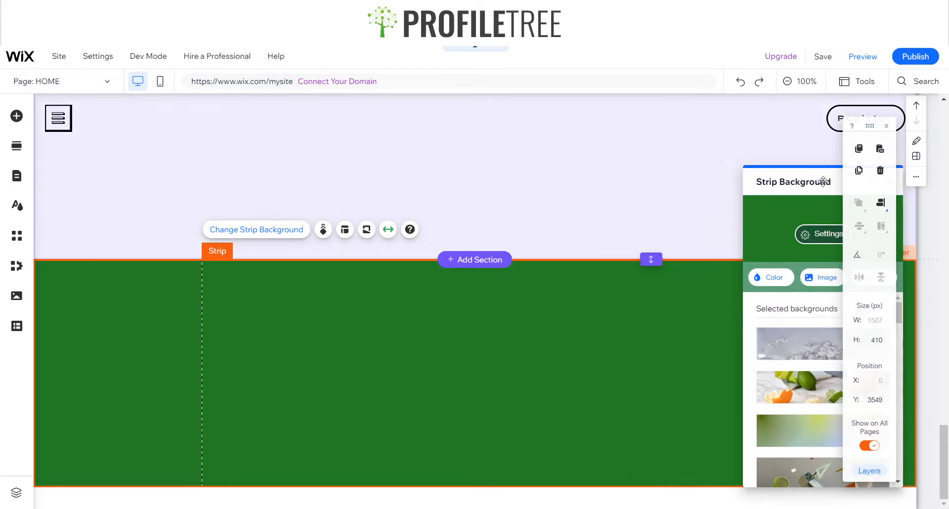
{"action": "left_click_drag", "start_coordinate": [819, 183], "coordinate": [688, 168]}
{"action": "left_click", "coordinate": [754, 169]}
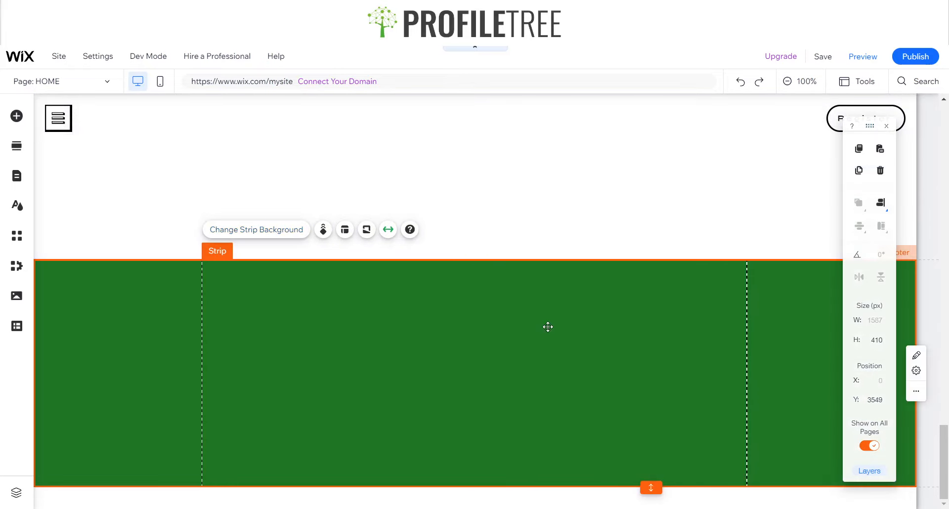
Step: Add a second column to the footer strip and drag the Stay Ahead heading into Column 1
{"action": "left_click", "coordinate": [345, 230]}
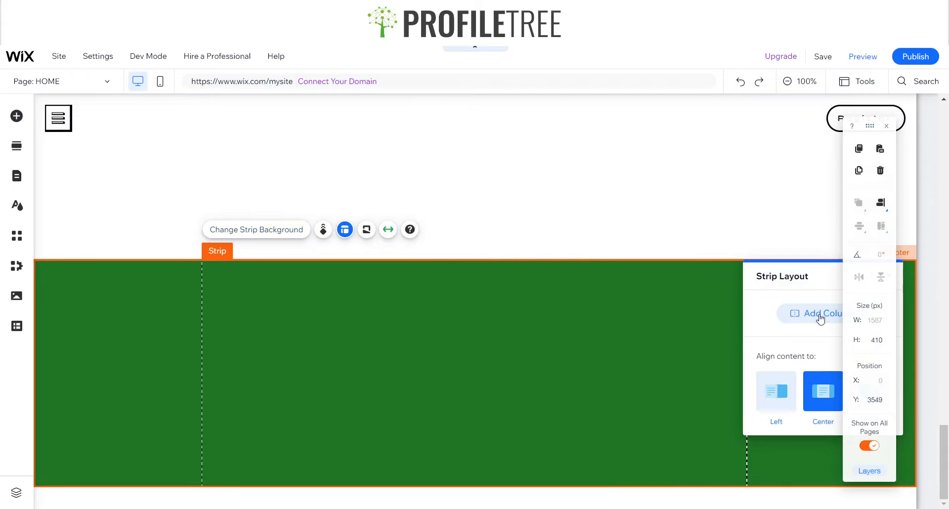
{"action": "left_click", "coordinate": [820, 315]}
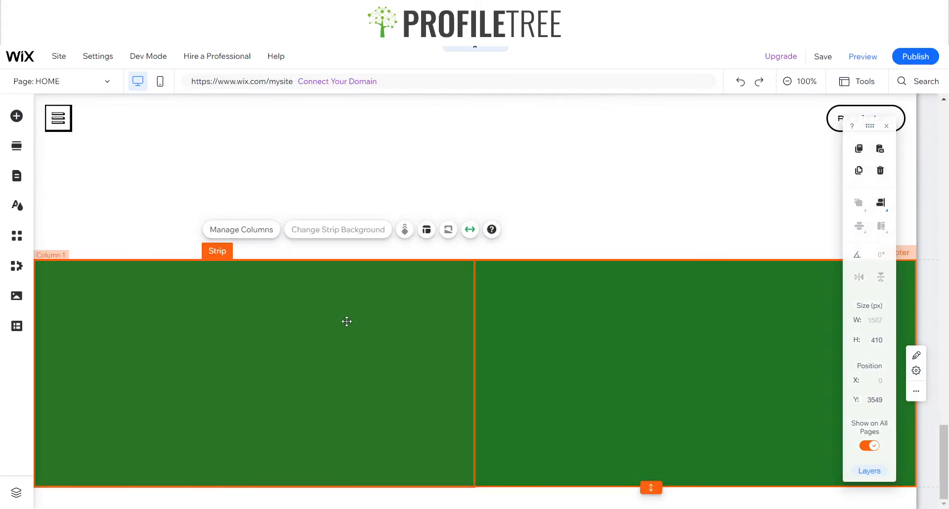
{"action": "left_click", "coordinate": [347, 321]}
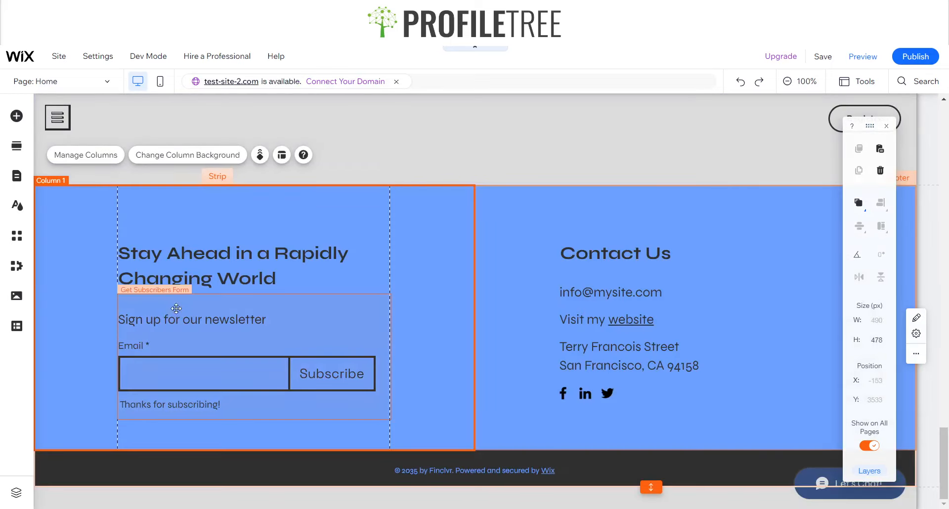
{"action": "left_click", "coordinate": [177, 309]}
{"action": "left_click", "coordinate": [230, 260]}
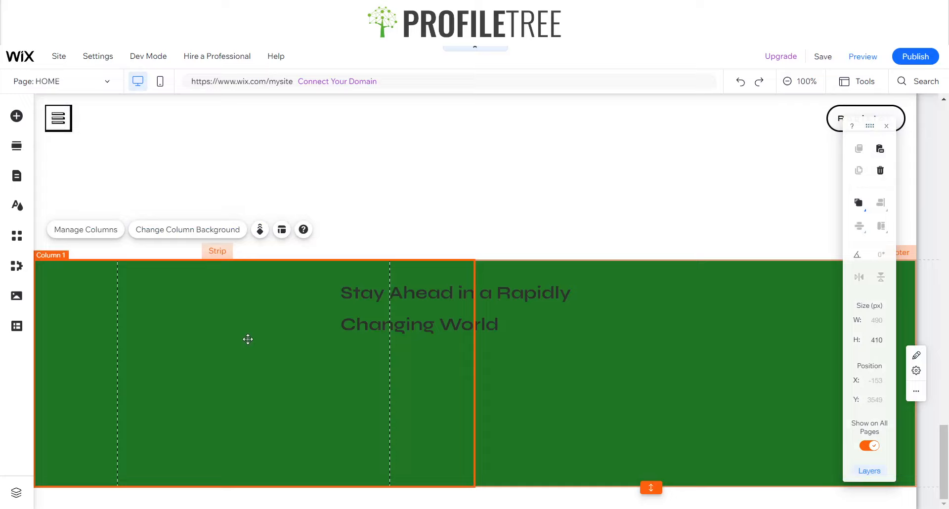
{"action": "left_click", "coordinate": [429, 310]}
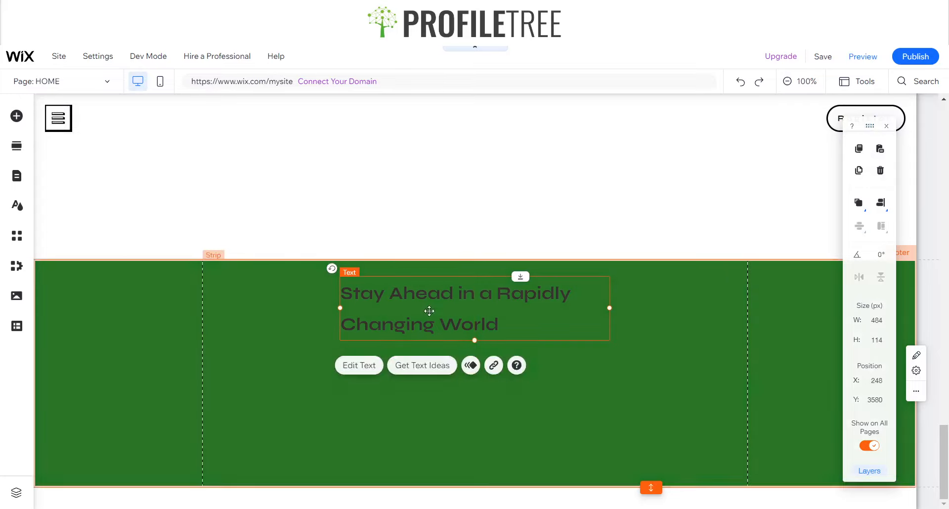
{"action": "left_click_drag", "start_coordinate": [428, 310], "coordinate": [200, 326]}
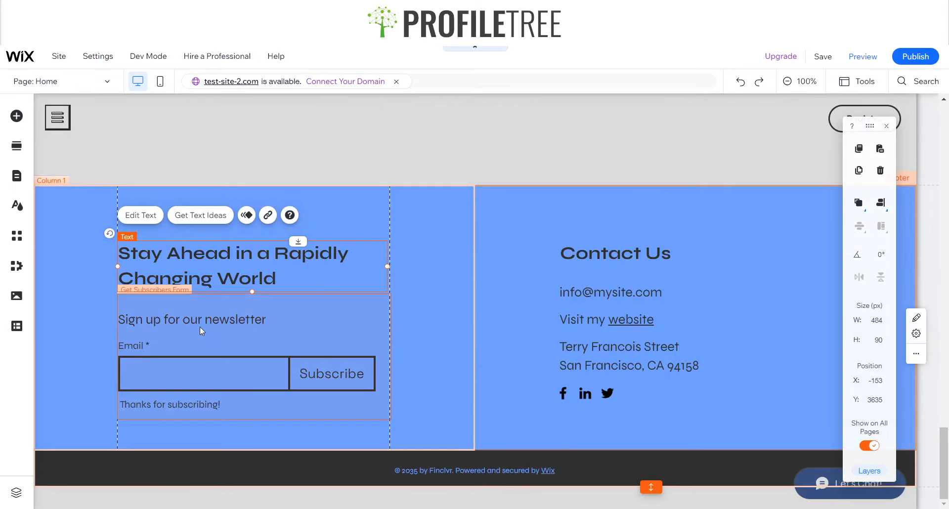
{"action": "left_click", "coordinate": [200, 327]}
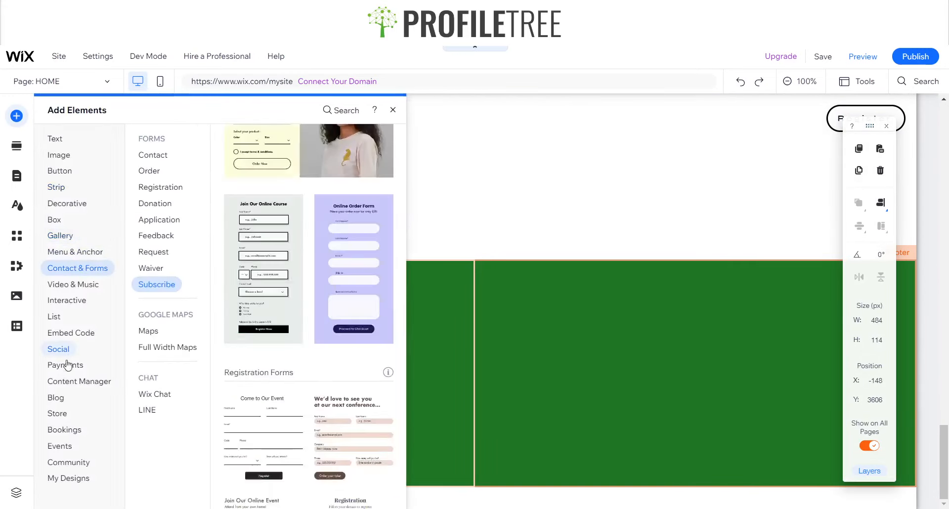
Step: Search the Add Elements panel for the Subscribe Form elements
{"action": "left_click", "coordinate": [67, 204]}
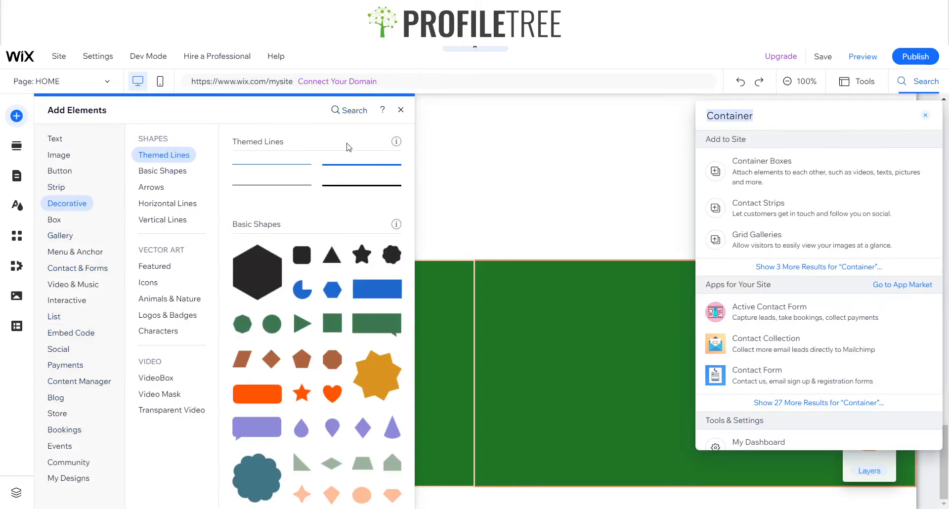
{"action": "left_click", "coordinate": [348, 110]}
{"action": "left_click", "coordinate": [737, 167]}
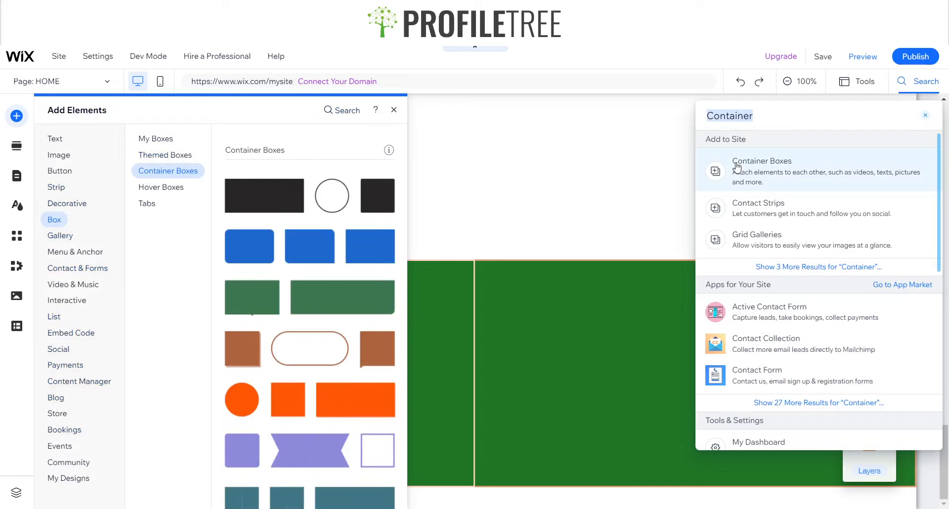
{"action": "type", "text": "Newsletter"}
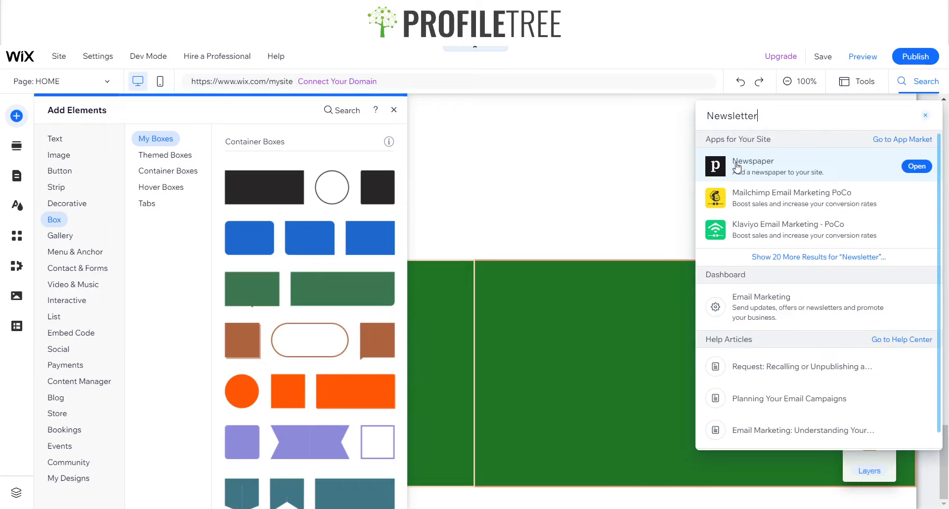
{"action": "double_click", "coordinate": [807, 118]}
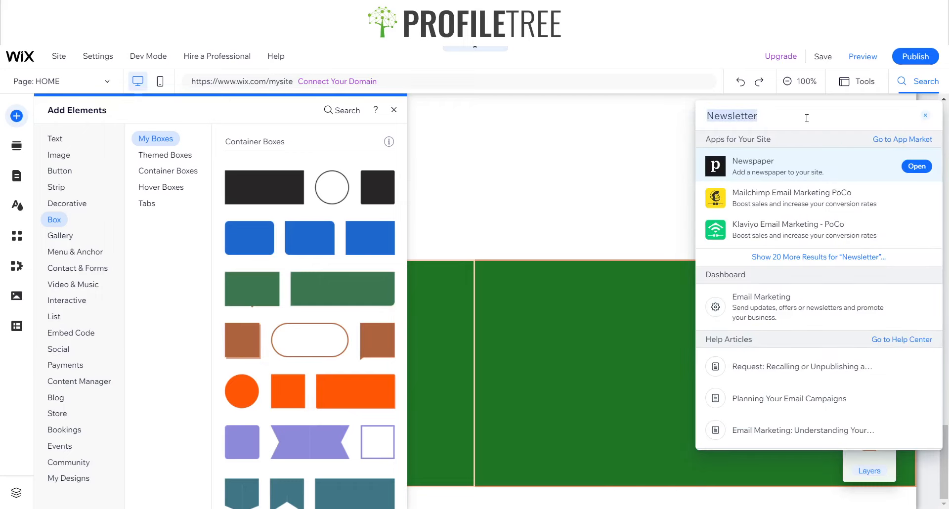
{"action": "type", "text": "subscribe"}
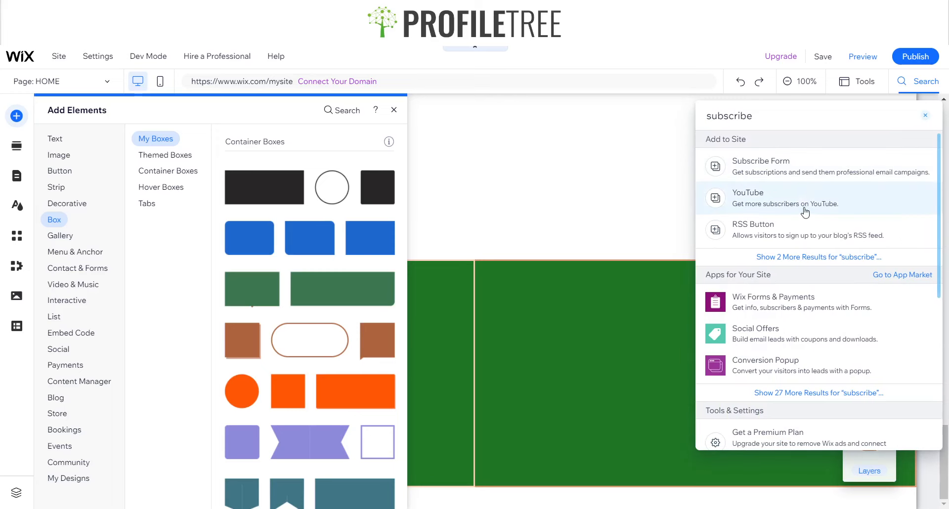
{"action": "left_click", "coordinate": [804, 186]}
{"action": "left_click", "coordinate": [794, 165]}
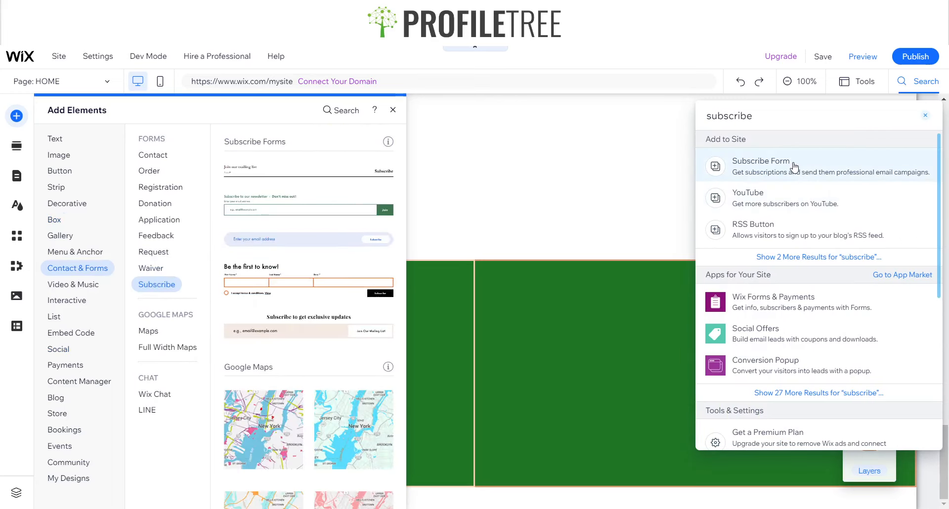
{"action": "left_click", "coordinate": [791, 198]}
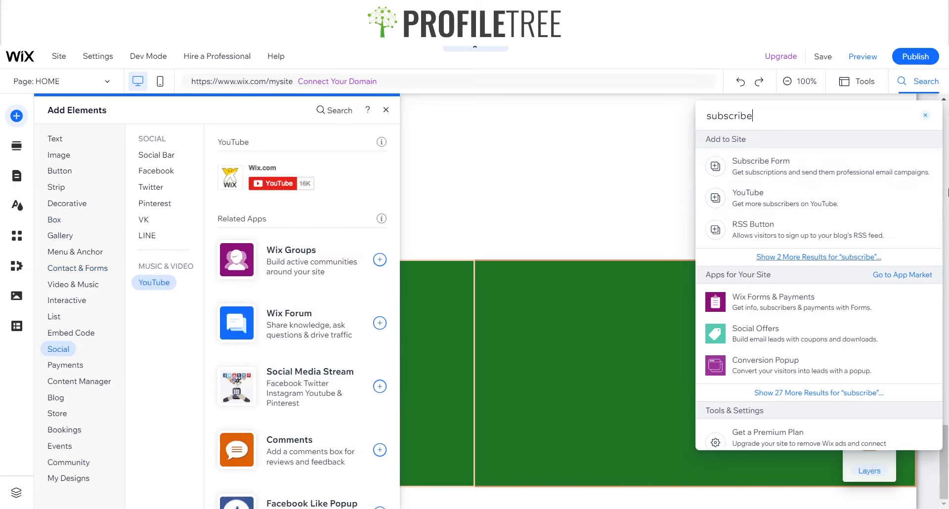
{"action": "left_click", "coordinate": [841, 174]}
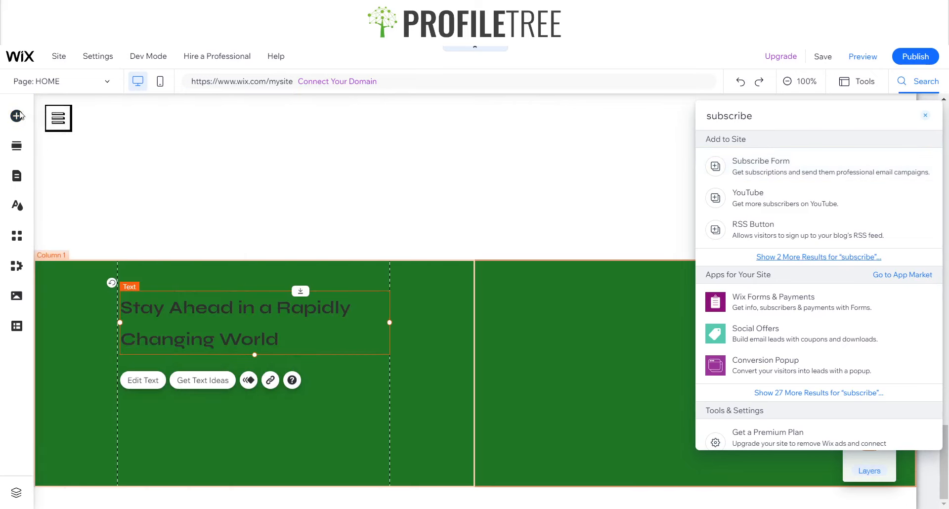
{"action": "left_click", "coordinate": [18, 116]}
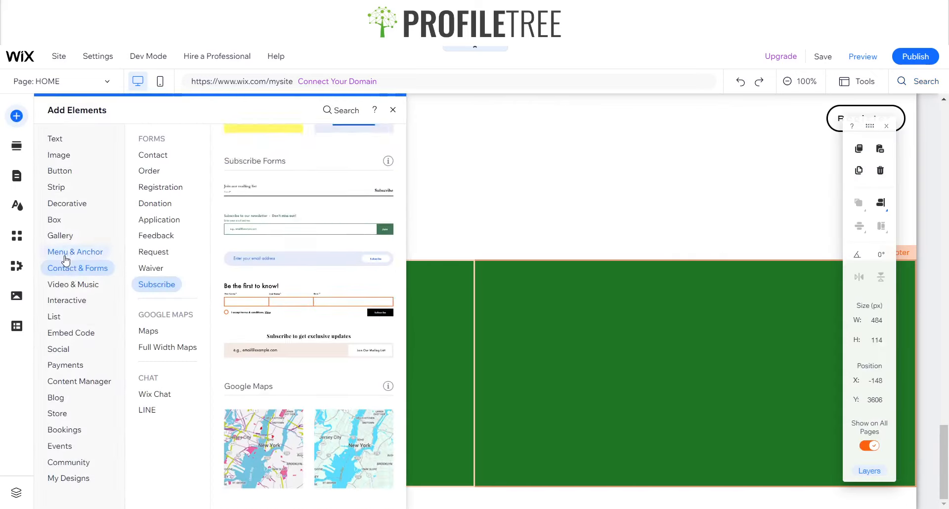
Step: Browse the Contact & Forms designs and add the 'Be the first to know!' subscribe form
{"action": "left_click", "coordinate": [72, 284]}
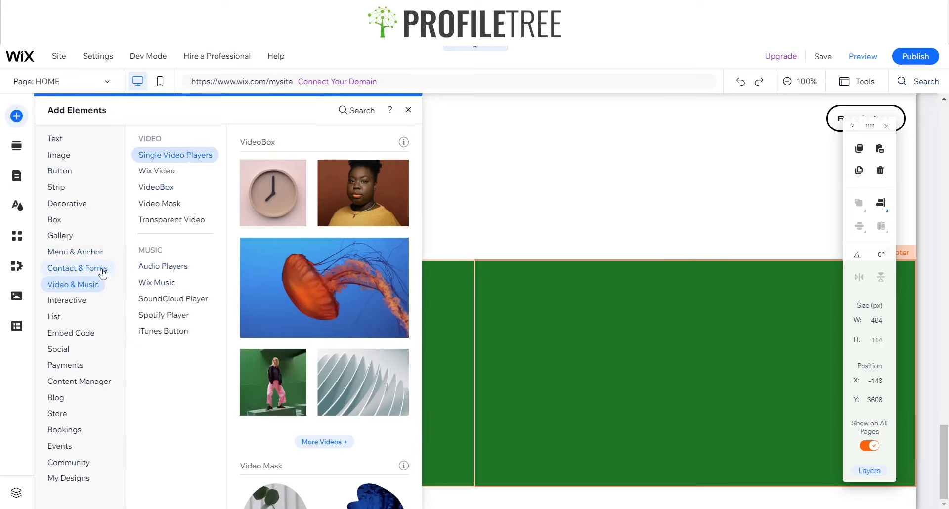
{"action": "left_click", "coordinate": [102, 271]}
{"action": "scroll", "coordinate": [340, 239], "scroll_direction": "up", "scroll_amount": 3}
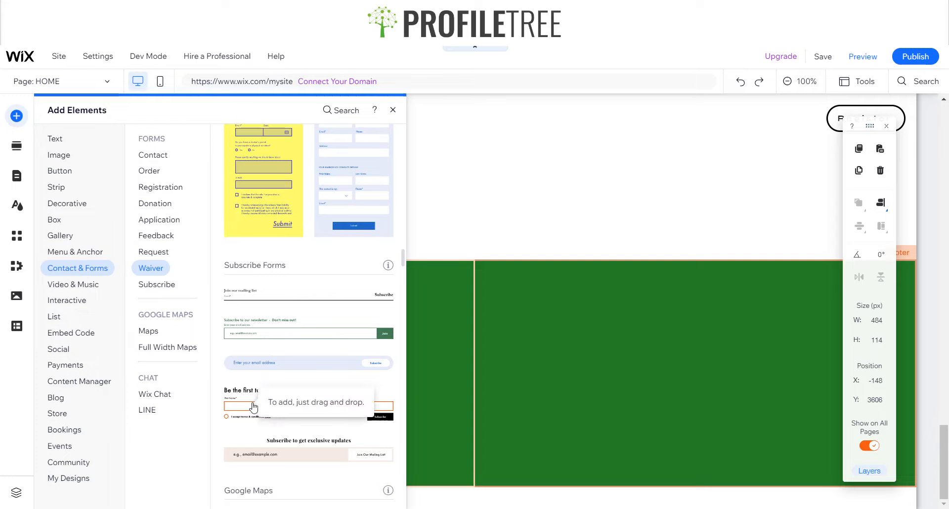
{"action": "scroll", "coordinate": [265, 386], "scroll_direction": "up", "scroll_amount": 3}
{"action": "scroll", "coordinate": [266, 324], "scroll_direction": "up", "scroll_amount": 5}
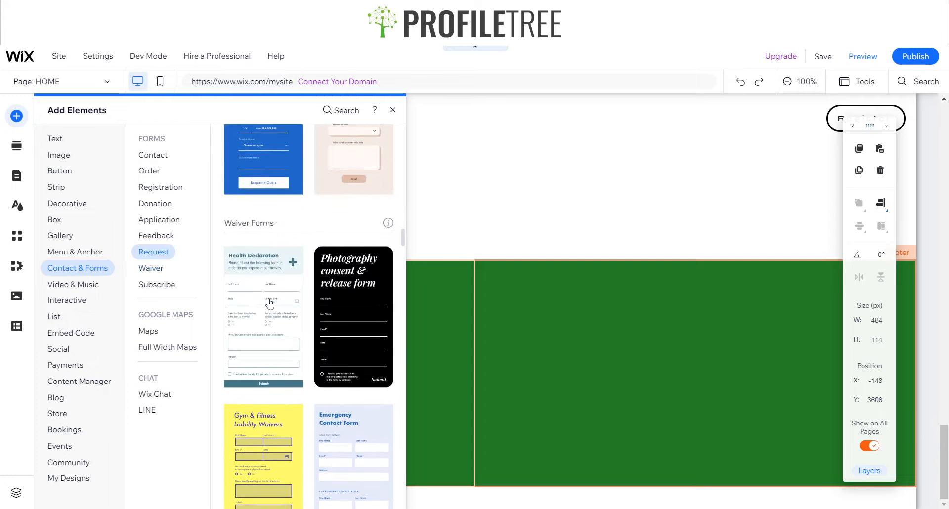
{"action": "scroll", "coordinate": [277, 302], "scroll_direction": "down", "scroll_amount": 8}
{"action": "scroll", "coordinate": [278, 299], "scroll_direction": "down", "scroll_amount": 1}
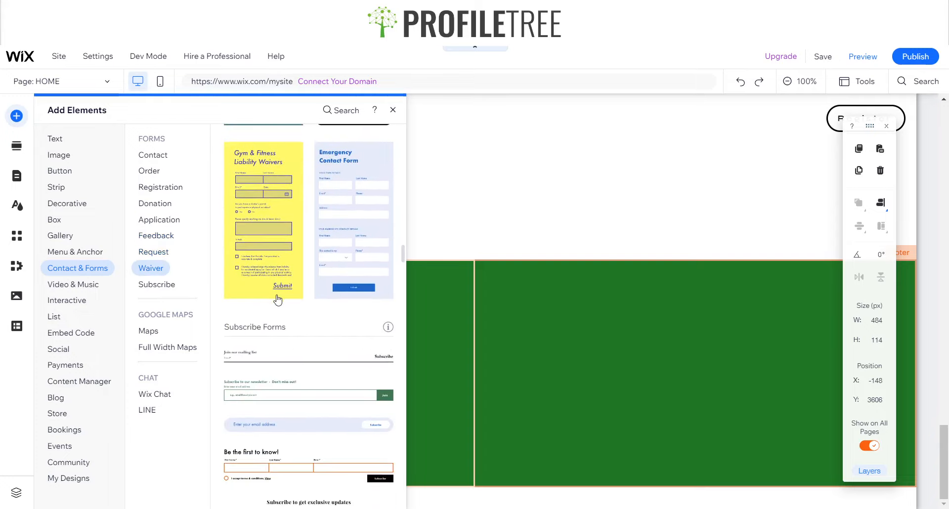
{"action": "scroll", "coordinate": [277, 302], "scroll_direction": "down", "scroll_amount": 1}
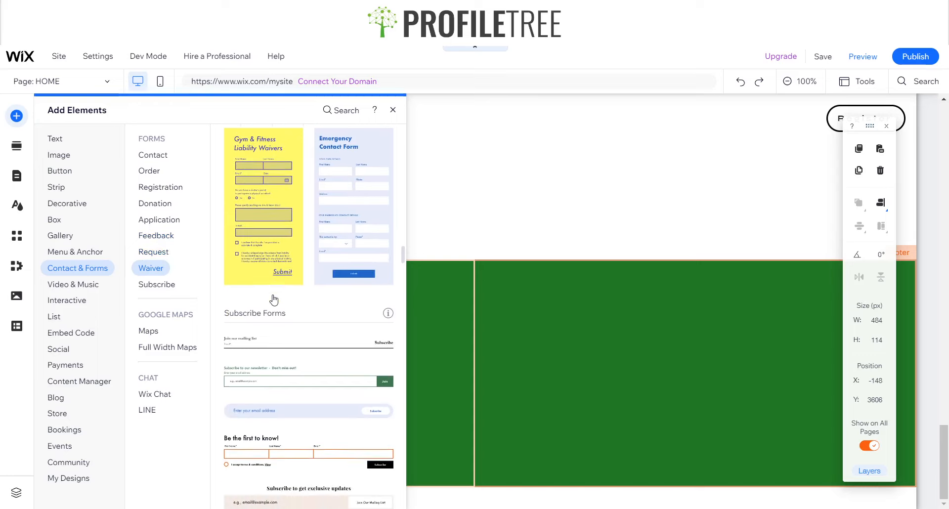
{"action": "left_click", "coordinate": [162, 155]}
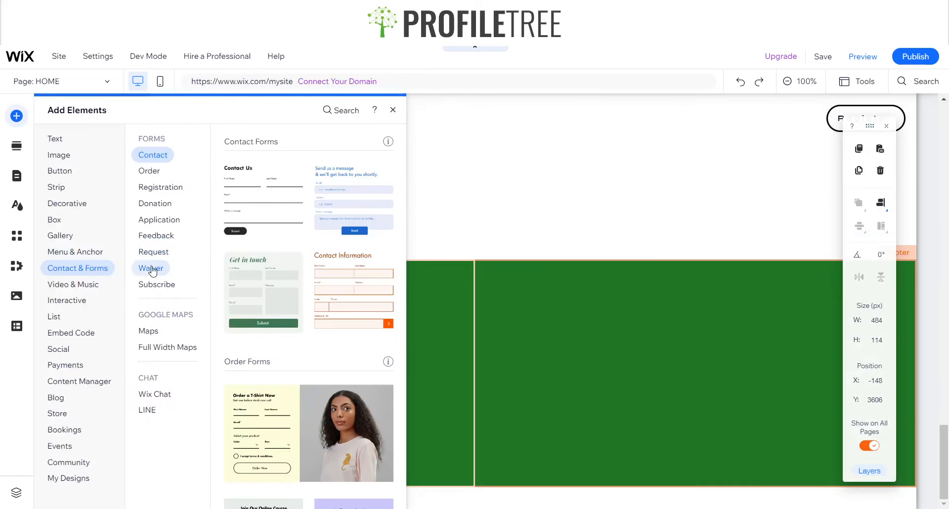
{"action": "left_click", "coordinate": [151, 268]}
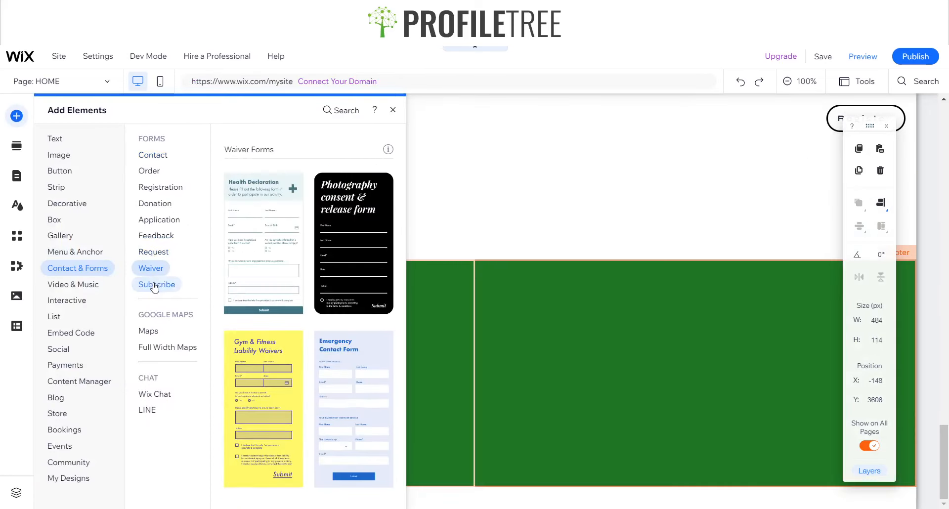
{"action": "left_click", "coordinate": [155, 286]}
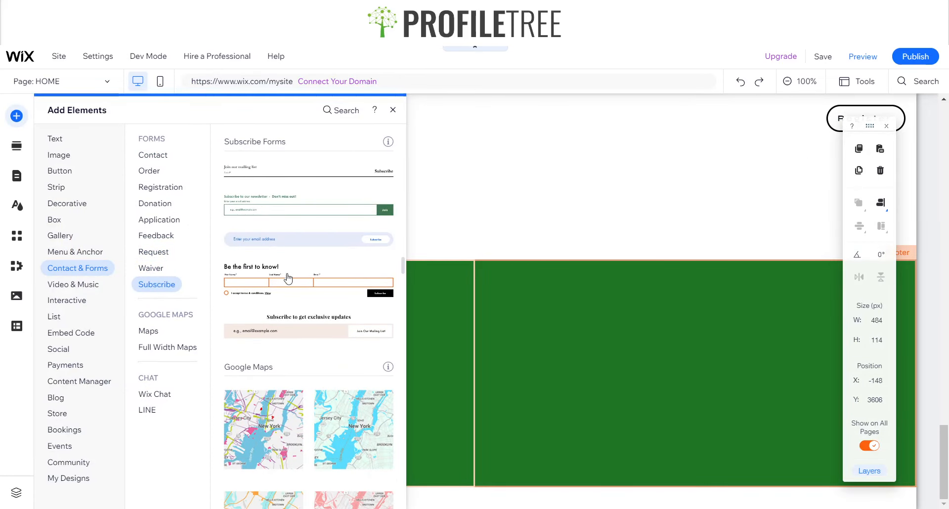
{"action": "left_click", "coordinate": [300, 296]}
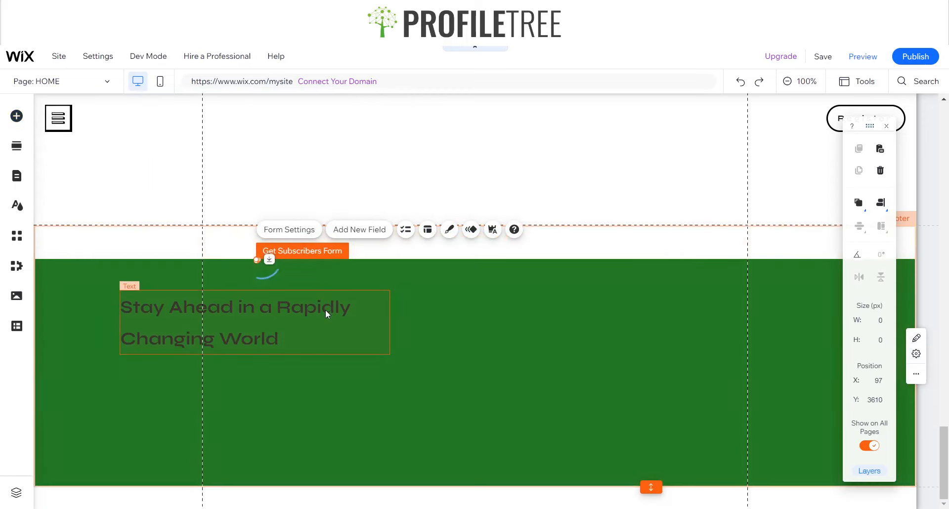
Step: Make the green footer strip taller to make room for the new form
{"action": "left_click", "coordinate": [437, 301]}
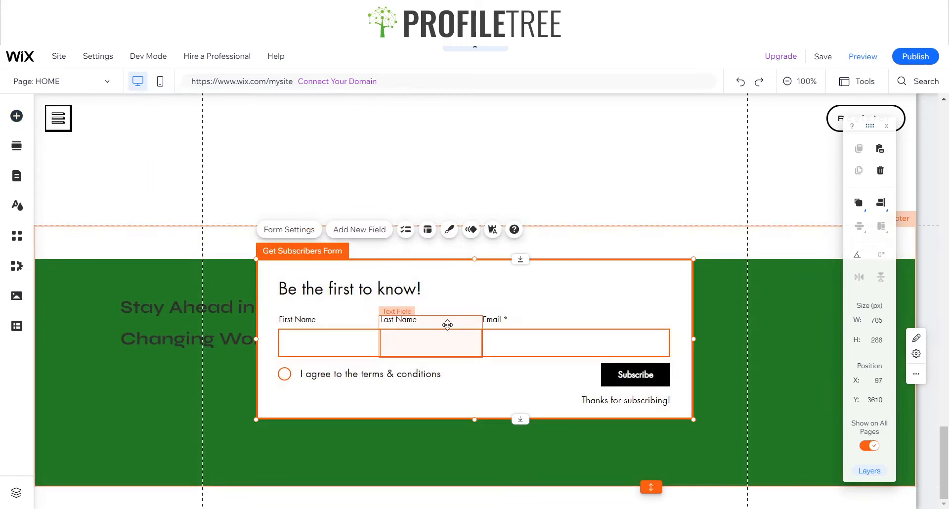
{"action": "left_click", "coordinate": [461, 440]}
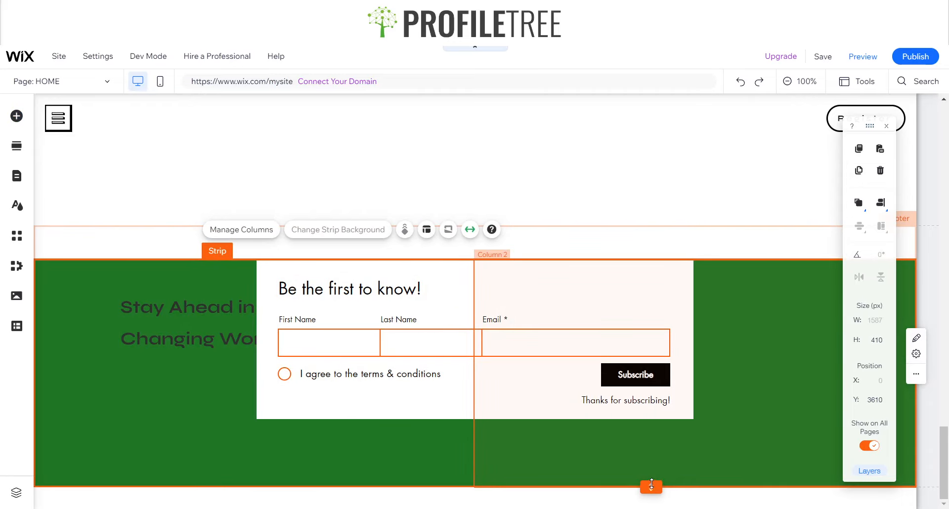
{"action": "left_click_drag", "start_coordinate": [652, 484], "coordinate": [651, 496]}
{"action": "scroll", "coordinate": [607, 323], "scroll_direction": "down", "scroll_amount": 1}
{"action": "scroll", "coordinate": [584, 314], "scroll_direction": "up", "scroll_amount": 1}
{"action": "left_click", "coordinate": [580, 352]}
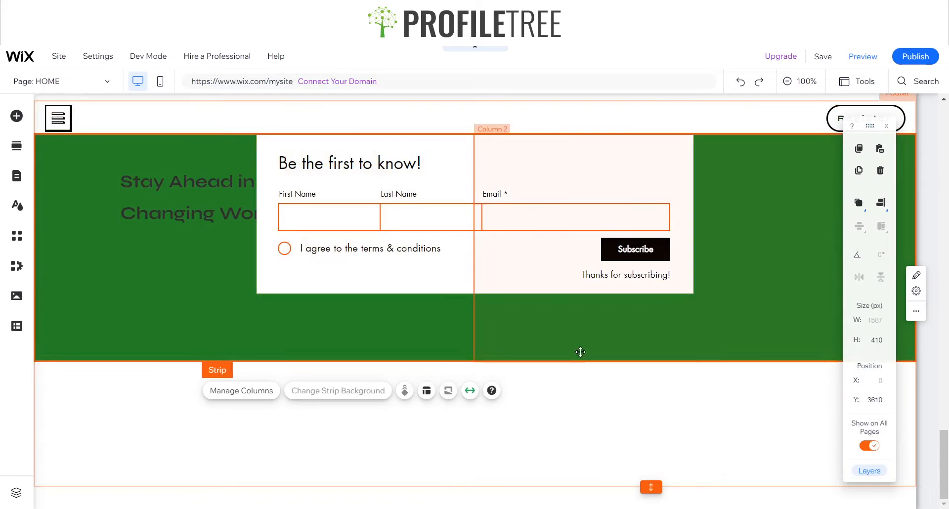
{"action": "left_click_drag", "start_coordinate": [602, 401], "coordinate": [602, 434]}
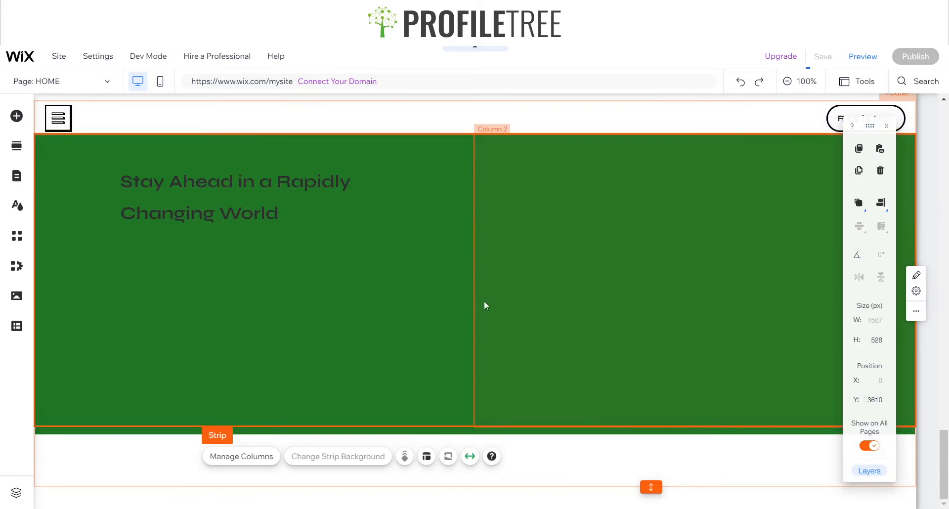
Step: Move the subscribe form under the heading in the left column and narrow it to 771 px
{"action": "left_click", "coordinate": [553, 234]}
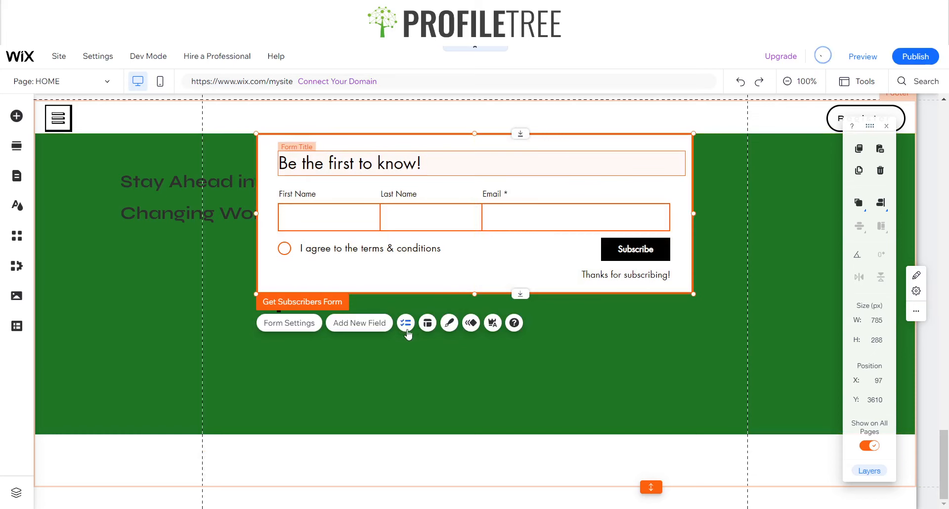
{"action": "left_click_drag", "start_coordinate": [559, 164], "coordinate": [422, 280]}
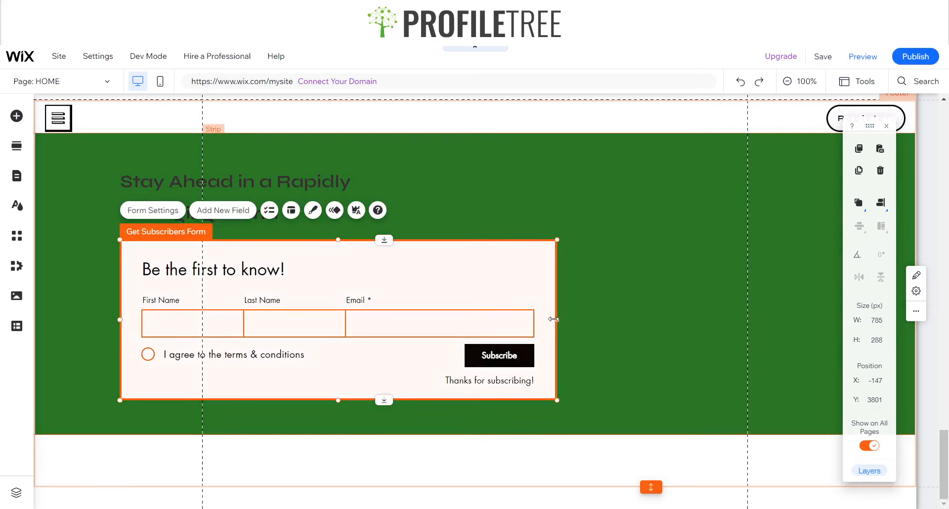
{"action": "left_click_drag", "start_coordinate": [558, 320], "coordinate": [414, 312]}
{"action": "left_click", "coordinate": [324, 315]}
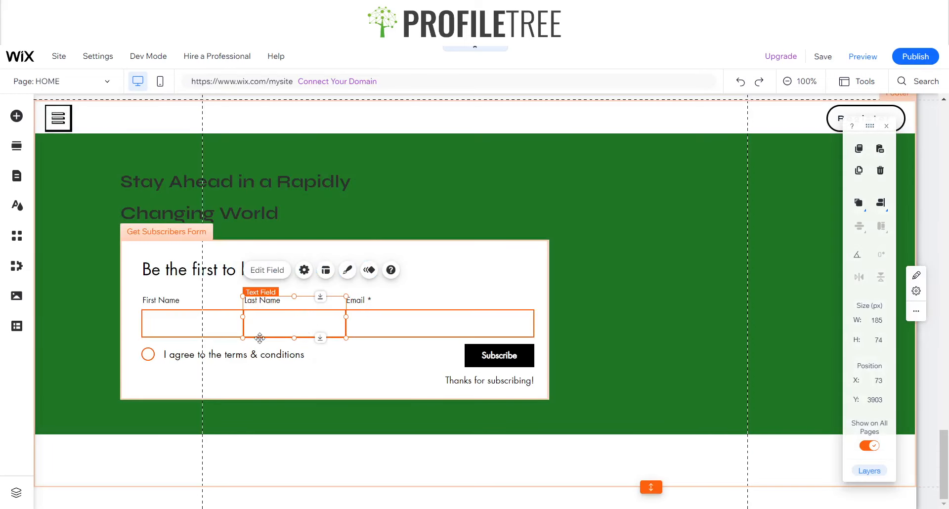
Step: Delete the First and Last Name fields, move Email left and place Subscribe beside it
{"action": "key", "text": "Delete"}
{"action": "left_click", "coordinate": [201, 322]}
{"action": "key", "text": "Delete"}
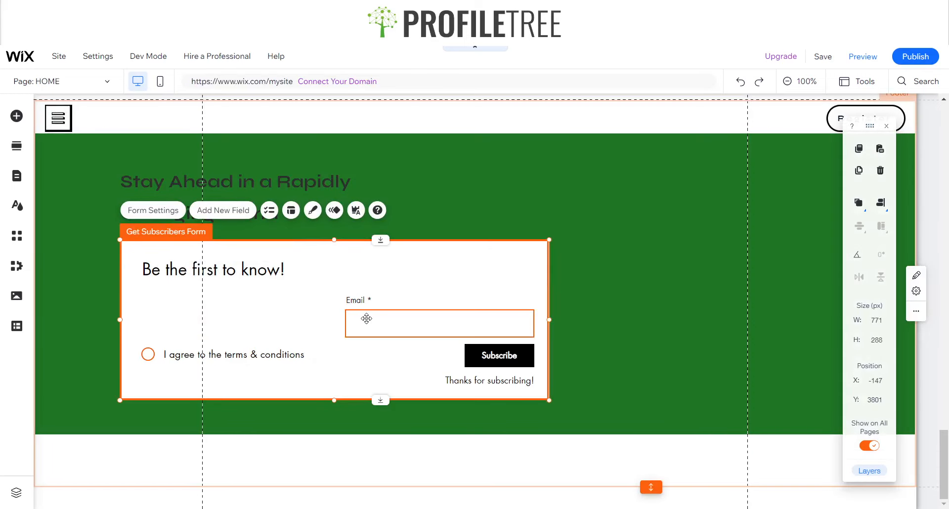
{"action": "left_click", "coordinate": [366, 318]}
{"action": "left_click_drag", "start_coordinate": [367, 319], "coordinate": [206, 319]}
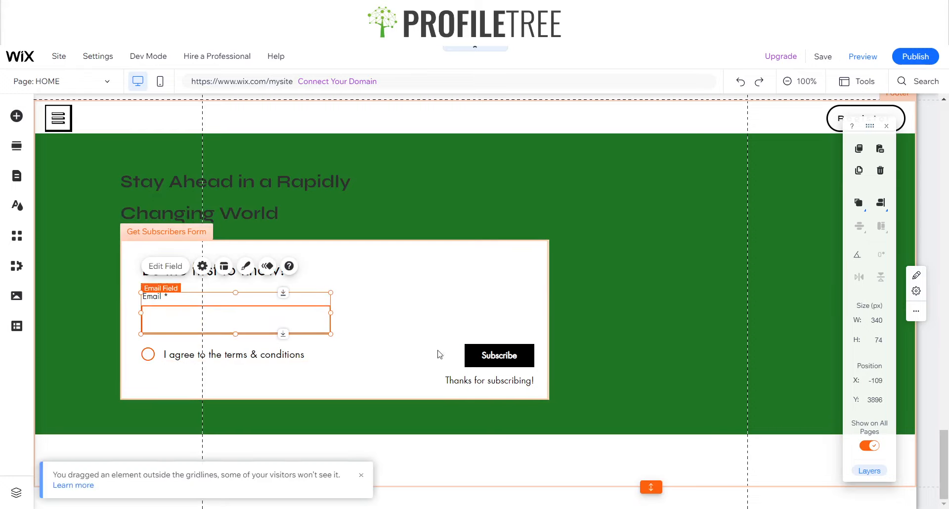
{"action": "left_click", "coordinate": [480, 357]}
{"action": "left_click_drag", "start_coordinate": [480, 357], "coordinate": [366, 346]}
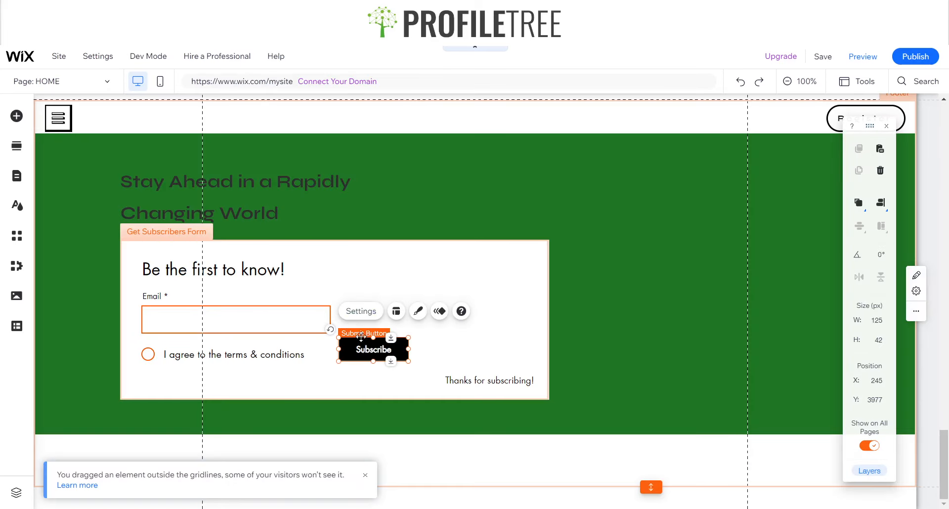
{"action": "left_click_drag", "start_coordinate": [361, 337], "coordinate": [387, 319]}
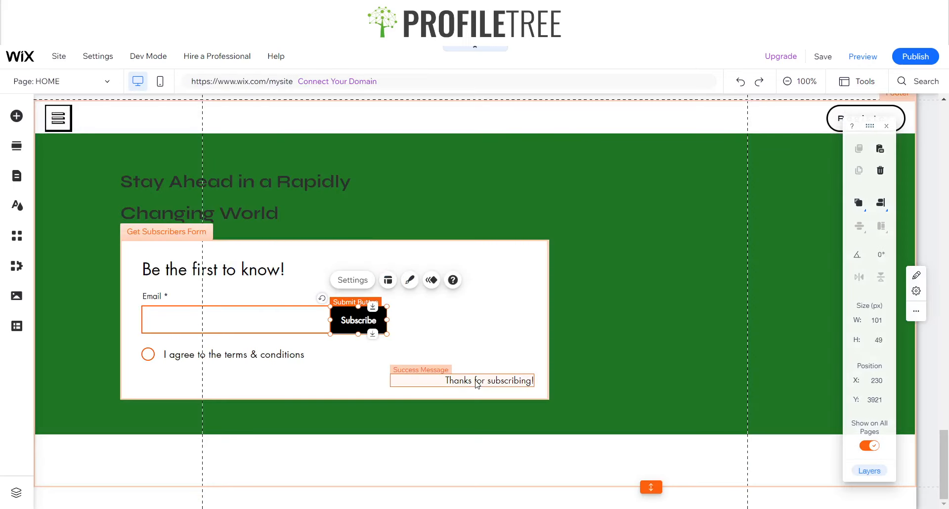
Step: Shift the 'Thanks for subscribing!' message left and narrow it to 169 px
{"action": "left_click", "coordinate": [474, 380]}
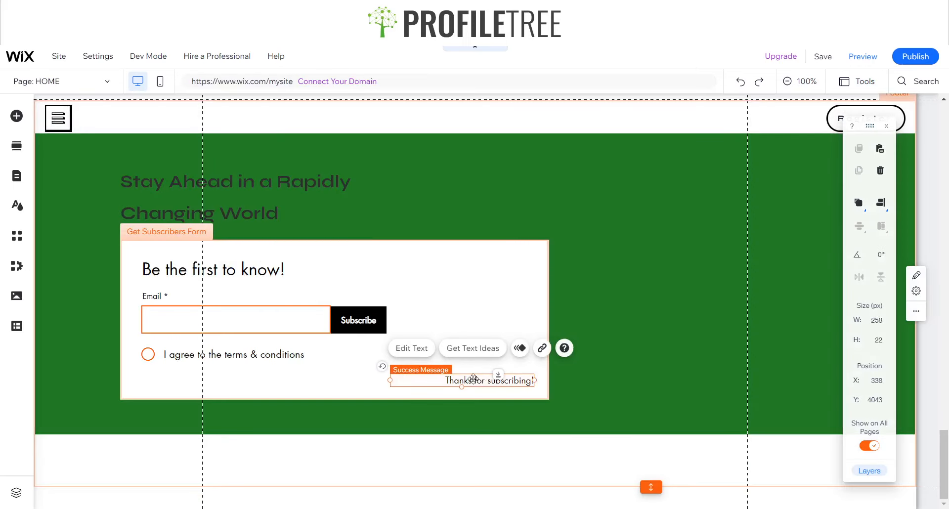
{"action": "left_click_drag", "start_coordinate": [473, 379], "coordinate": [326, 371]}
{"action": "left_click", "coordinate": [329, 376]}
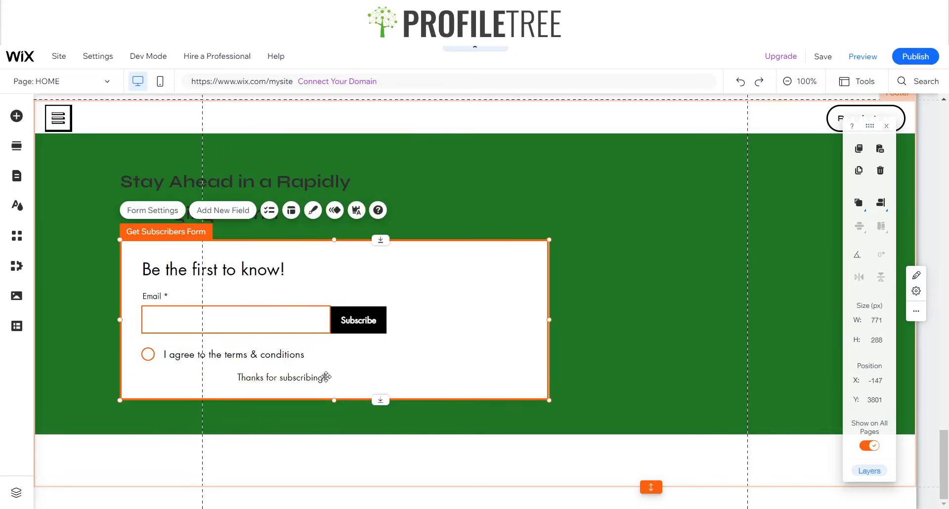
{"action": "left_click", "coordinate": [326, 378]}
{"action": "left_click_drag", "start_coordinate": [326, 377], "coordinate": [215, 377]}
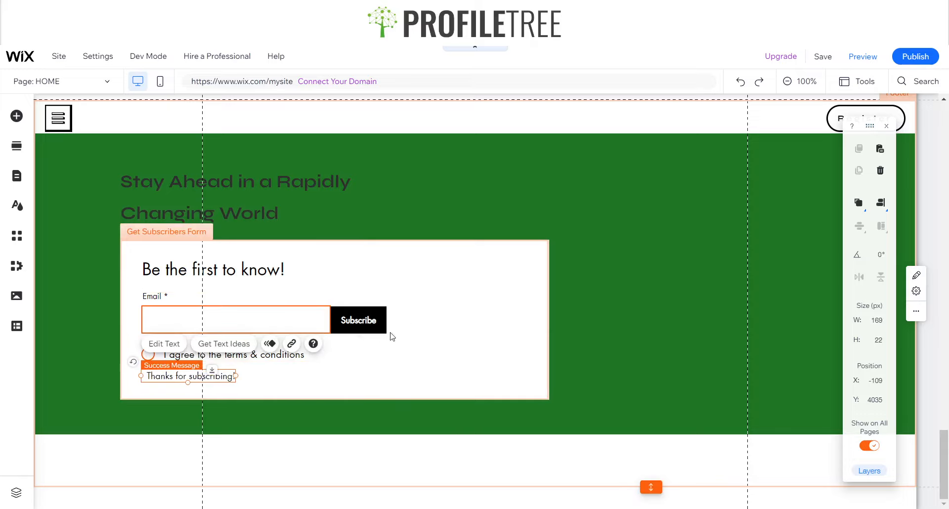
{"action": "left_click", "coordinate": [491, 327]}
{"action": "left_click_drag", "start_coordinate": [436, 325], "coordinate": [413, 326]}
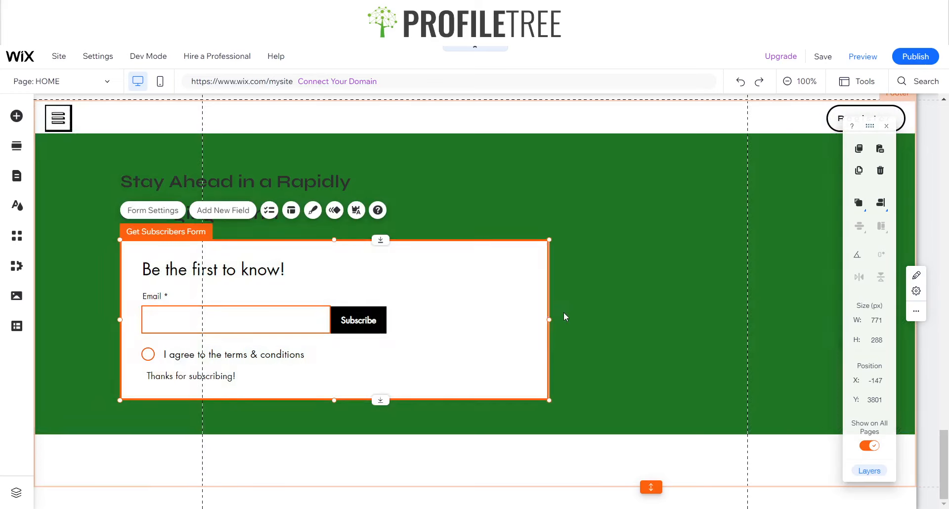
Step: Review the subscribe form's Layout options, then browse its Design choices
{"action": "left_click", "coordinate": [291, 211]}
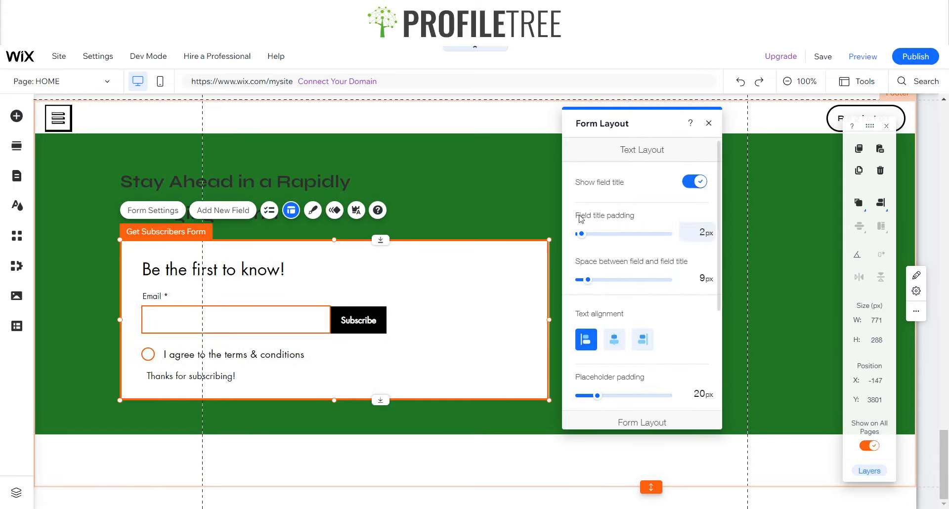
{"action": "scroll", "coordinate": [622, 309], "scroll_direction": "down", "scroll_amount": 4}
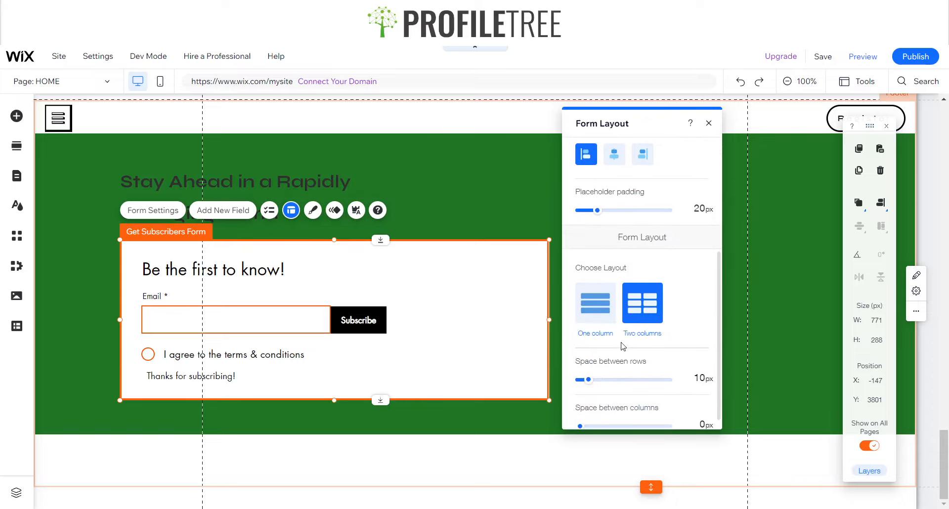
{"action": "scroll", "coordinate": [678, 207], "scroll_direction": "up", "scroll_amount": 4}
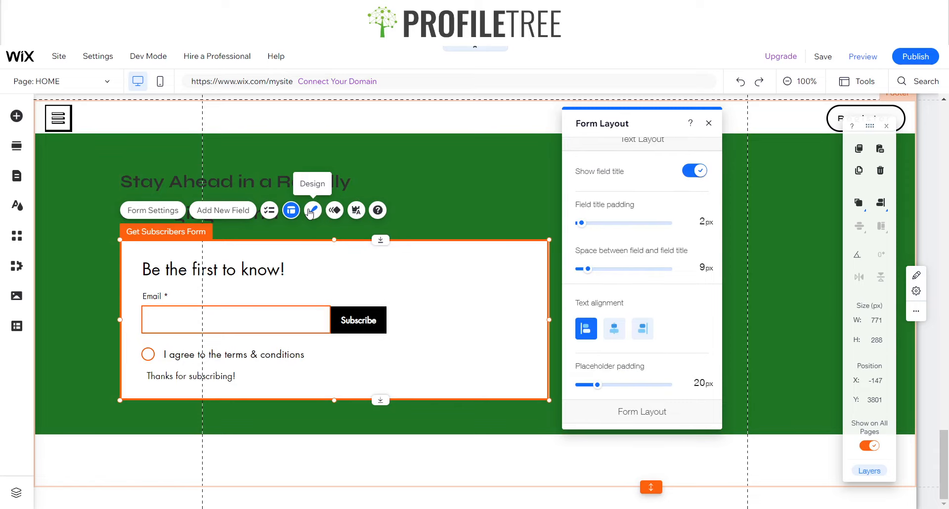
{"action": "left_click", "coordinate": [312, 212]}
{"action": "scroll", "coordinate": [599, 351], "scroll_direction": "down", "scroll_amount": 5}
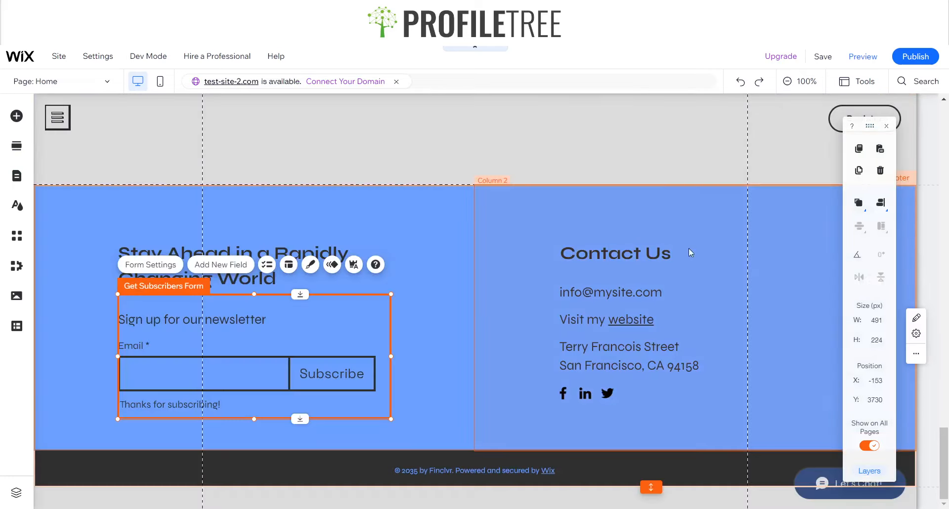
Step: Paste the Contact Us heading atop Column 2, narrow it to fit, and colour it white
{"action": "left_click", "coordinate": [657, 254]}
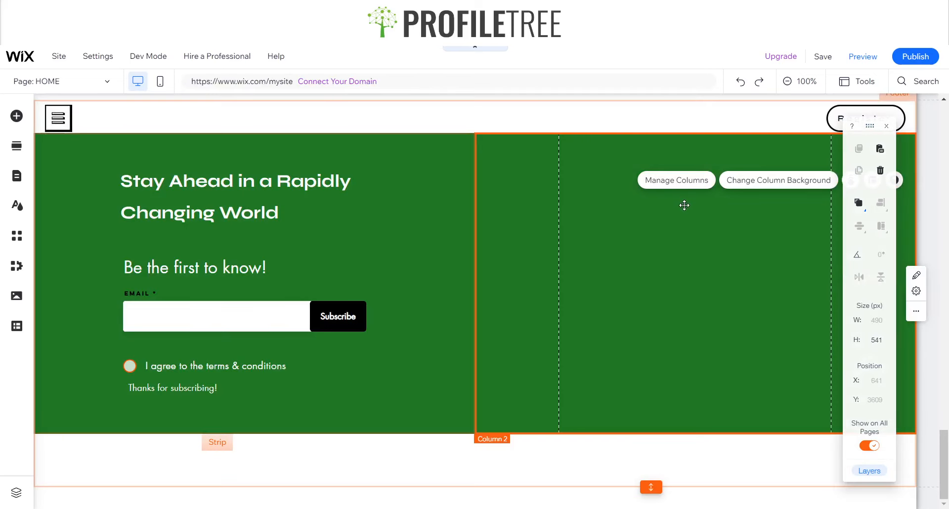
{"action": "key", "text": "ctrl+v"}
{"action": "left_click_drag", "start_coordinate": [592, 300], "coordinate": [657, 182]}
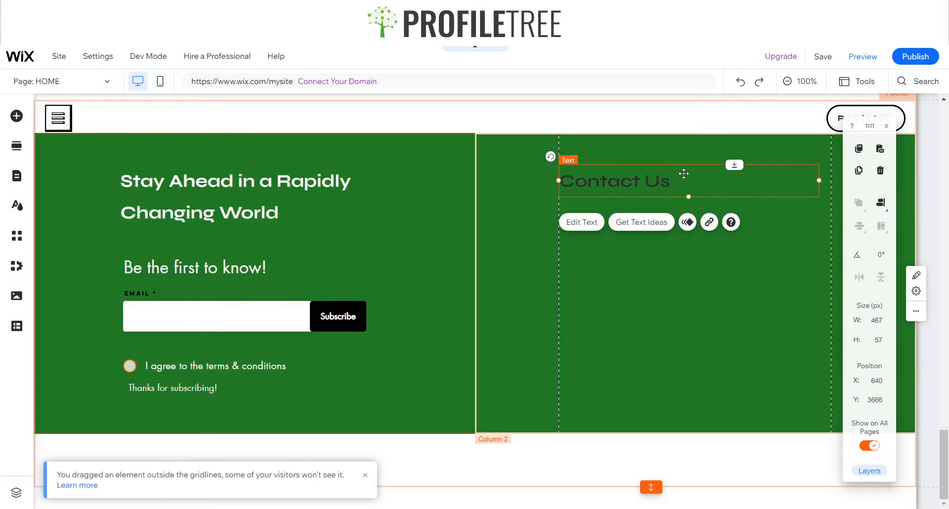
{"action": "left_click_drag", "start_coordinate": [819, 181], "coordinate": [693, 181]}
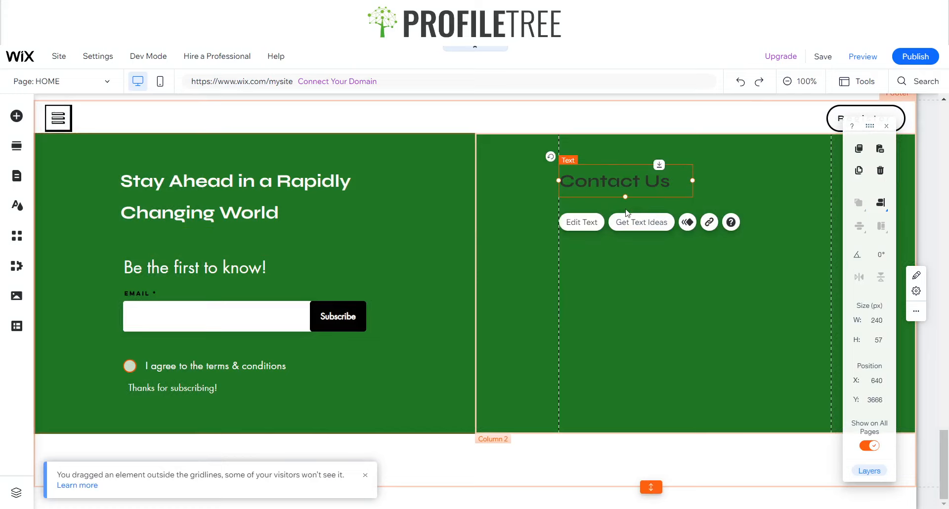
{"action": "left_click", "coordinate": [603, 229]}
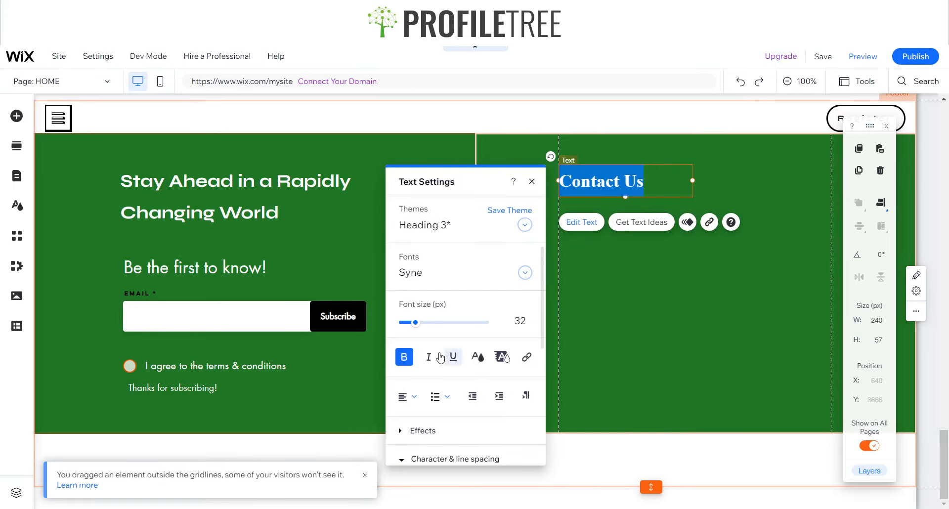
{"action": "left_click", "coordinate": [471, 356]}
{"action": "left_click", "coordinate": [416, 371]}
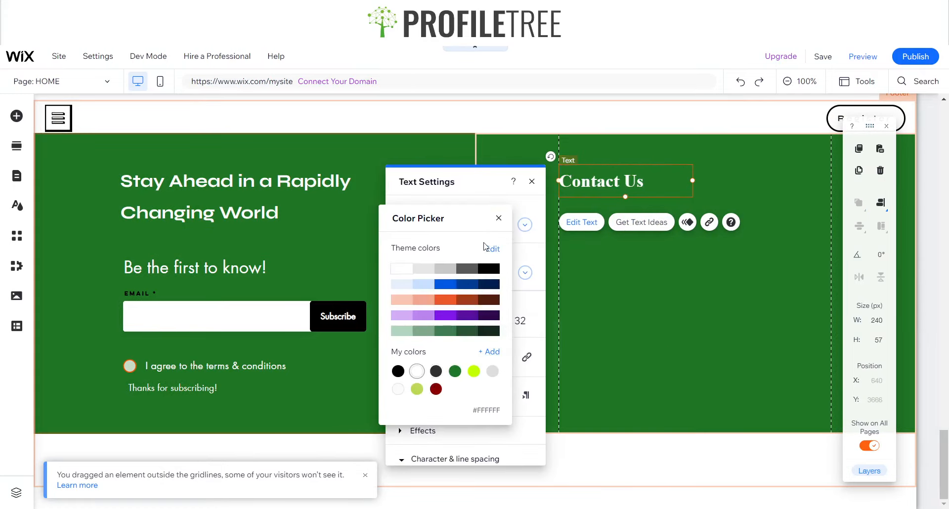
{"action": "left_click", "coordinate": [499, 218]}
{"action": "left_click", "coordinate": [609, 282]}
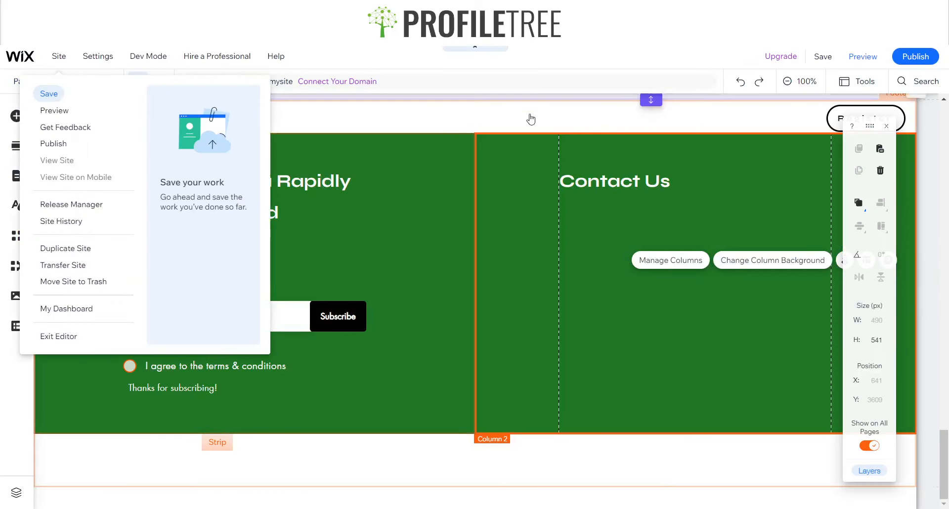
Step: Add the Pink Spots Google Map and position it under Contact Us in Column 2
{"action": "left_click", "coordinate": [17, 117]}
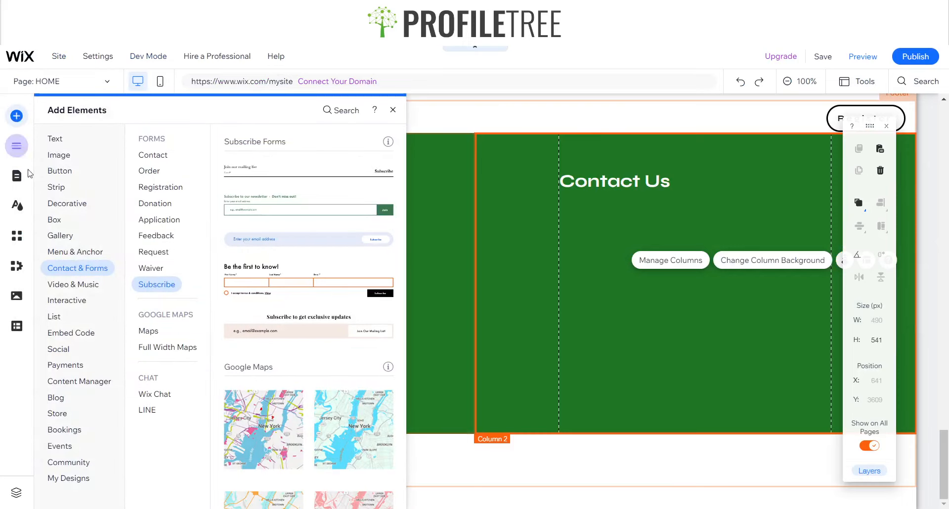
{"action": "scroll", "coordinate": [303, 358], "scroll_direction": "down", "scroll_amount": 3}
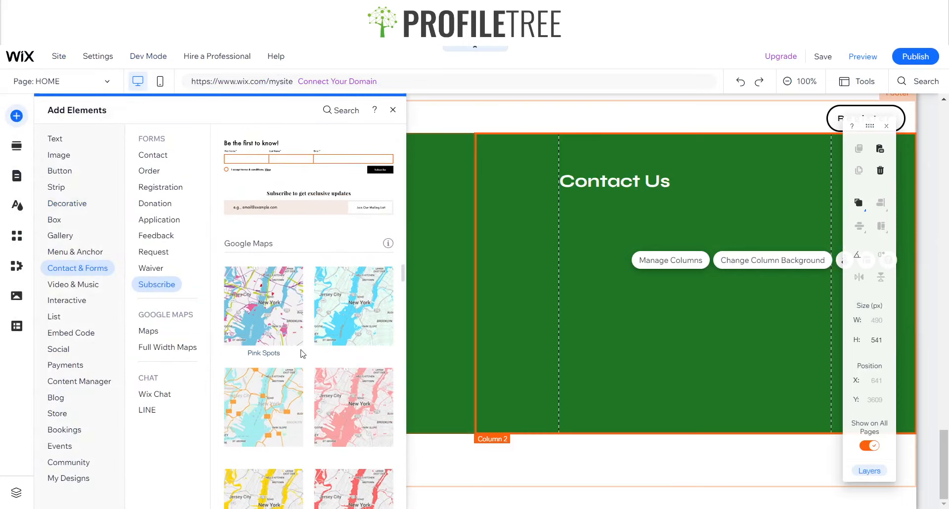
{"action": "left_click", "coordinate": [304, 307]}
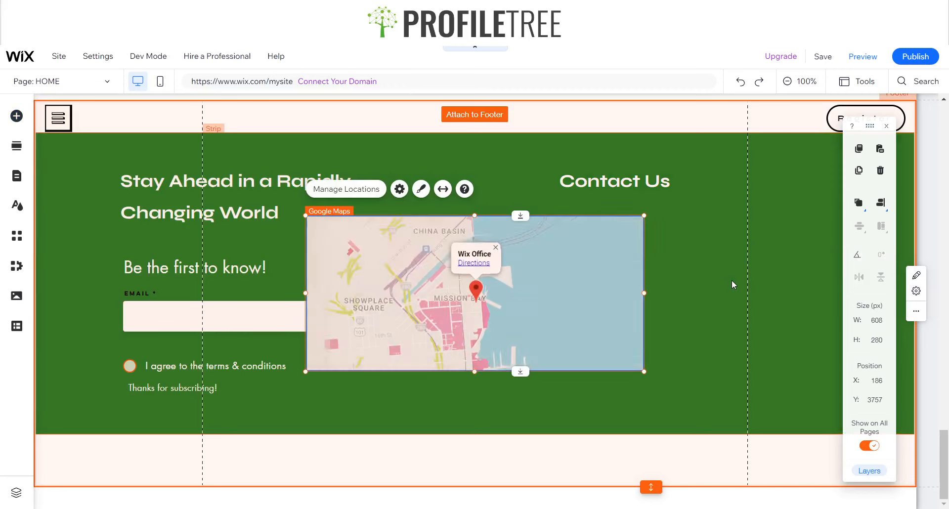
{"action": "left_click_drag", "start_coordinate": [541, 278], "coordinate": [793, 283]}
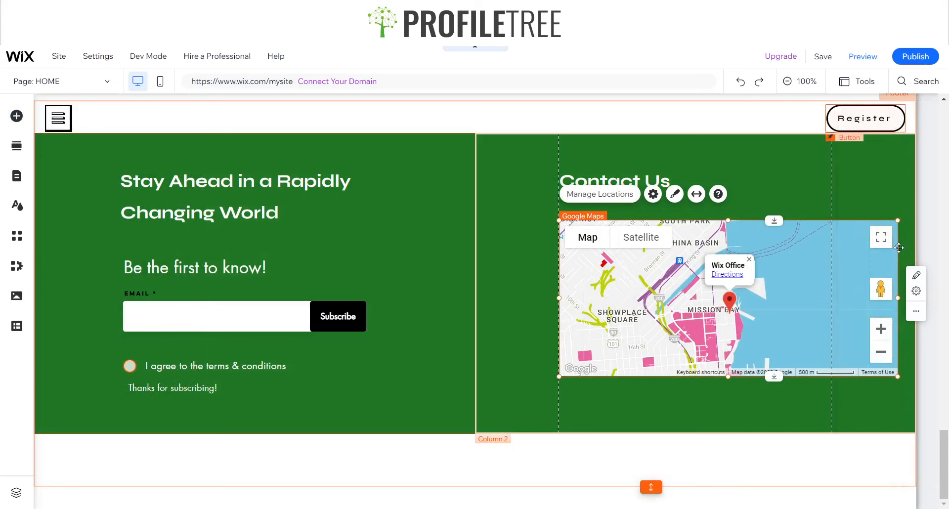
{"action": "left_click_drag", "start_coordinate": [781, 325], "coordinate": [784, 348]}
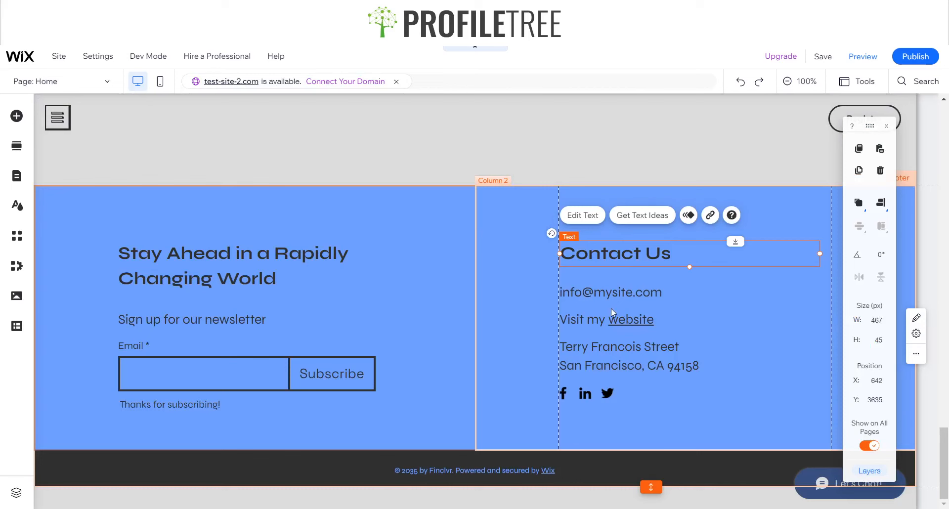
{"action": "left_click", "coordinate": [619, 294]}
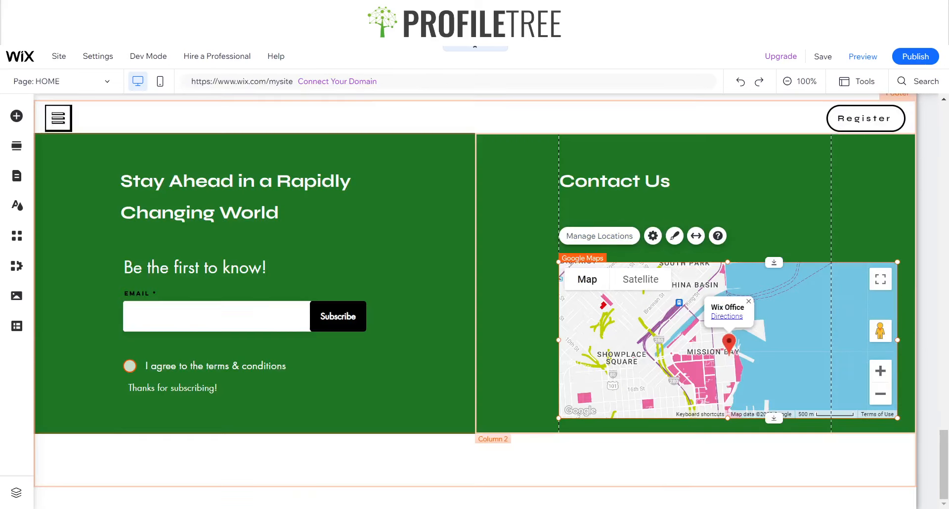
{"action": "left_click", "coordinate": [622, 207]}
{"action": "key", "text": "ctrl+v"}
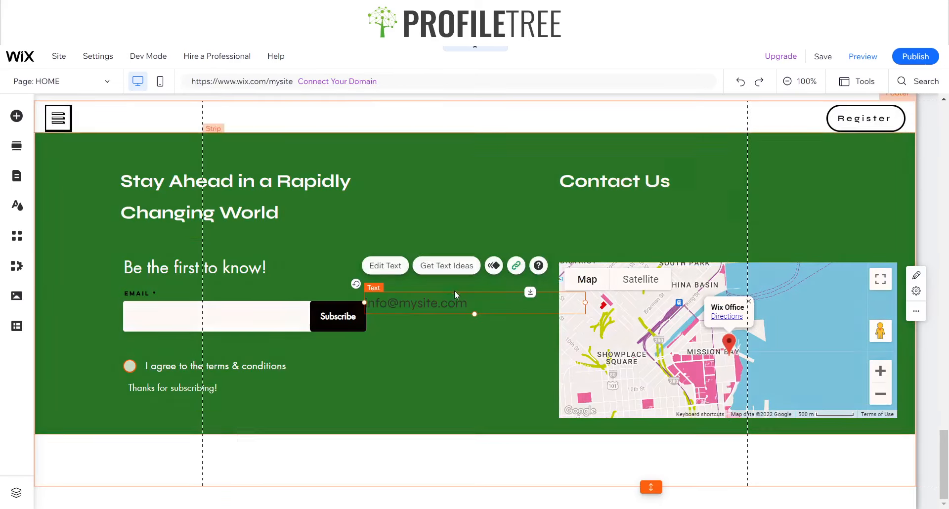
{"action": "left_click_drag", "start_coordinate": [521, 301], "coordinate": [712, 207]}
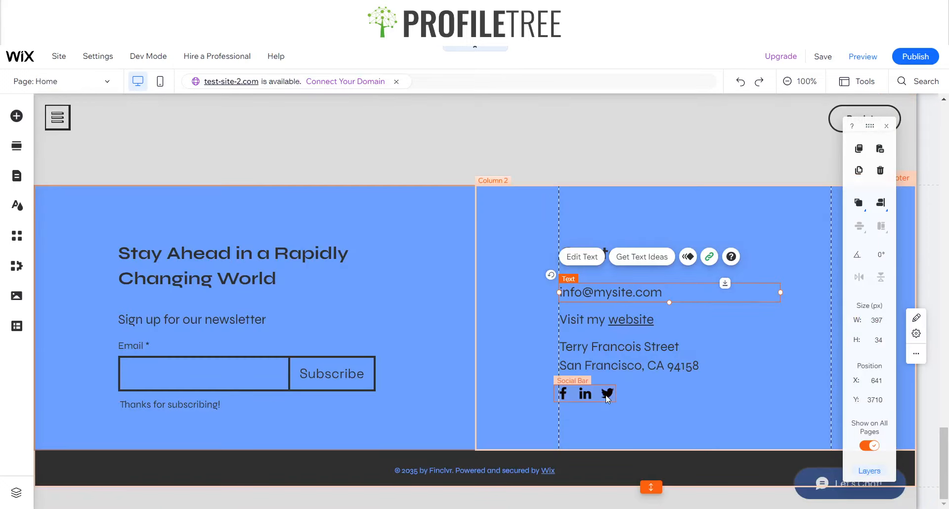
{"action": "left_click", "coordinate": [608, 397]}
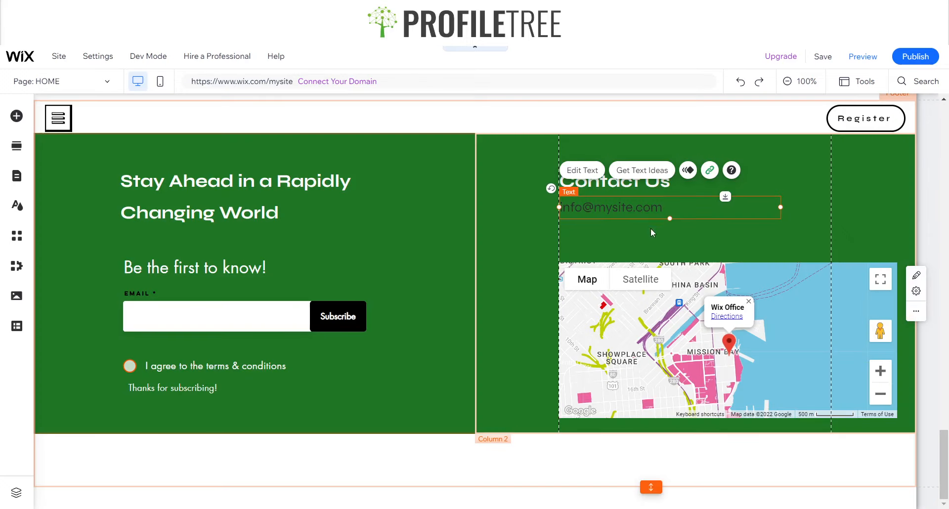
{"action": "left_click", "coordinate": [16, 116]}
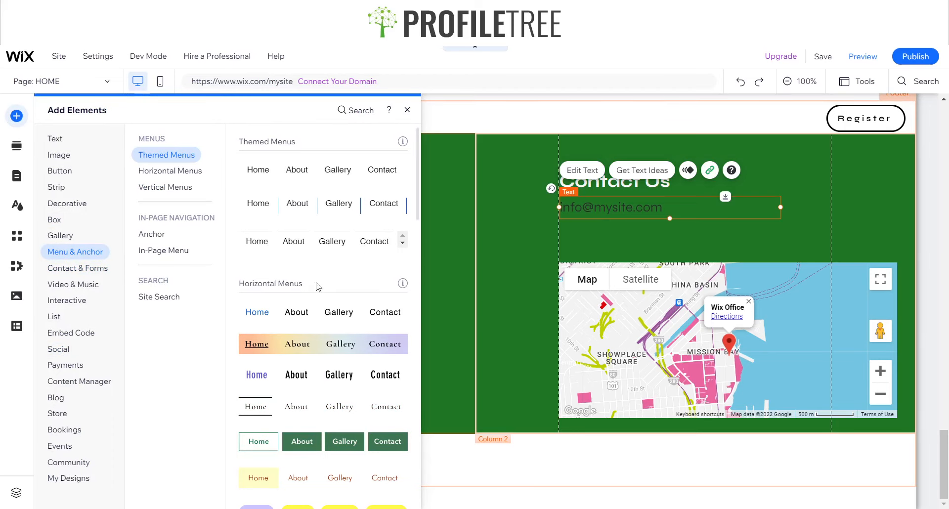
Step: Drag a Social Bar under Contact Us in footer Column 2 and bring up Set Social Links
{"action": "left_click", "coordinate": [56, 353]}
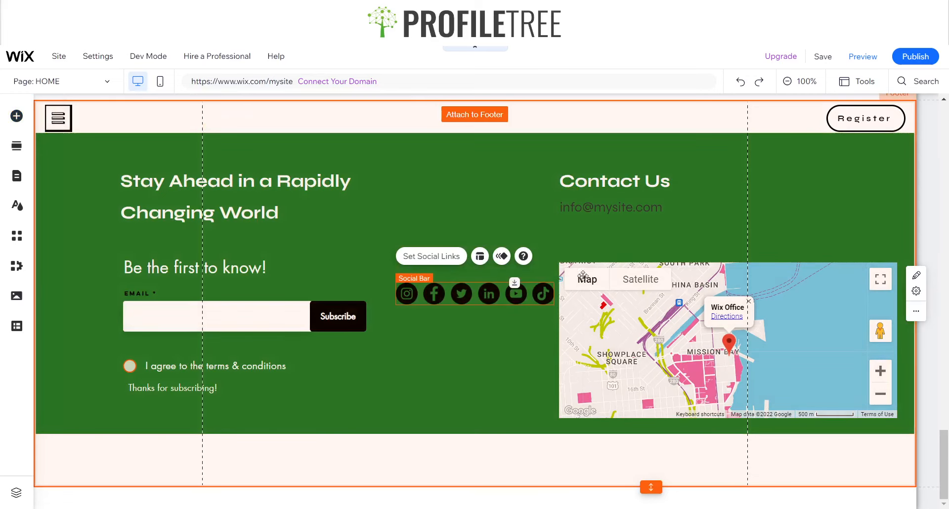
{"action": "left_click_drag", "start_coordinate": [541, 293], "coordinate": [702, 241]}
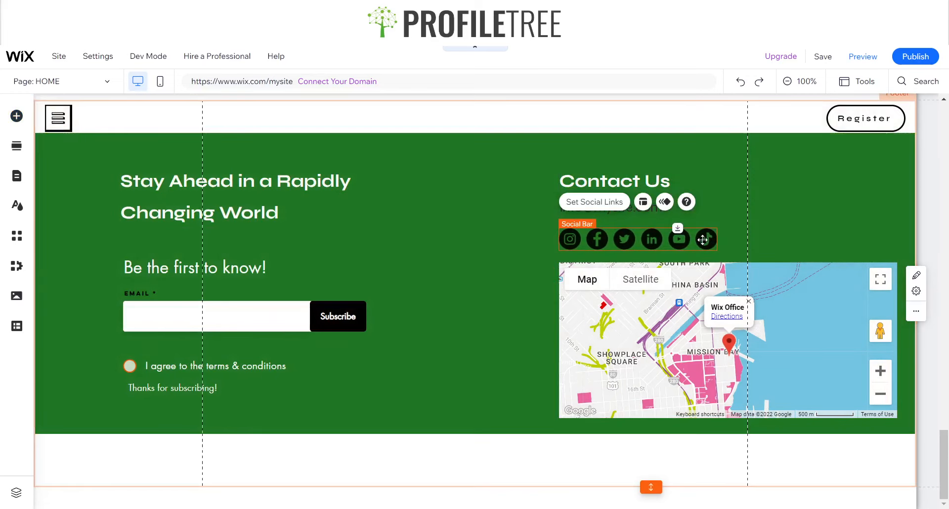
{"action": "left_click", "coordinate": [620, 203]}
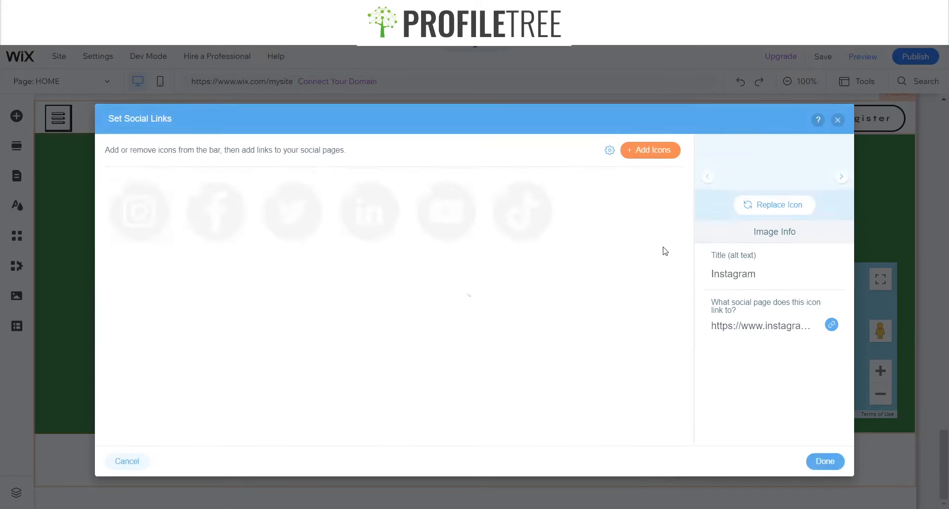
Step: Swap the Instagram icon for a light version and delete the TikTok and LinkedIn icons
{"action": "left_click", "coordinate": [783, 204]}
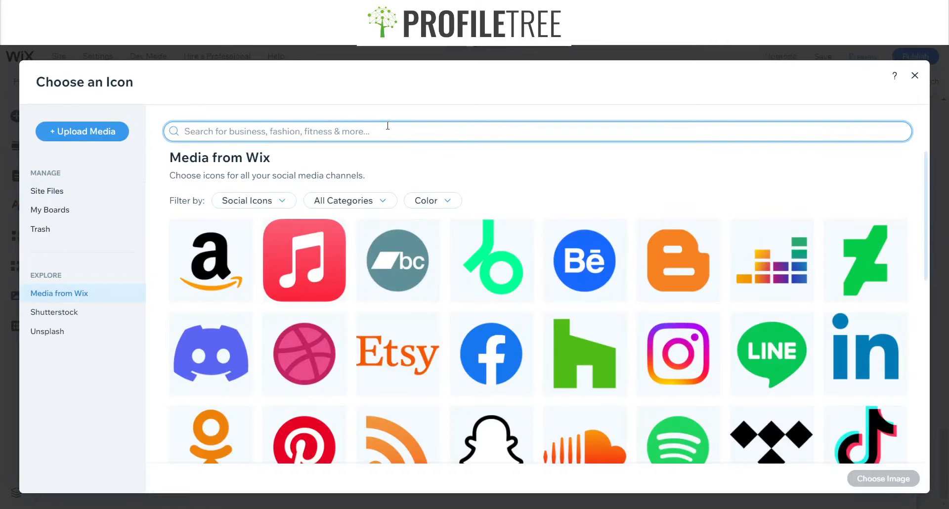
{"action": "type", "text": "Instagram"}
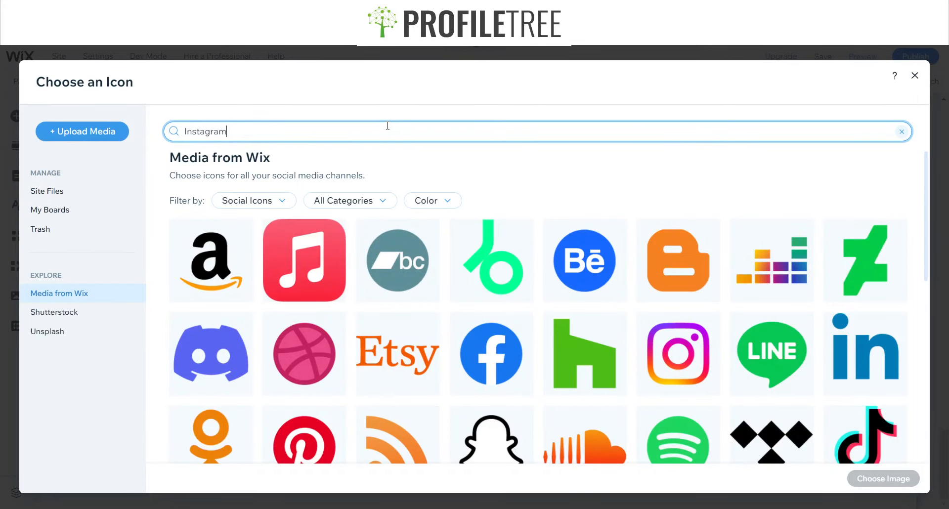
{"action": "key", "text": "Return"}
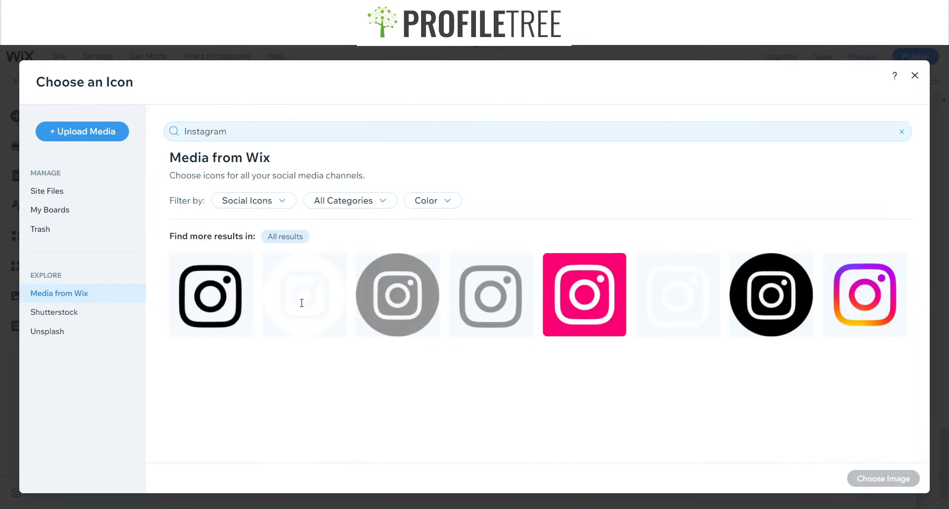
{"action": "left_click", "coordinate": [302, 309]}
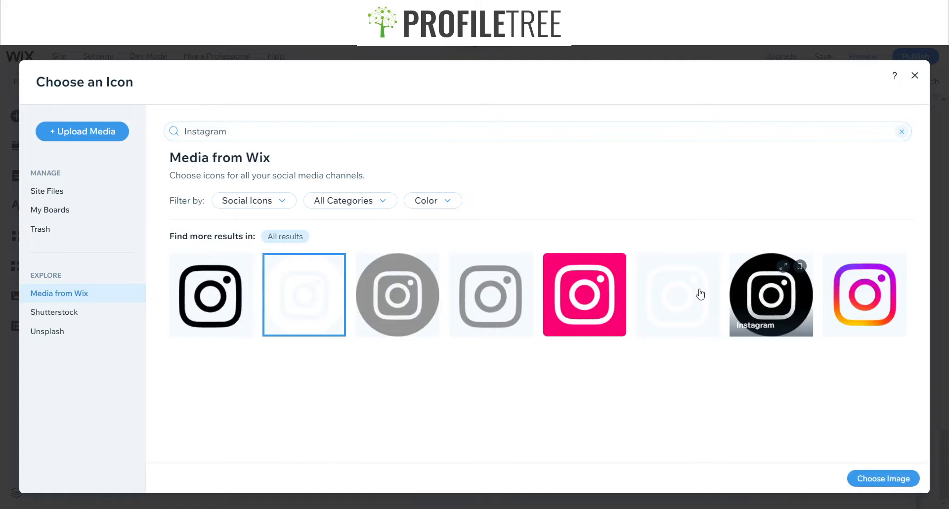
{"action": "left_click", "coordinate": [870, 478]}
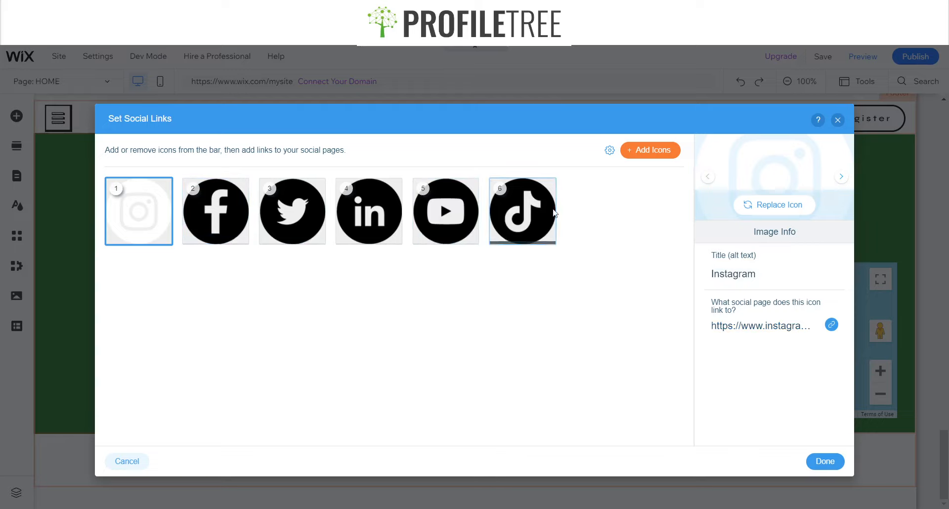
{"action": "left_click", "coordinate": [546, 236]}
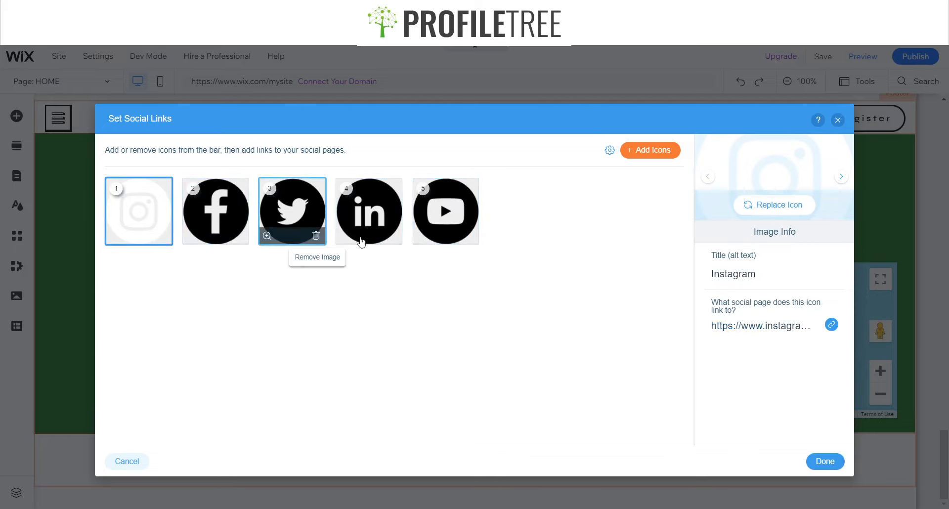
{"action": "left_click", "coordinate": [393, 237]}
Step: Replace the Facebook and Twitter icons with their light versions
{"action": "left_click", "coordinate": [237, 220]}
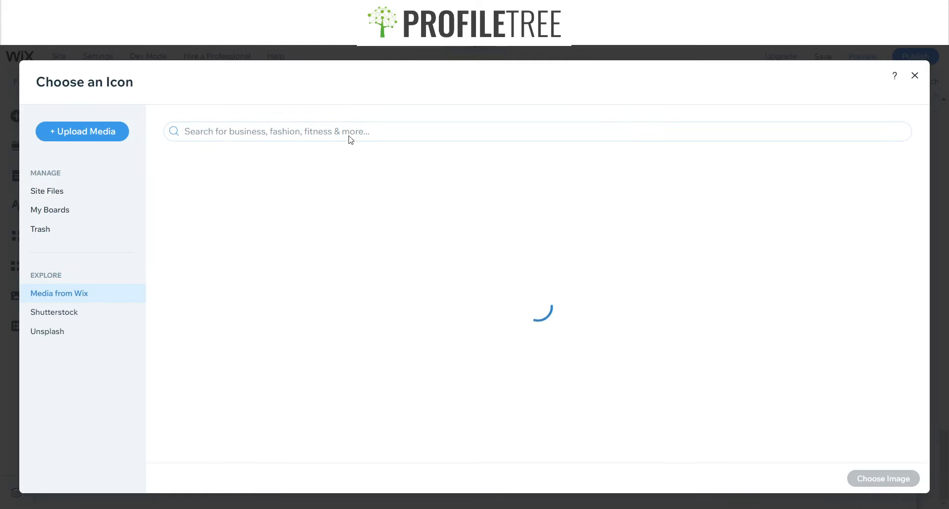
{"action": "left_click", "coordinate": [350, 135]}
{"action": "type", "text": "Facebook"}
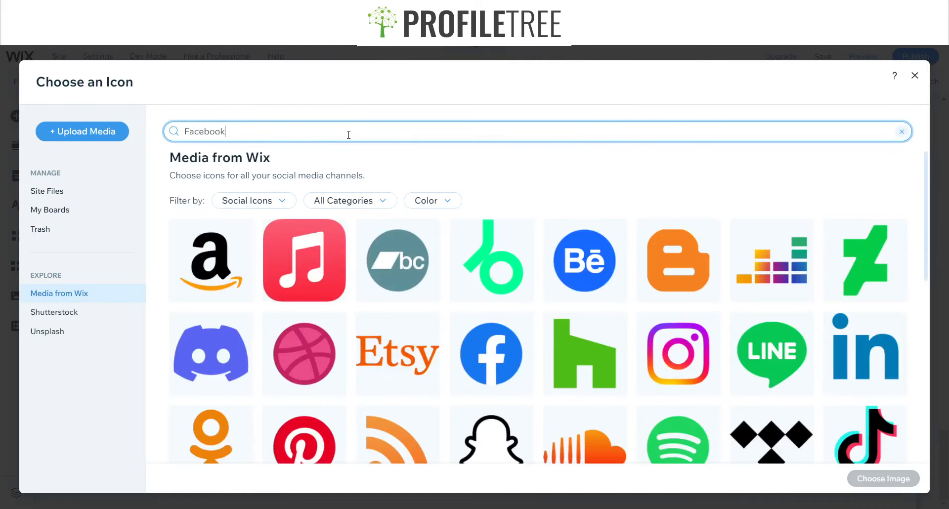
{"action": "key", "text": "Return"}
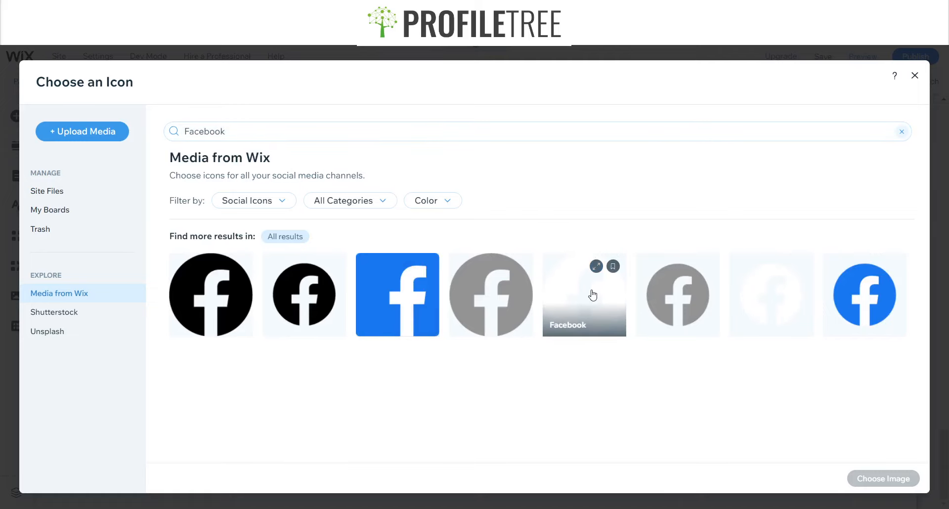
{"action": "left_click", "coordinate": [593, 295]}
{"action": "left_click", "coordinate": [885, 478]}
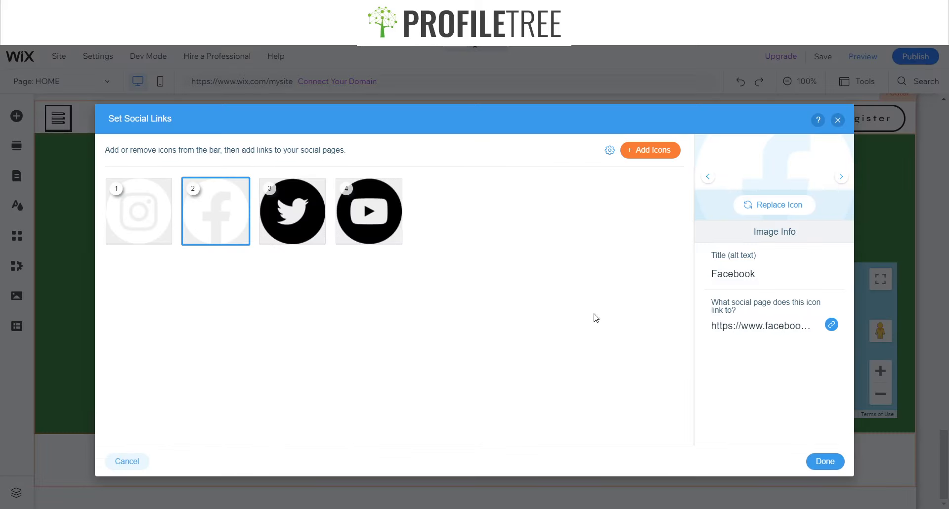
{"action": "left_click", "coordinate": [315, 230]}
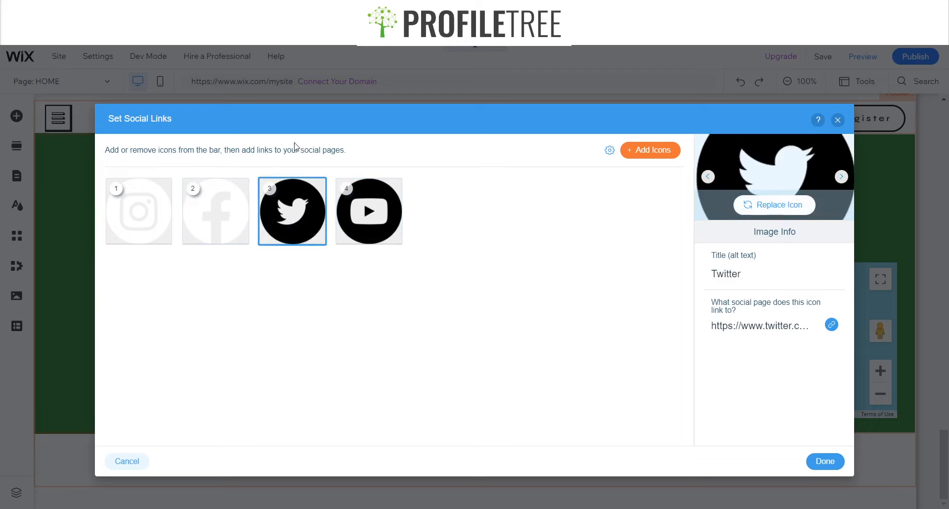
{"action": "type", "text": "Twit"}
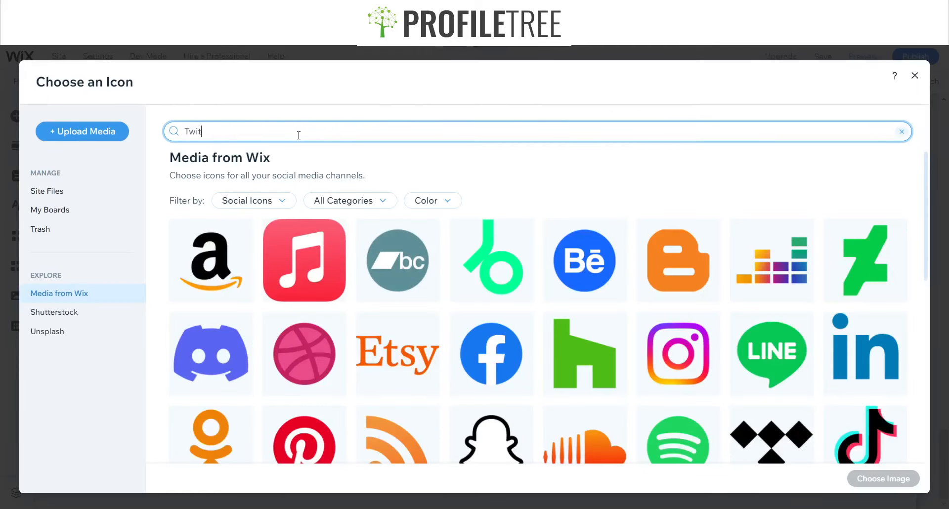
{"action": "type", "text": "ter"}
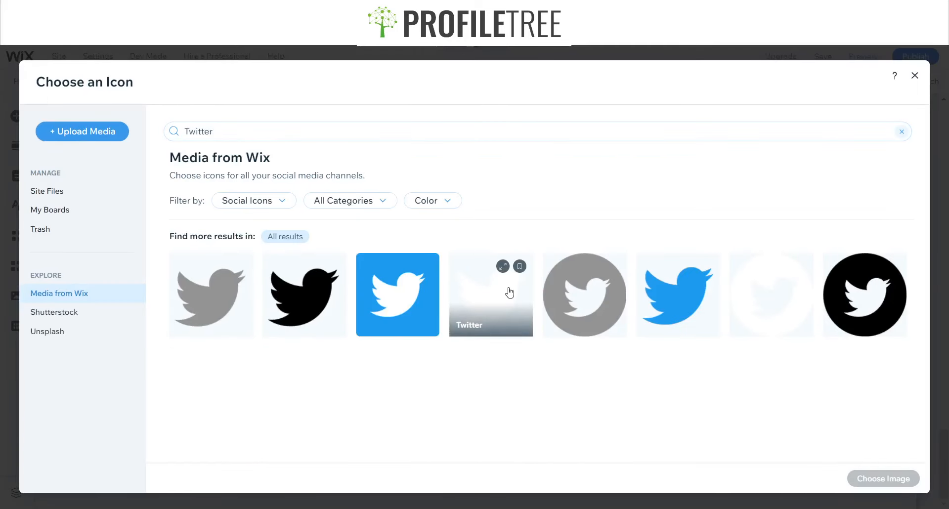
{"action": "left_click", "coordinate": [509, 290]}
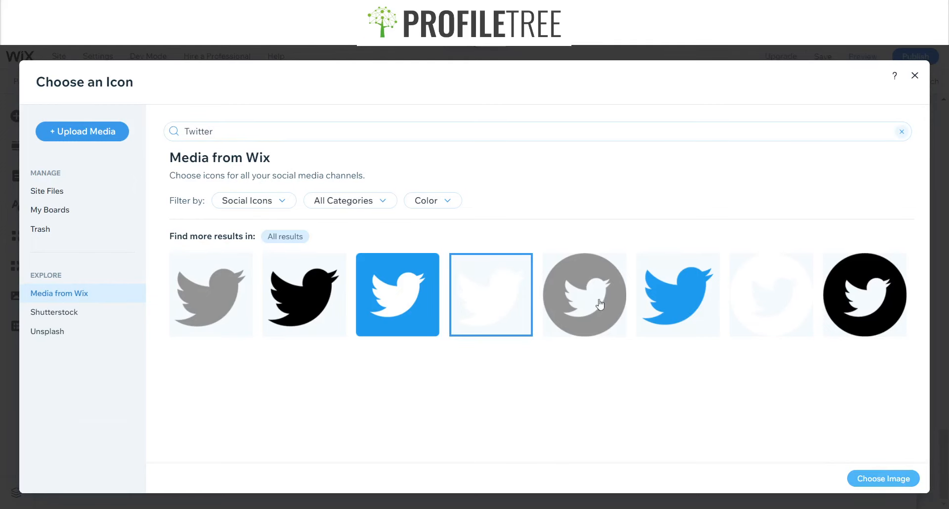
{"action": "left_click", "coordinate": [879, 477]}
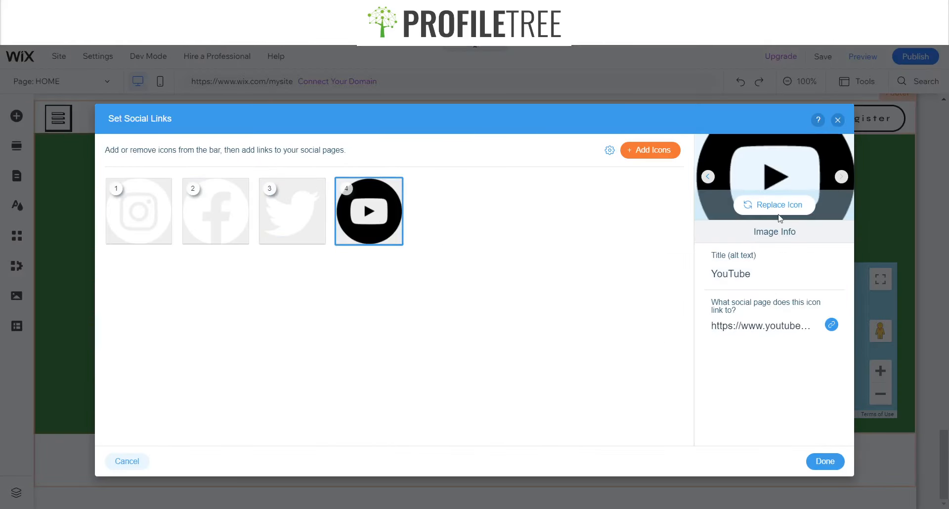
Step: Replace the YouTube icon with a light version and check Instagram's link settings unchanged
{"action": "double_click", "coordinate": [268, 195]}
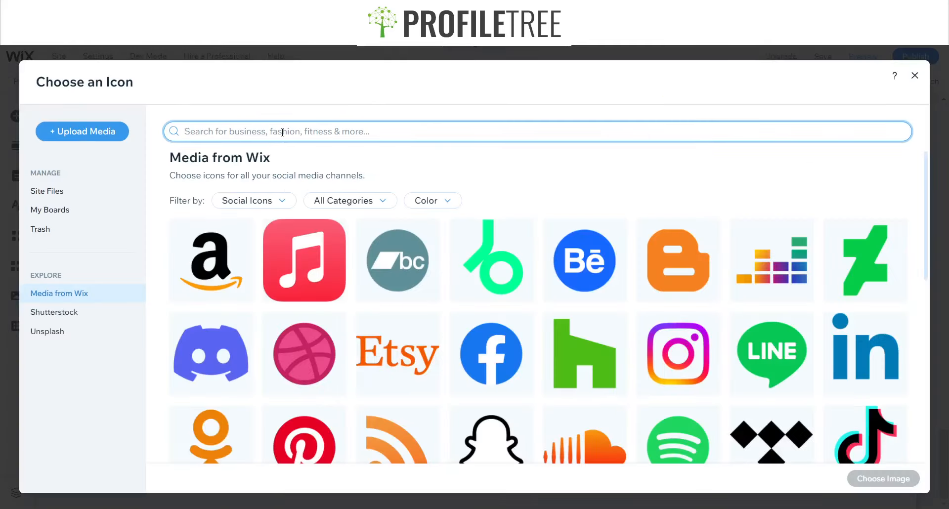
{"action": "type", "text": "YouTube"}
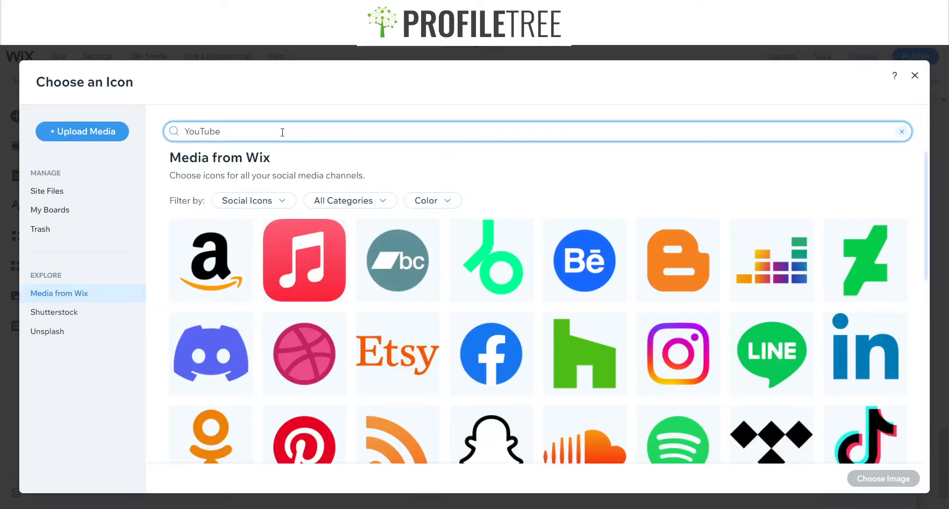
{"action": "key", "text": "Return"}
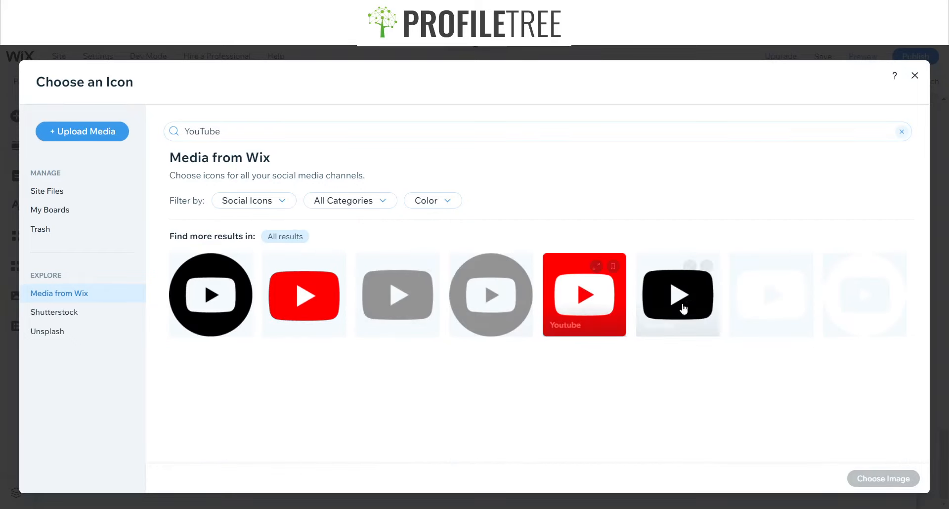
{"action": "double_click", "coordinate": [864, 308]}
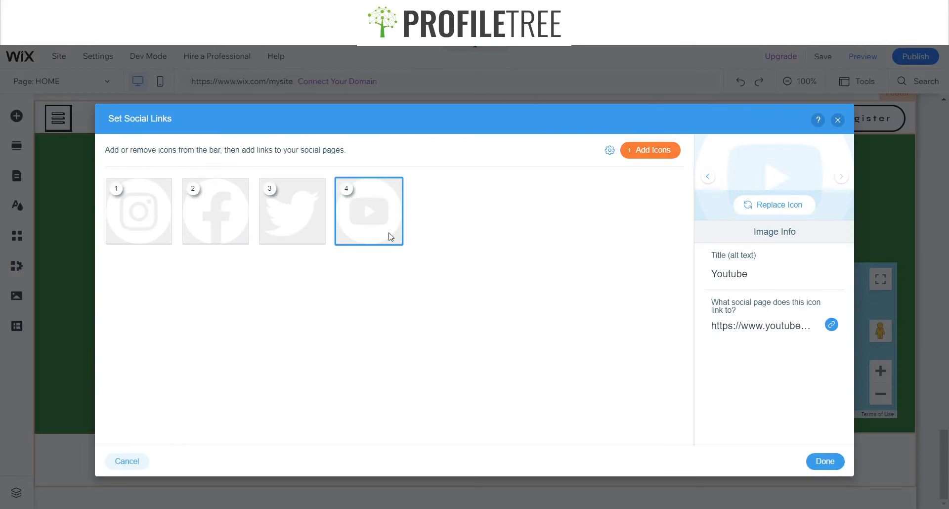
{"action": "left_click", "coordinate": [132, 210]}
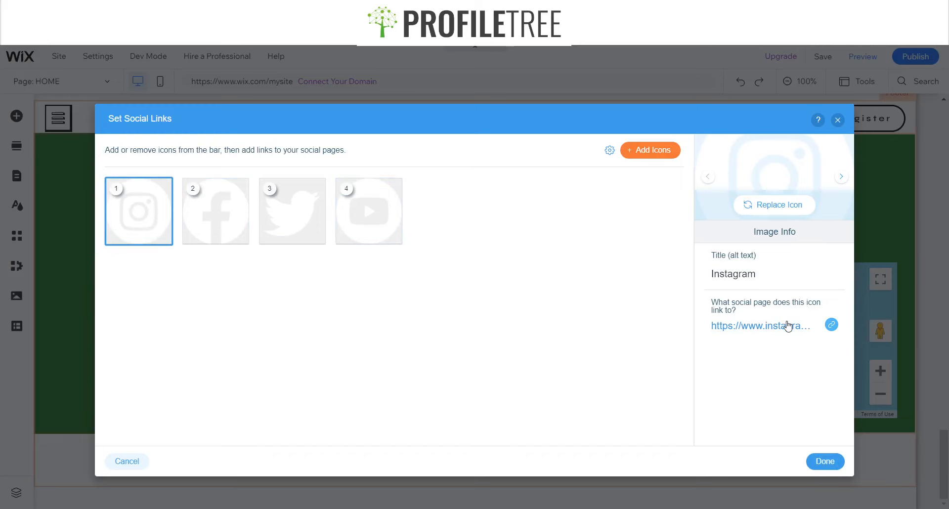
{"action": "left_click", "coordinate": [789, 326]}
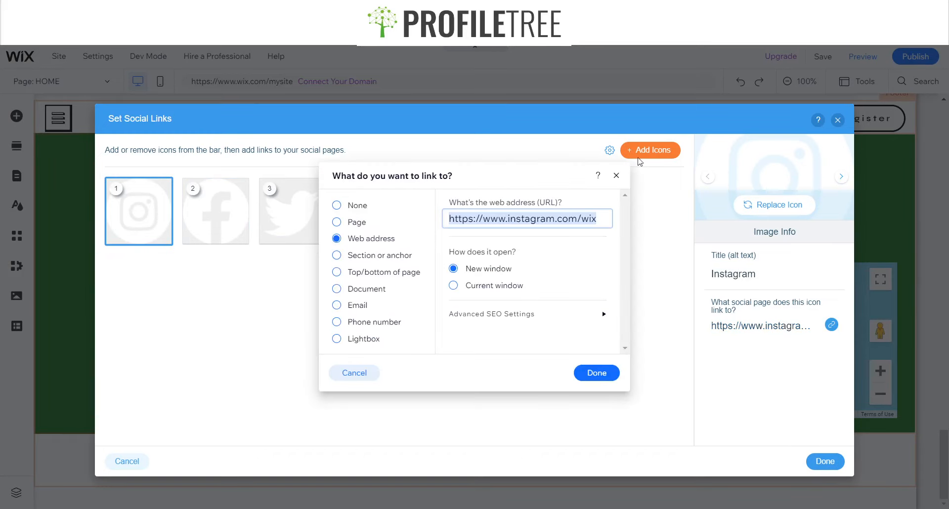
{"action": "left_click", "coordinate": [616, 175]}
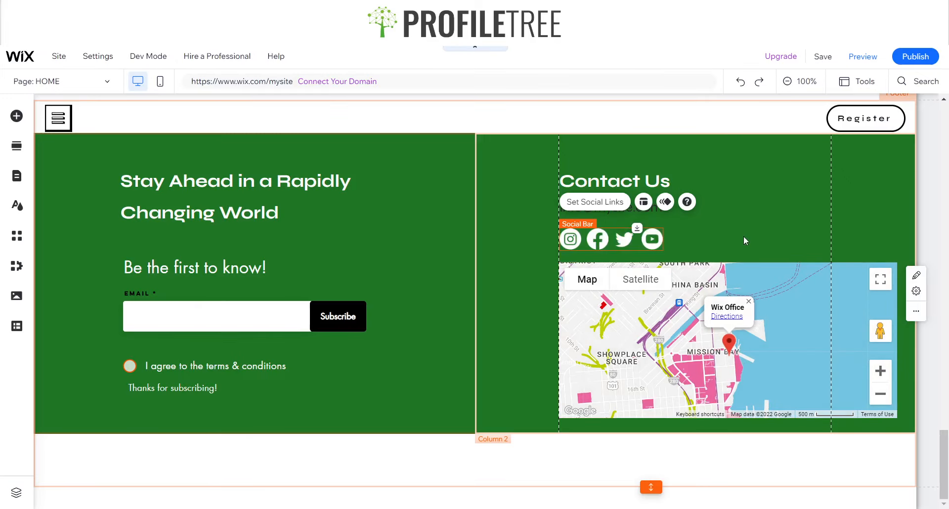
Step: Set the social bar's icon size to 25 px in its Layout panel
{"action": "left_click", "coordinate": [651, 204]}
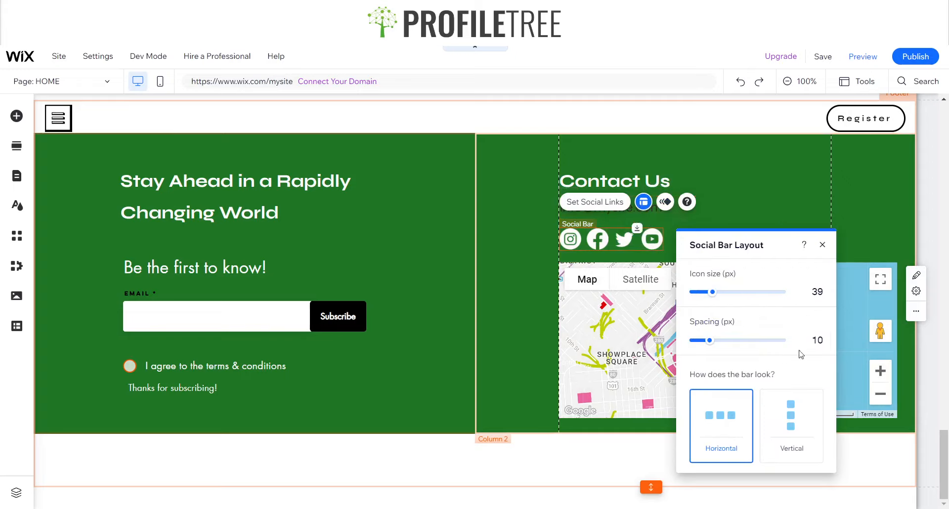
{"action": "left_click", "coordinate": [803, 297]}
{"action": "type", "text": "20"}
{"action": "key", "text": "Return"}
{"action": "left_click", "coordinate": [806, 292]}
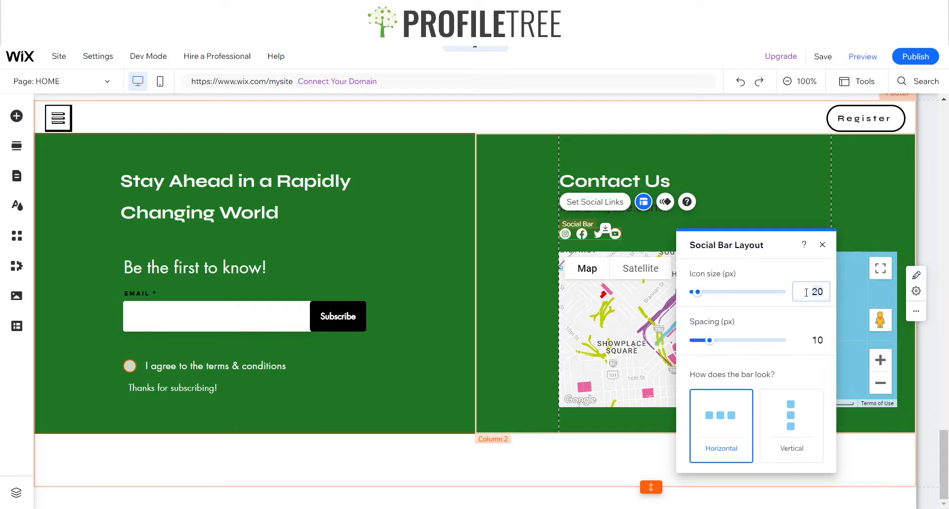
{"action": "type", "text": "25"}
{"action": "key", "text": "Return"}
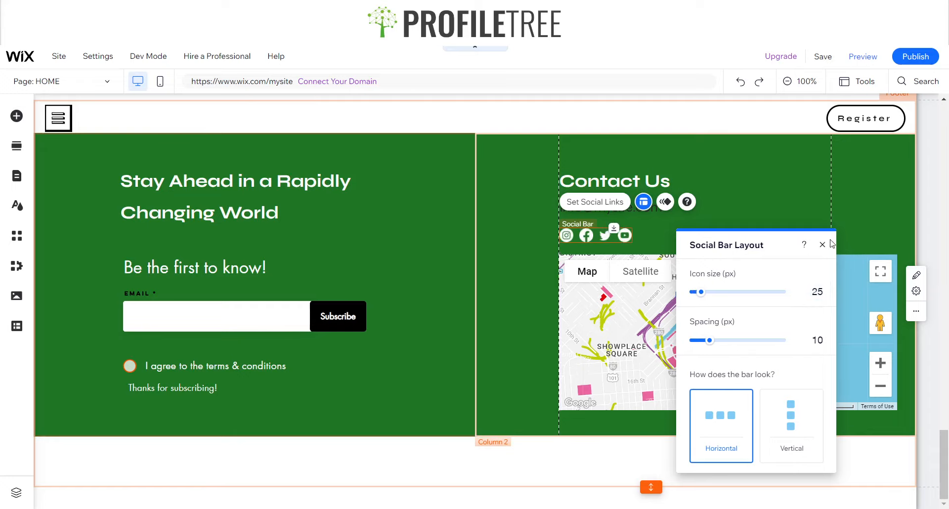
{"action": "left_click", "coordinate": [823, 245]}
{"action": "left_click", "coordinate": [663, 212]}
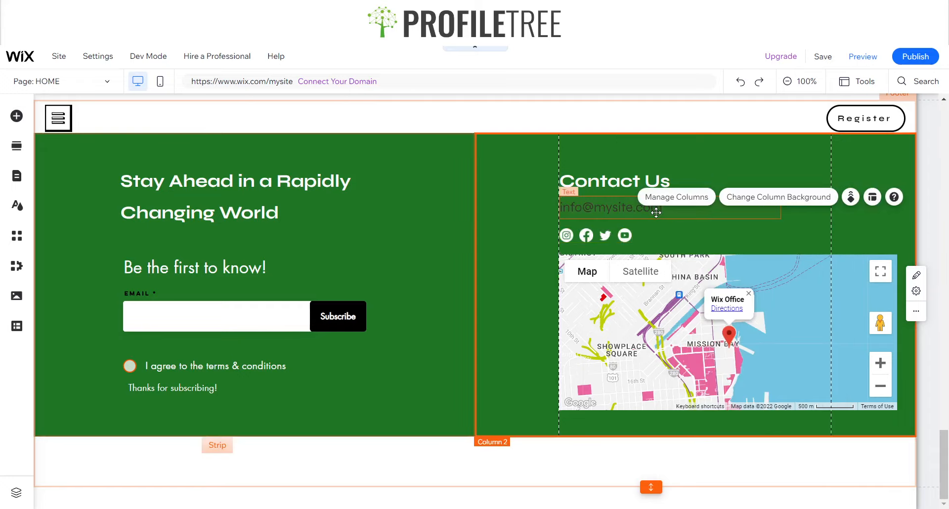
Step: Color the footer's contact e-mail line white using the white theme swatch
{"action": "left_click", "coordinate": [658, 214]}
{"action": "left_click_drag", "start_coordinate": [657, 215], "coordinate": [655, 220]}
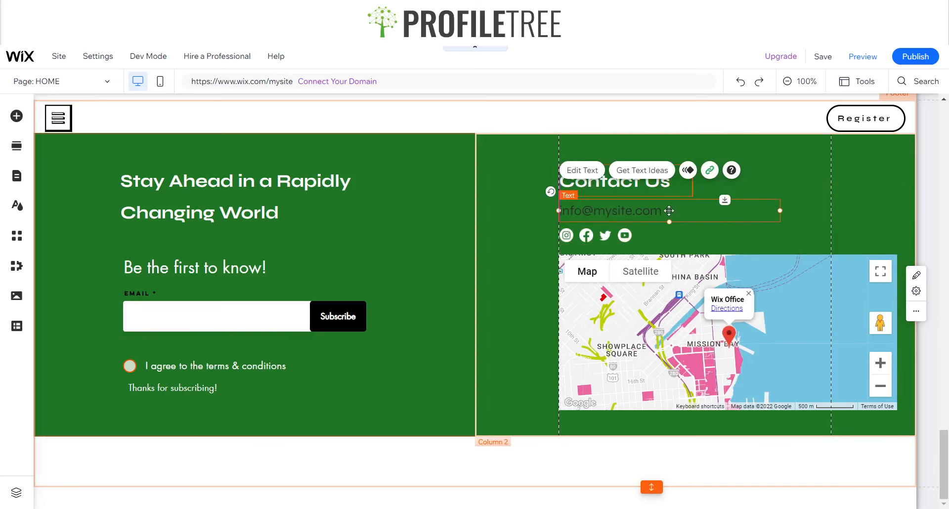
{"action": "left_click", "coordinate": [582, 173]}
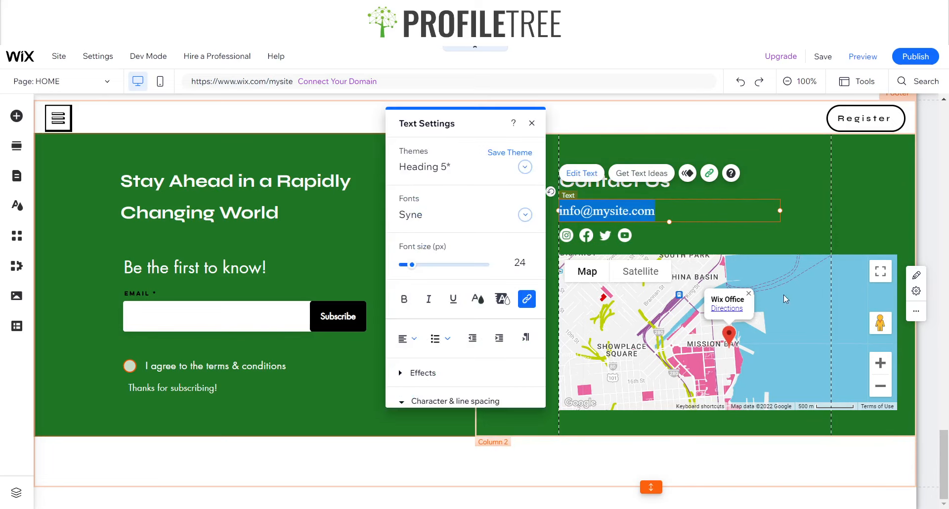
{"action": "left_click", "coordinate": [479, 300]}
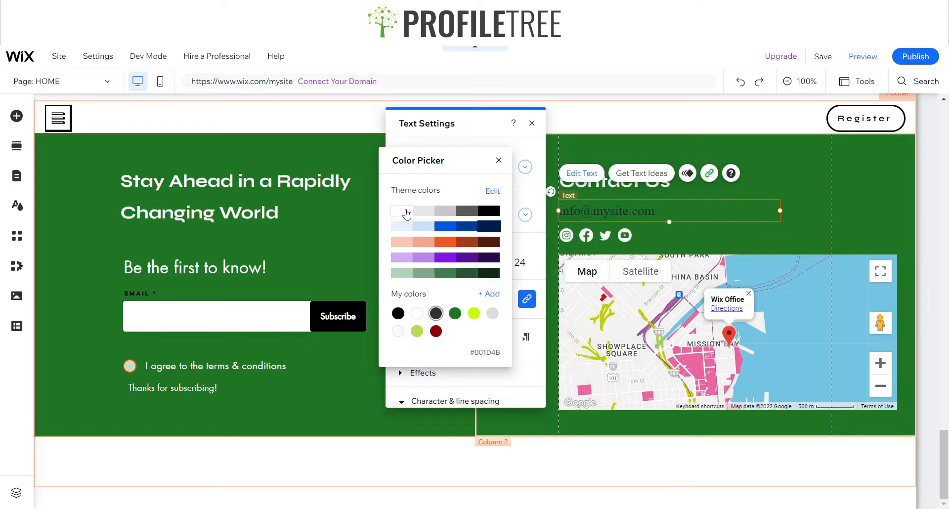
{"action": "left_click", "coordinate": [402, 211]}
{"action": "left_click", "coordinate": [499, 160]}
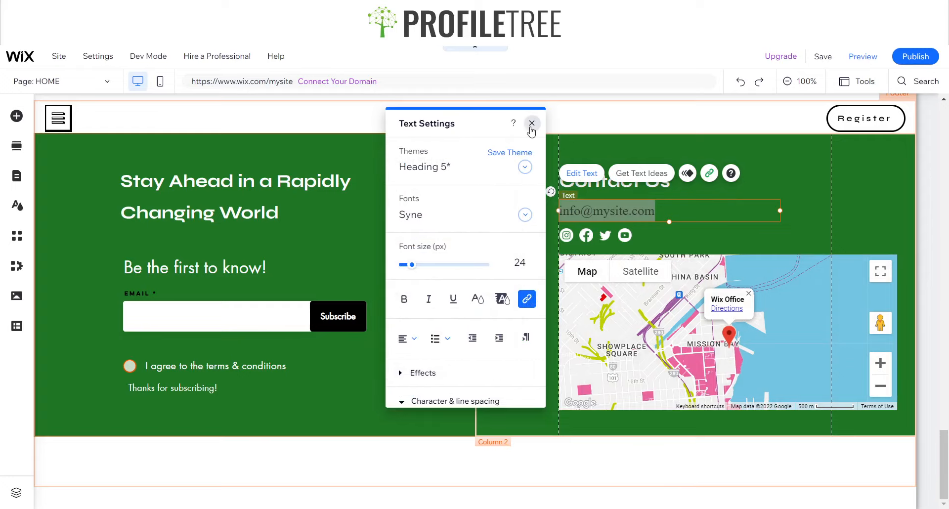
{"action": "left_click", "coordinate": [532, 123]}
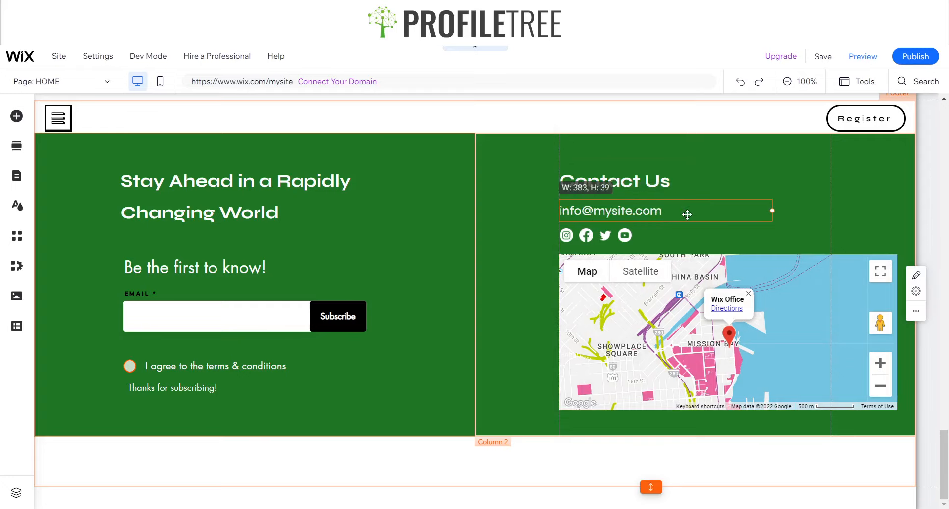
{"action": "left_click", "coordinate": [735, 206]}
Step: Scroll back up through the page preview and return to the editor
{"action": "scroll", "coordinate": [736, 207], "scroll_direction": "up", "scroll_amount": 10}
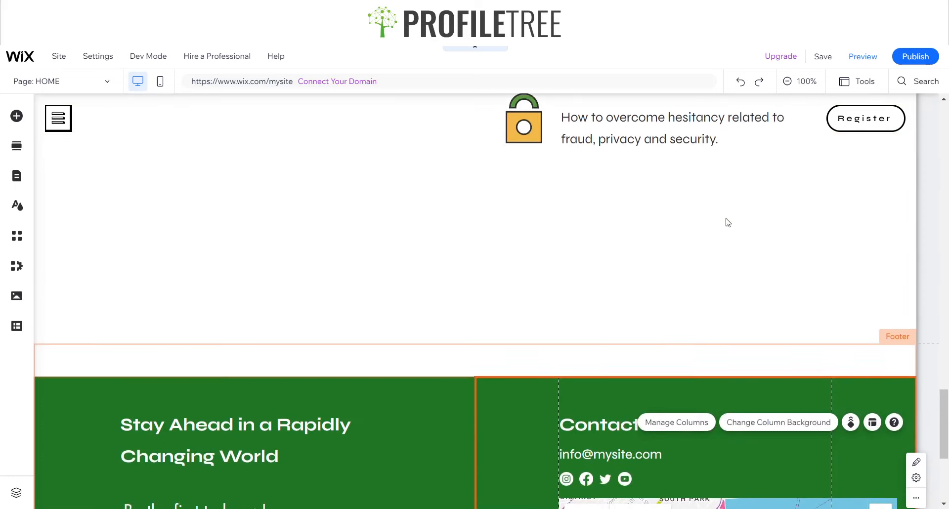
{"action": "scroll", "coordinate": [561, 250], "scroll_direction": "up", "scroll_amount": 4}
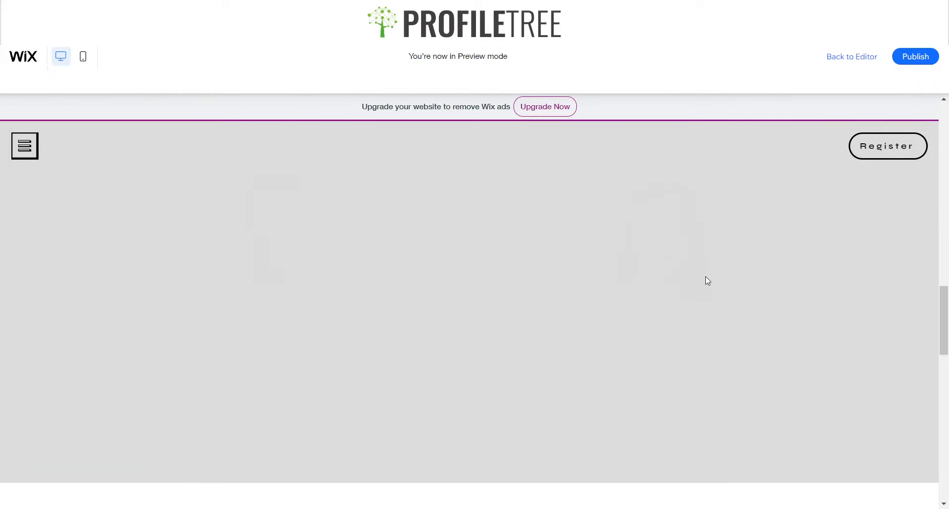
{"action": "scroll", "coordinate": [705, 278], "scroll_direction": "up", "scroll_amount": 20}
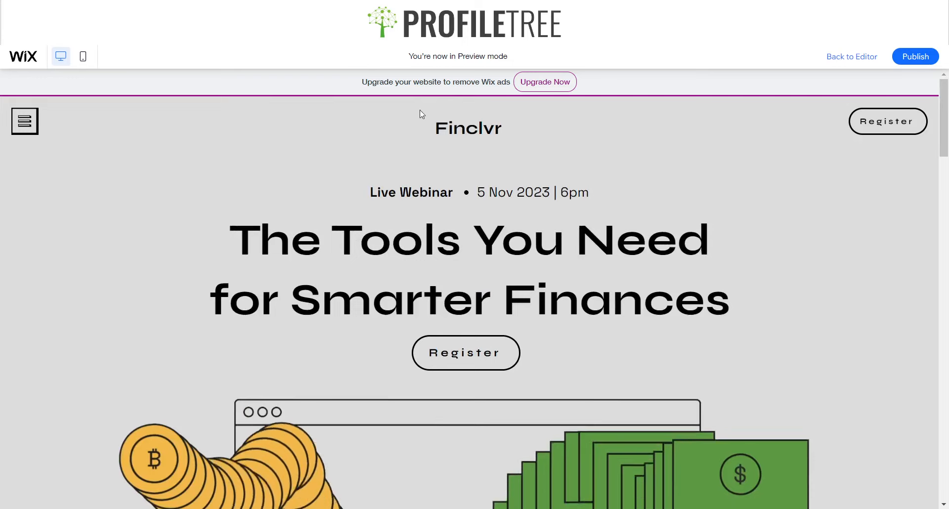
{"action": "left_click", "coordinate": [852, 57]}
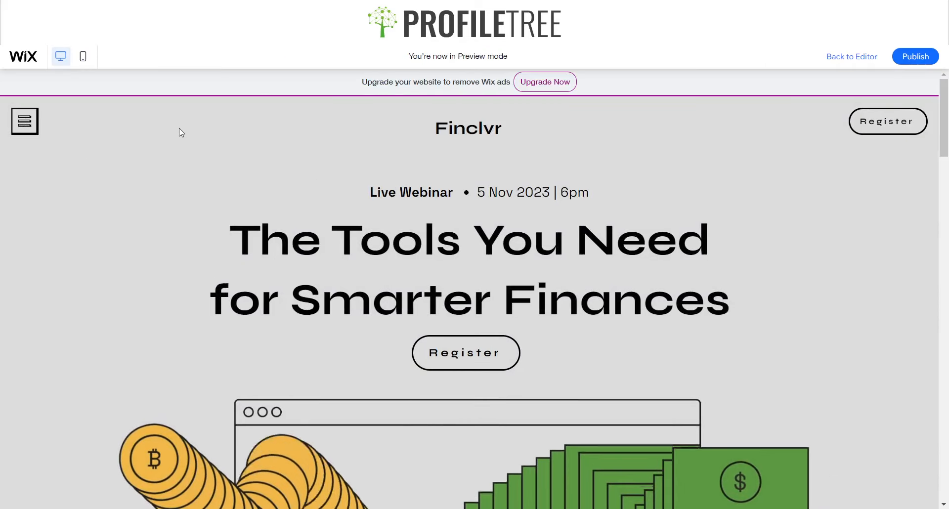
Step: Scroll through the reloaded HOME page, clearing an accidental headline text selection
{"action": "scroll", "coordinate": [777, 158], "scroll_direction": "down", "scroll_amount": 3}
{"action": "scroll", "coordinate": [777, 158], "scroll_direction": "up", "scroll_amount": 3}
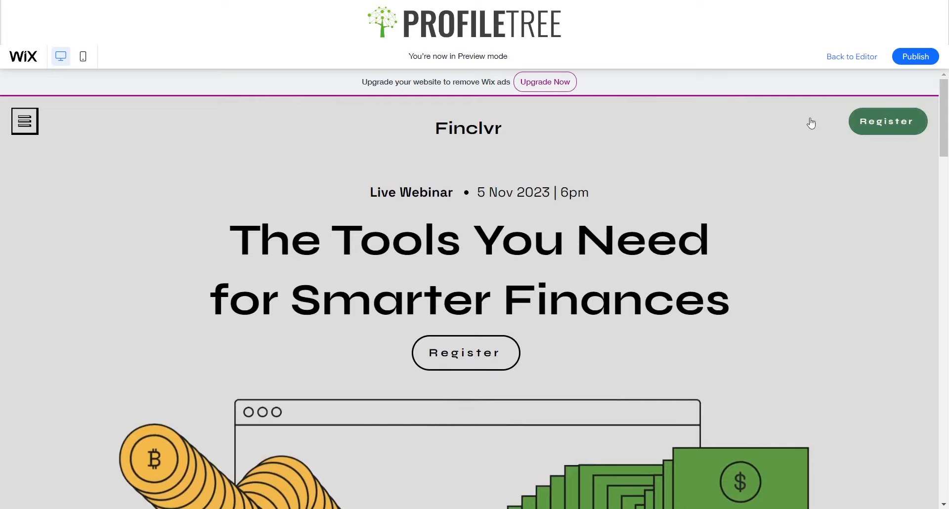
{"action": "scroll", "coordinate": [432, 160], "scroll_direction": "down", "scroll_amount": 3}
{"action": "scroll", "coordinate": [435, 161], "scroll_direction": "up", "scroll_amount": 3}
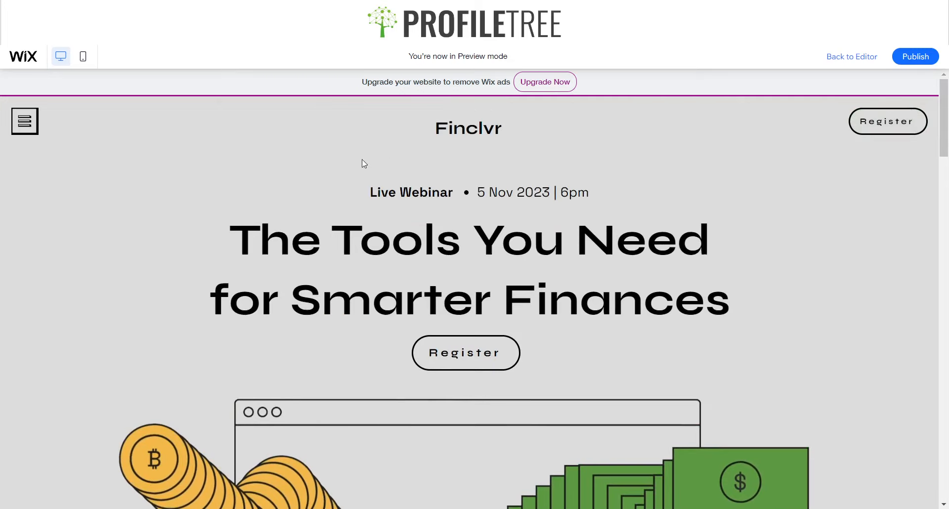
{"action": "left_click_drag", "start_coordinate": [379, 219], "coordinate": [761, 318]}
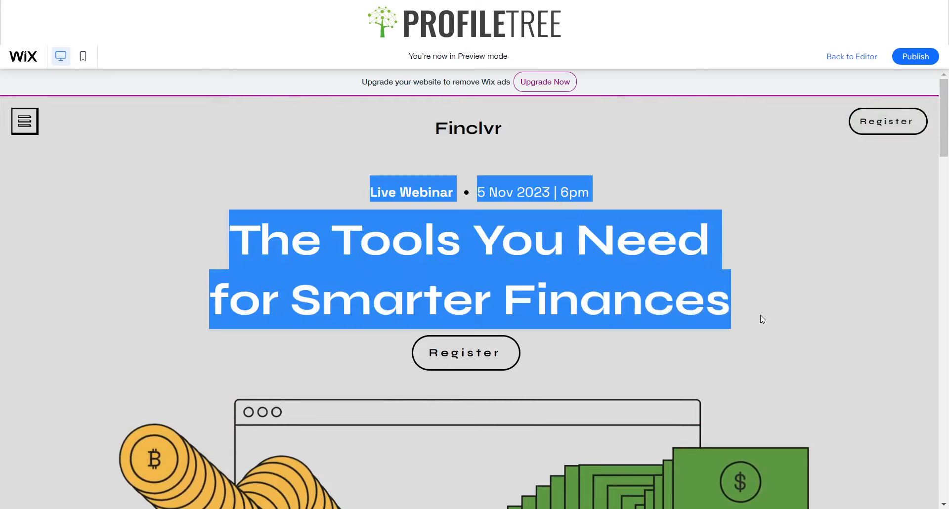
{"action": "left_click", "coordinate": [761, 318]}
{"action": "scroll", "coordinate": [385, 293], "scroll_direction": "down", "scroll_amount": 7}
{"action": "scroll", "coordinate": [519, 198], "scroll_direction": "up", "scroll_amount": 5}
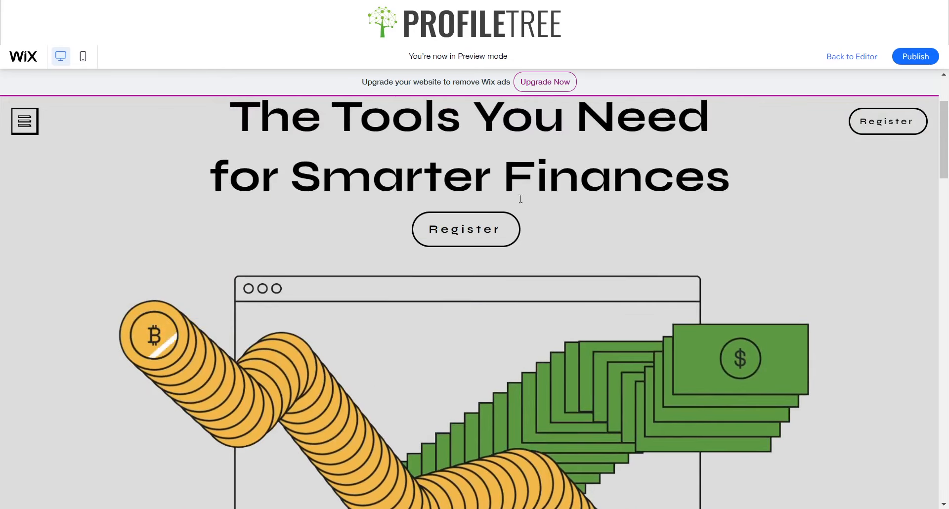
{"action": "scroll", "coordinate": [549, 288], "scroll_direction": "down", "scroll_amount": 10}
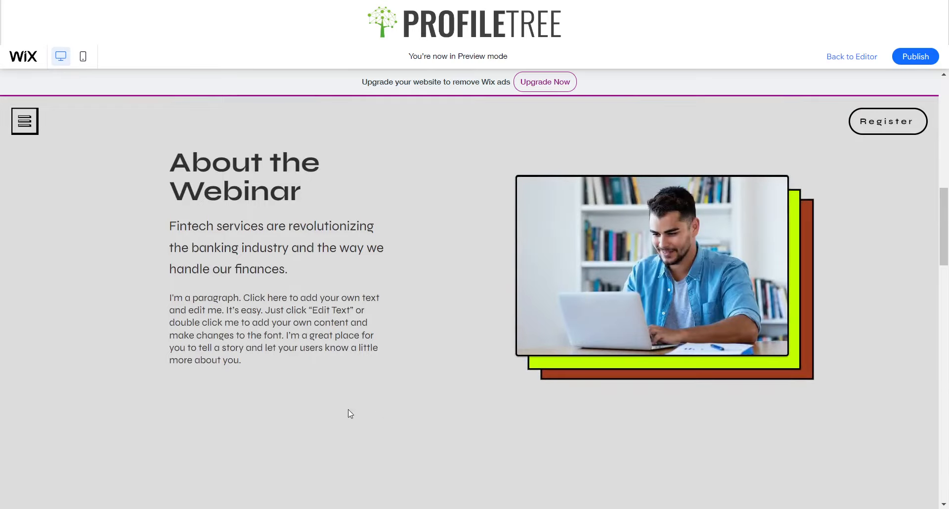
{"action": "scroll", "coordinate": [207, 300], "scroll_direction": "down", "scroll_amount": 8}
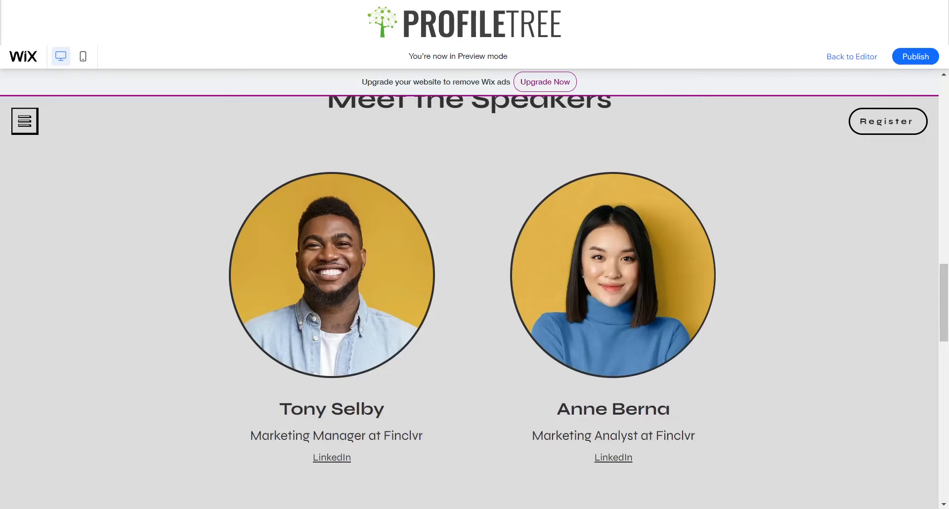
{"action": "scroll", "coordinate": [434, 224], "scroll_direction": "up", "scroll_amount": 7}
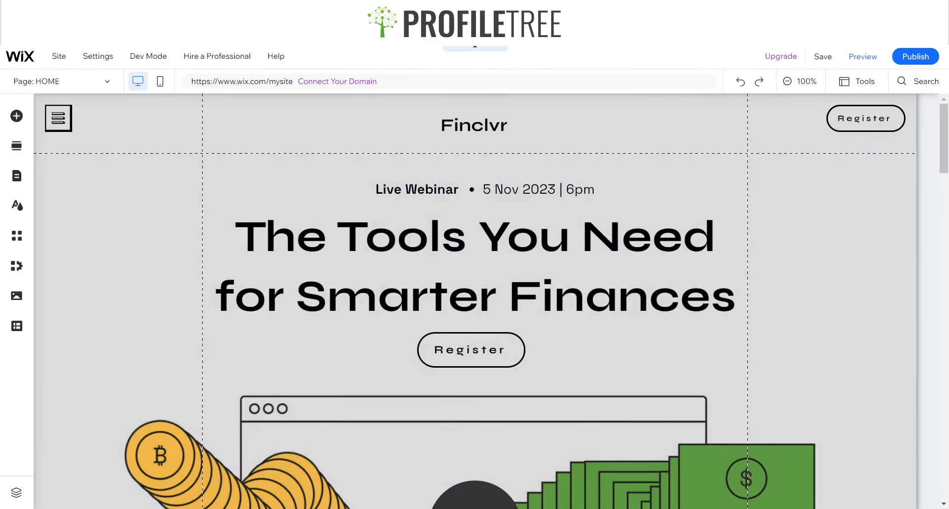
{"action": "left_click", "coordinate": [863, 57]}
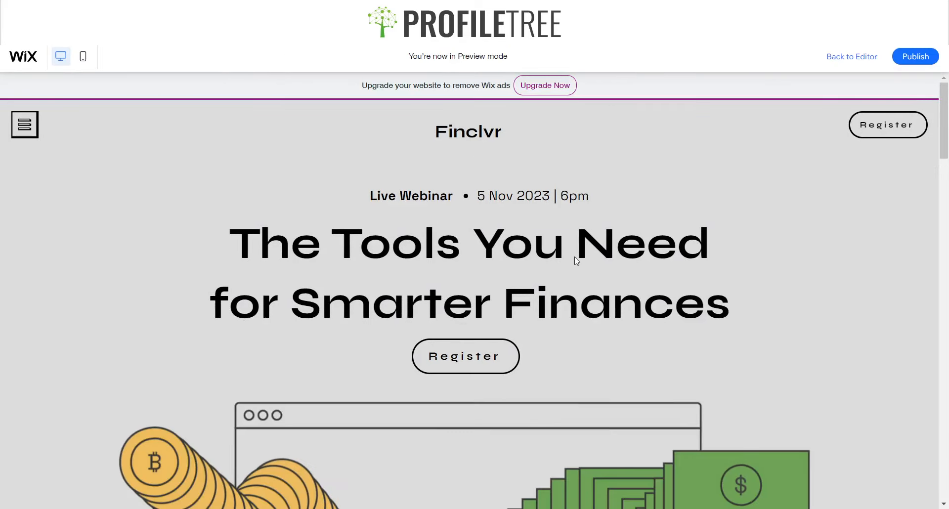
{"action": "scroll", "coordinate": [600, 266], "scroll_direction": "down", "scroll_amount": 15}
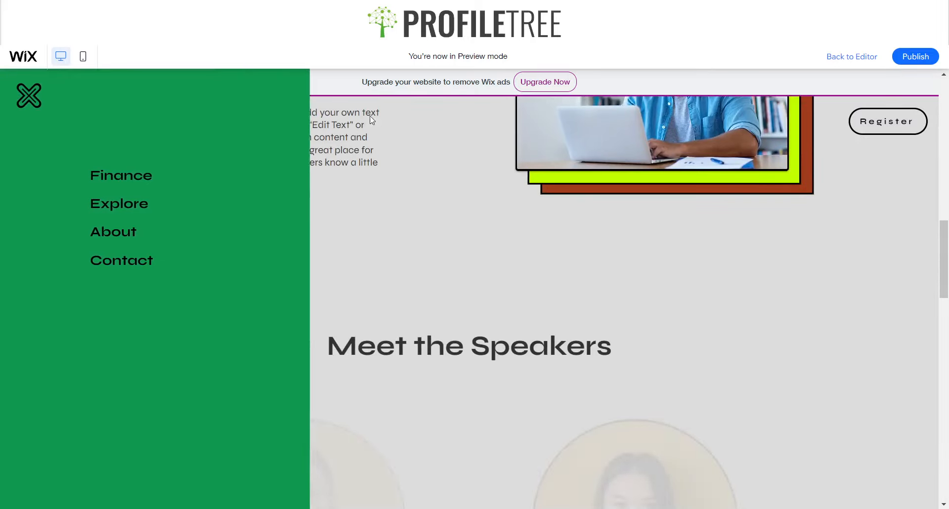
{"action": "left_click", "coordinate": [25, 95]}
{"action": "scroll", "coordinate": [409, 223], "scroll_direction": "down", "scroll_amount": 15}
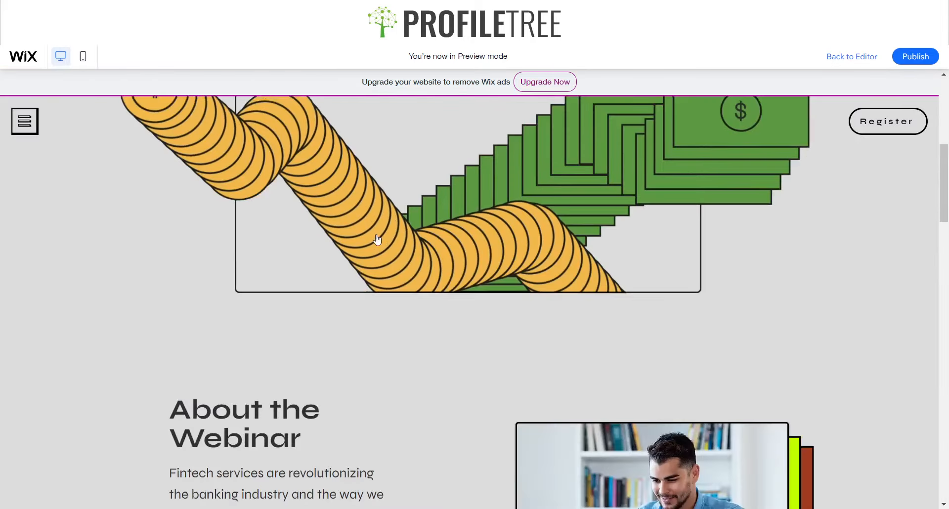
{"action": "scroll", "coordinate": [502, 270], "scroll_direction": "down", "scroll_amount": 12}
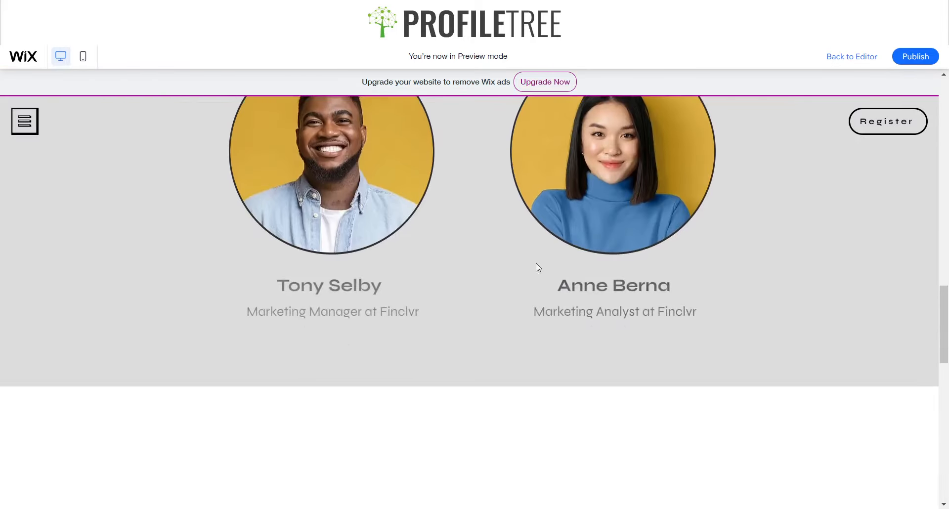
{"action": "scroll", "coordinate": [464, 276], "scroll_direction": "down", "scroll_amount": 10}
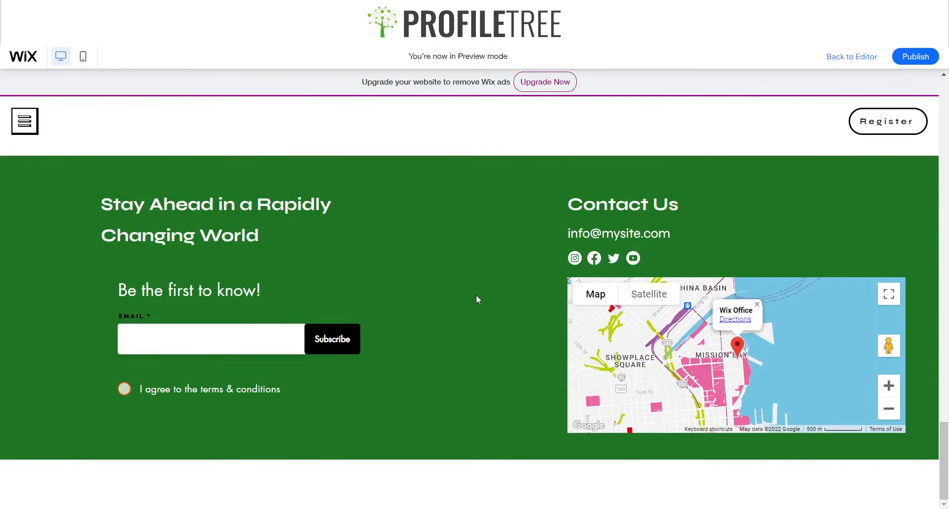
{"action": "scroll", "coordinate": [780, 176], "scroll_direction": "up", "scroll_amount": 1}
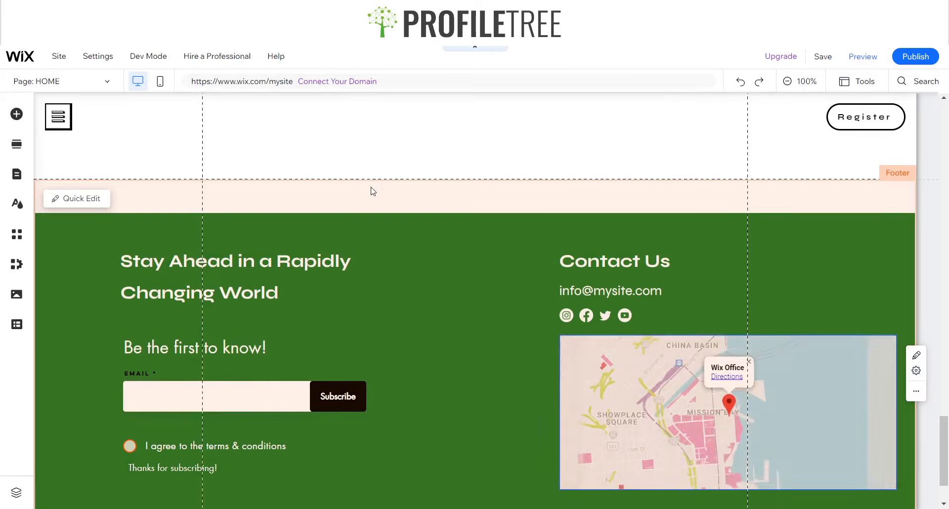
Step: Set the Menu item lightbox's Automatically display option to No and exit lightbox mode
{"action": "left_click", "coordinate": [107, 83]}
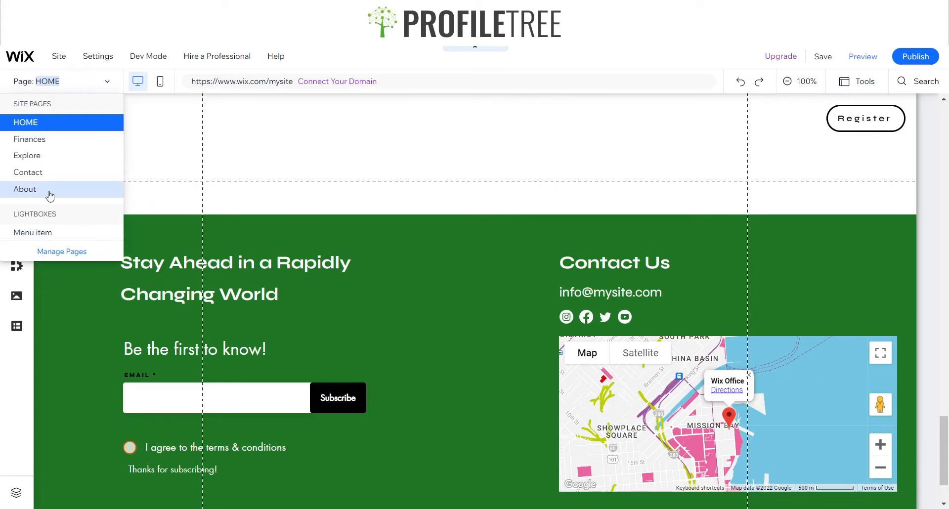
{"action": "left_click", "coordinate": [38, 236]}
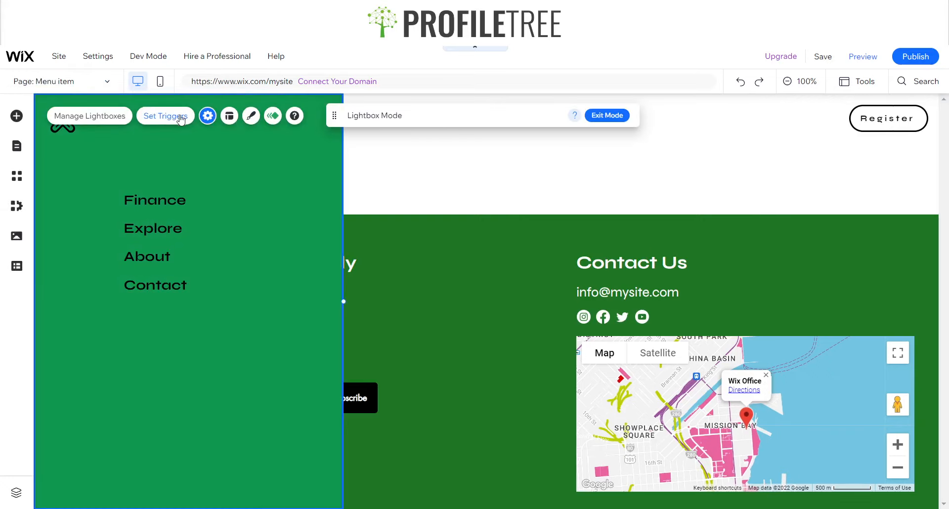
{"action": "left_click", "coordinate": [208, 116]}
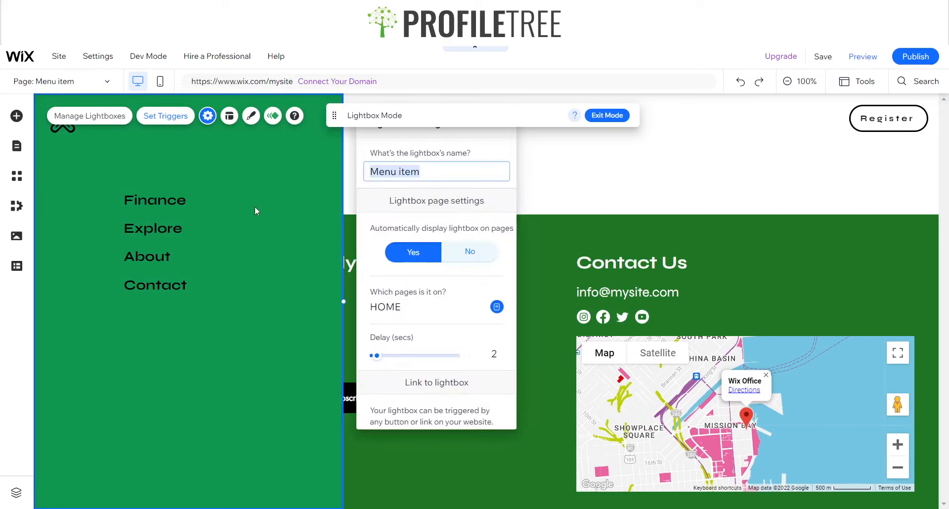
{"action": "left_click", "coordinate": [375, 232]}
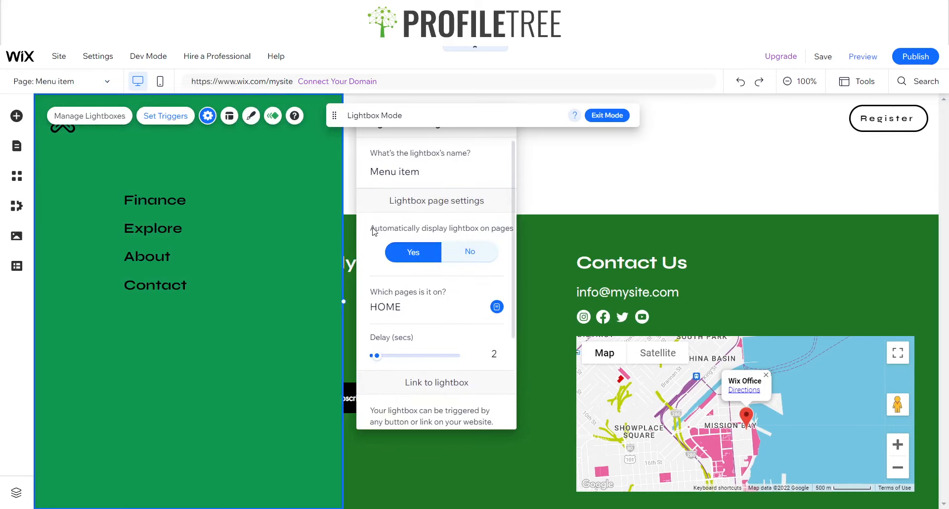
{"action": "left_click", "coordinate": [468, 253]}
{"action": "scroll", "coordinate": [447, 347], "scroll_direction": "down", "scroll_amount": 1}
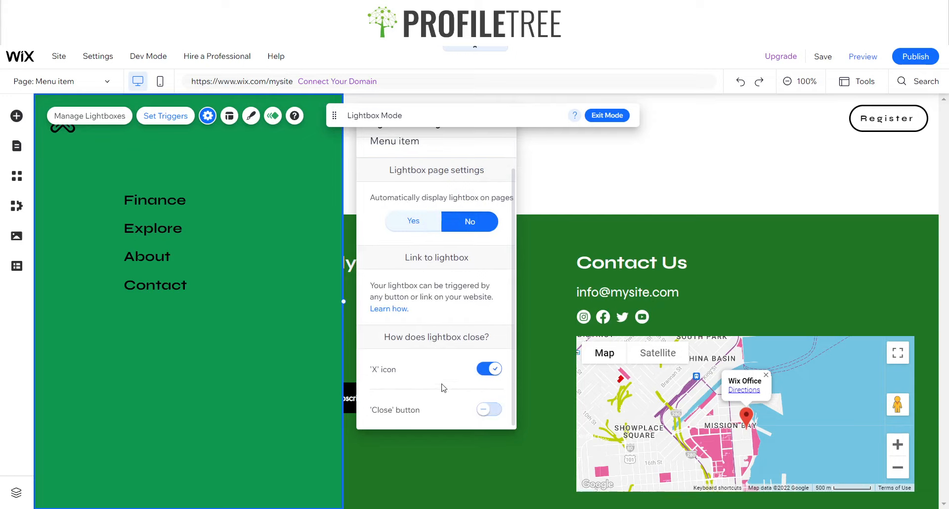
{"action": "left_click", "coordinate": [490, 410]}
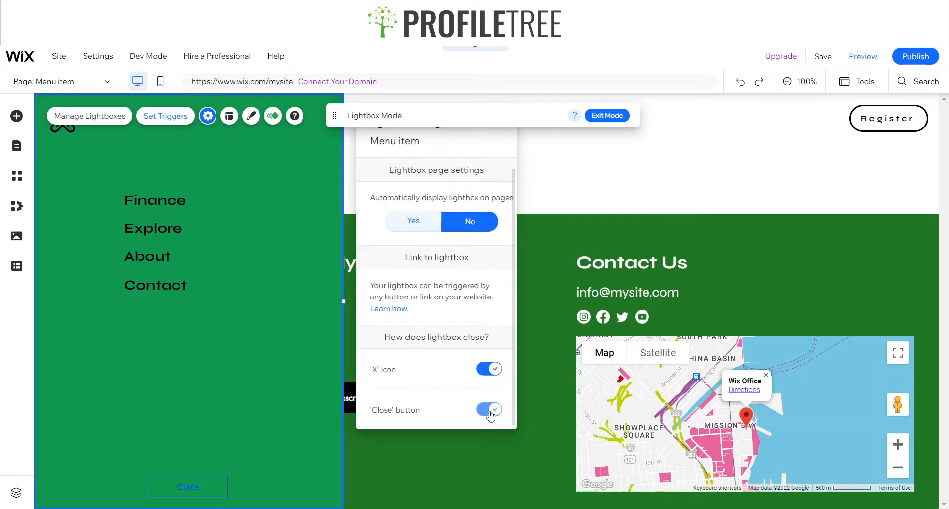
{"action": "left_click", "coordinate": [490, 410]}
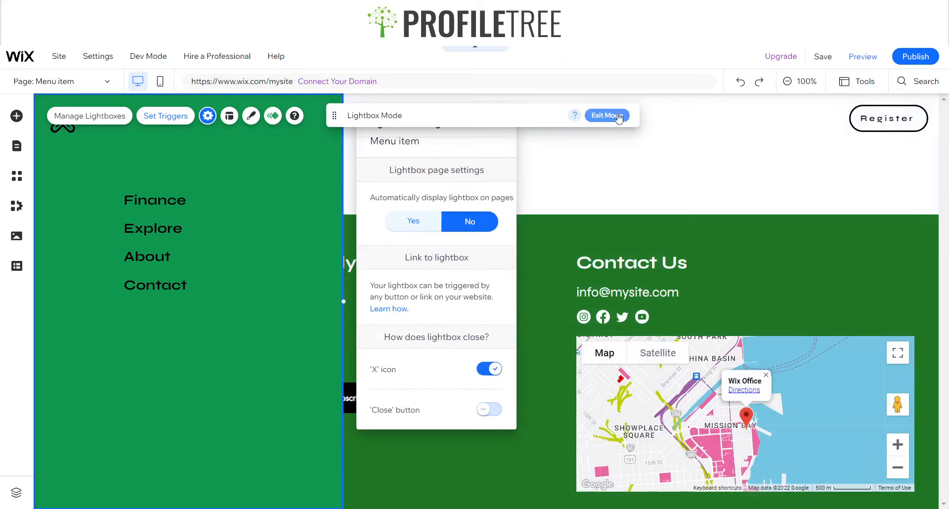
{"action": "left_click", "coordinate": [608, 115]}
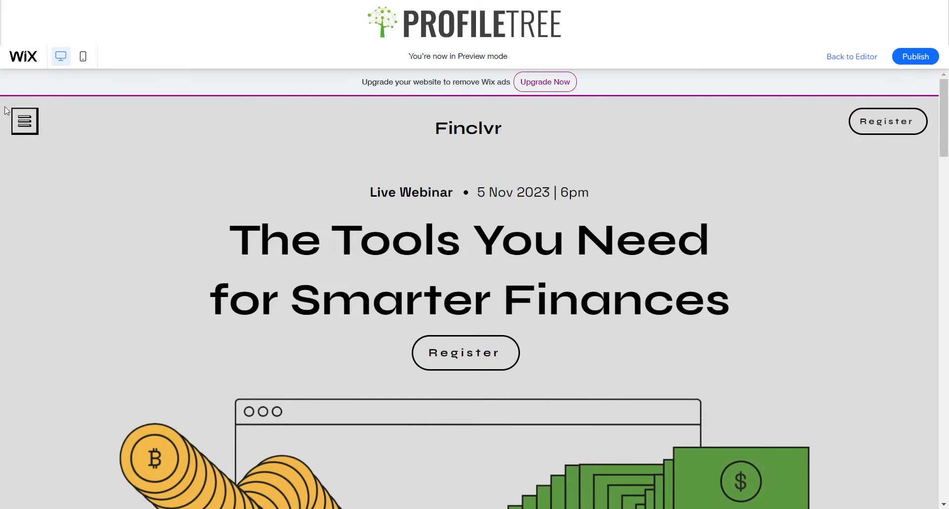
Step: In preview, open and close the hamburger side menu, then scroll the HOME page
{"action": "left_click", "coordinate": [19, 128]}
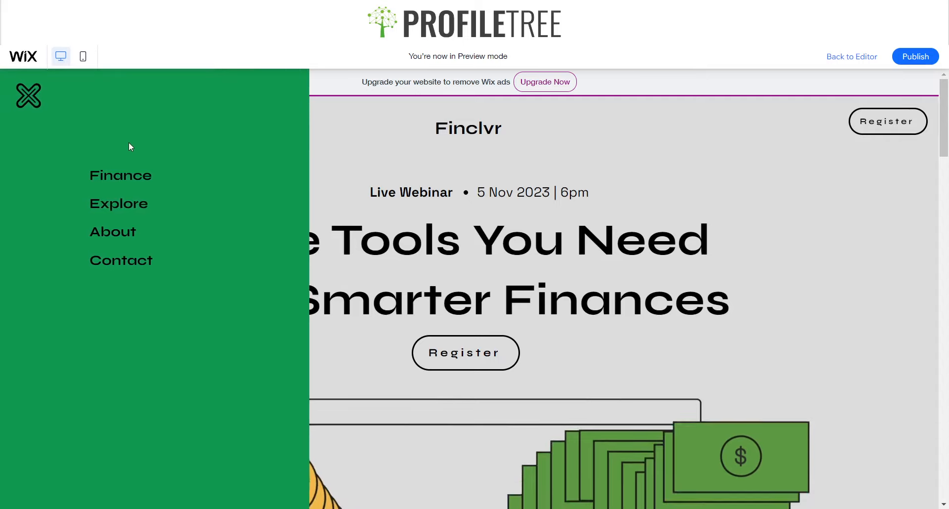
{"action": "left_click", "coordinate": [31, 96]}
{"action": "scroll", "coordinate": [252, 167], "scroll_direction": "down", "scroll_amount": 5}
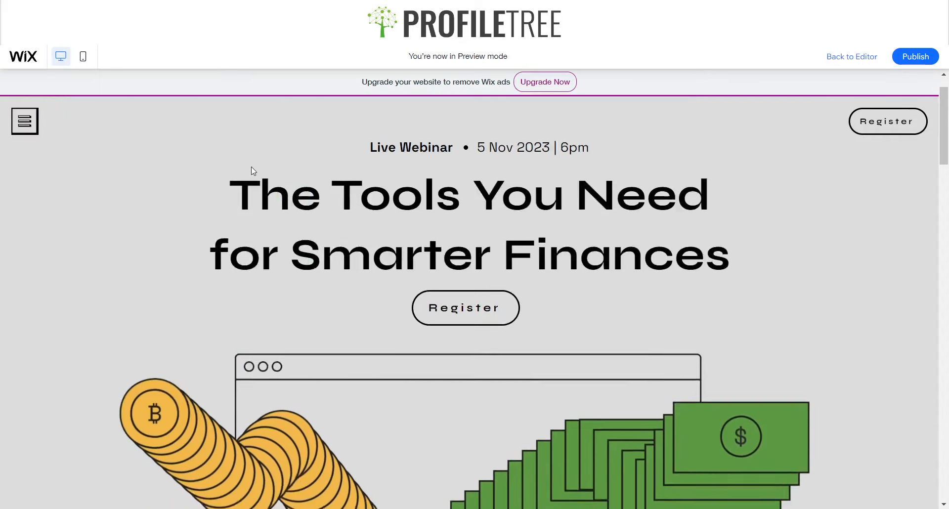
{"action": "scroll", "coordinate": [179, 166], "scroll_direction": "down", "scroll_amount": 4}
{"action": "scroll", "coordinate": [159, 156], "scroll_direction": "up", "scroll_amount": 9}
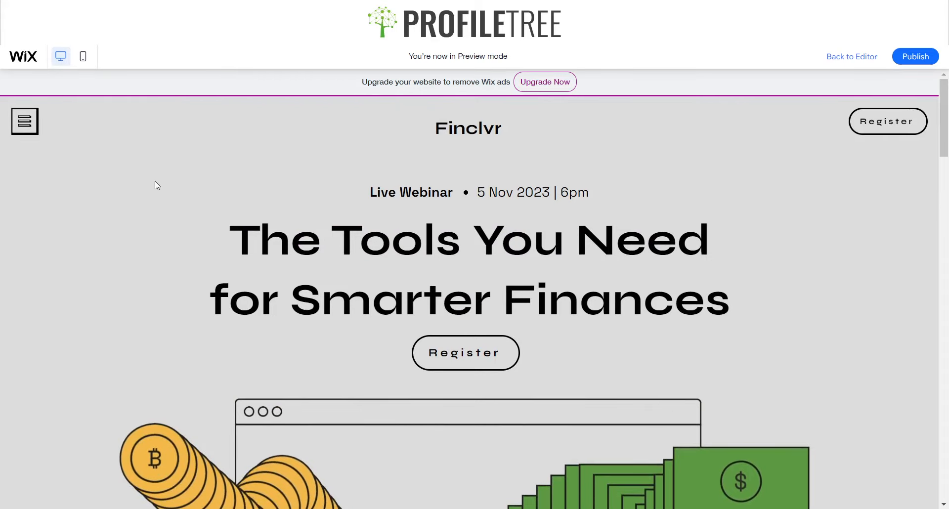
{"action": "scroll", "coordinate": [157, 185], "scroll_direction": "down", "scroll_amount": 7}
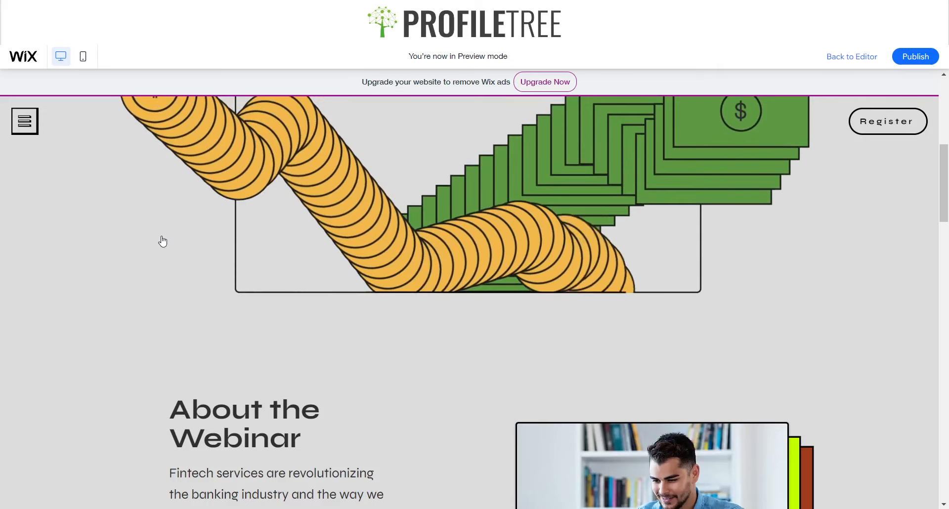
{"action": "scroll", "coordinate": [168, 241], "scroll_direction": "up", "scroll_amount": 3}
{"action": "scroll", "coordinate": [170, 242], "scroll_direction": "up", "scroll_amount": 3}
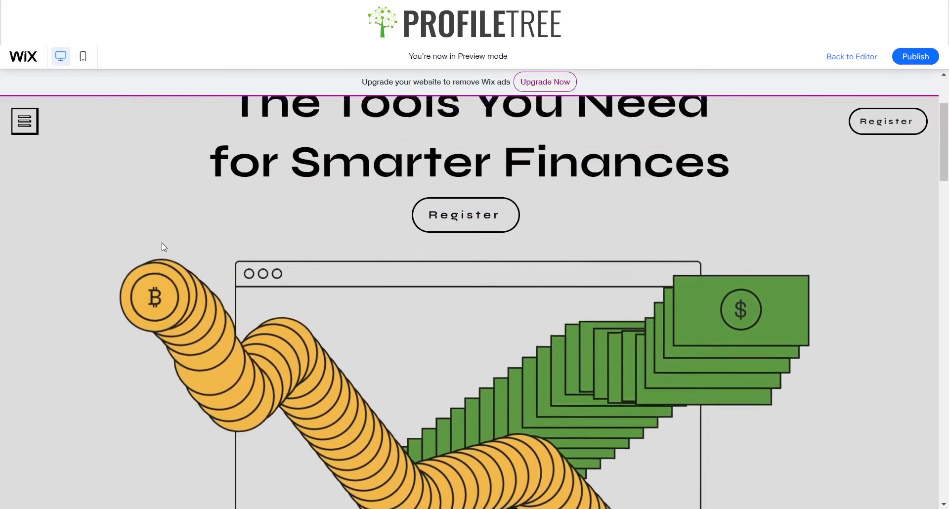